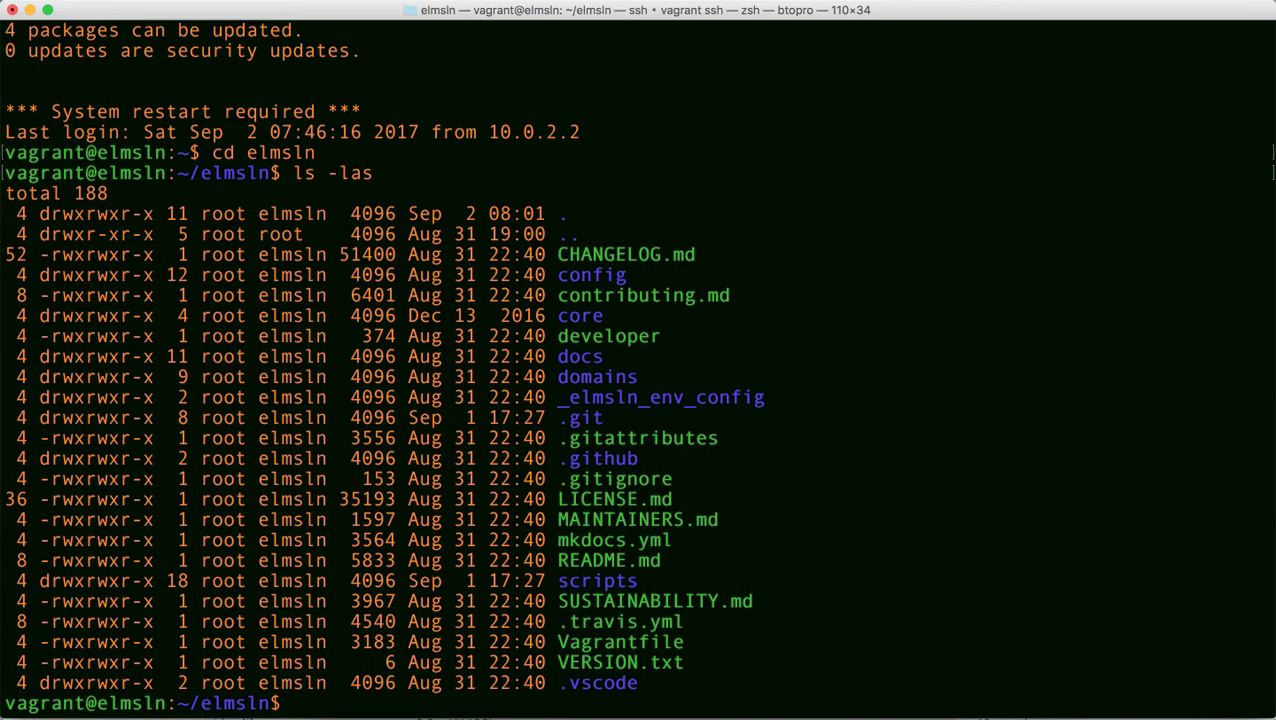
Bring Chrome forward and close the elmsln GitHub repository tab, revealing the ELMS:LN login page.
mouse_move(630, 712)
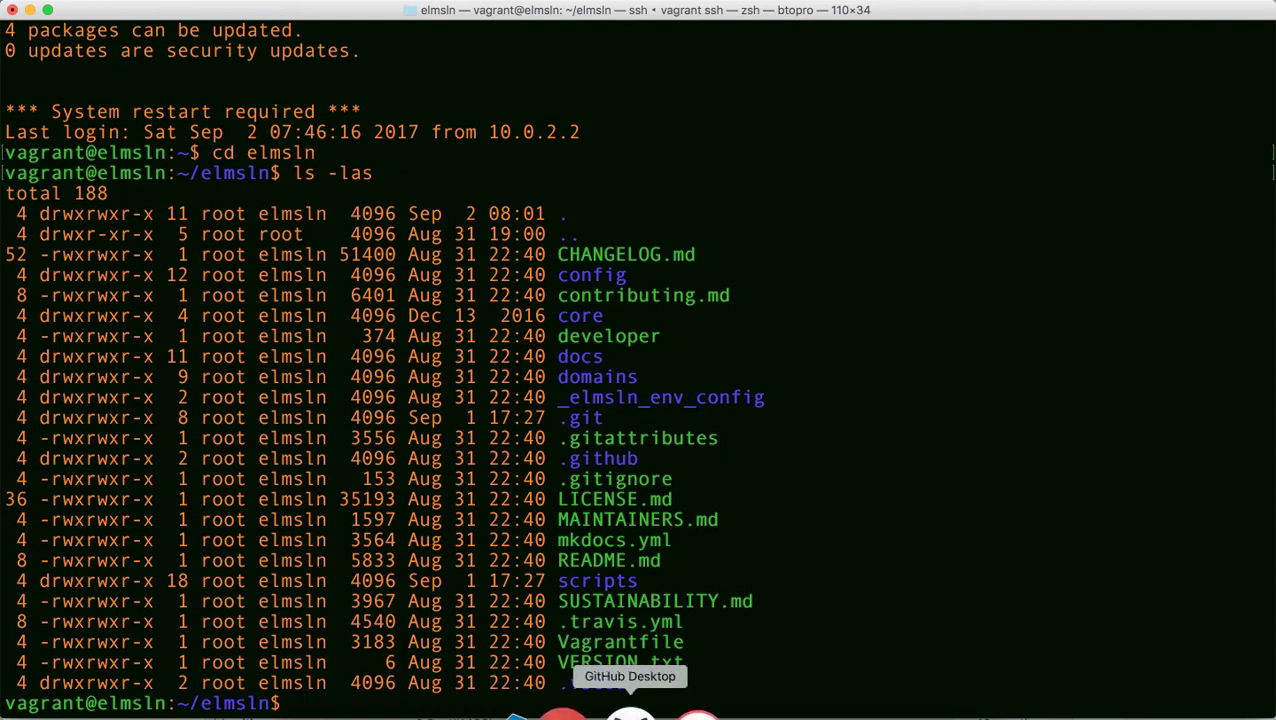
click(567, 710)
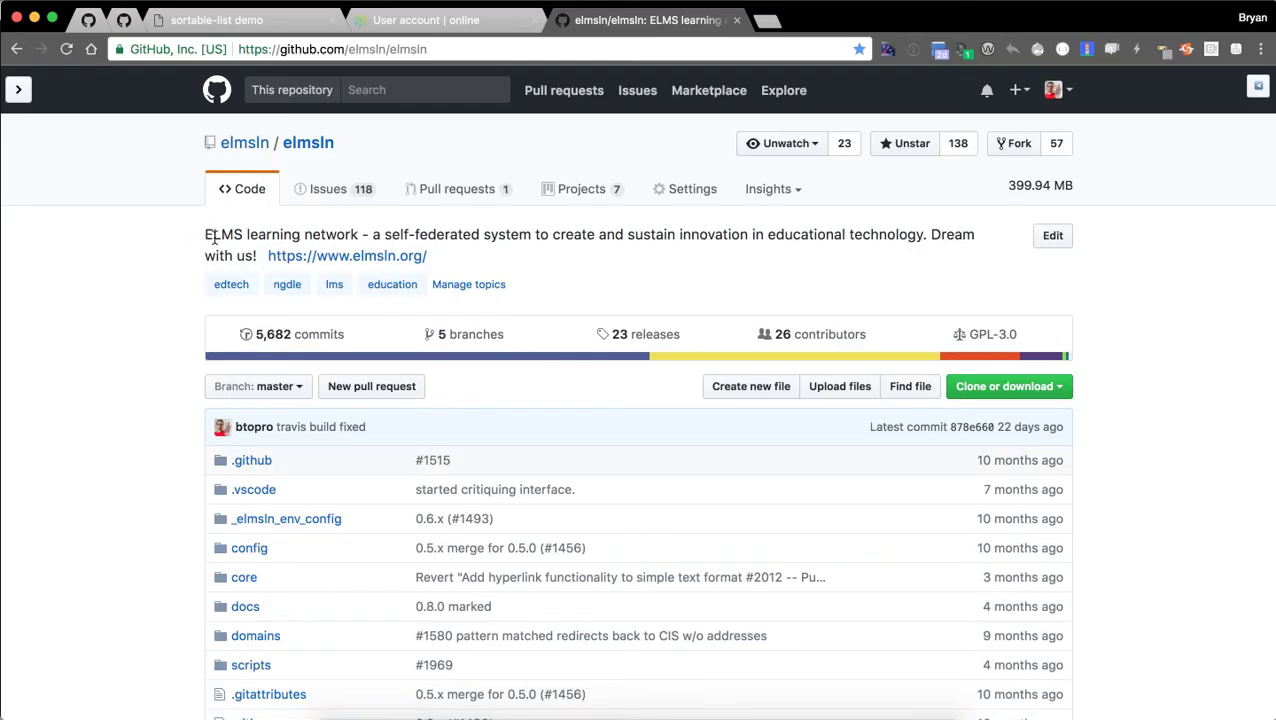
click(288, 386)
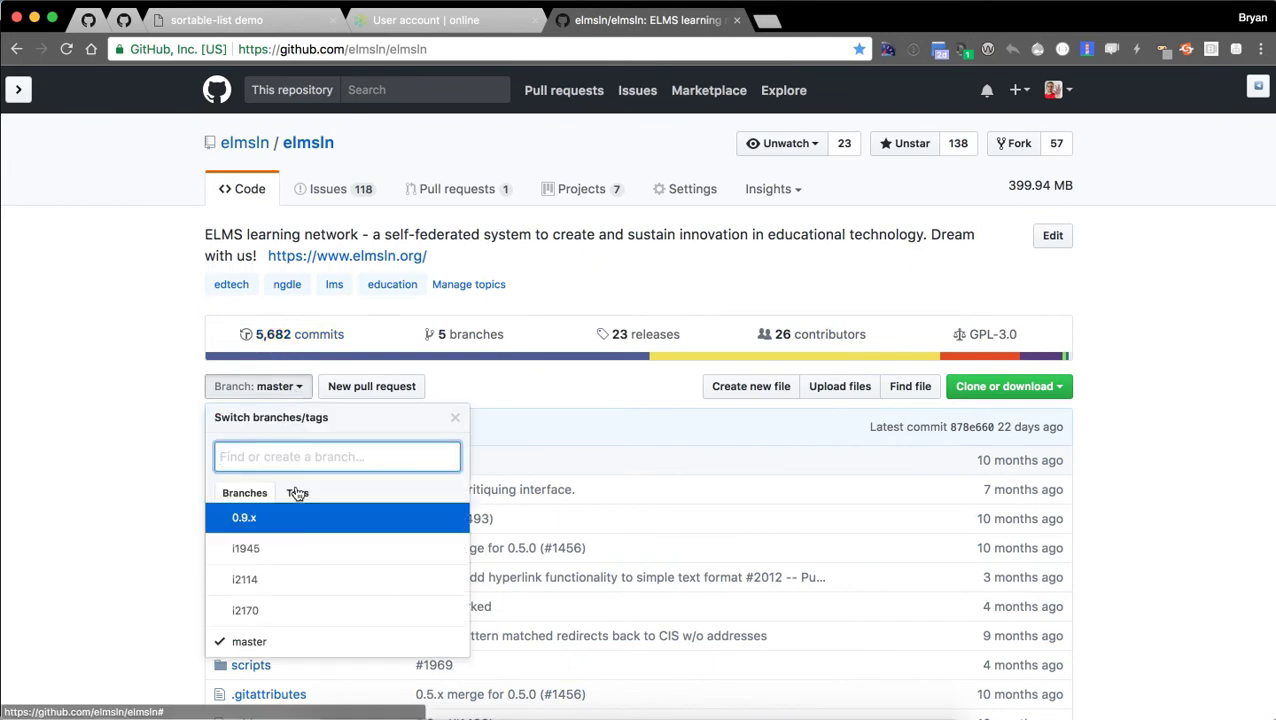
click(70, 300)
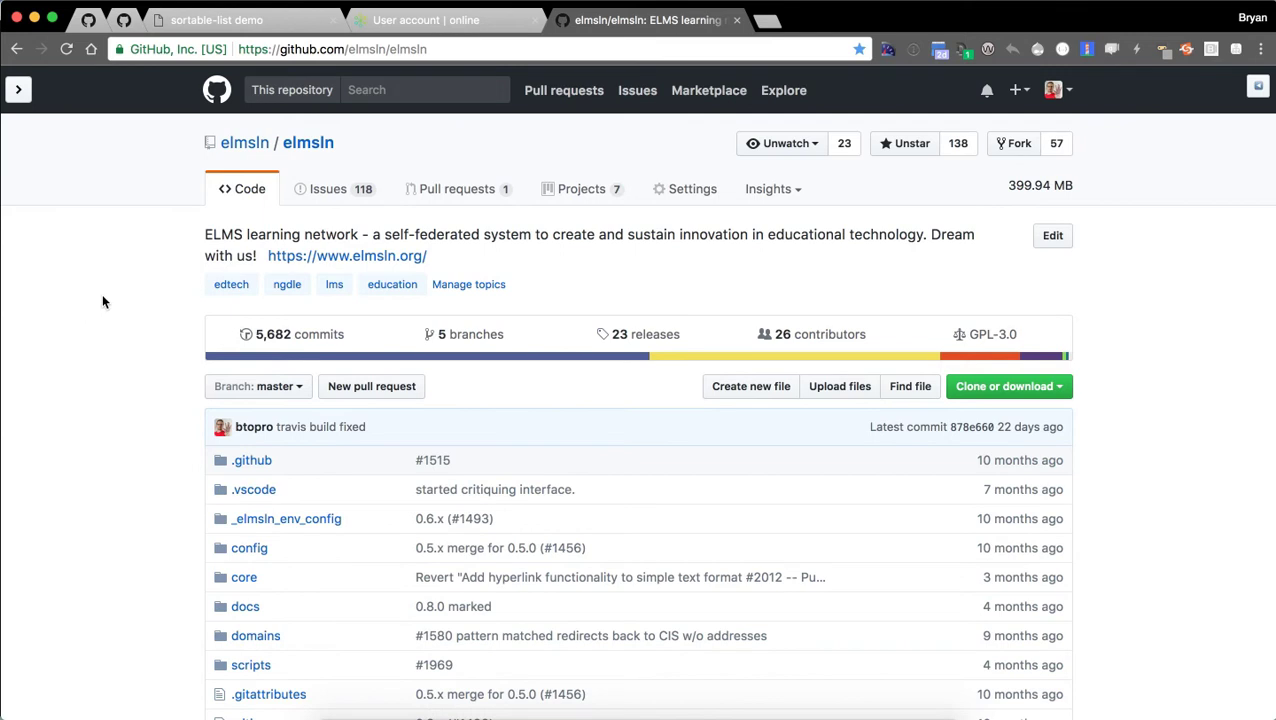
click(735, 21)
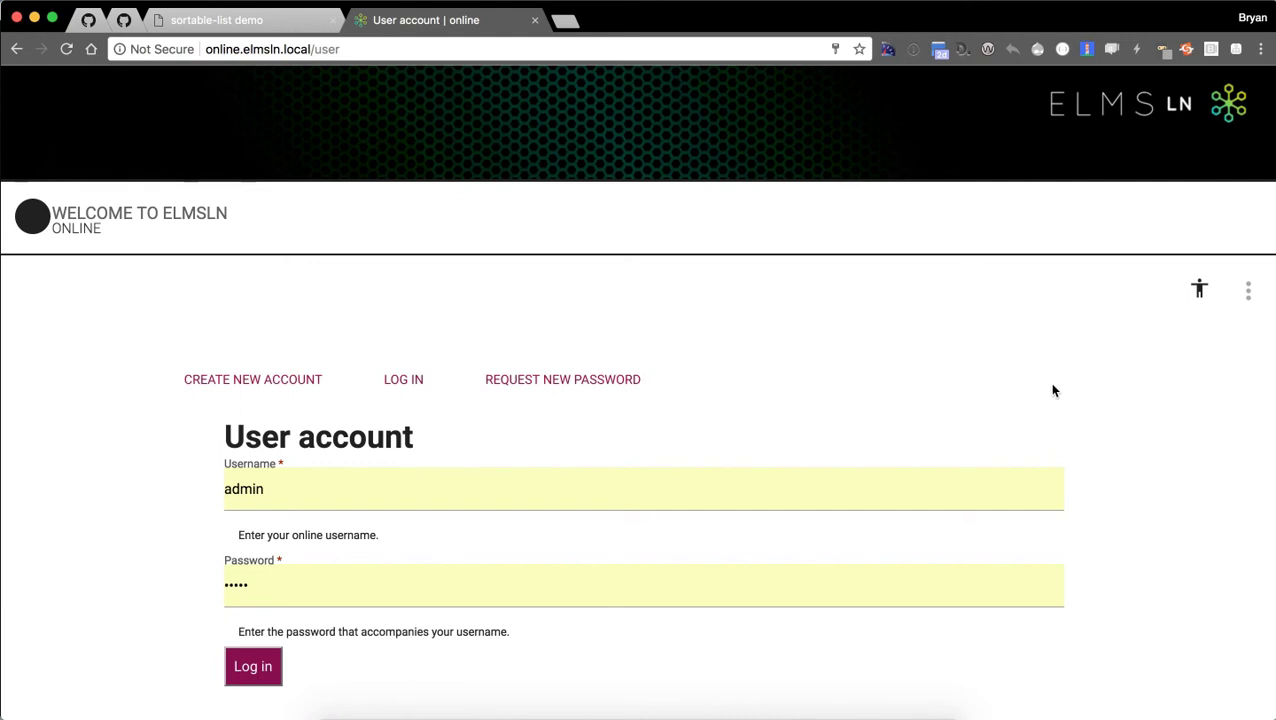
Reload the login form and log in as admin with the saved username.
key(Return)
click(352, 482)
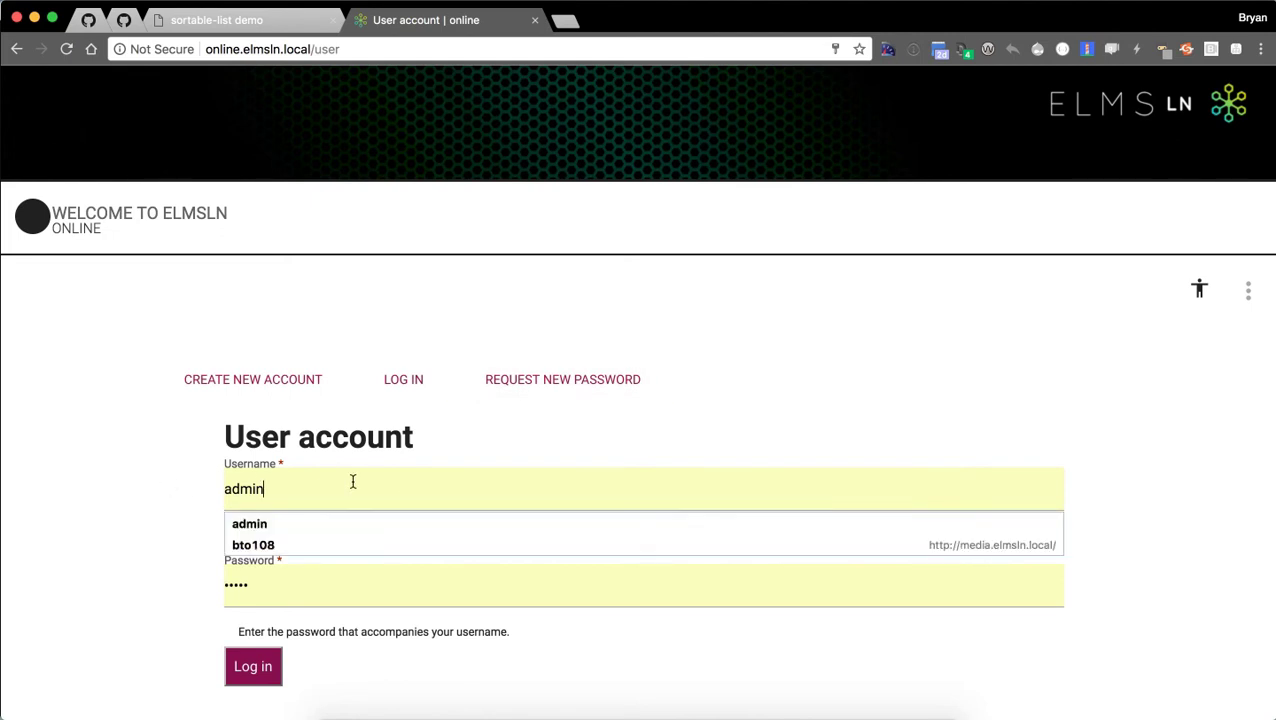
click(130, 498)
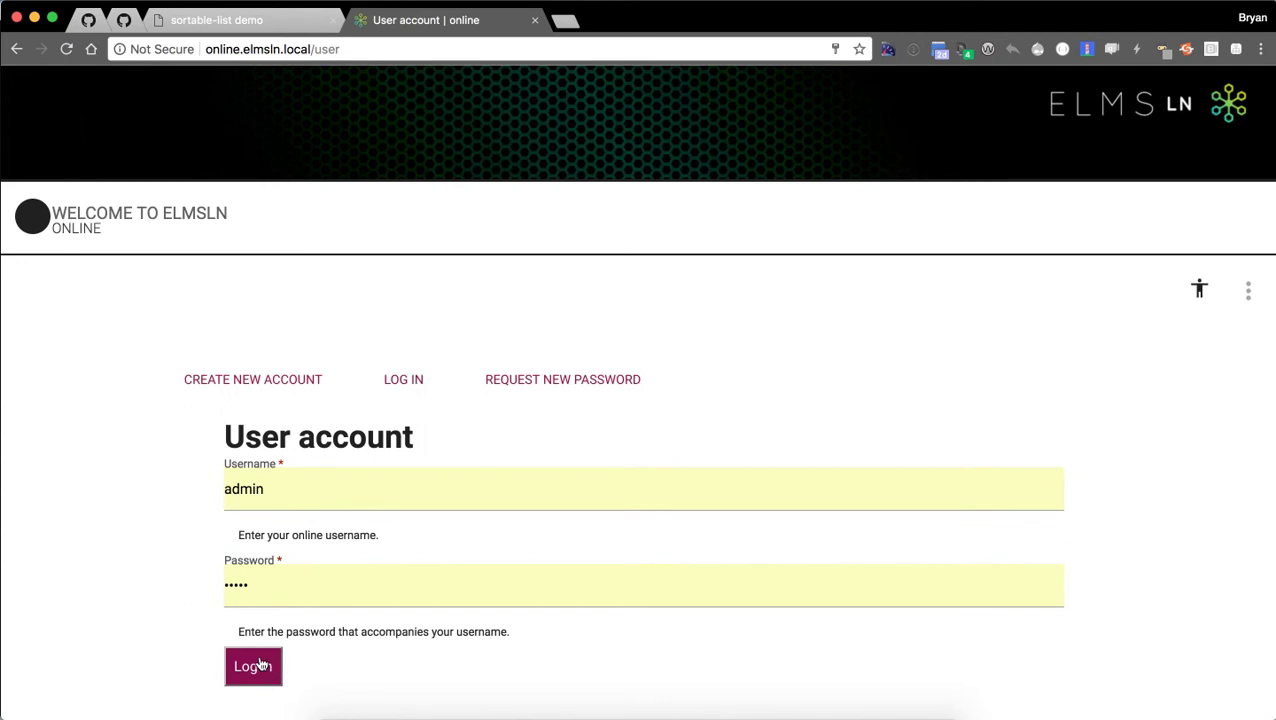
click(257, 667)
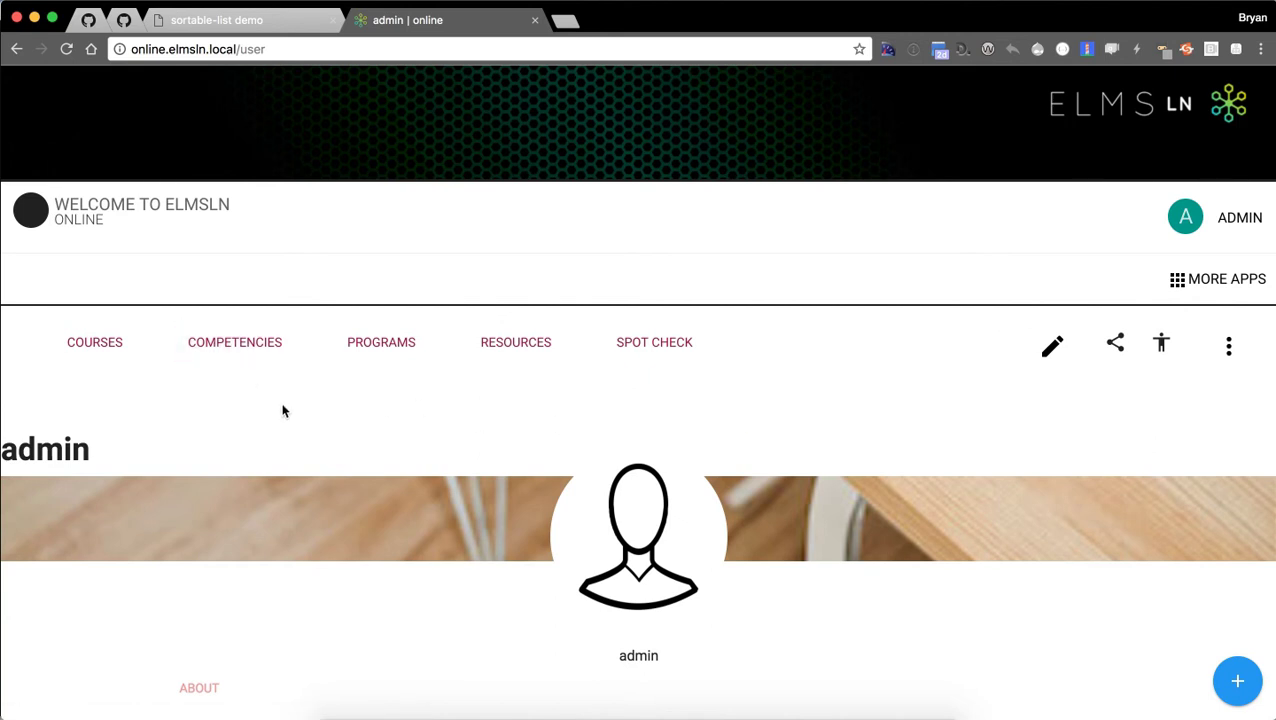
Open the Courses list showing Sing100 and test, then bring up the new-item speed-dial menu.
click(67, 352)
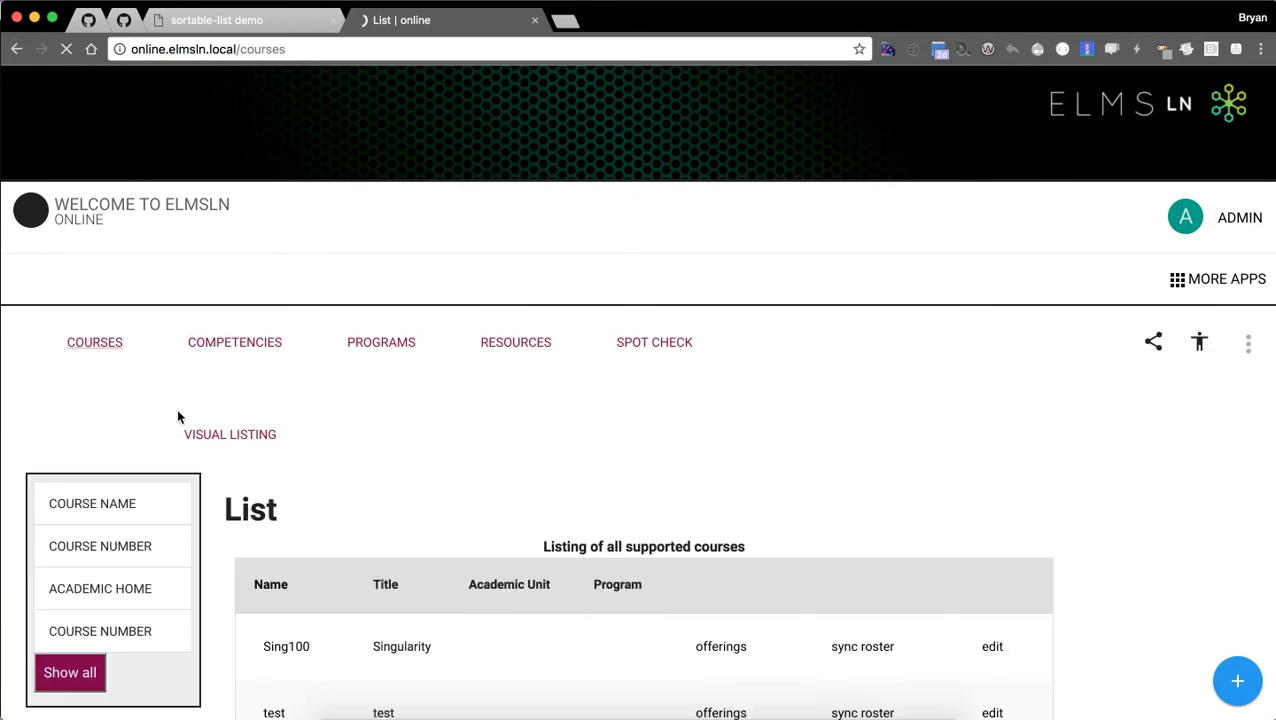
scroll(616, 423, down, 1)
scroll(616, 423, down, 1)
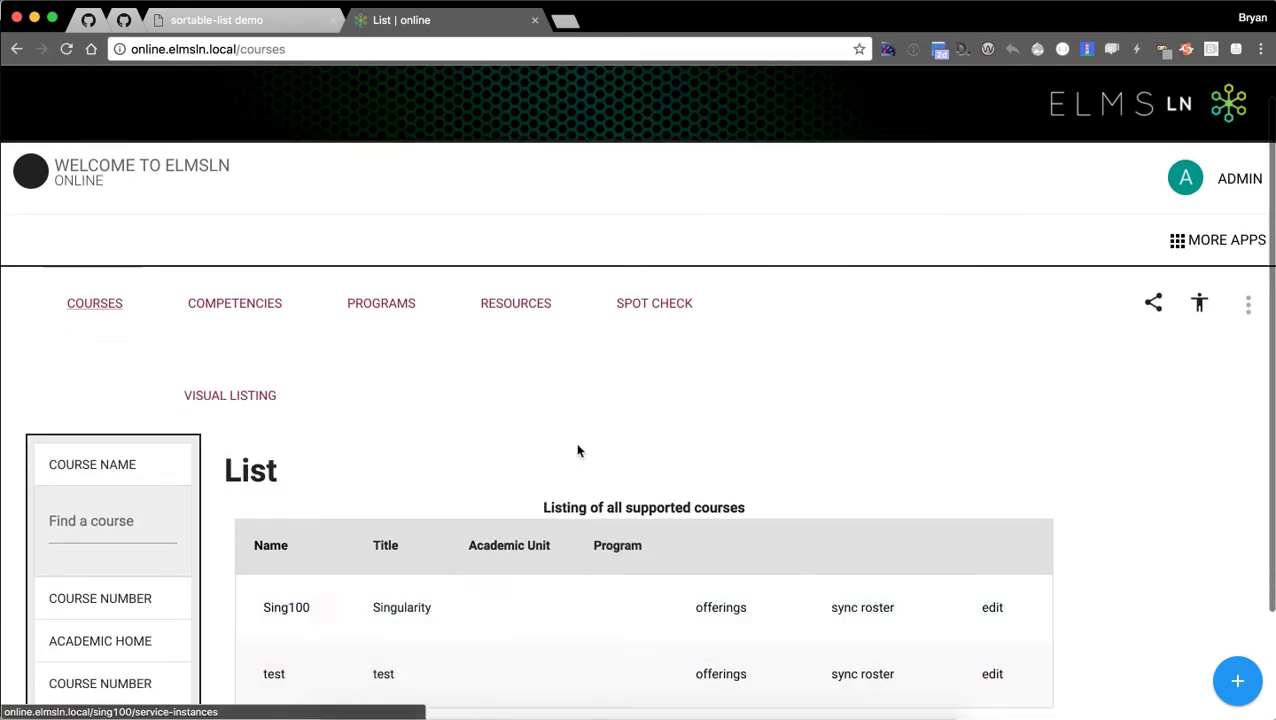
scroll(571, 446, up, 1)
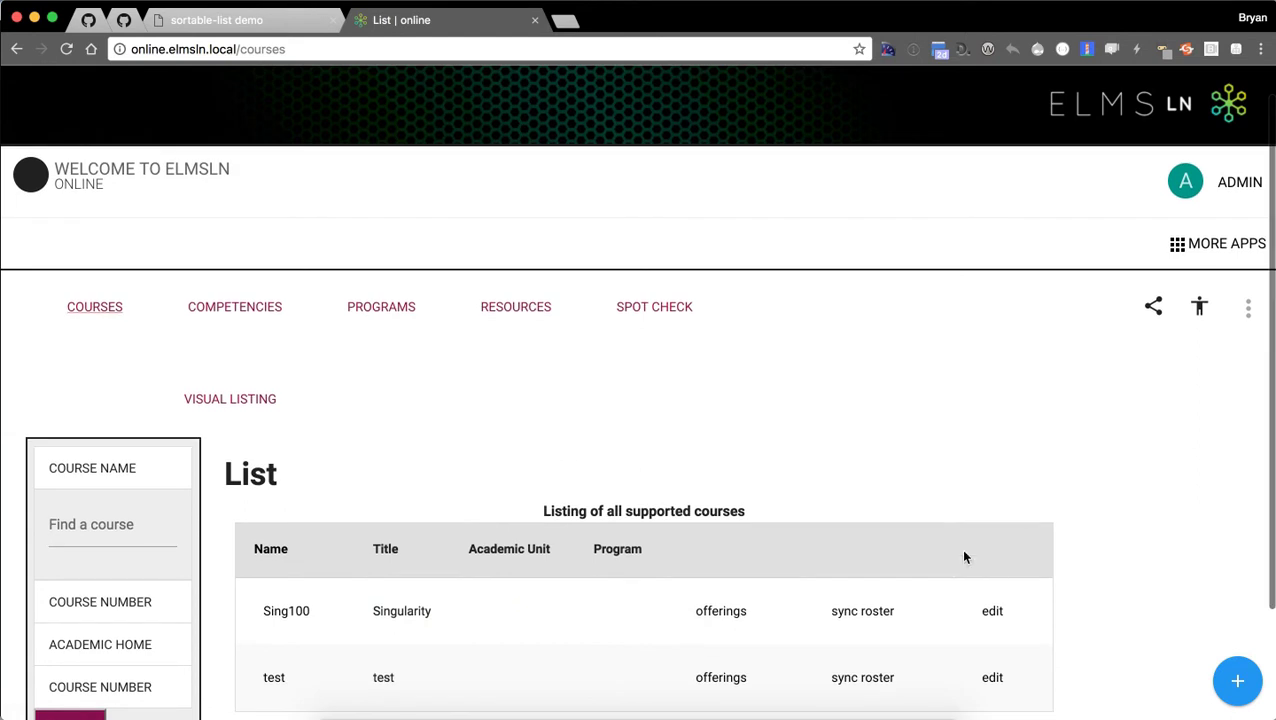
click(1239, 684)
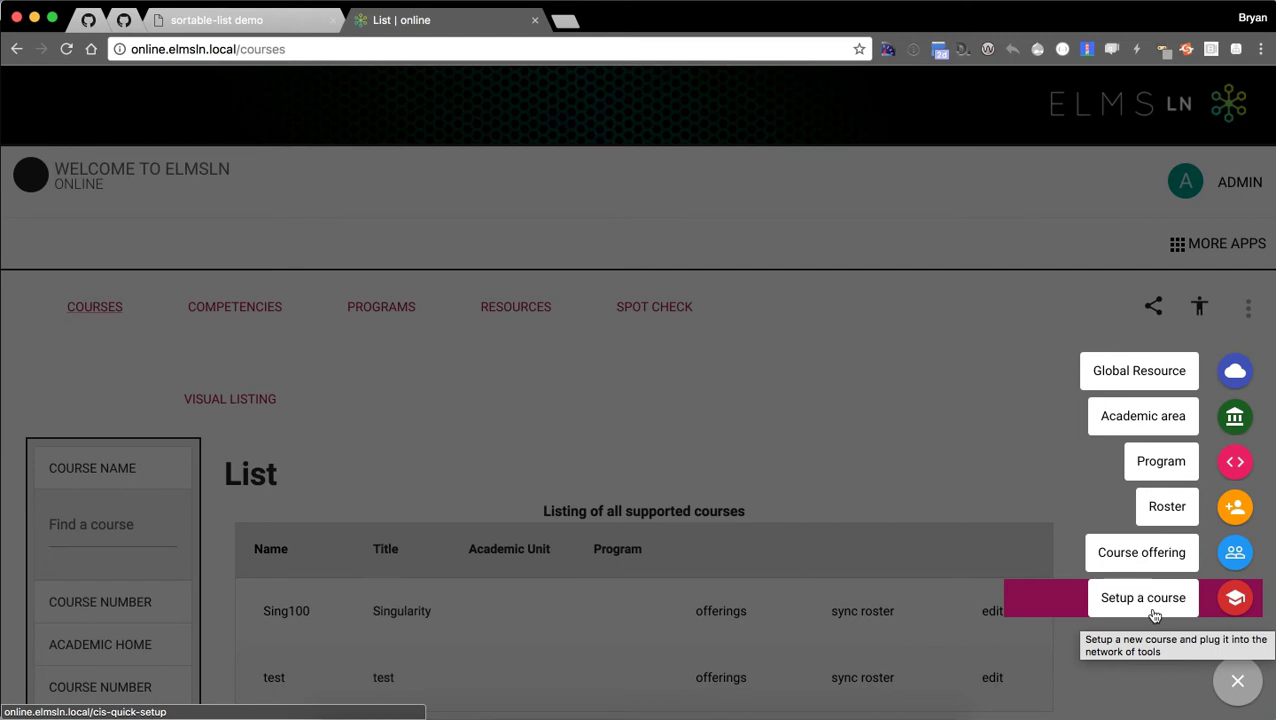
Start a new course named Demo100 with description 'For making a demo to people'.
click(1108, 614)
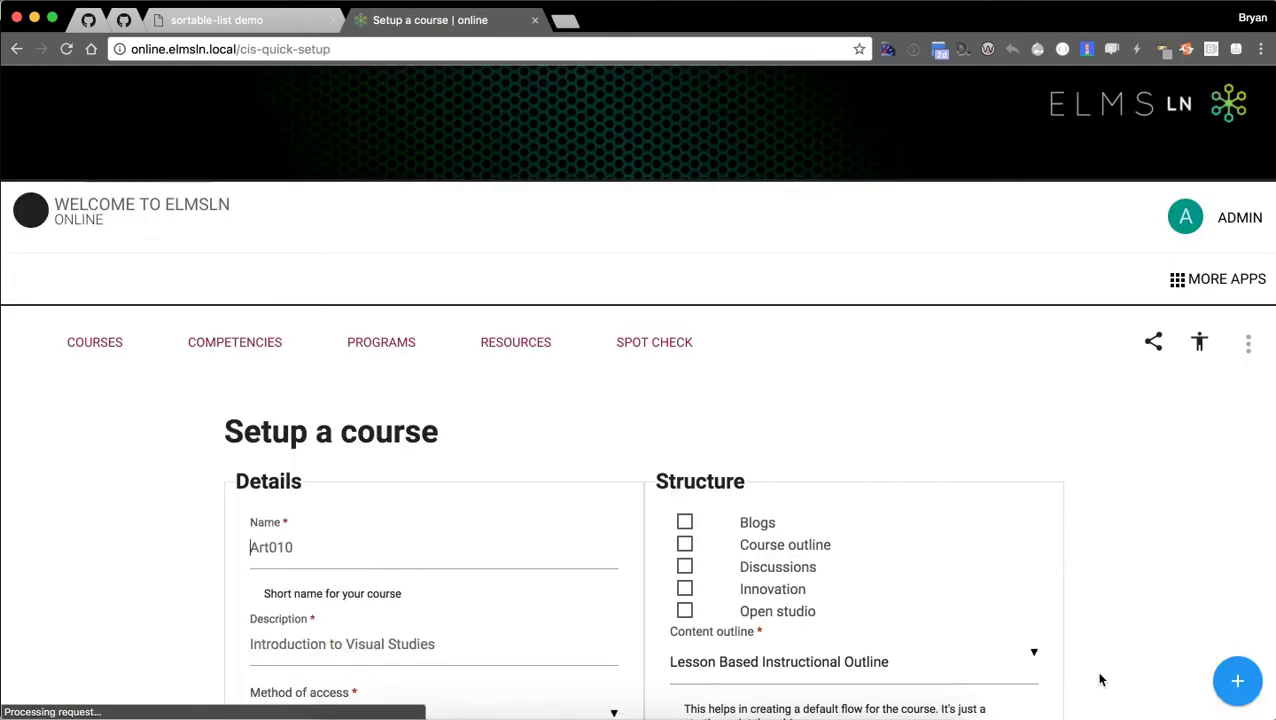
scroll(153, 511, down, 2)
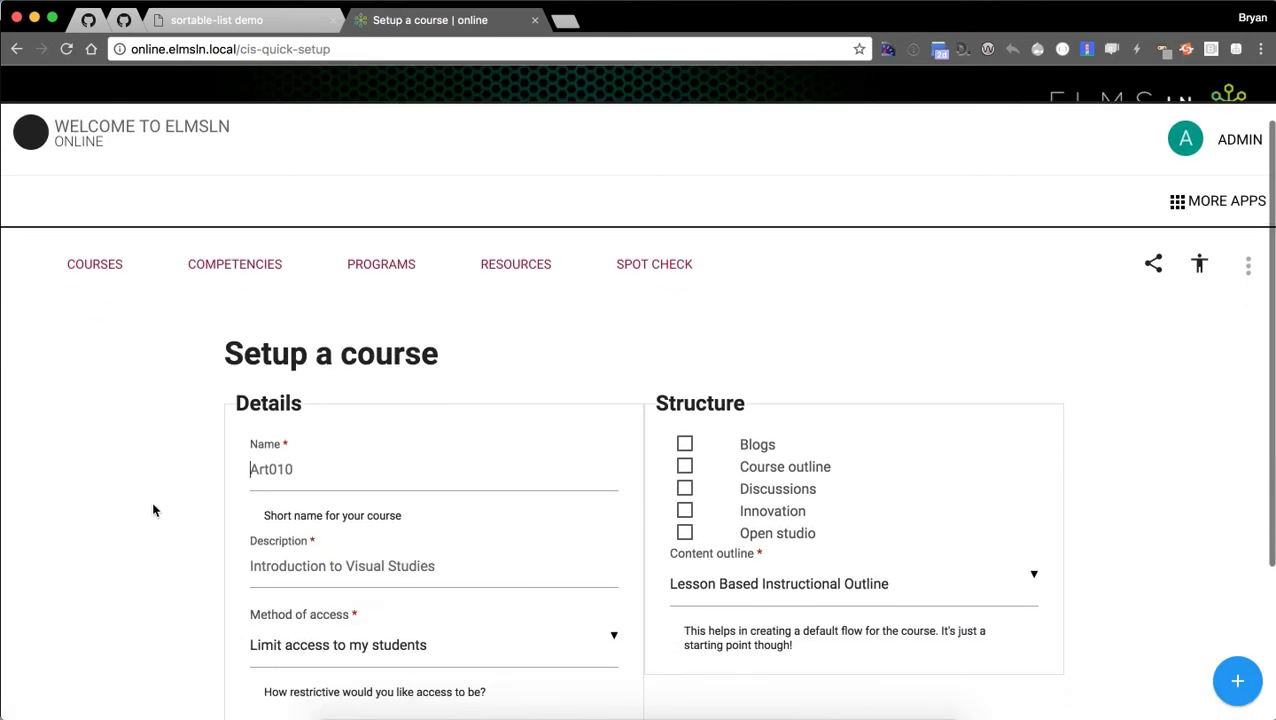
scroll(150, 501, down, 2)
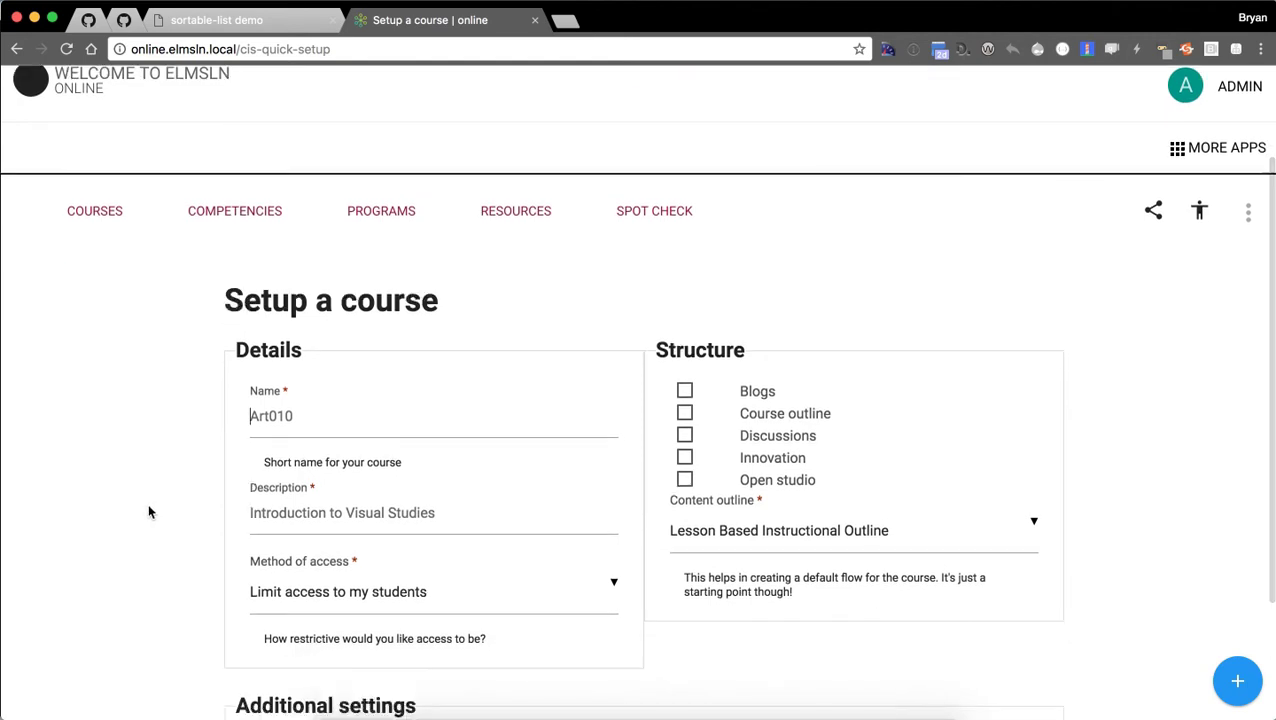
text(Demo100)
click(362, 517)
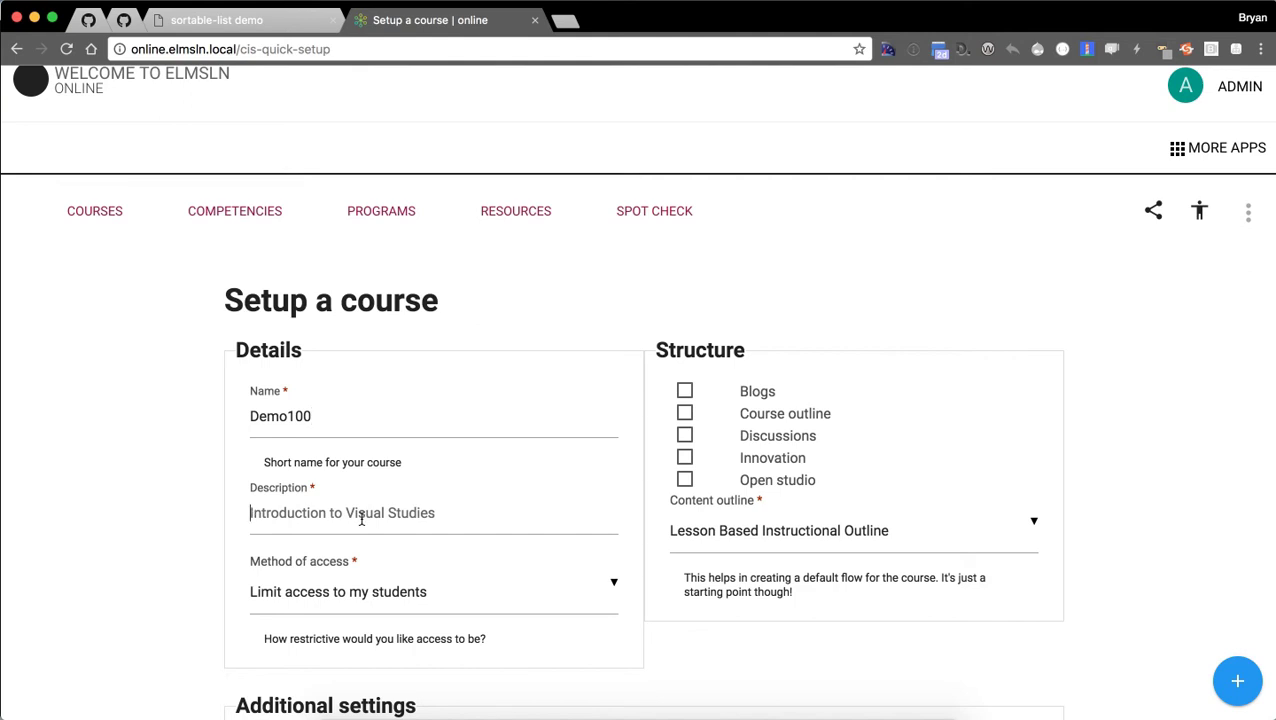
text(For making a demo to people)
Keep access limited to my students and enable Course outline and Open studio.
scroll(54, 337, down, 1)
scroll(206, 510, down, 2)
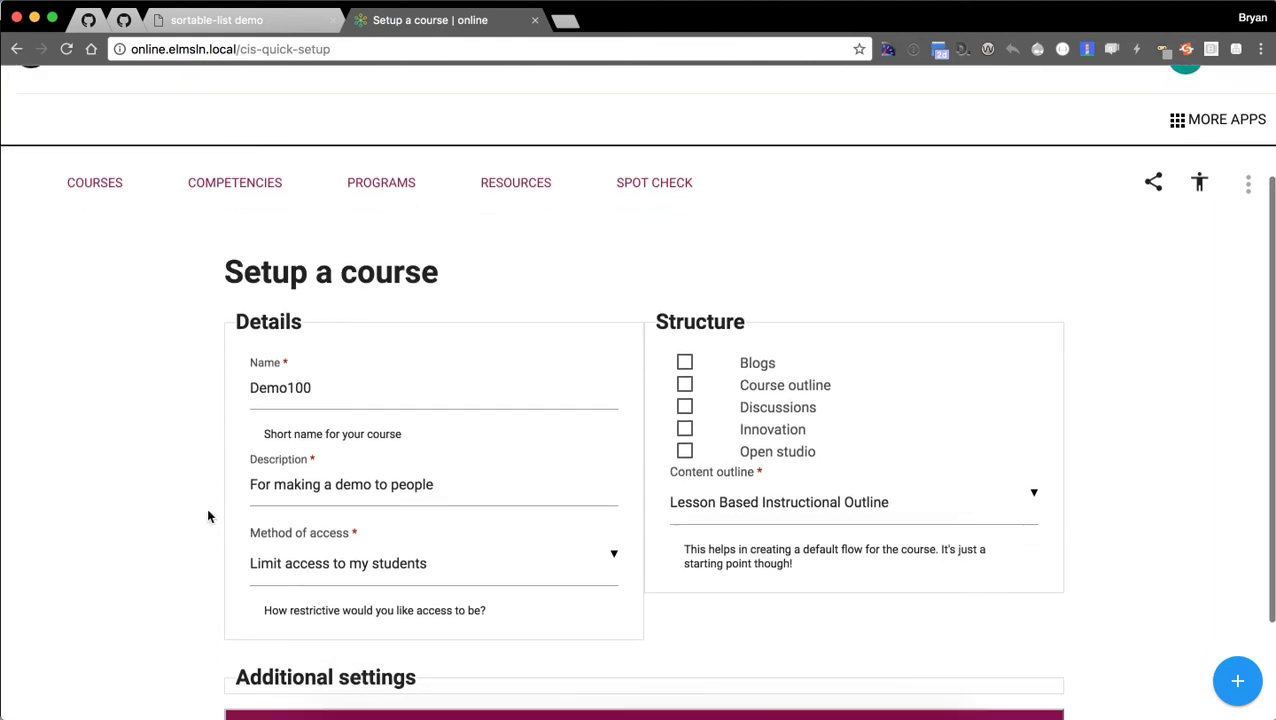
click(509, 568)
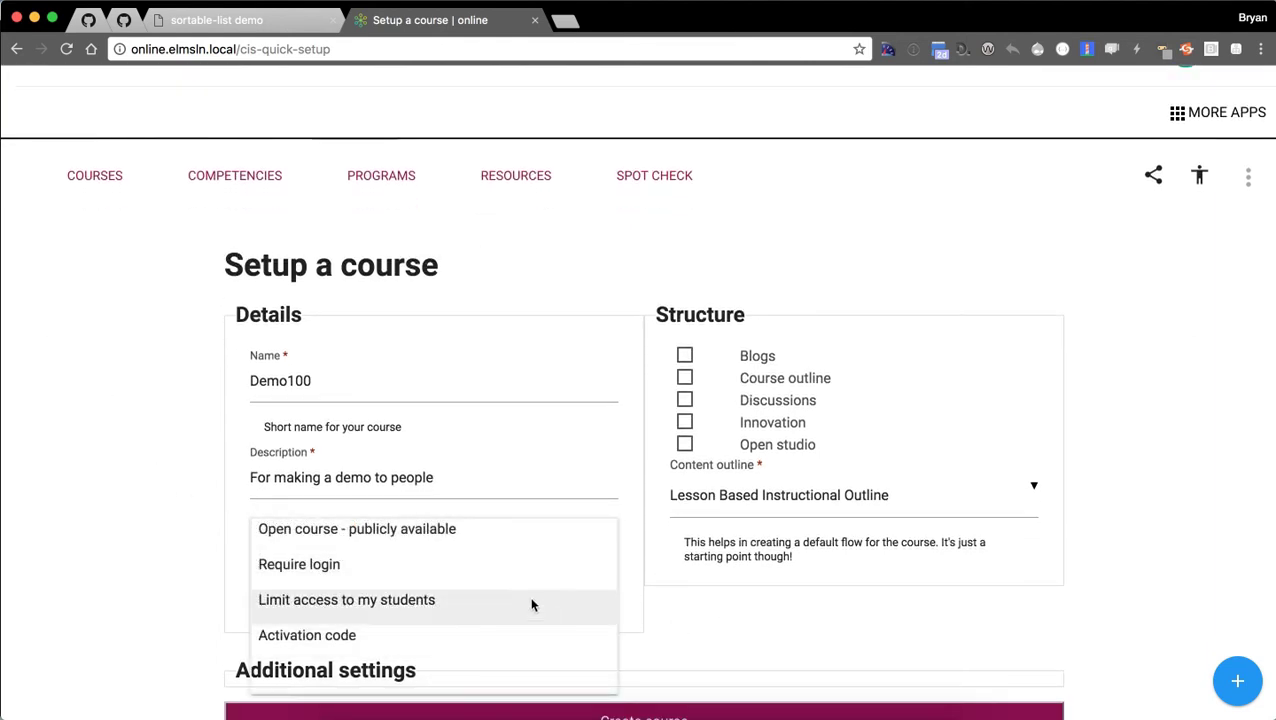
click(772, 655)
scroll(1076, 425, down, 1)
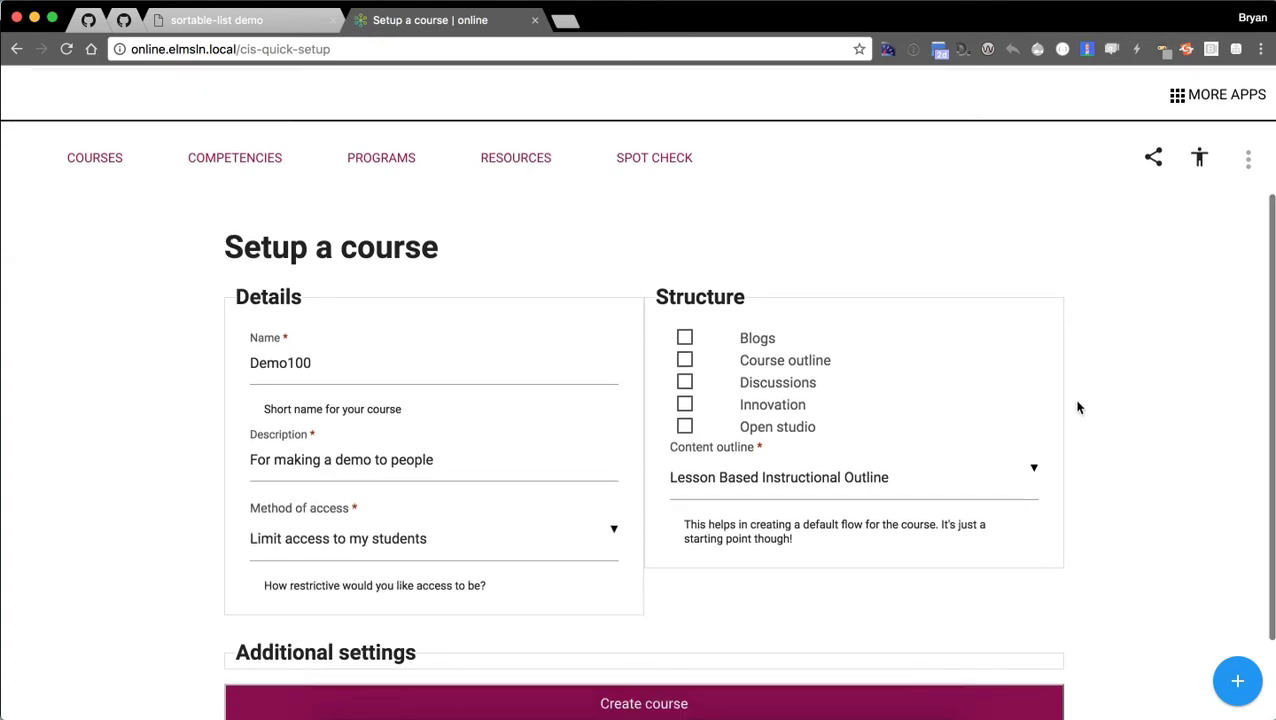
click(681, 356)
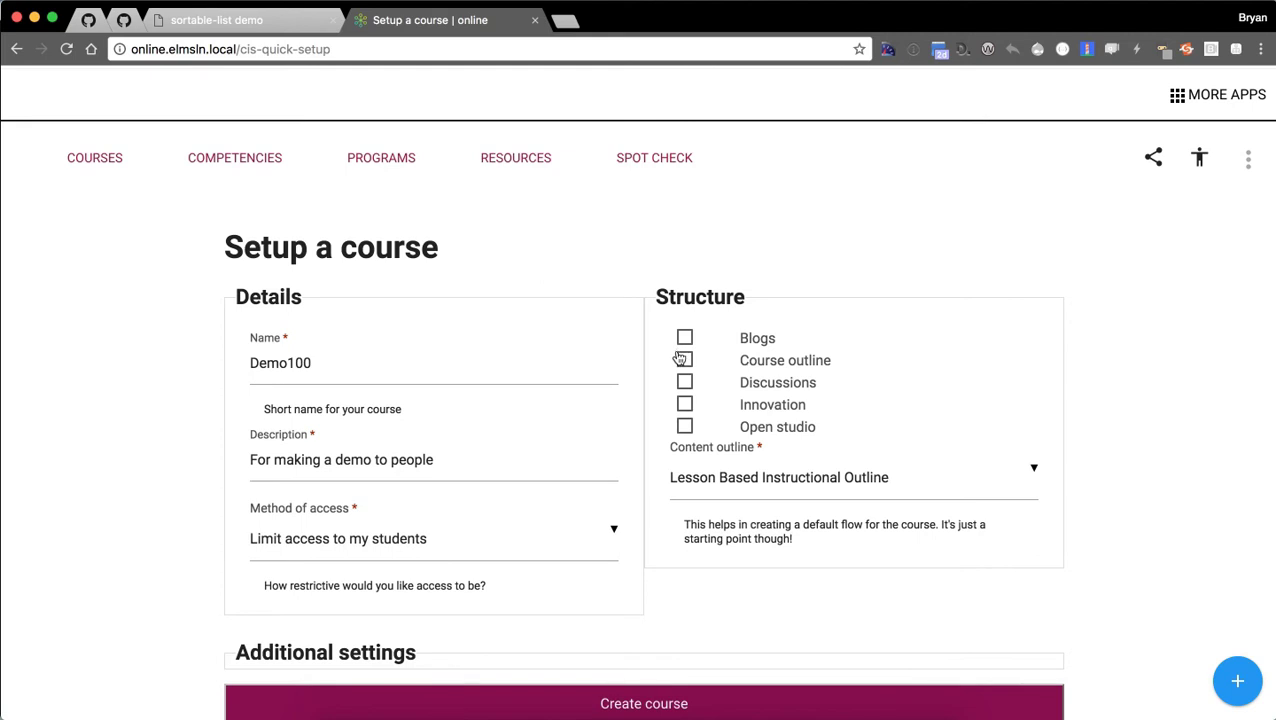
click(684, 362)
click(685, 427)
scroll(1115, 470, down, 1)
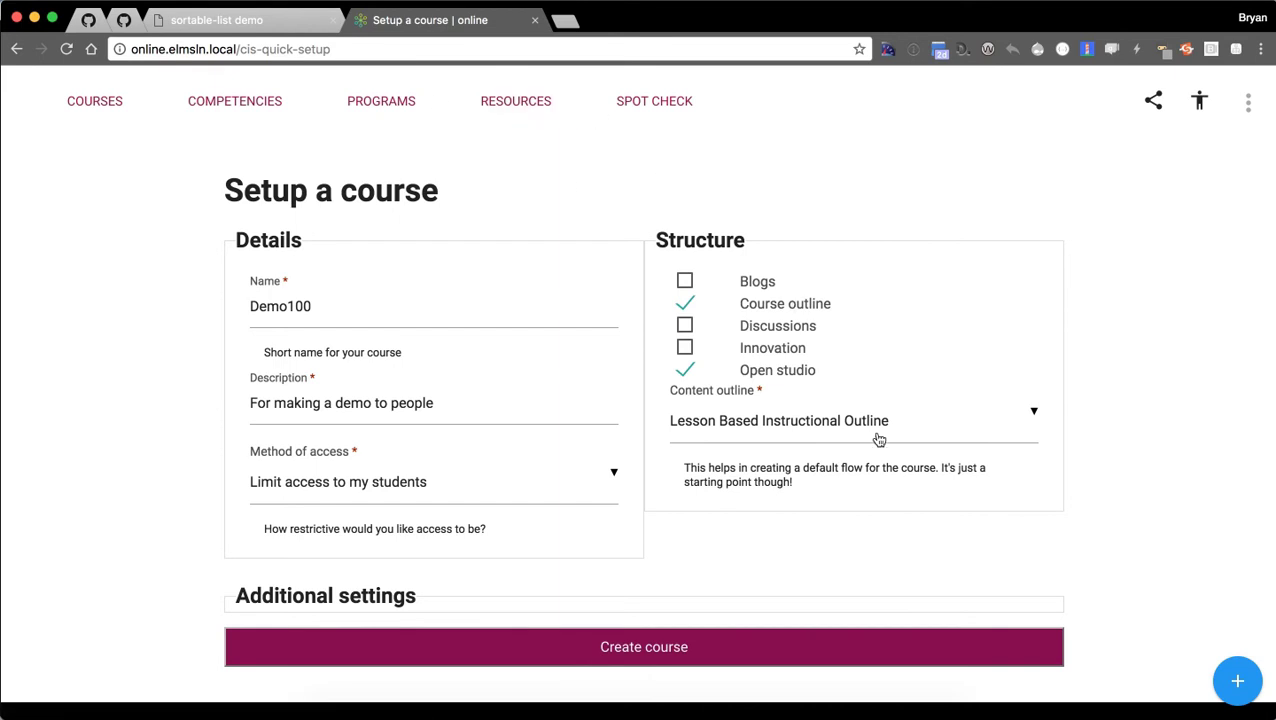
Pick Unit Based Instructional Outline as Demo100's content outline after trying Upload and Git import.
click(980, 438)
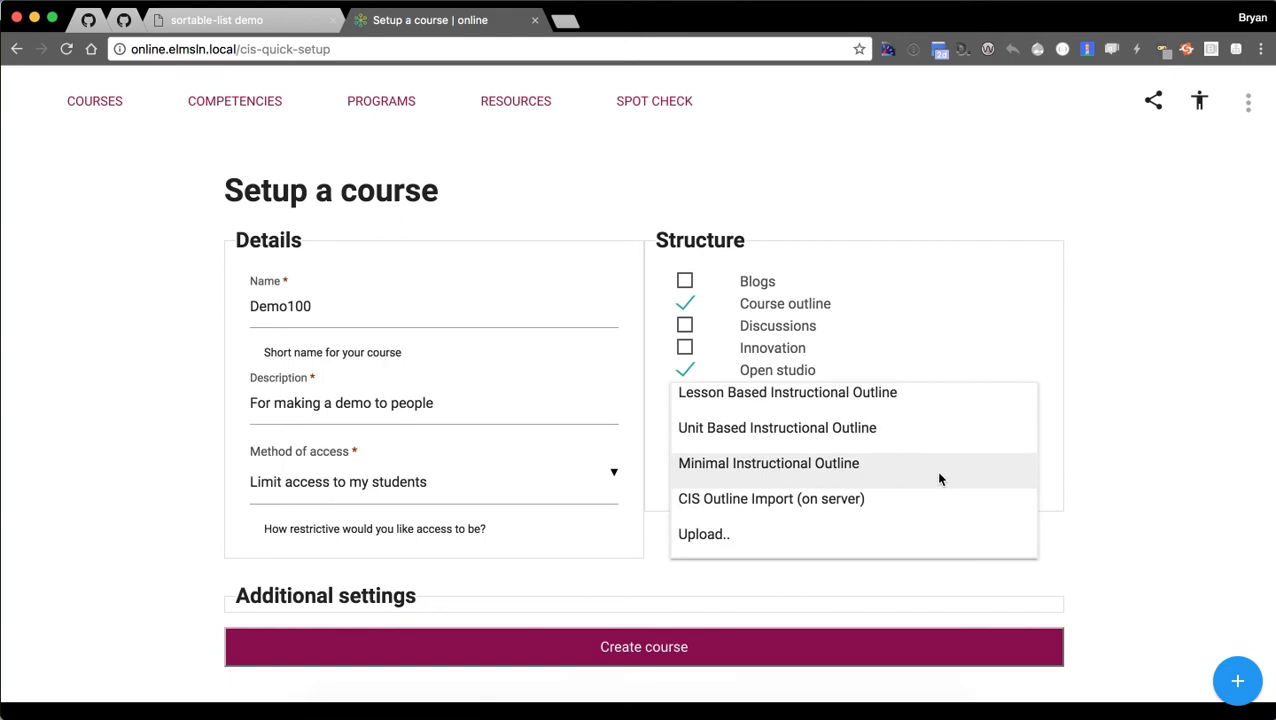
click(934, 528)
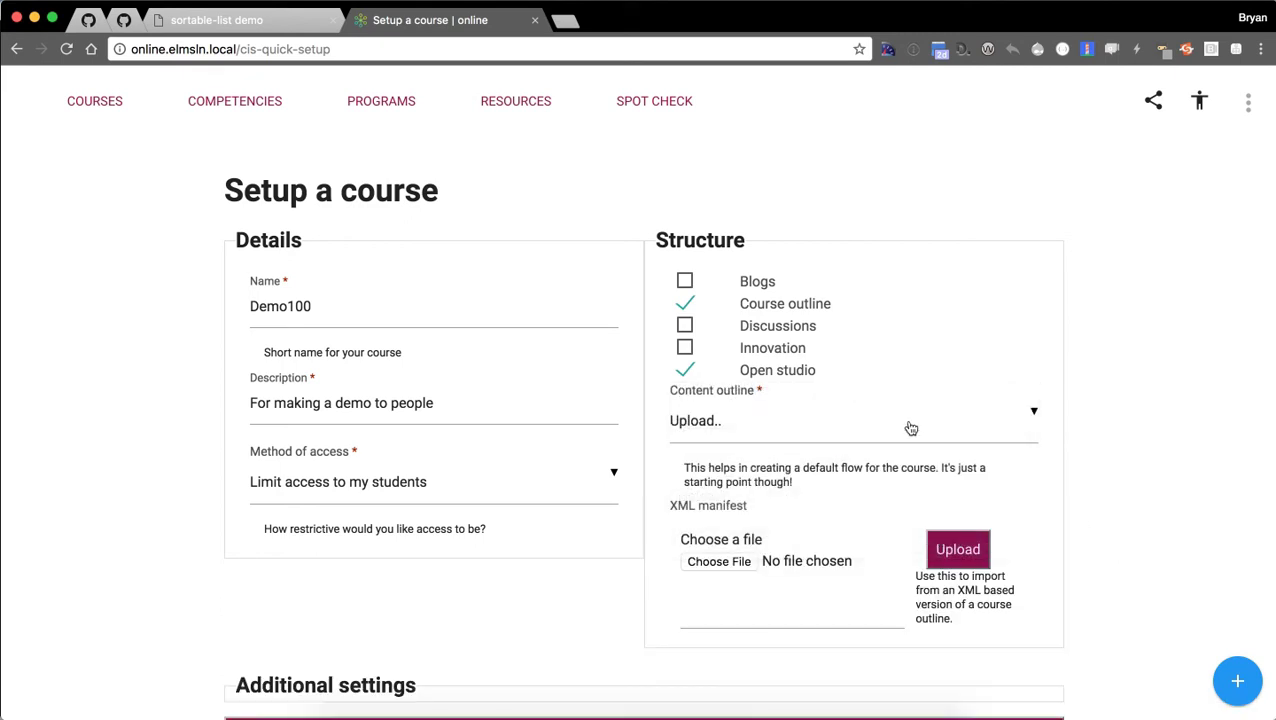
click(913, 430)
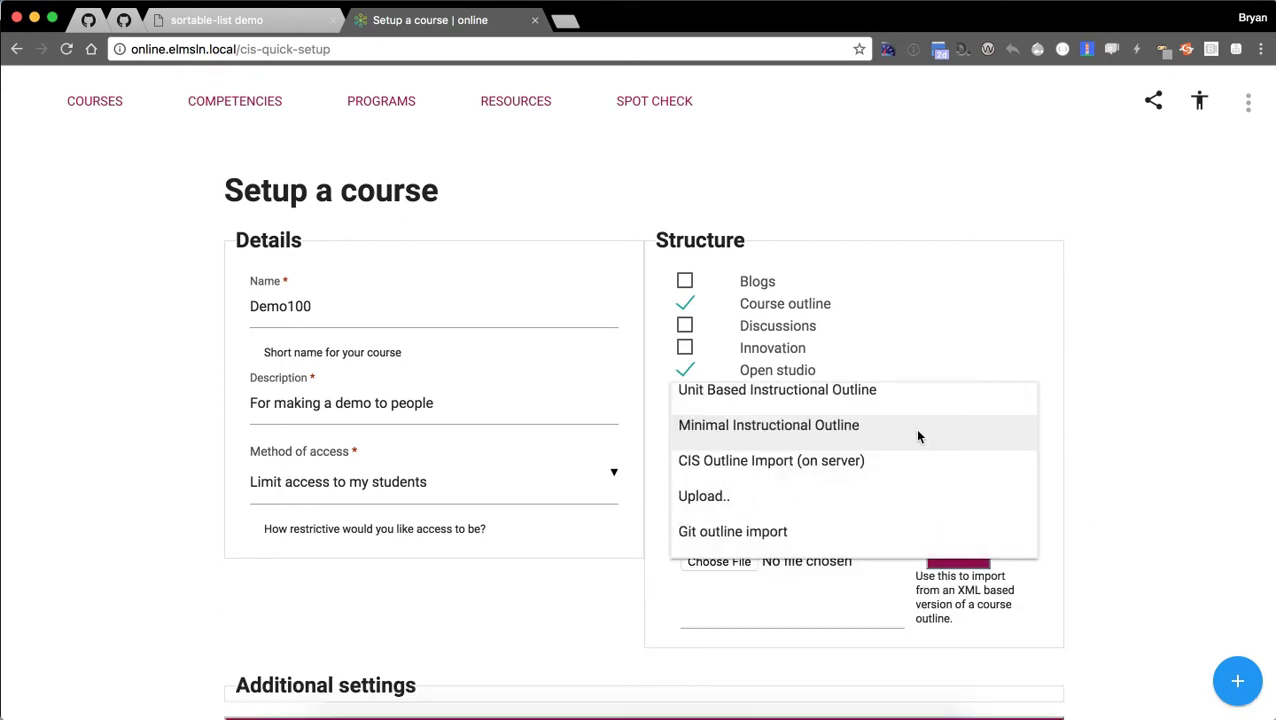
click(913, 528)
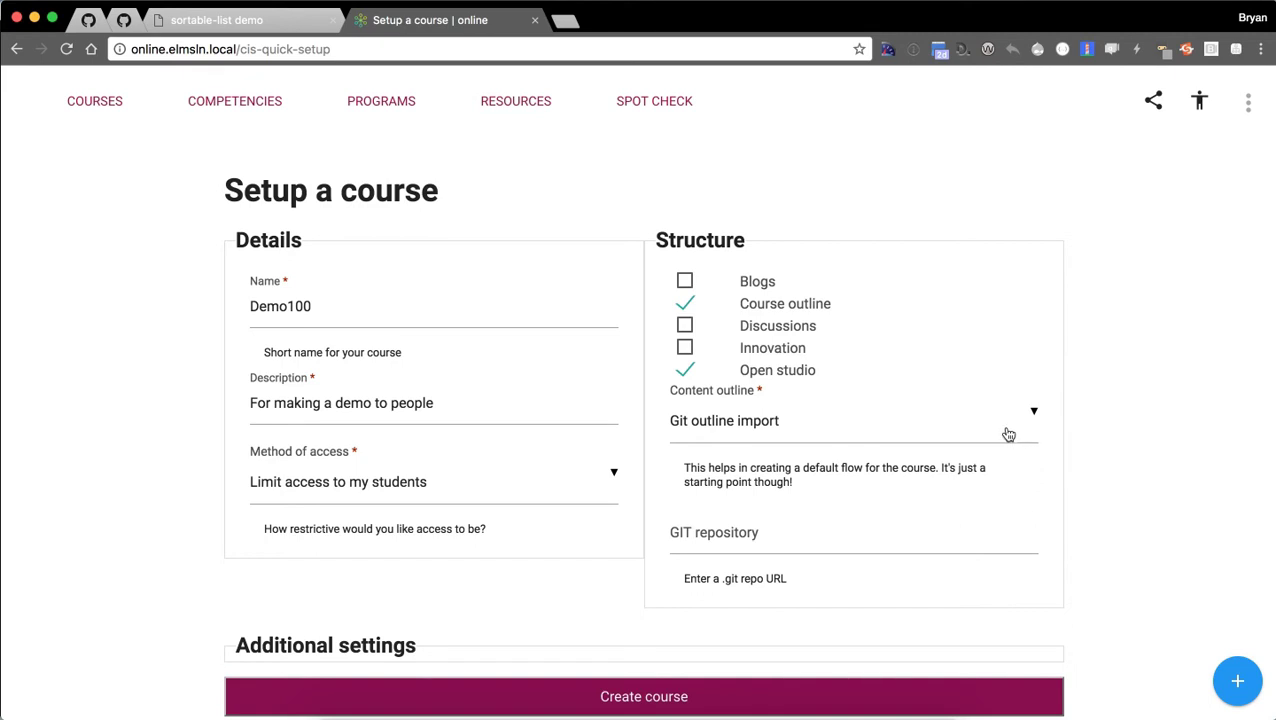
click(1008, 434)
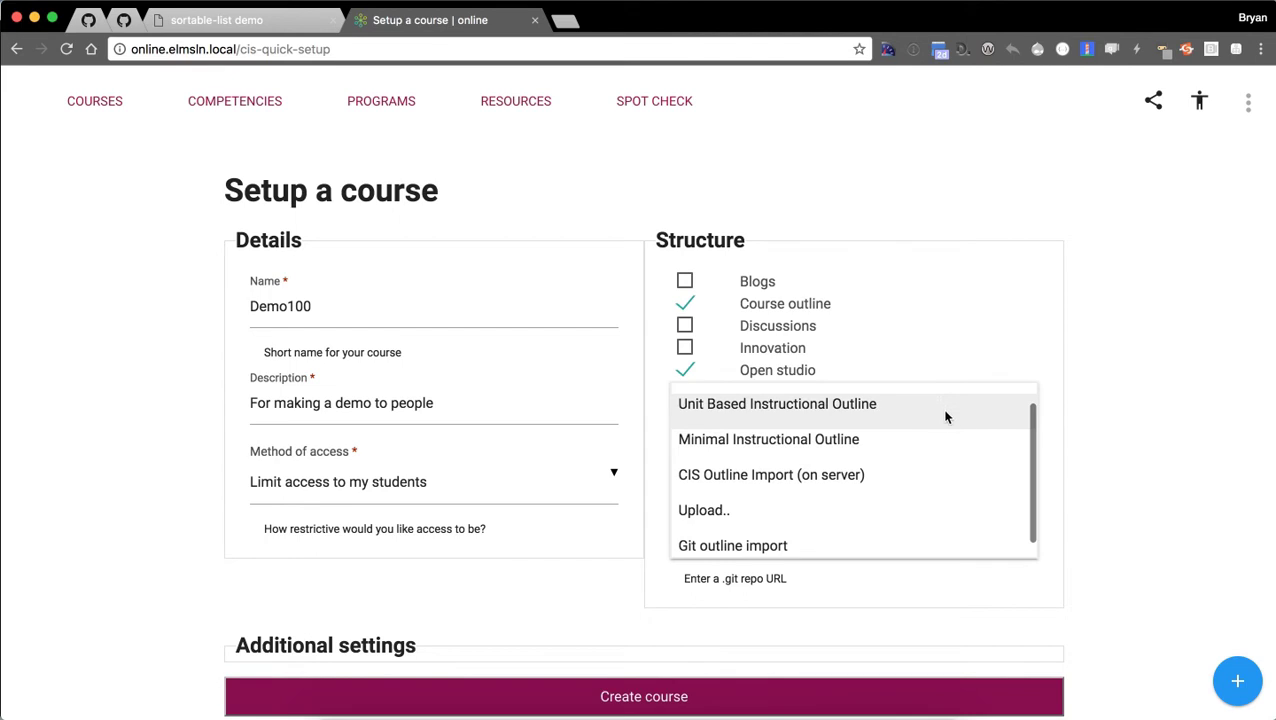
click(948, 423)
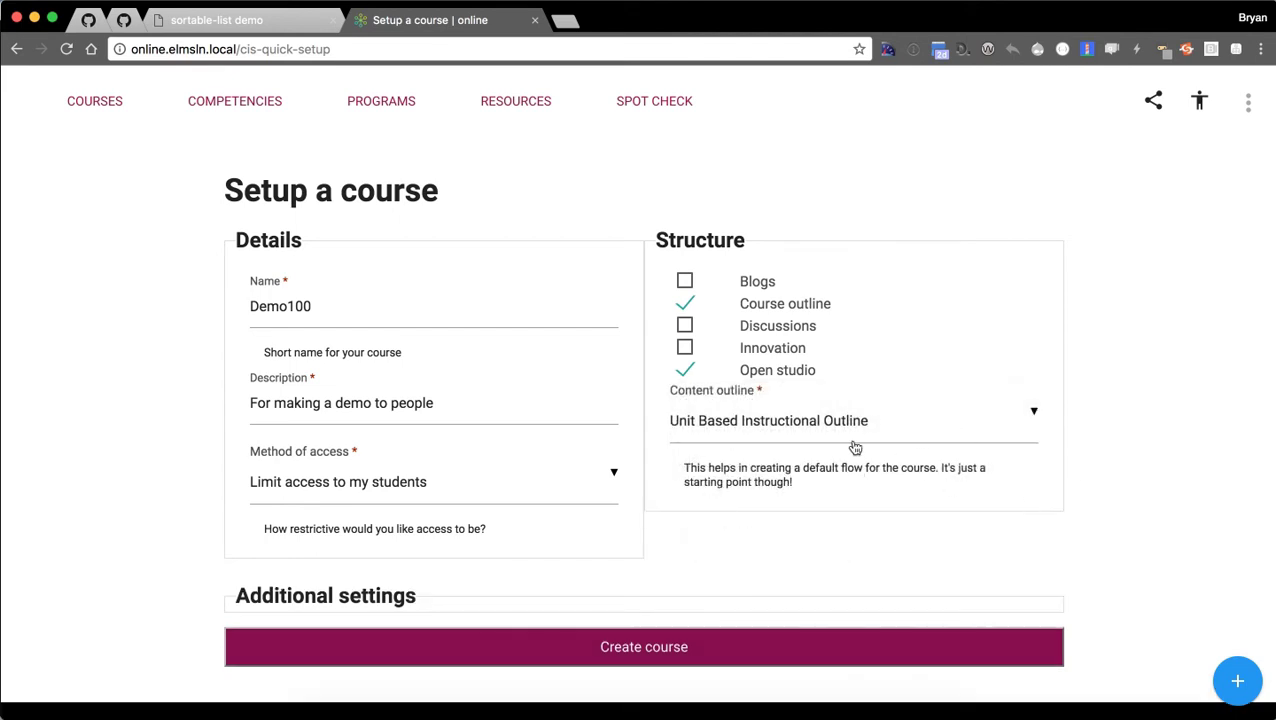
Create the Demo100 course and close the Message center service notifications.
click(632, 656)
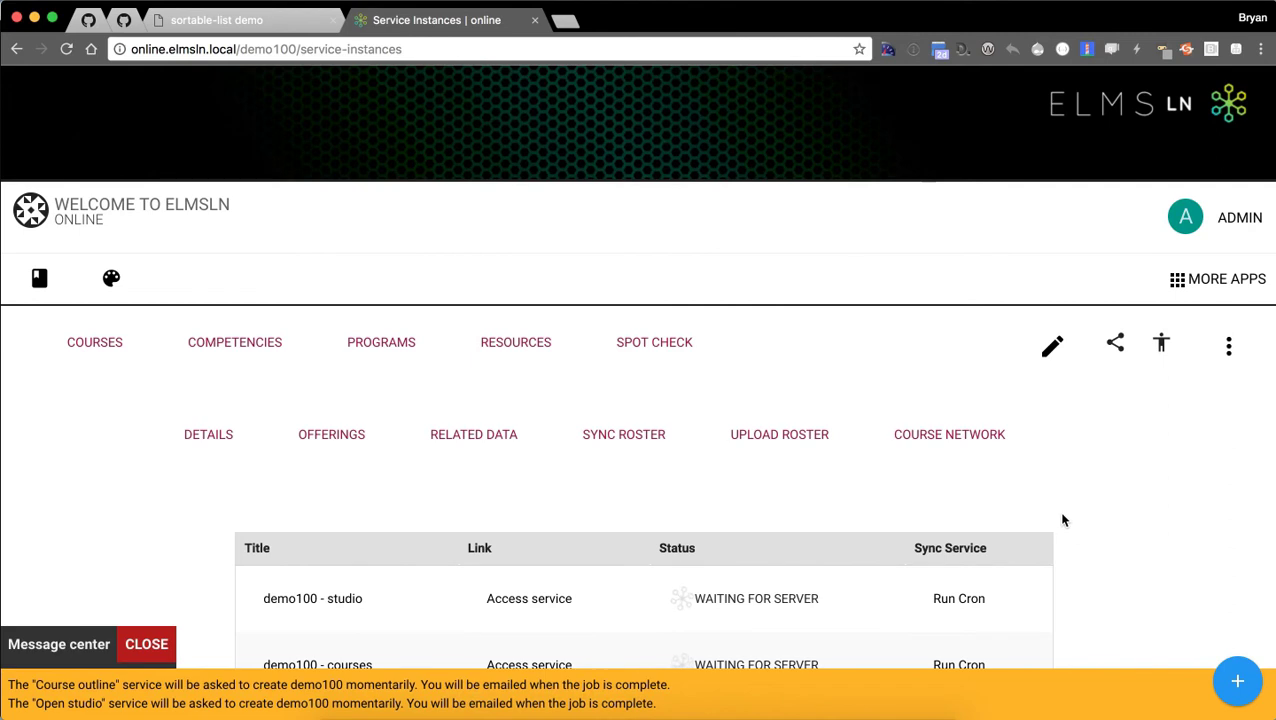
scroll(1104, 506, down, 2)
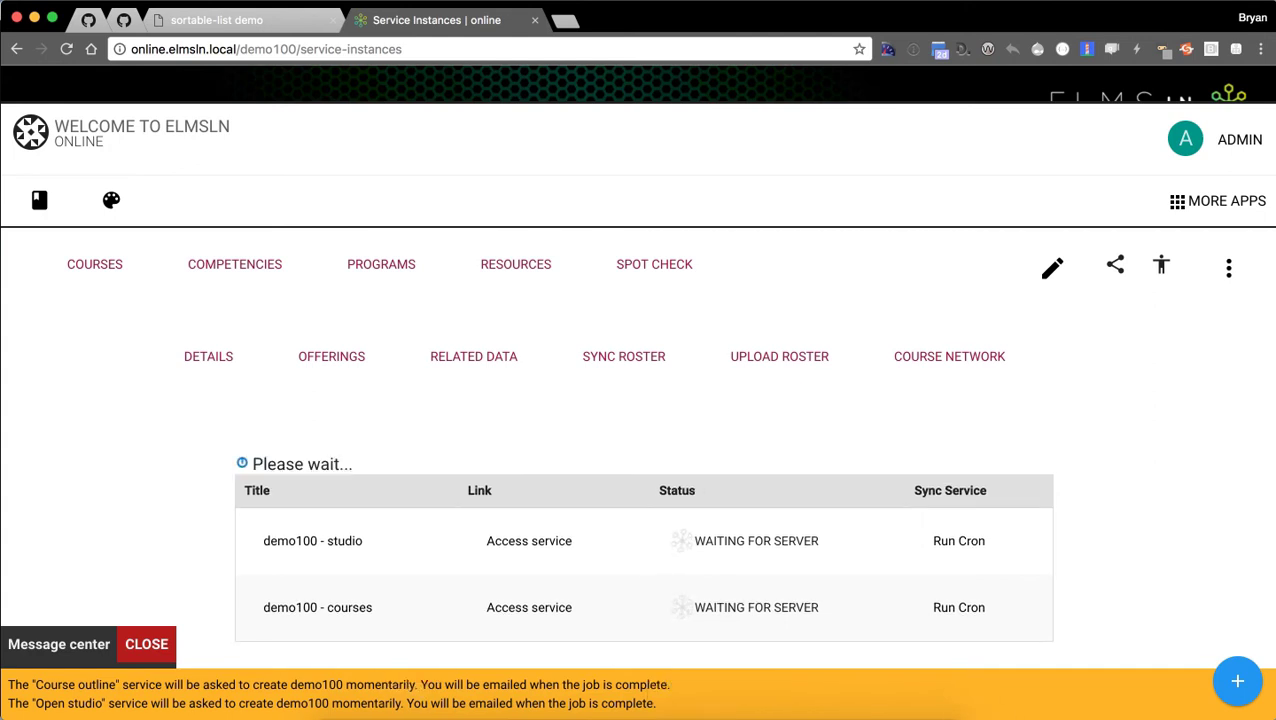
click(146, 648)
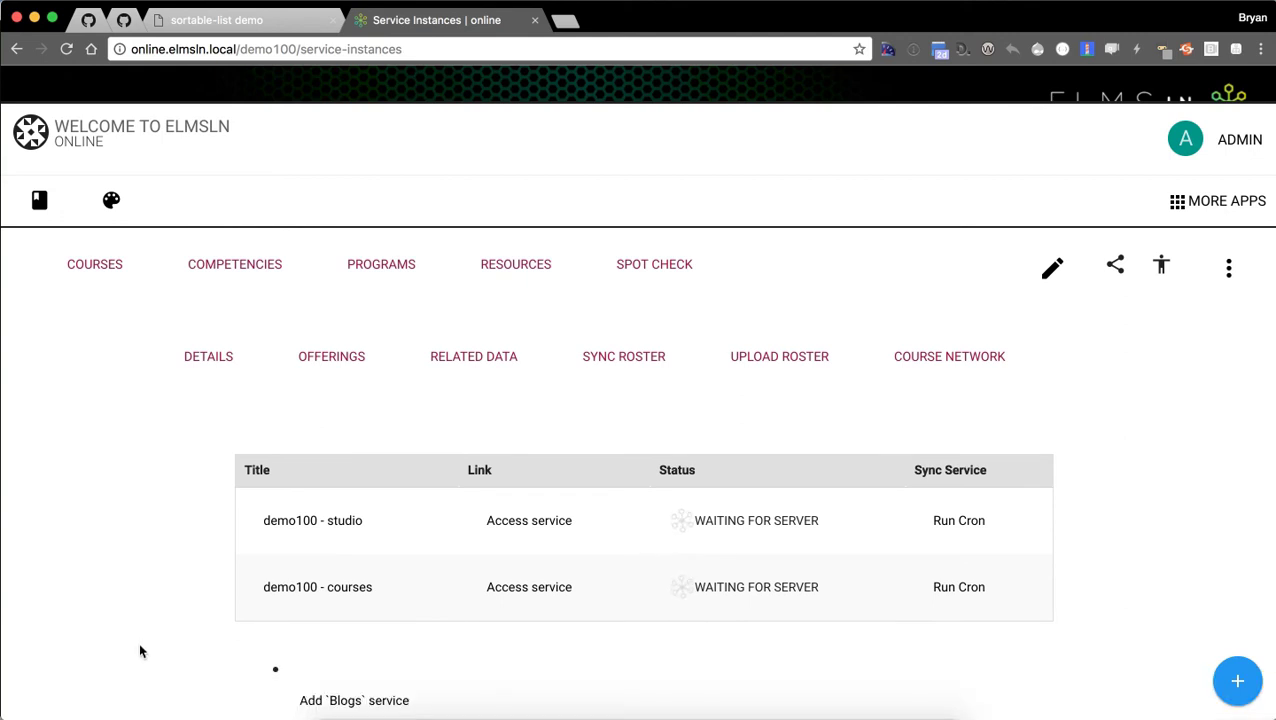
scroll(139, 653, down, 2)
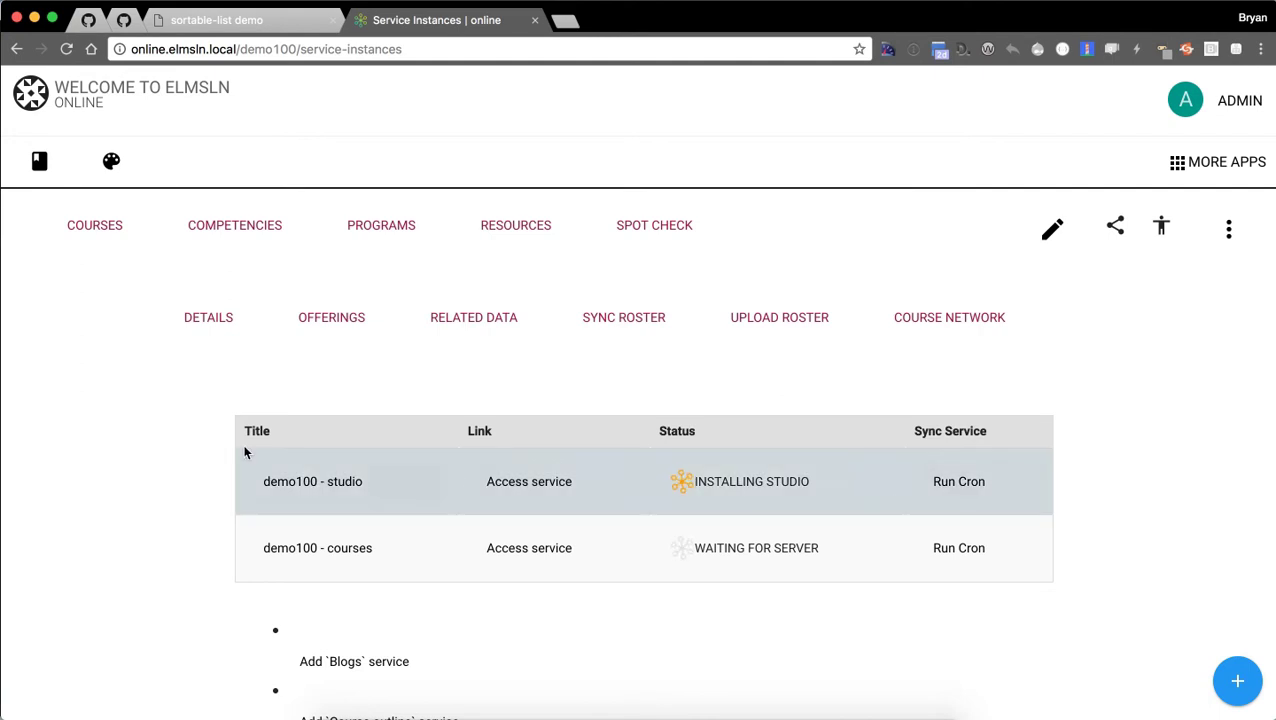
Return to Courses and open Sing100's offerings, reviewing the 2016-17 Fall Campus A offering.
click(100, 232)
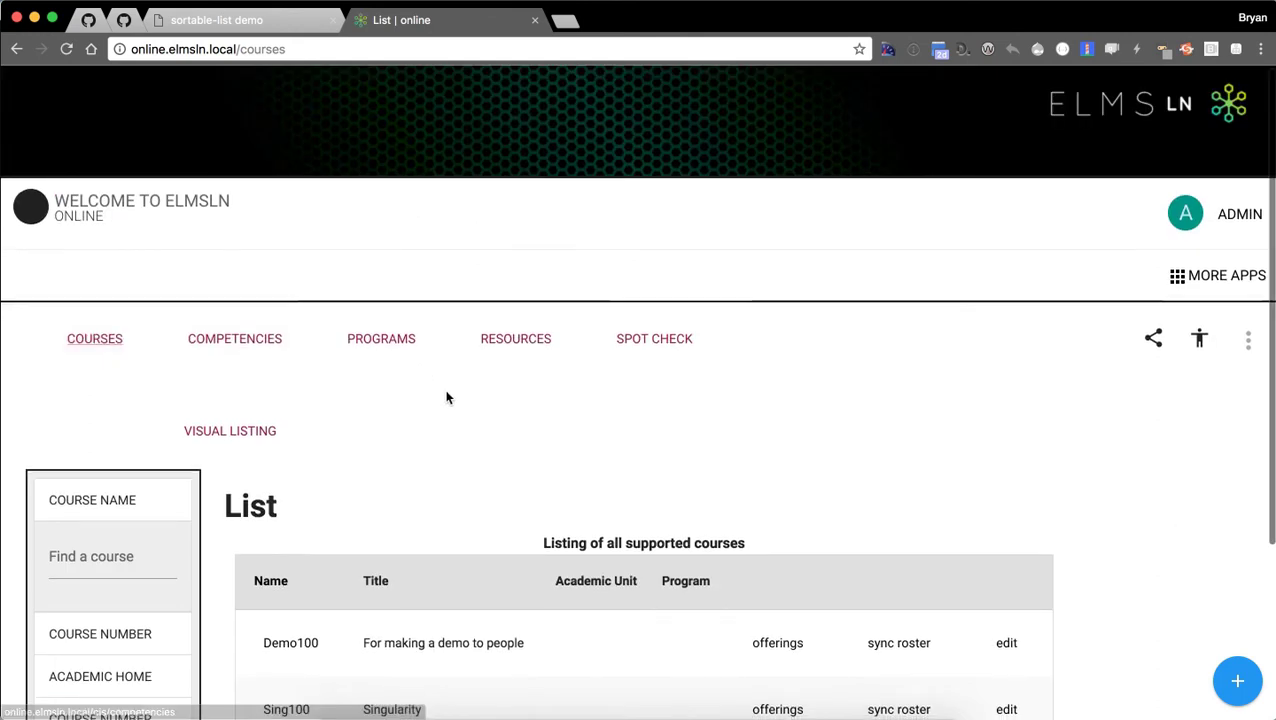
scroll(445, 400, down, 3)
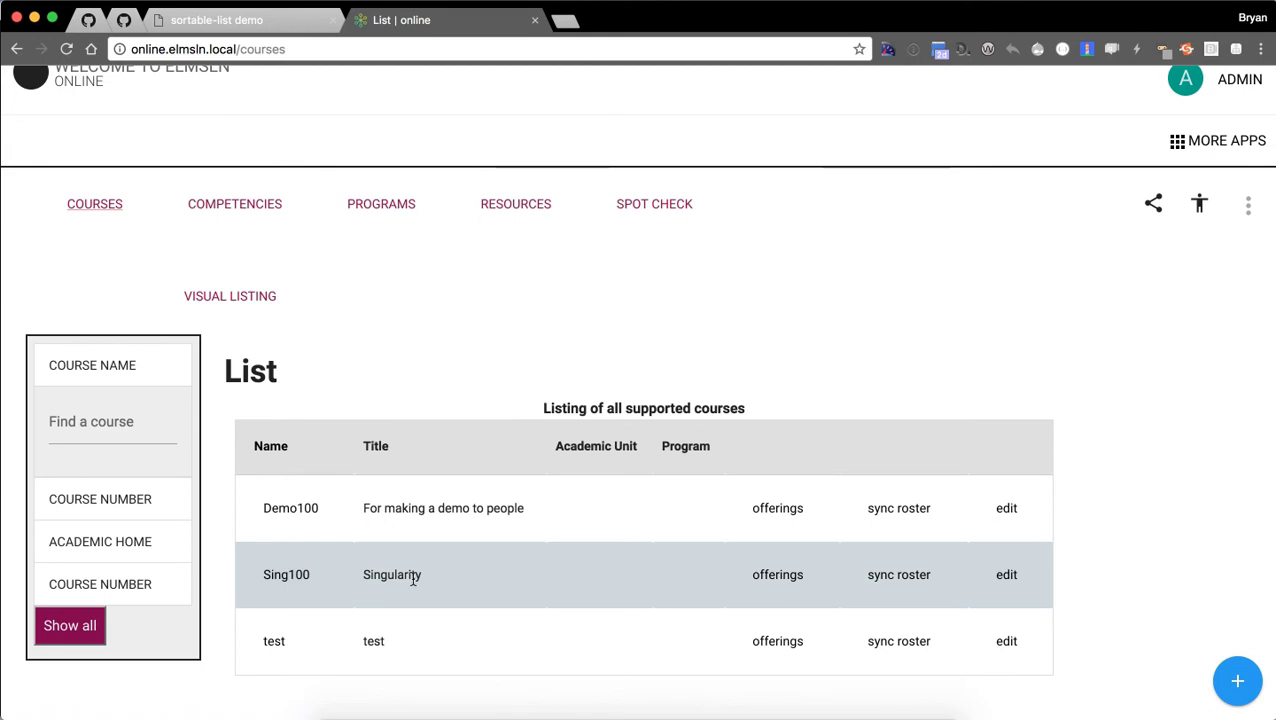
click(757, 578)
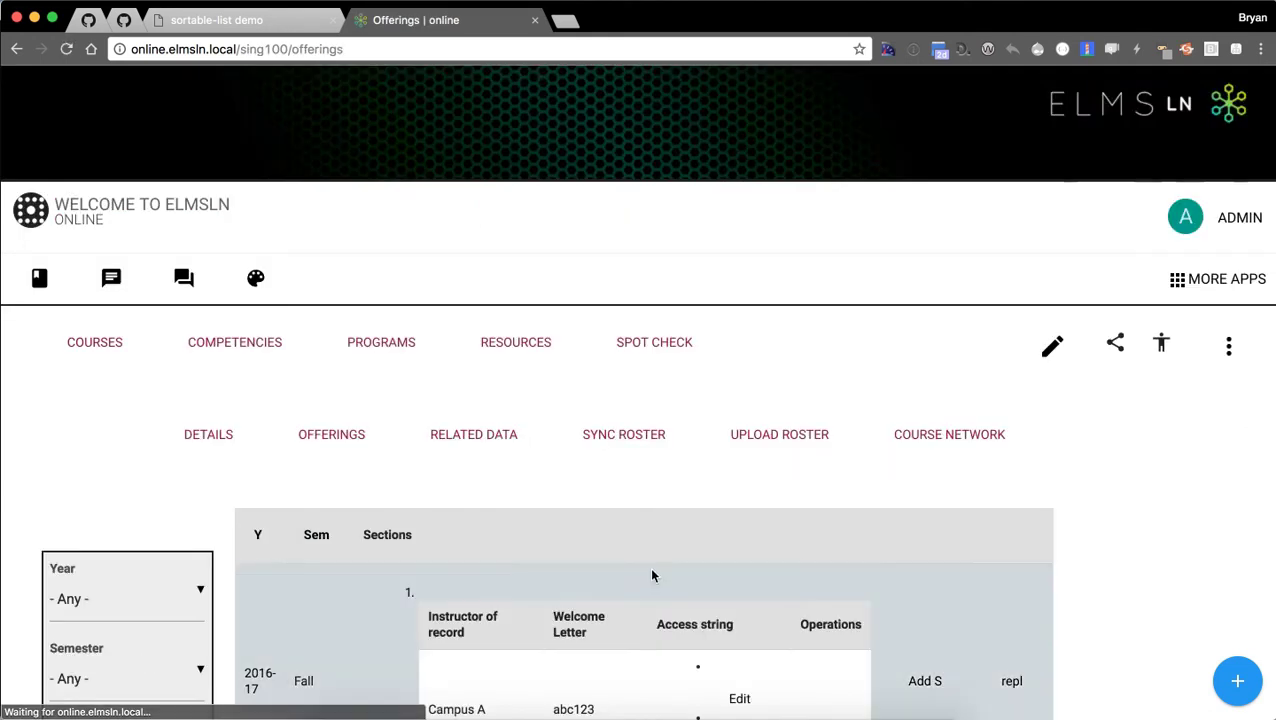
scroll(1150, 445, down, 1)
scroll(1165, 472, down, 1)
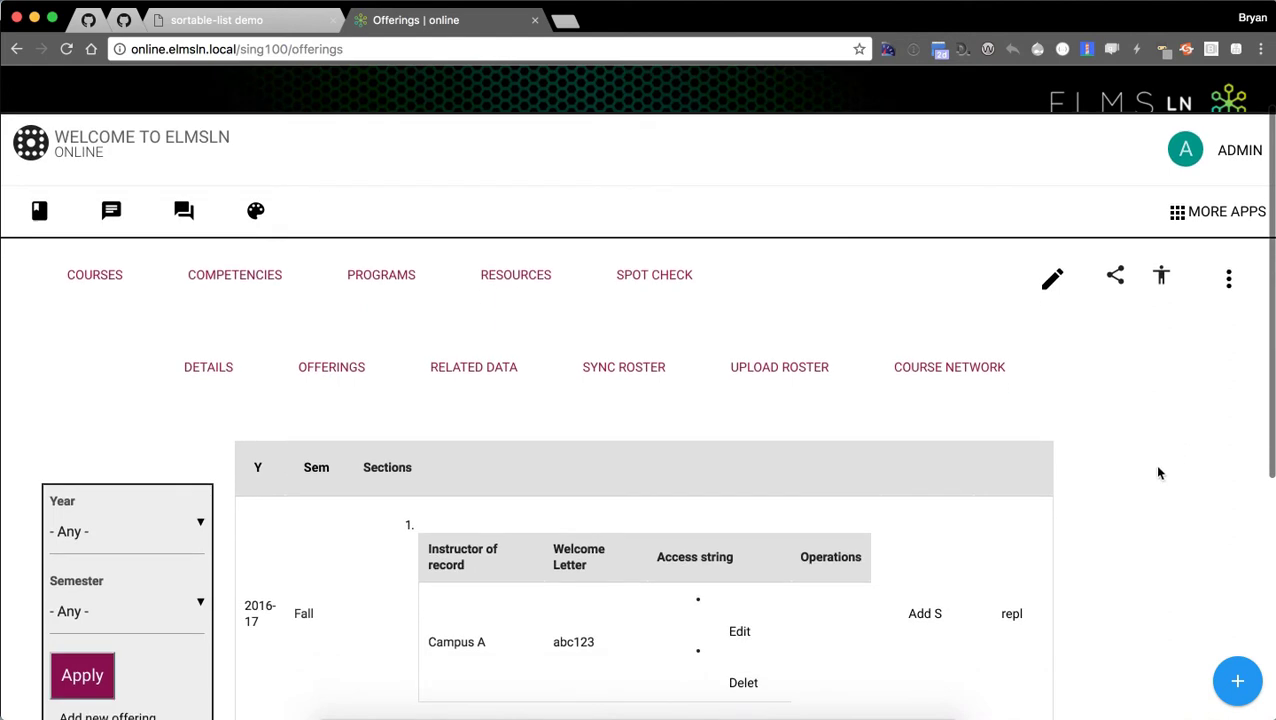
scroll(1140, 467, down, 1)
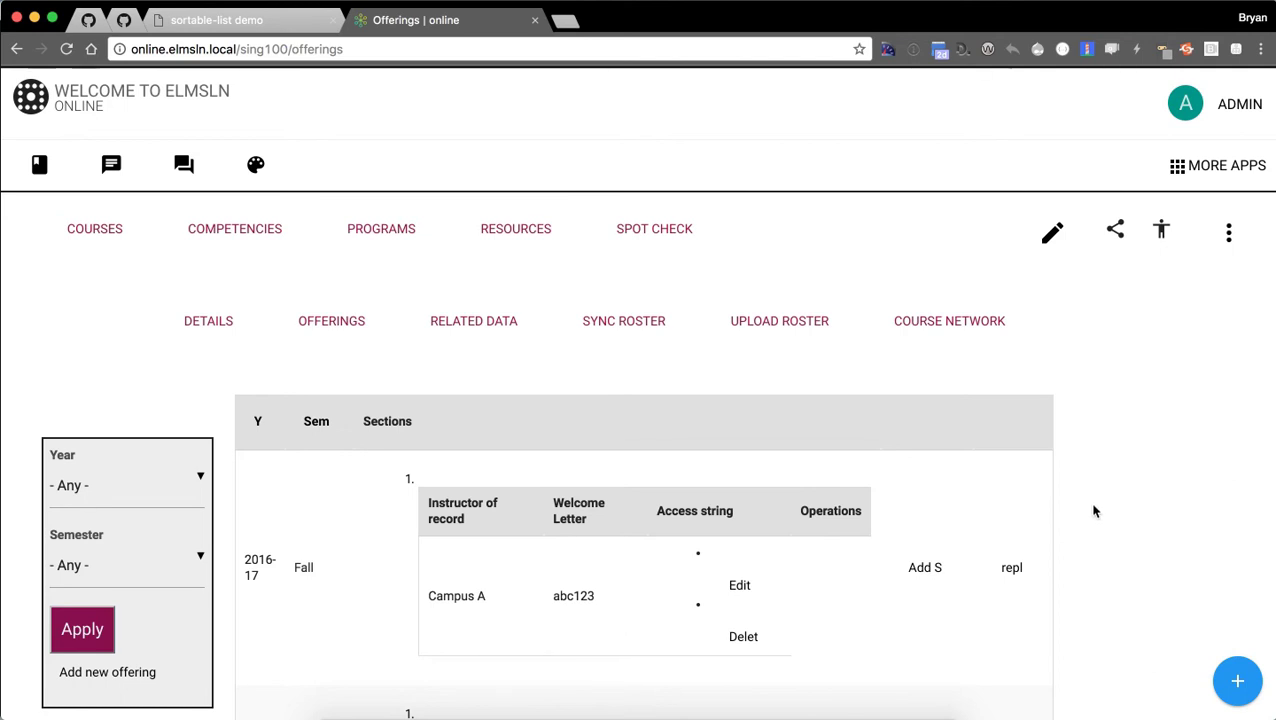
scroll(1094, 512, down, 2)
scroll(1120, 482, down, 3)
scroll(1115, 490, up, 4)
scroll(1112, 496, up, 1)
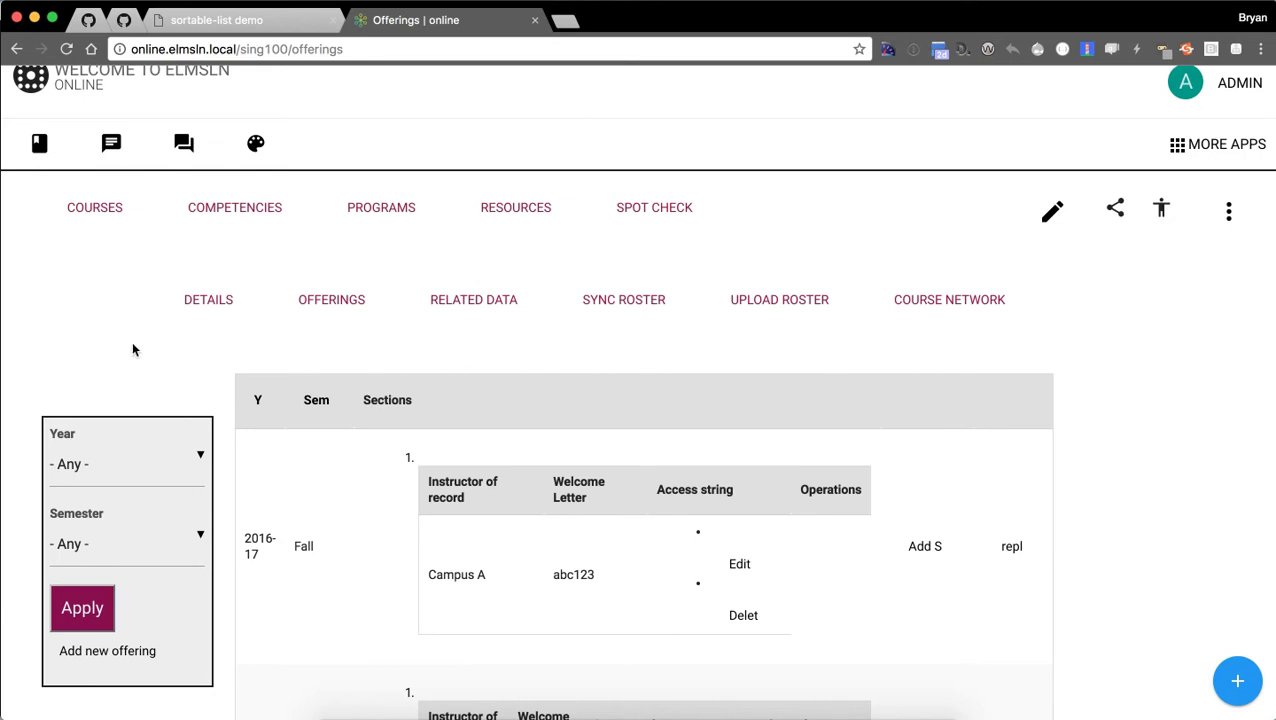
scroll(116, 283, up, 3)
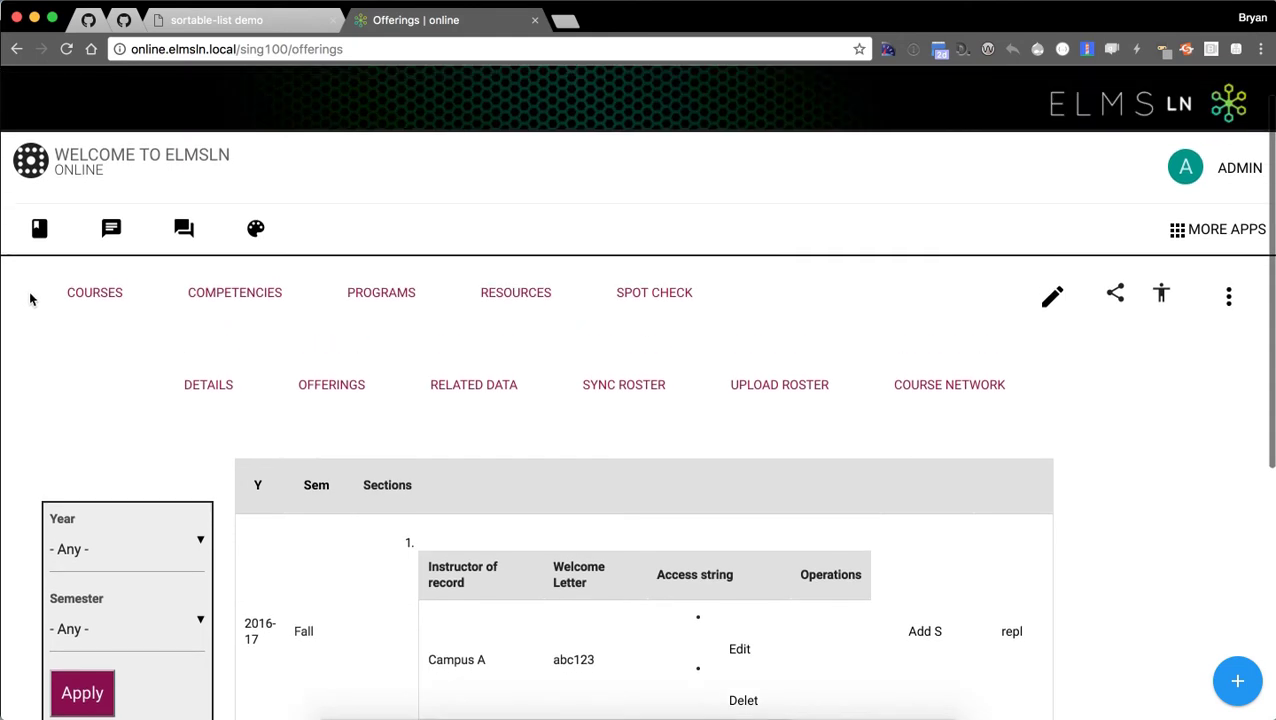
scroll(28, 302, up, 1)
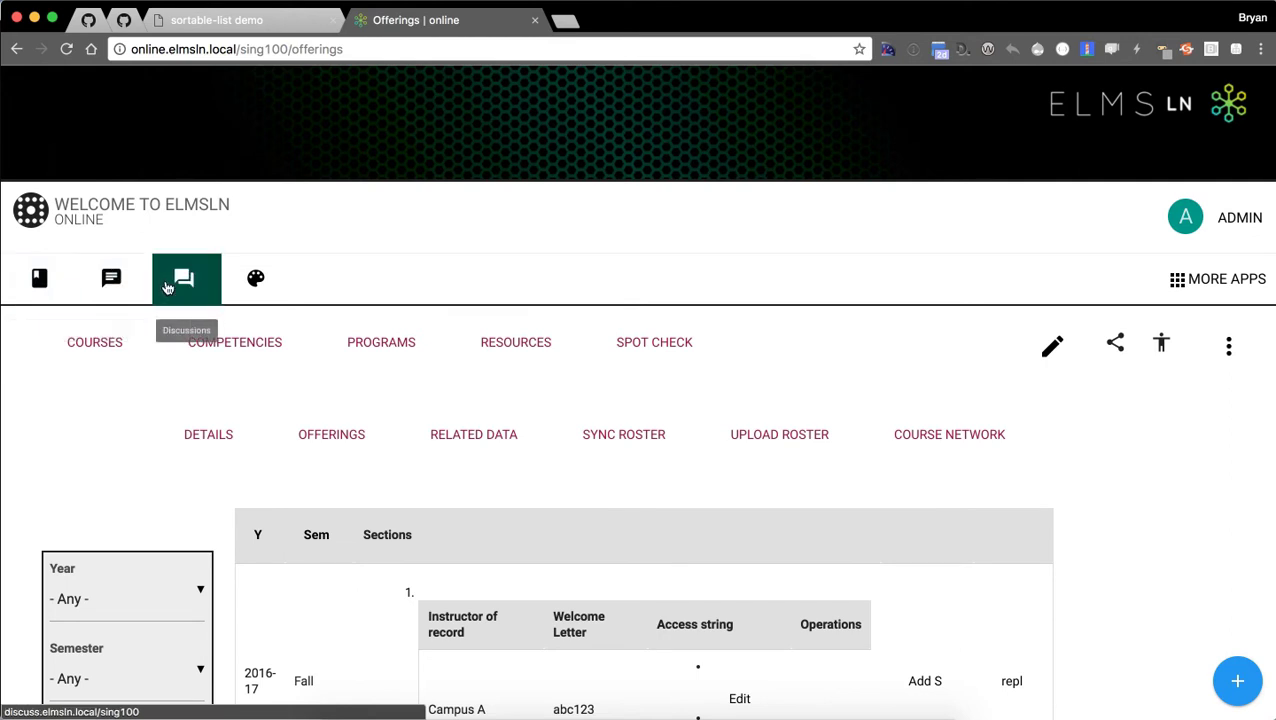
Open the Sing100 course outline home, then its My Blog posts page.
click(40, 287)
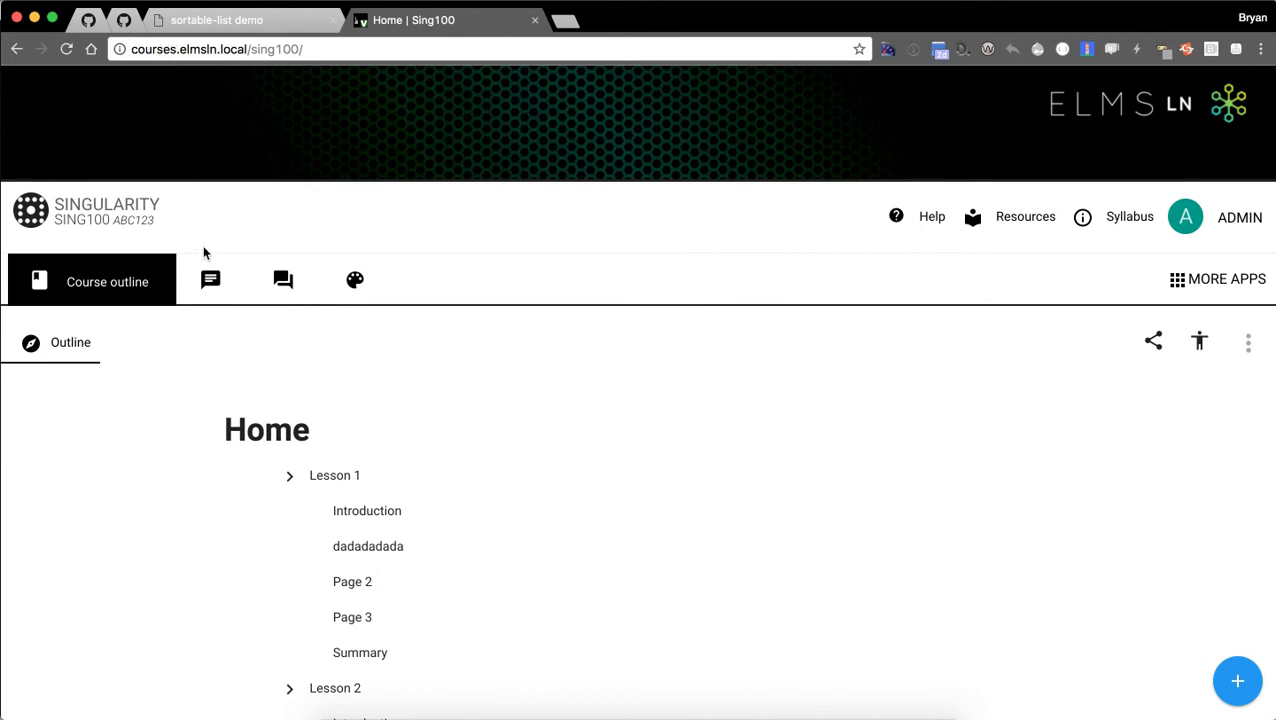
click(216, 289)
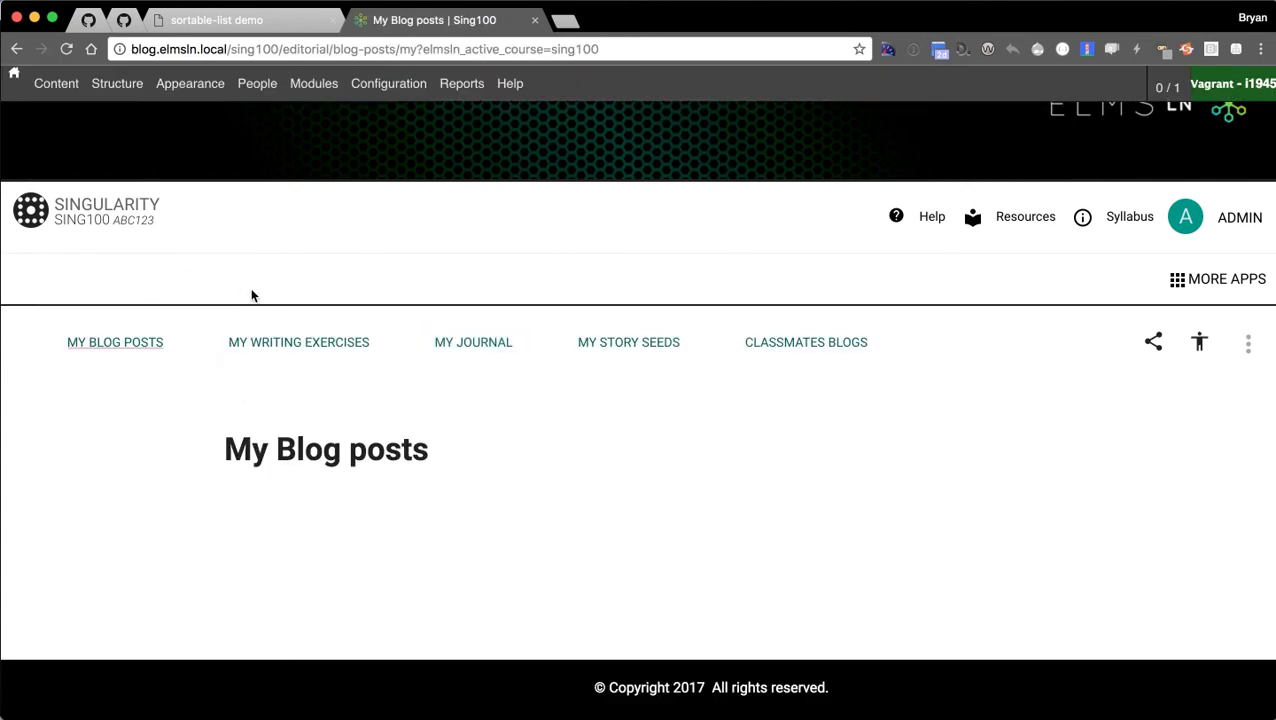
Go back to the outline home, view the empty Discussion Boards, then go back again.
click(14, 49)
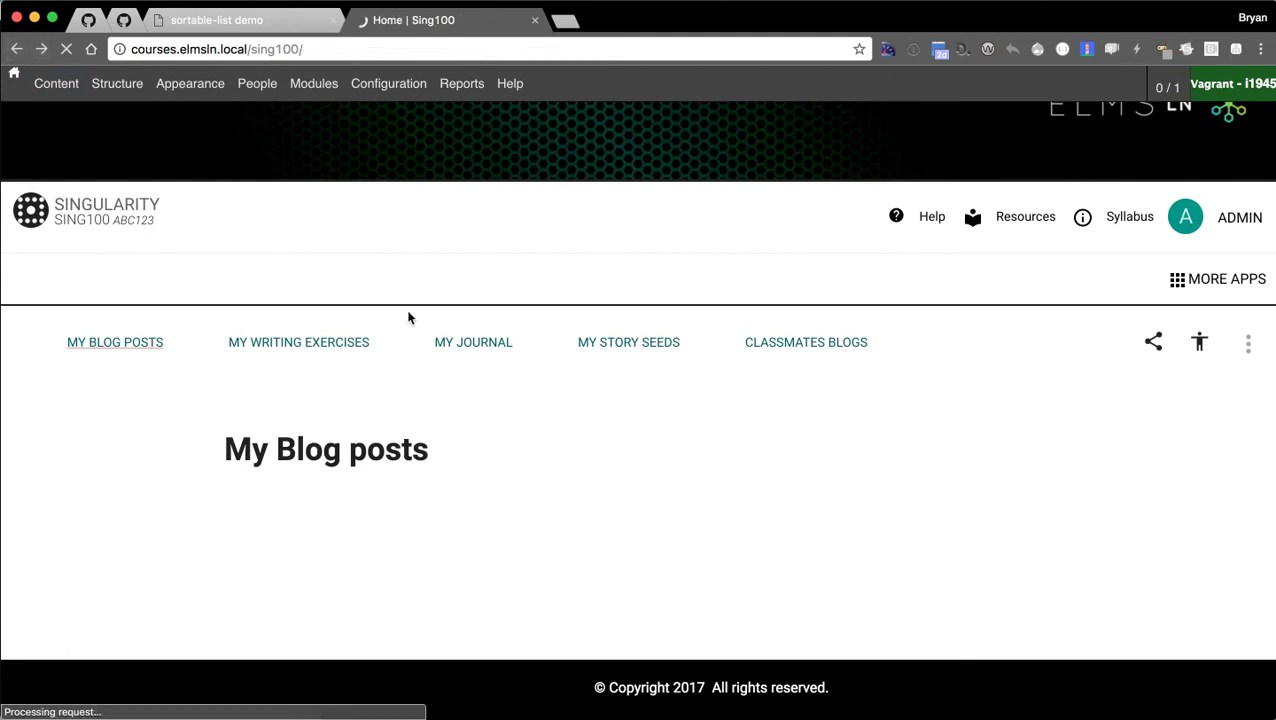
click(282, 282)
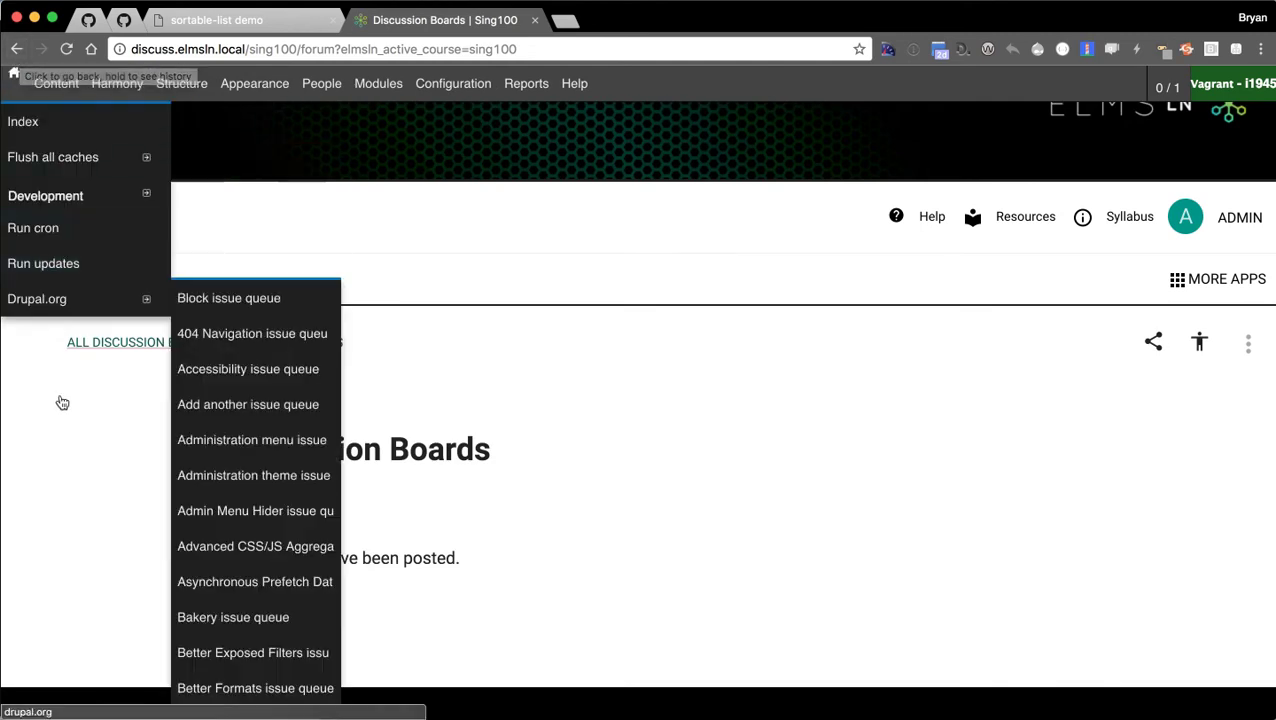
click(16, 48)
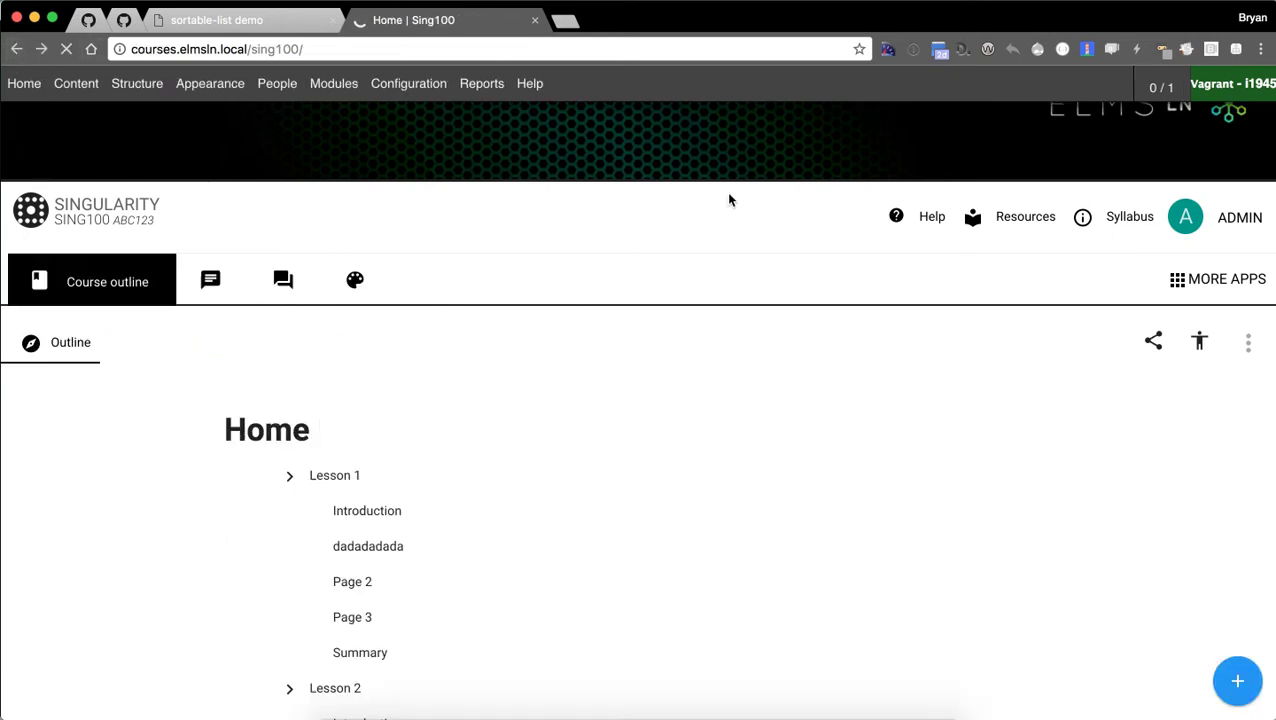
Visit the studio's Recent activity dashboard, then return to the Sing100 course outline Home.
click(365, 283)
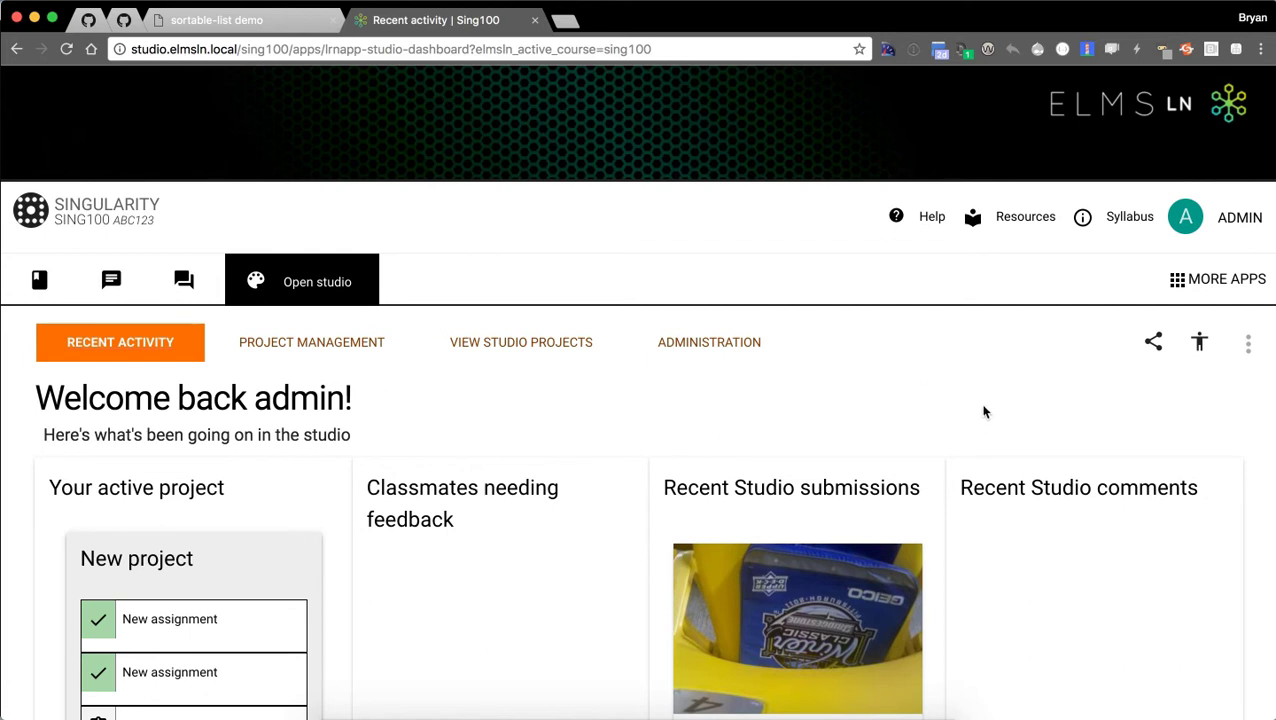
click(44, 288)
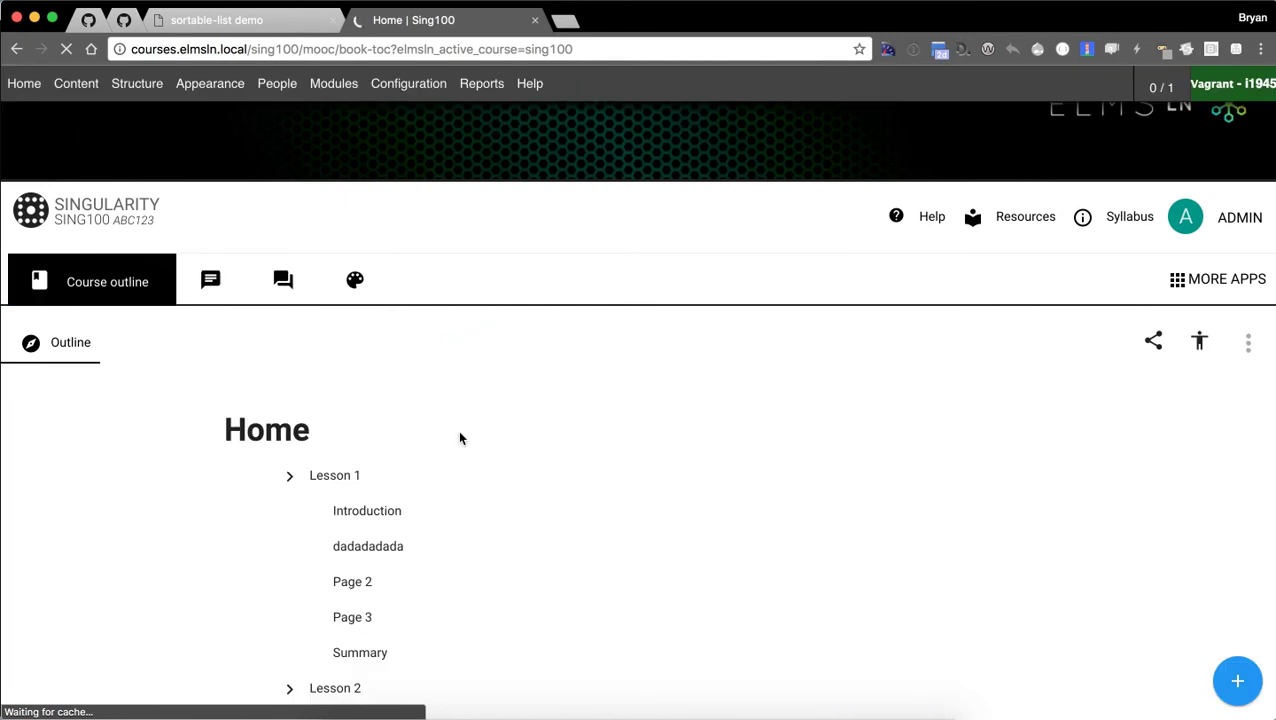
Read through the Lesson 1 page, then return to the Sing100 studio's Recent activity dashboard.
click(369, 482)
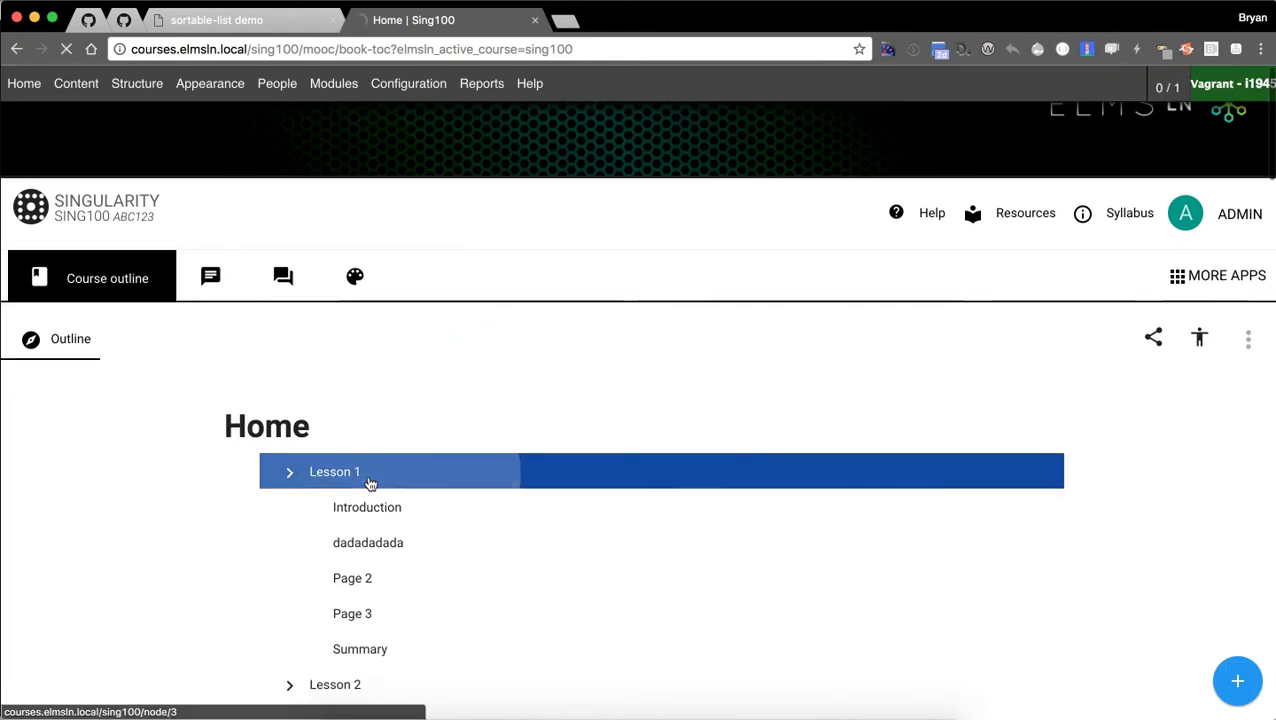
scroll(470, 359, down, 5)
scroll(700, 505, up, 5)
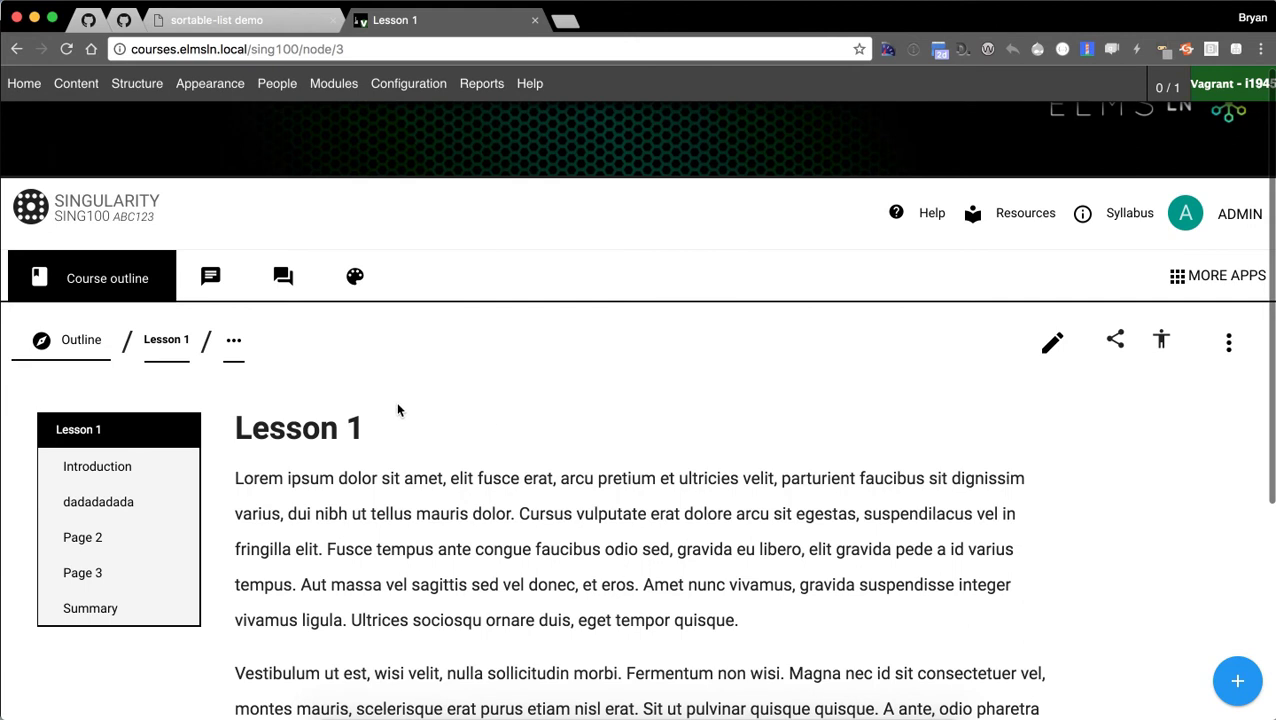
click(355, 276)
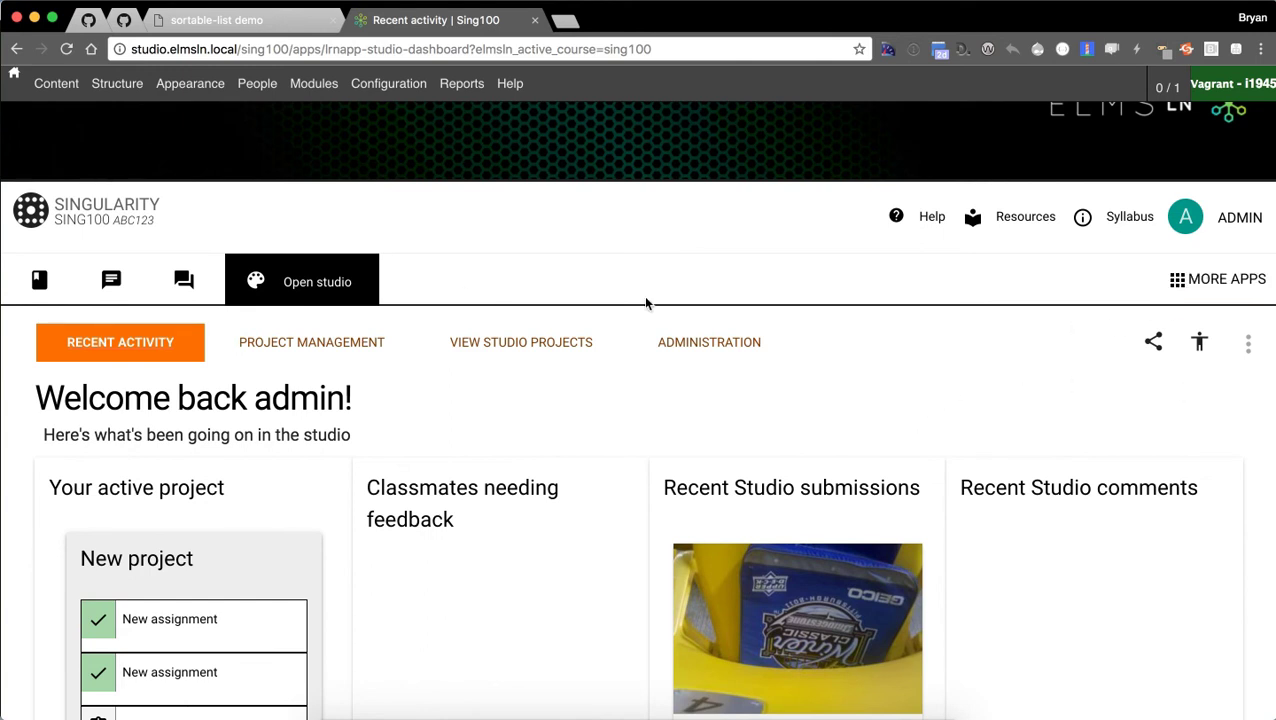
click(1183, 289)
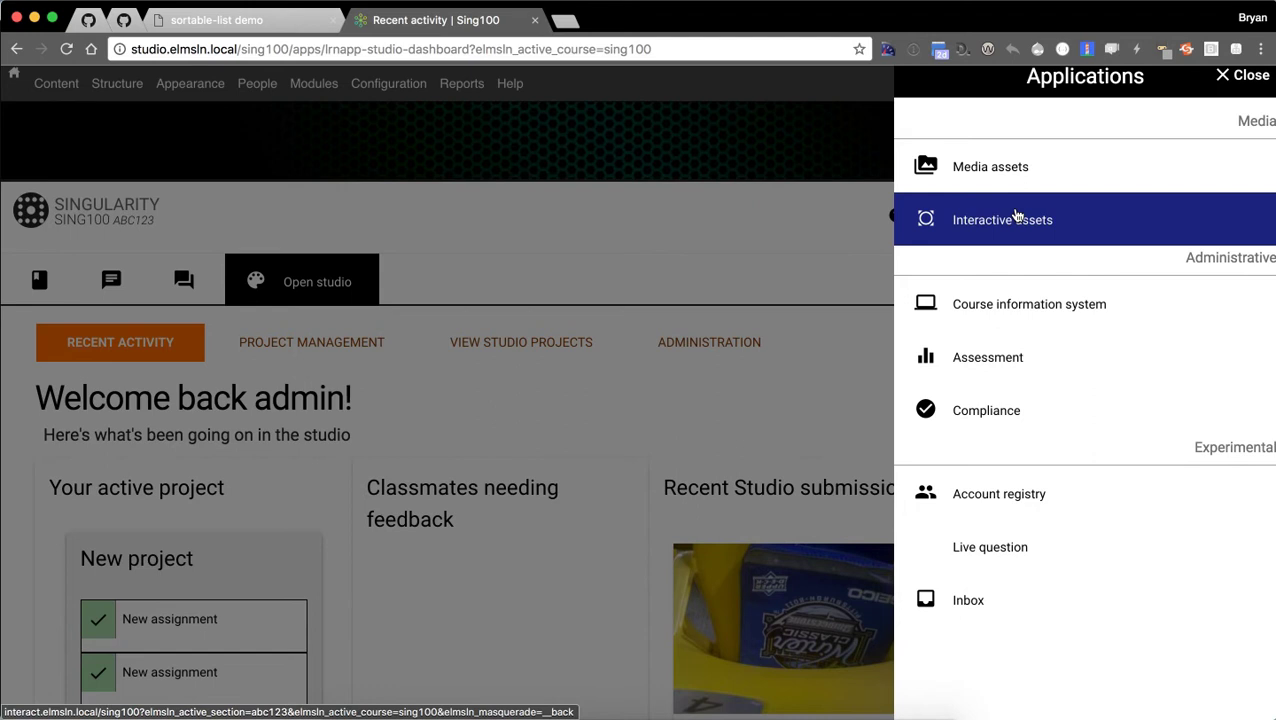
click(1017, 216)
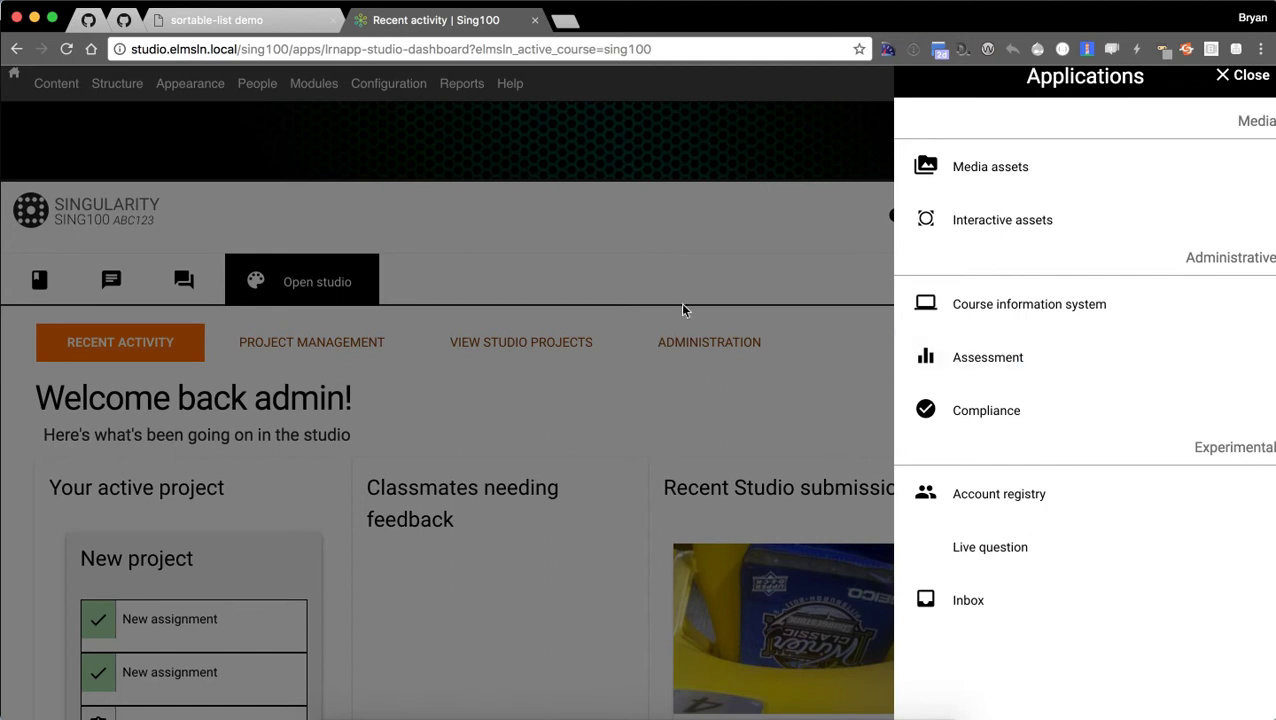
click(555, 232)
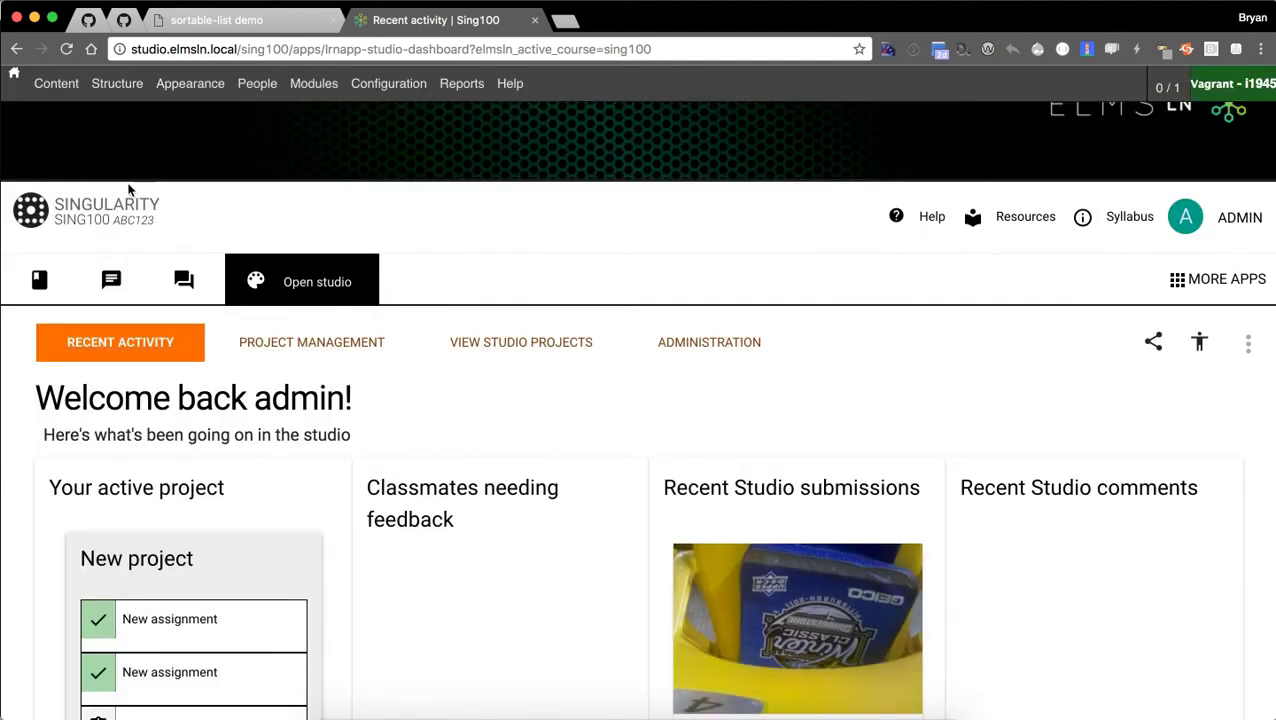
Scroll the full Sing100 course outline down to Lesson 9 and open that lesson.
click(40, 282)
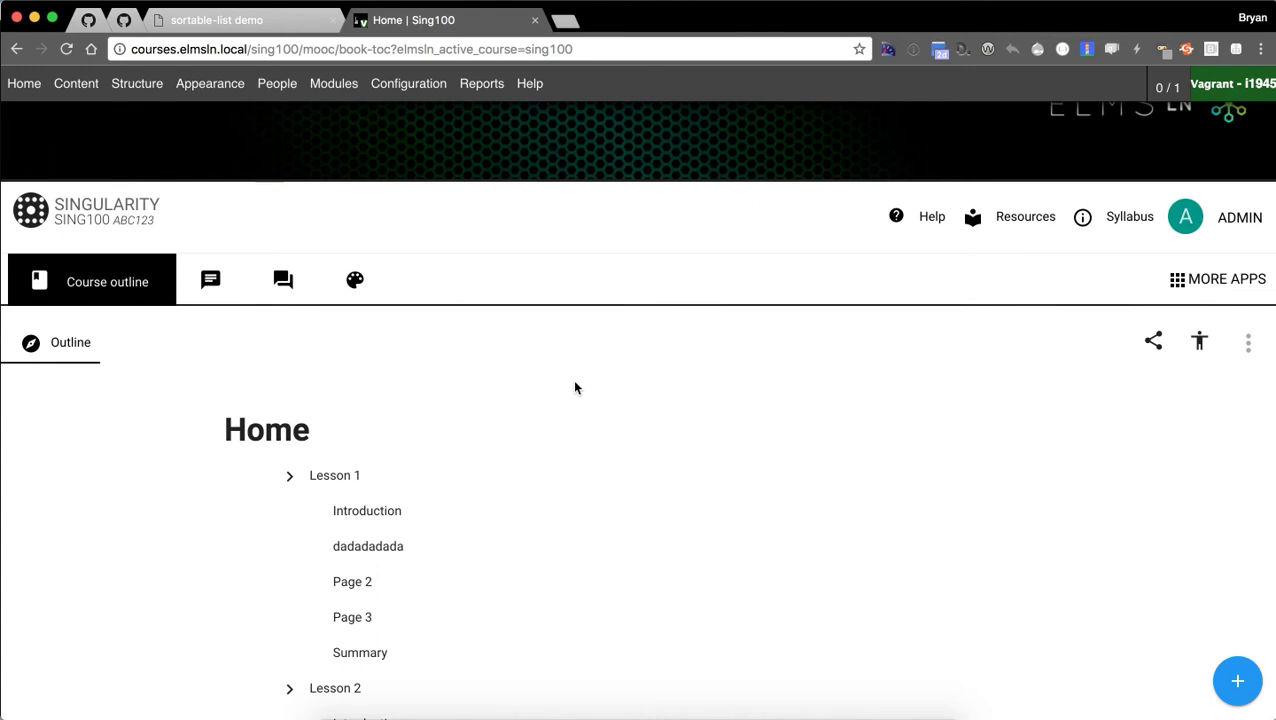
scroll(595, 403, down, 2)
scroll(595, 403, down, 20)
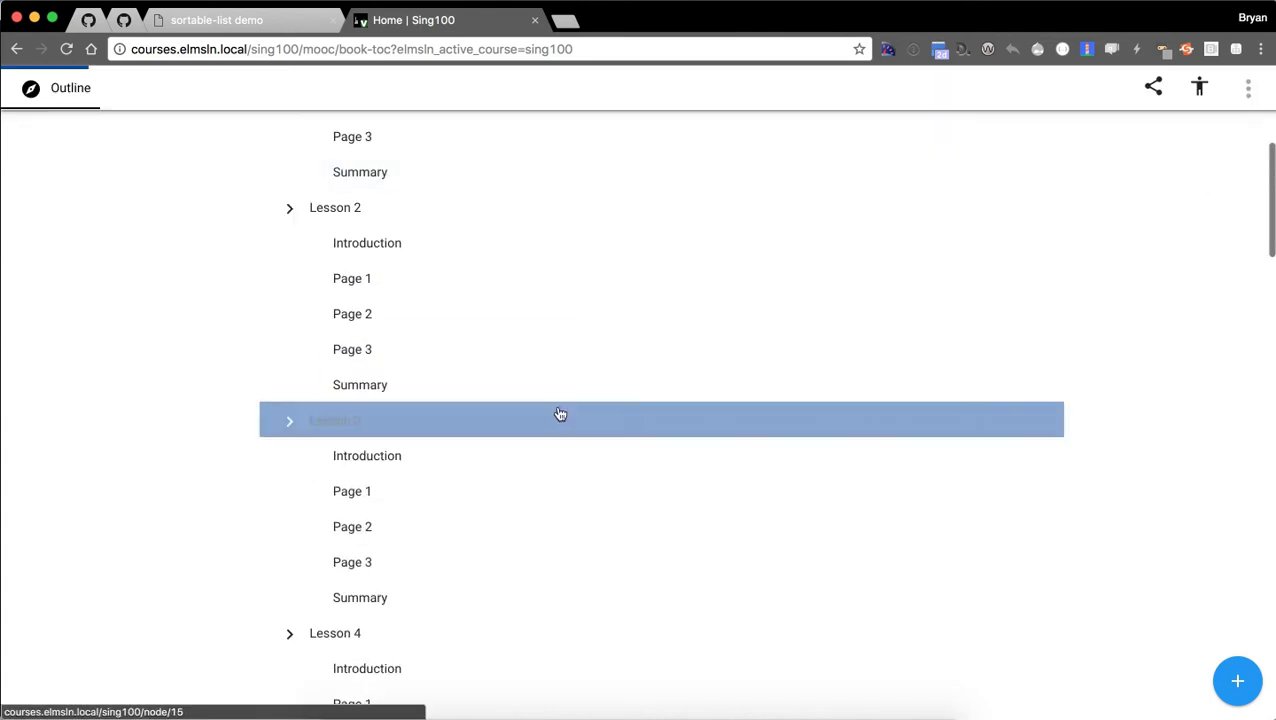
scroll(500, 449, down, 6)
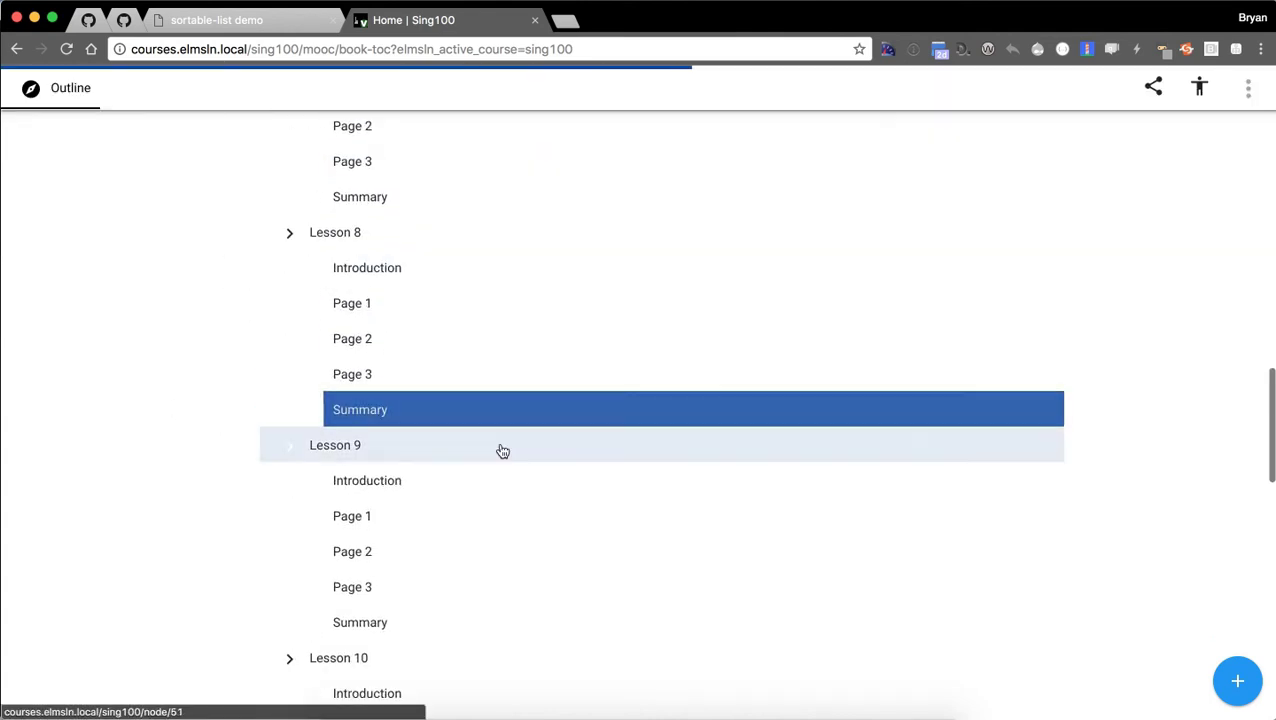
scroll(521, 447, up, 20)
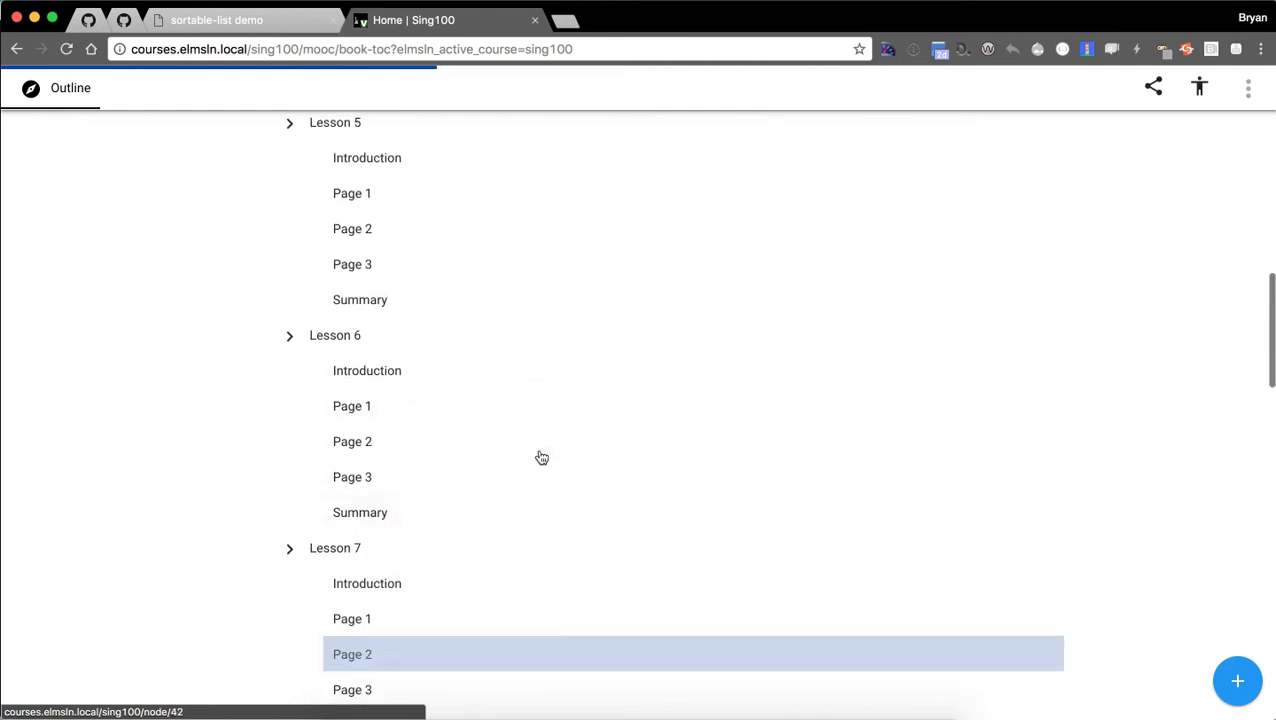
scroll(538, 468, down, 10)
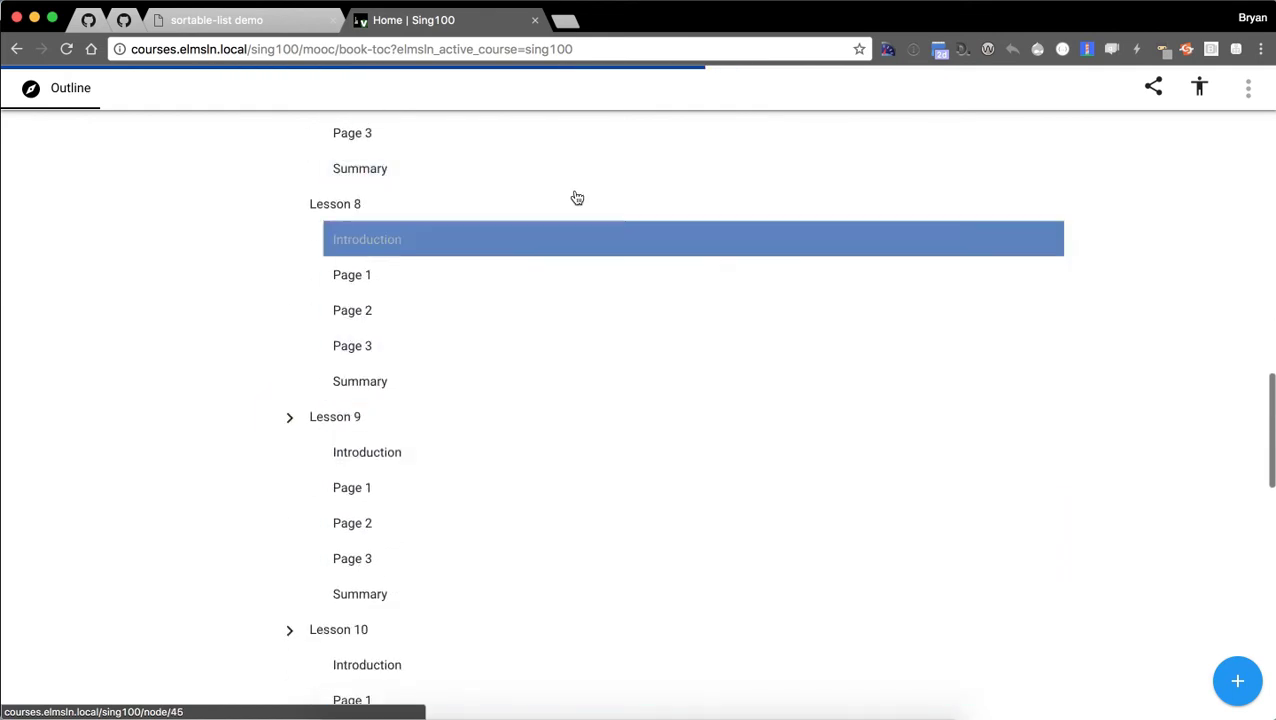
scroll(487, 501, down, 3)
click(356, 254)
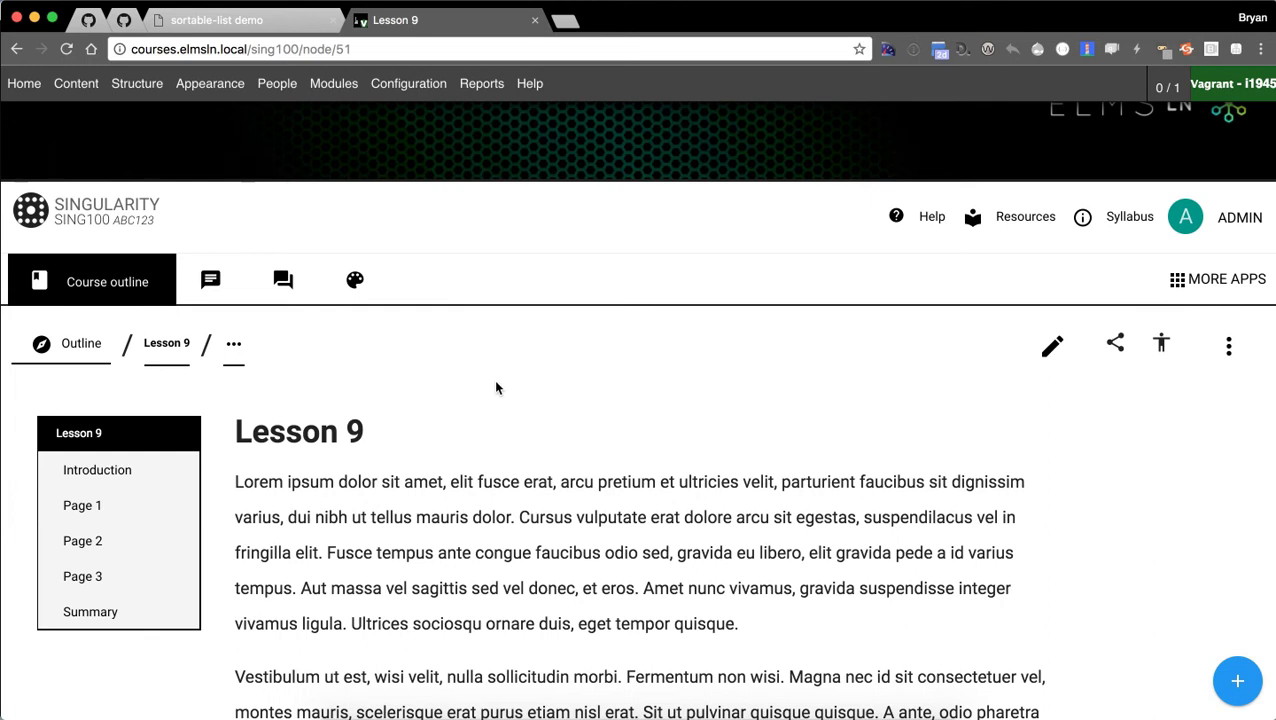
Browse the course outline and sibling lesson list, then go to the Lesson 8 page.
click(75, 343)
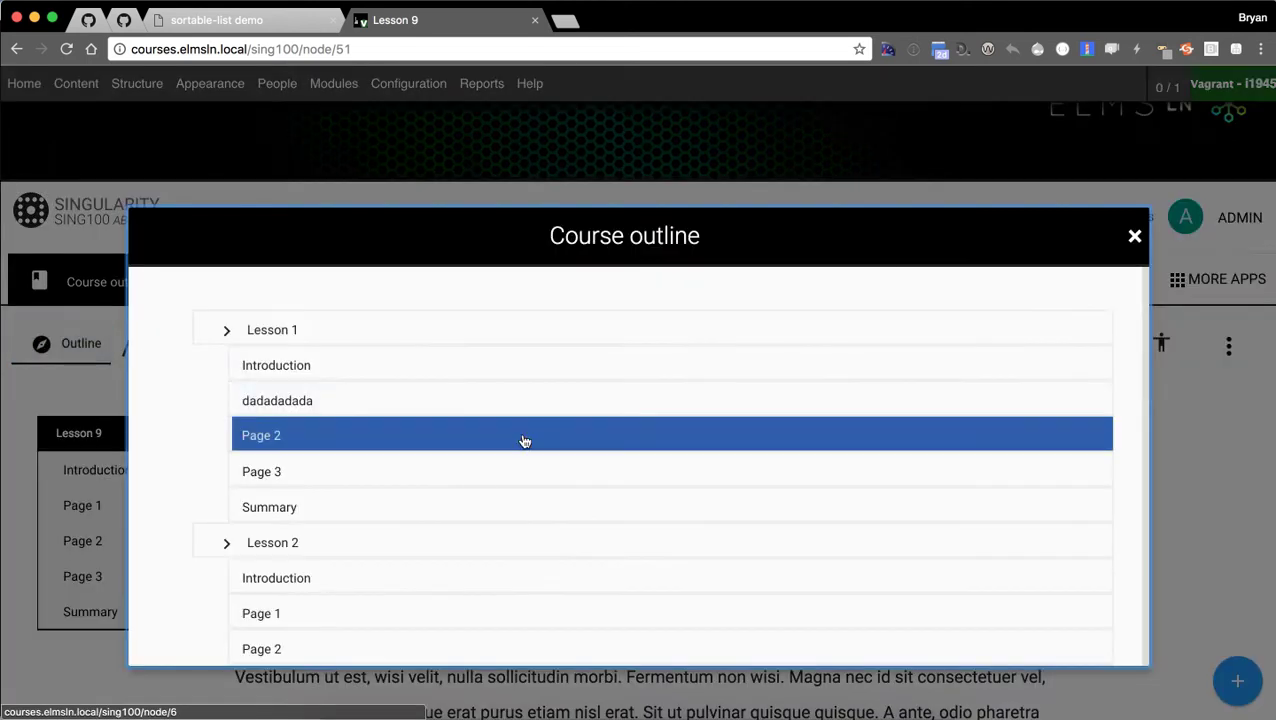
scroll(646, 351, down, 10)
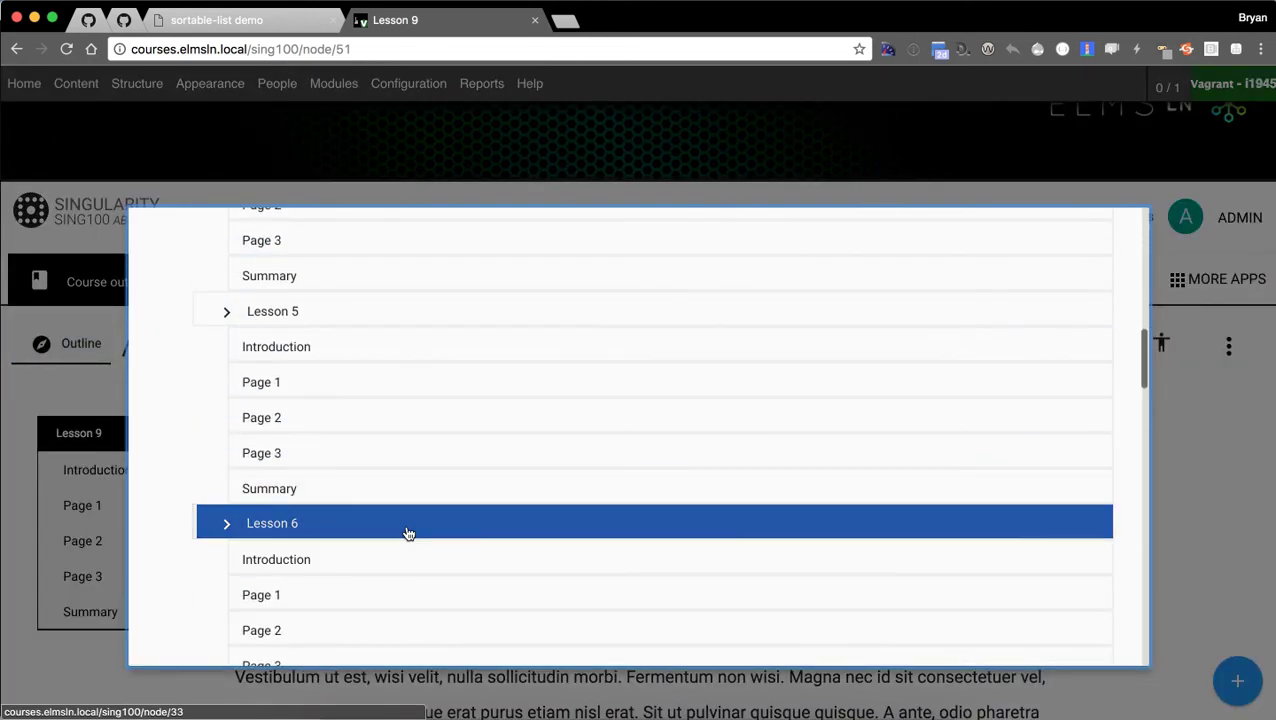
click(407, 531)
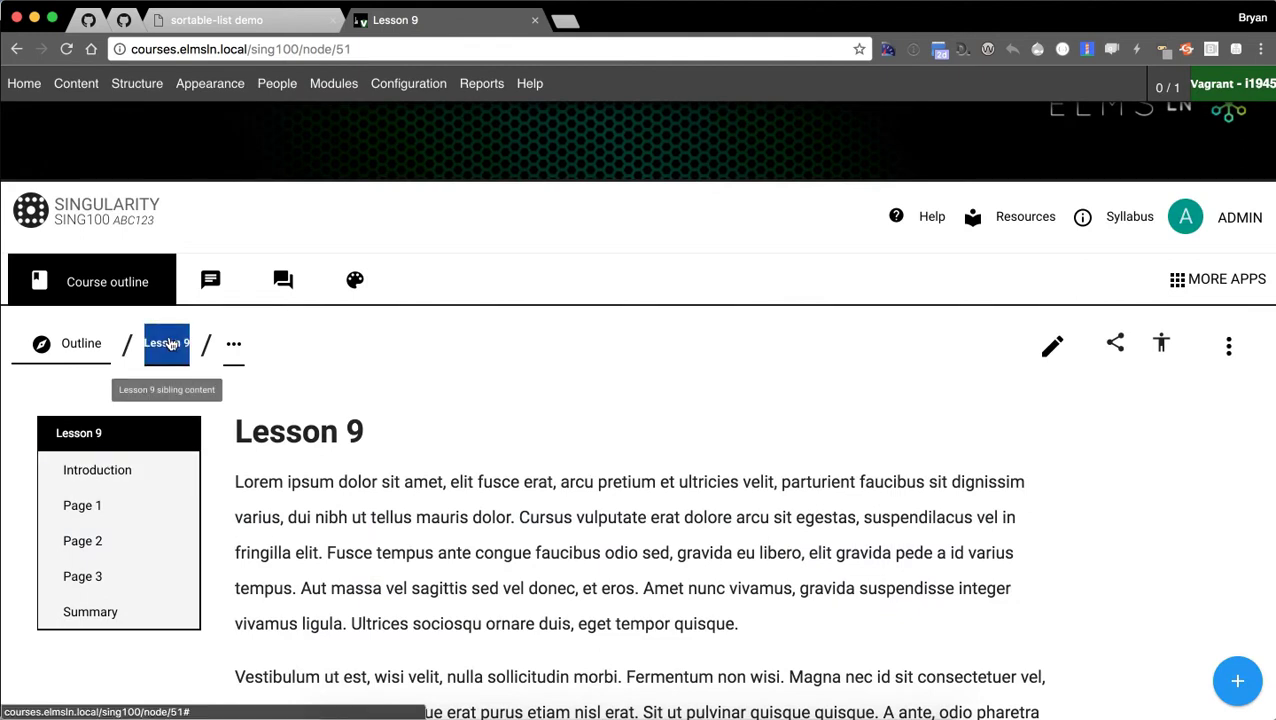
click(169, 343)
click(487, 332)
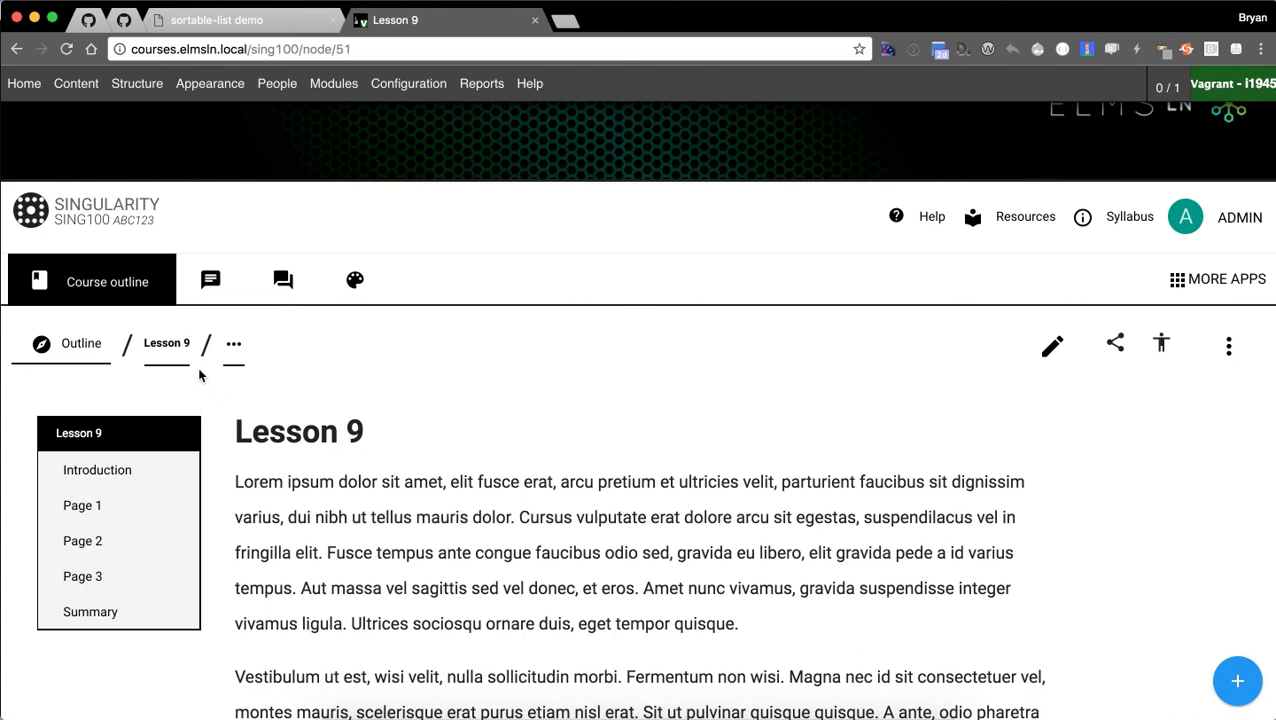
click(166, 345)
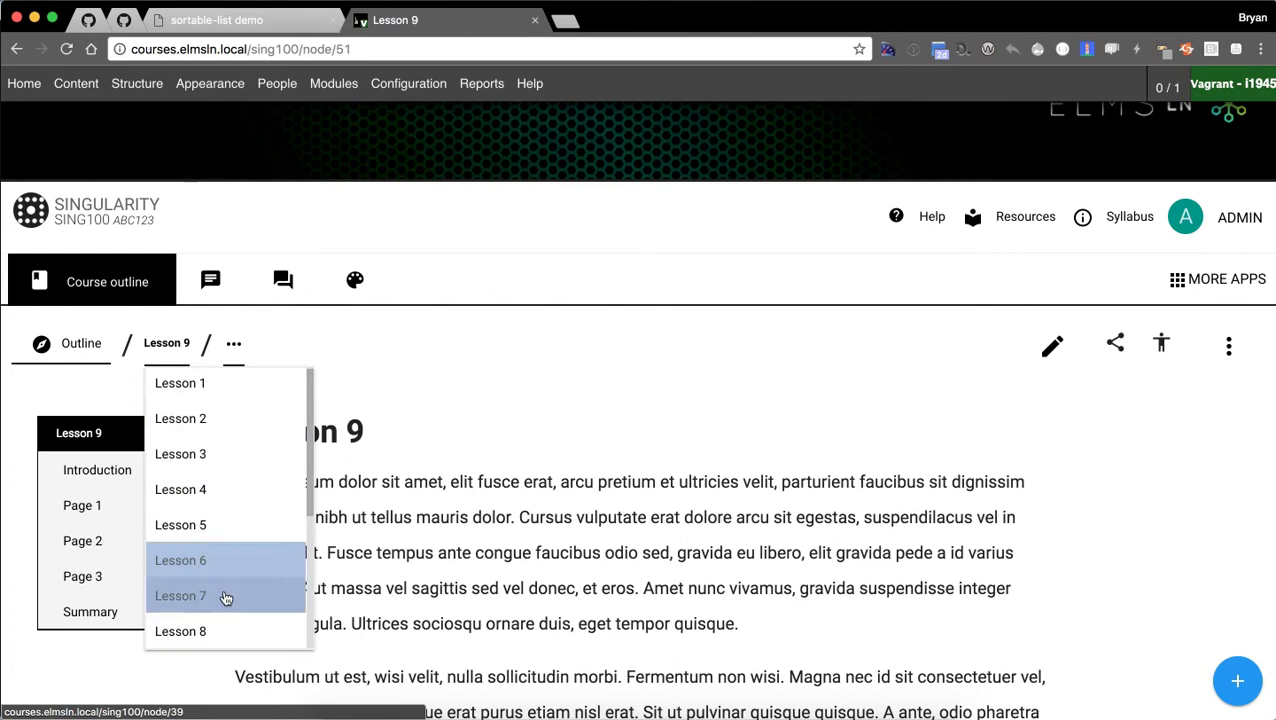
click(214, 631)
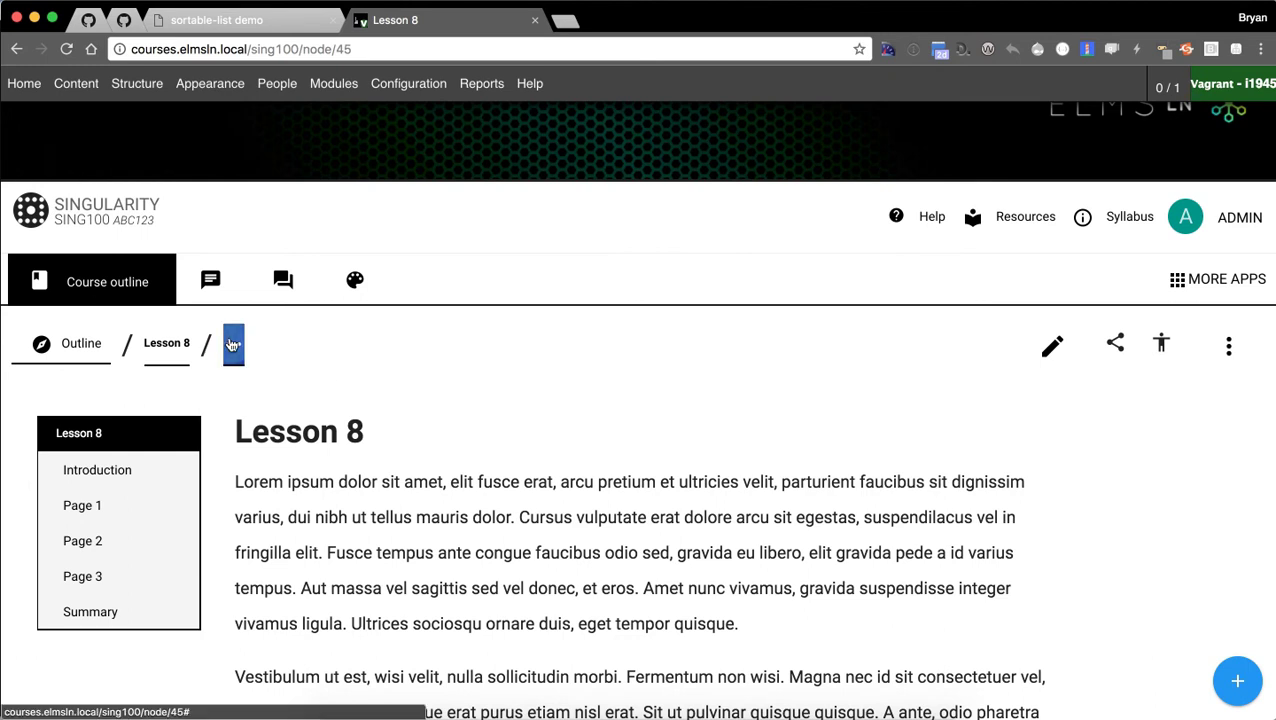
Visit Lesson 8's Page 2 and Page 1, ending on its Introduction page.
click(234, 344)
click(333, 461)
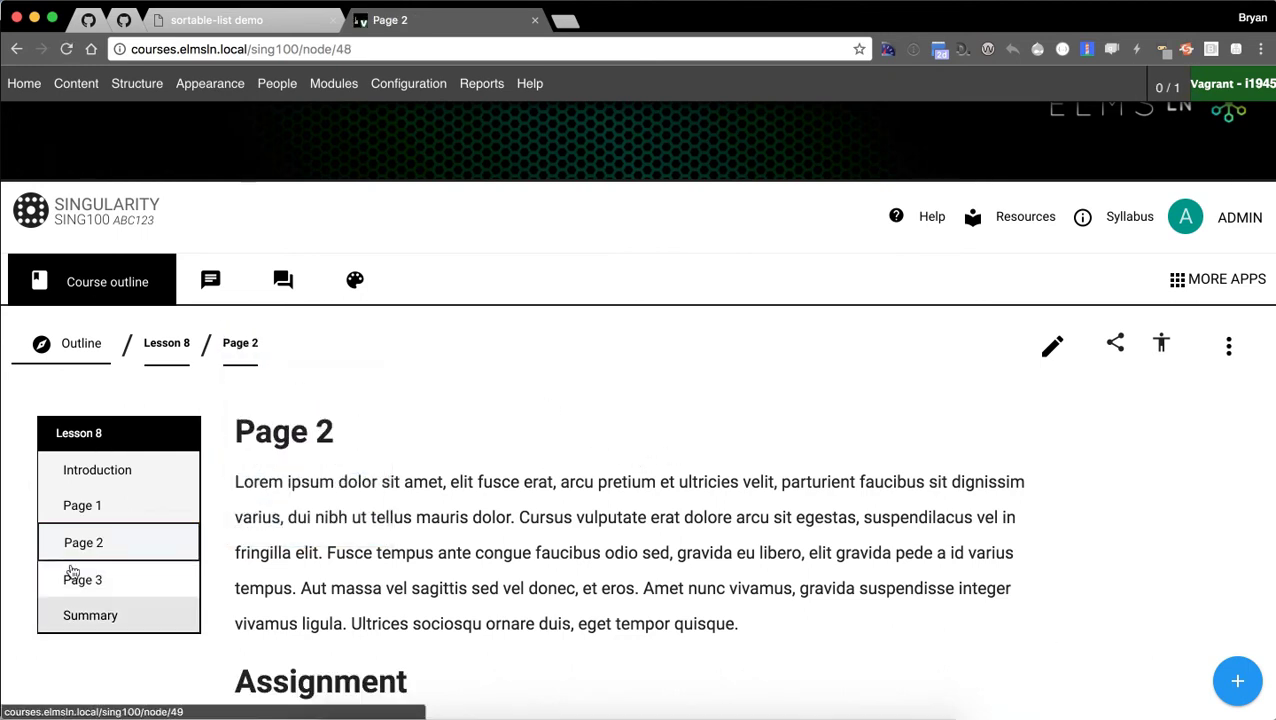
click(124, 518)
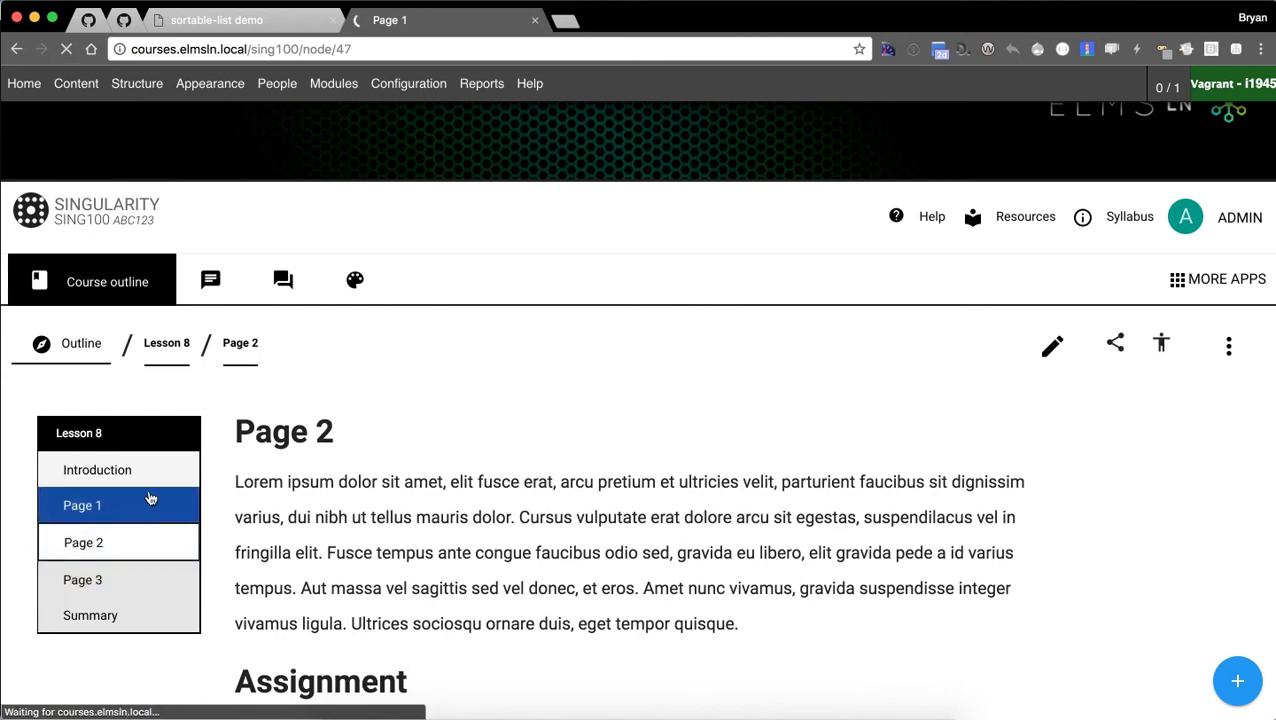
click(260, 471)
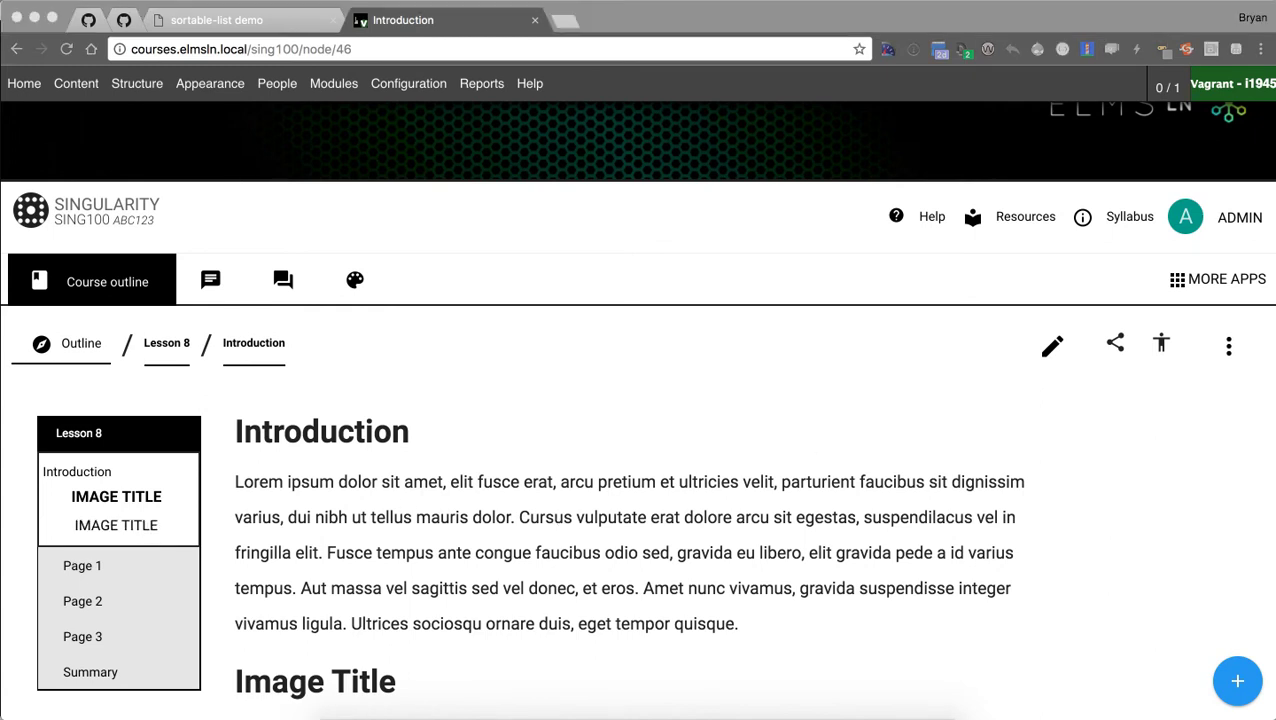
Jump to the Introduction's Image Title section, read through it, and continue to Page 1.
click(190, 529)
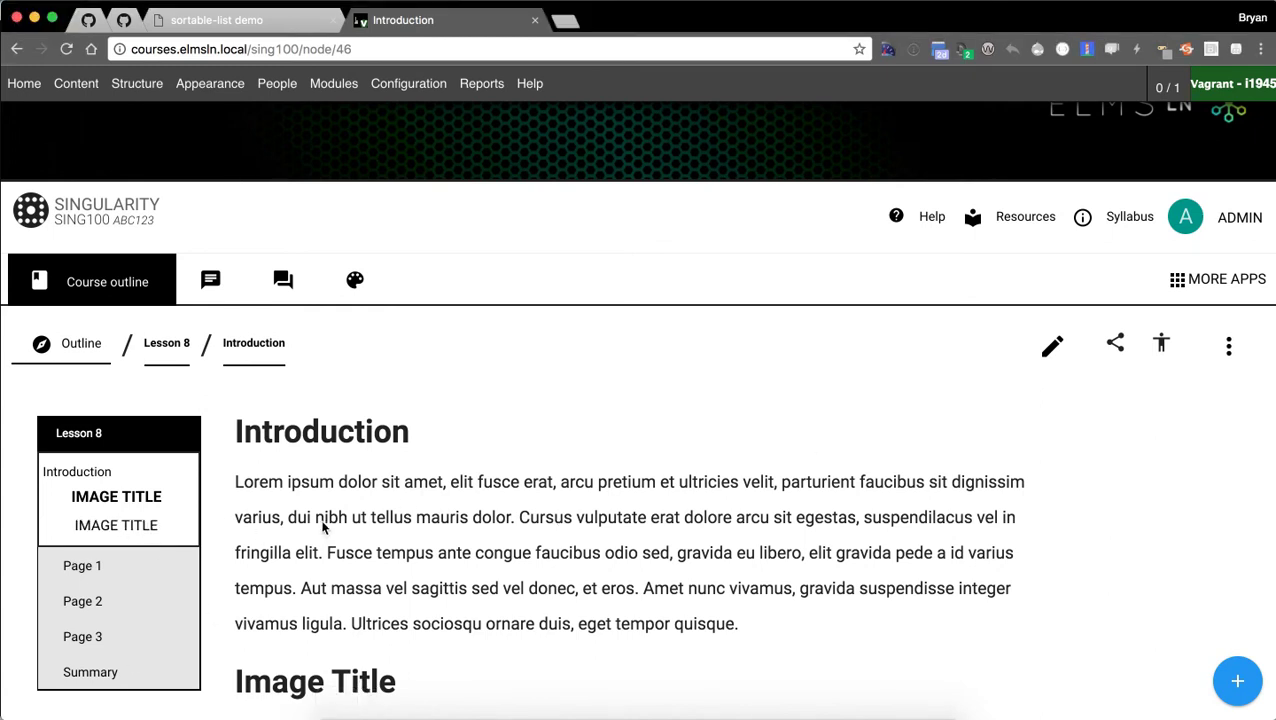
scroll(227, 530, down, 1)
click(122, 512)
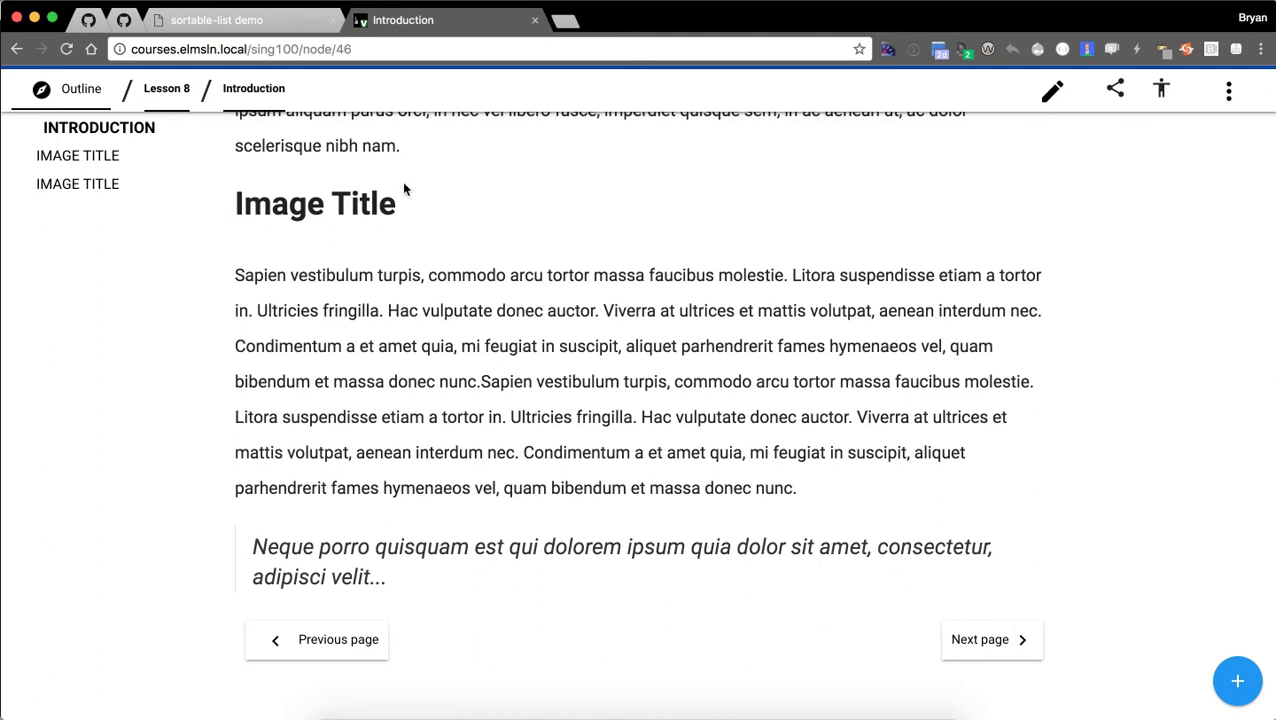
scroll(945, 464, up, 2)
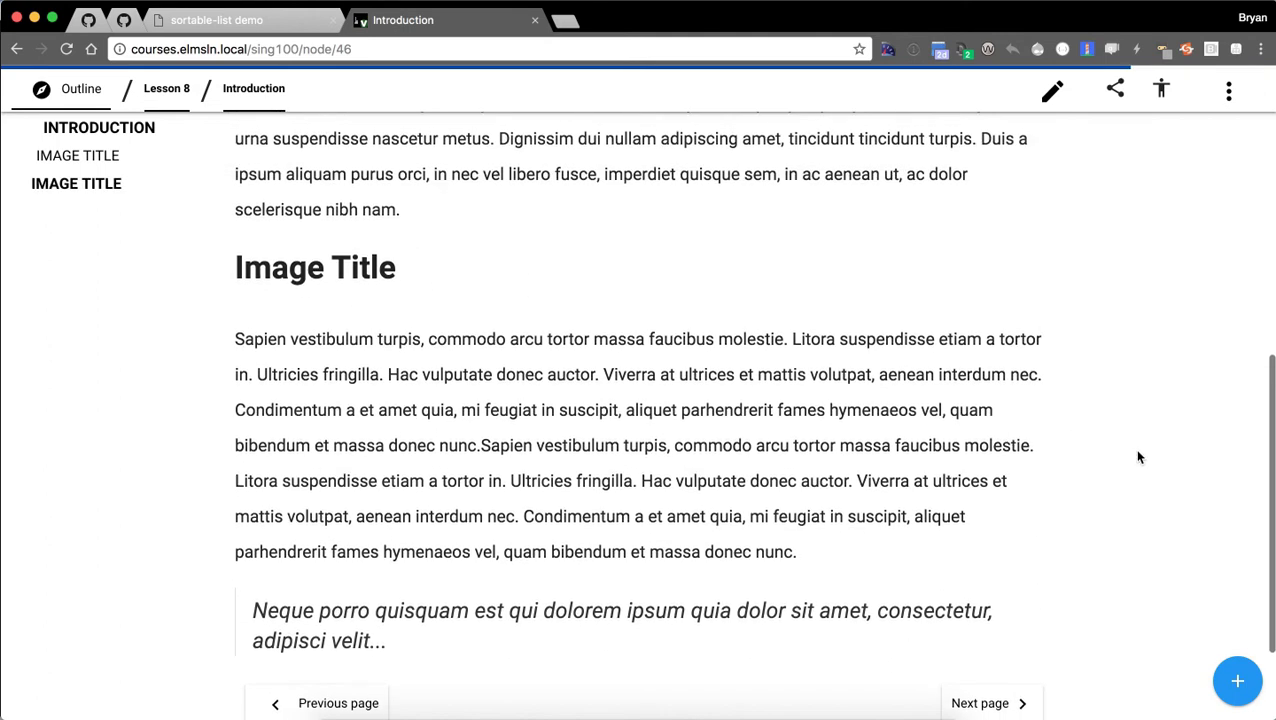
scroll(1082, 456, up, 10)
scroll(1082, 456, down, 15)
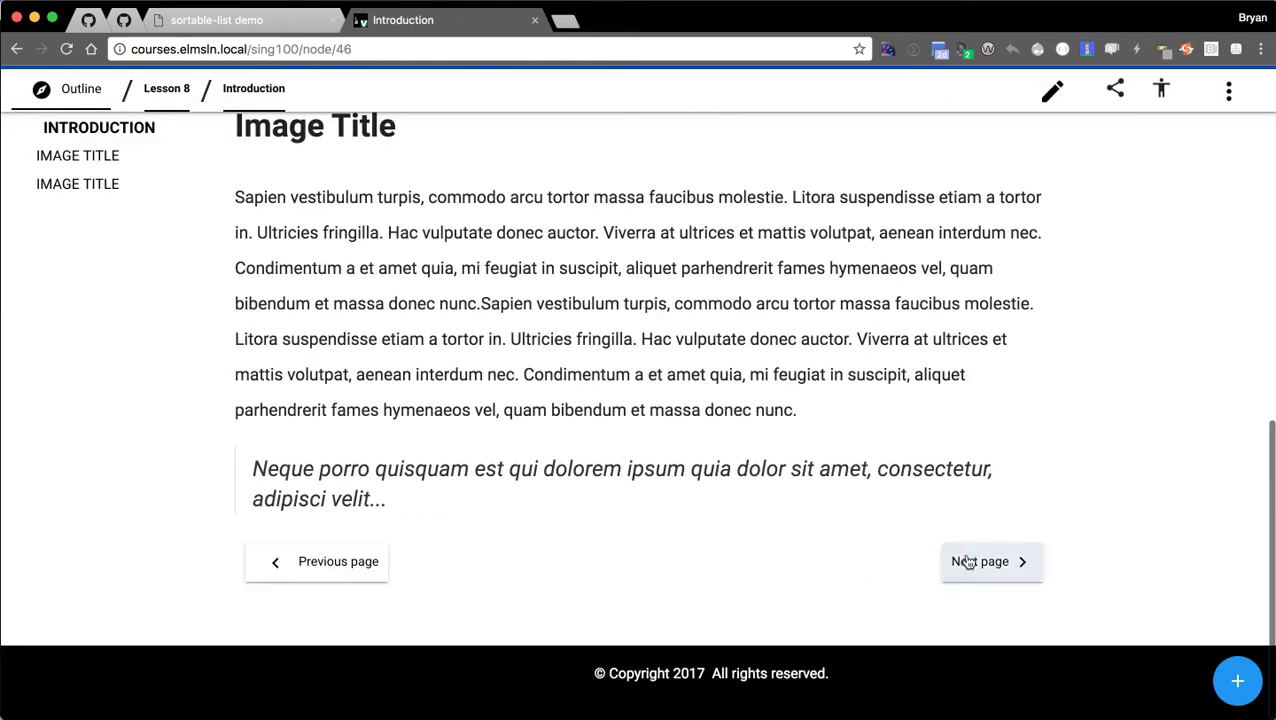
click(988, 563)
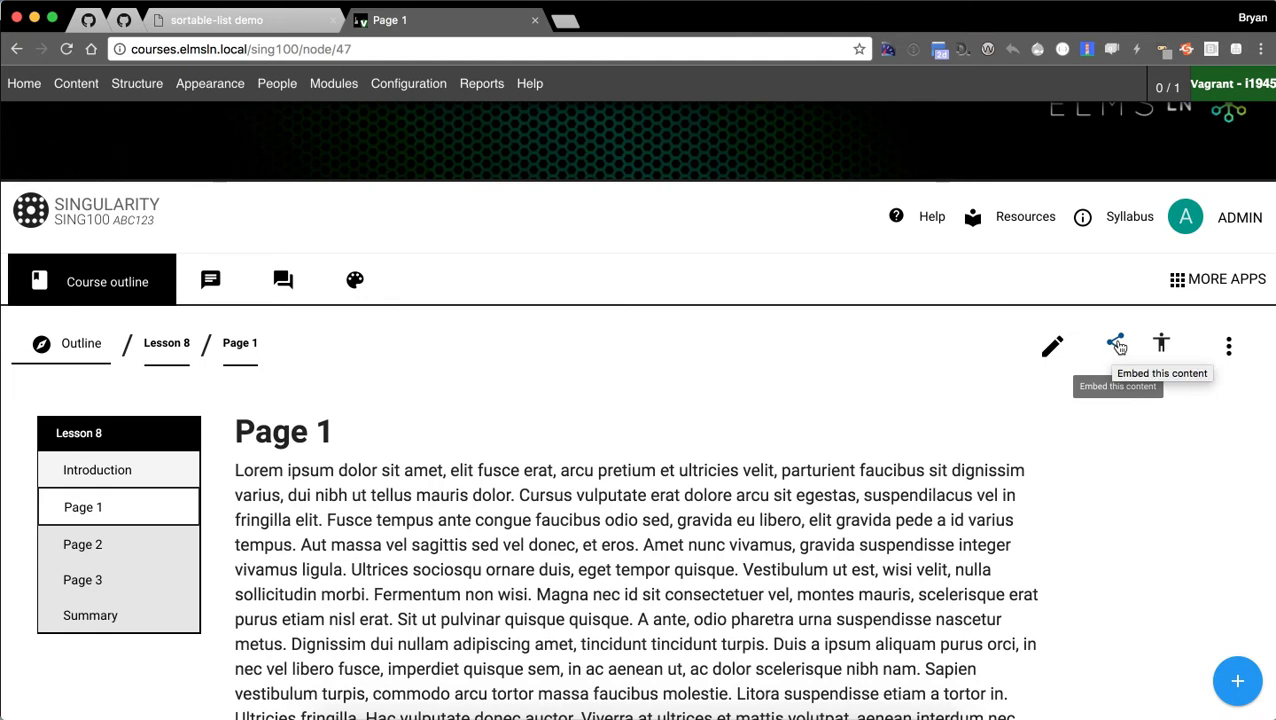
click(1162, 346)
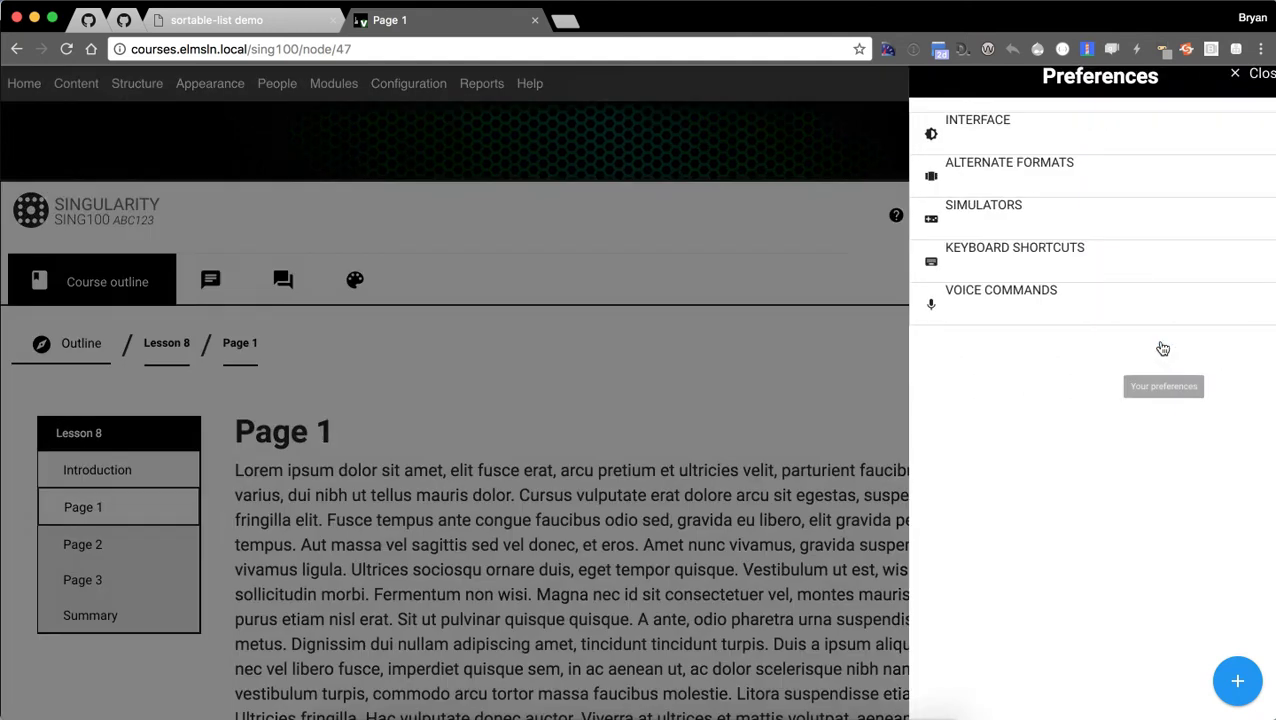
click(984, 180)
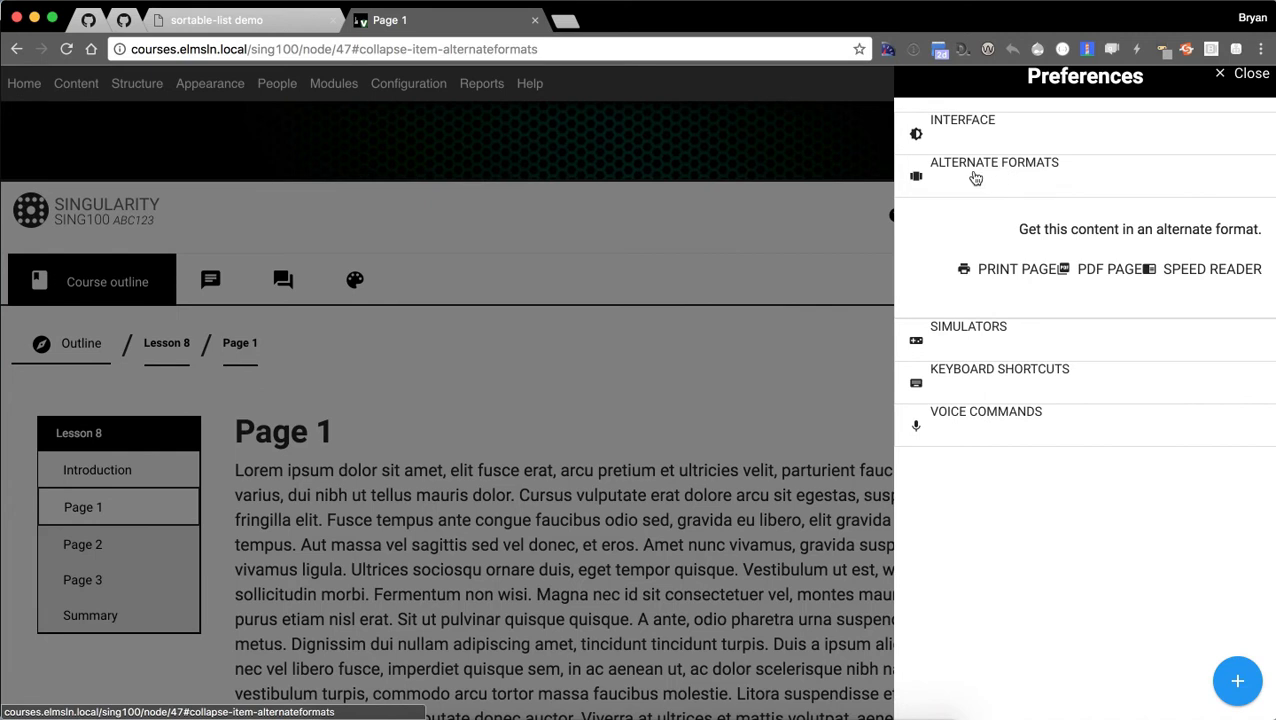
click(975, 178)
click(975, 178)
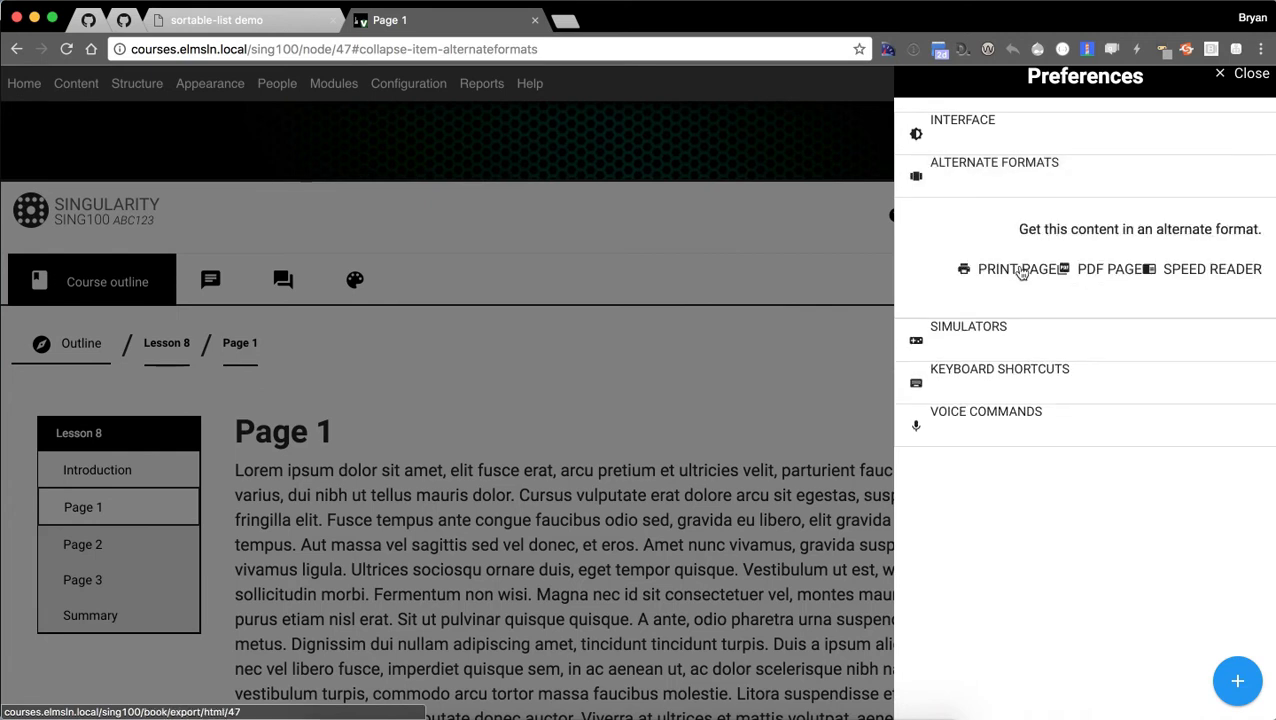
click(1212, 270)
click(640, 477)
click(641, 482)
click(968, 207)
click(1008, 343)
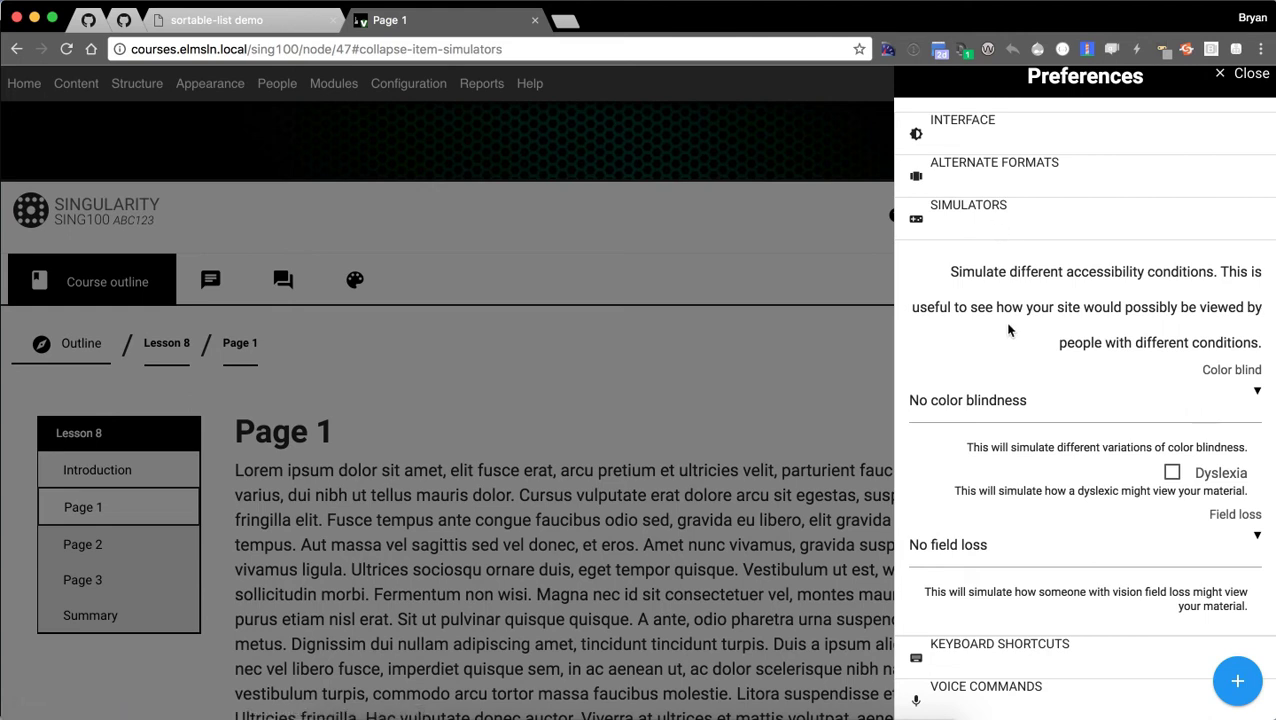
click(1057, 401)
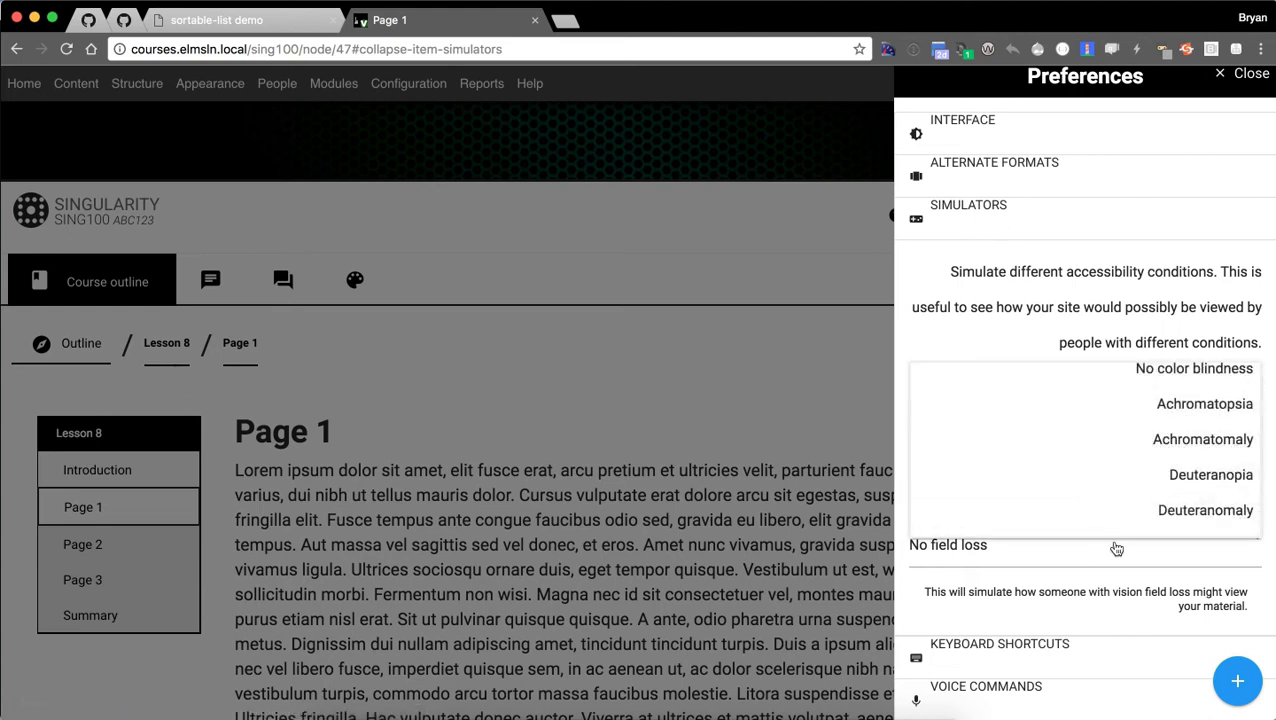
click(946, 294)
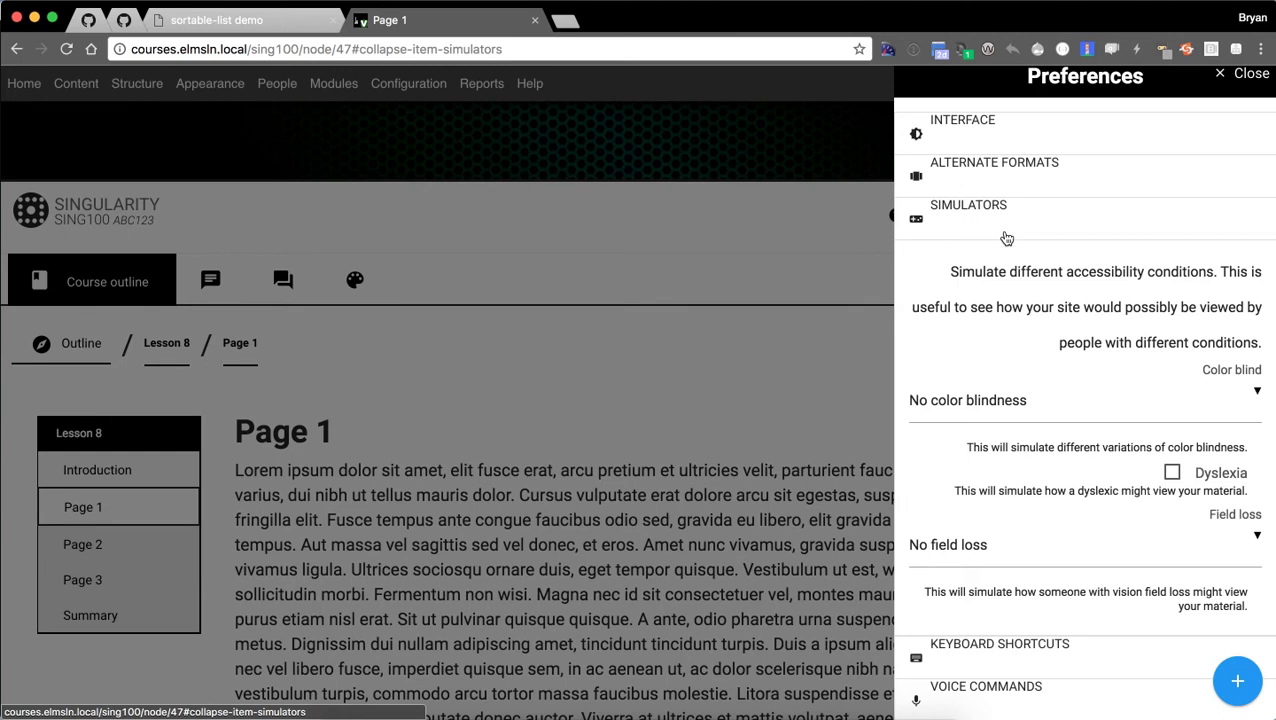
click(1006, 238)
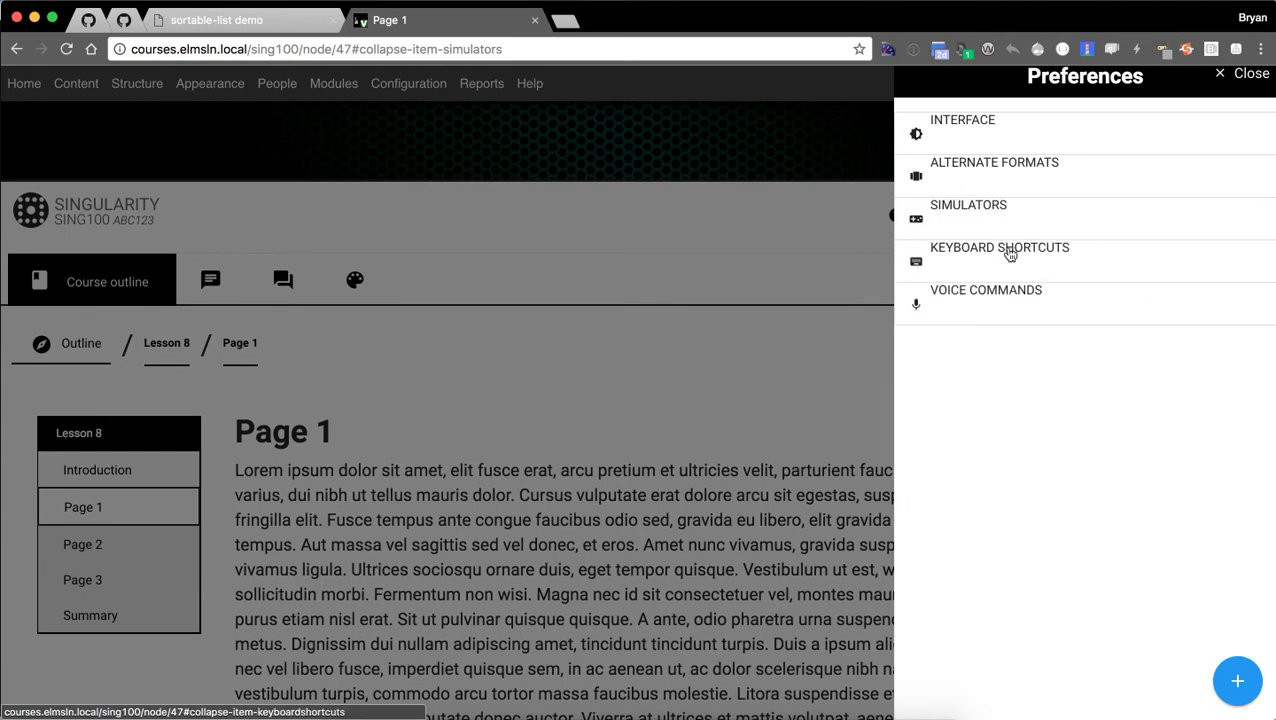
click(1008, 258)
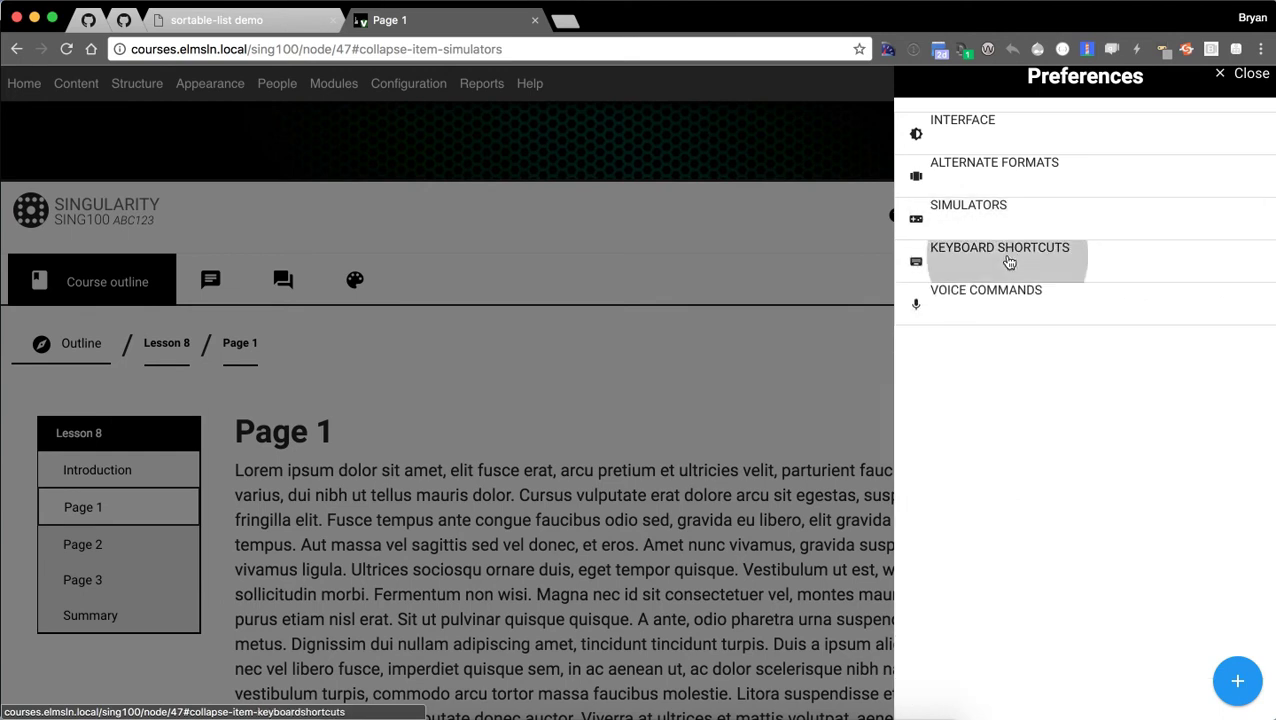
click(991, 257)
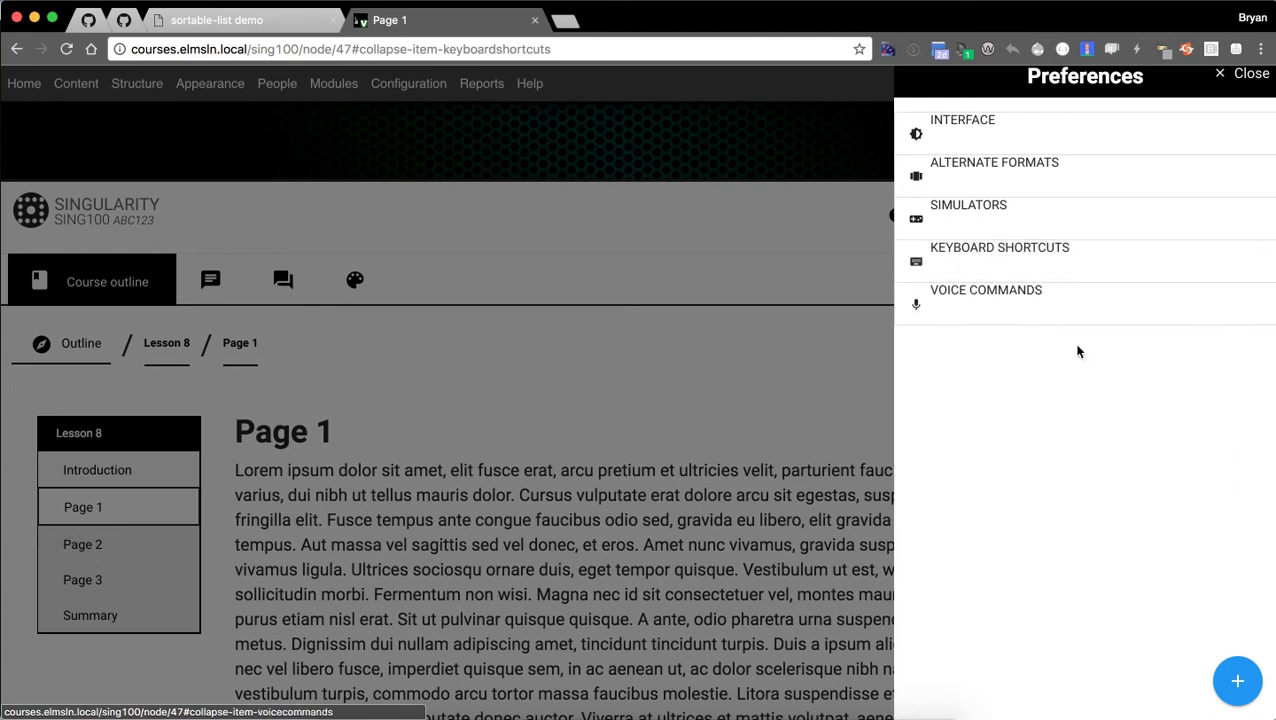
click(992, 137)
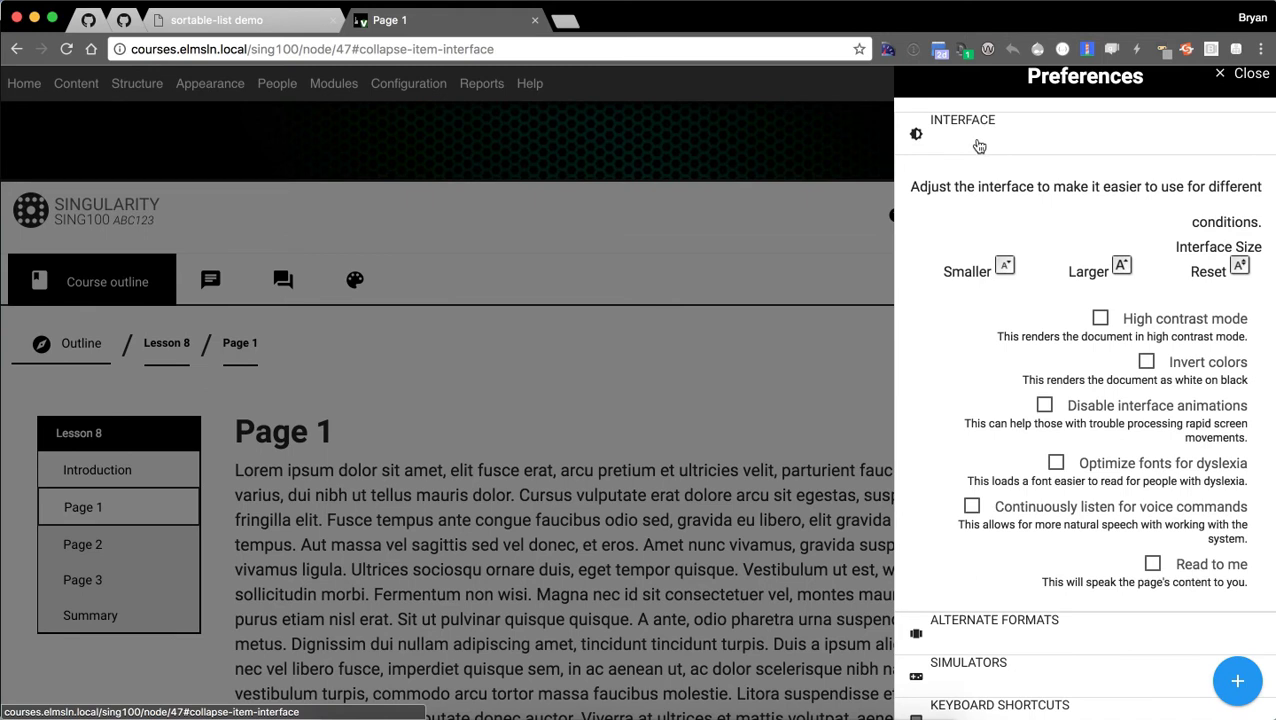
click(979, 146)
click(715, 372)
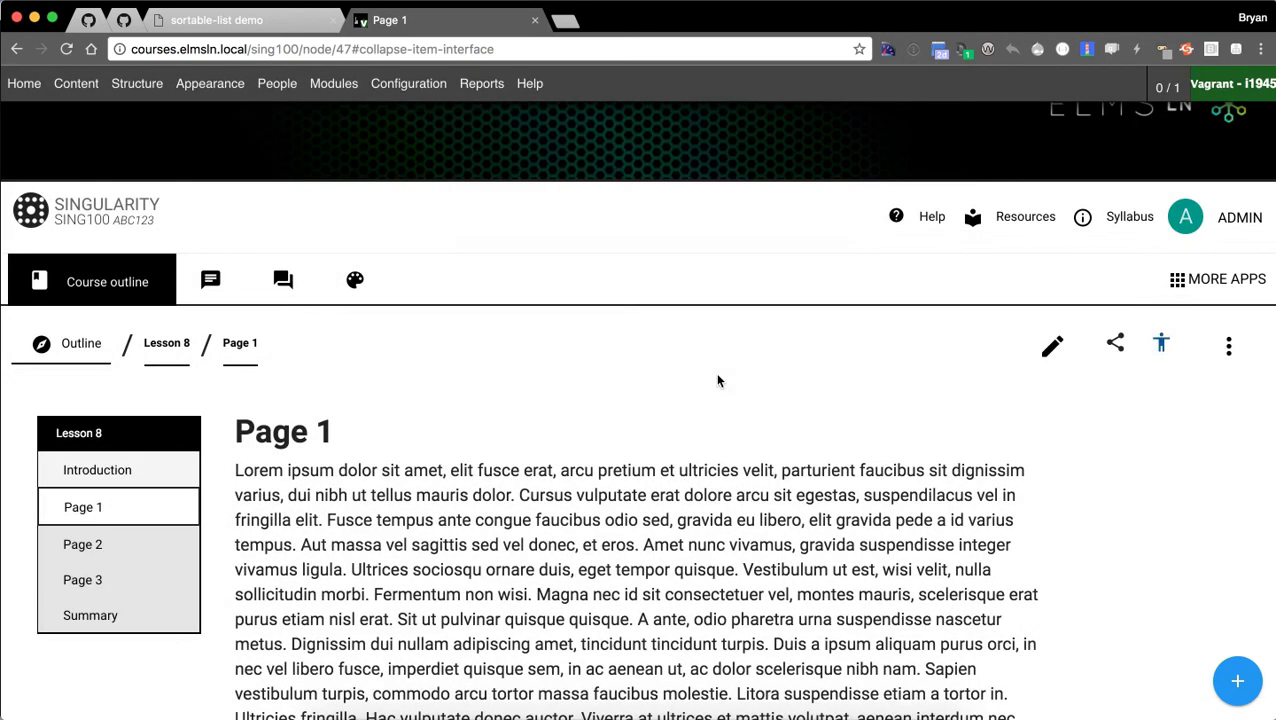
Open the edit form for Lesson 8's Page 1 and scroll through its title and body.
click(1054, 347)
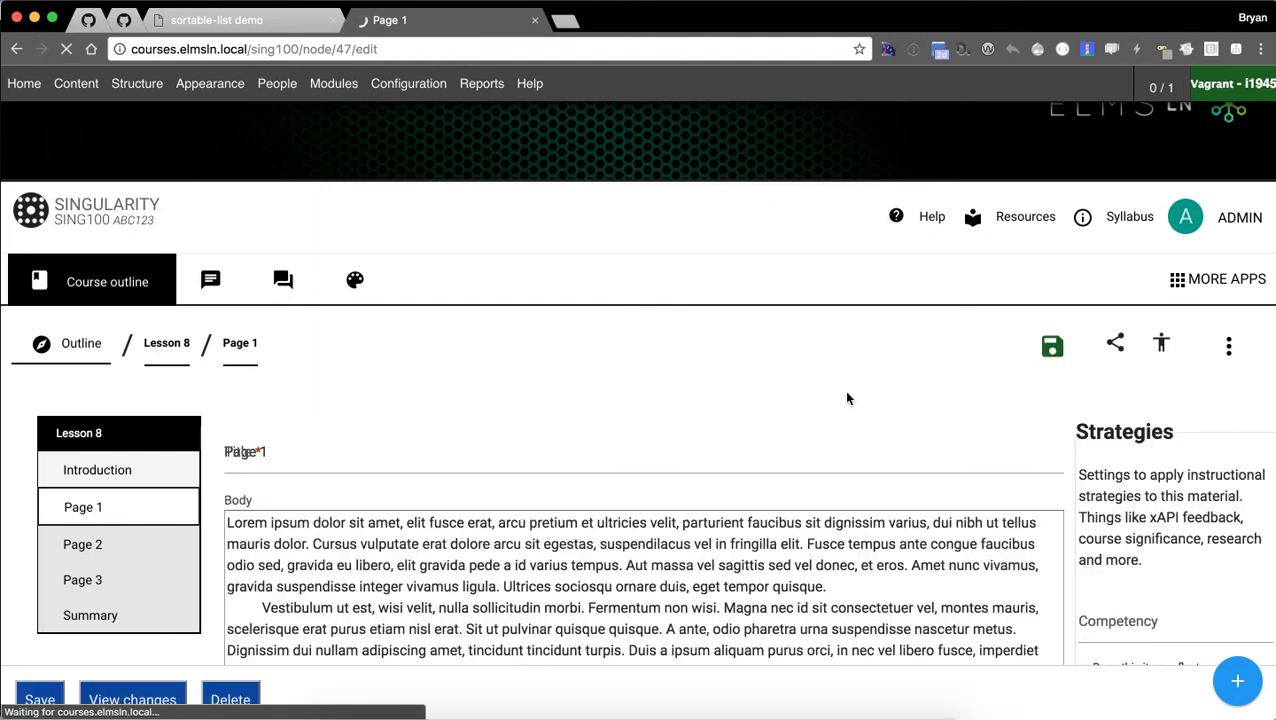
scroll(840, 330, down, 2)
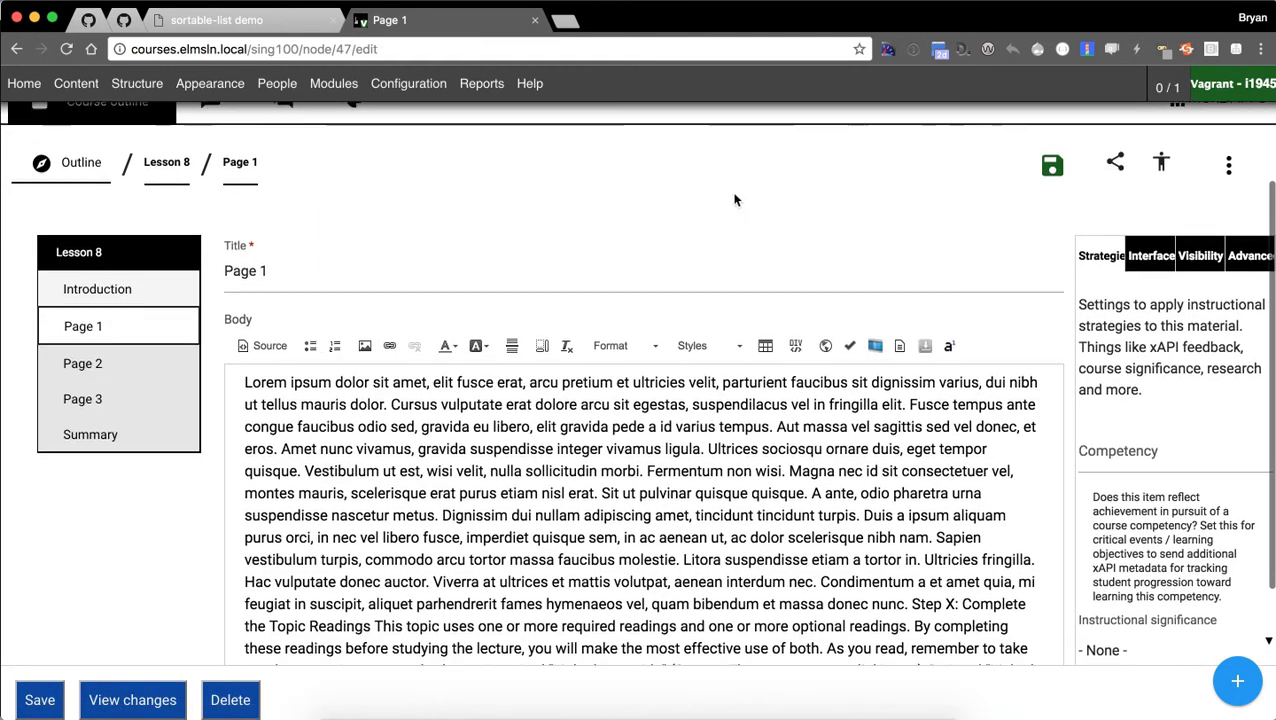
scroll(910, 215, down, 1)
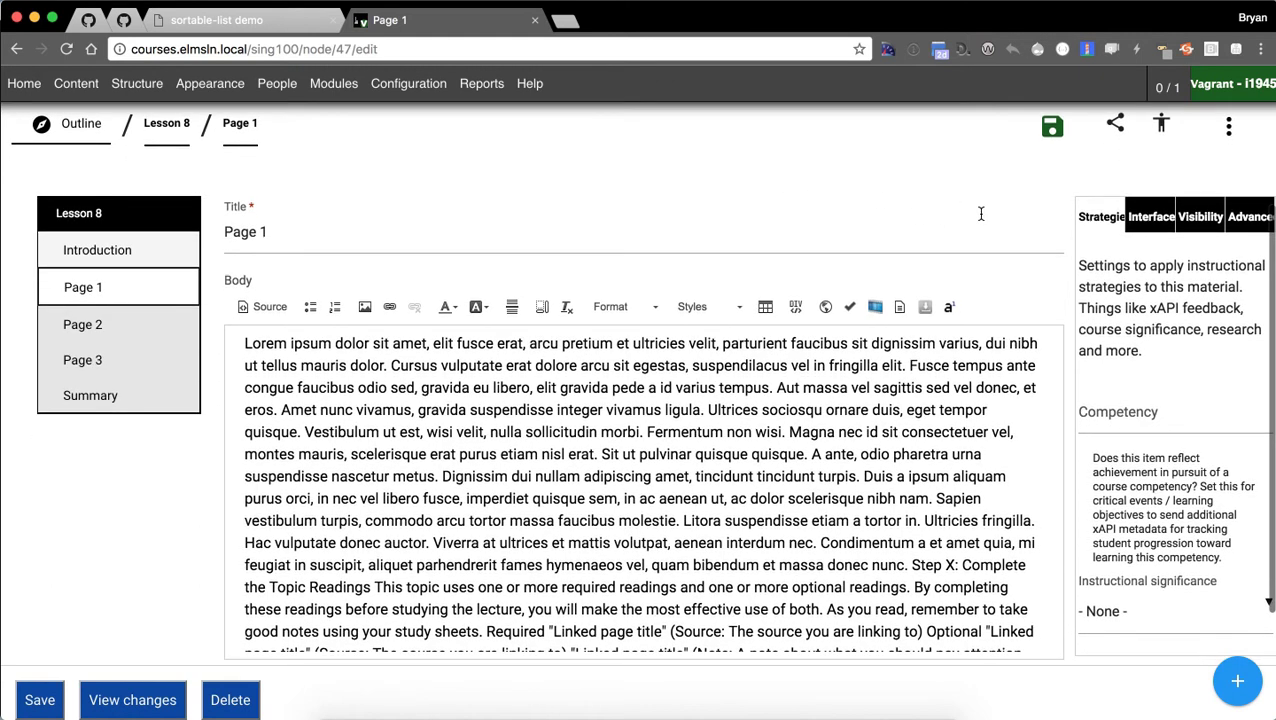
scroll(1140, 280, down, 3)
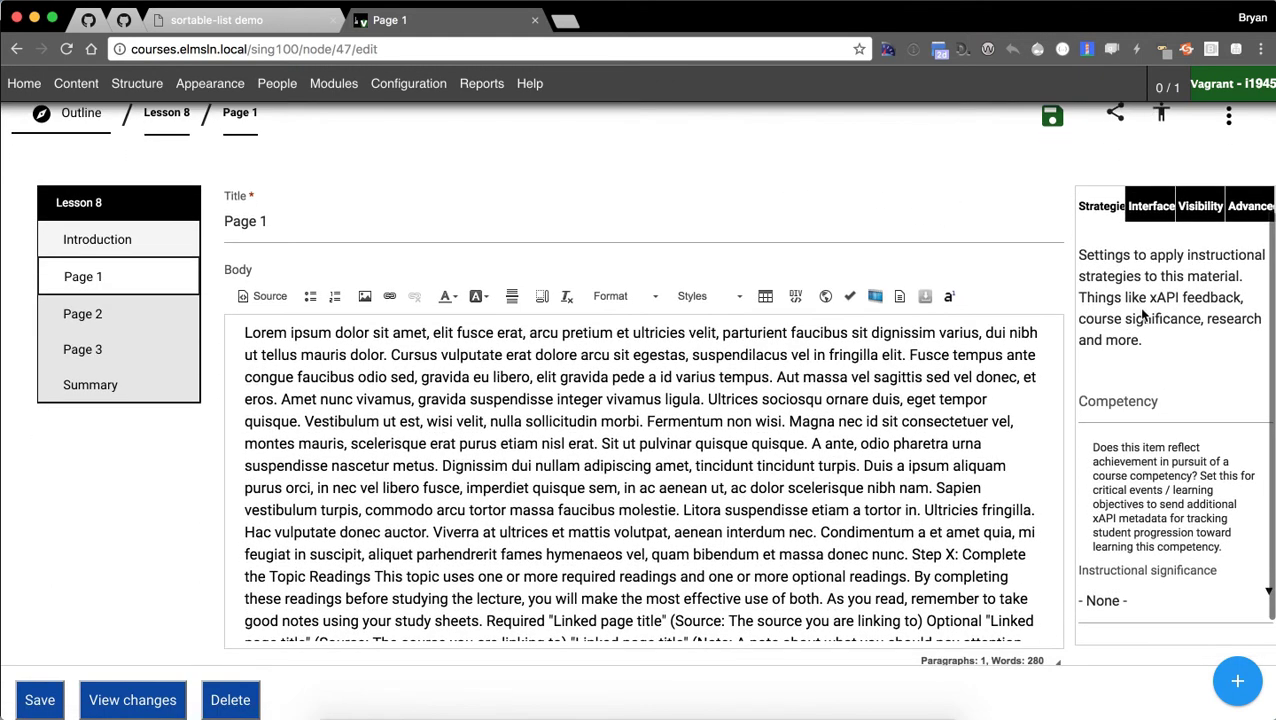
scroll(1140, 370, up, 3)
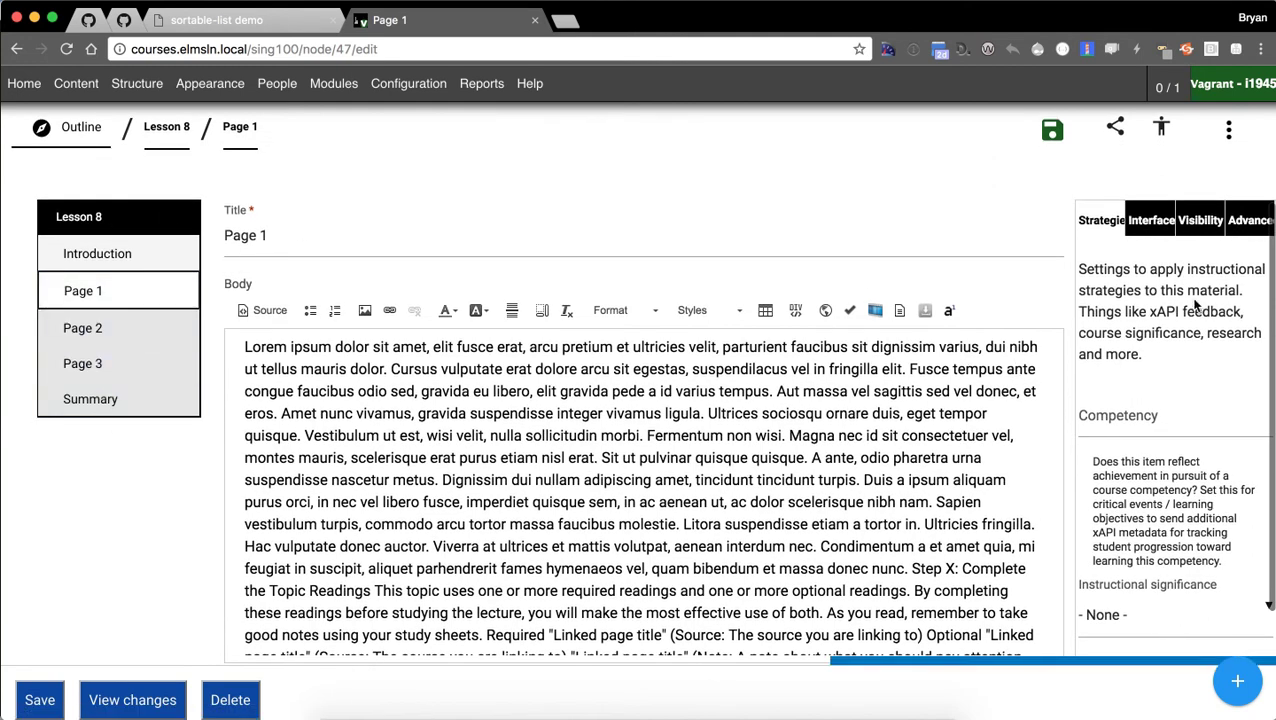
Look through the sidebar's interface, visibility and advanced settings, ending on instructional strategies.
click(1150, 225)
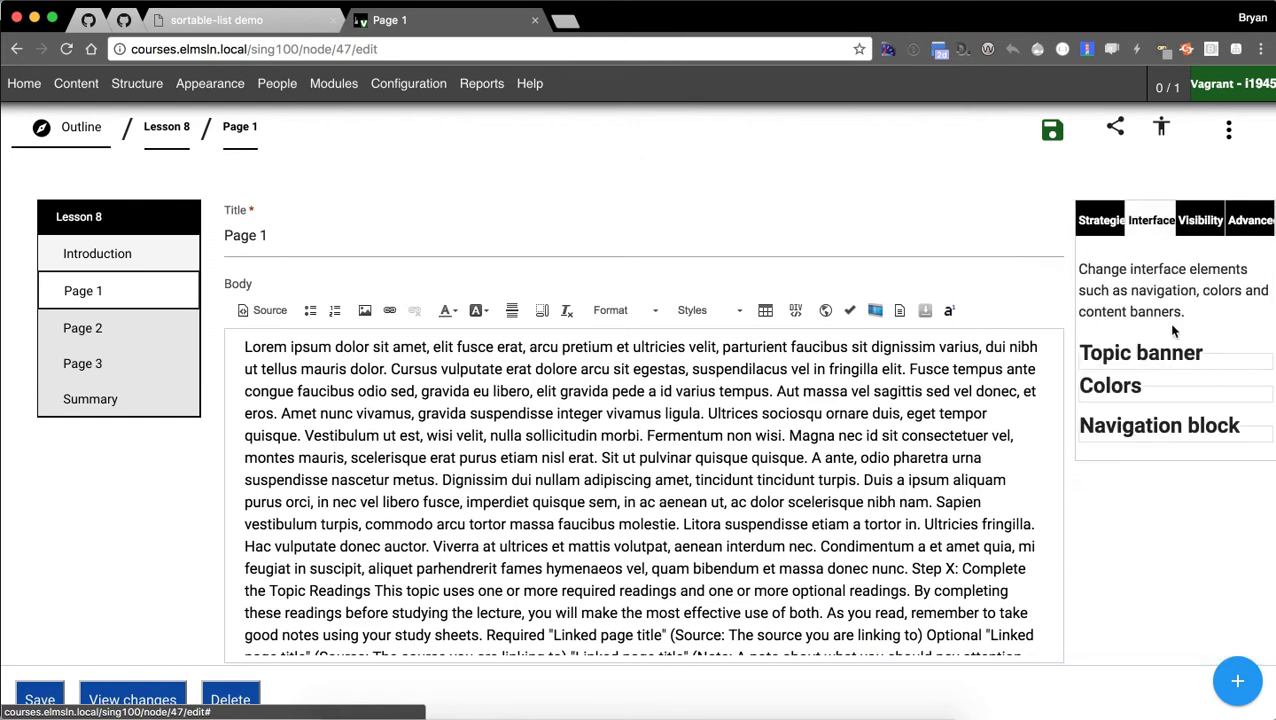
scroll(1103, 325, up, 1)
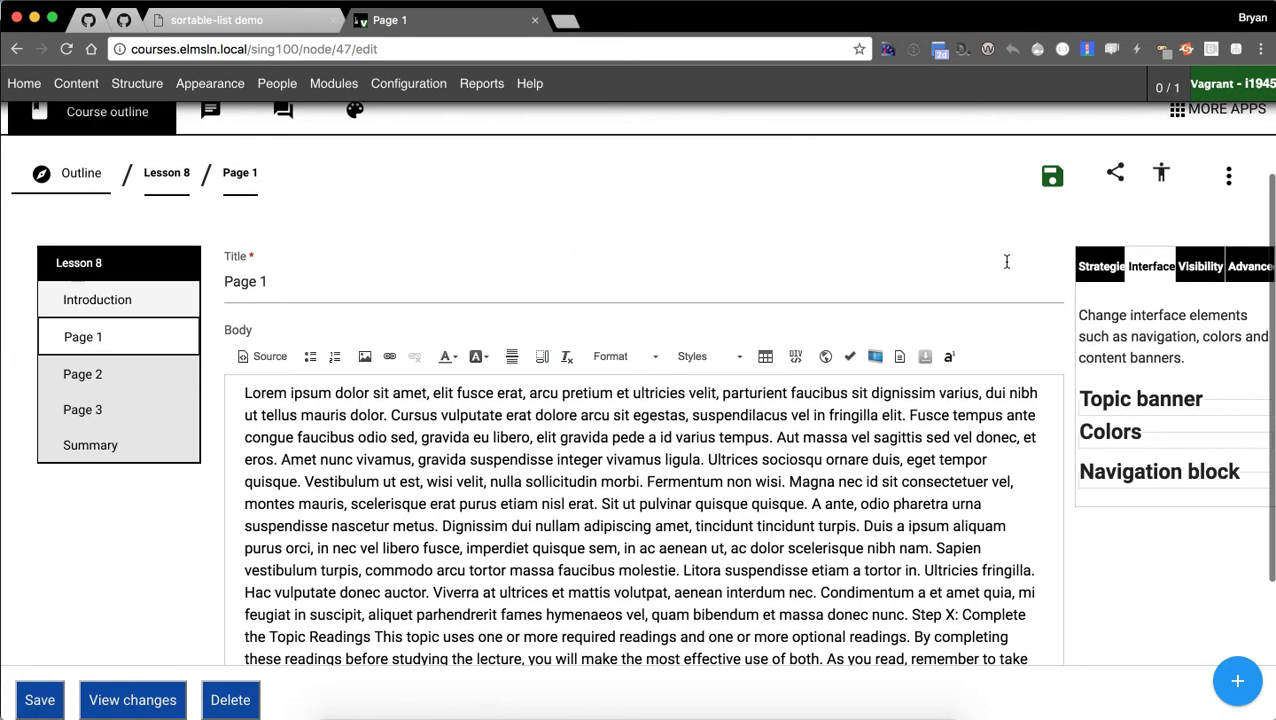
click(1092, 432)
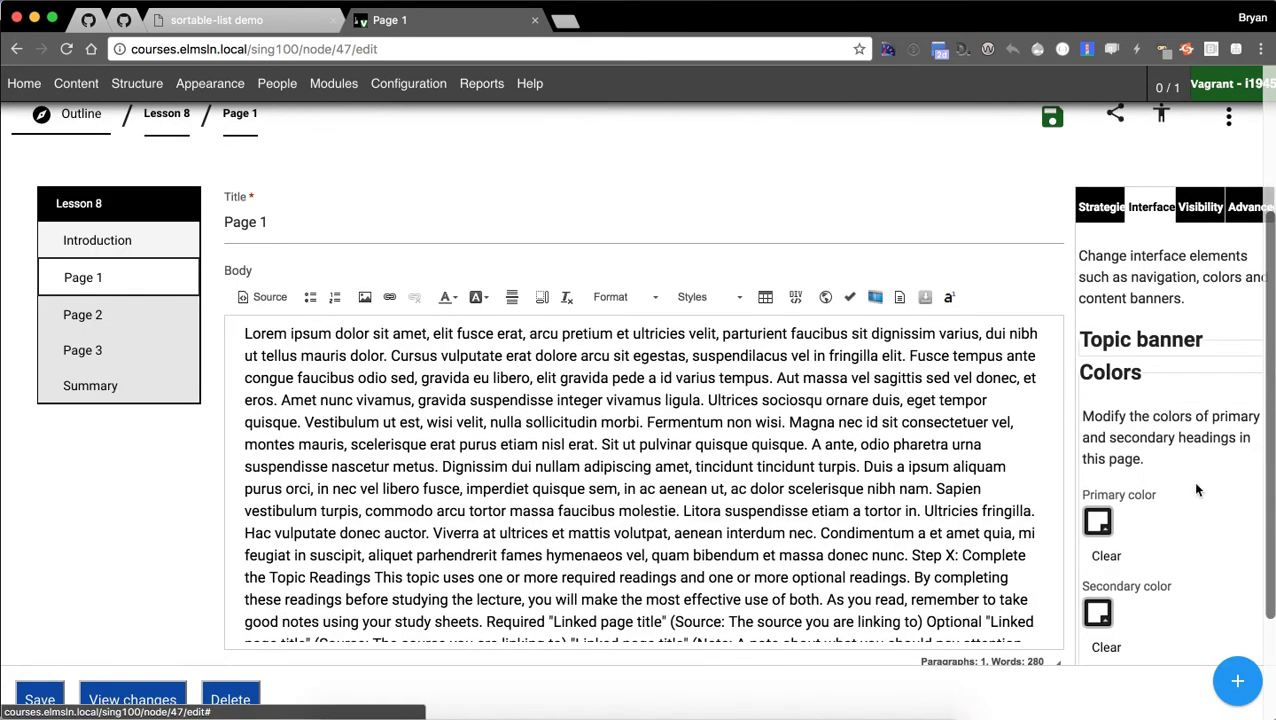
click(1107, 382)
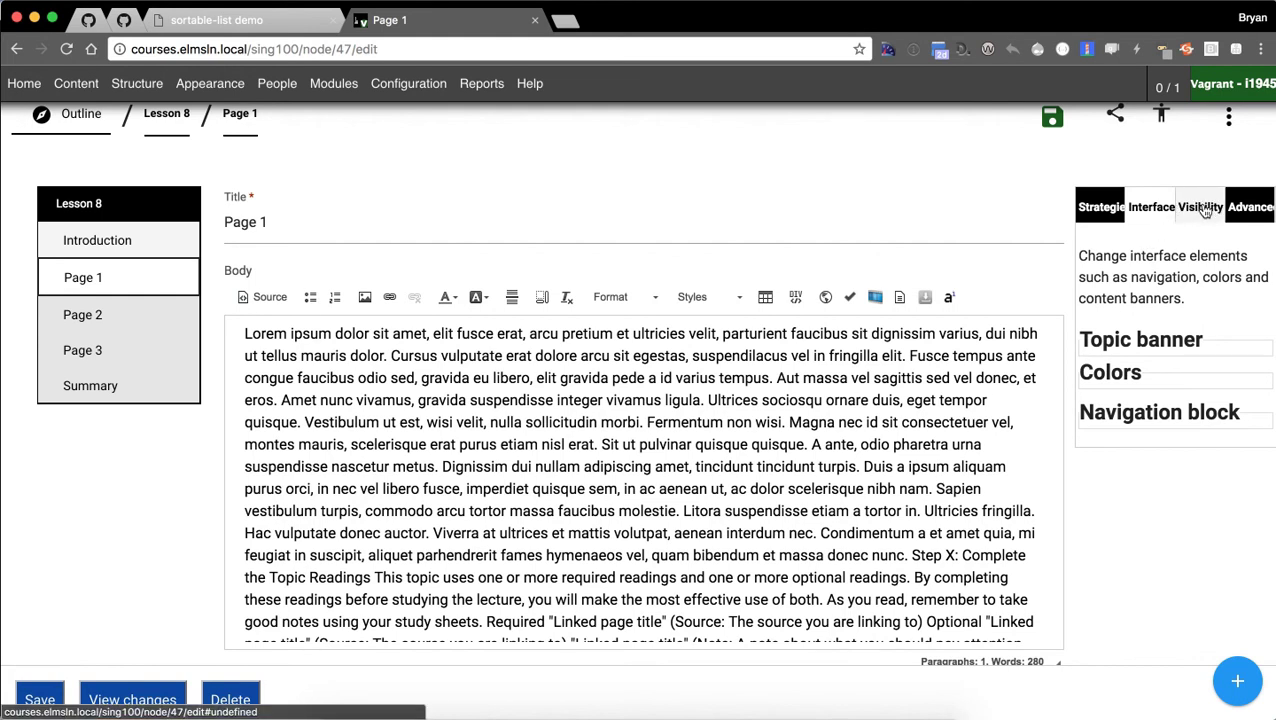
click(1204, 208)
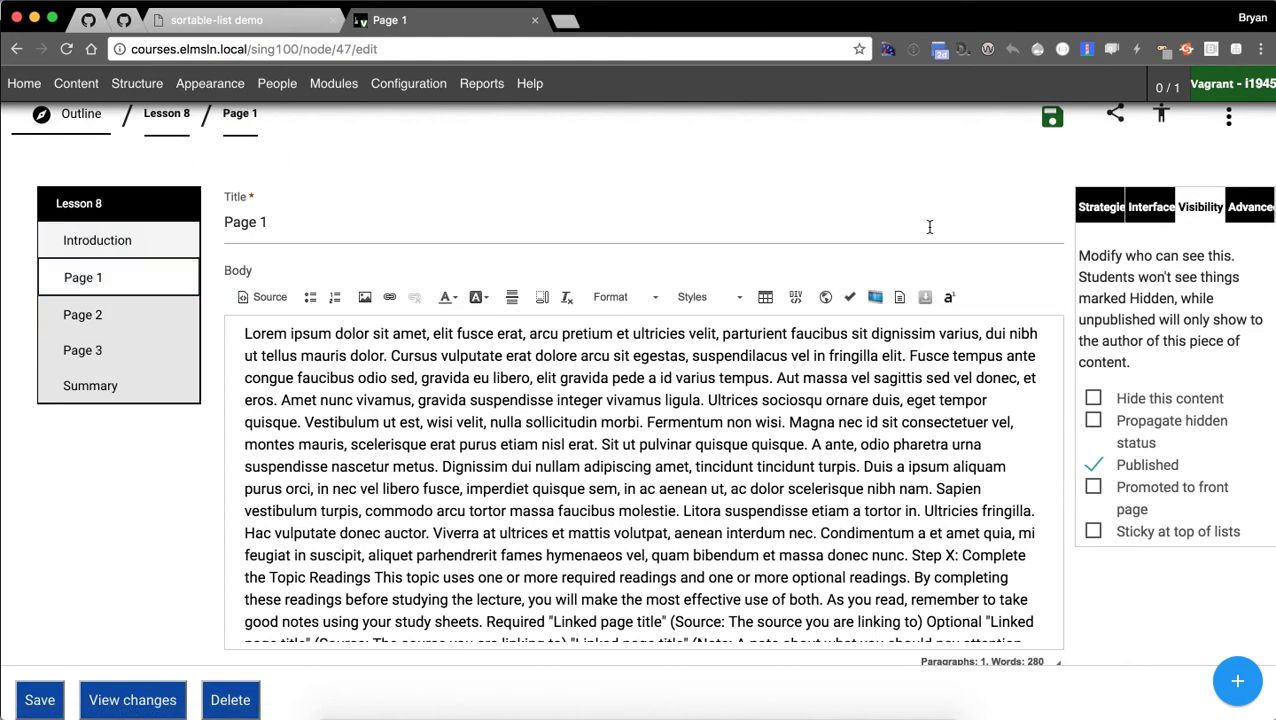
click(1108, 208)
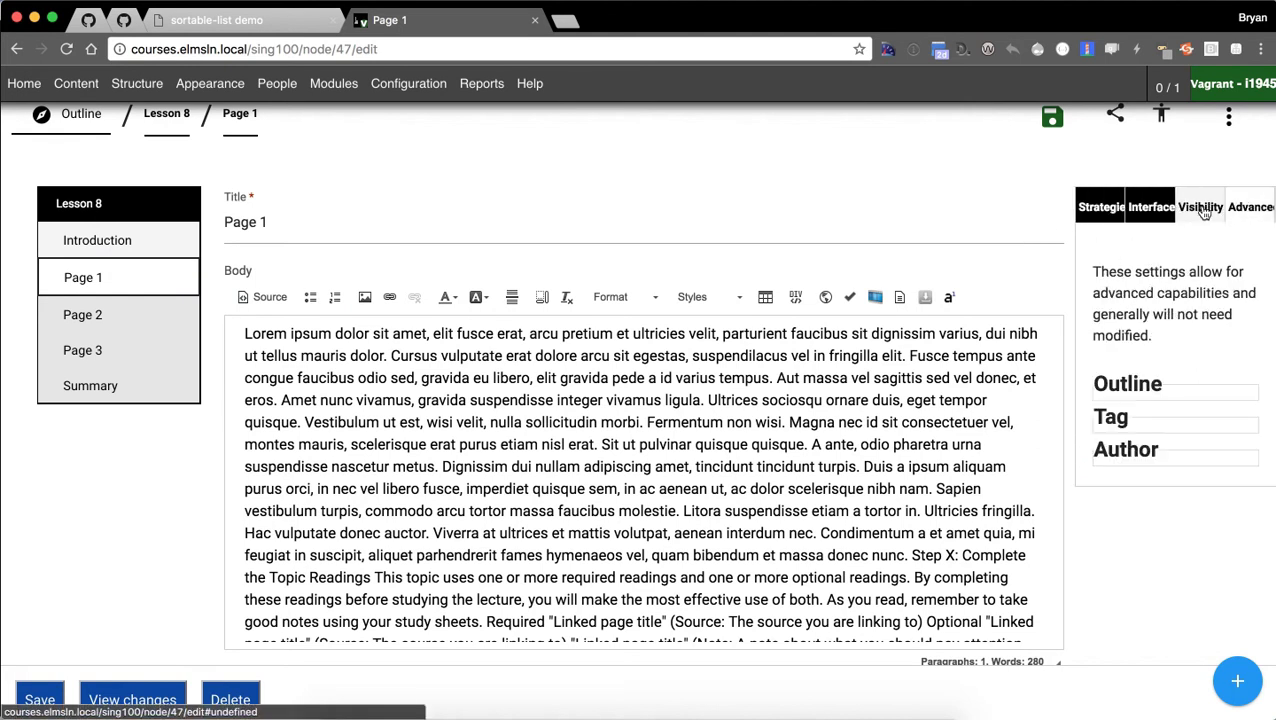
click(1110, 208)
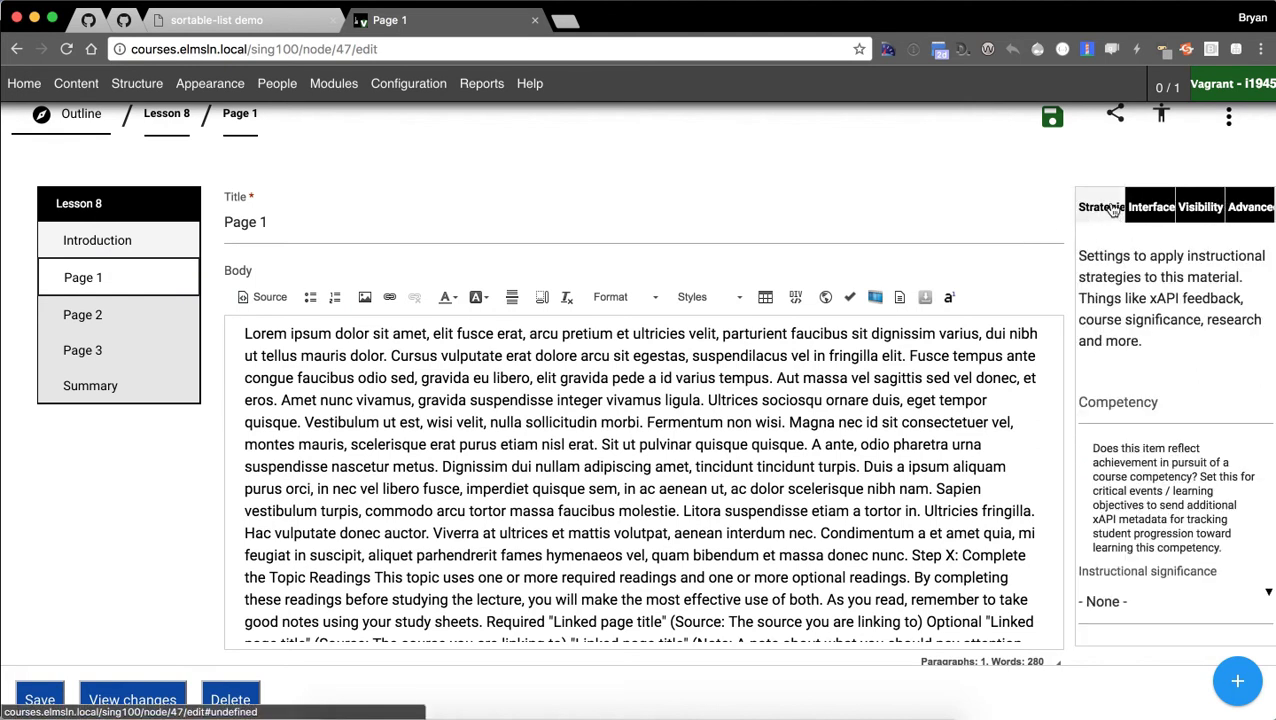
scroll(1068, 260, down, 1)
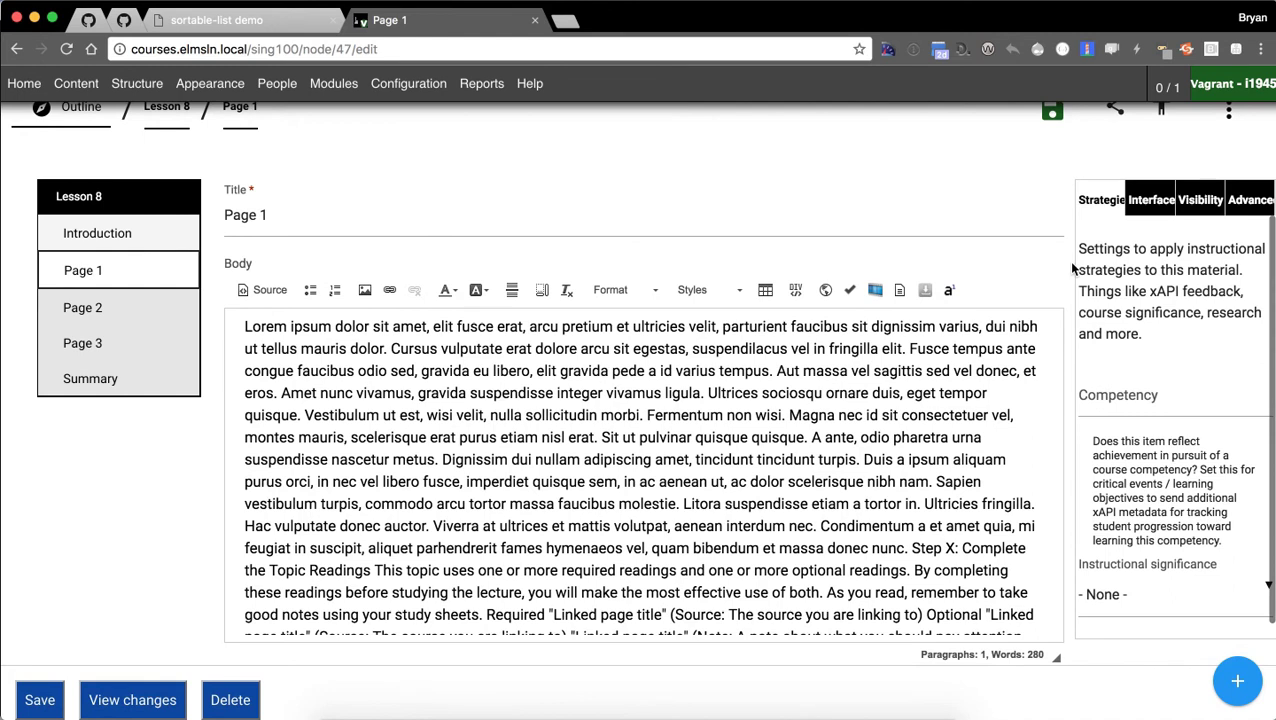
Retitle the page 'New title' and replace the body with the line 'Things and stuff here'.
click(304, 224)
key(super+a)
text(N)
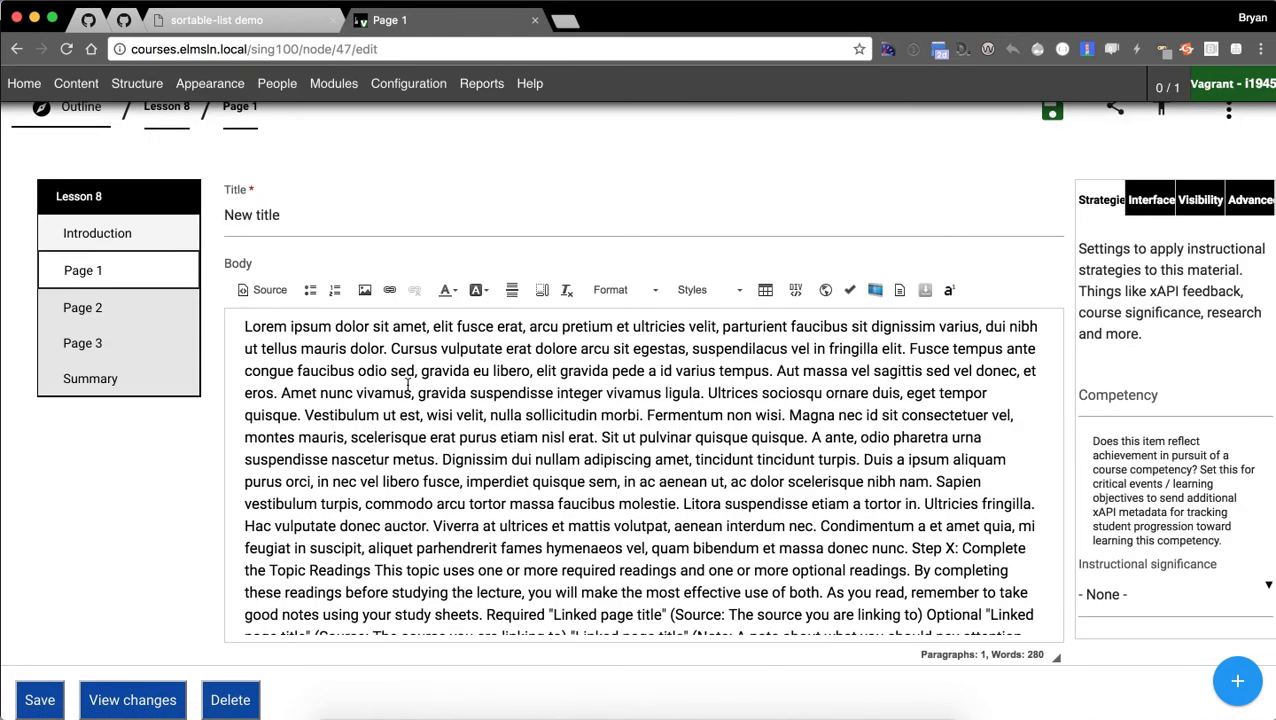
click(408, 385)
key(super+a)
key(BackSpace)
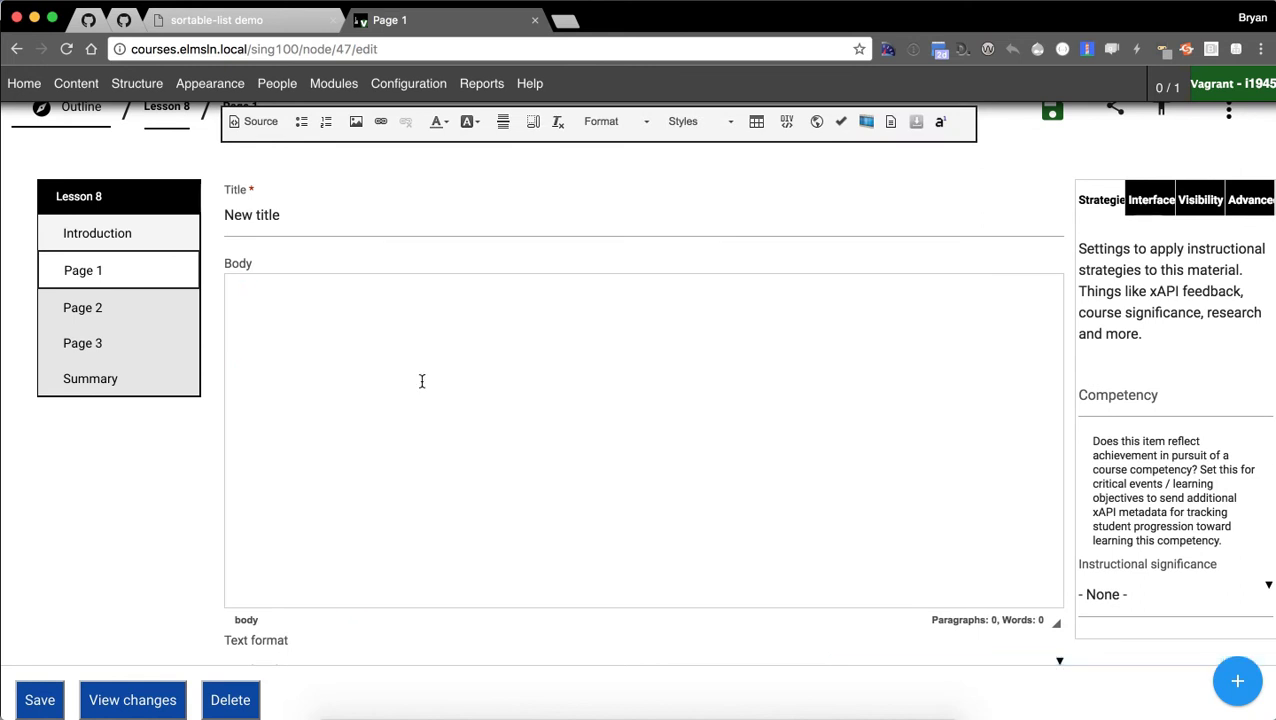
text(Things and stuff here)
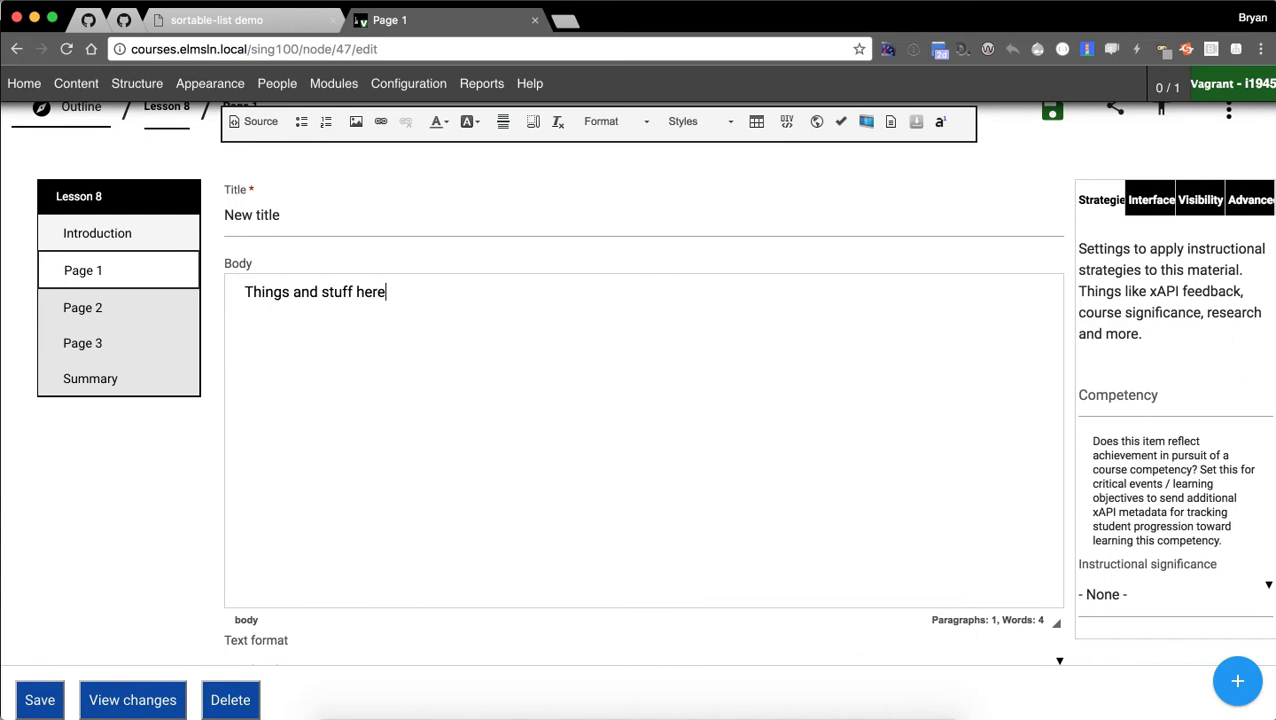
key(Return)
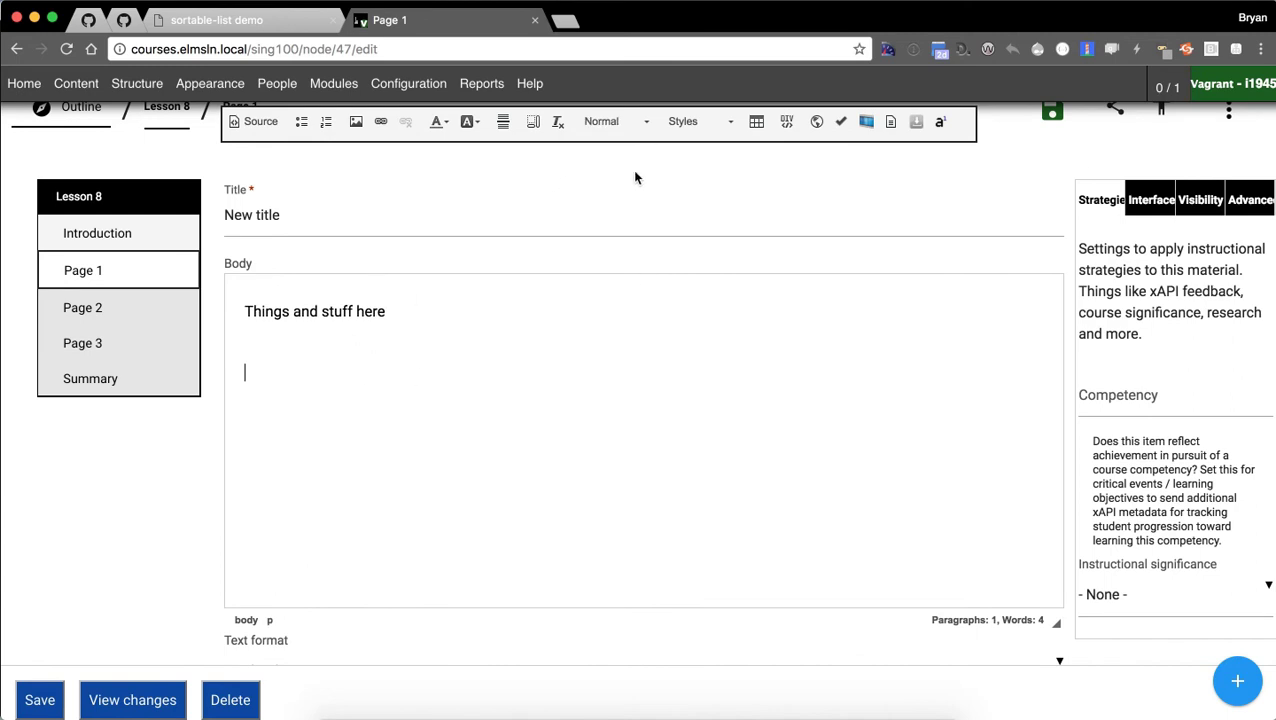
Add heading lines and the paragraph 'And some content for good measure', pasted several times.
text(Heading 1)
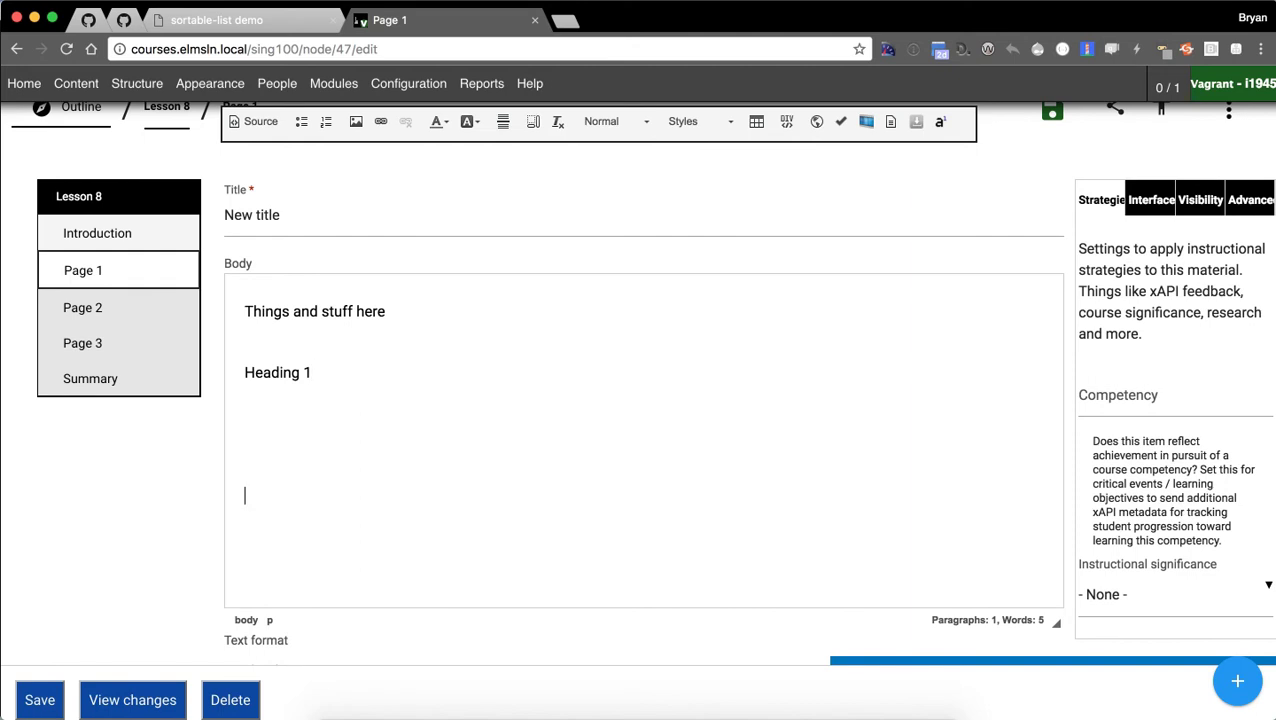
text(An)
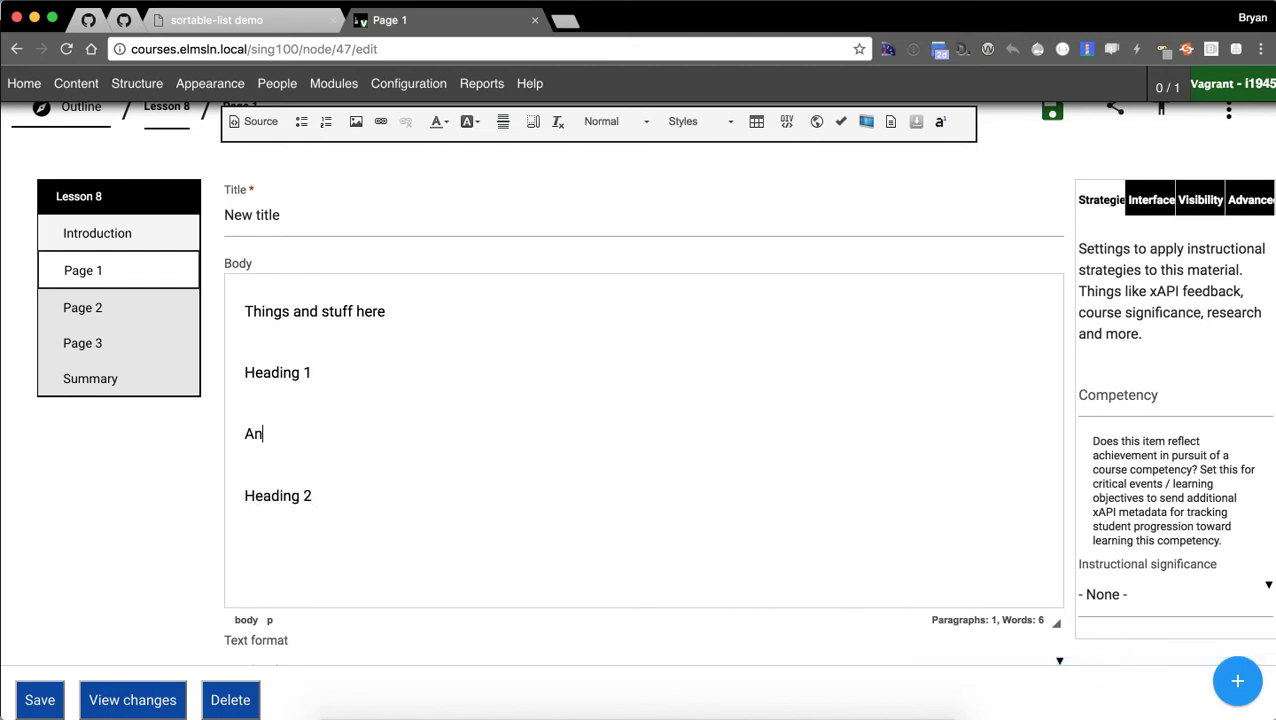
text(d some content for good measure.)
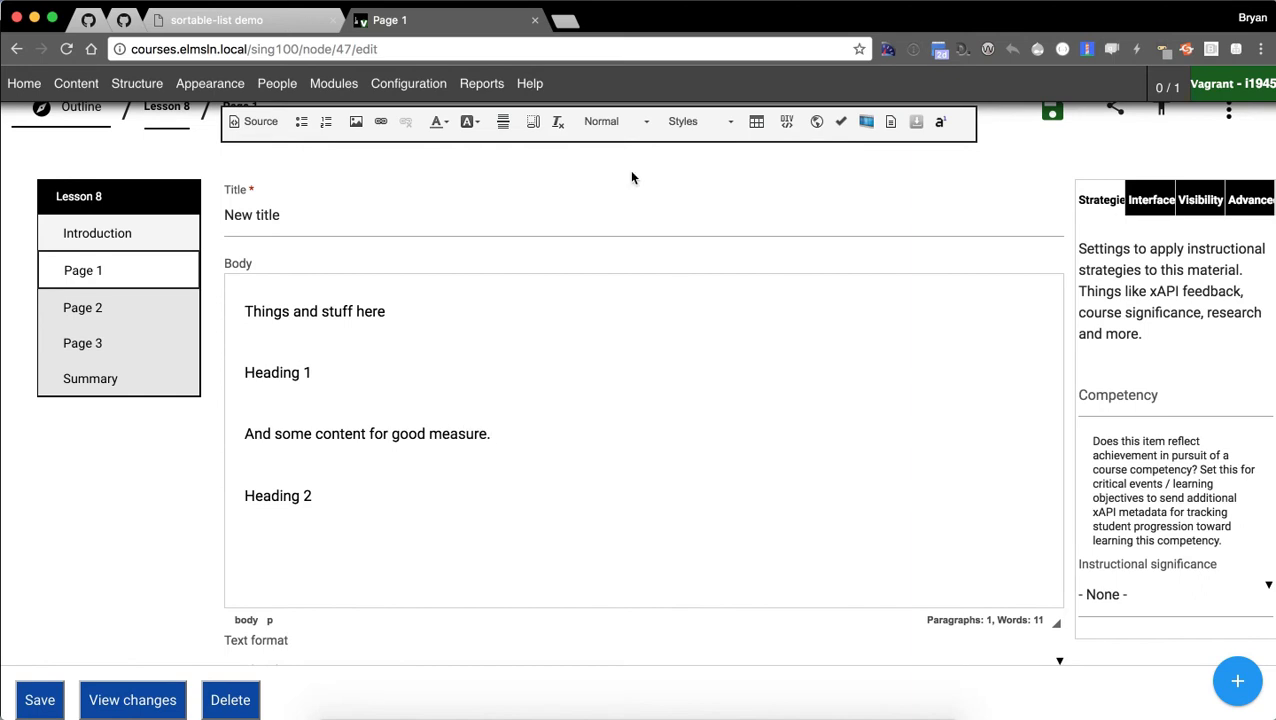
triple_click(342, 433)
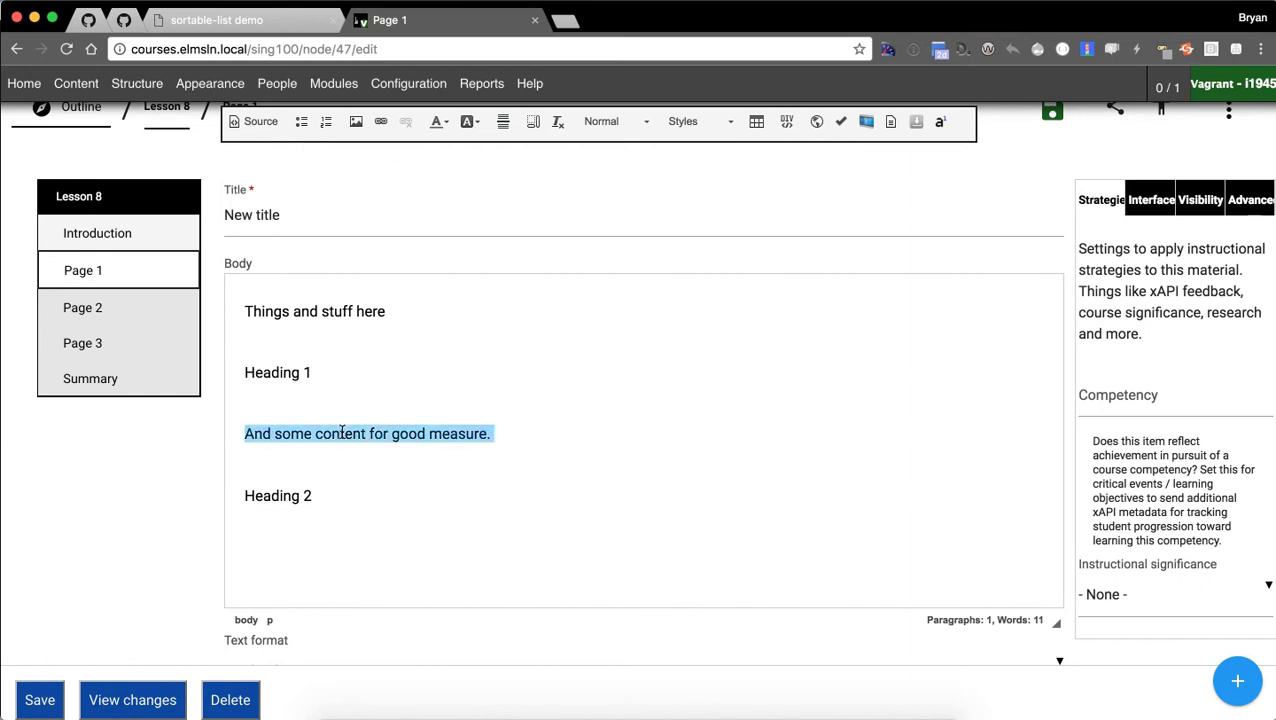
key(ctrl+c)
key(ctrl+v)
key(ctrl+v)
key(ctrl+v)
key(ctrl+v)
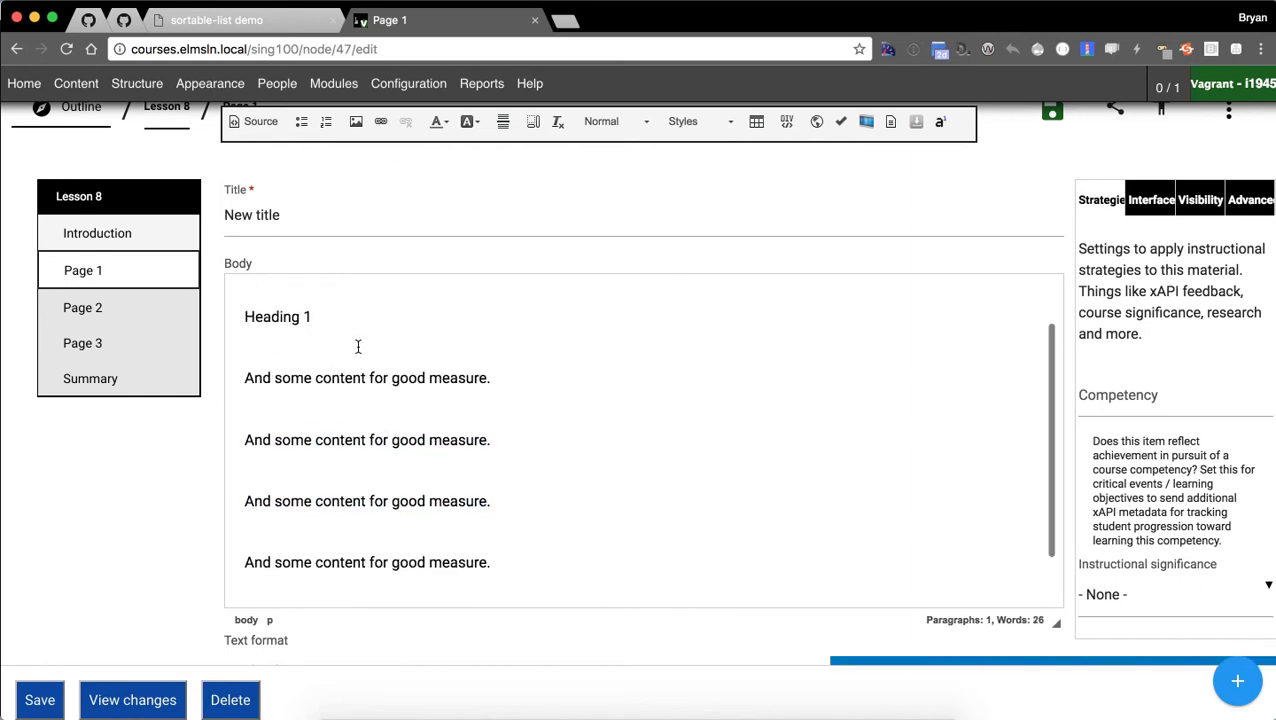
Format the 'Heading 1' line as Heading 1 and revert a wrongly formatted paragraph to normal text.
triple_click(270, 312)
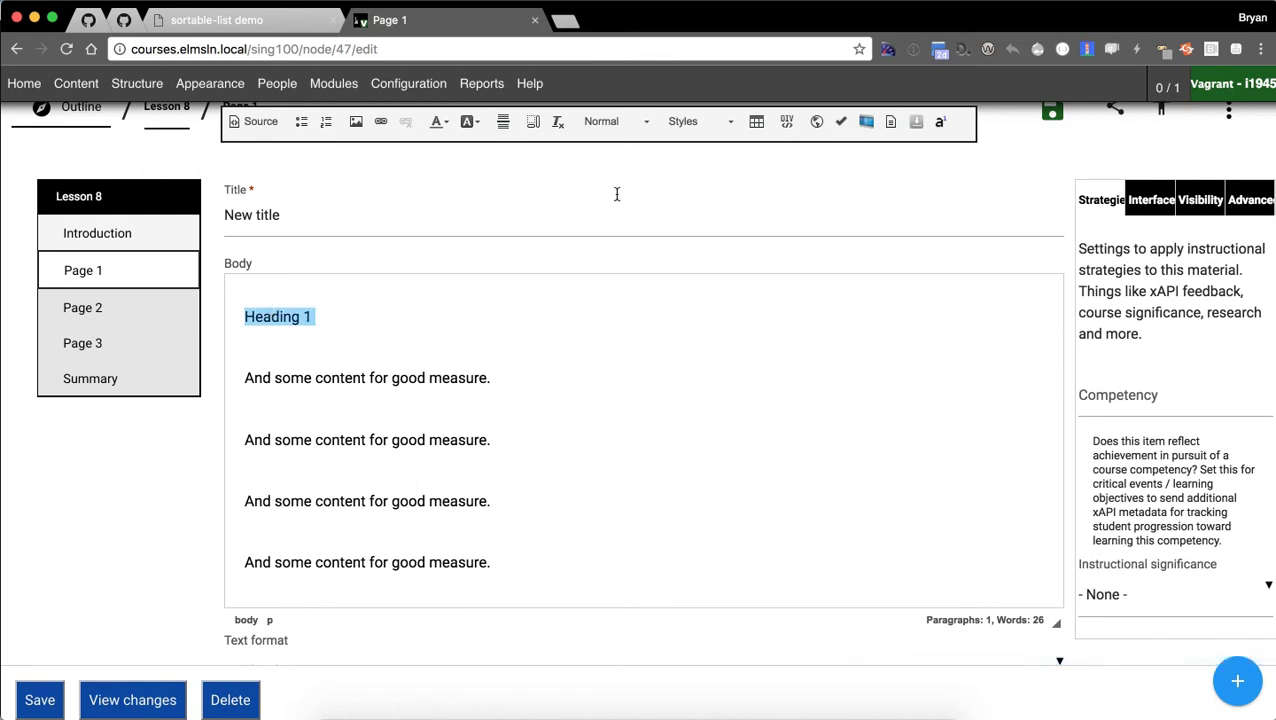
click(646, 121)
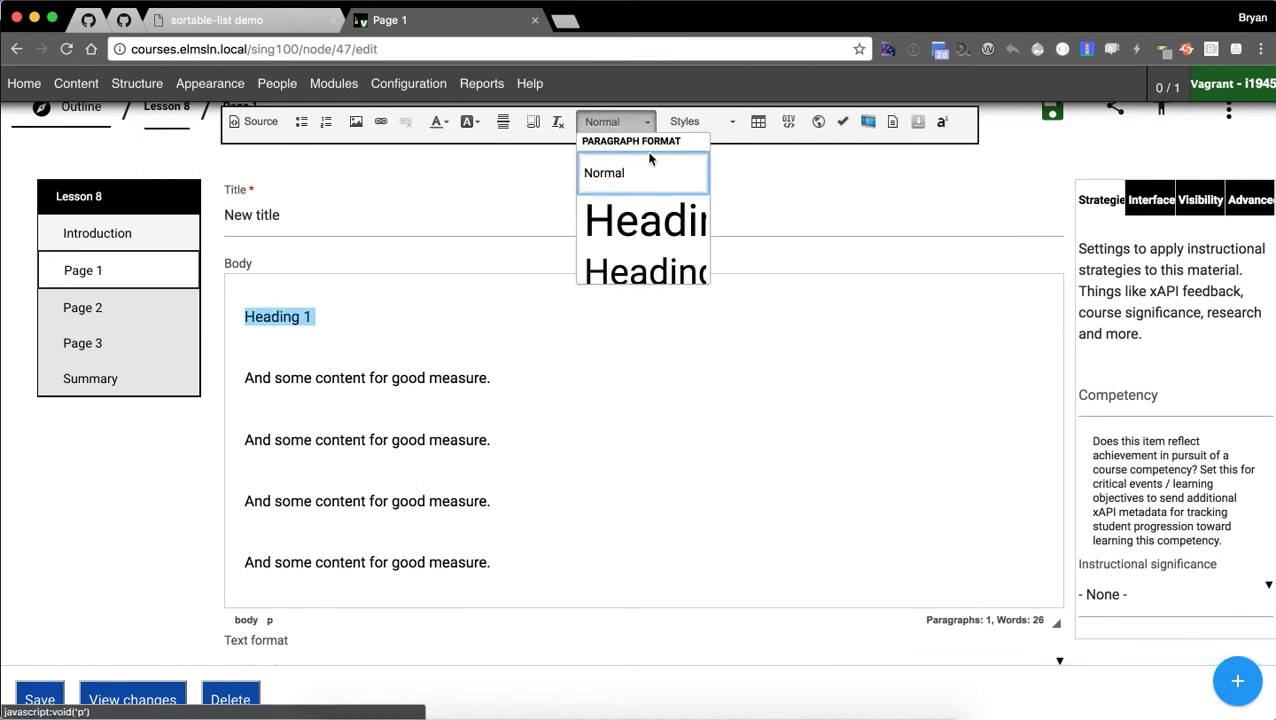
click(638, 268)
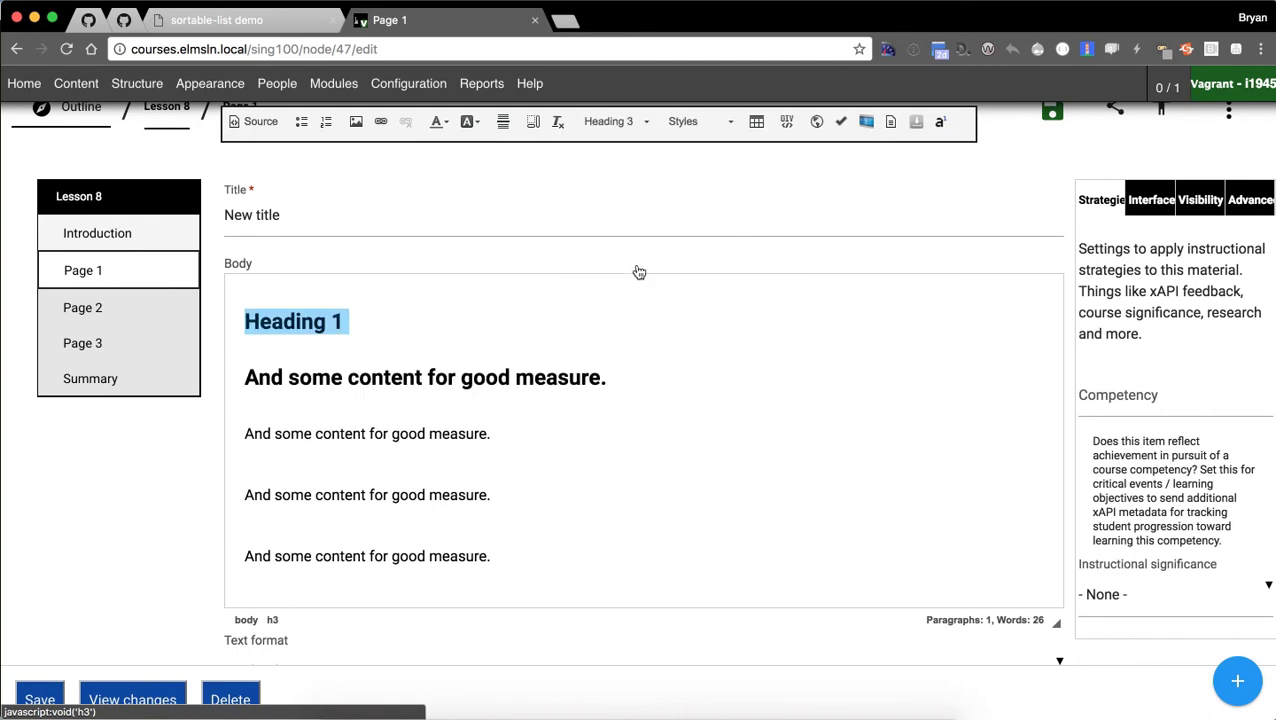
click(333, 392)
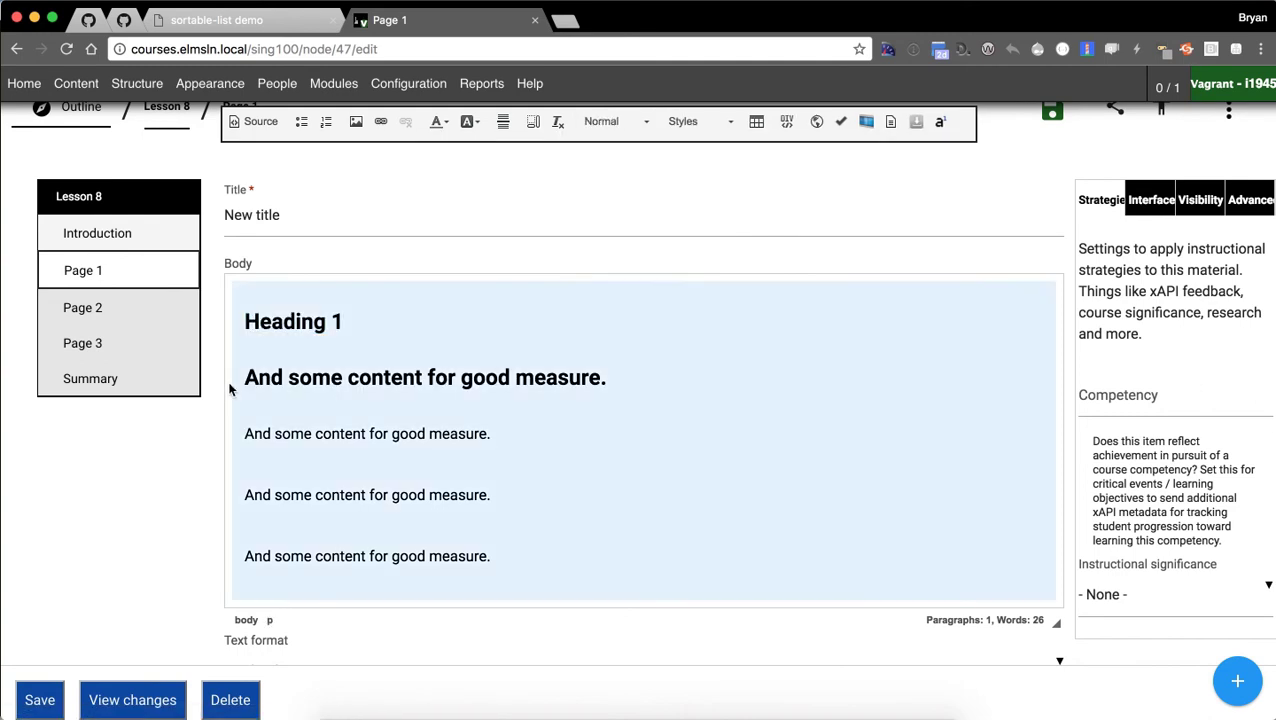
click(250, 387)
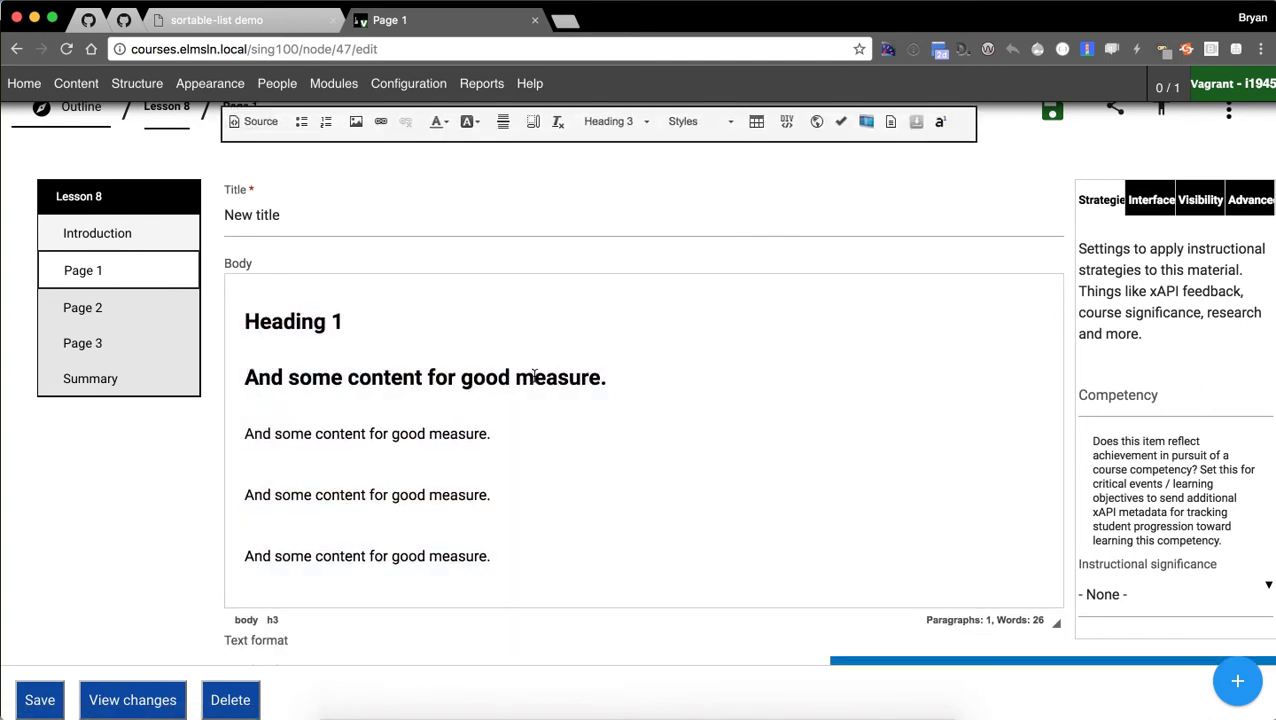
shift+click(636, 381)
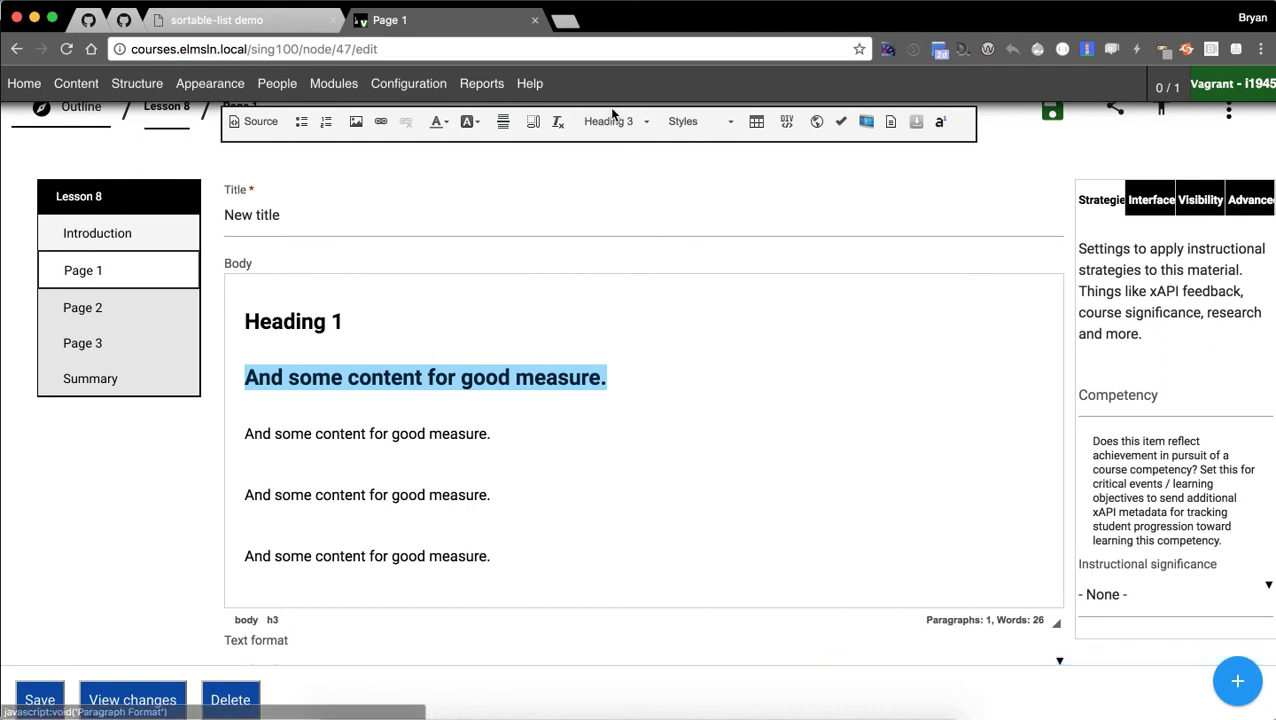
click(541, 350)
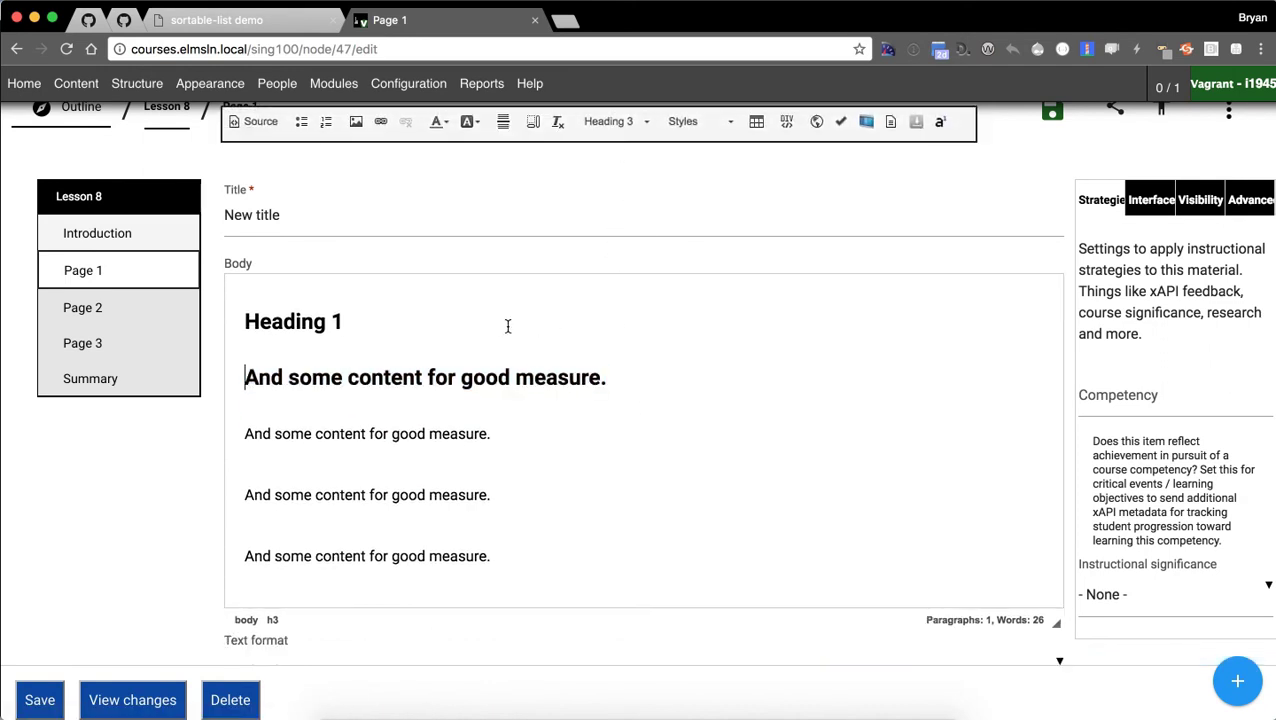
key(Return)
triple_click(562, 438)
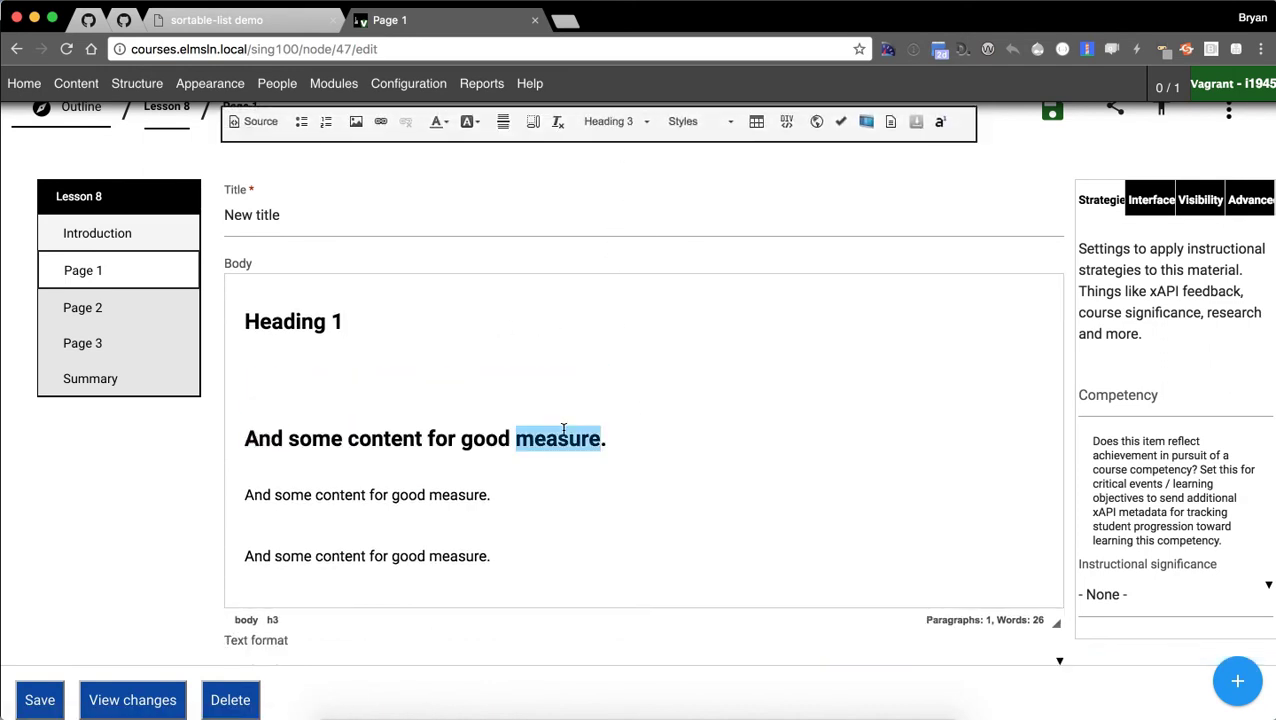
click(615, 121)
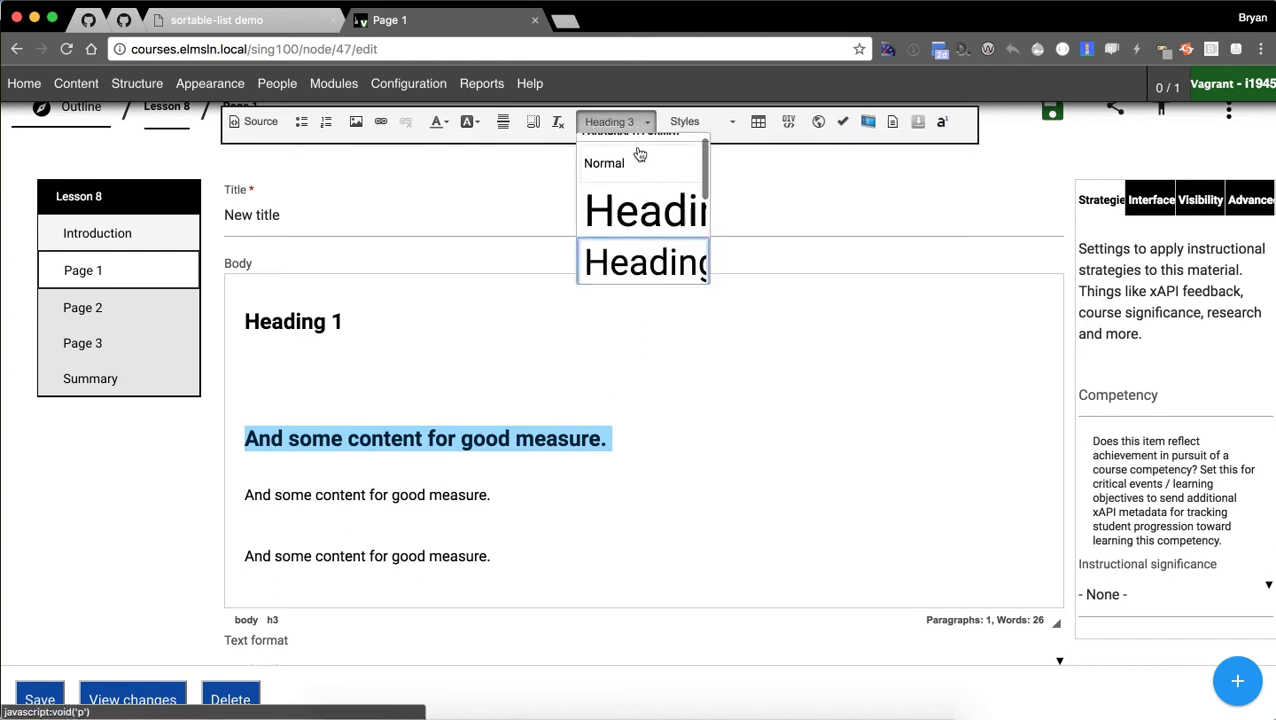
click(632, 160)
click(464, 384)
key(BackSpace)
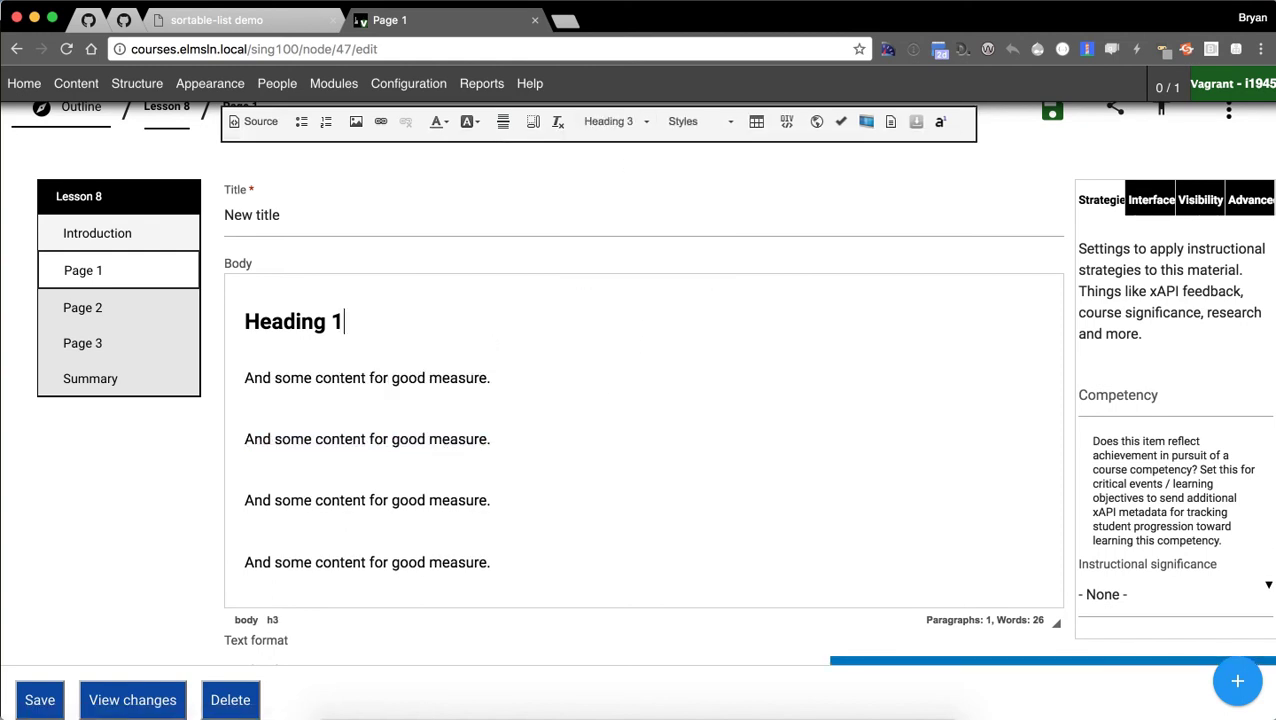
Format the 'Heading 2' line as Heading 2.
scroll(388, 428, down, 3)
triple_click(276, 455)
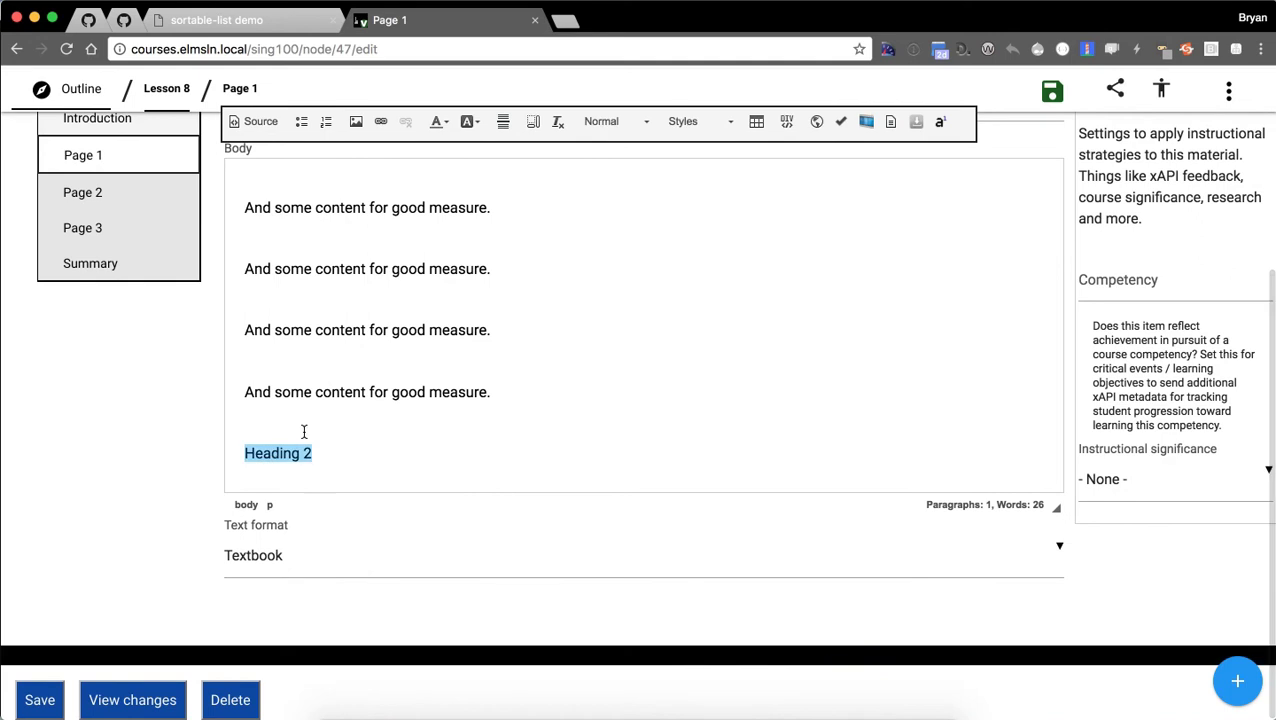
click(632, 121)
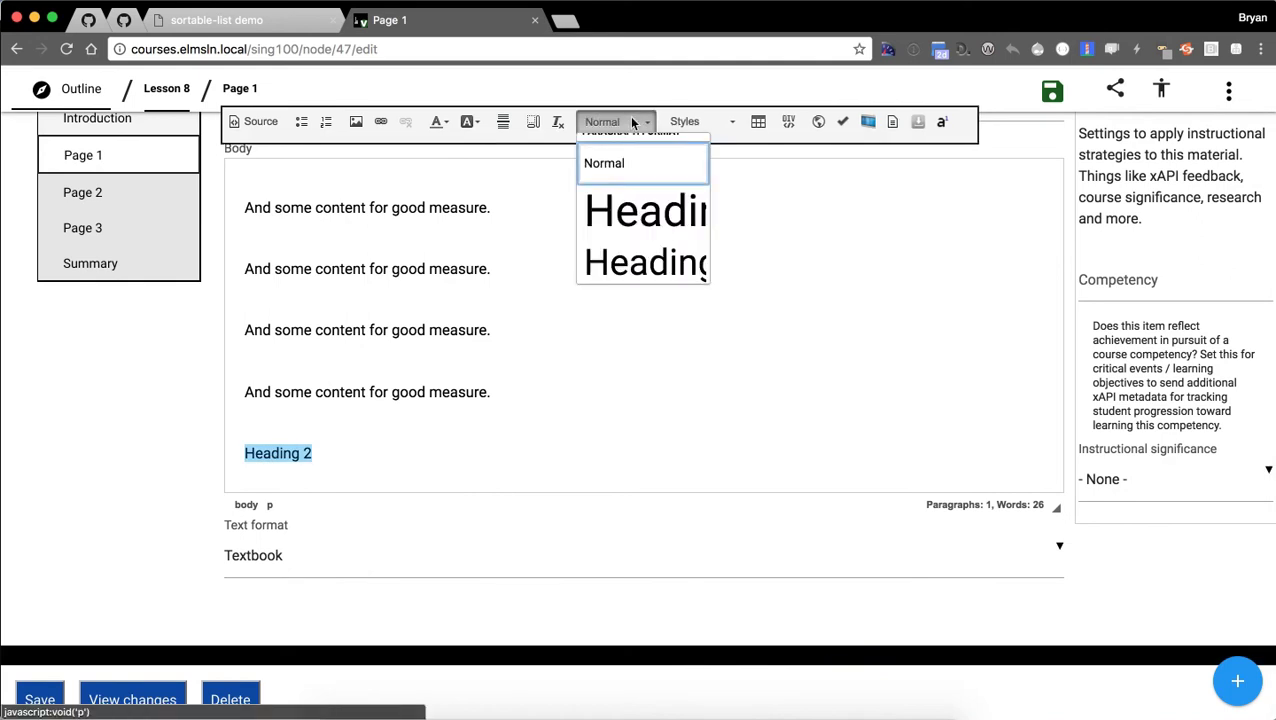
click(648, 255)
click(484, 405)
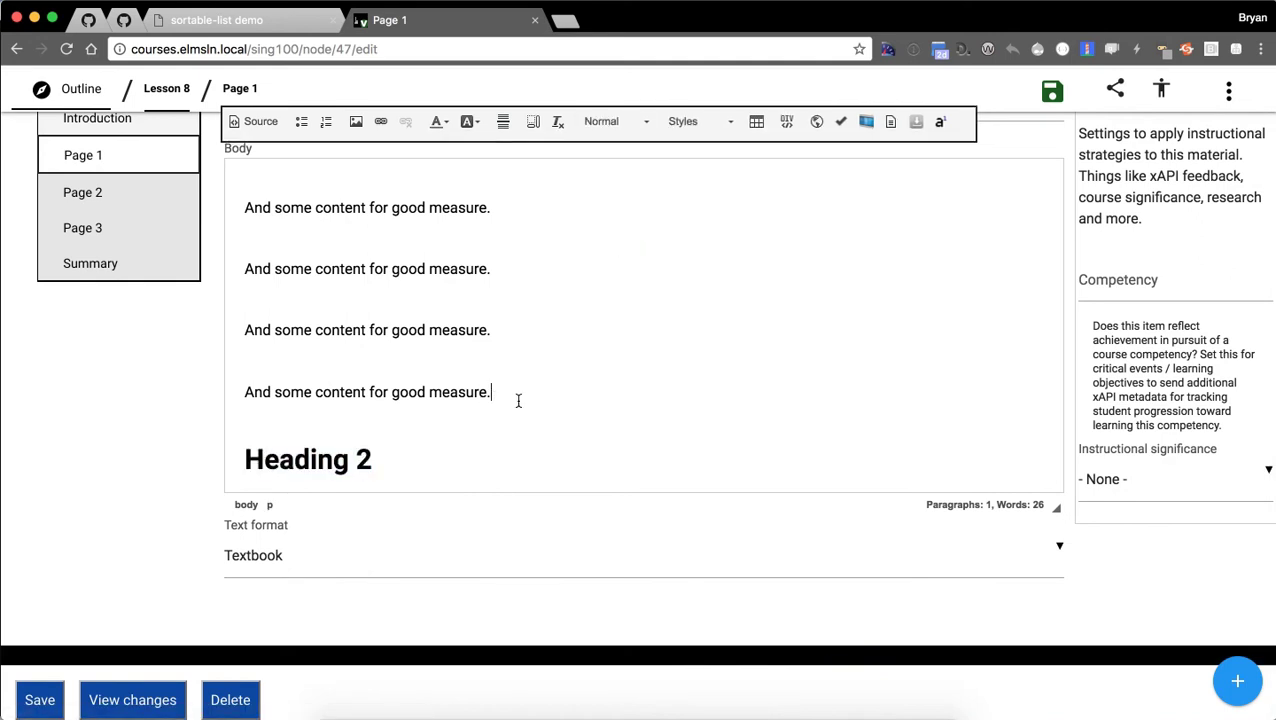
scroll(356, 390, up, 5)
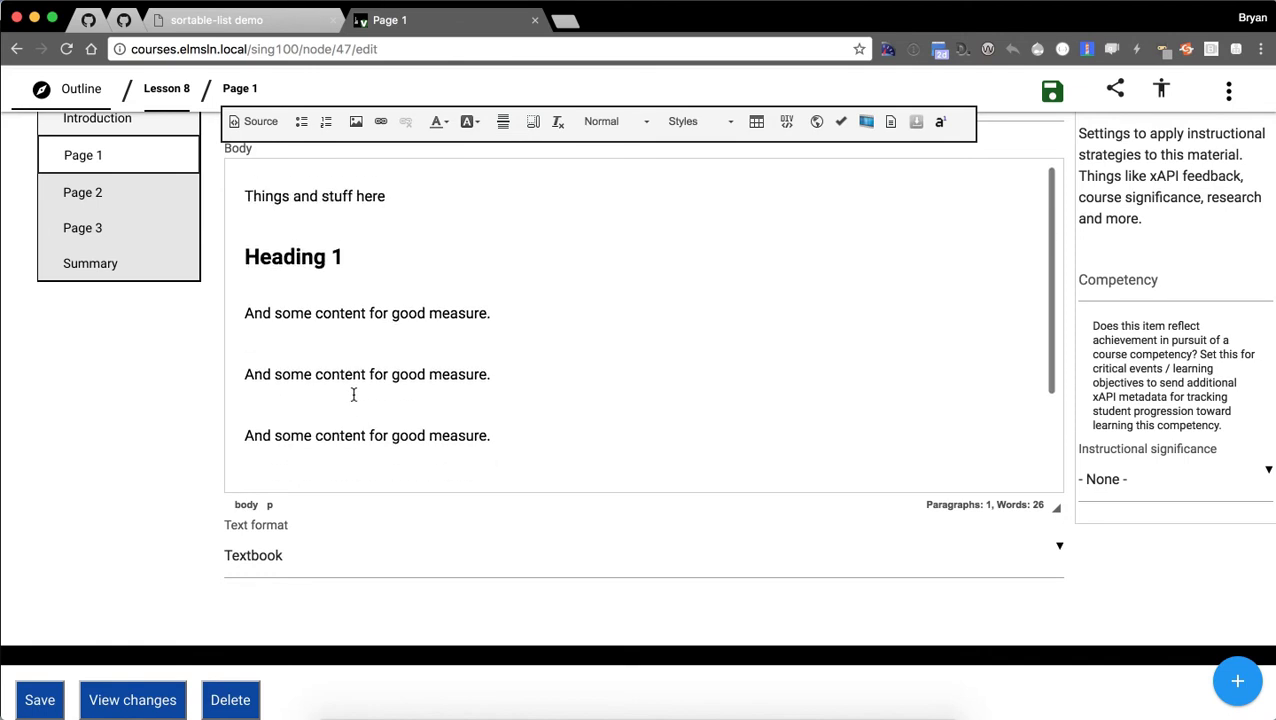
Save the 'New title' page, dismiss the update notice, and scroll through the result.
click(46, 694)
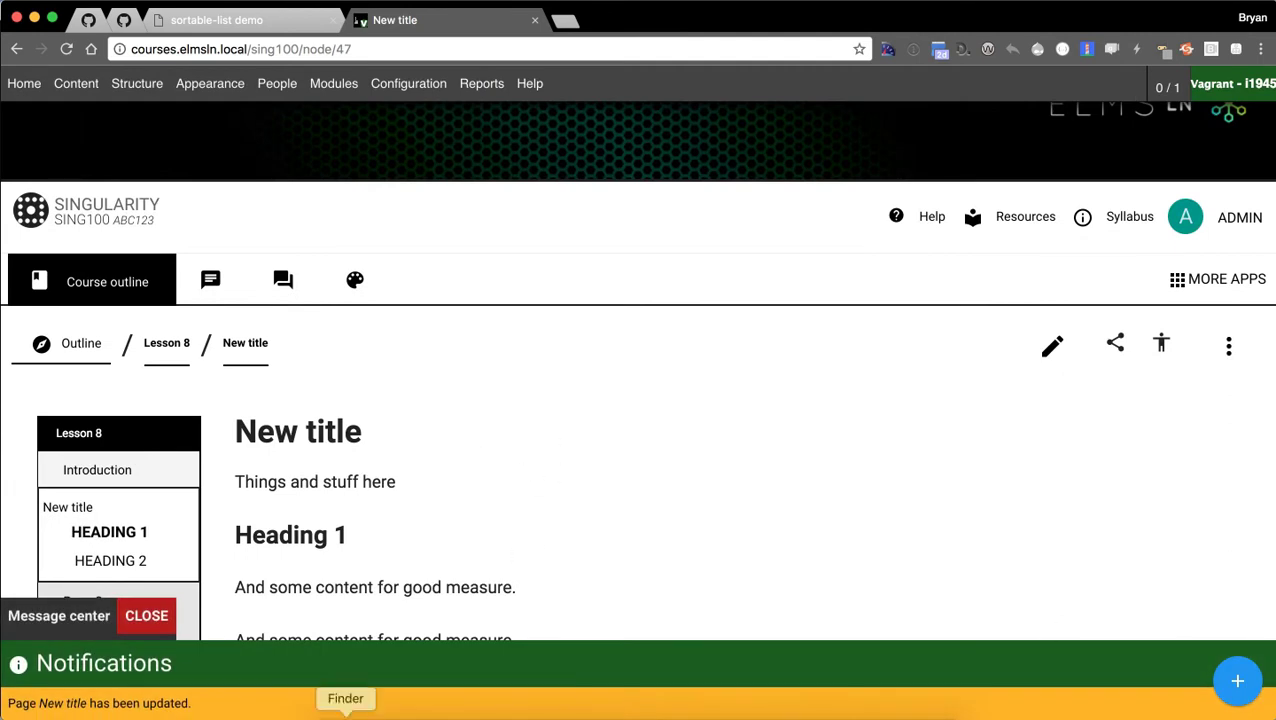
click(148, 618)
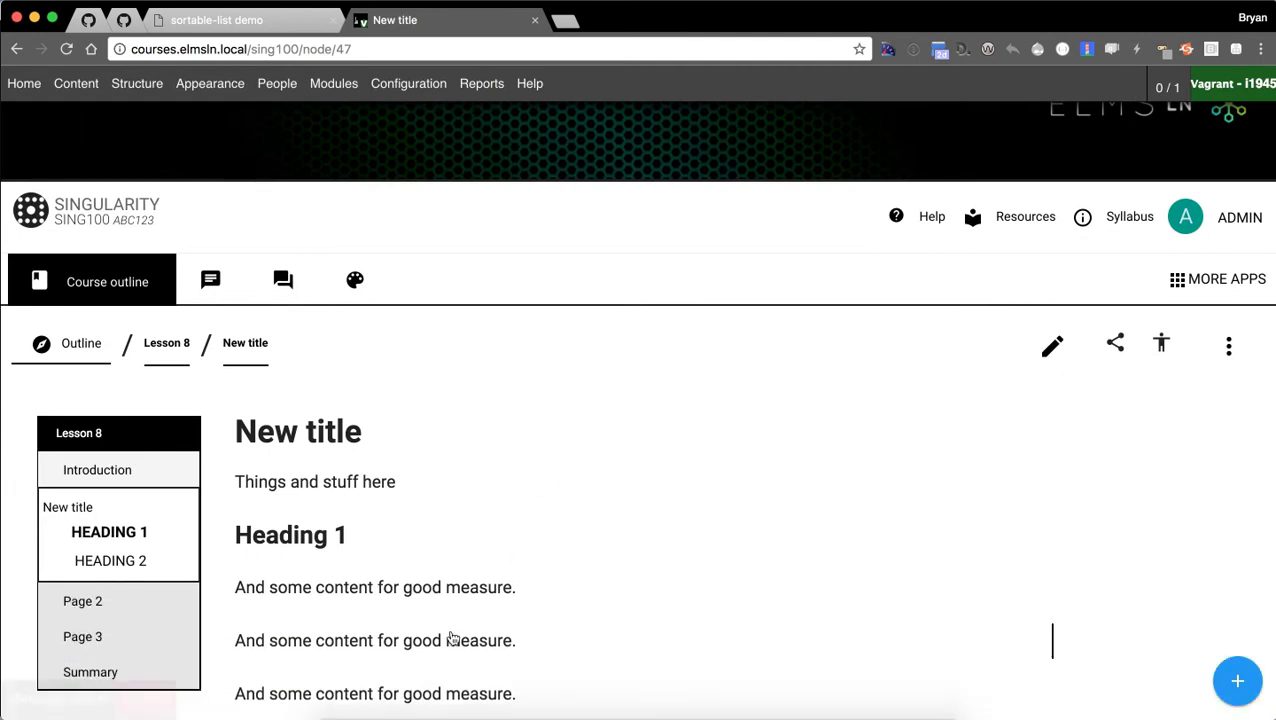
scroll(621, 364, down, 2)
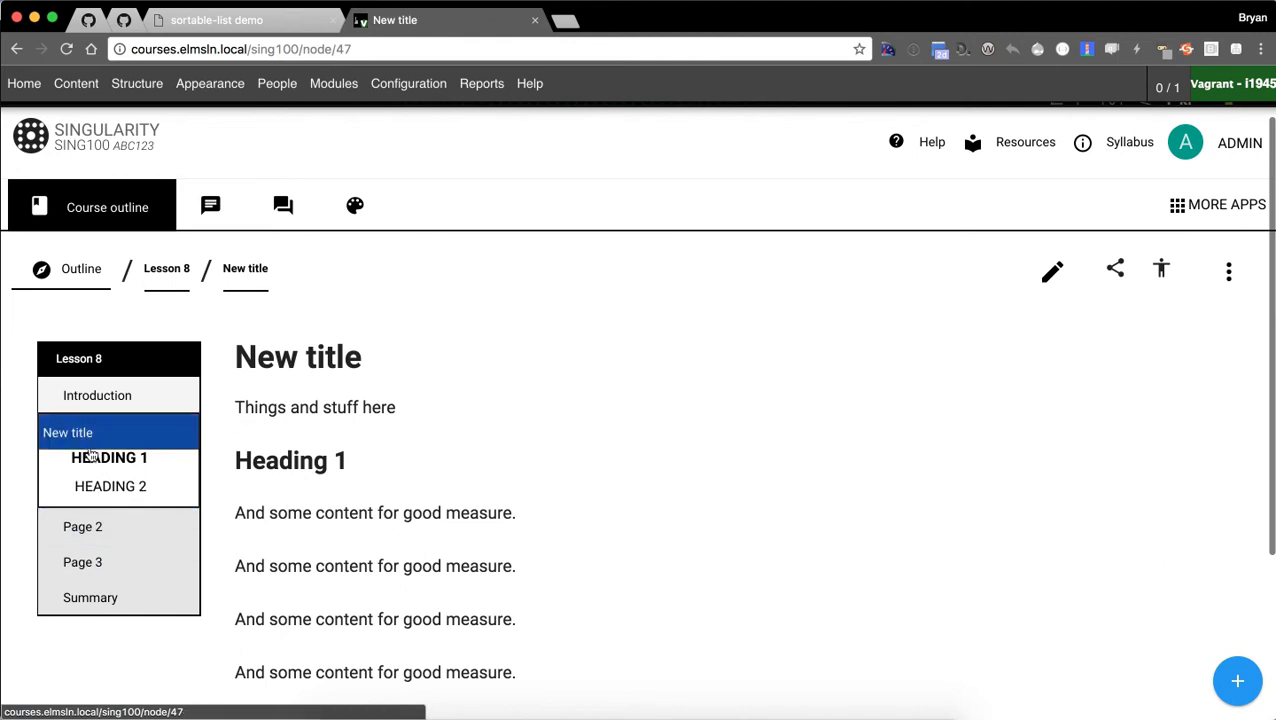
scroll(109, 501, down, 4)
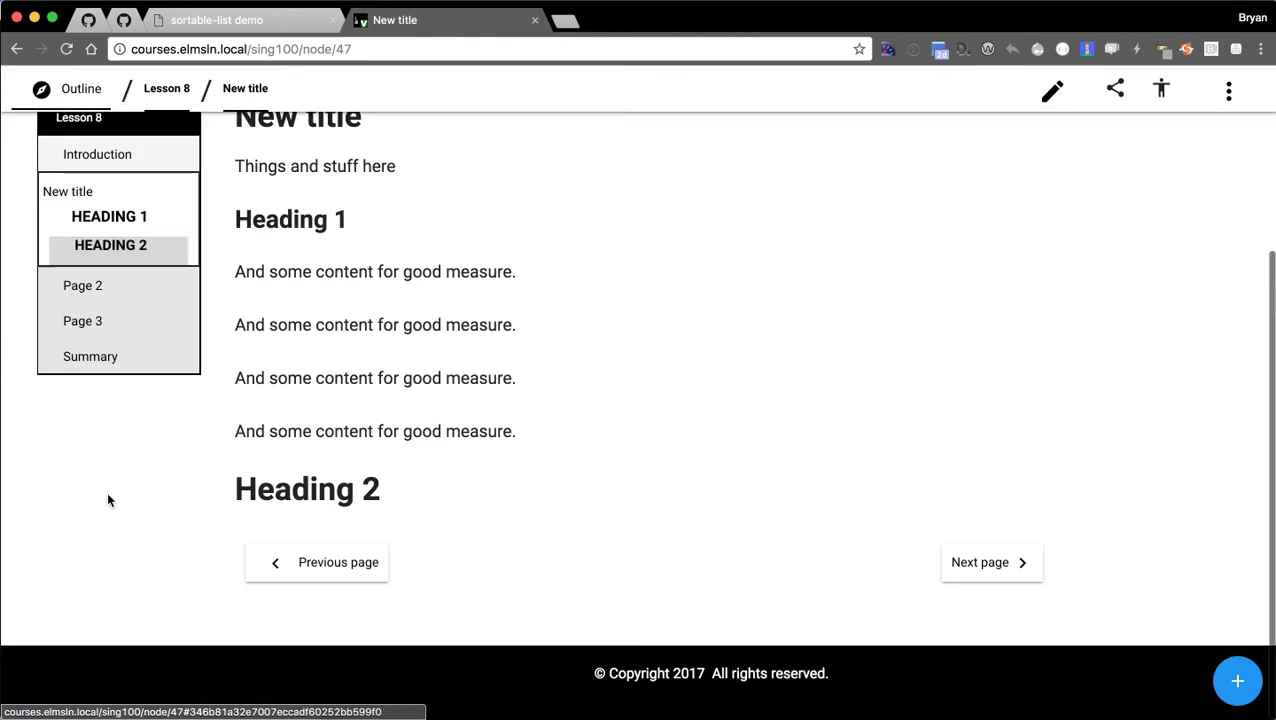
scroll(246, 390, up, 3)
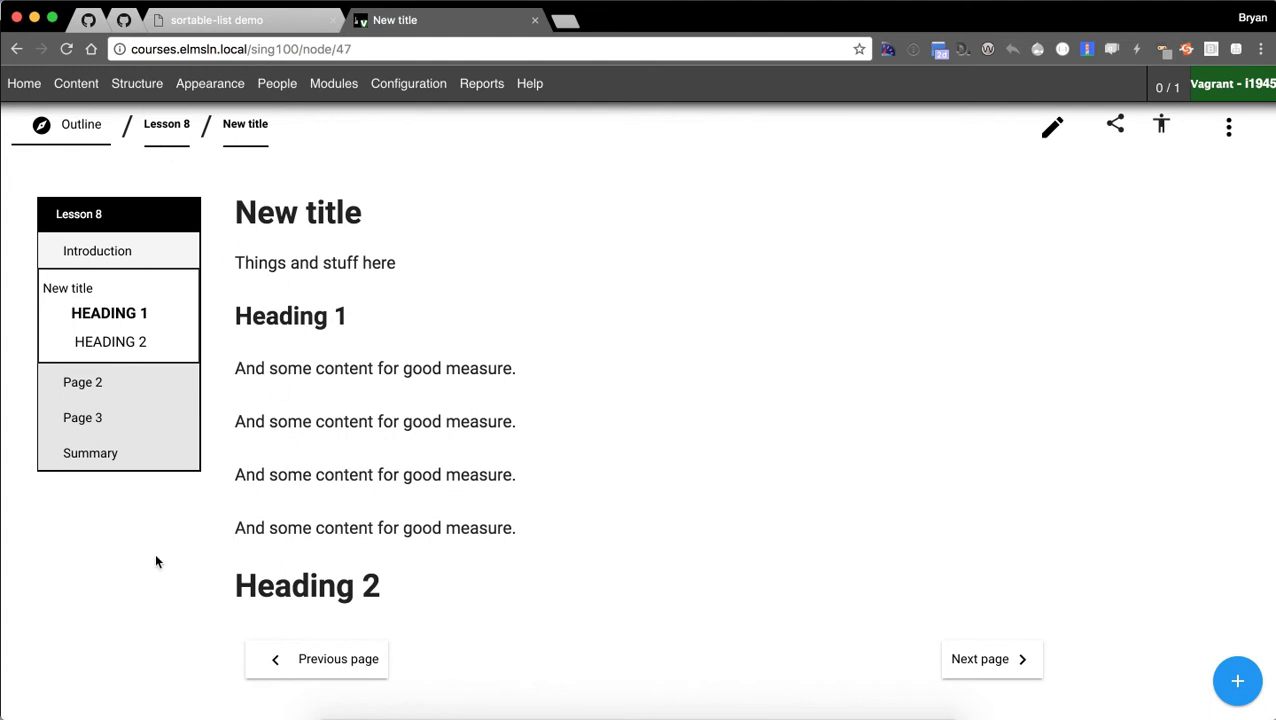
scroll(514, 512, up, 4)
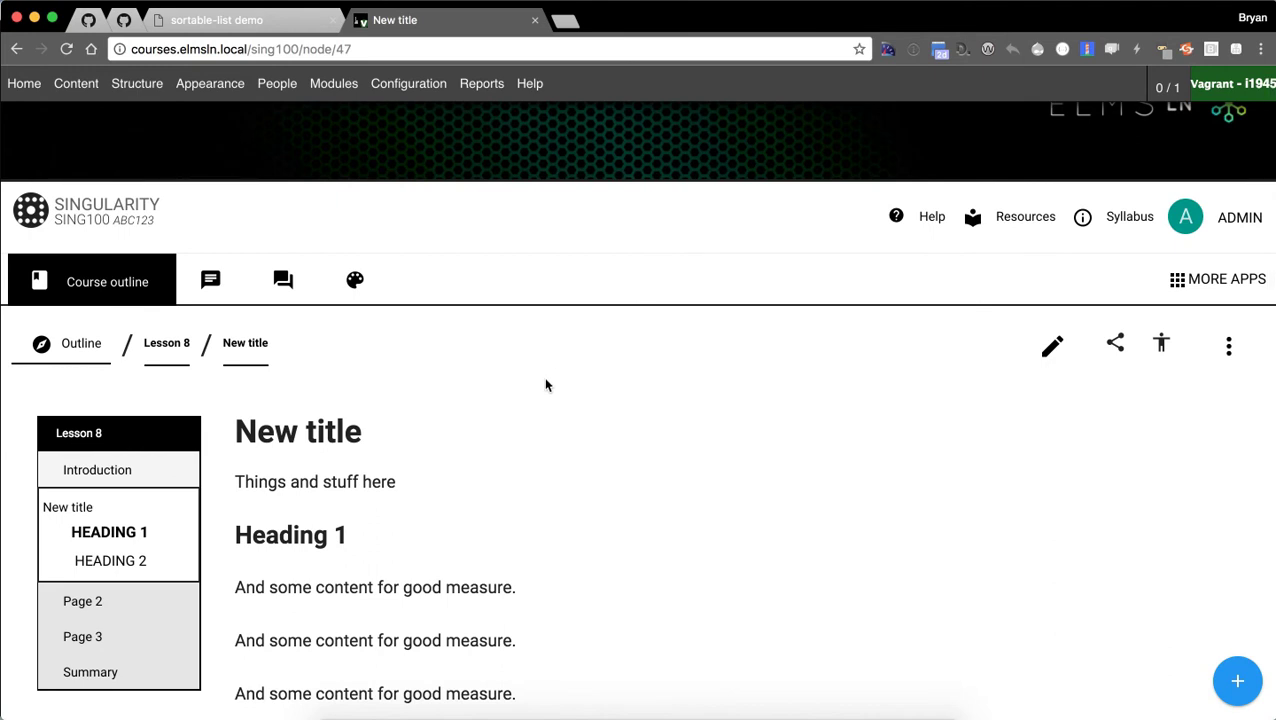
click(1225, 347)
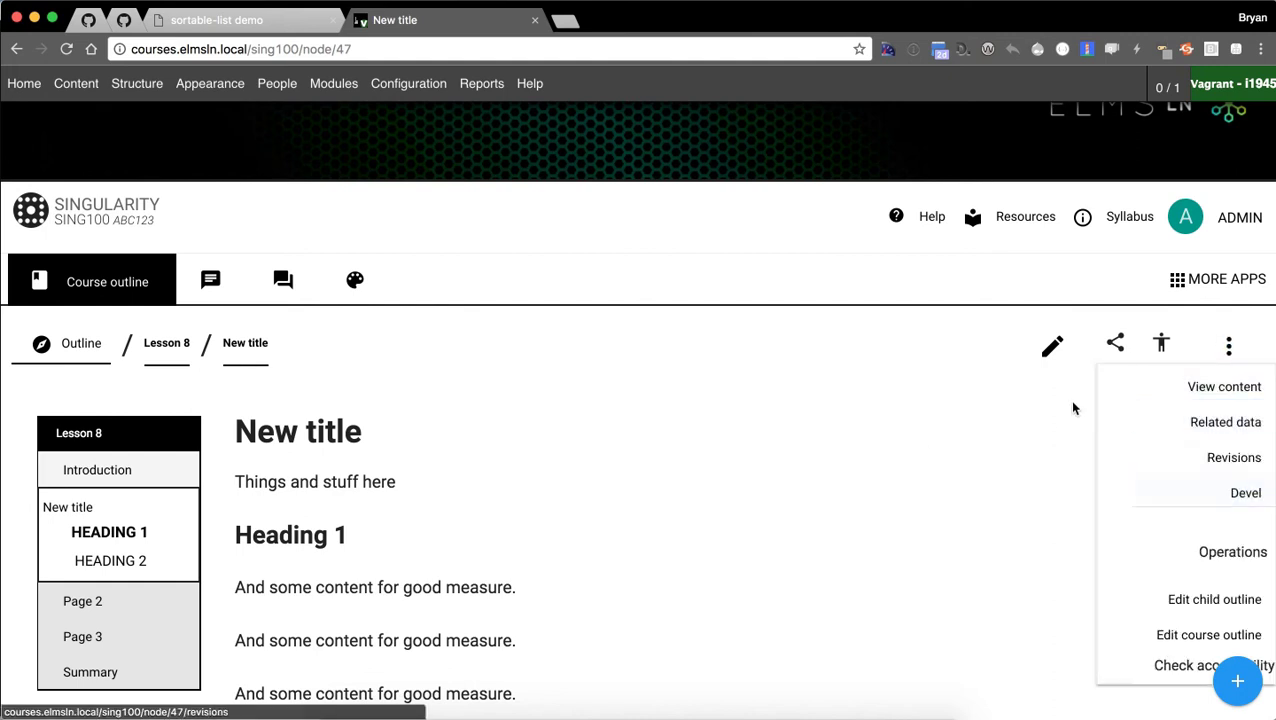
scroll(1003, 379, down, 1)
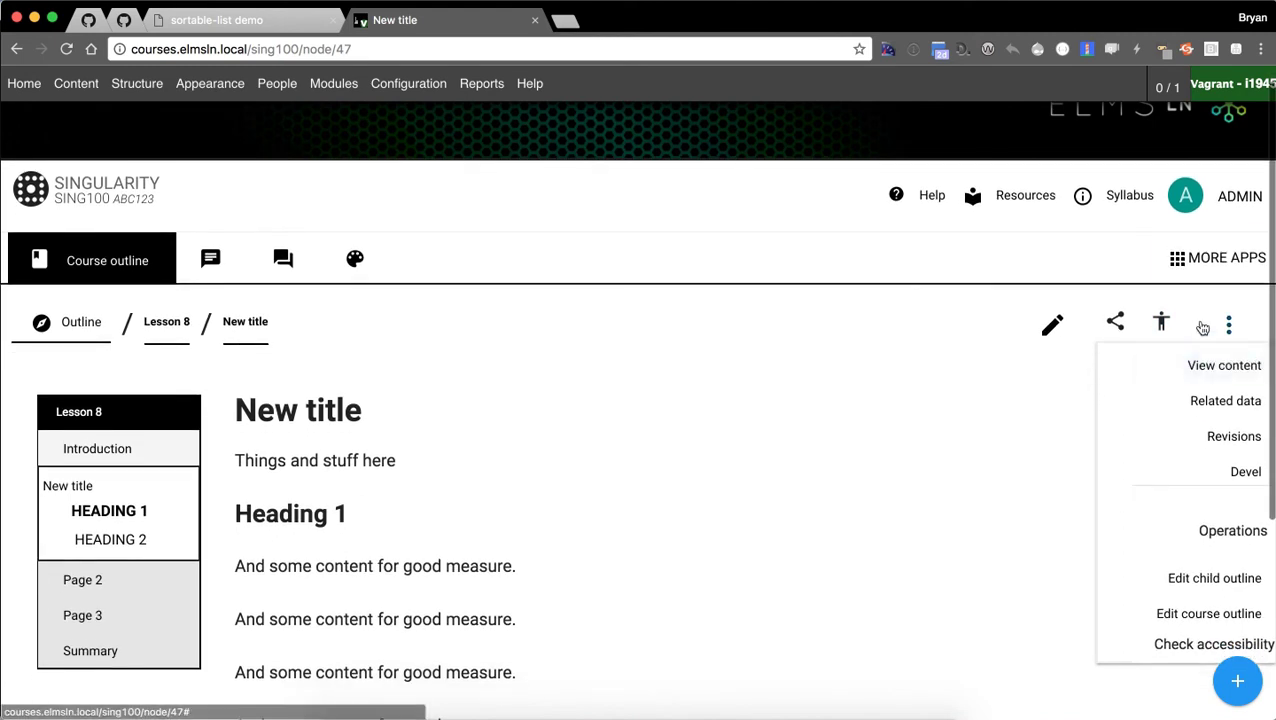
scroll(1130, 340, down, 1)
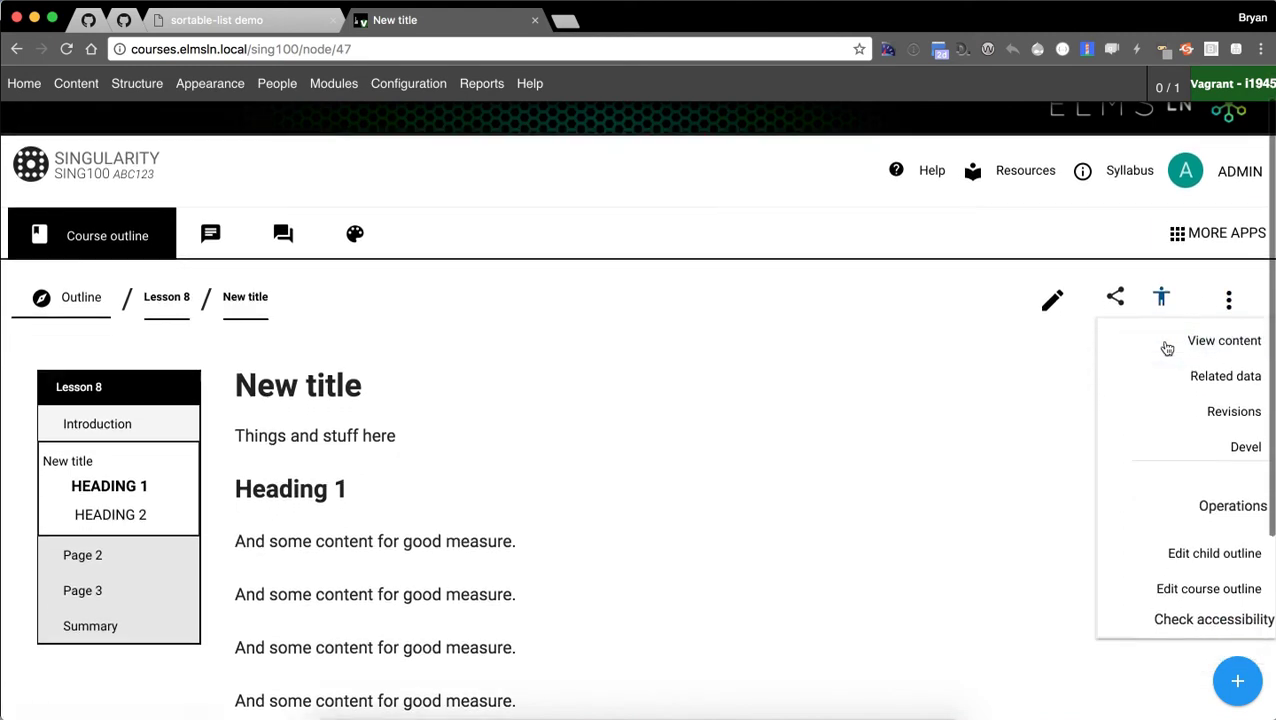
click(1165, 621)
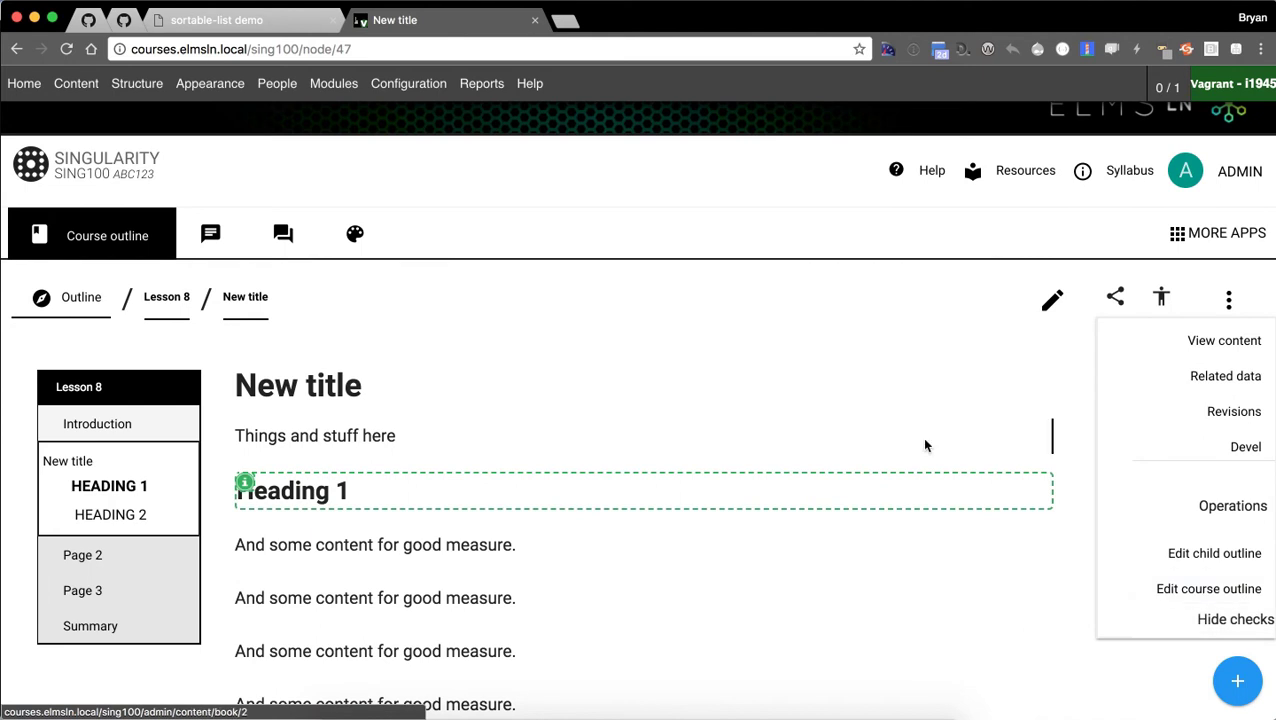
scroll(846, 441, down, 10)
scroll(900, 460, up, 4)
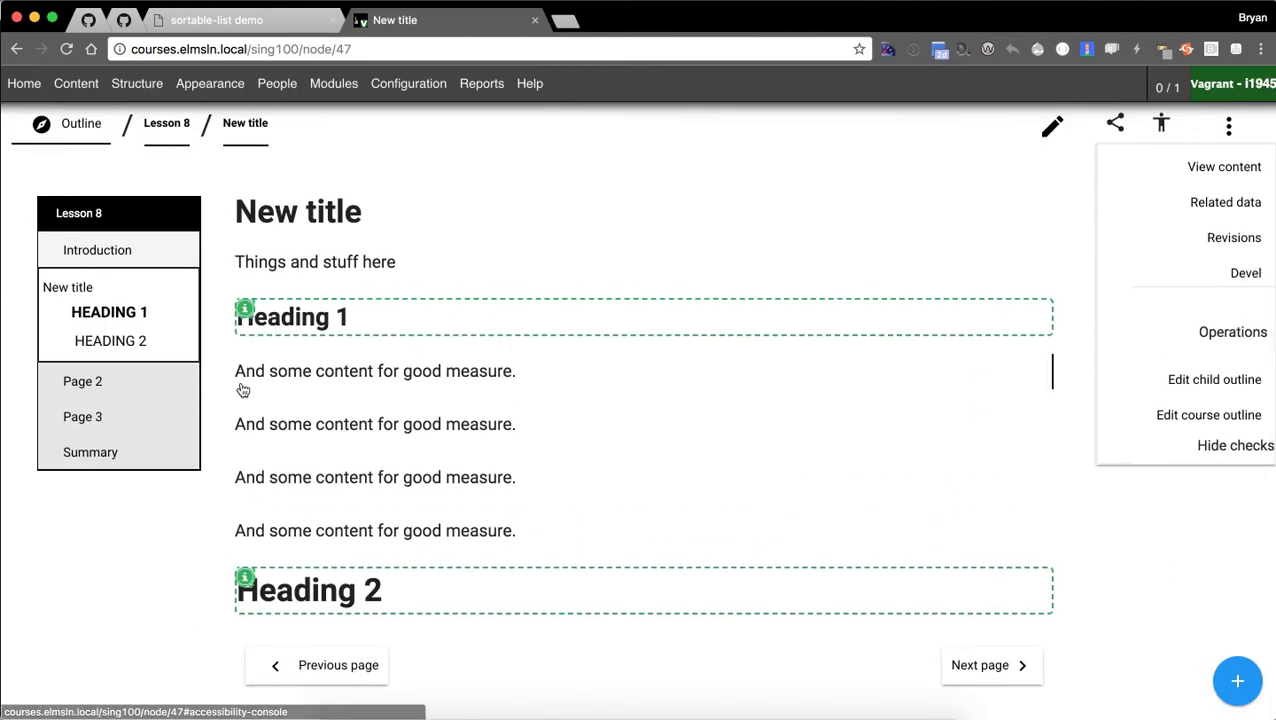
click(248, 309)
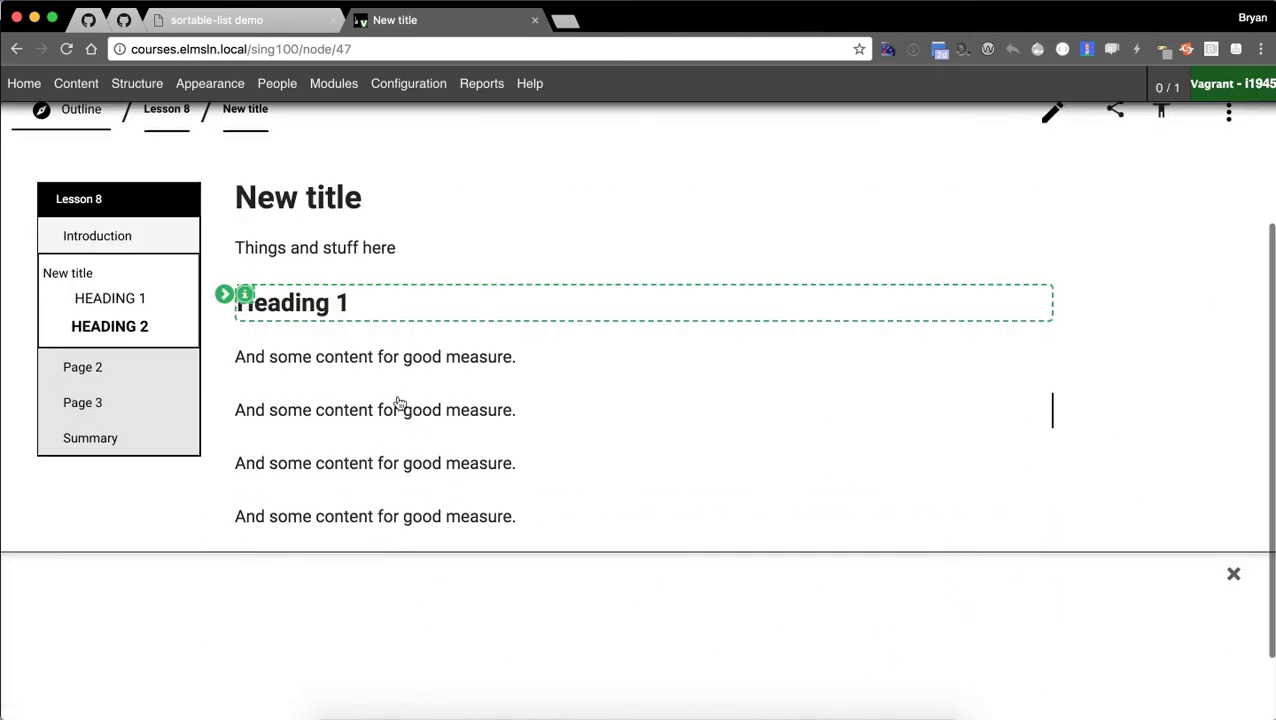
click(246, 476)
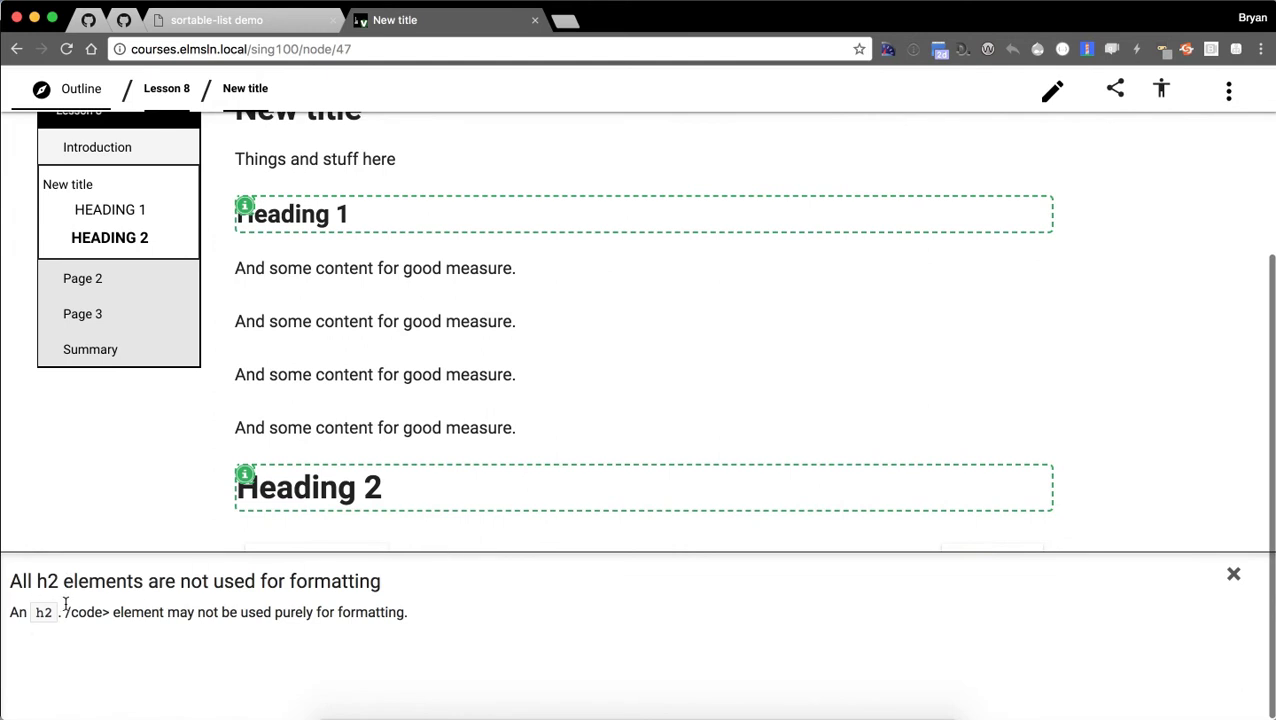
click(244, 206)
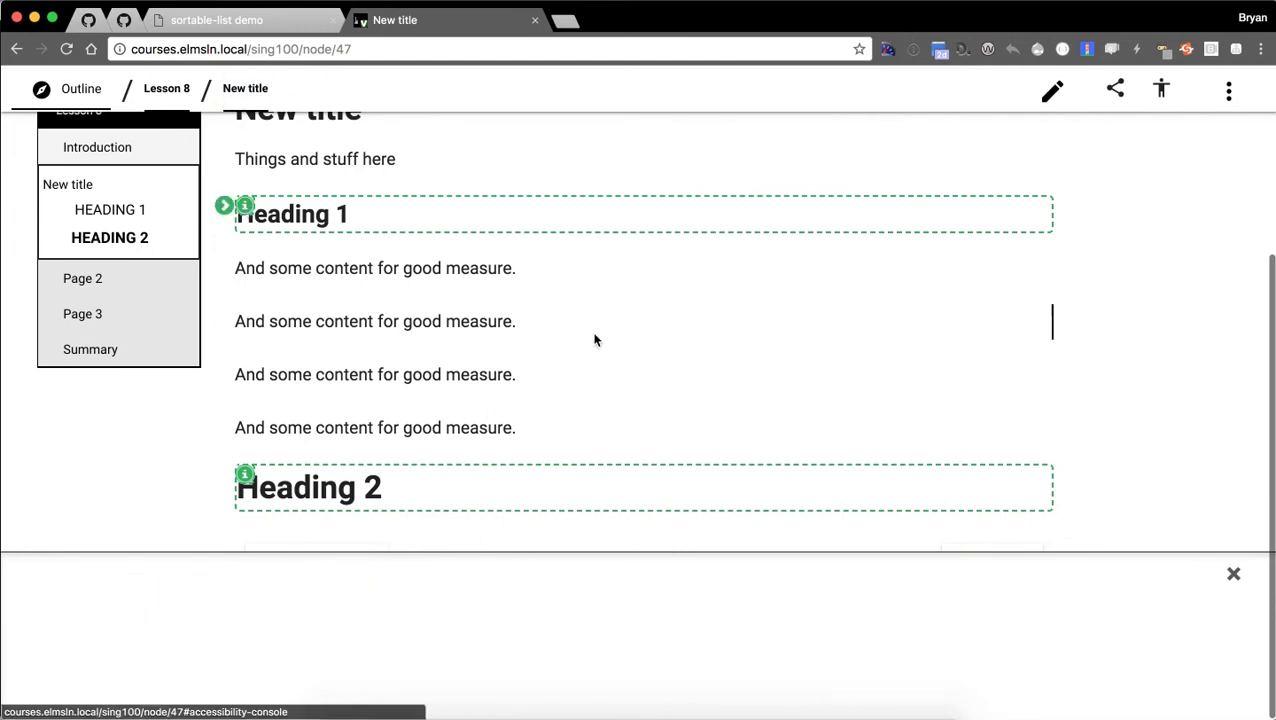
click(1229, 578)
scroll(1215, 565, up, 3)
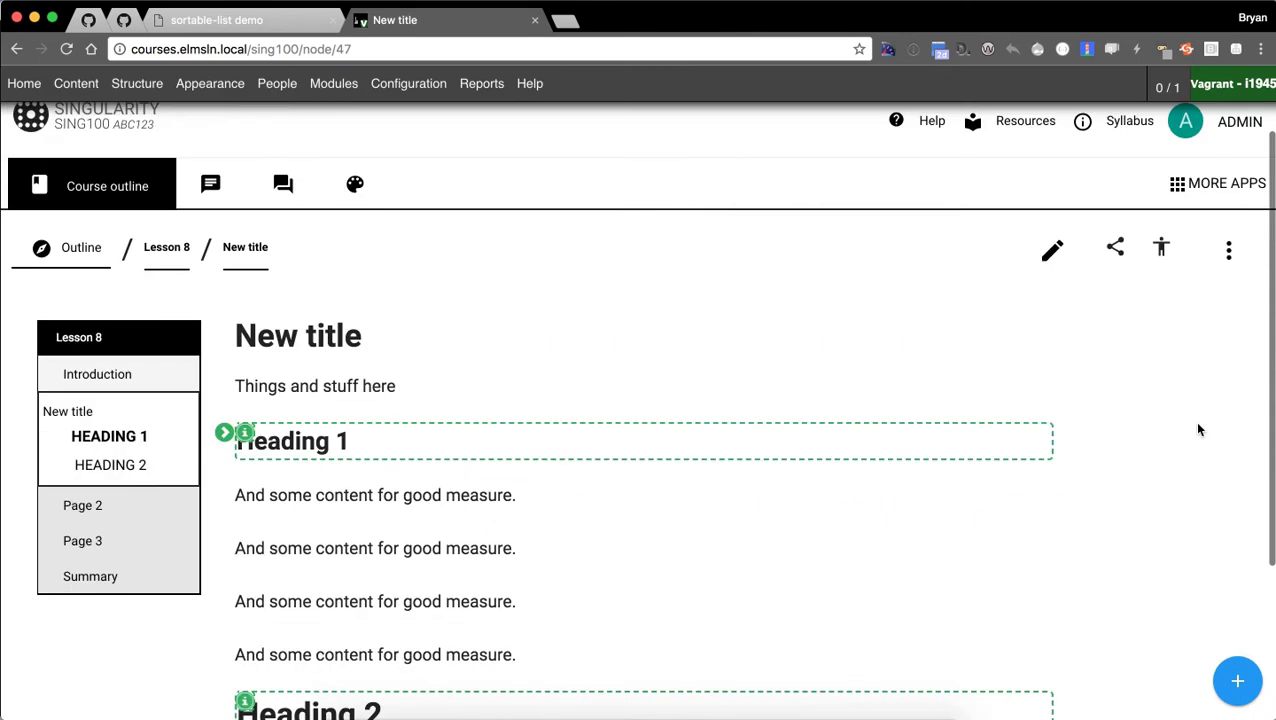
click(1229, 250)
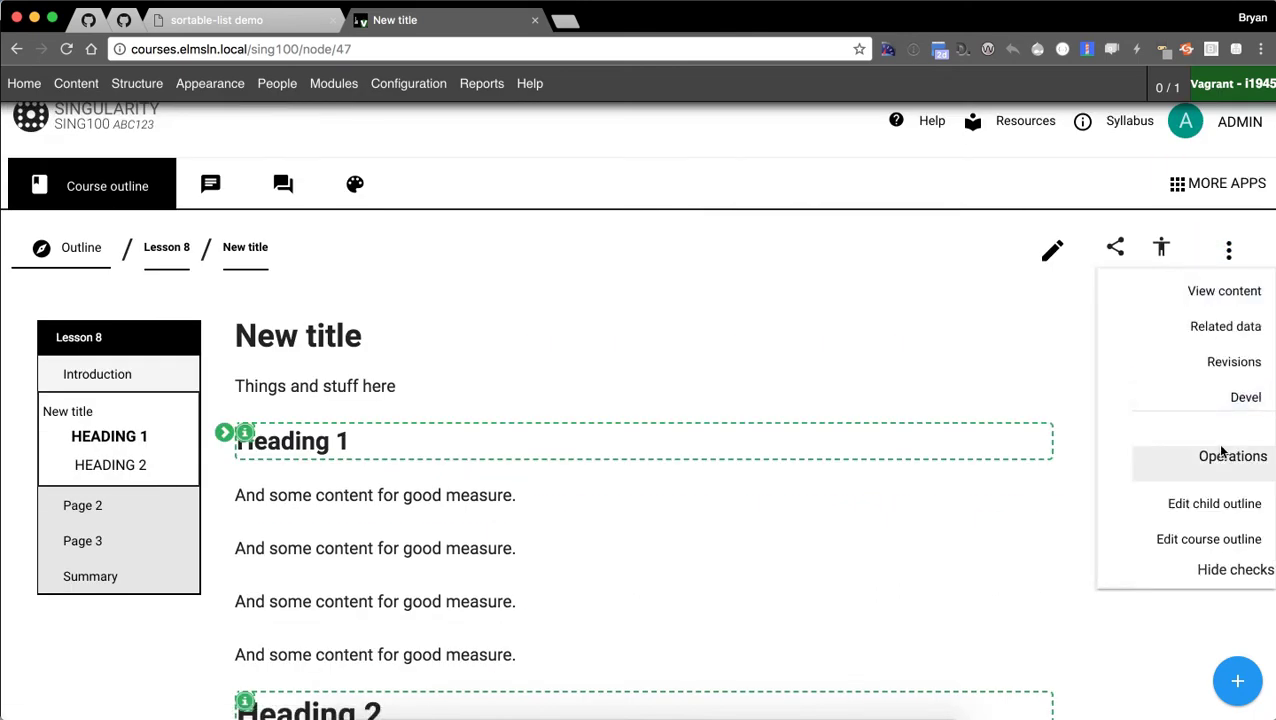
click(1220, 572)
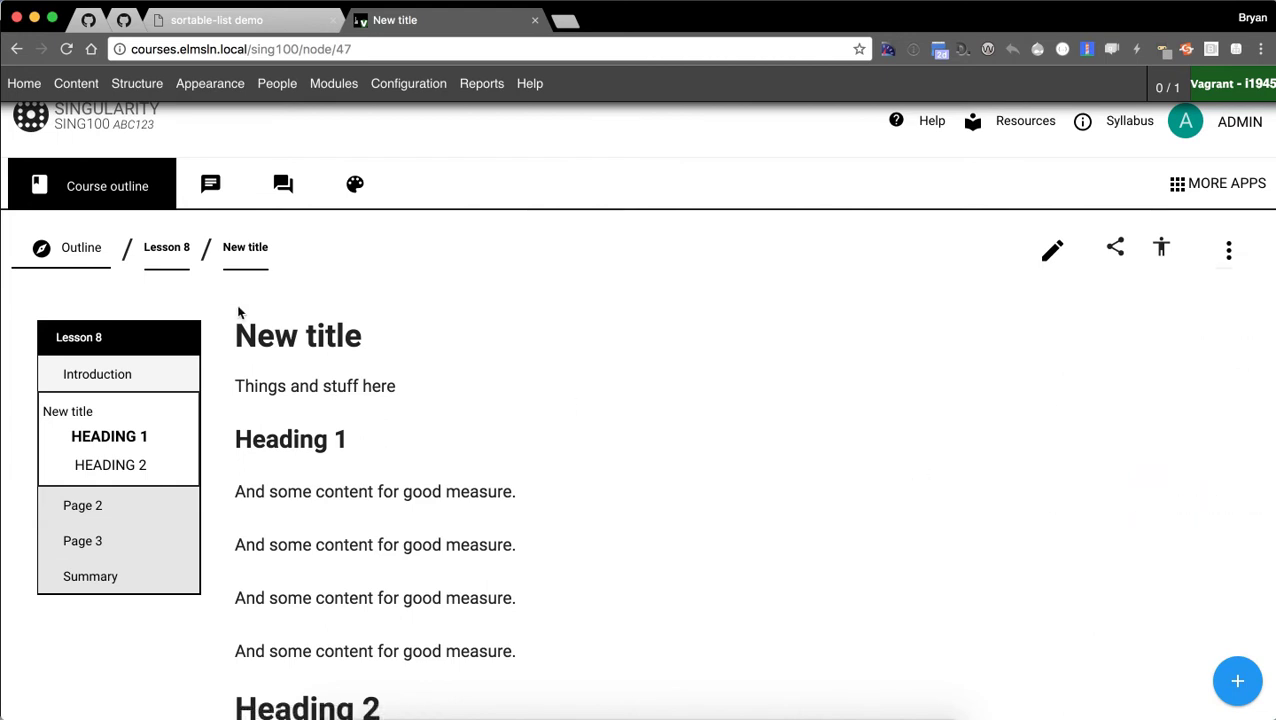
In Lesson 8's child outline editor, drag Page 2 above New title and reload to confirm.
click(166, 247)
click(213, 539)
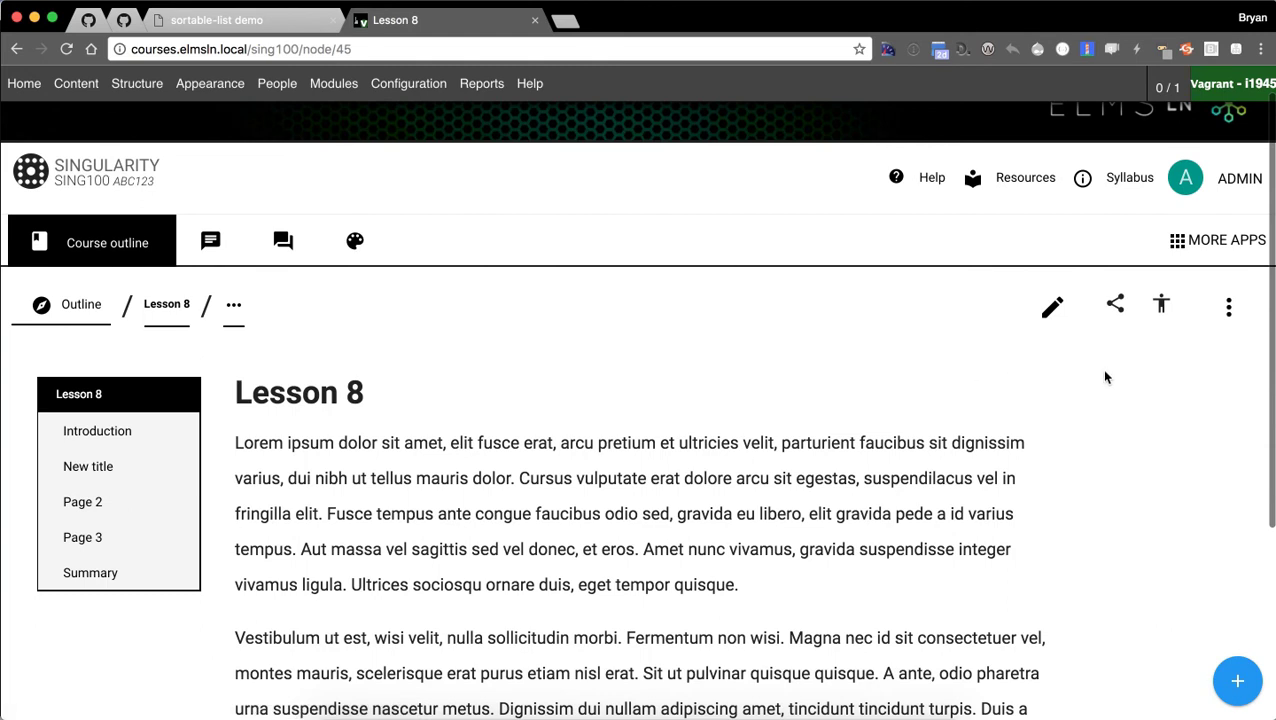
click(1229, 308)
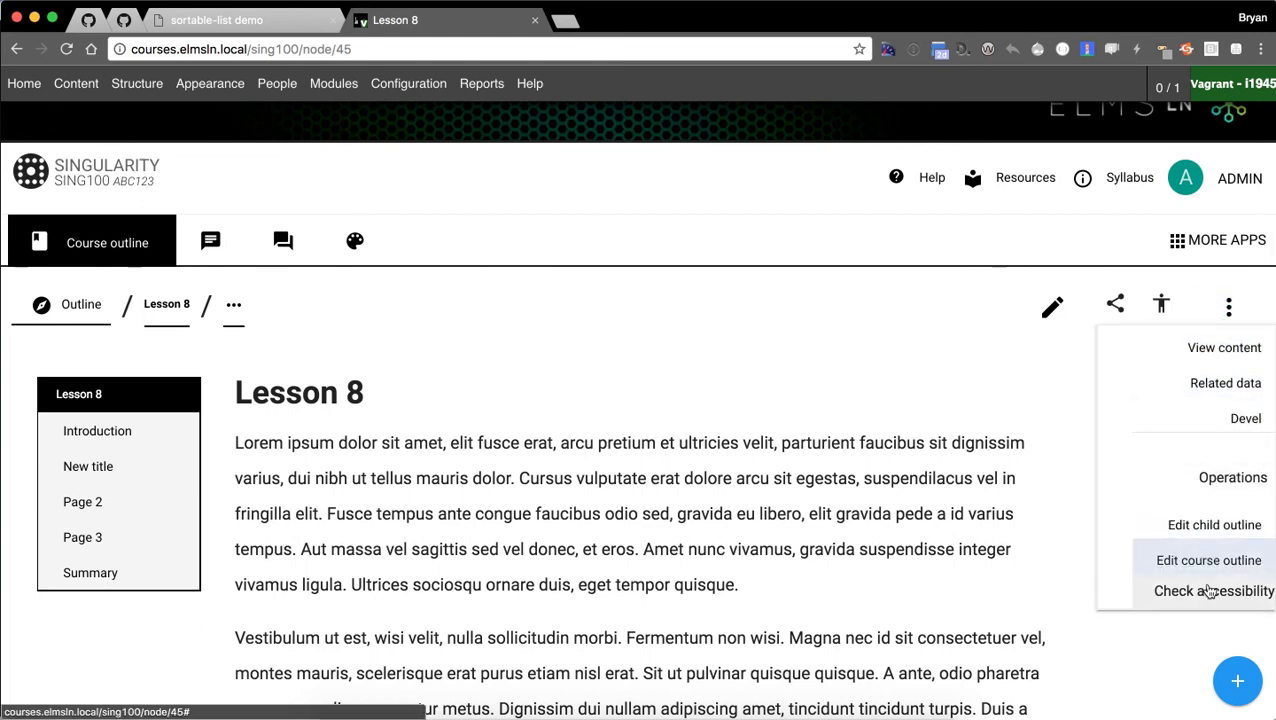
click(1207, 524)
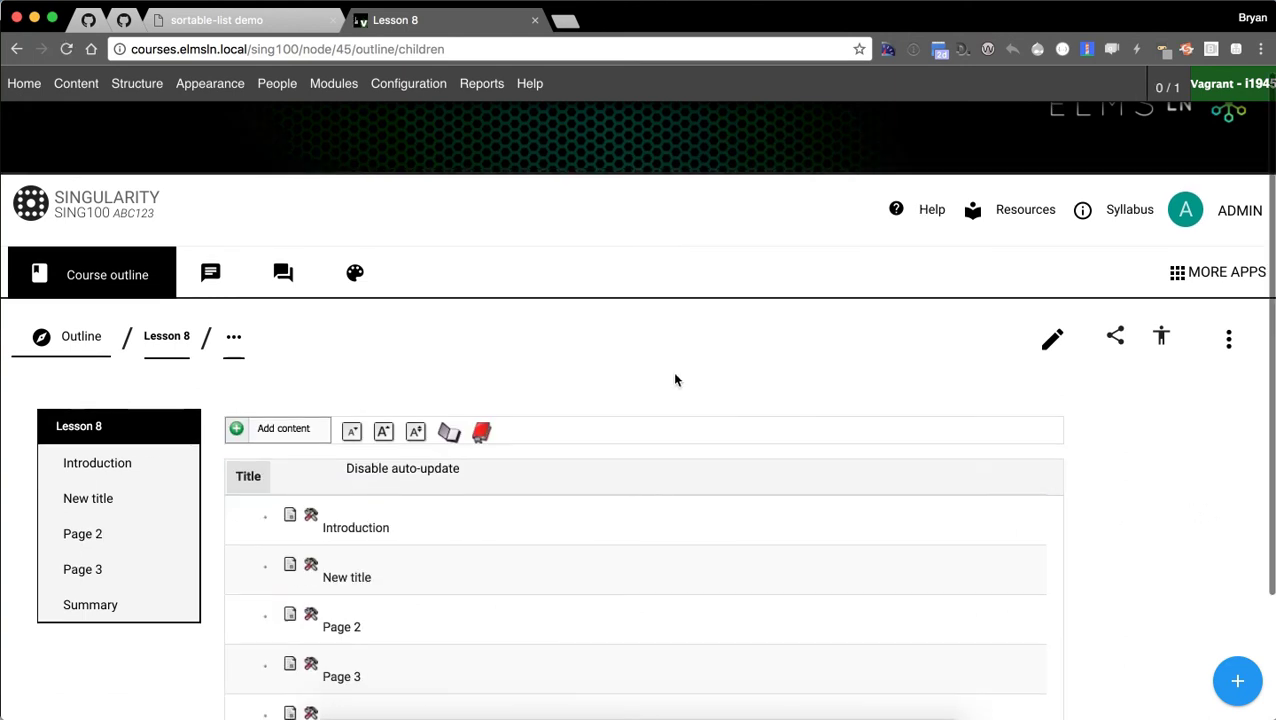
scroll(592, 356, down, 1)
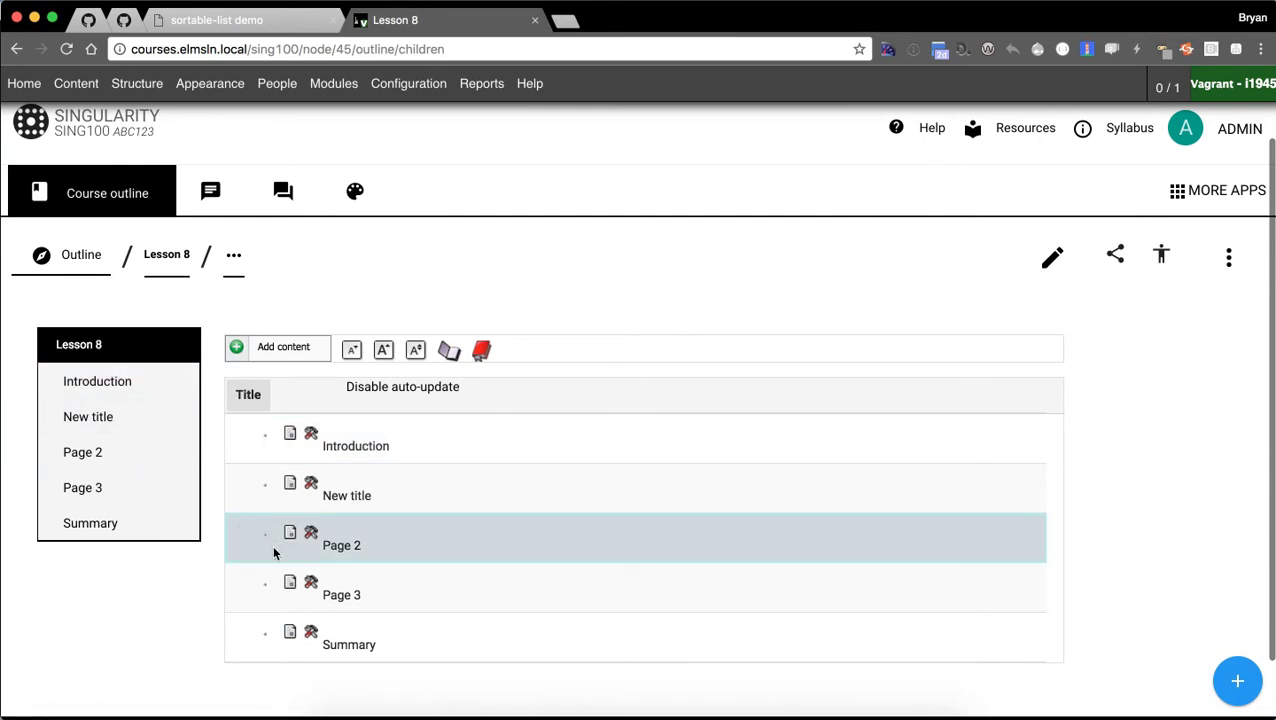
drag(264, 539, 262, 504)
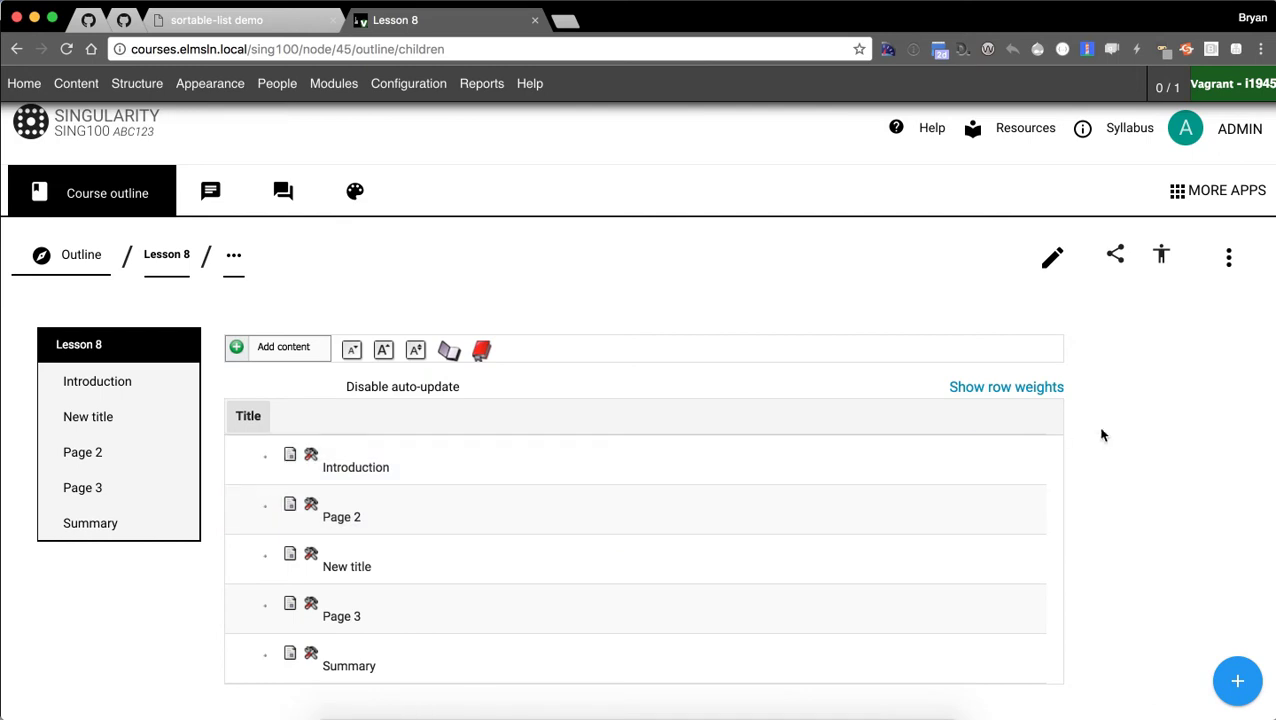
key(super+r)
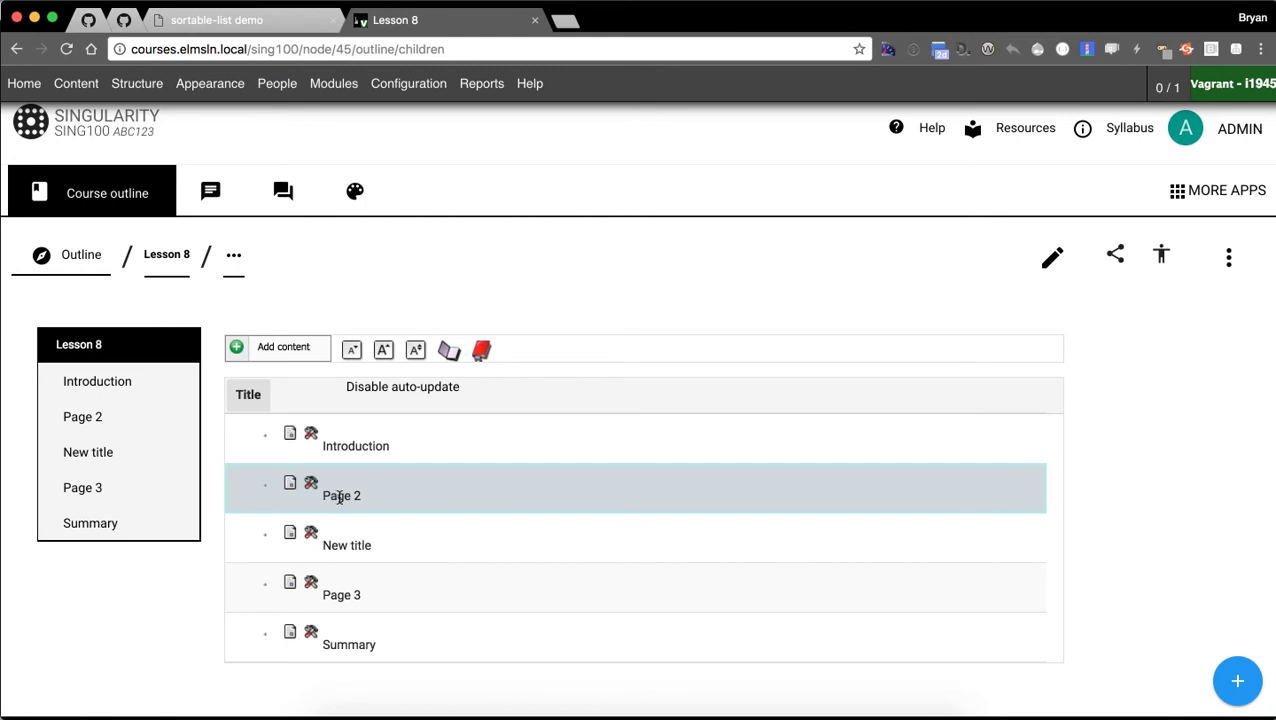
Rename the Page 2 outline item to 'The history of Cheese', fixing the typo.
click(340, 497)
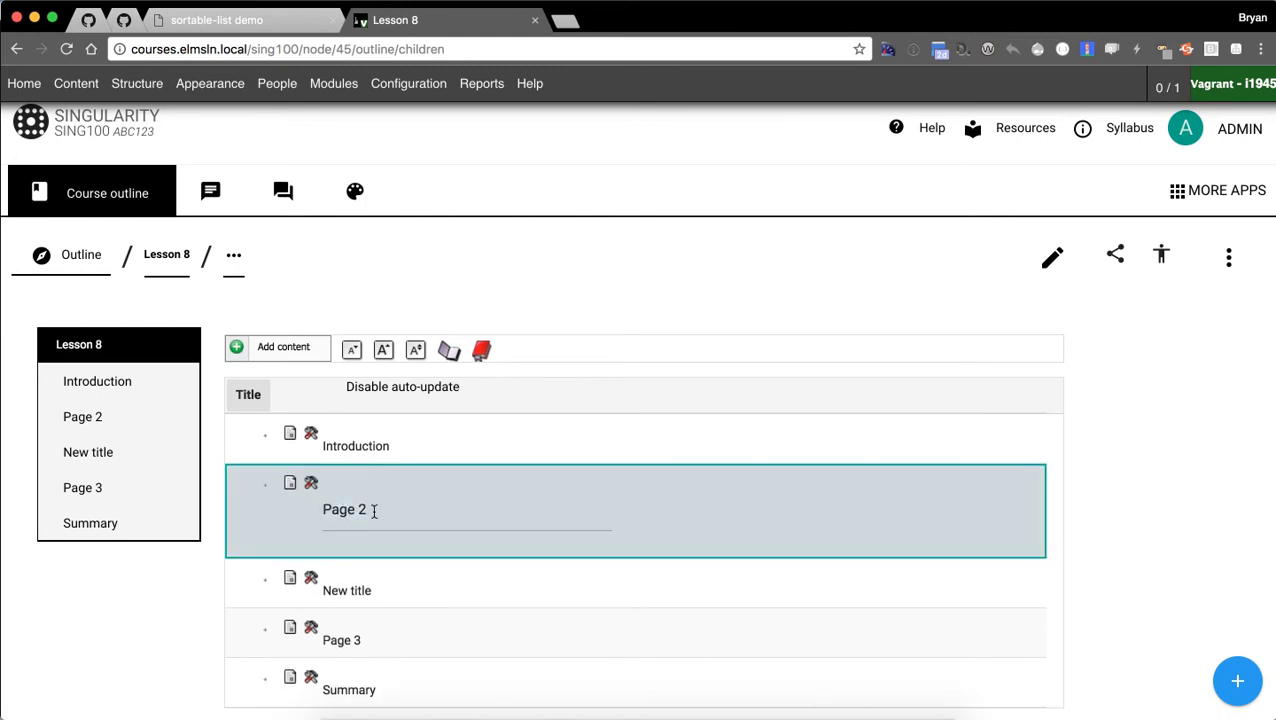
text(The histroy of Cheese)
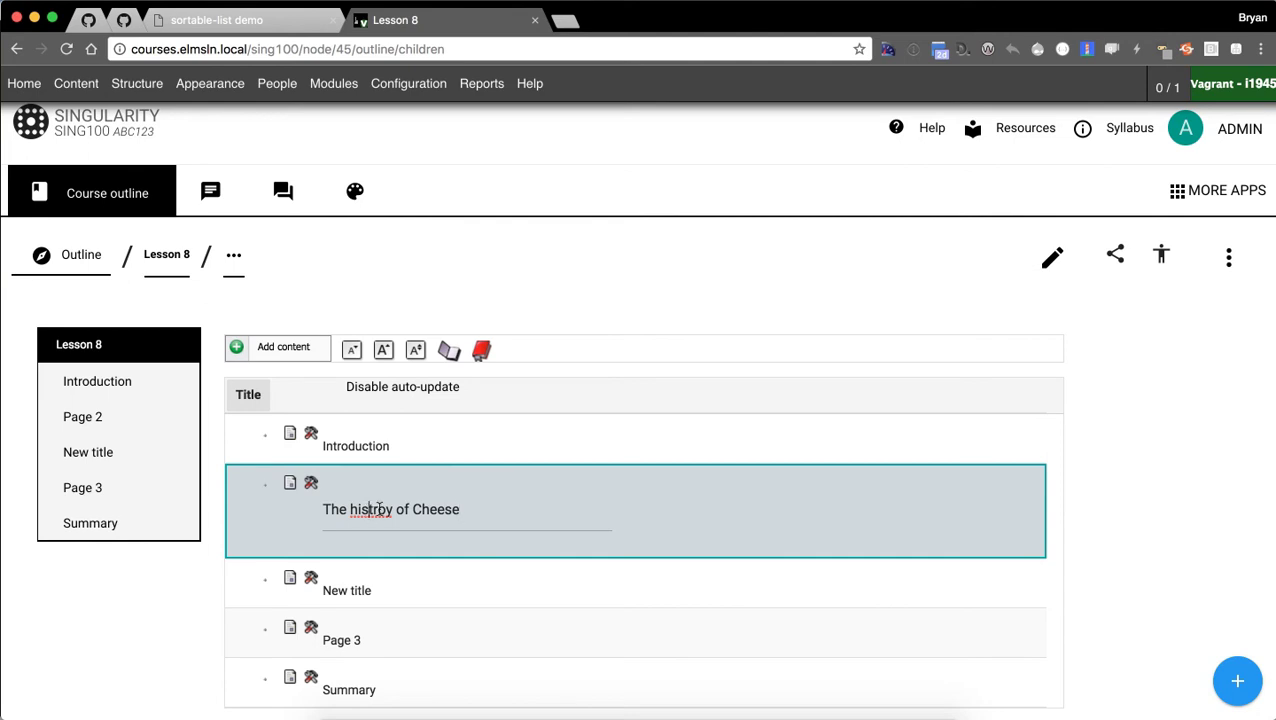
key(BackSpace)
key(BackSpace)
key(BackSpace)
text(ory)
key(Return)
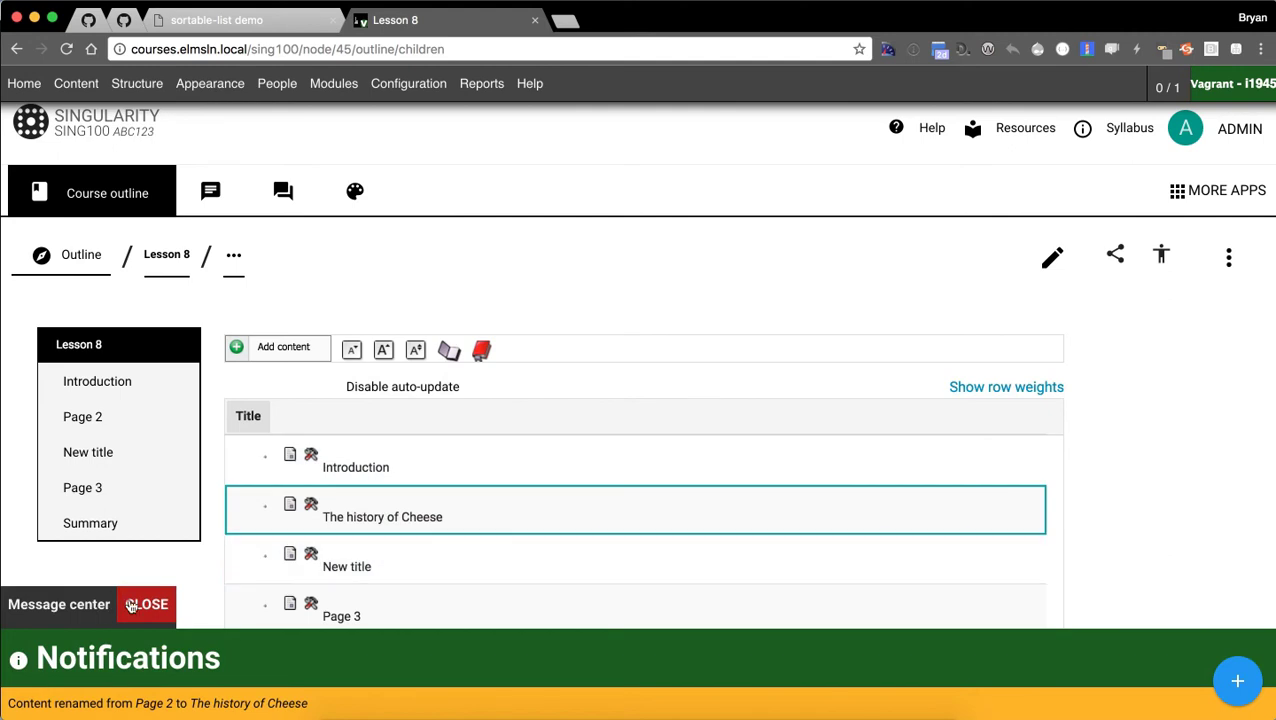
click(140, 604)
Create child pages 'Starting in 1990' and 'Another thing happened in cheese' under The history of Cheese.
click(307, 508)
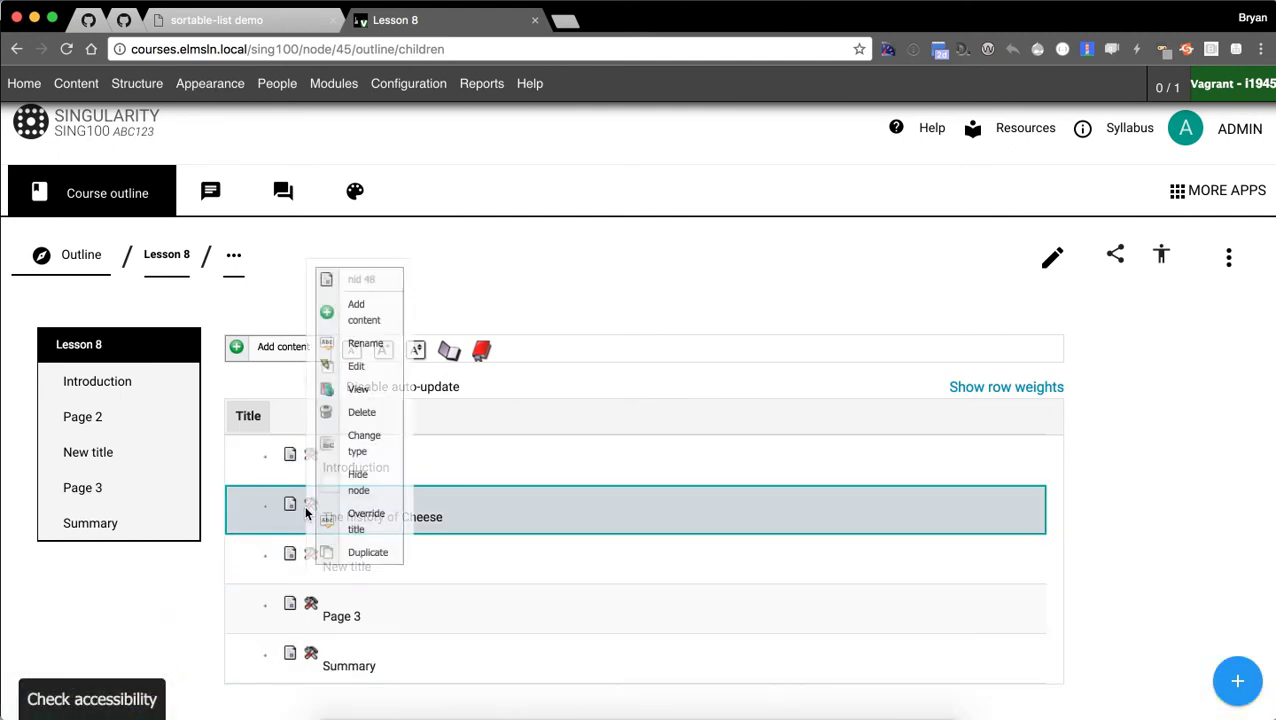
click(378, 311)
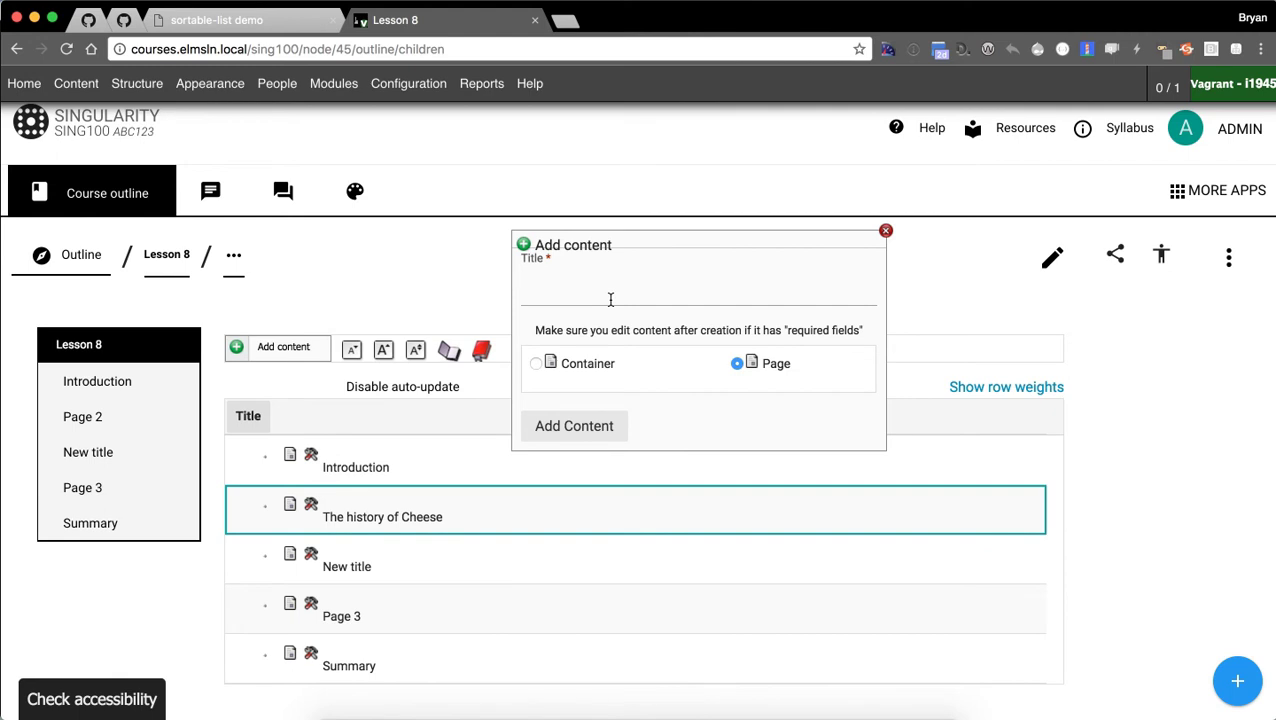
text(Startin)
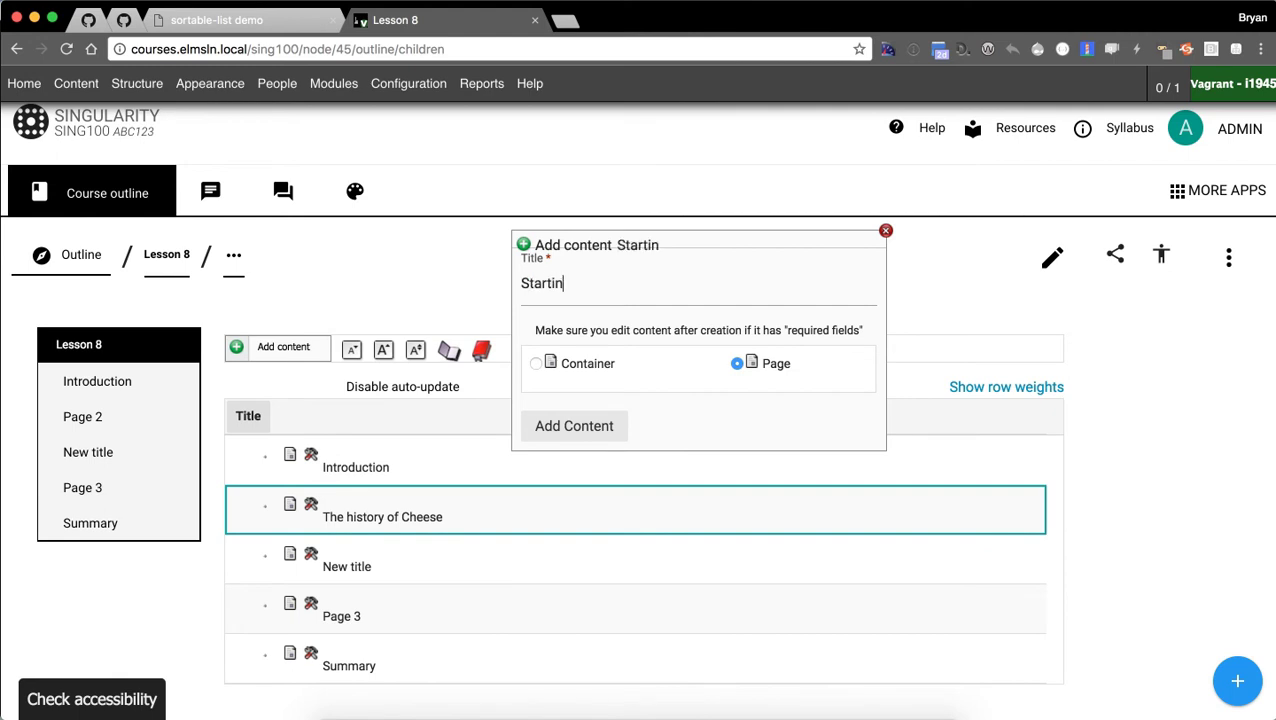
text(g in 1990)
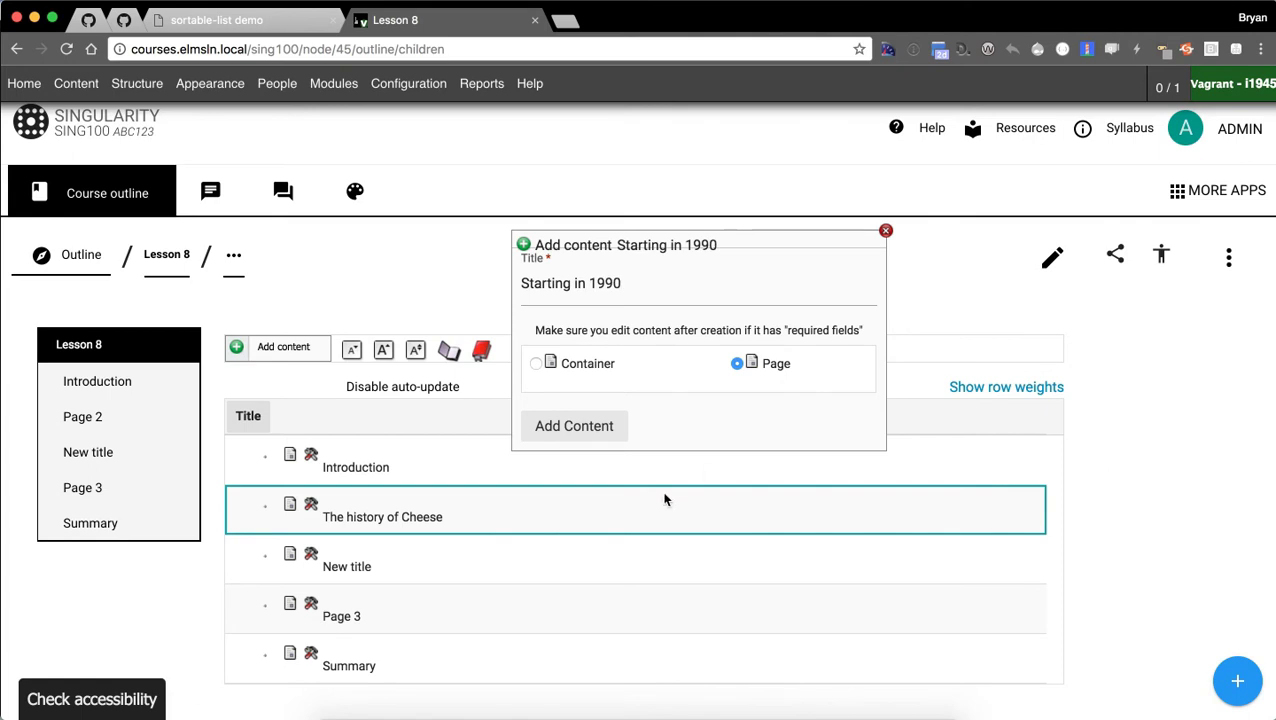
click(566, 430)
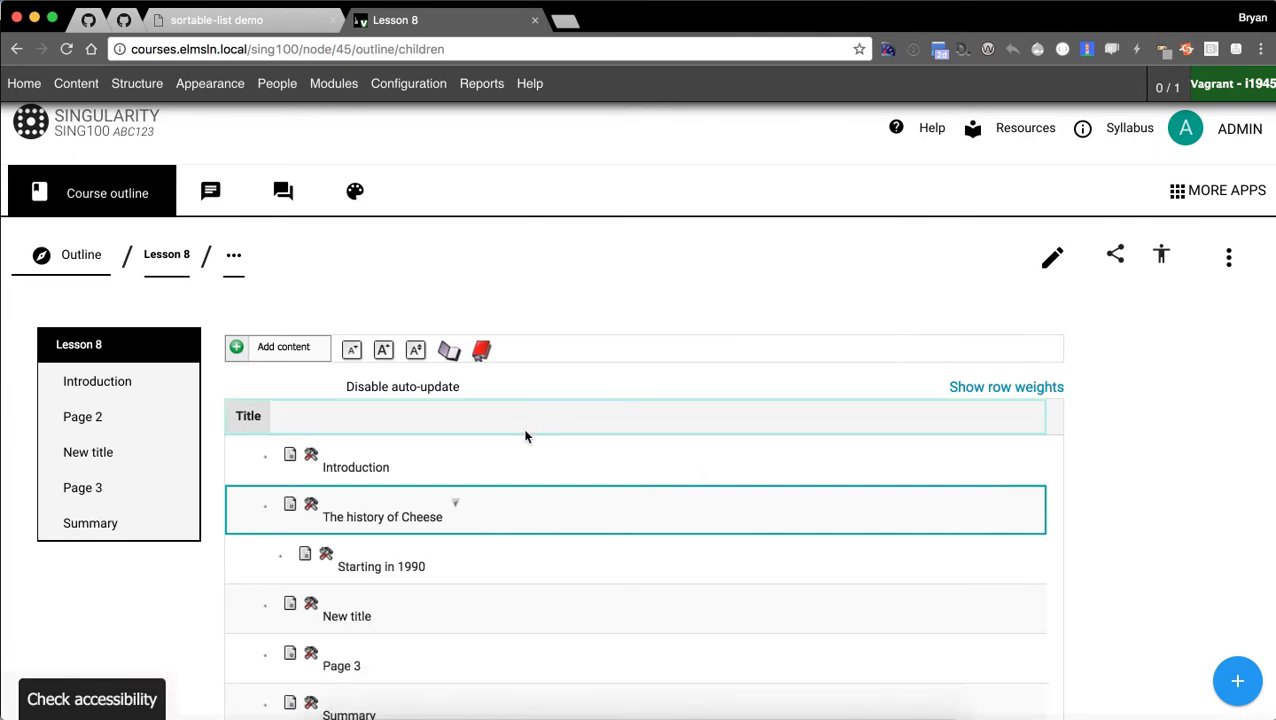
click(318, 488)
click(385, 272)
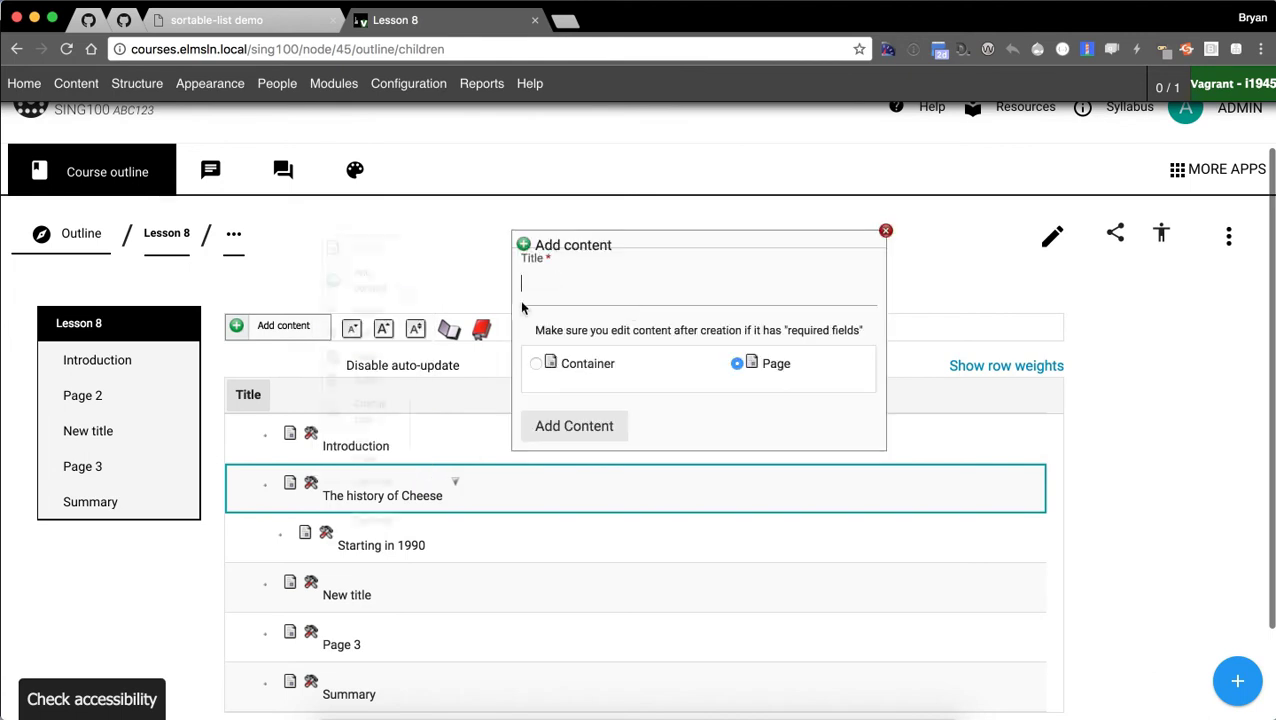
text(Another )
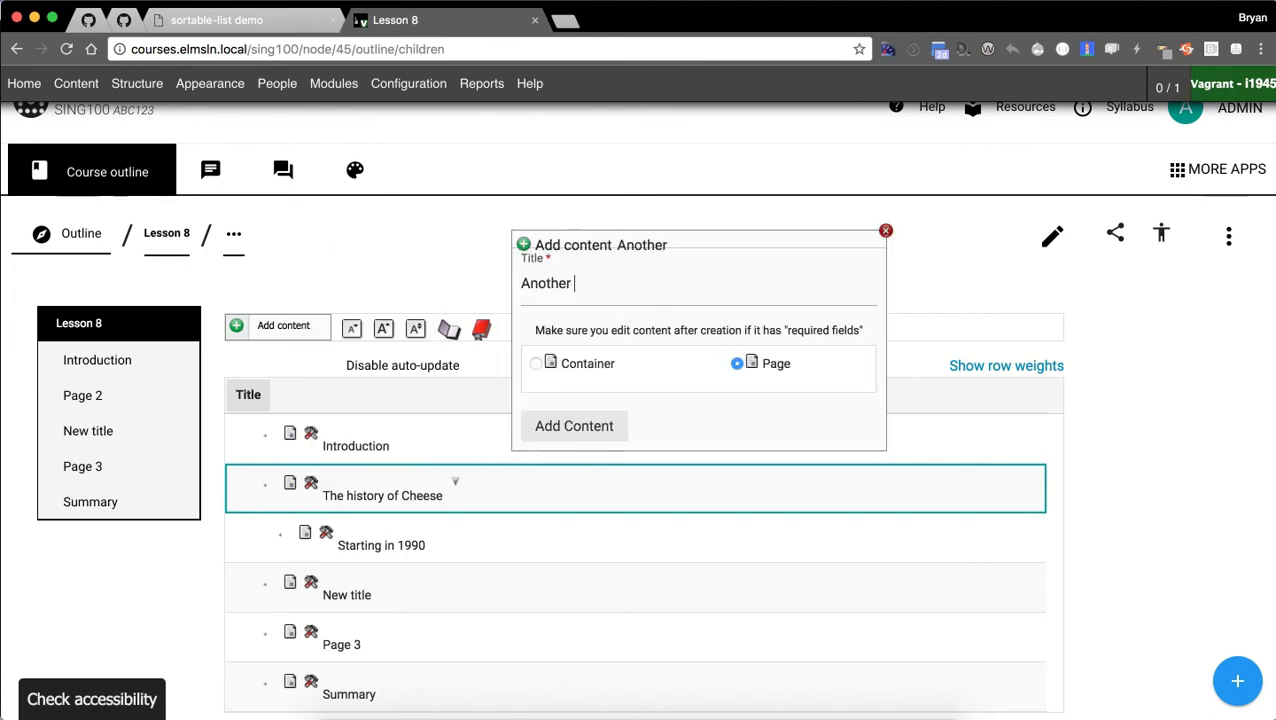
text(thing happened in cheese)
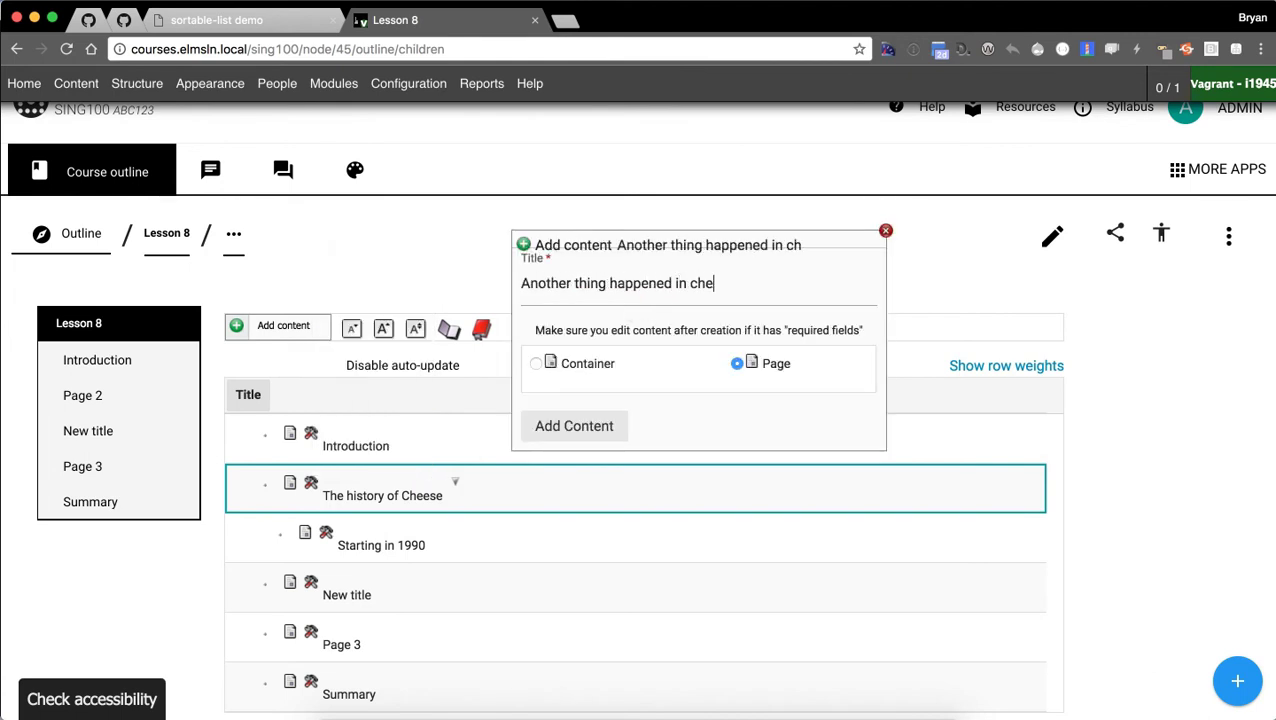
click(574, 425)
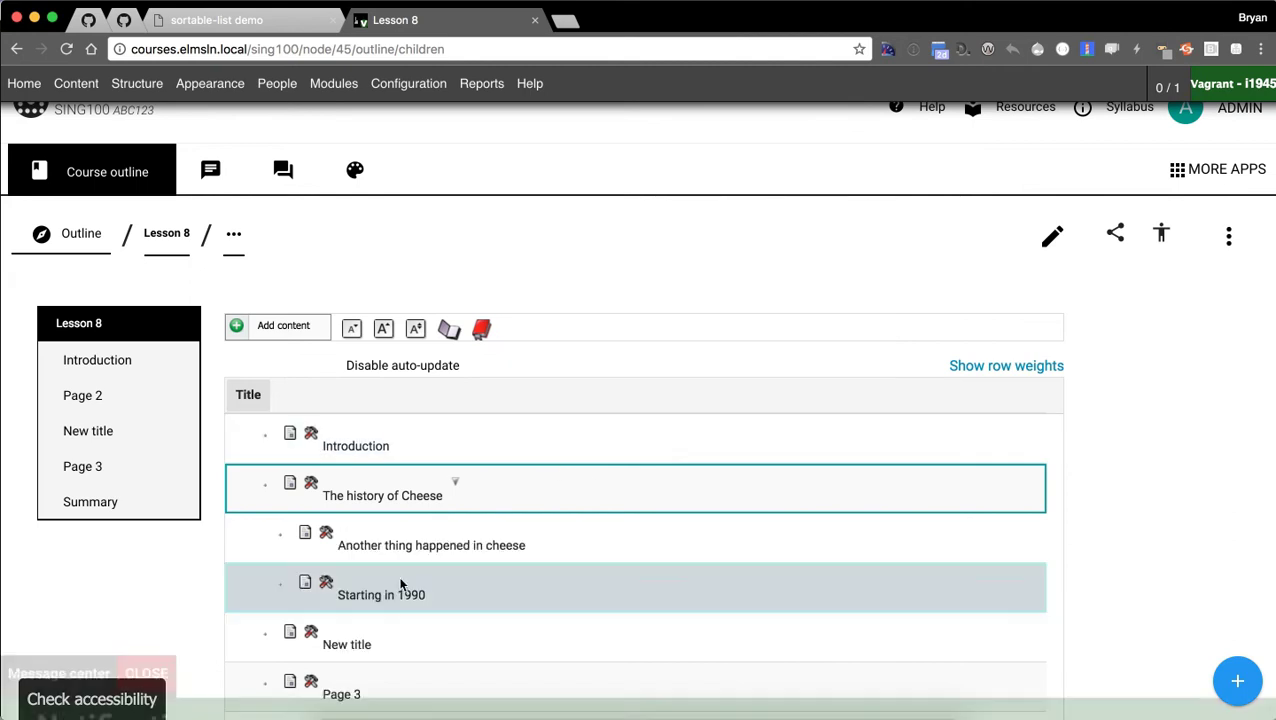
Drag 'Starting in 1990' above 'Another thing happened in cheese' in the outline.
scroll(370, 561, down, 1)
drag(276, 508, 272, 473)
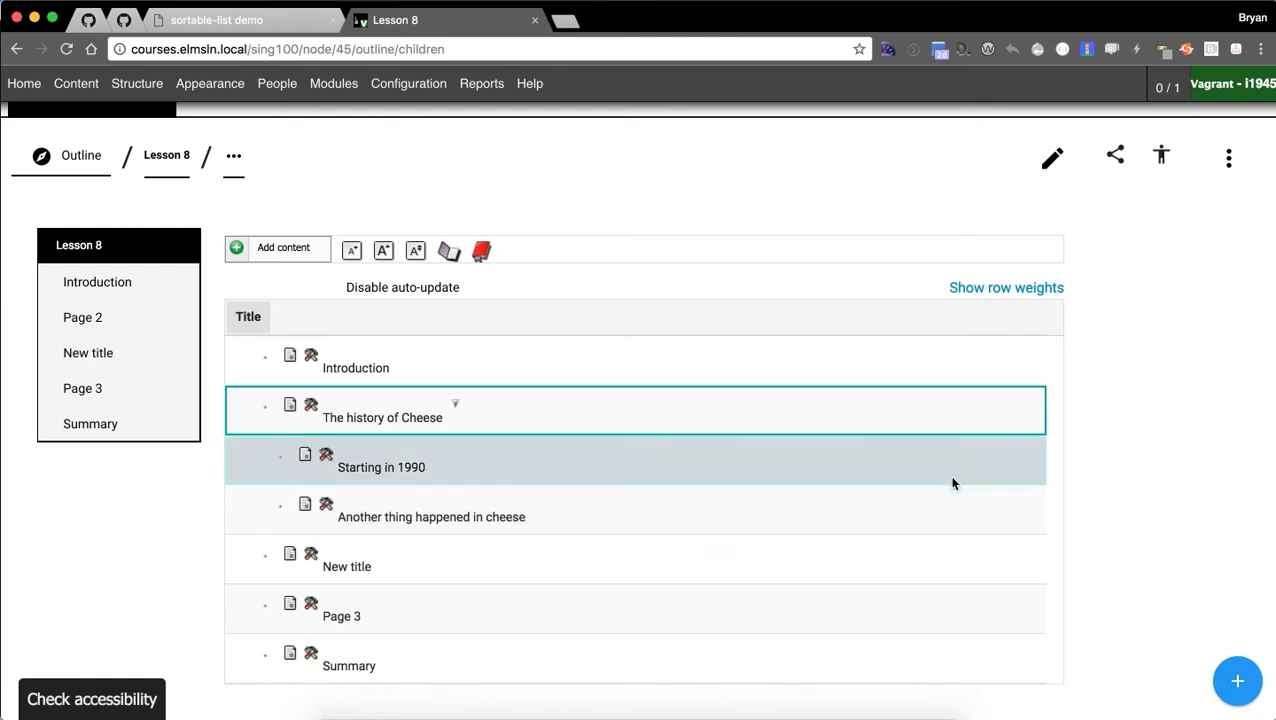
scroll(1127, 395, up, 1)
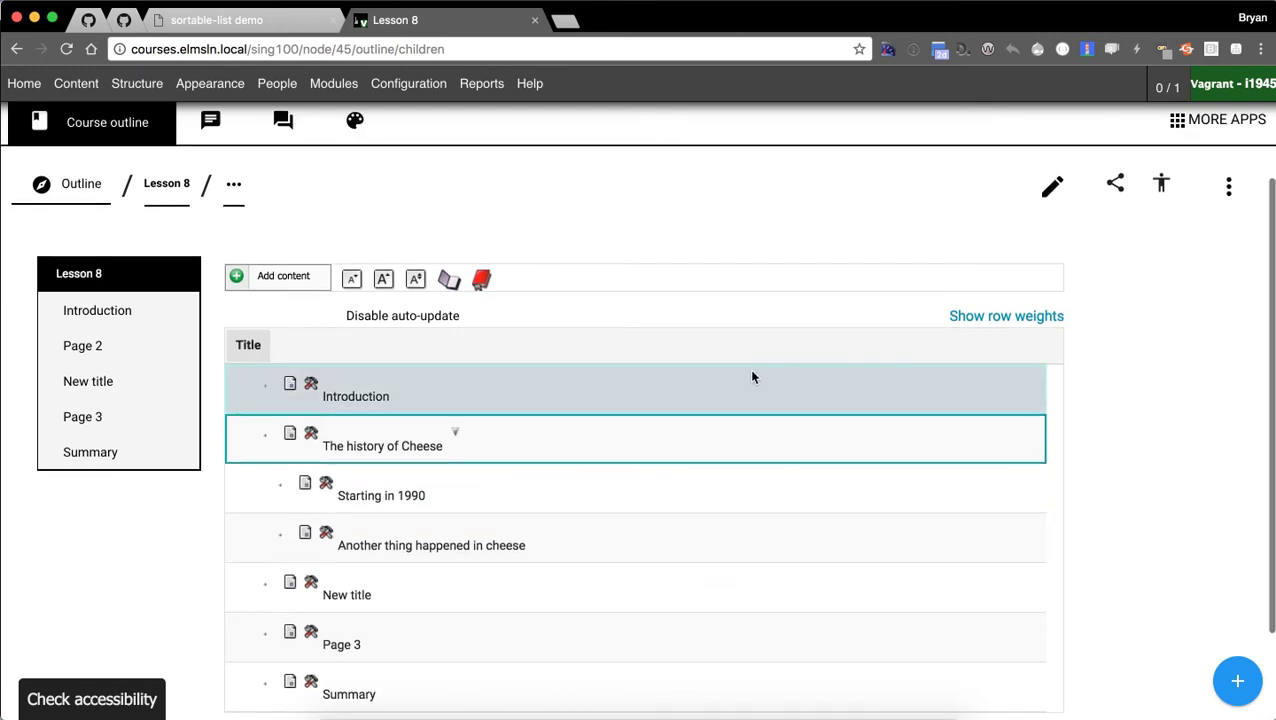
Go through Introduction and The history of Cheese to Starting in 1990, then open its operations menu.
click(110, 312)
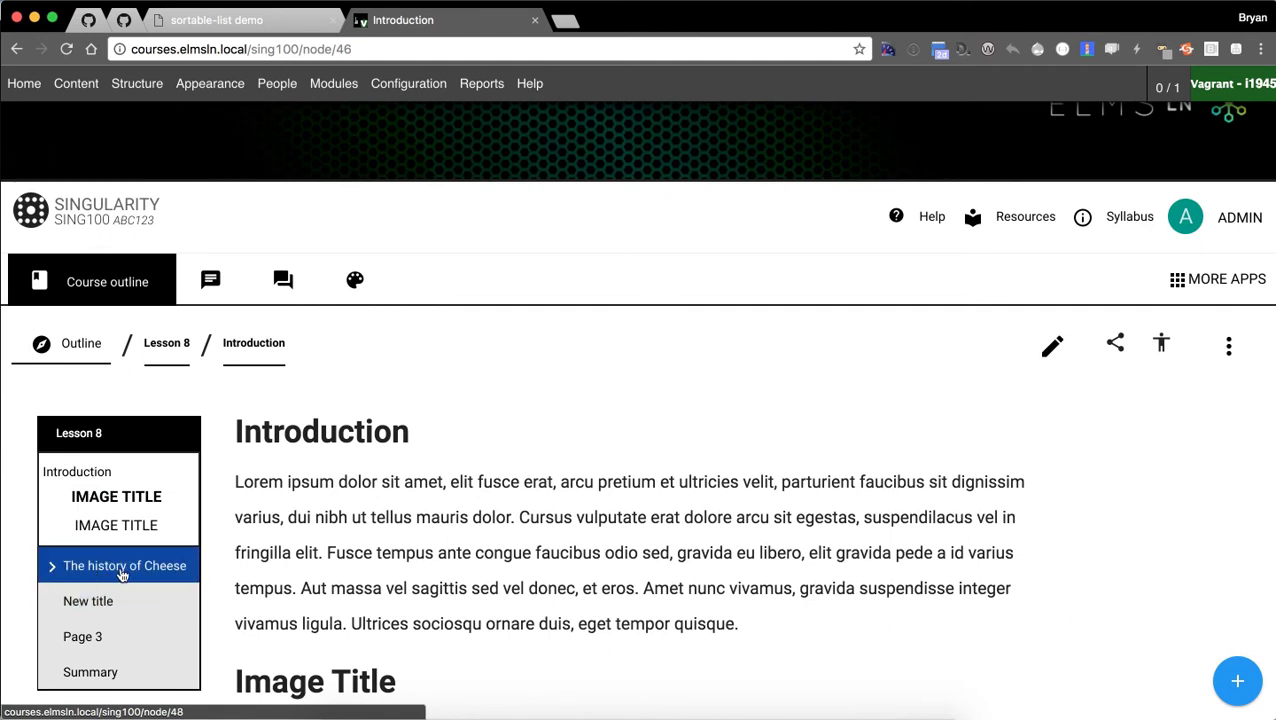
click(126, 575)
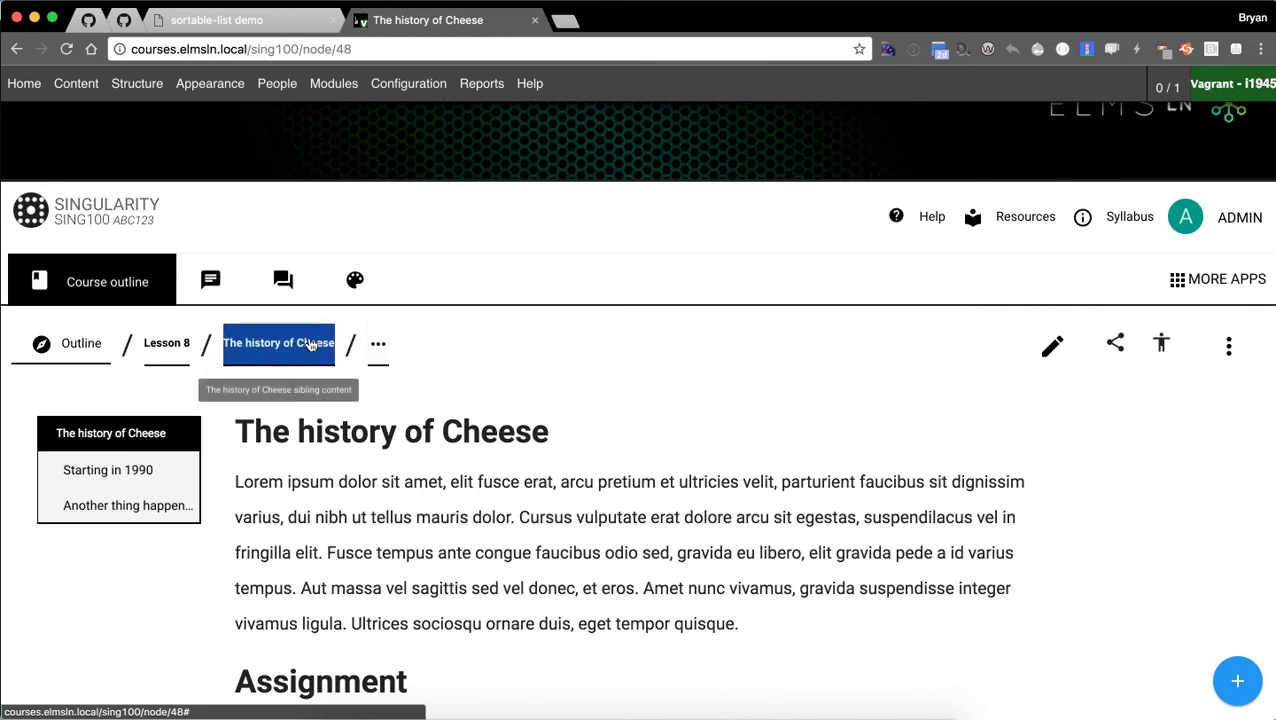
click(378, 343)
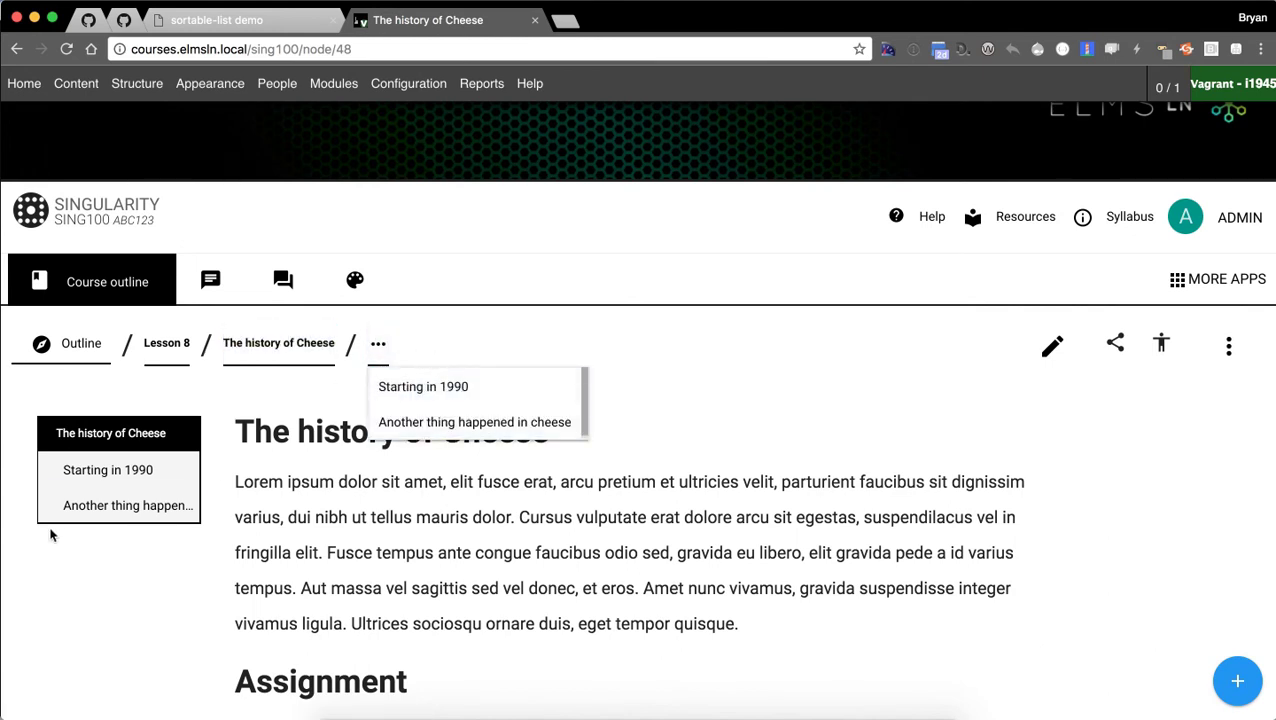
click(148, 513)
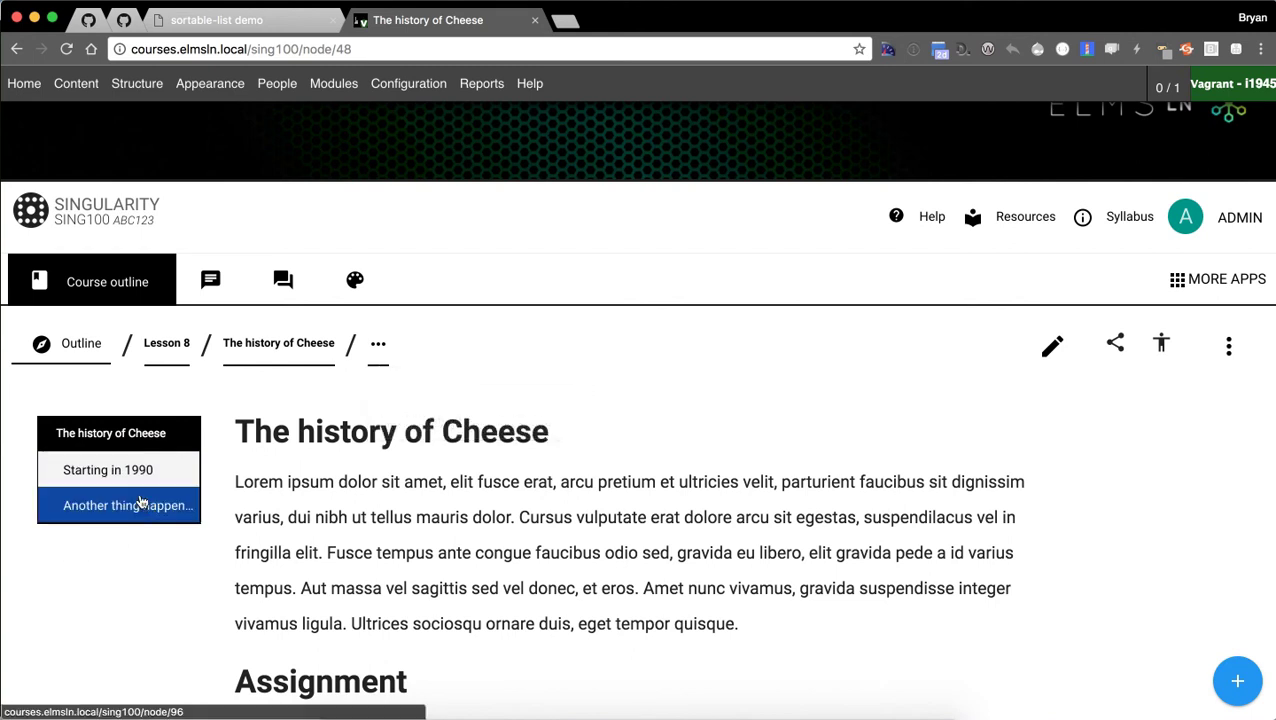
click(134, 476)
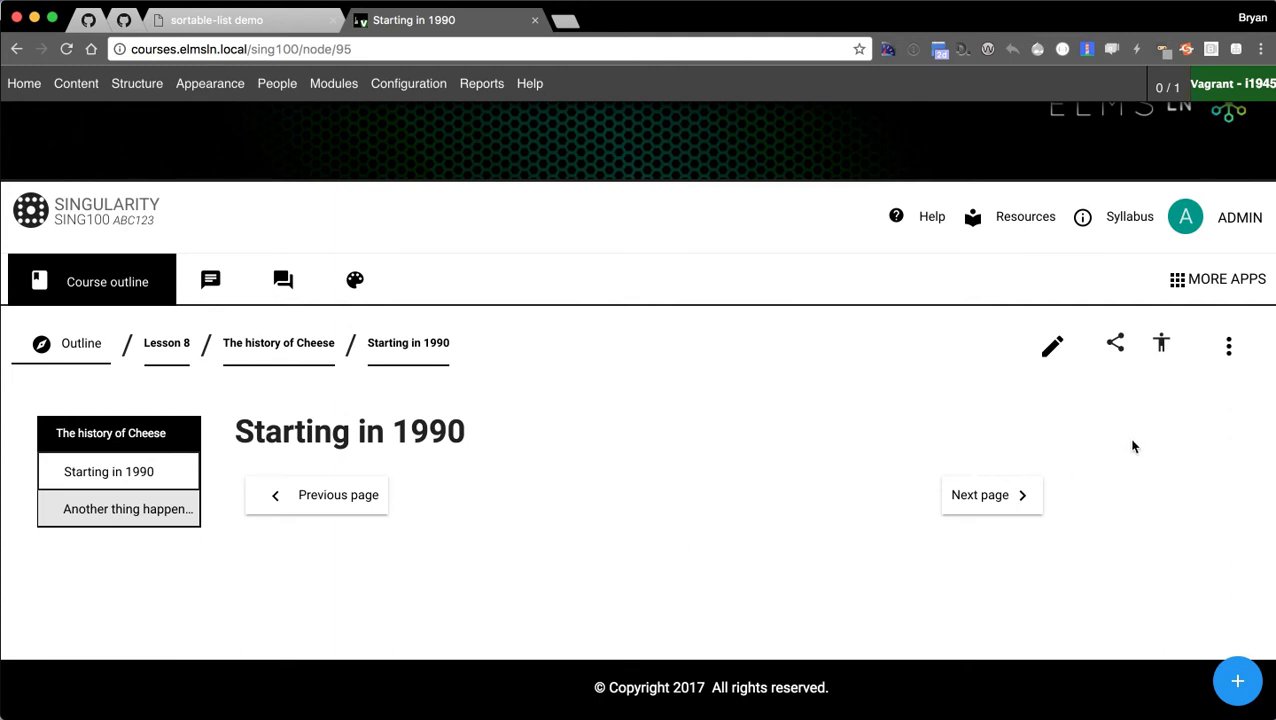
click(1228, 368)
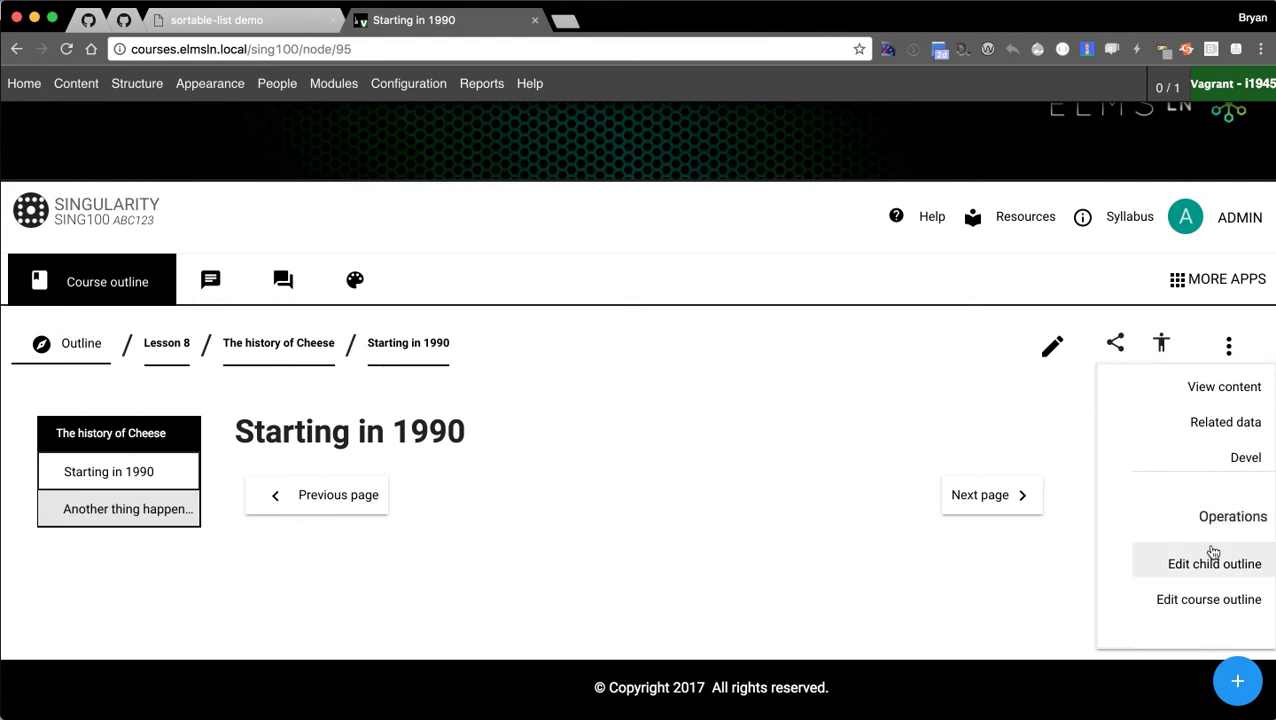
In the course outline editor, move Lesson 2 above Lesson 1.
click(1195, 599)
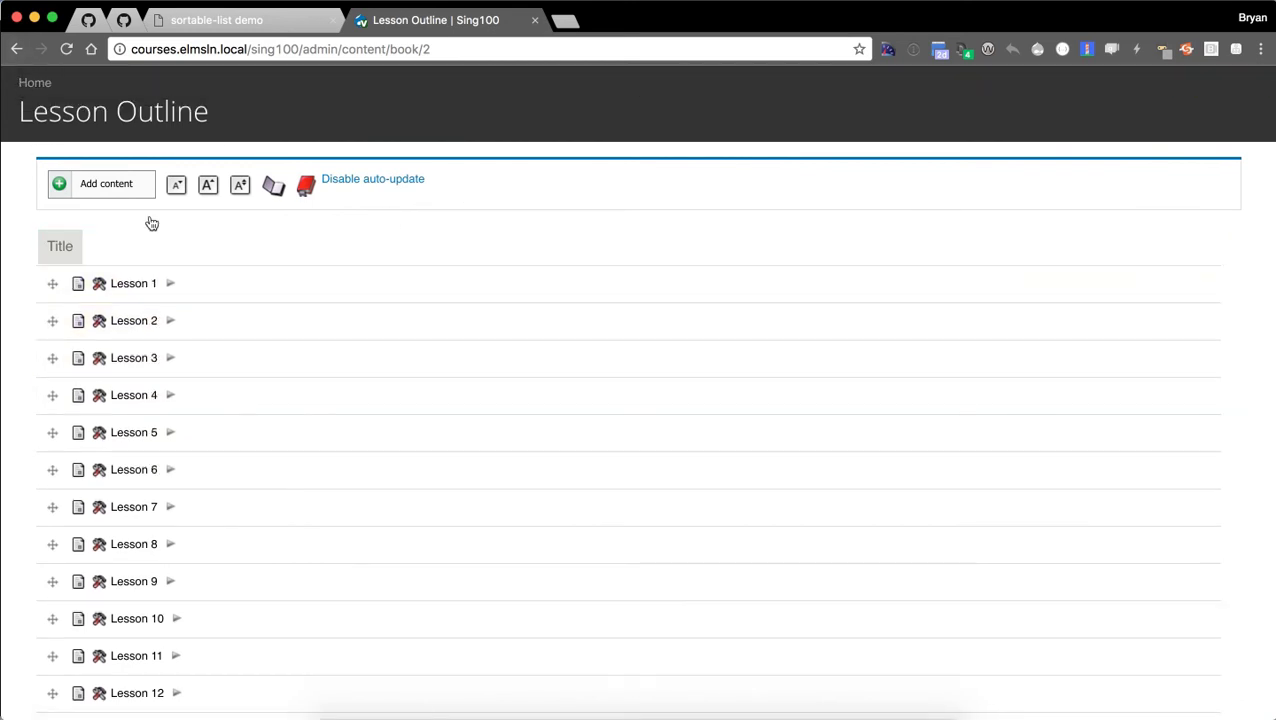
scroll(23, 288, down, 3)
scroll(28, 604, up, 2)
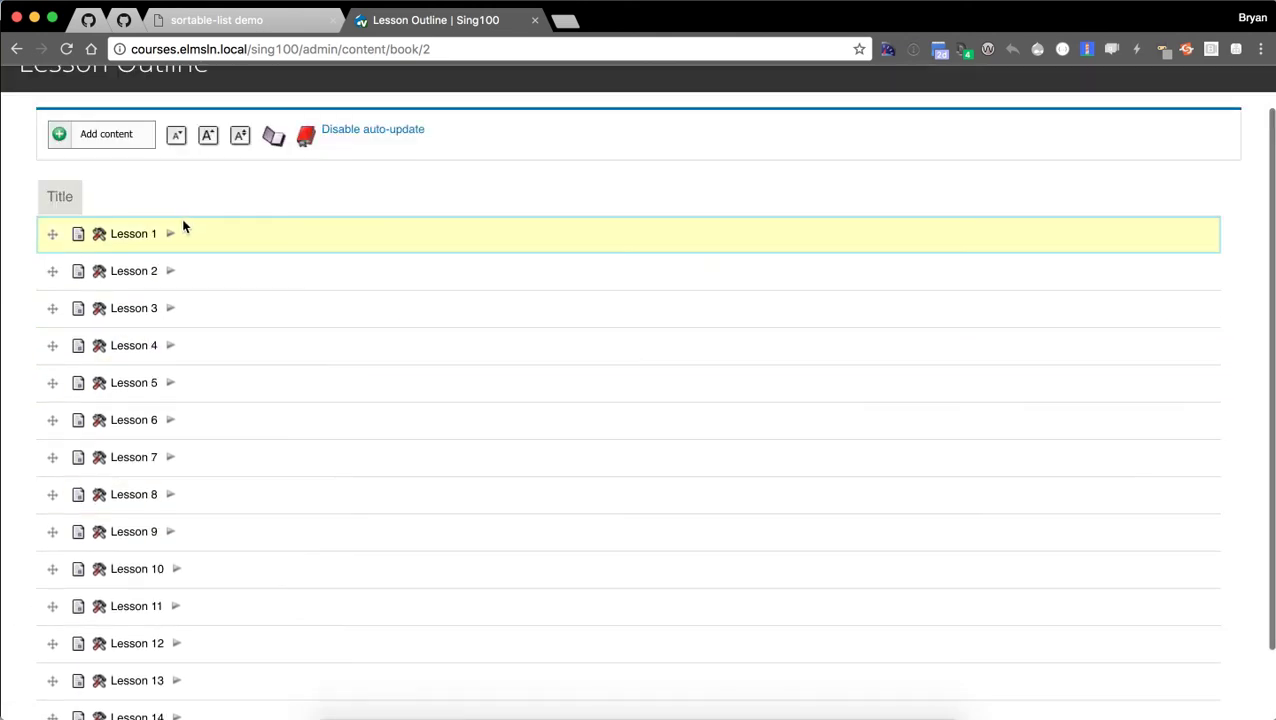
drag(46, 270, 43, 251)
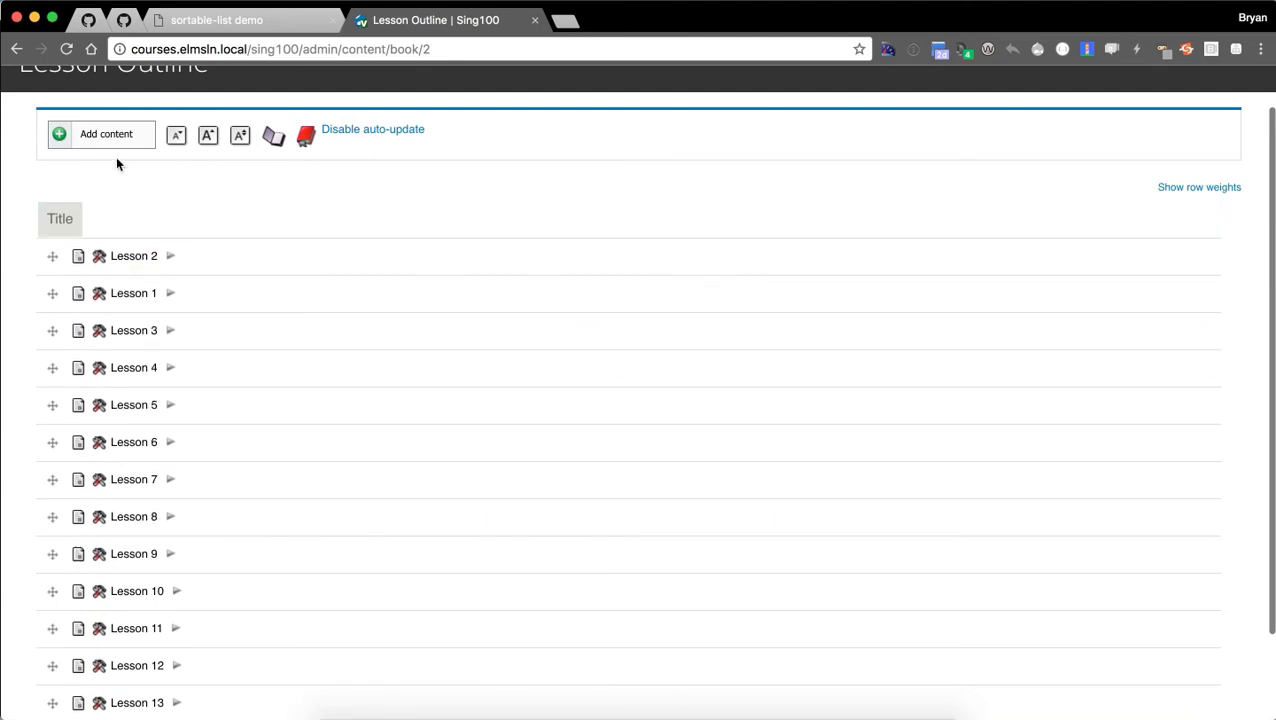
Expand both lessons and nest Lesson 1's Introduction under Lesson 2's Introduction.
click(167, 258)
click(170, 256)
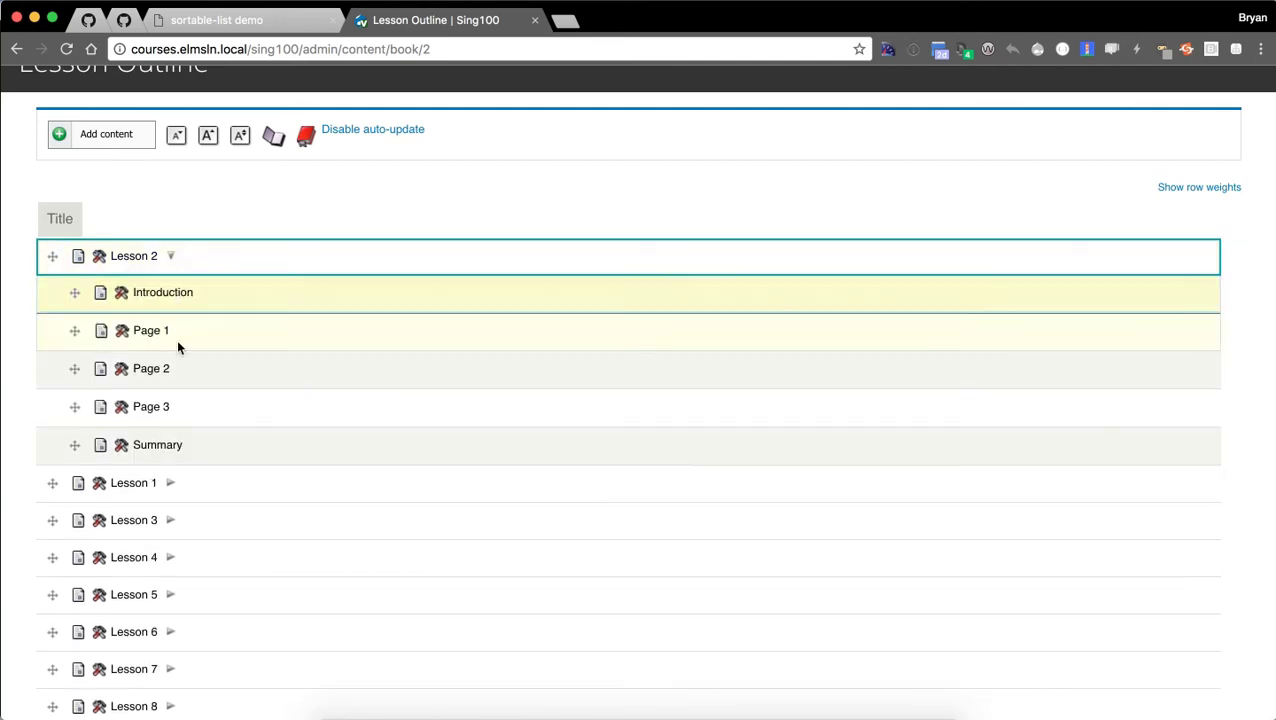
click(170, 484)
drag(71, 521, 100, 331)
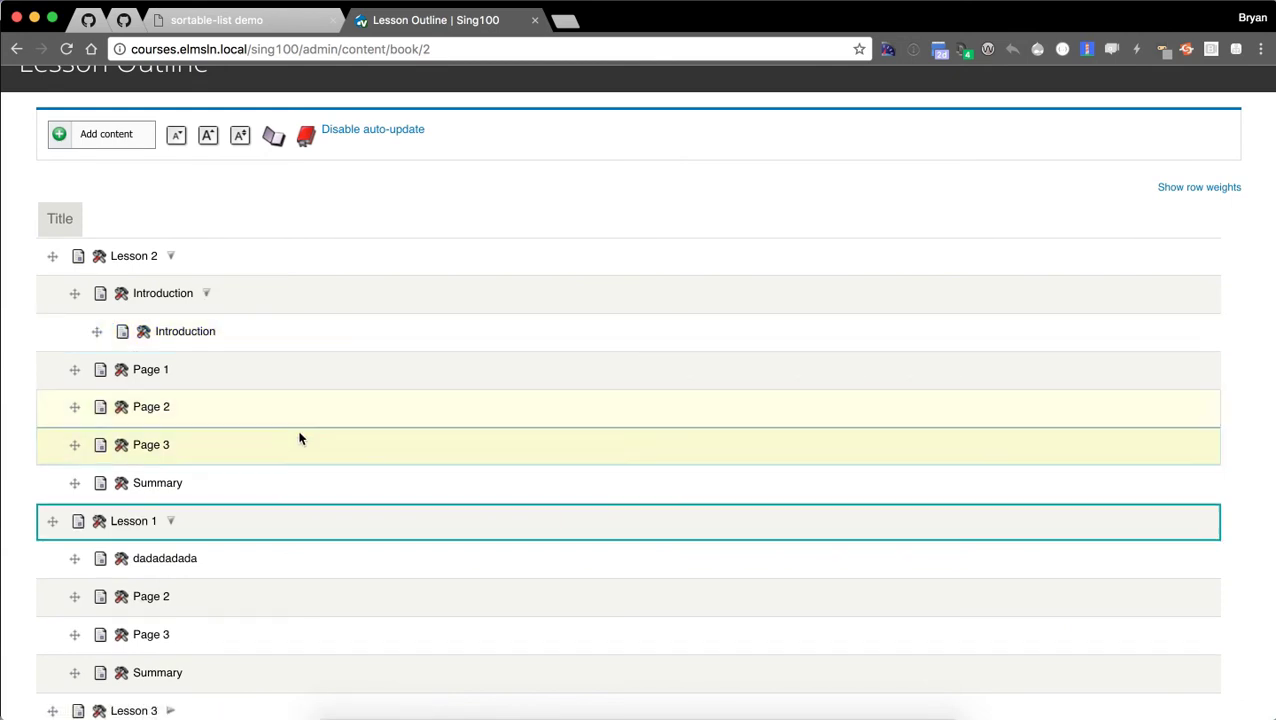
scroll(470, 210, up, 1)
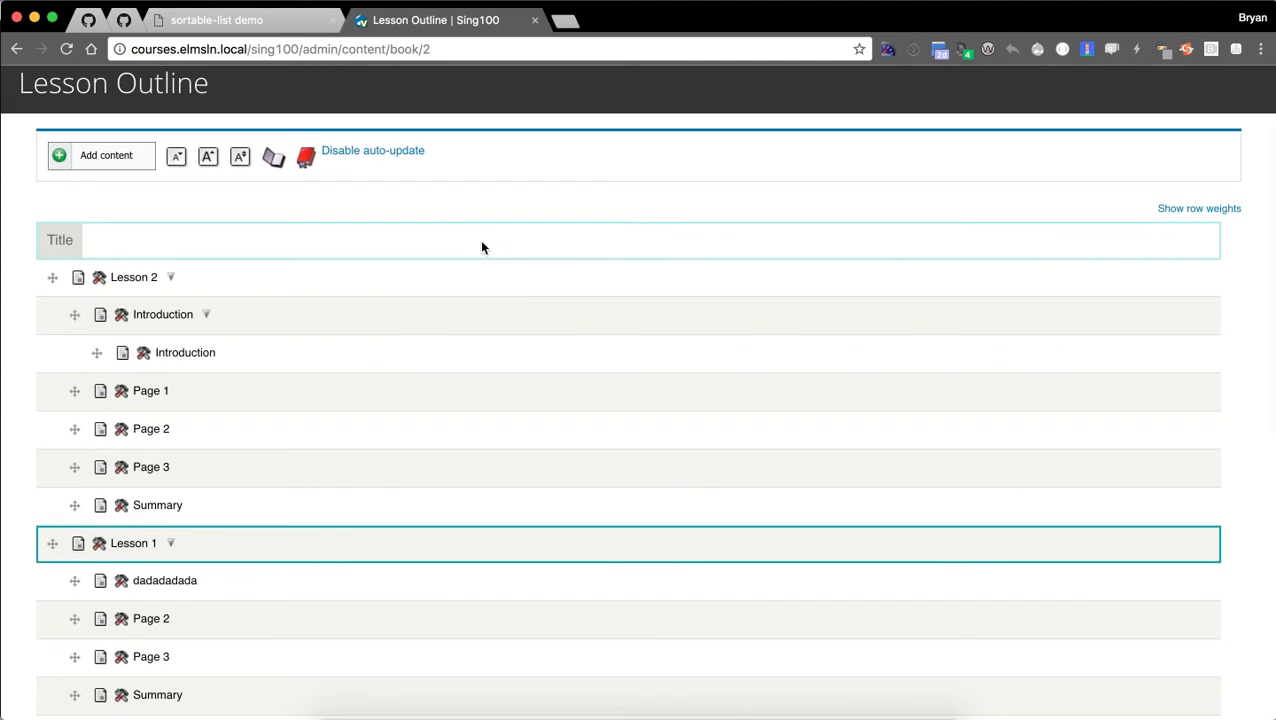
scroll(478, 241, up, 1)
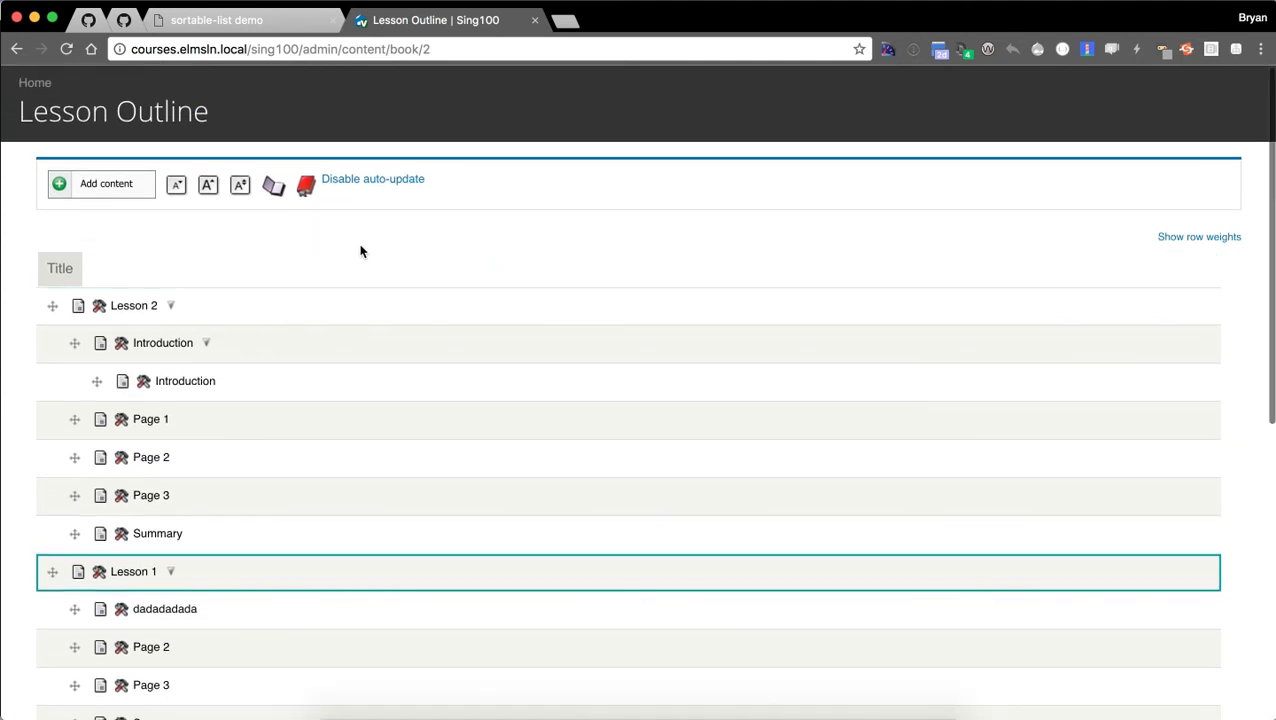
Collapse the outline to top-level lessons and dismiss Lesson 2's action menu.
click(305, 190)
click(270, 192)
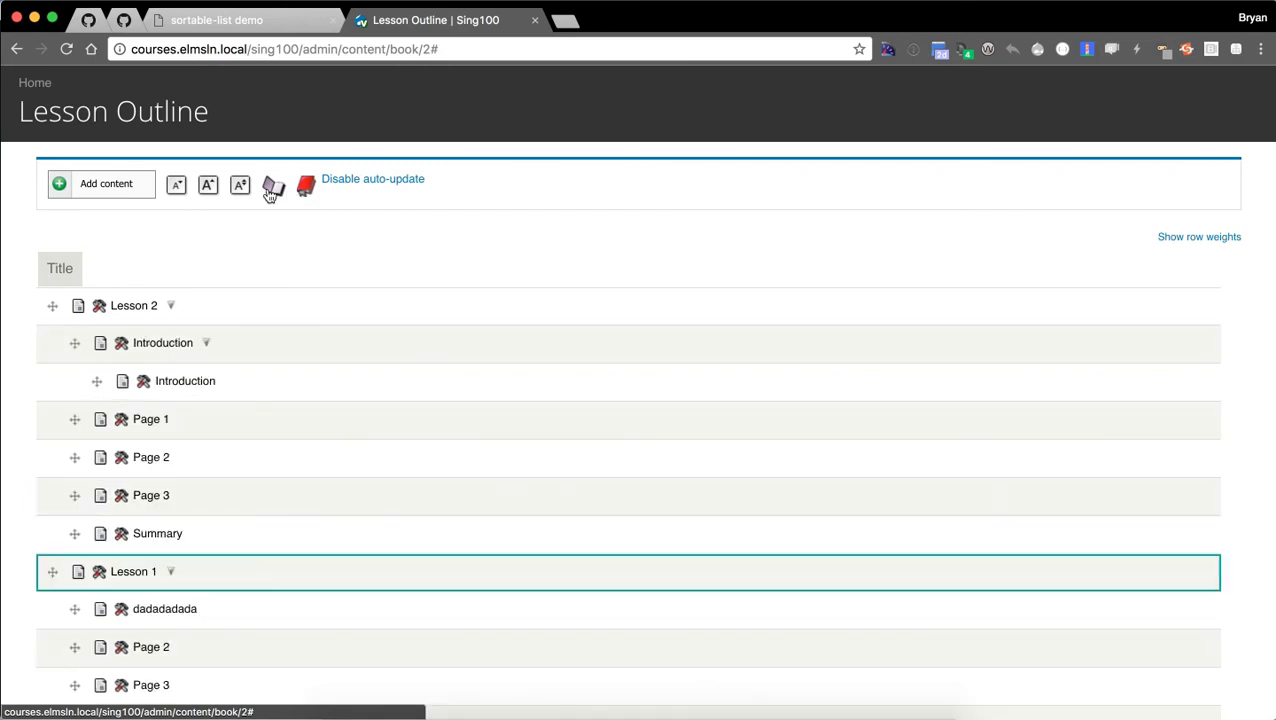
click(305, 190)
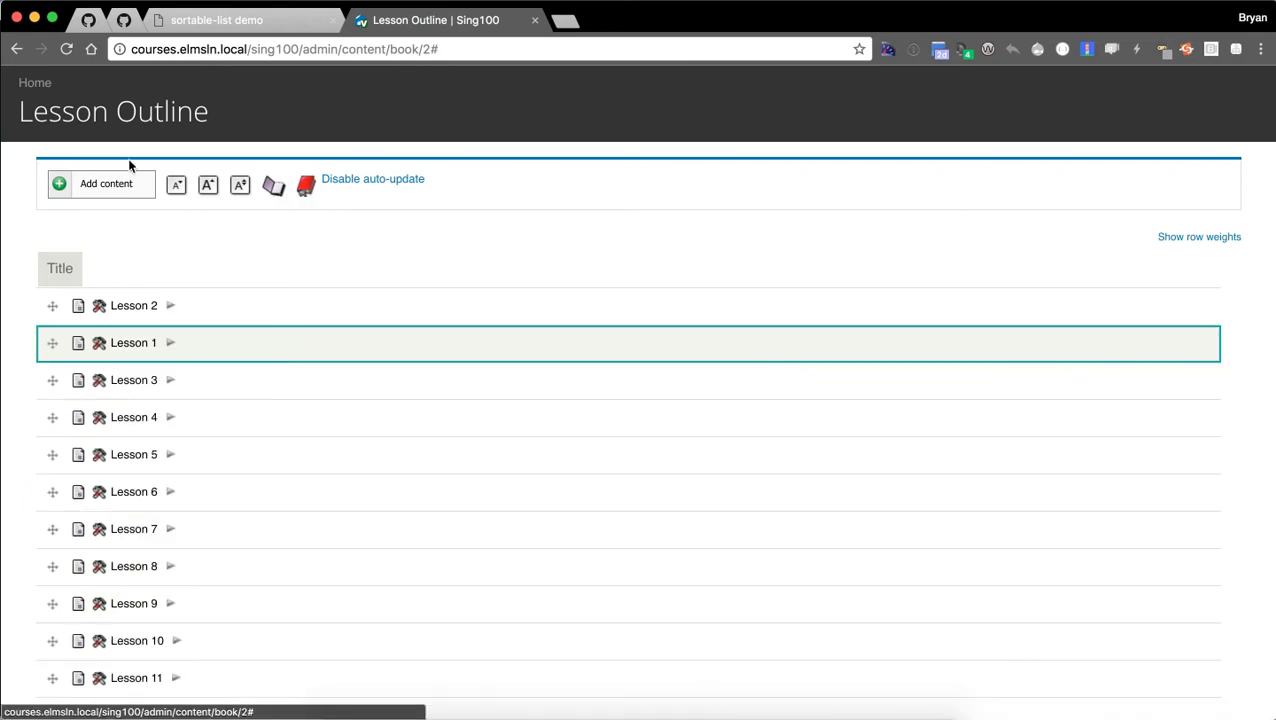
click(99, 305)
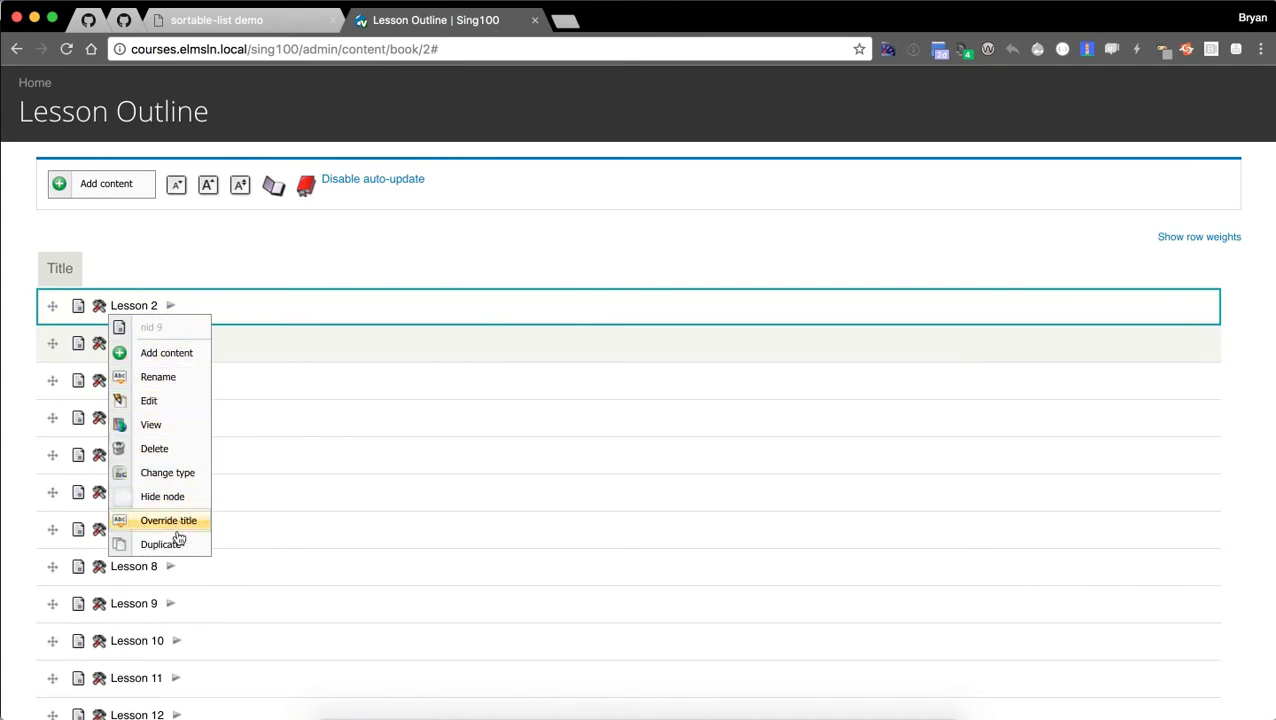
click(511, 219)
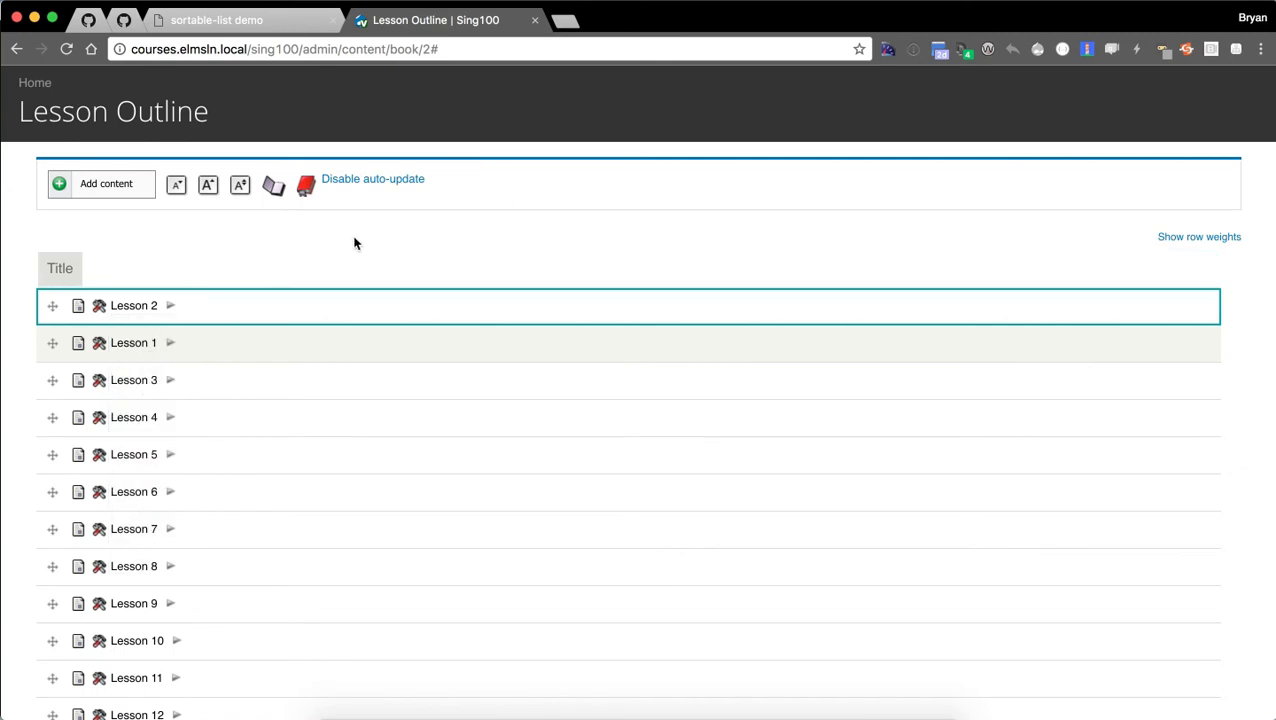
Duplicate Lesson 2 with all its pages, titled 'Lesson 2- dup'.
right_click(105, 311)
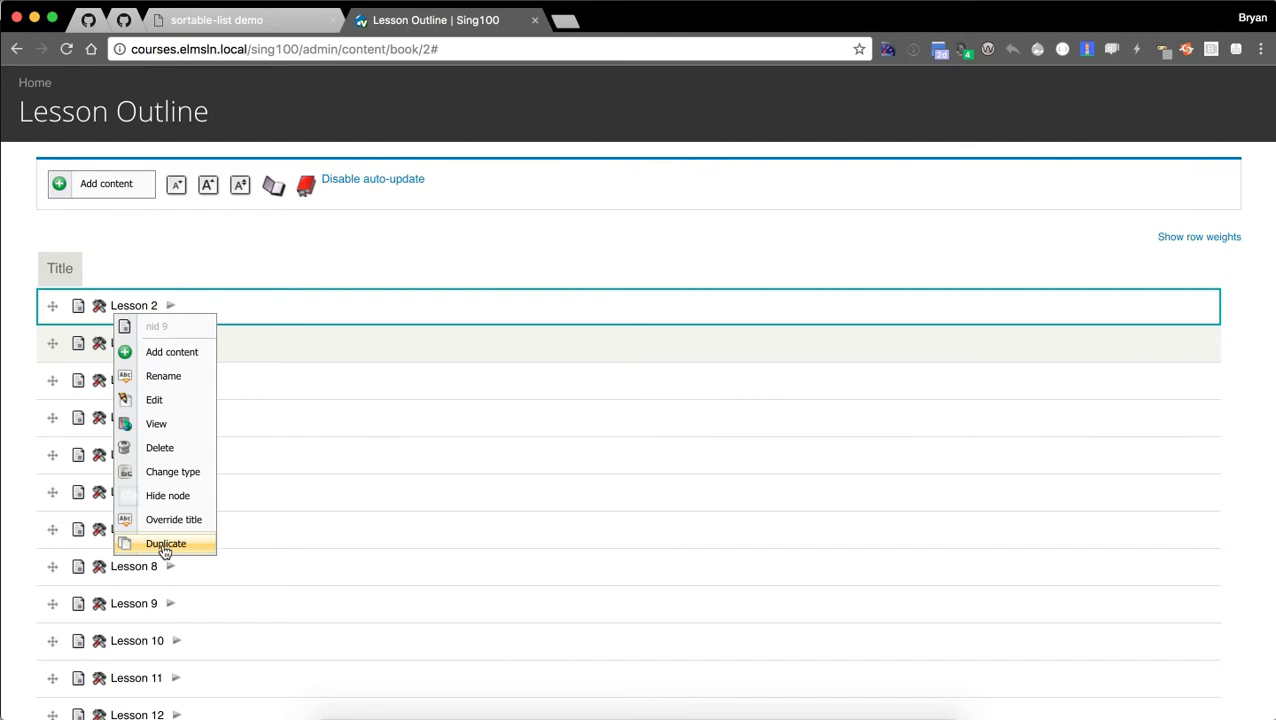
click(165, 544)
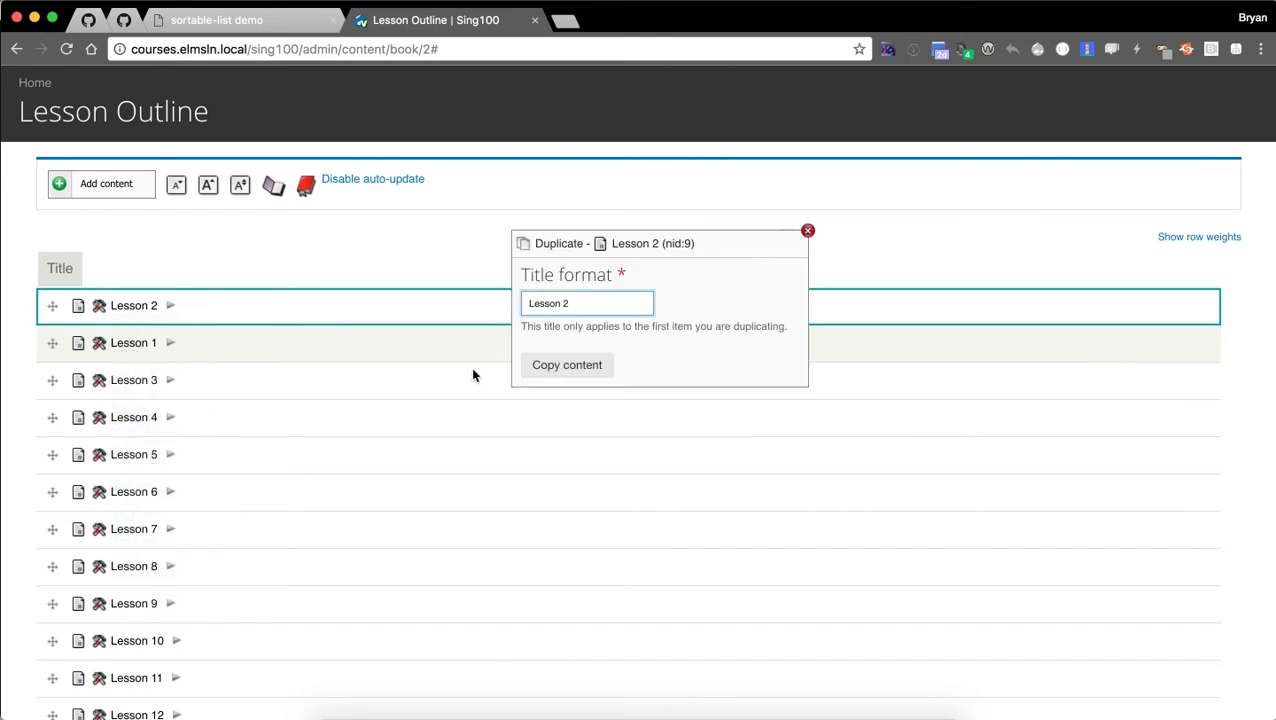
text(- dup)
click(565, 366)
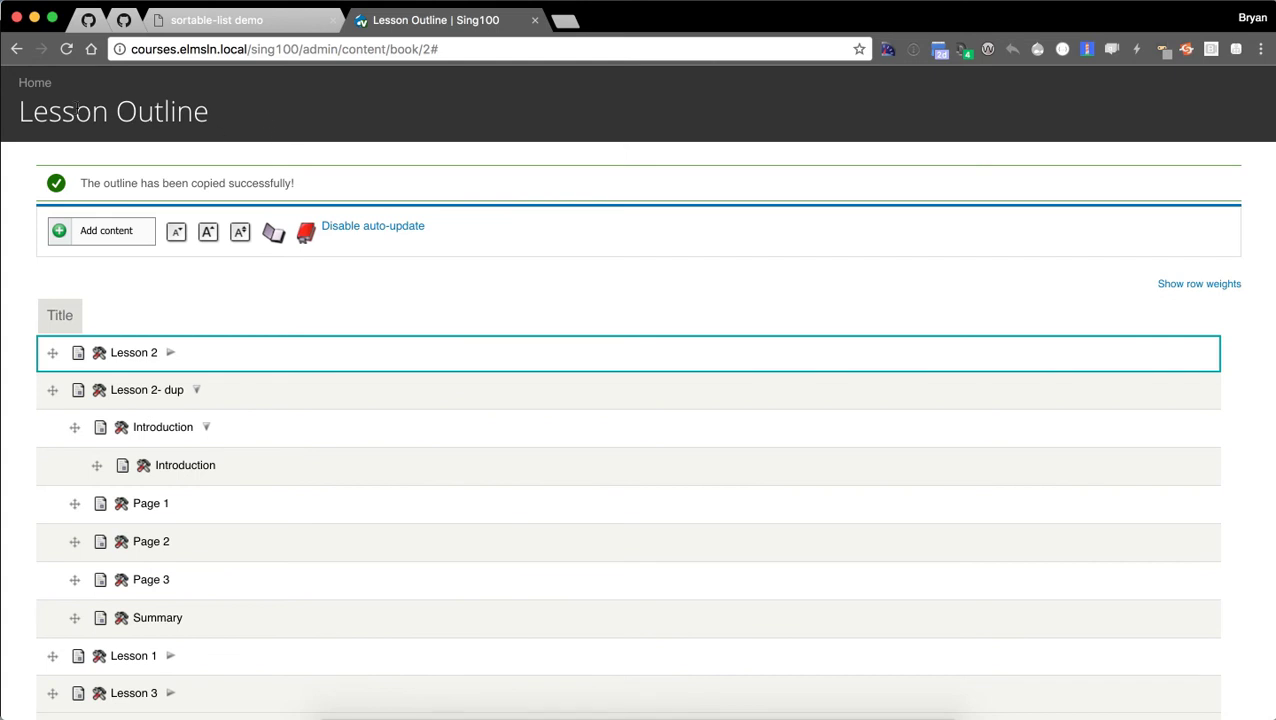
From the course home outline, open Lesson 2 and switch it to edit mode.
click(27, 85)
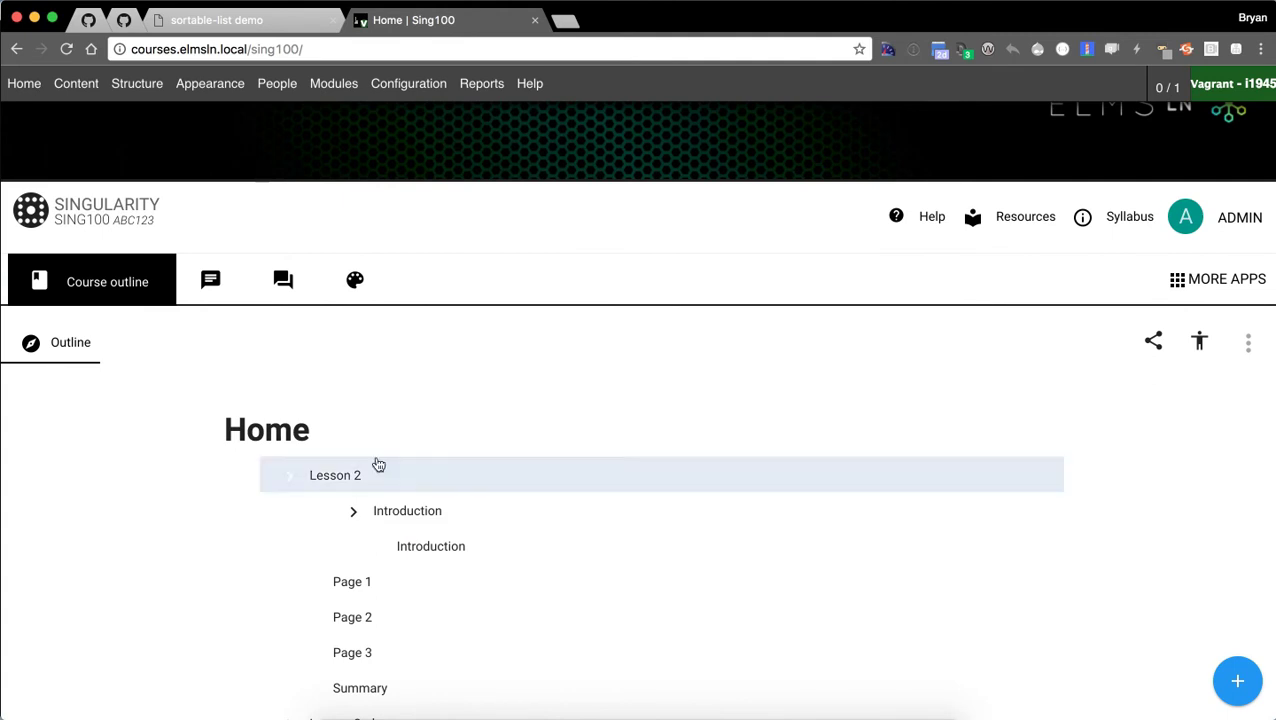
click(385, 478)
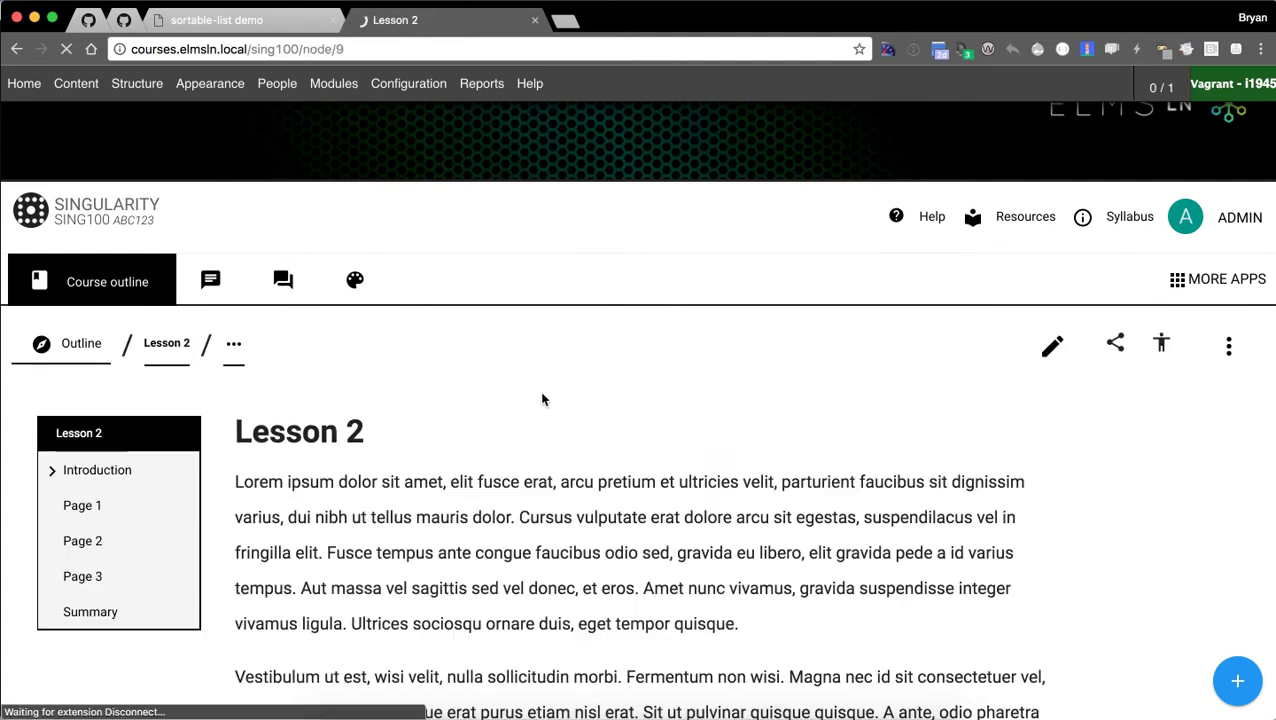
click(1045, 348)
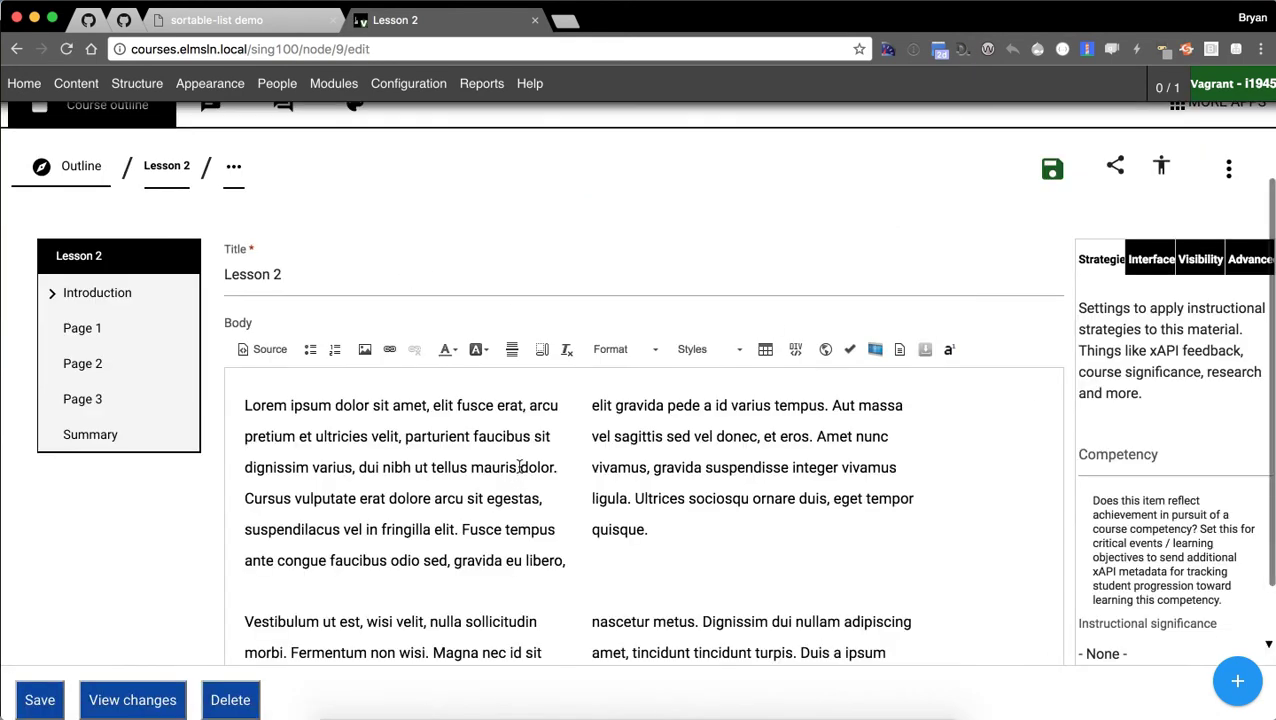
Break the opening paragraph at 'nibh' and insert the Line header template between the halves.
click(389, 458)
key(Return)
key(Return)
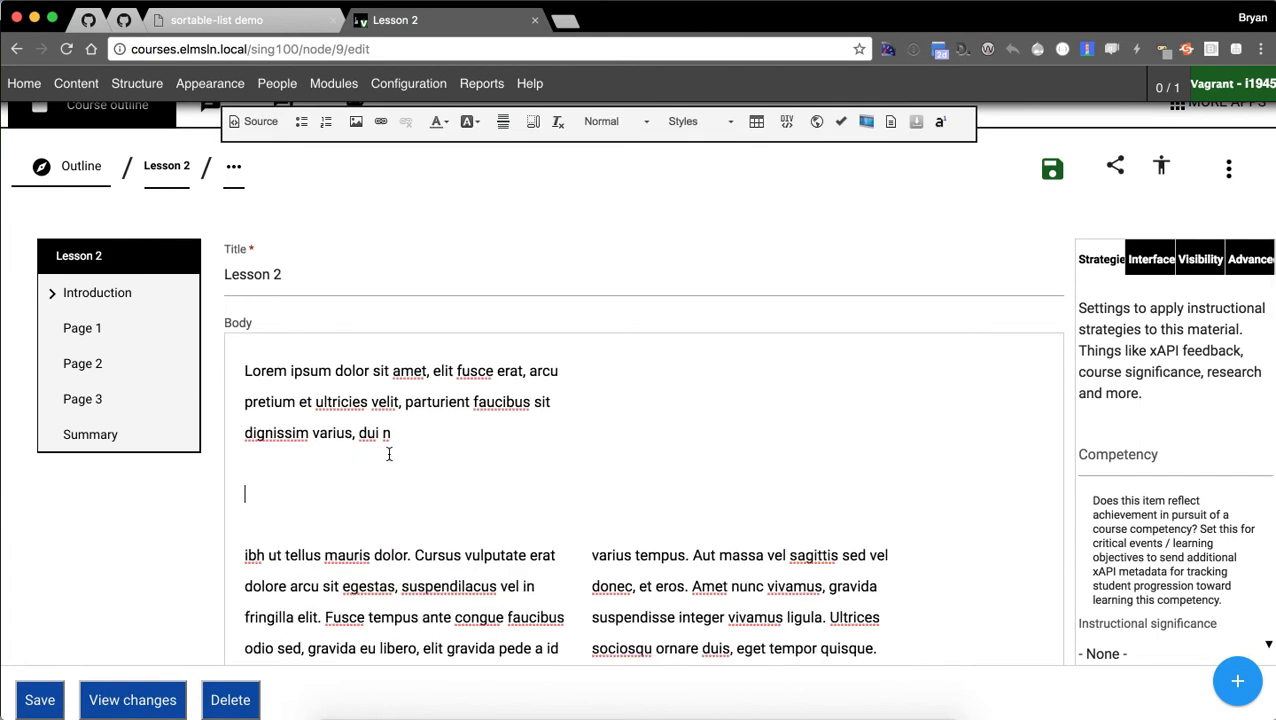
click(891, 122)
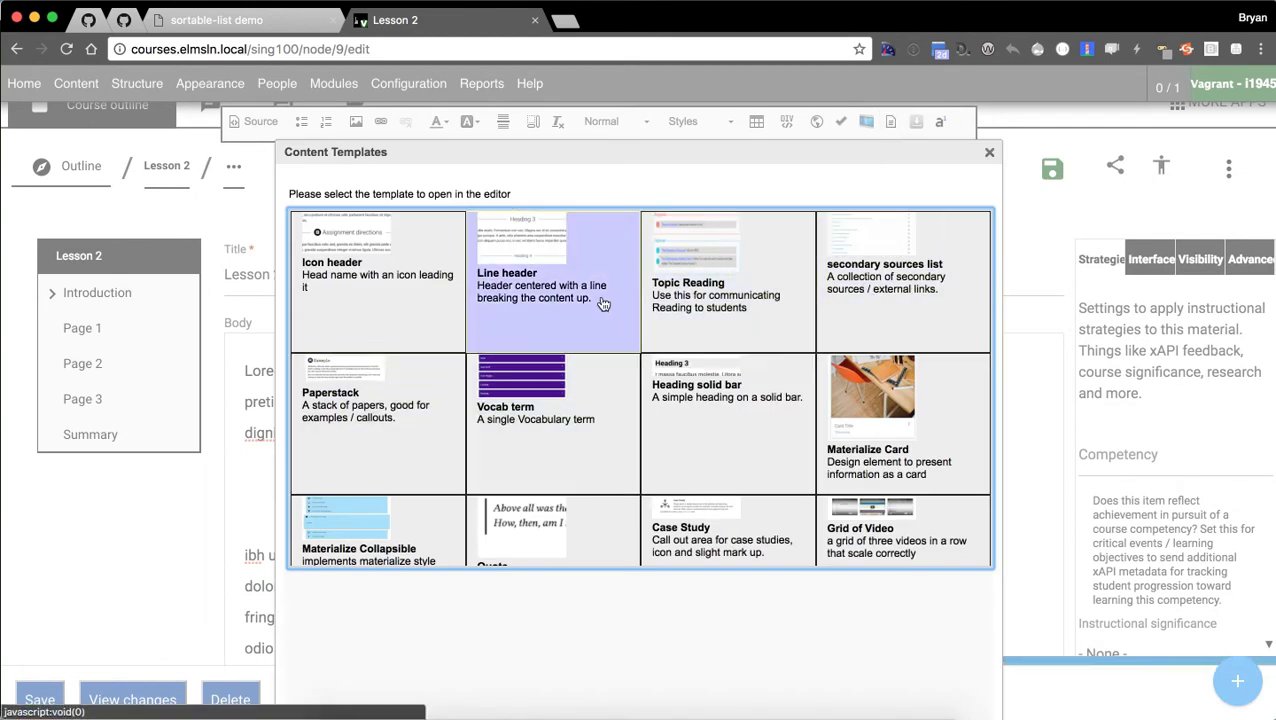
scroll(407, 381, down, 4)
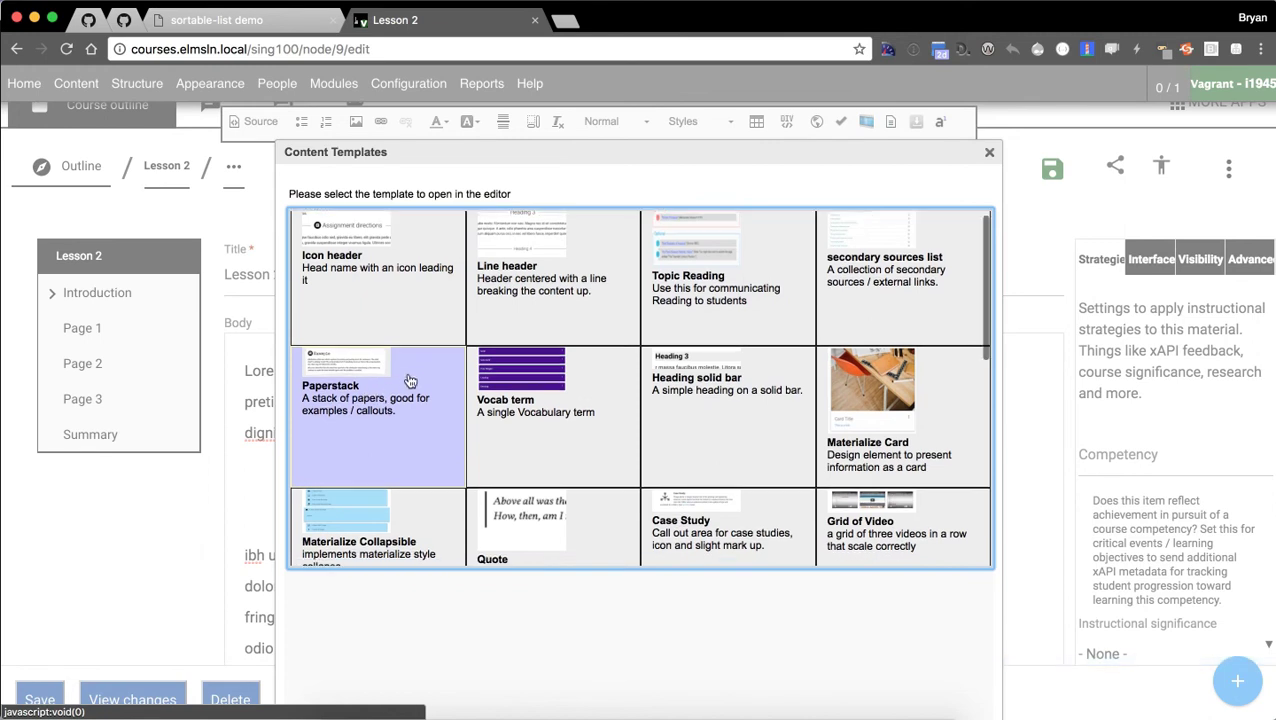
scroll(621, 433, down, 2)
scroll(666, 433, up, 5)
scroll(600, 385, up, 3)
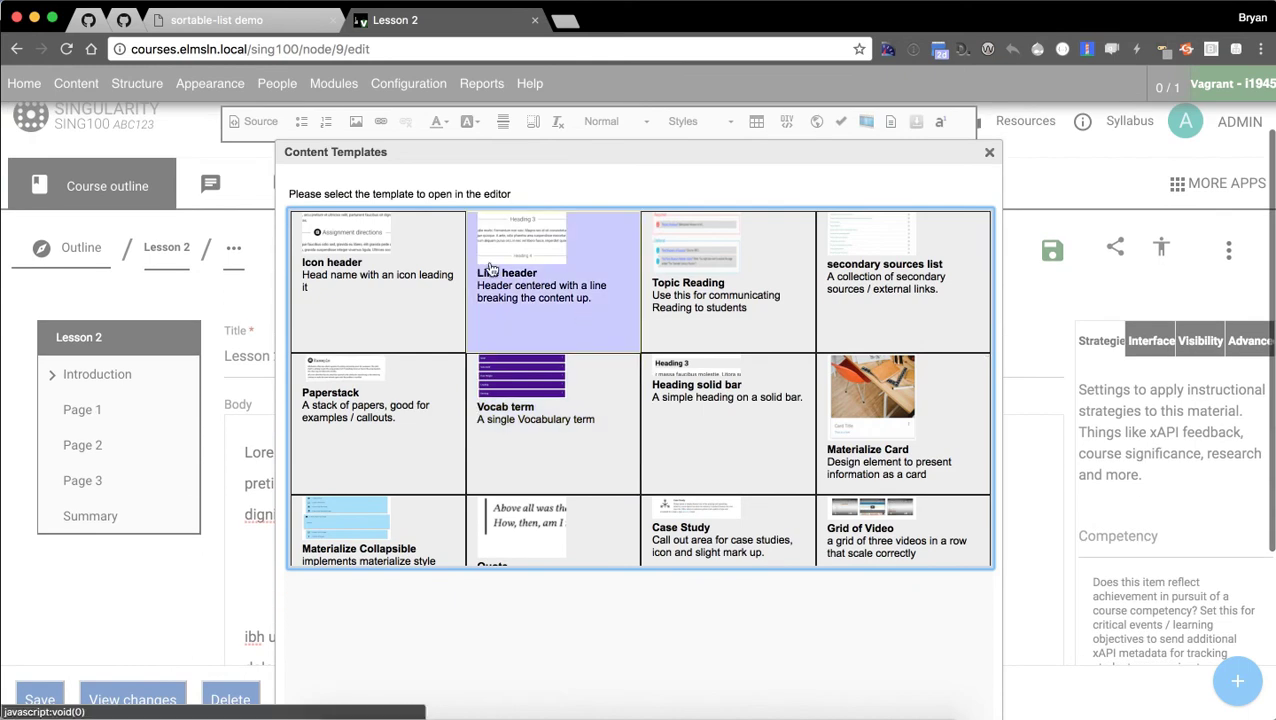
click(555, 268)
scroll(433, 592, down, 5)
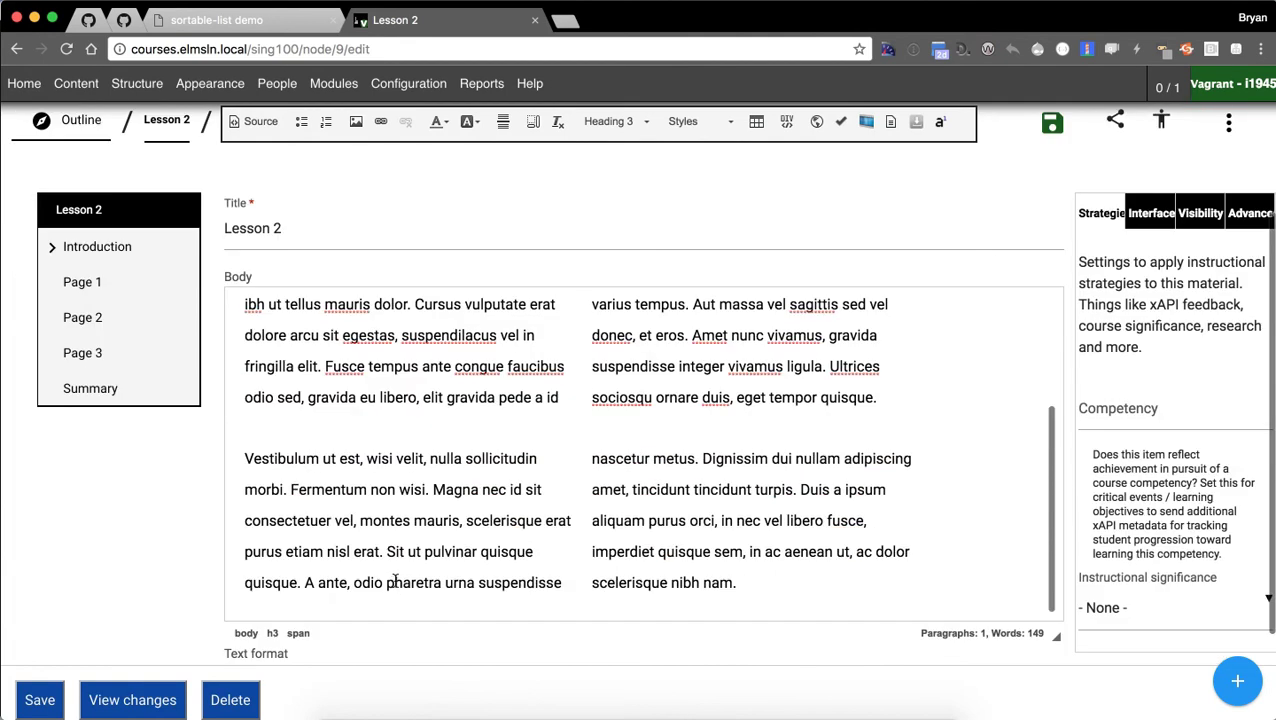
Add an empty paragraph and insert the Topic Reading template into Lesson 2.
scroll(395, 560, up, 3)
click(385, 430)
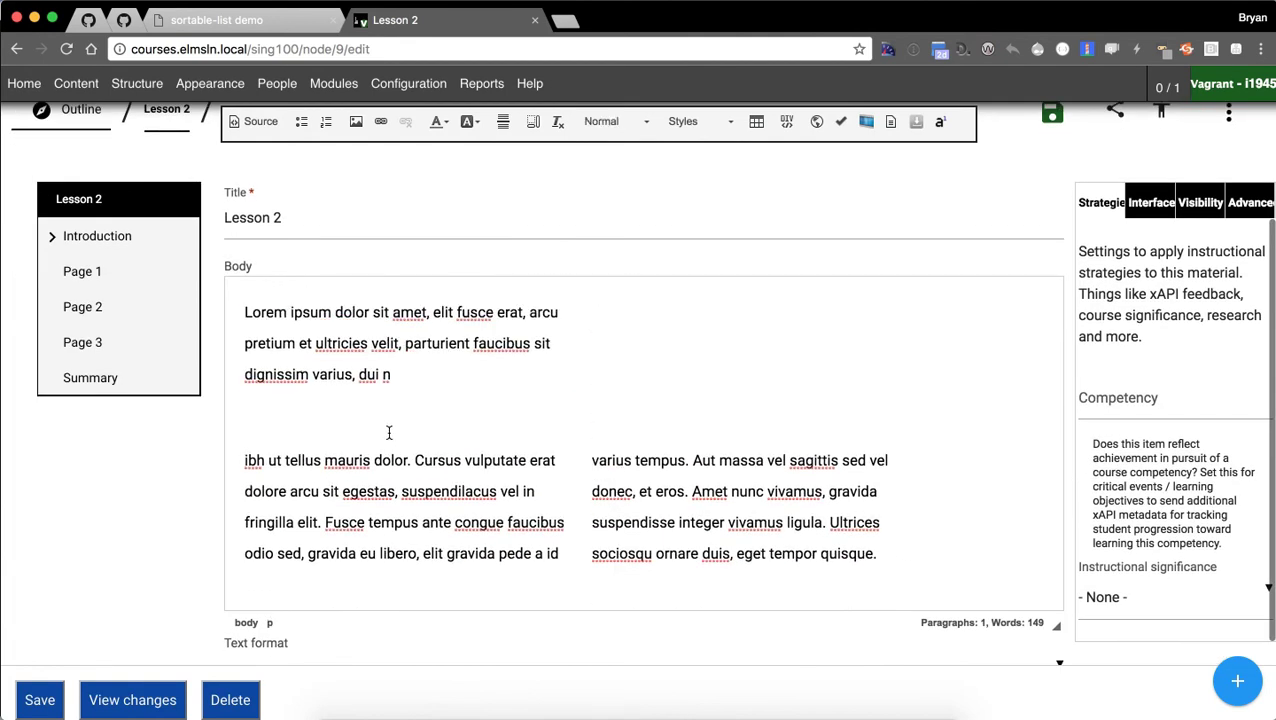
key(Return)
click(866, 121)
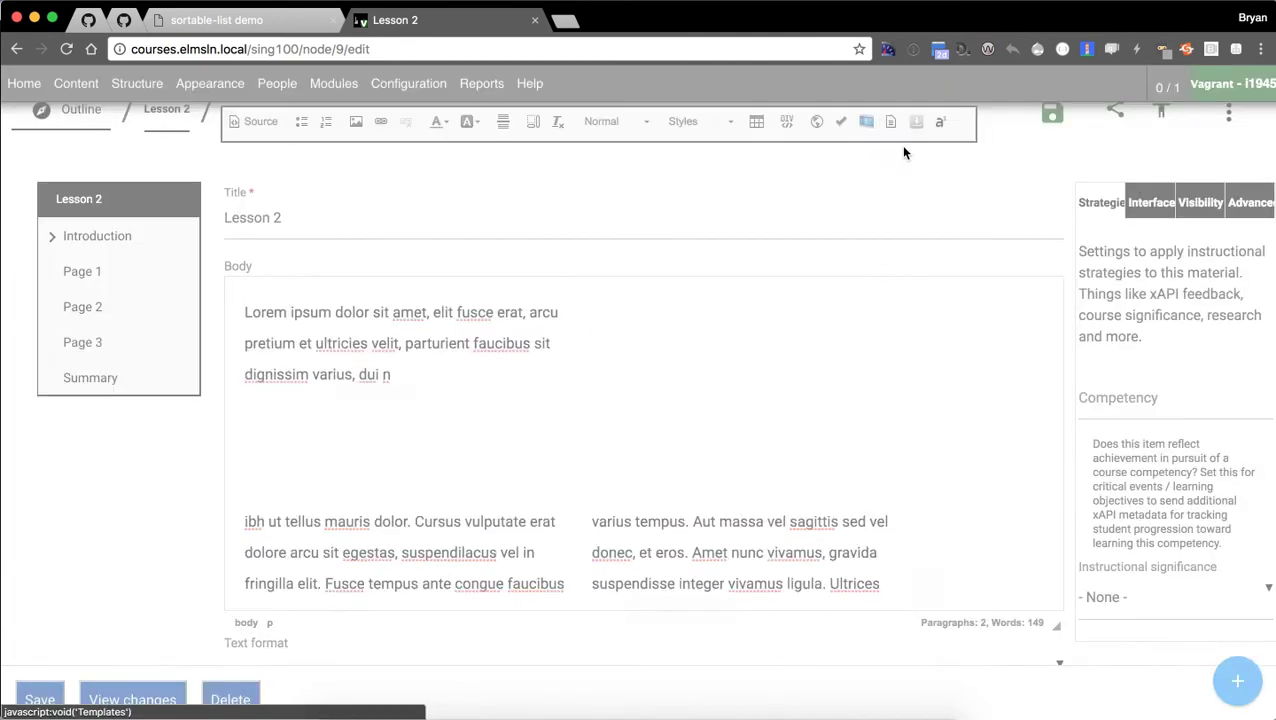
click(704, 131)
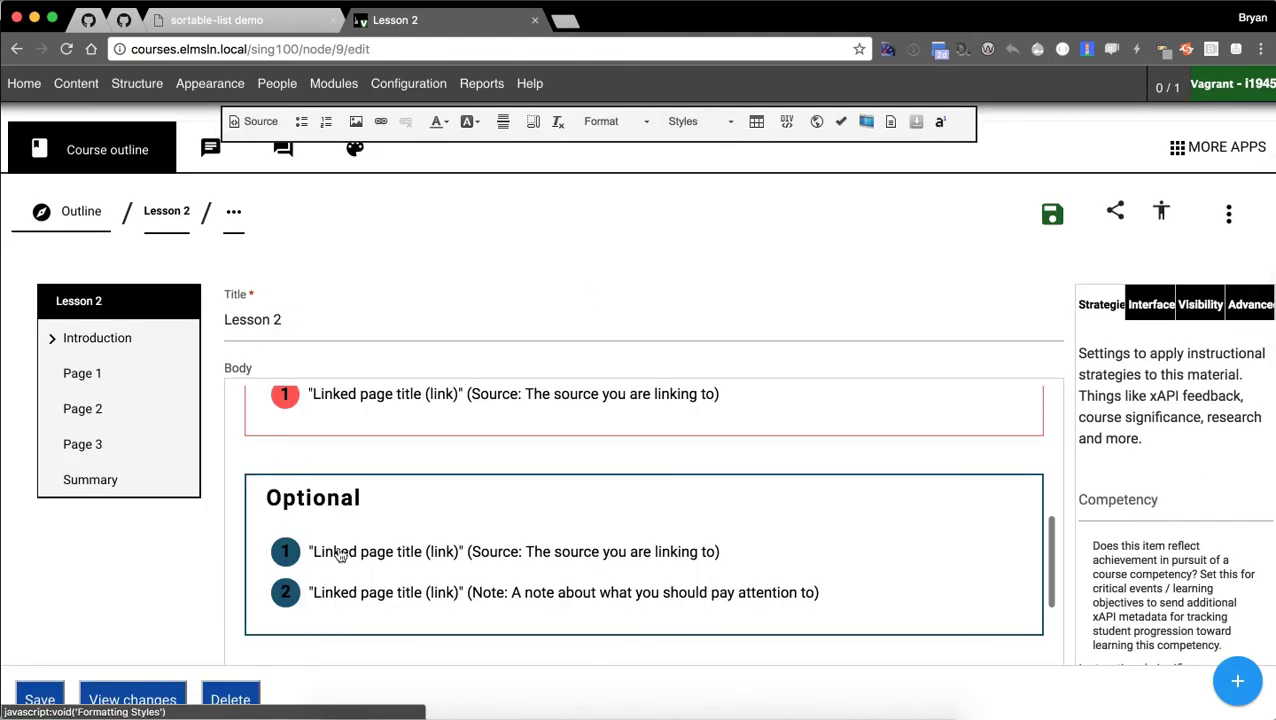
scroll(546, 562, up, 2)
scroll(546, 562, up, 2)
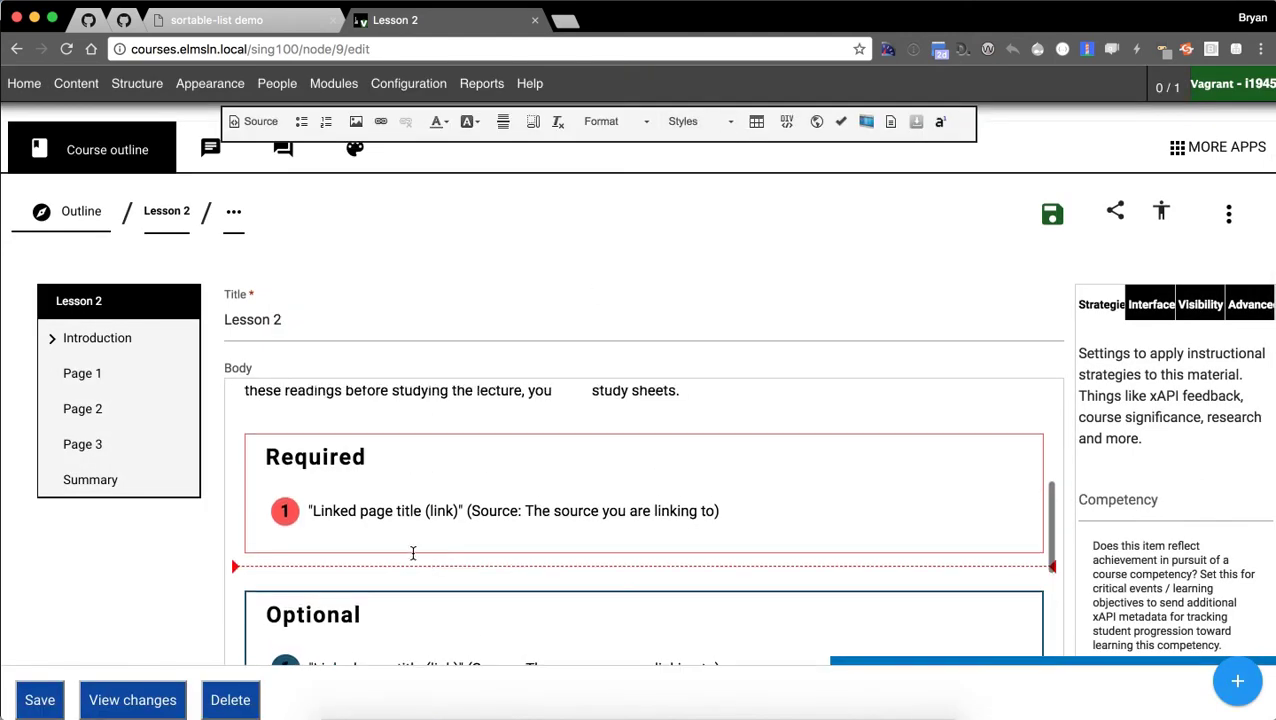
Add Required reading items 'dfsfsfsf', 'sdfsdfsfsfsf' and 'fdfsfsf fsdf'.
click(744, 511)
key(Return)
text(dfsfsfsf)
key(Return)
text(sdfsdfsfsfsf)
key(Return)
text(fdfsfsf)
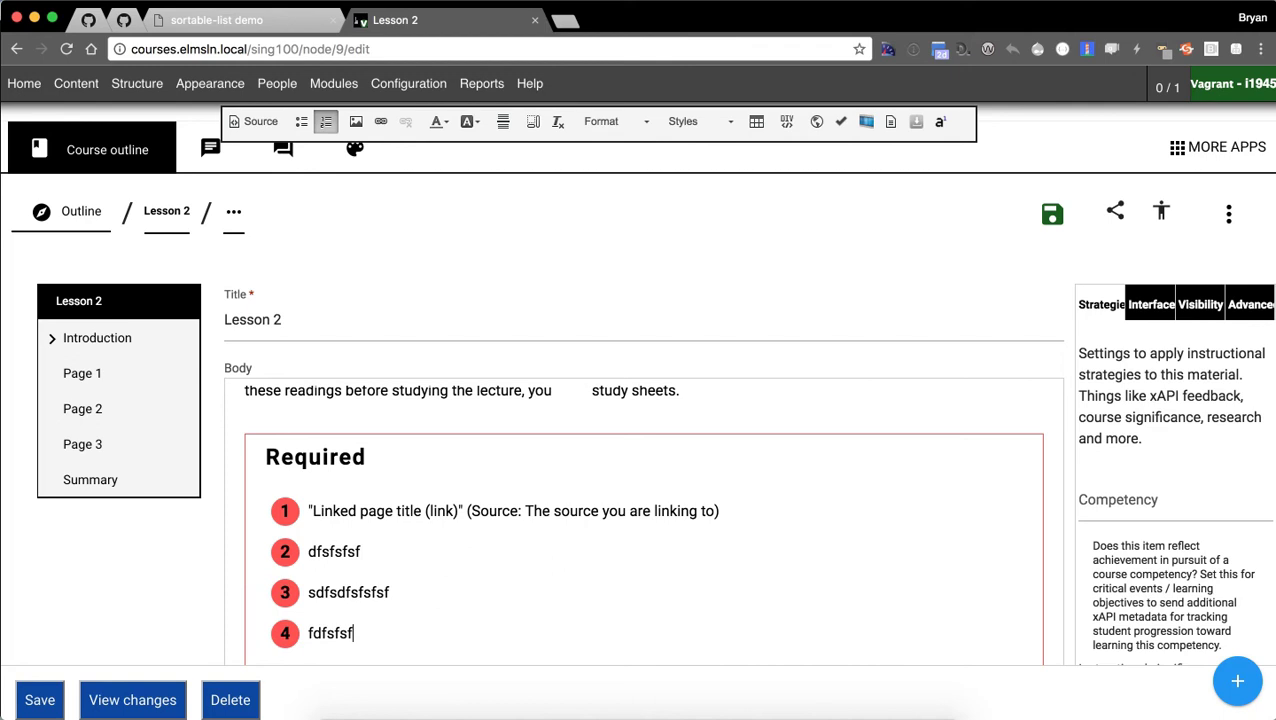
text( fsdf)
Replace 'attention' with Optional items 'fsfsdfsf' and 'sdfsfs', then save Lesson 2.
scroll(672, 535, down, 5)
double_click(756, 476)
key(Return)
text(fsfsdfsf)
key(Return)
key(Return)
text(sdfsfsto))
click(539, 567)
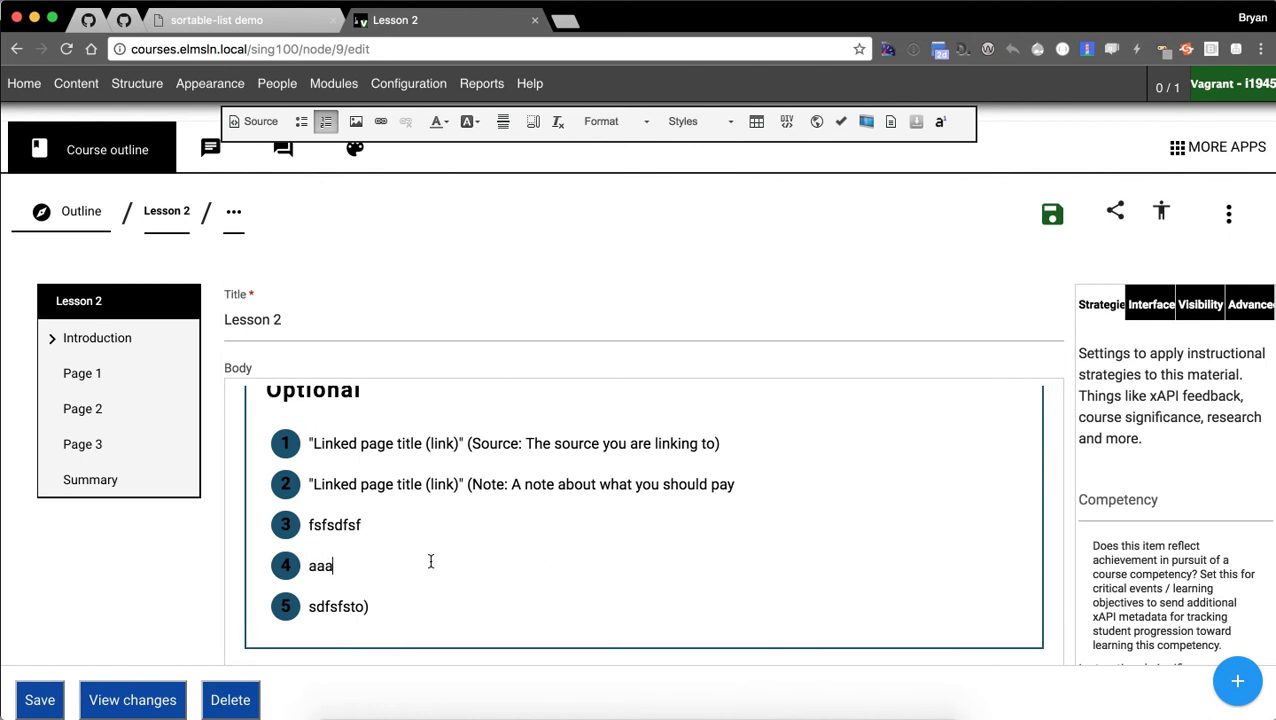
click(40, 699)
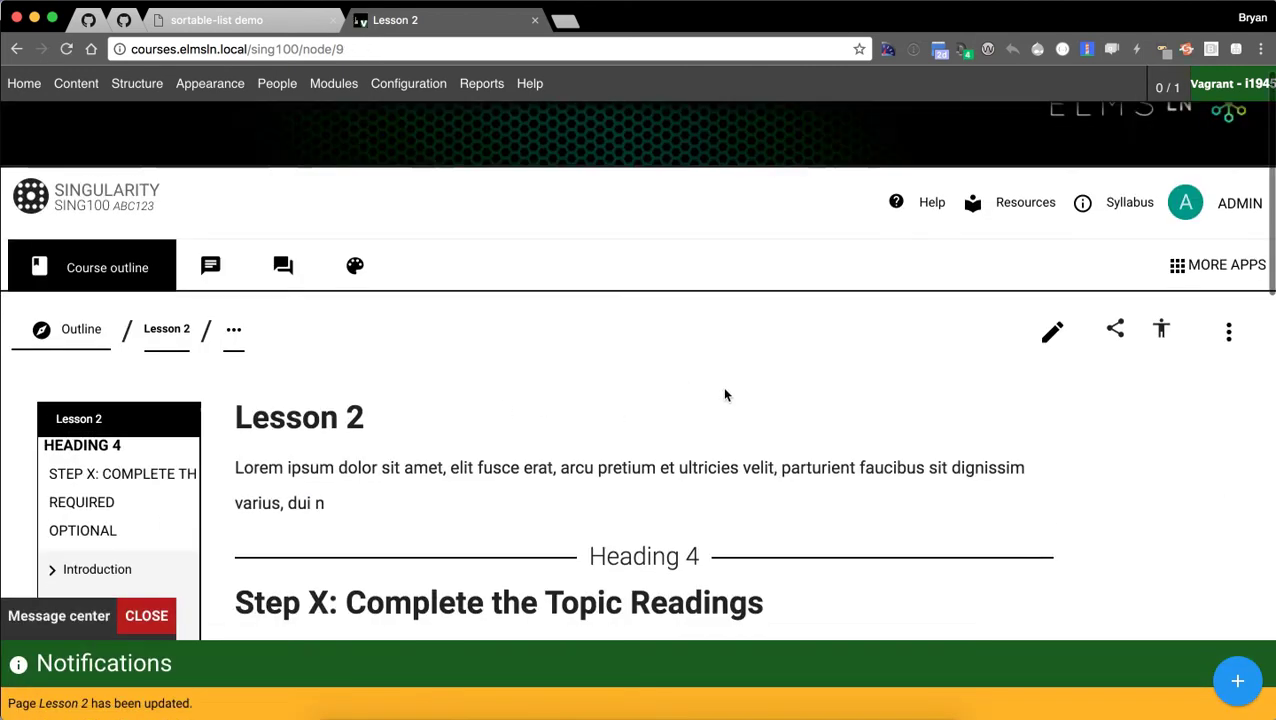
scroll(489, 373, down, 3)
scroll(489, 373, down, 2)
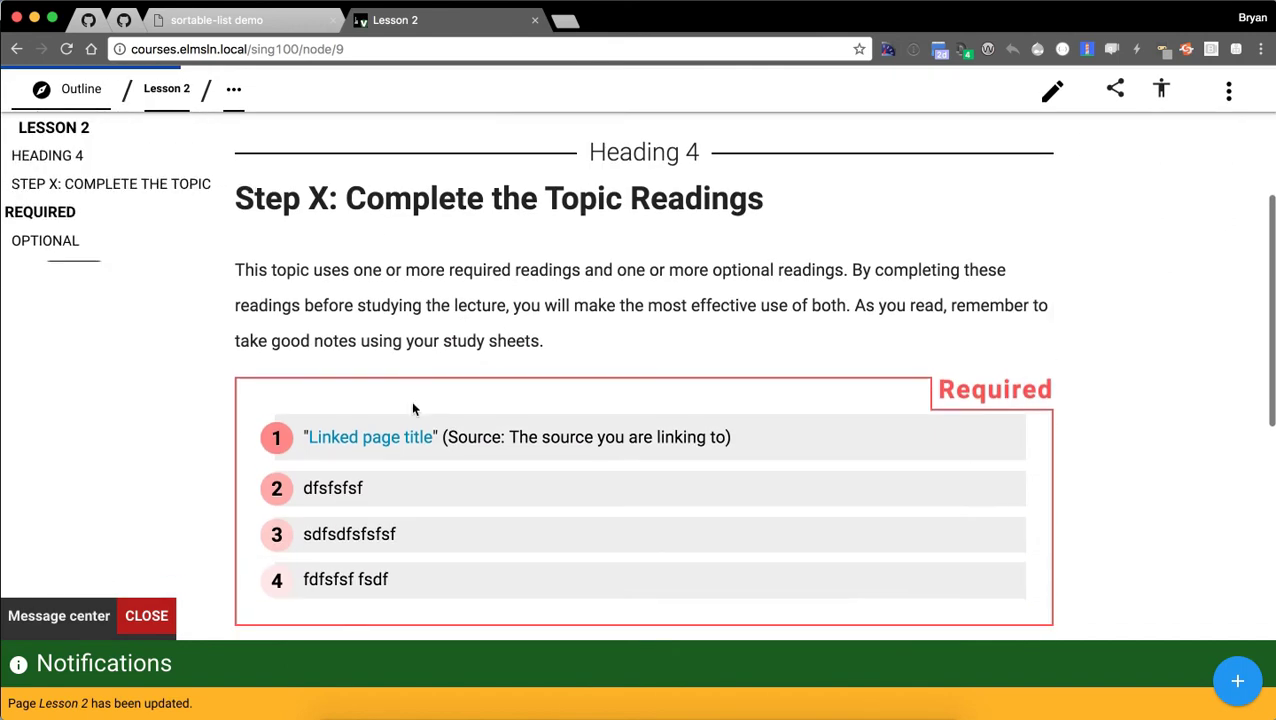
scroll(201, 325, down, 1)
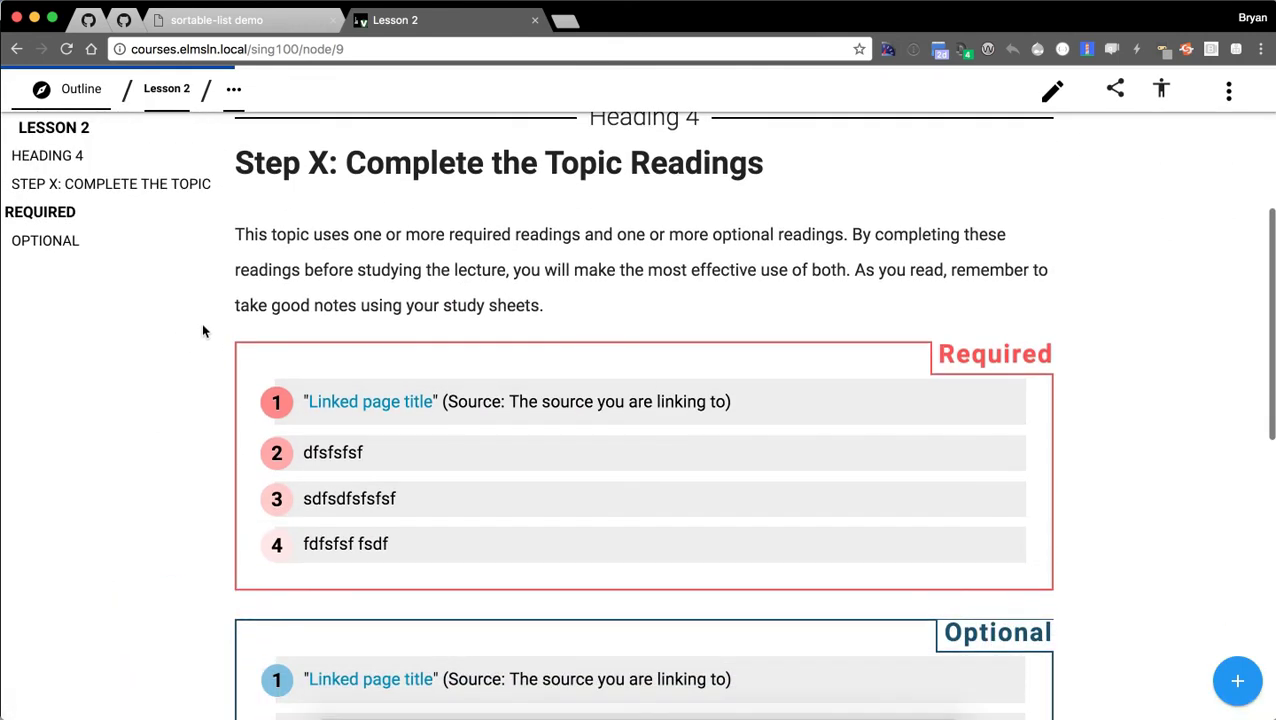
scroll(435, 362, down, 2)
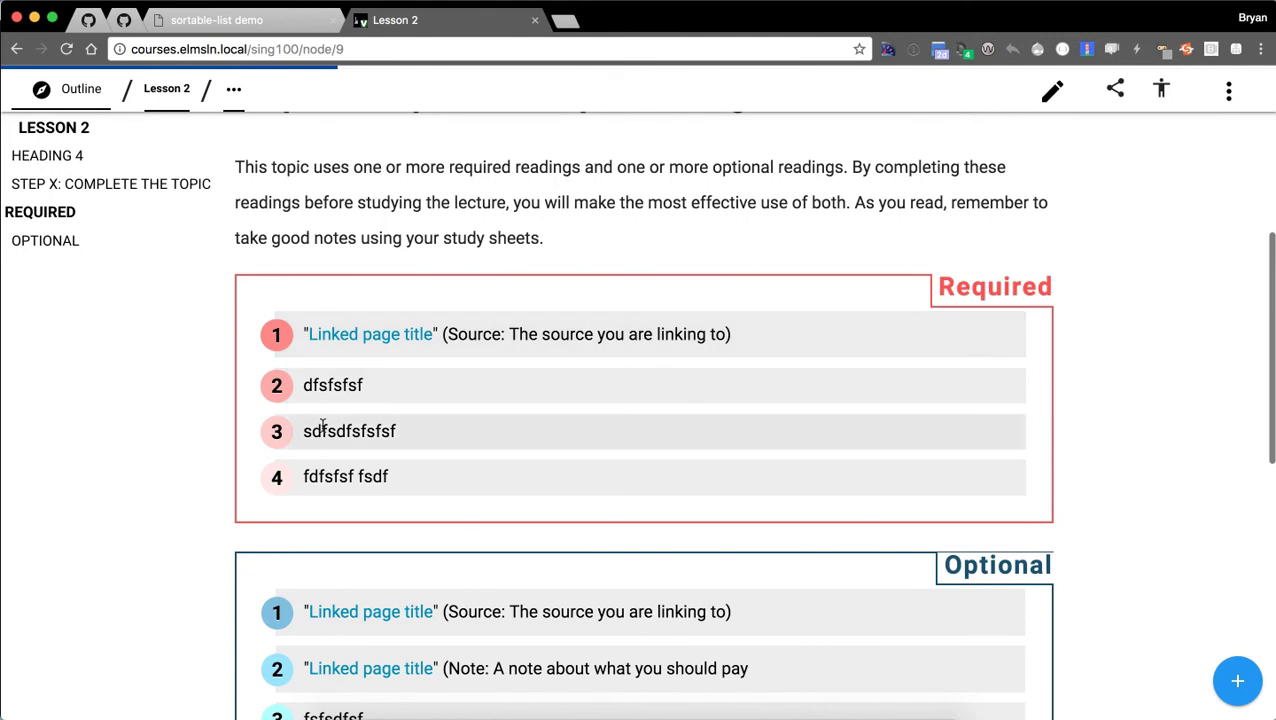
scroll(592, 268, down, 1)
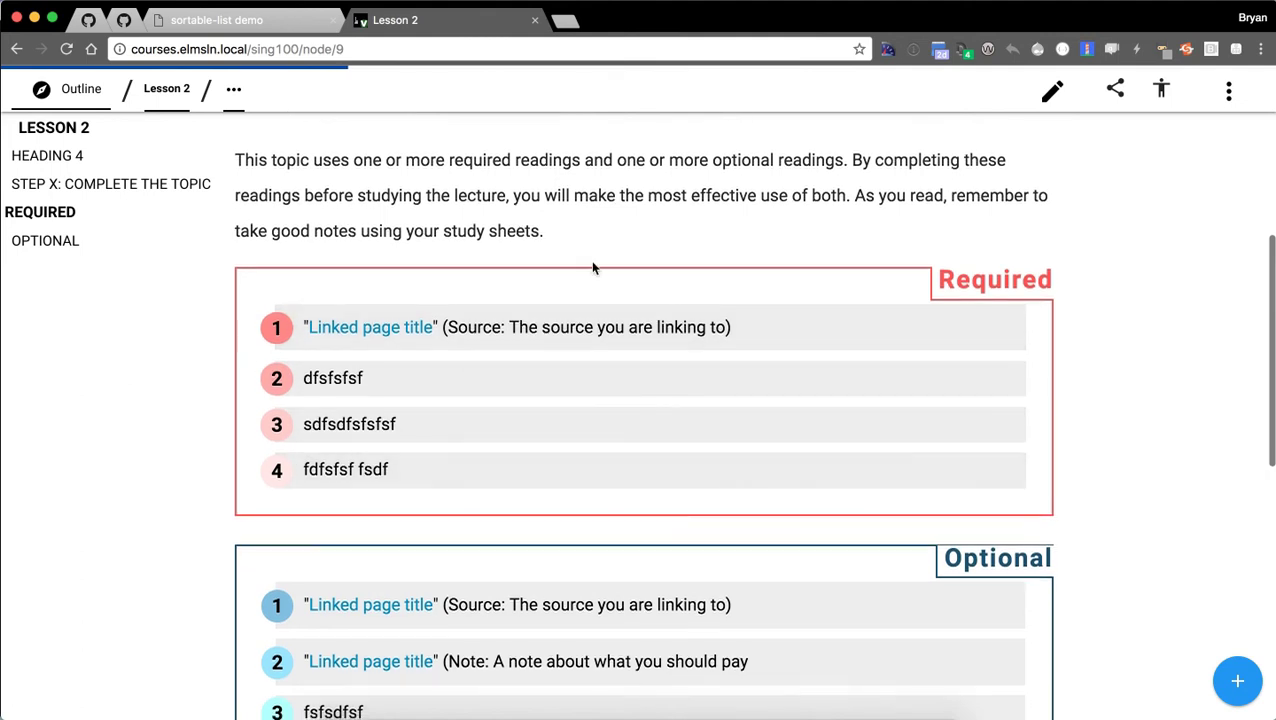
scroll(640, 458, down, 1)
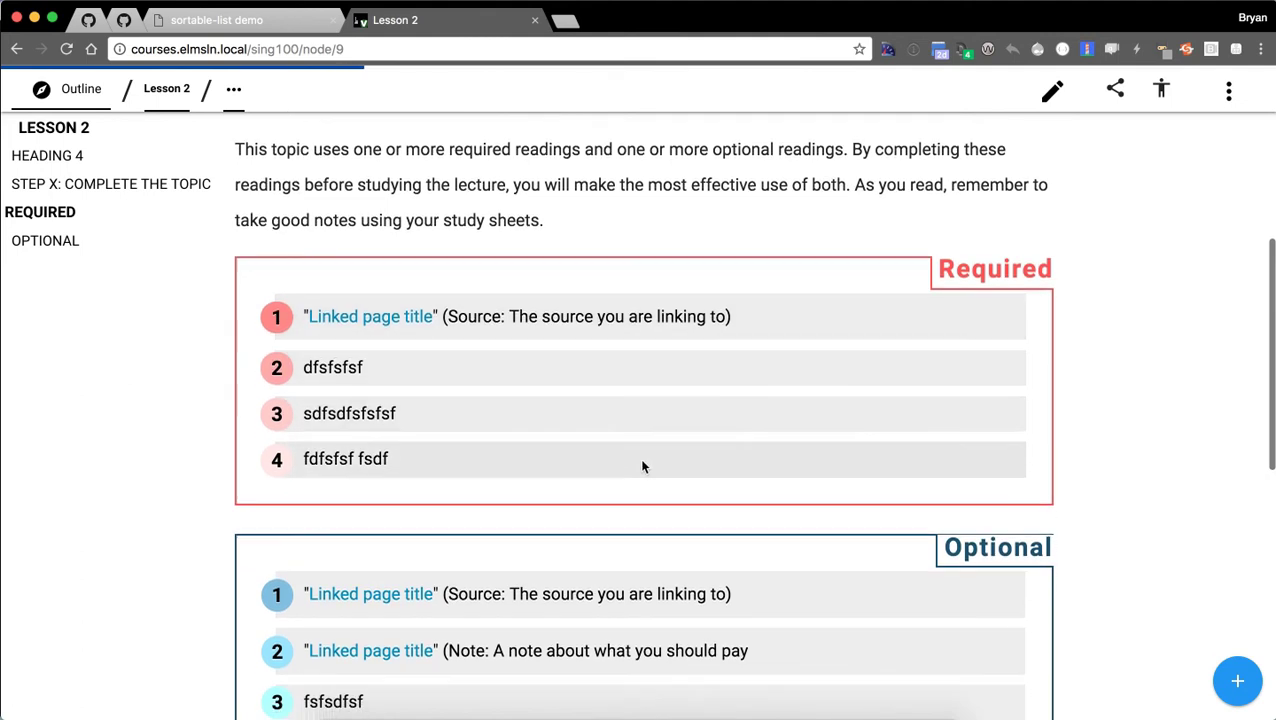
scroll(655, 590, down, 3)
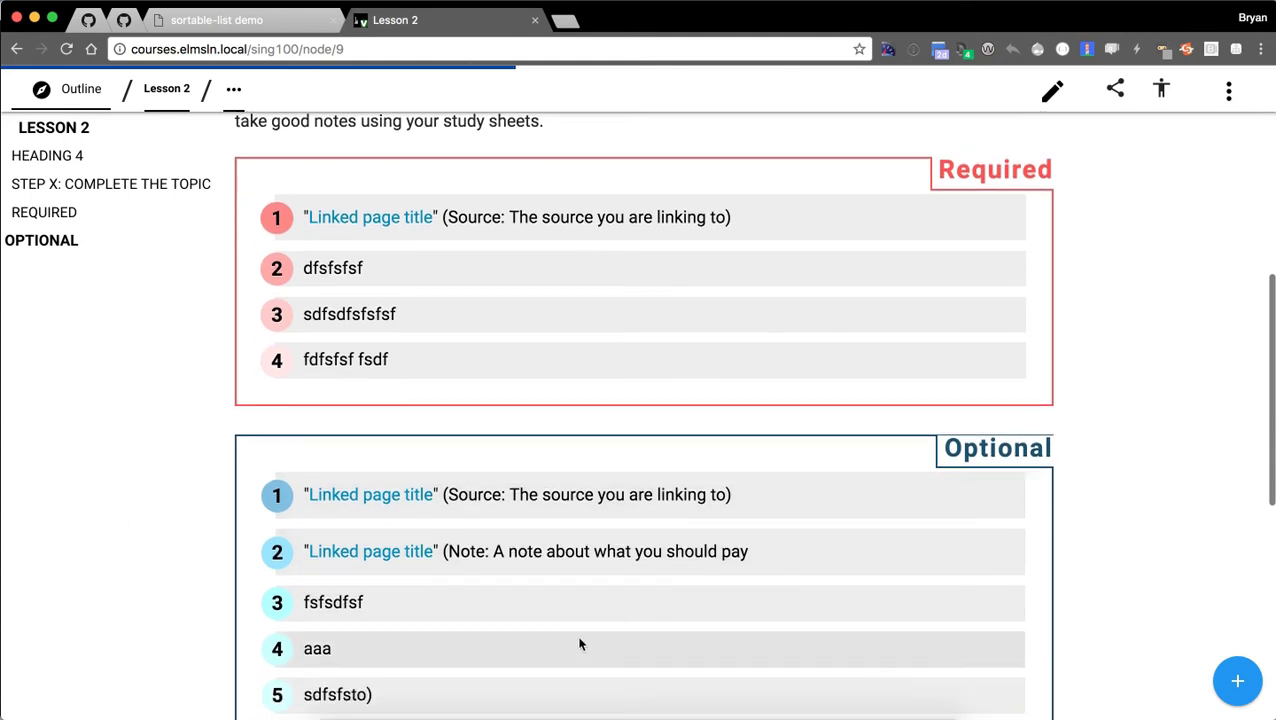
scroll(578, 643, down, 1)
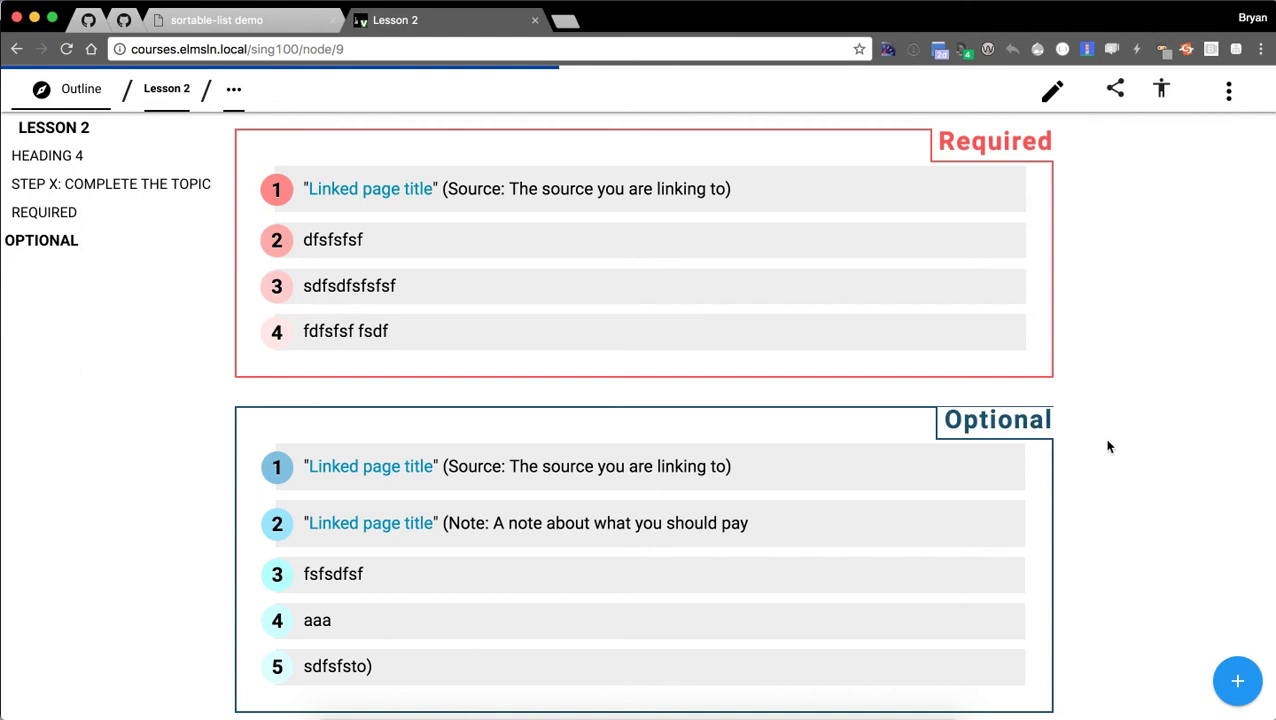
scroll(1106, 446, up, 10)
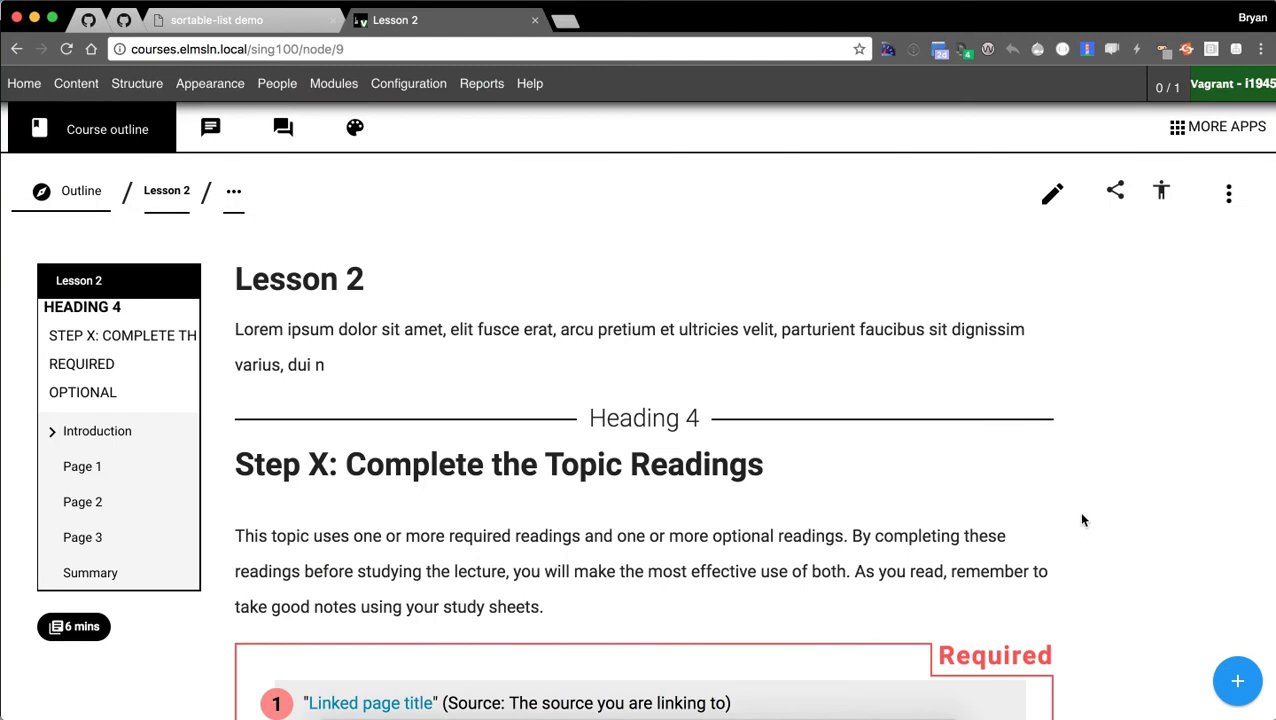
scroll(645, 300, up, 2)
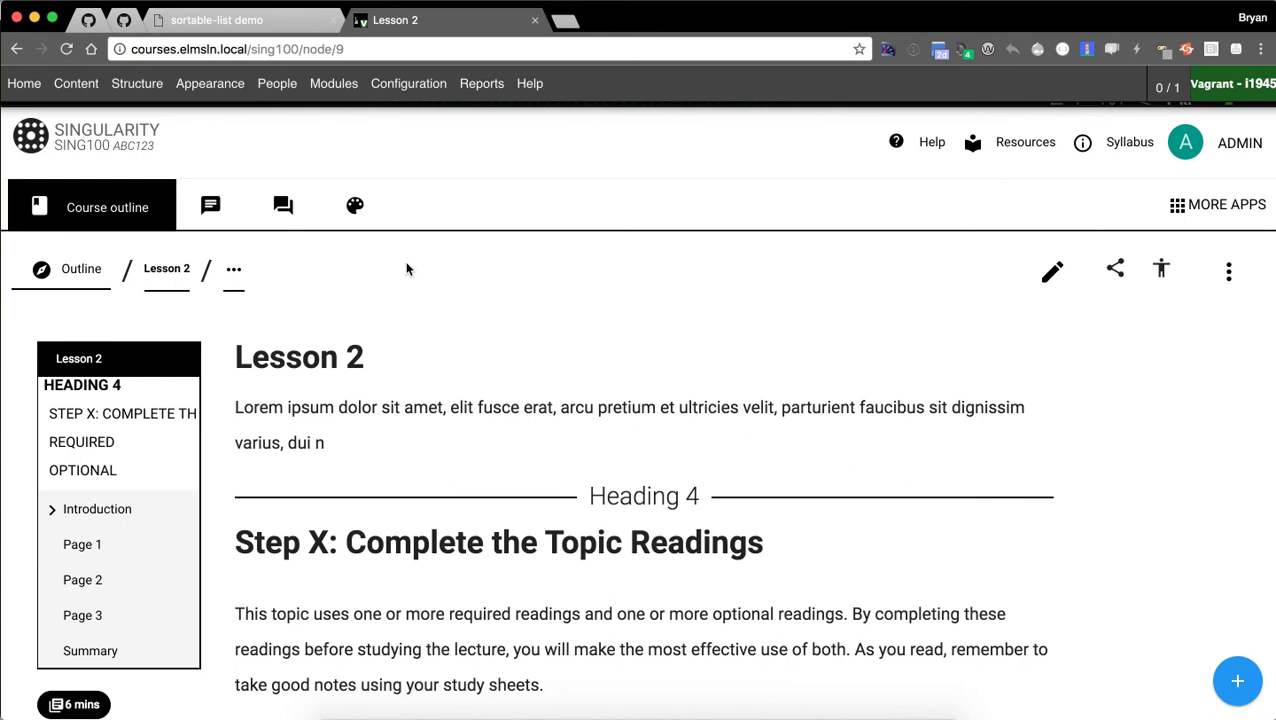
Open the Sing100 studio and review the Recent activity dashboard cards.
click(355, 205)
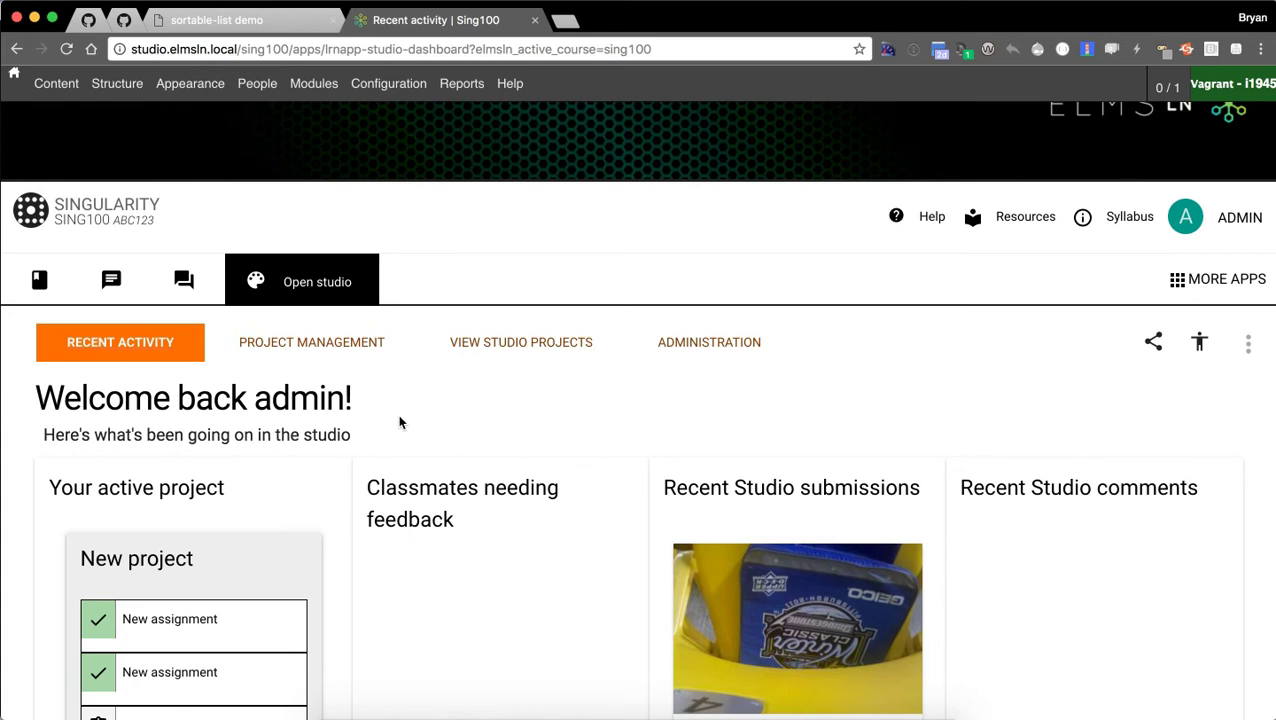
scroll(330, 340, down, 1)
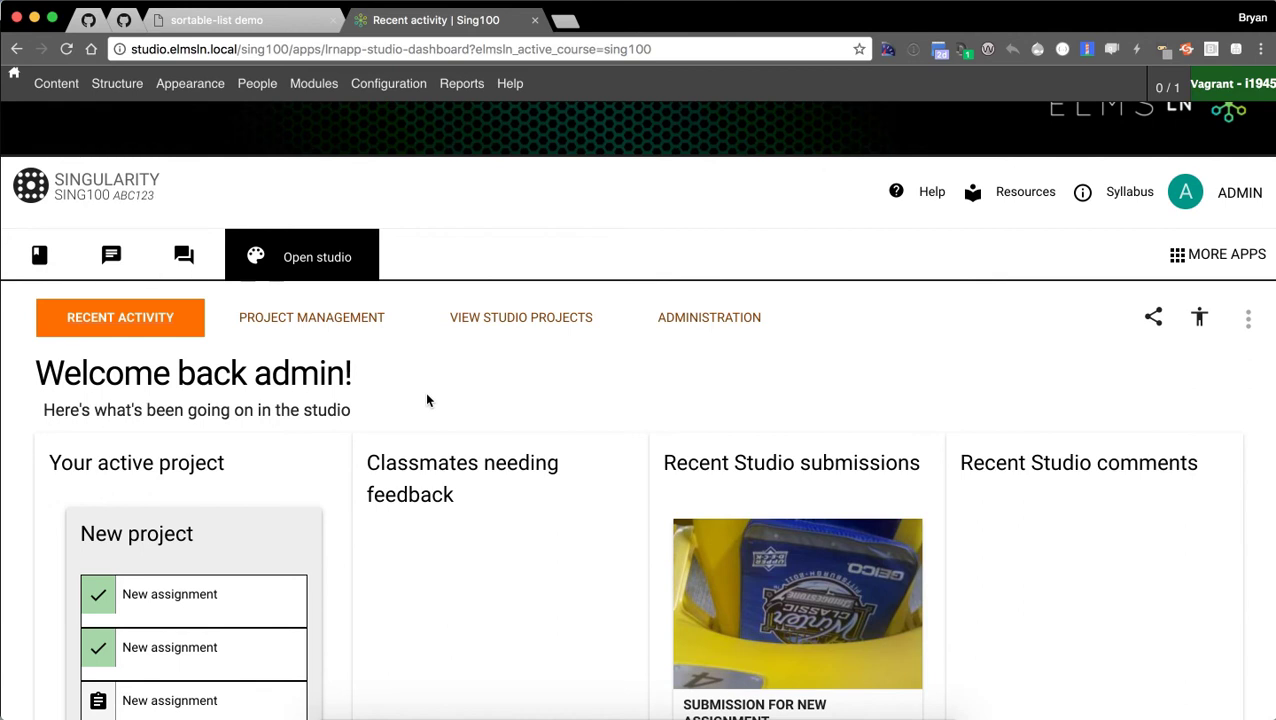
scroll(645, 387, down, 1)
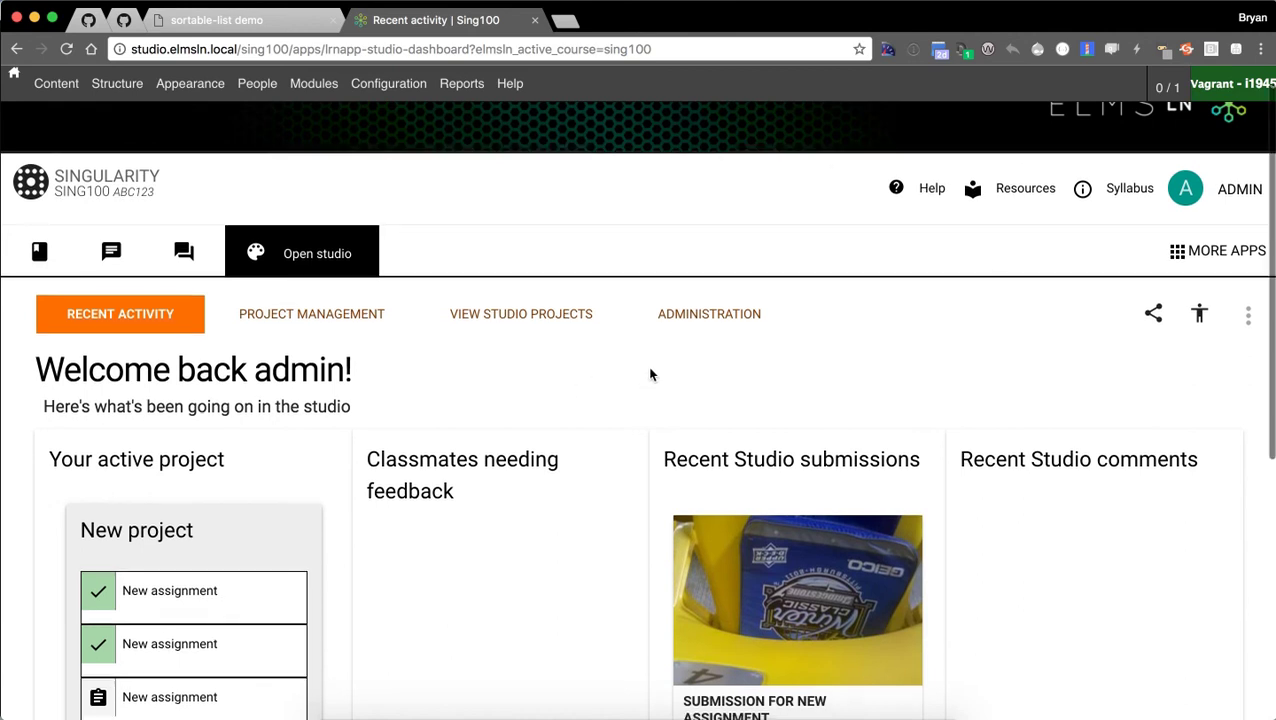
scroll(578, 380, down, 2)
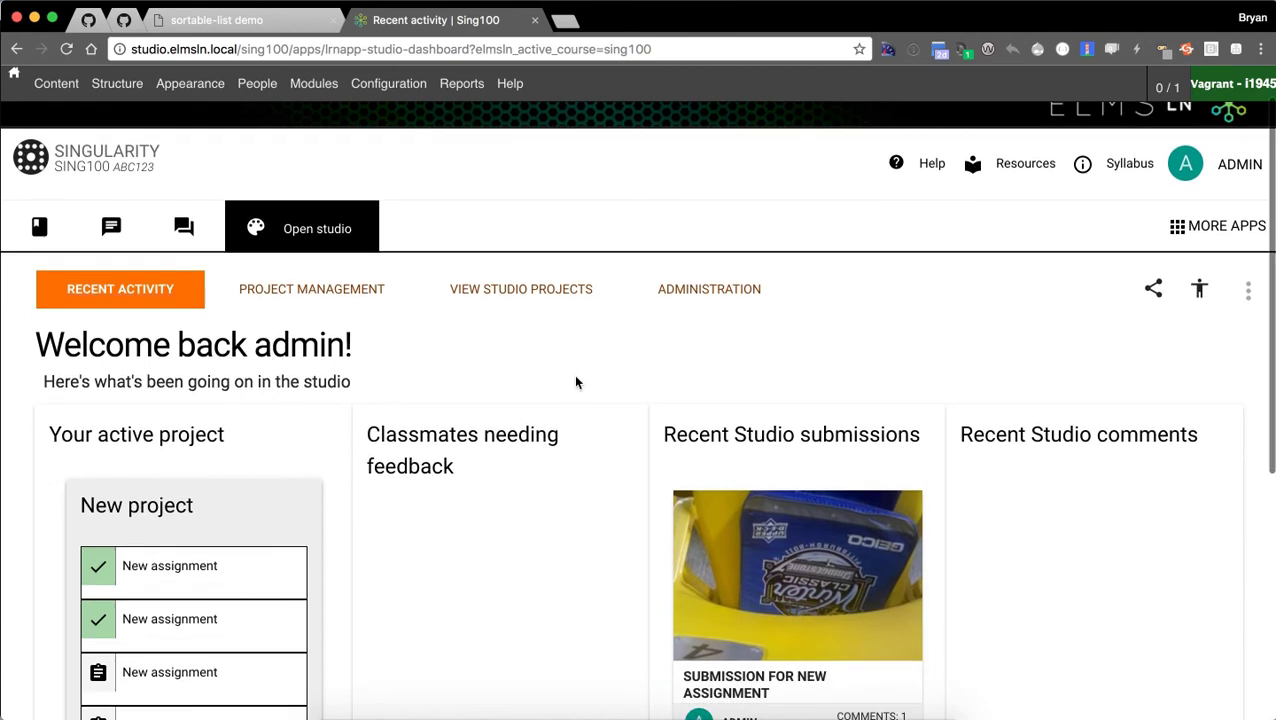
scroll(549, 348, down, 1)
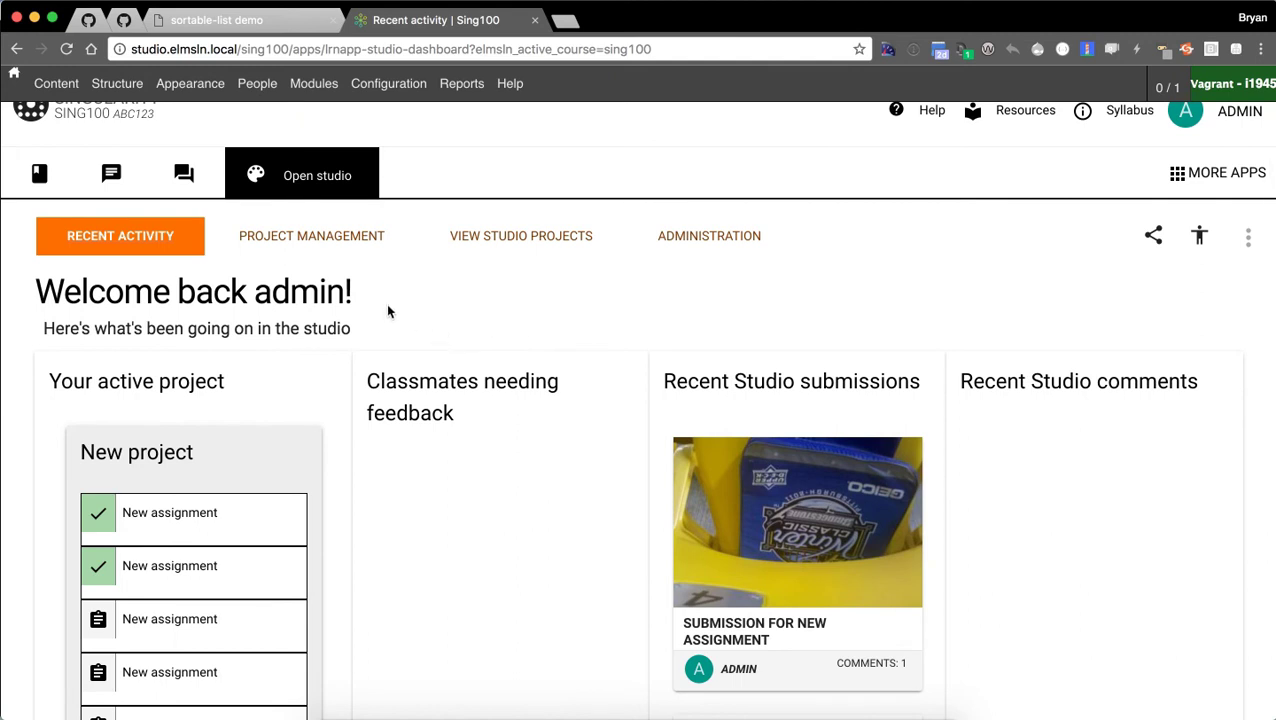
scroll(390, 330, up, 1)
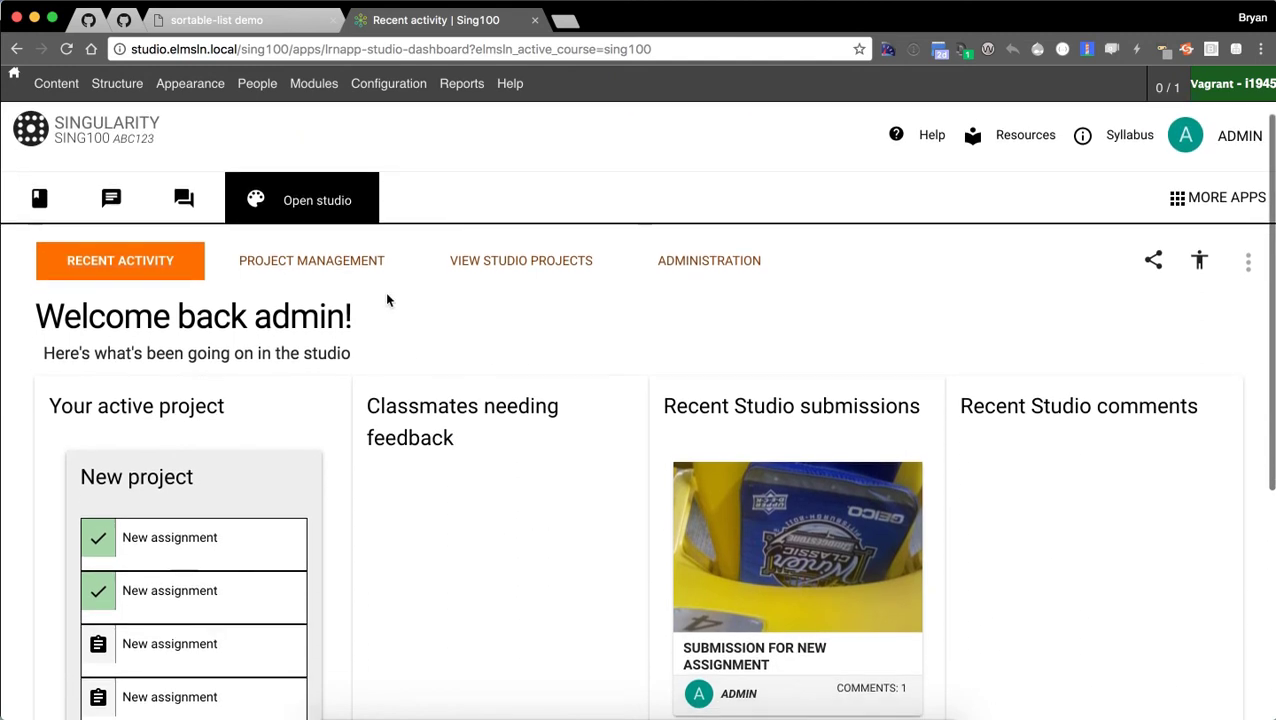
scroll(100, 328, down, 1)
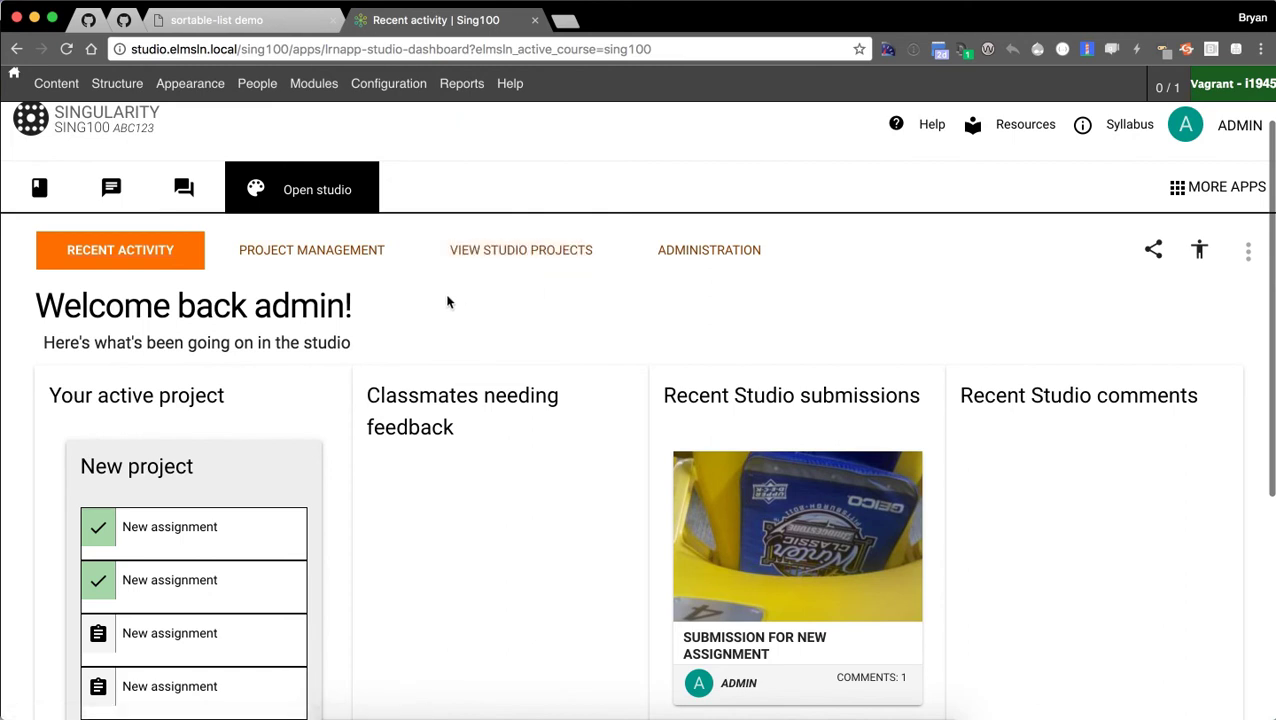
scroll(390, 292, down, 1)
scroll(114, 341, down, 1)
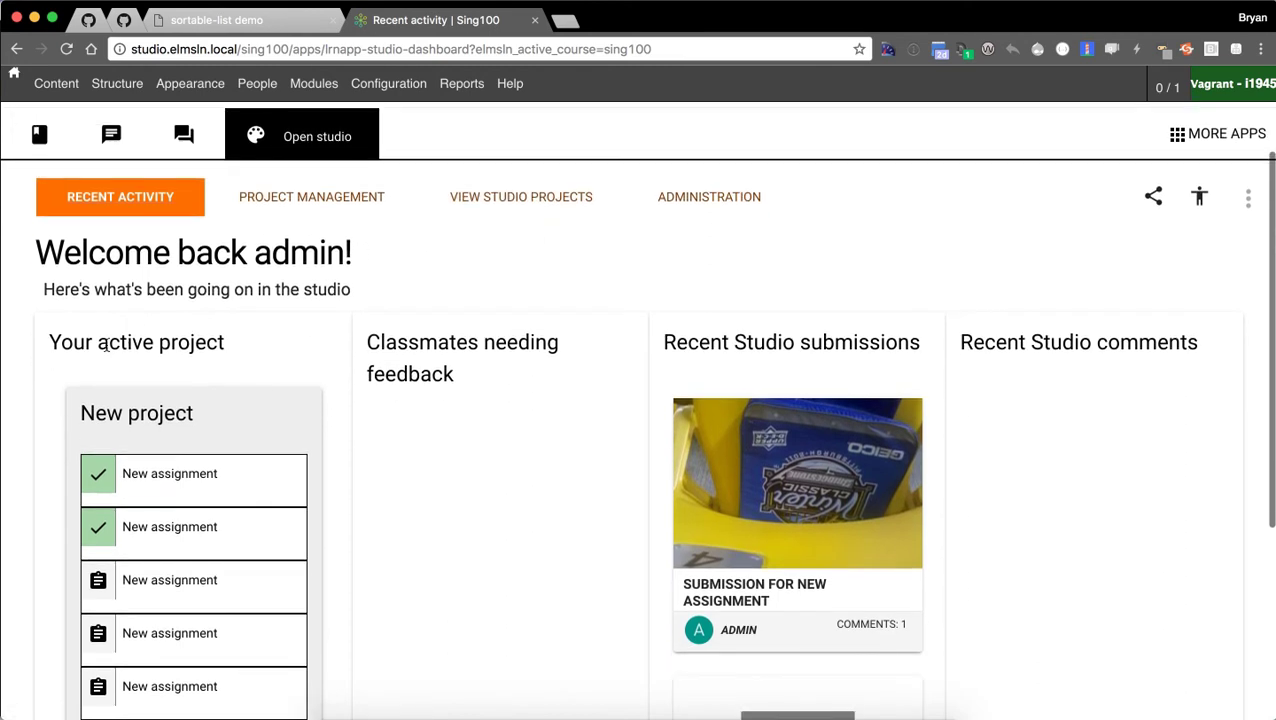
scroll(430, 530, down, 1)
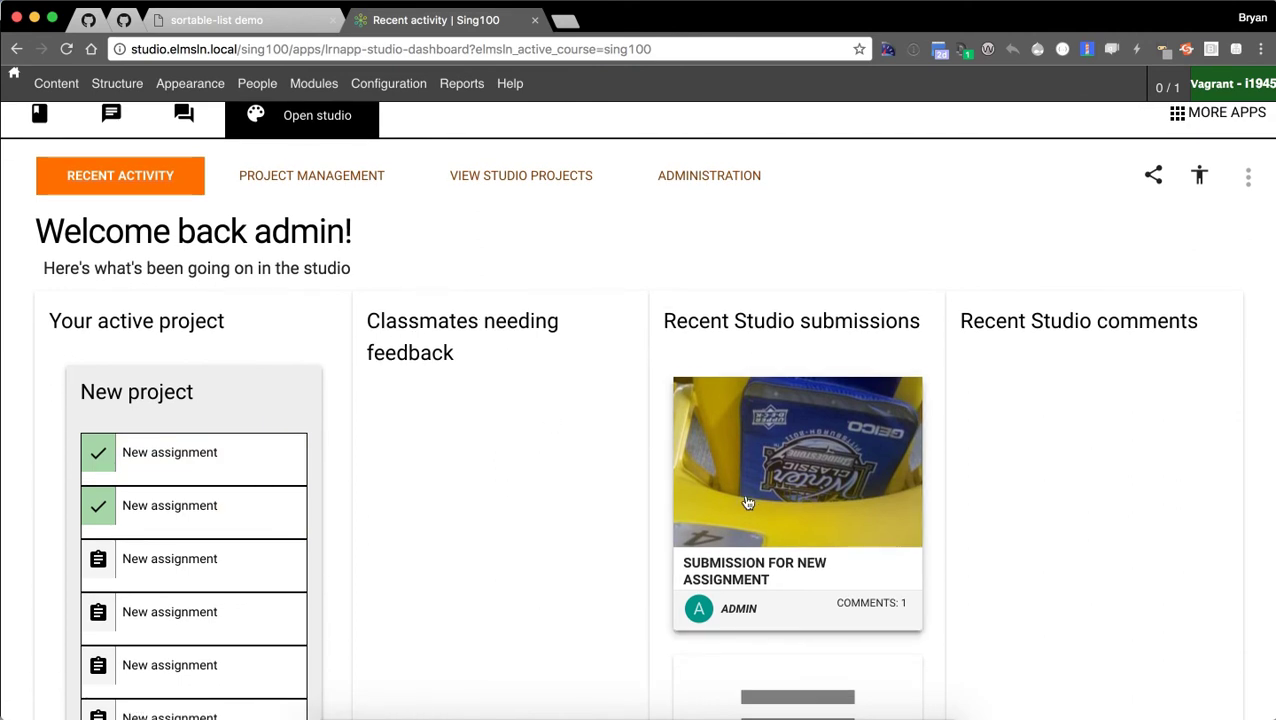
scroll(560, 465, down, 1)
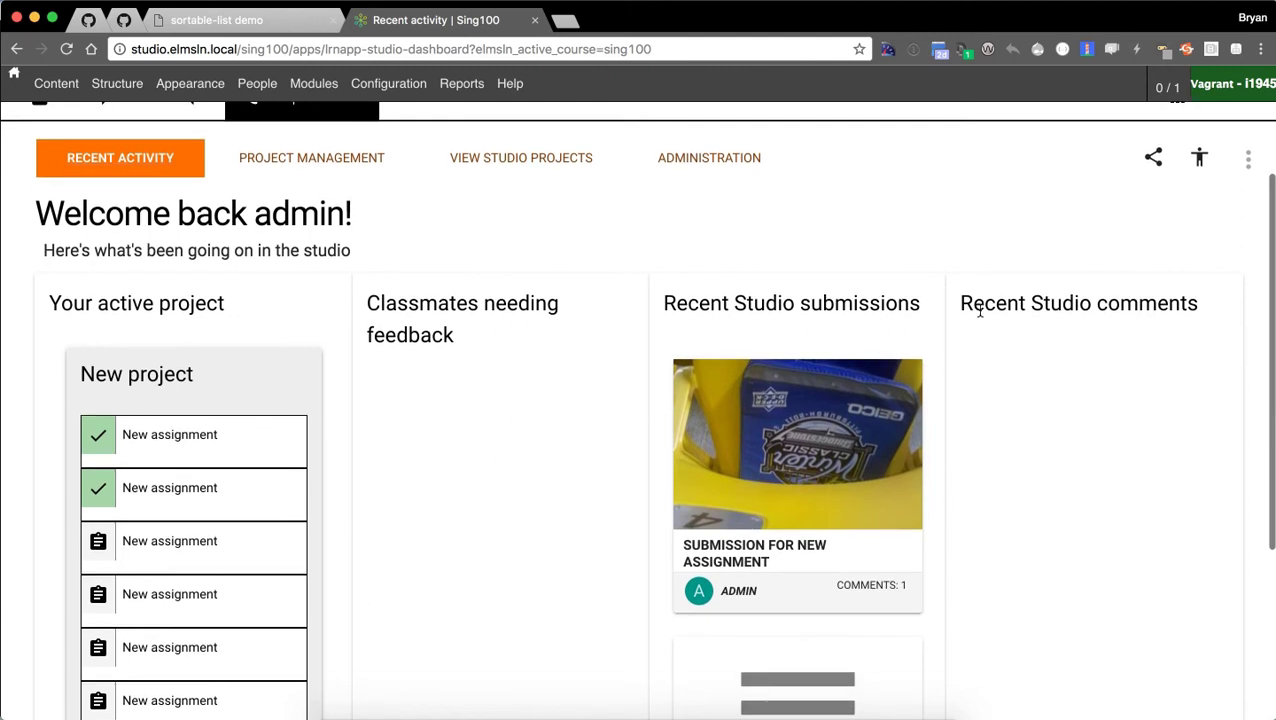
scroll(965, 427, down, 5)
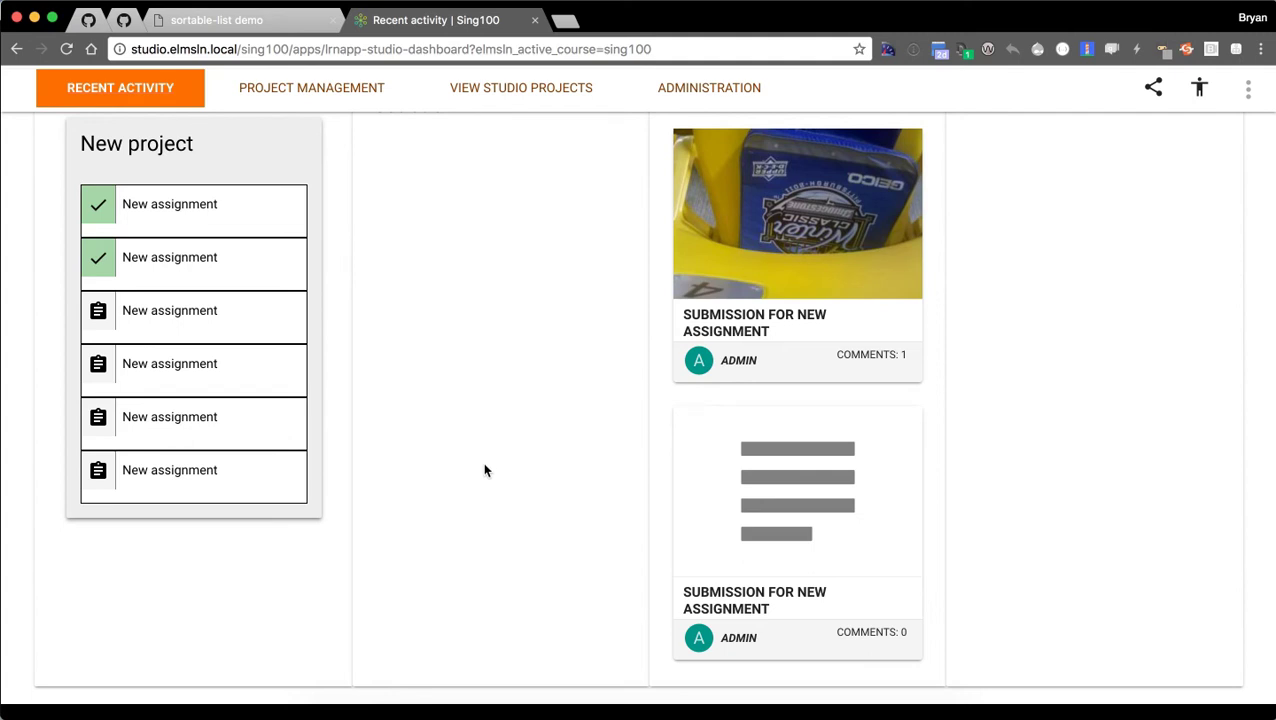
scroll(482, 466, up, 2)
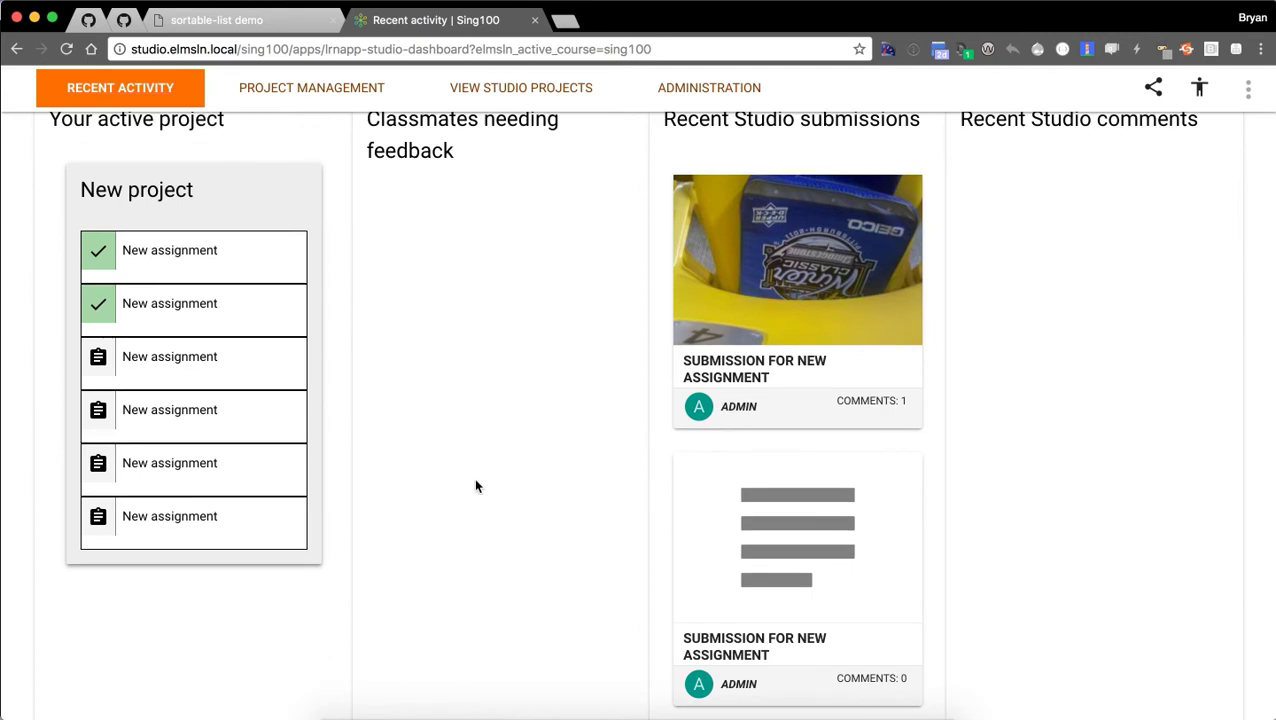
scroll(447, 478, up, 4)
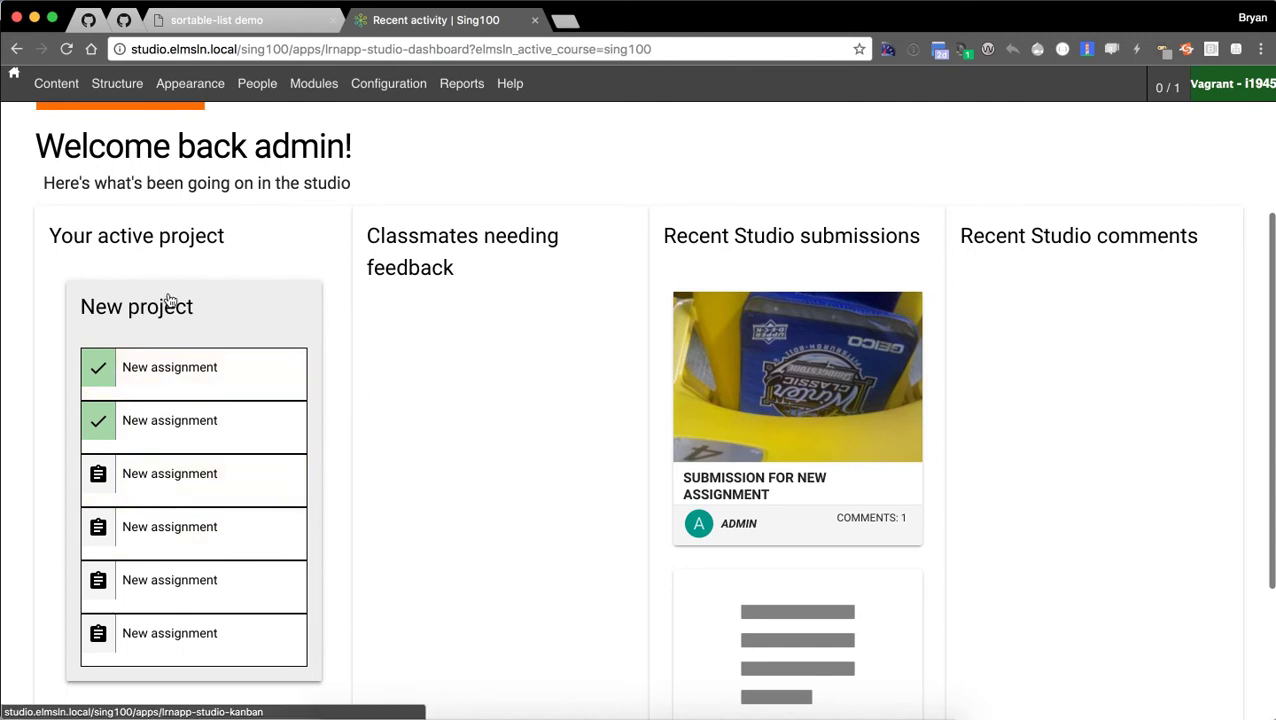
scroll(176, 375, up, 1)
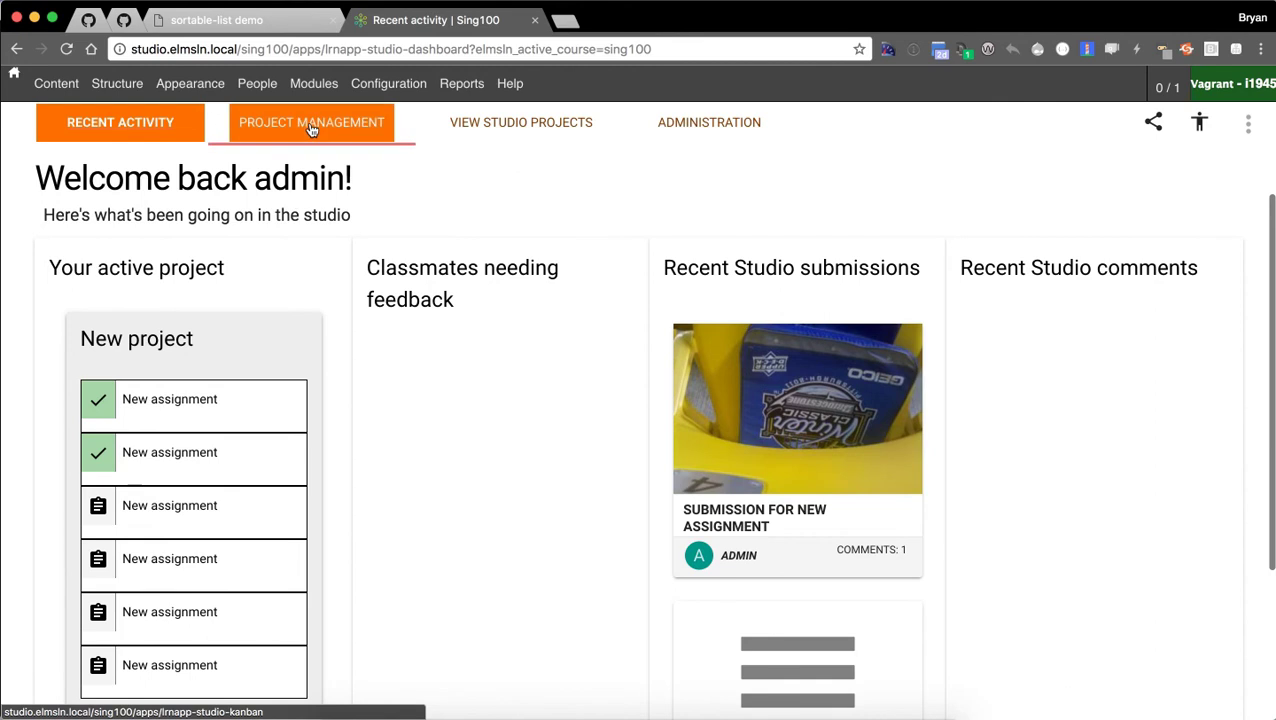
On the studio's Project management board, create a new project.
click(212, 349)
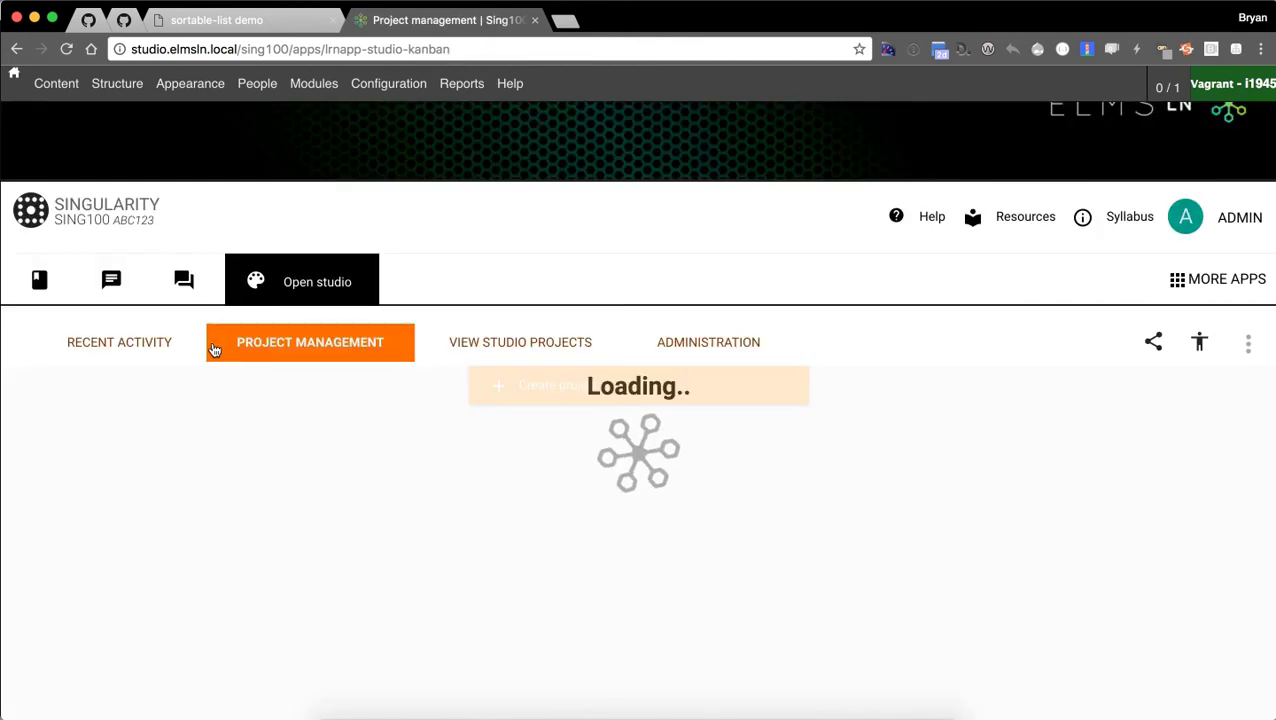
scroll(849, 410, down, 2)
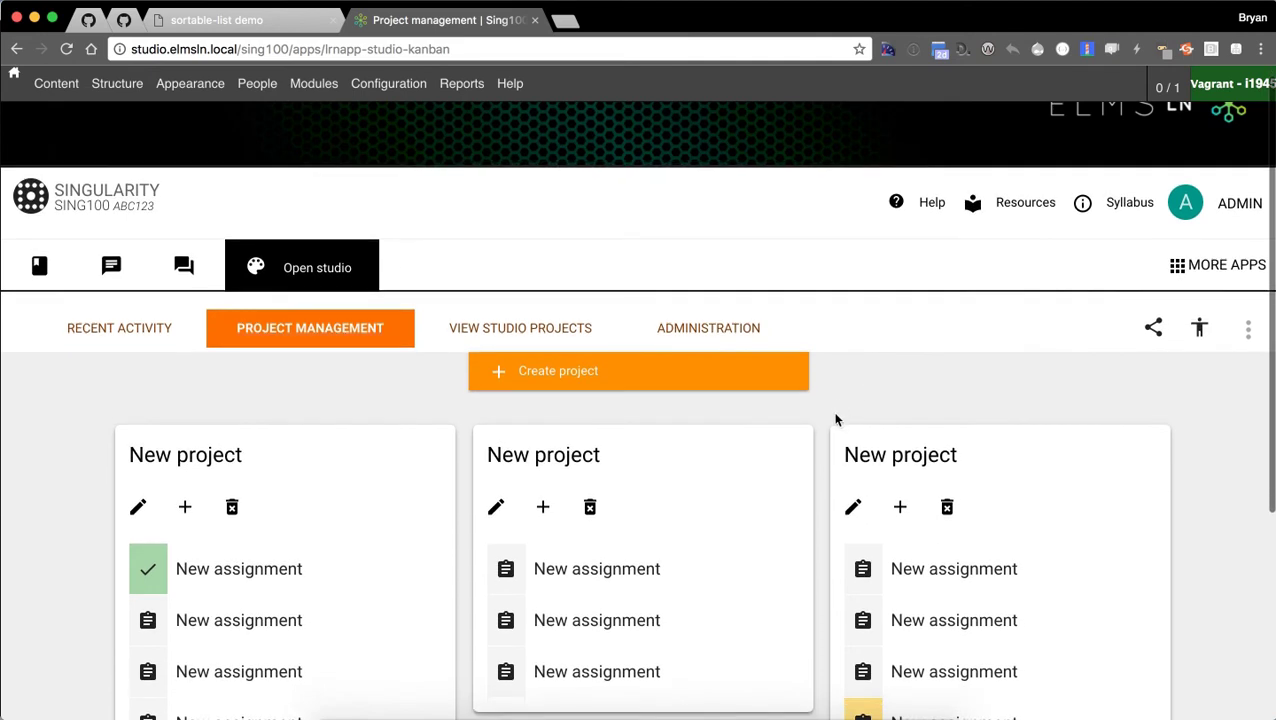
scroll(815, 430, down, 4)
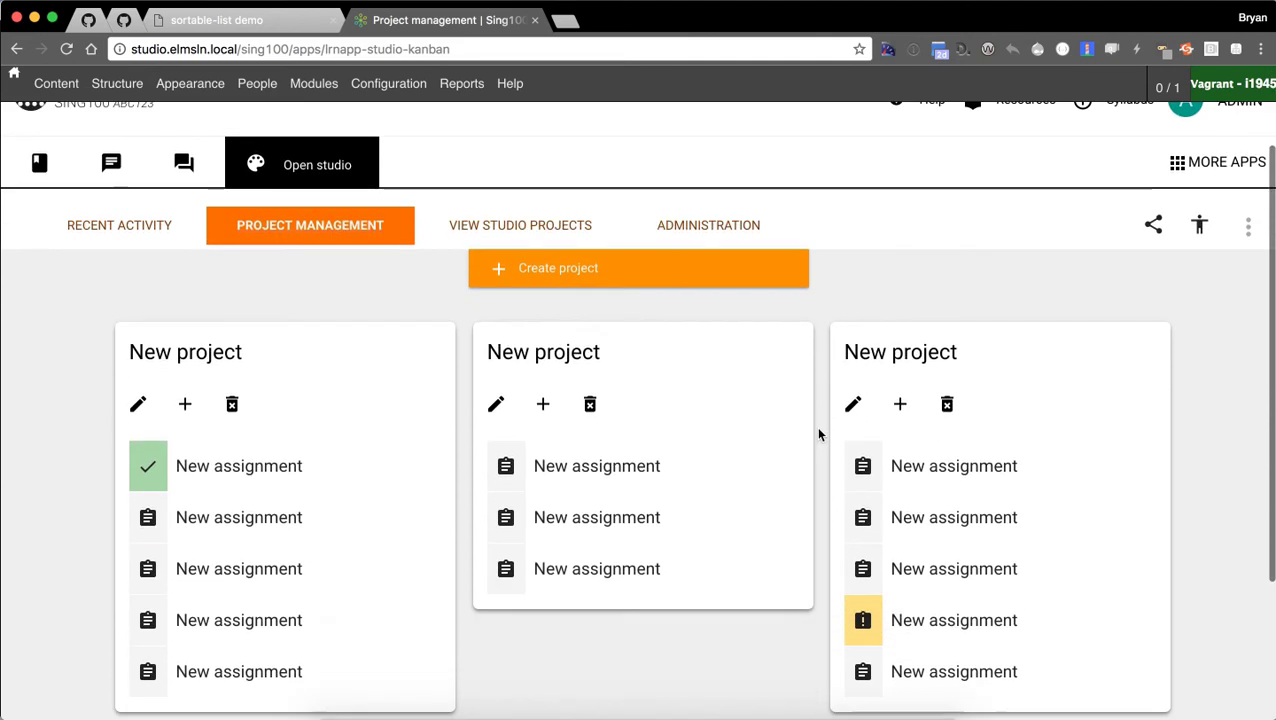
click(536, 270)
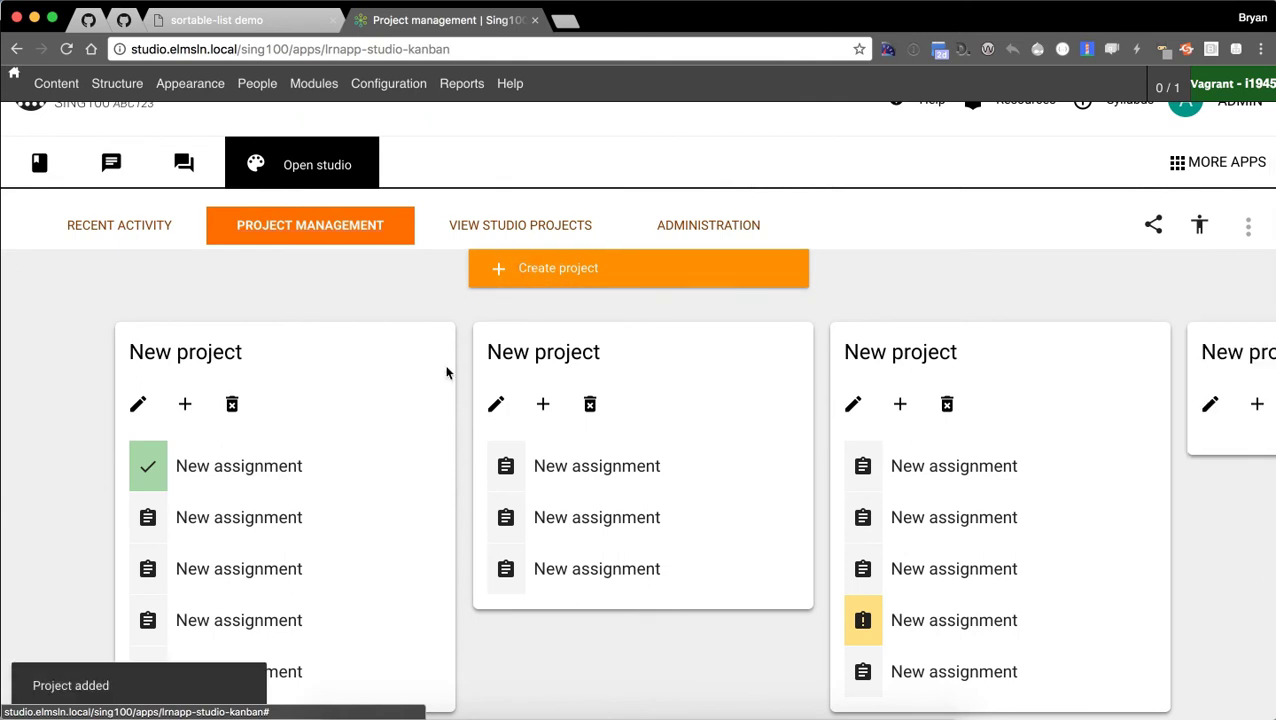
scroll(760, 410, right, 5)
scroll(660, 450, left, 6)
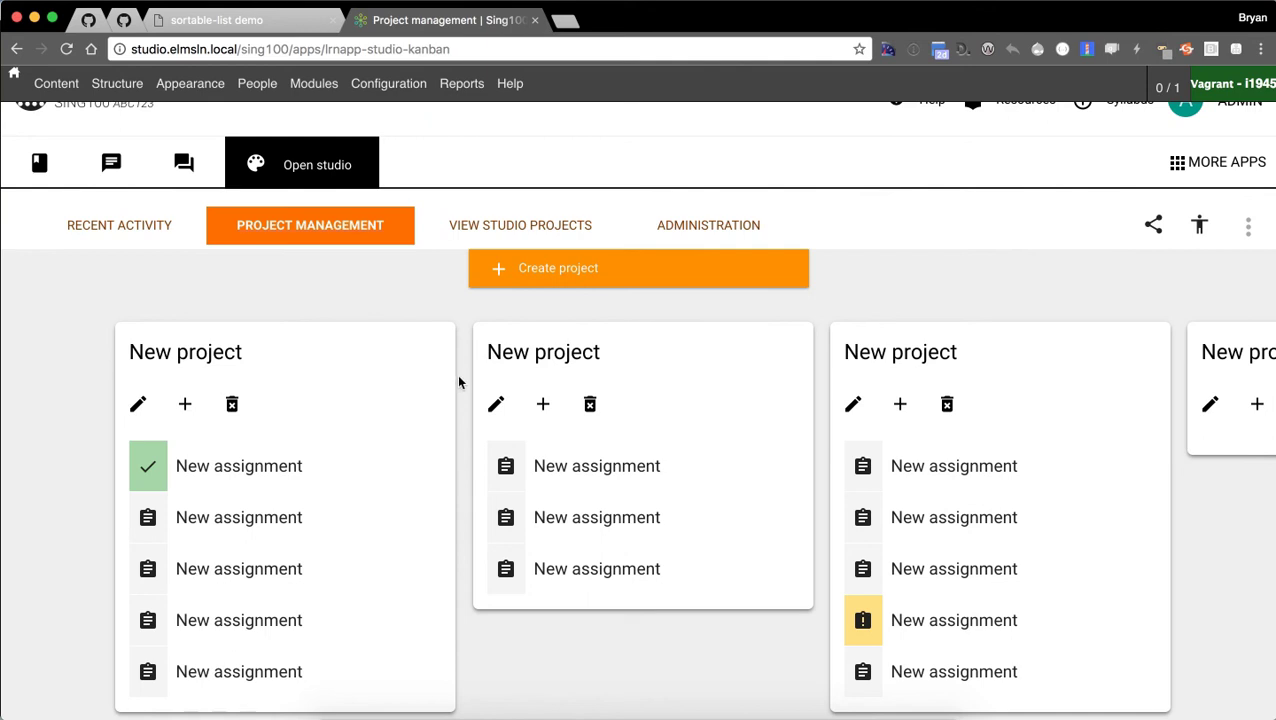
scroll(322, 362, down, 2)
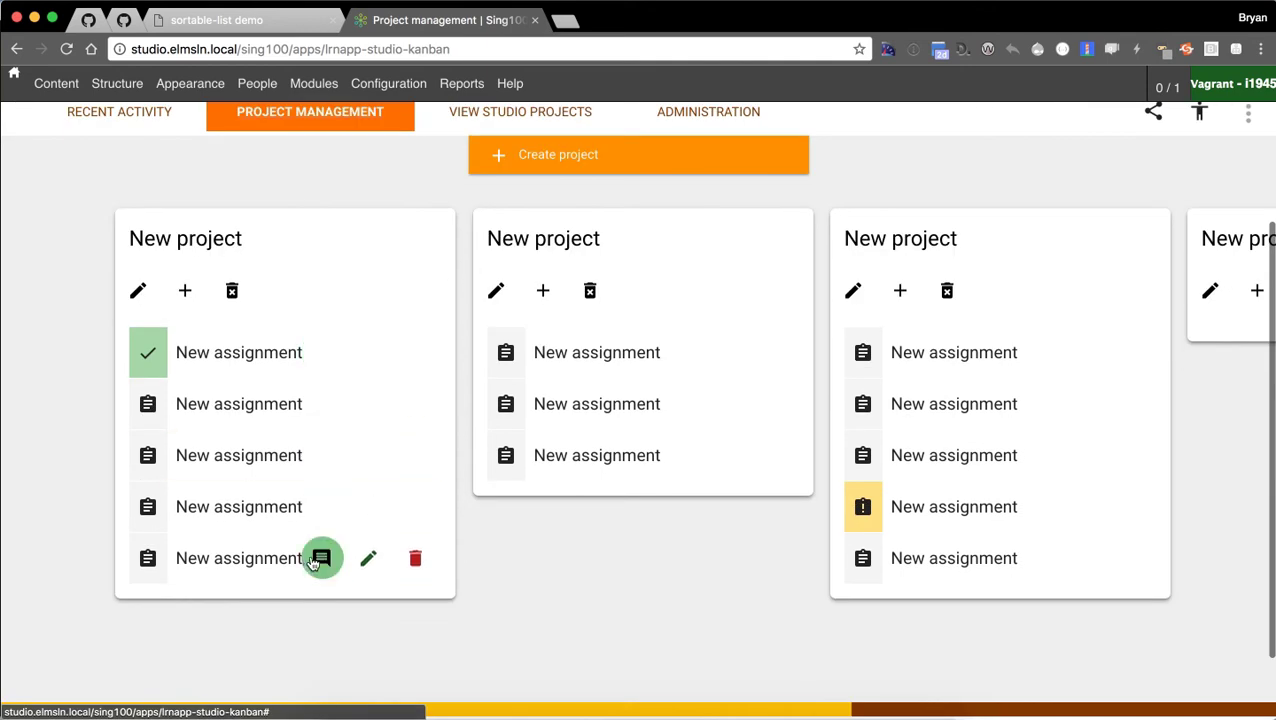
scroll(486, 585, up, 1)
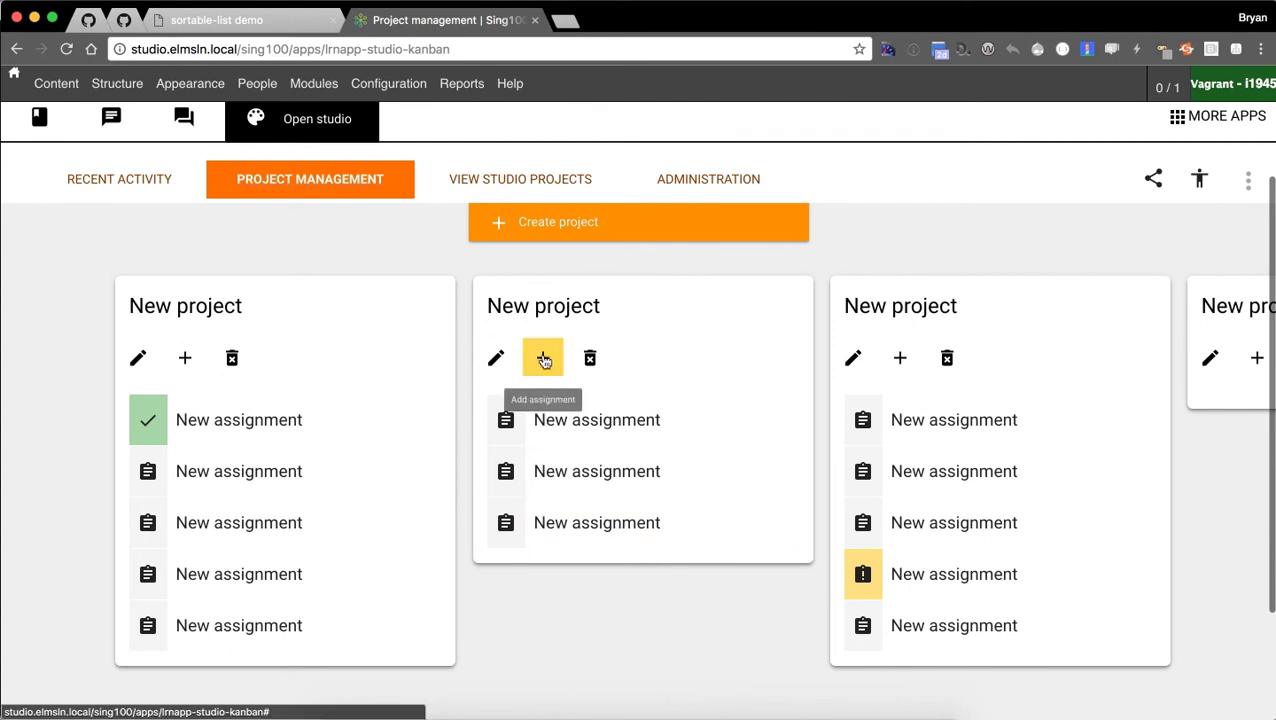
scroll(1100, 357, right, 4)
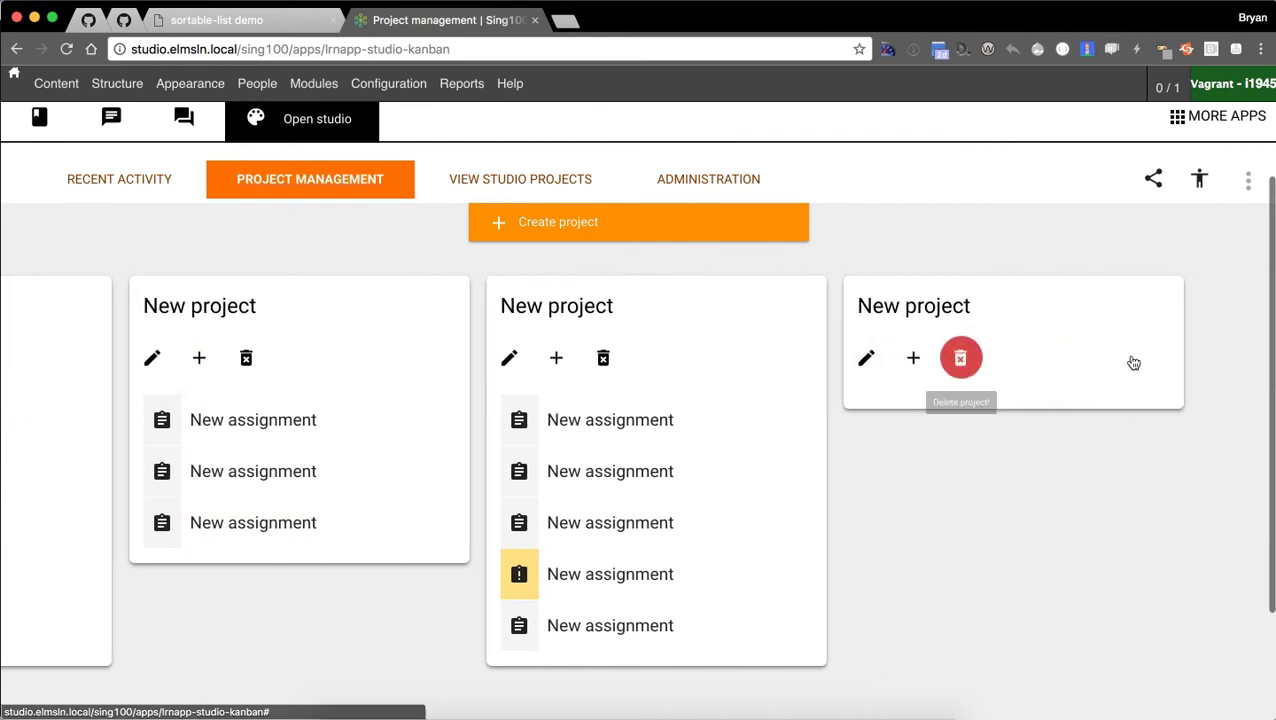
Add three New assignment items to the last project, open the first, then close it.
click(913, 360)
click(916, 363)
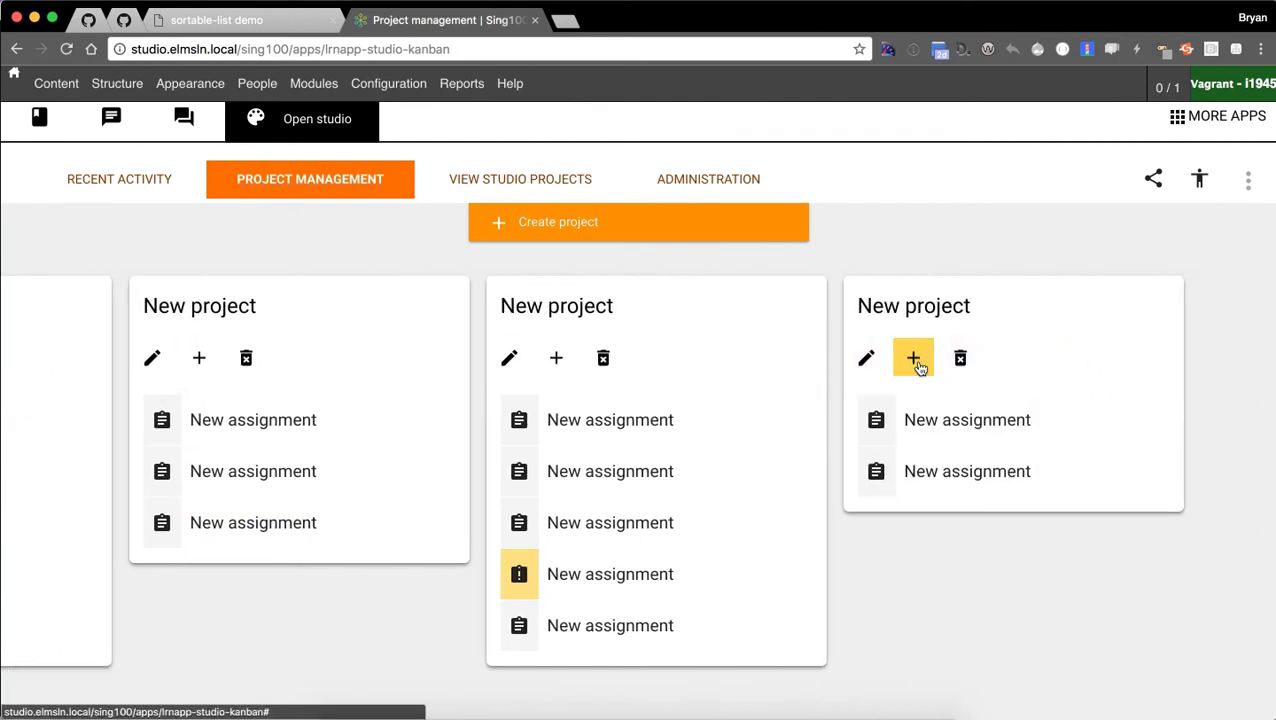
click(916, 363)
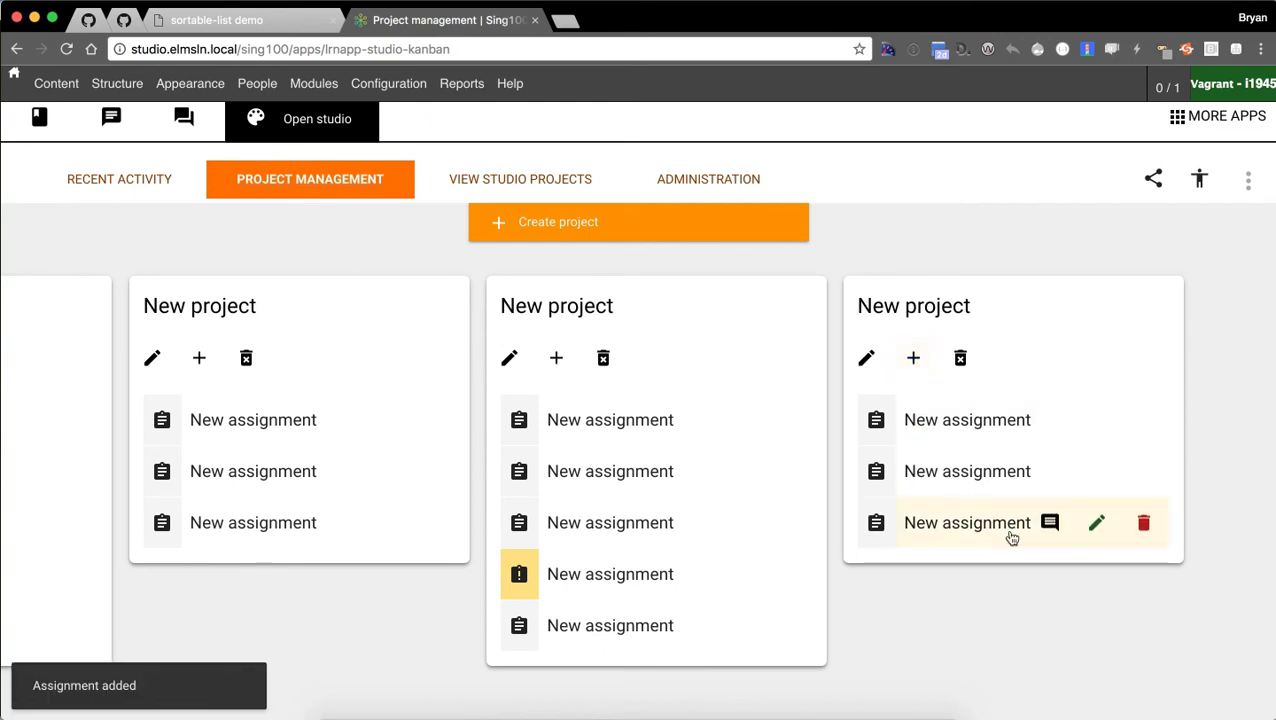
click(906, 423)
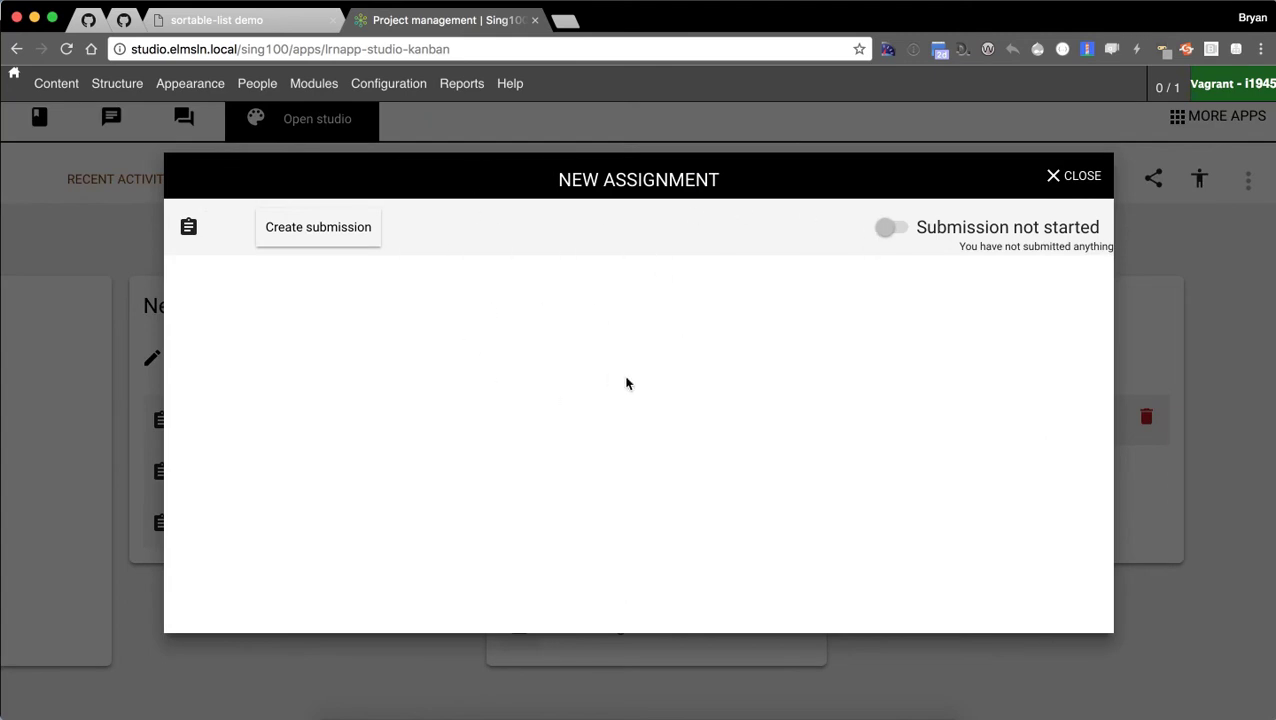
click(1055, 182)
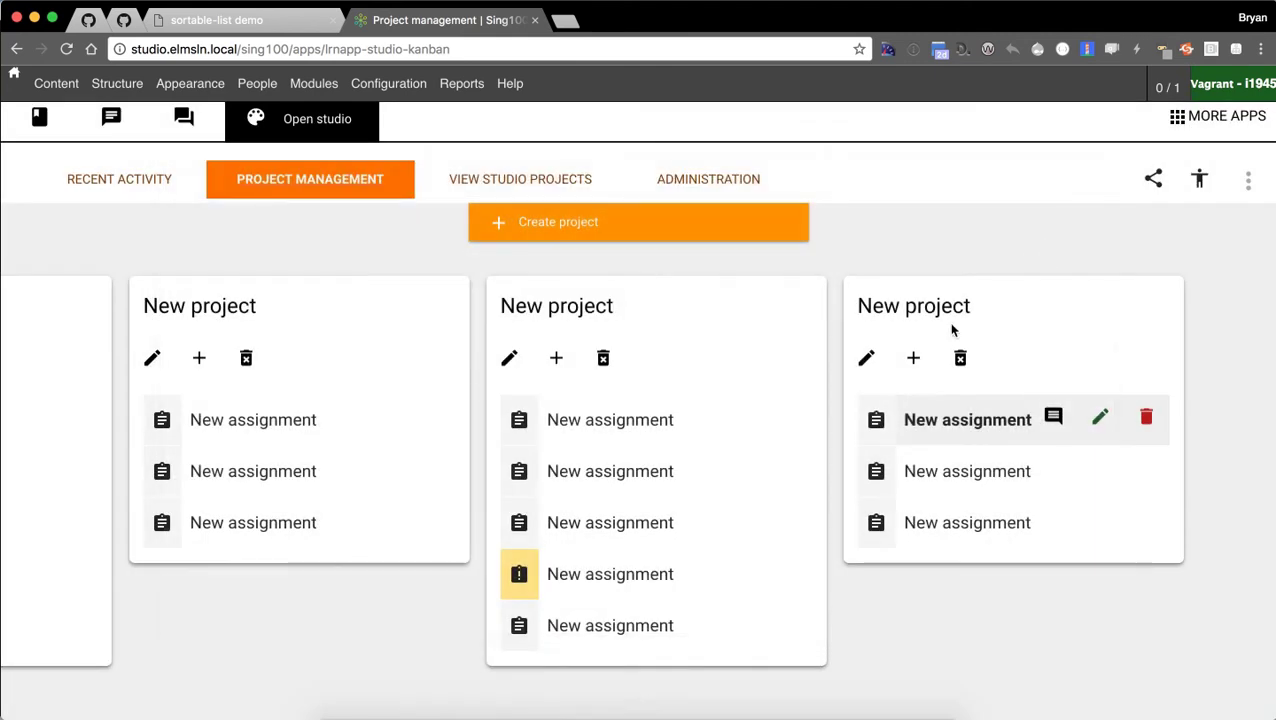
Rename the third project to 'Project 1'.
click(862, 362)
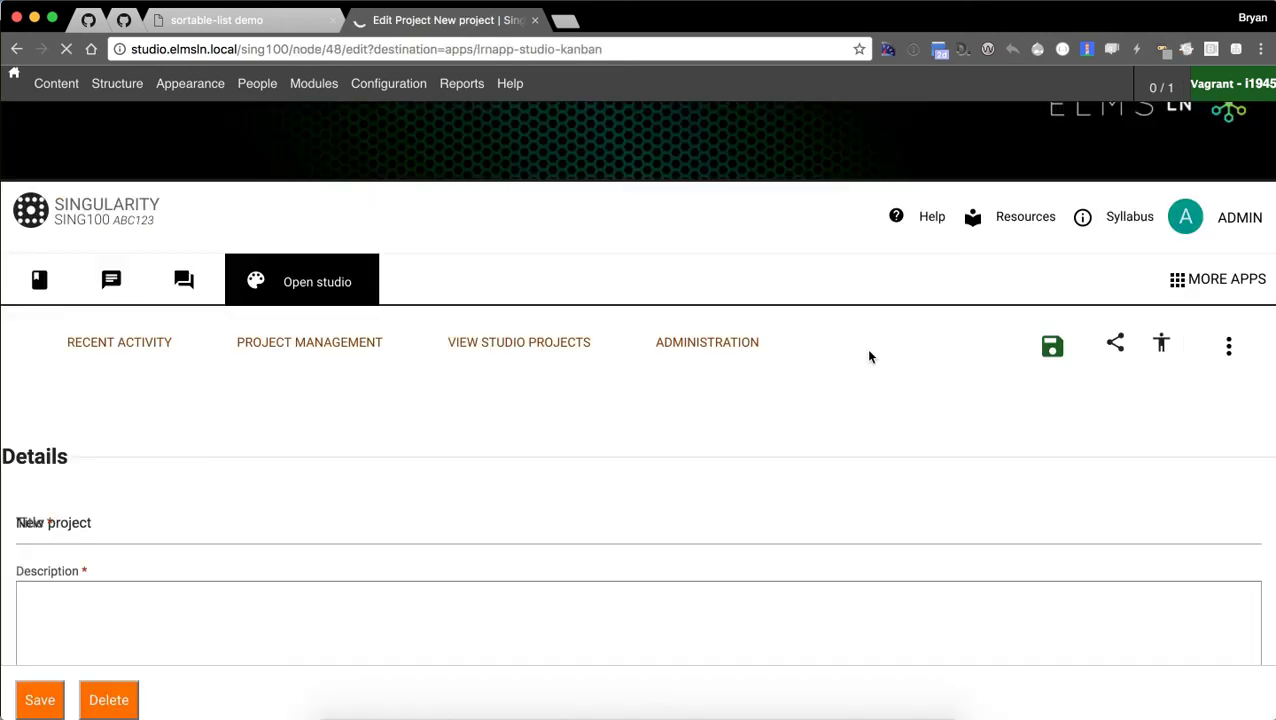
scroll(74, 443, down, 1)
triple_click(100, 441)
text(Projet 1)
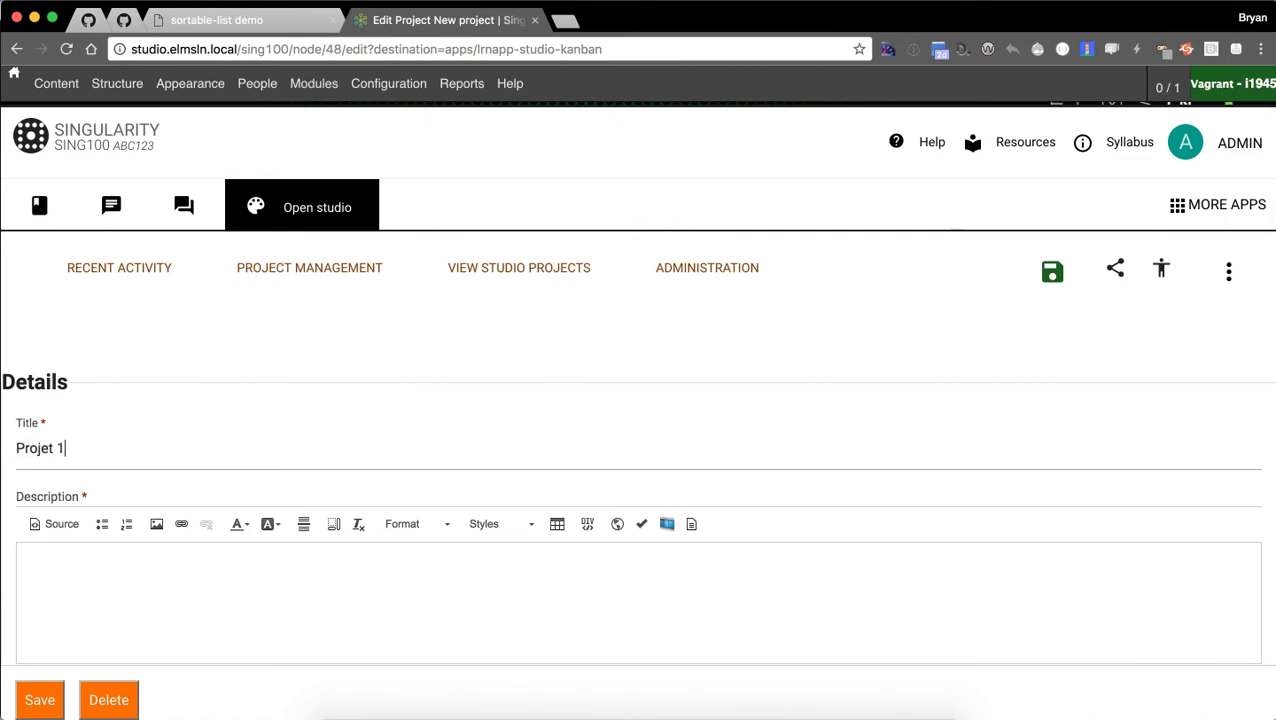
click(47, 447)
text(c)
Give the project the description 'This is about Cheese' and save it.
scroll(158, 418, down, 3)
click(145, 290)
text(Thi)
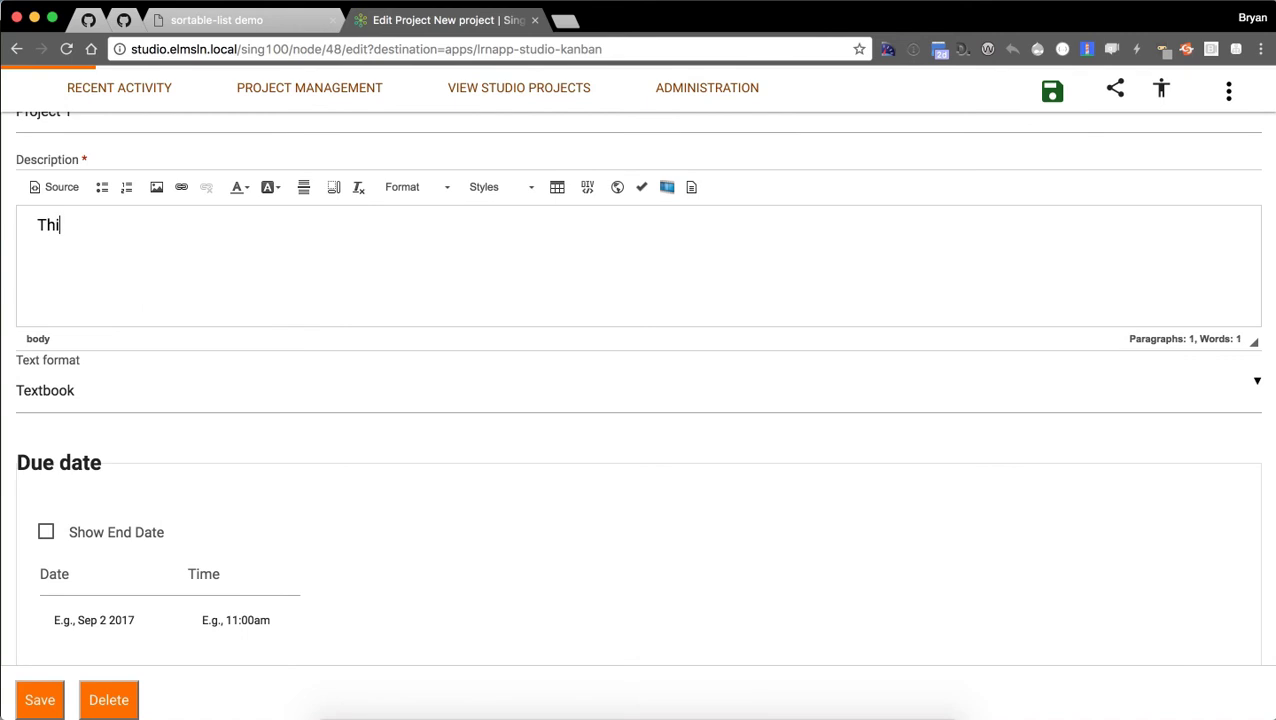
text(s is about Cheese)
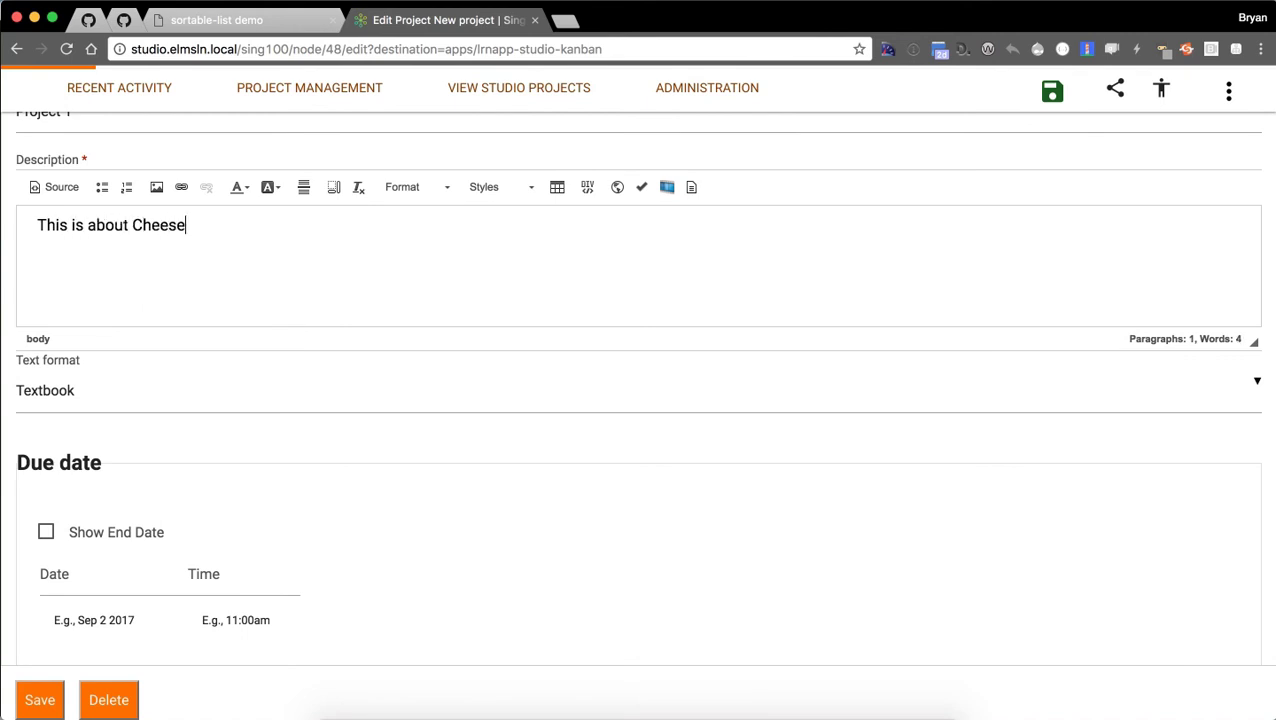
scroll(199, 333, down, 5)
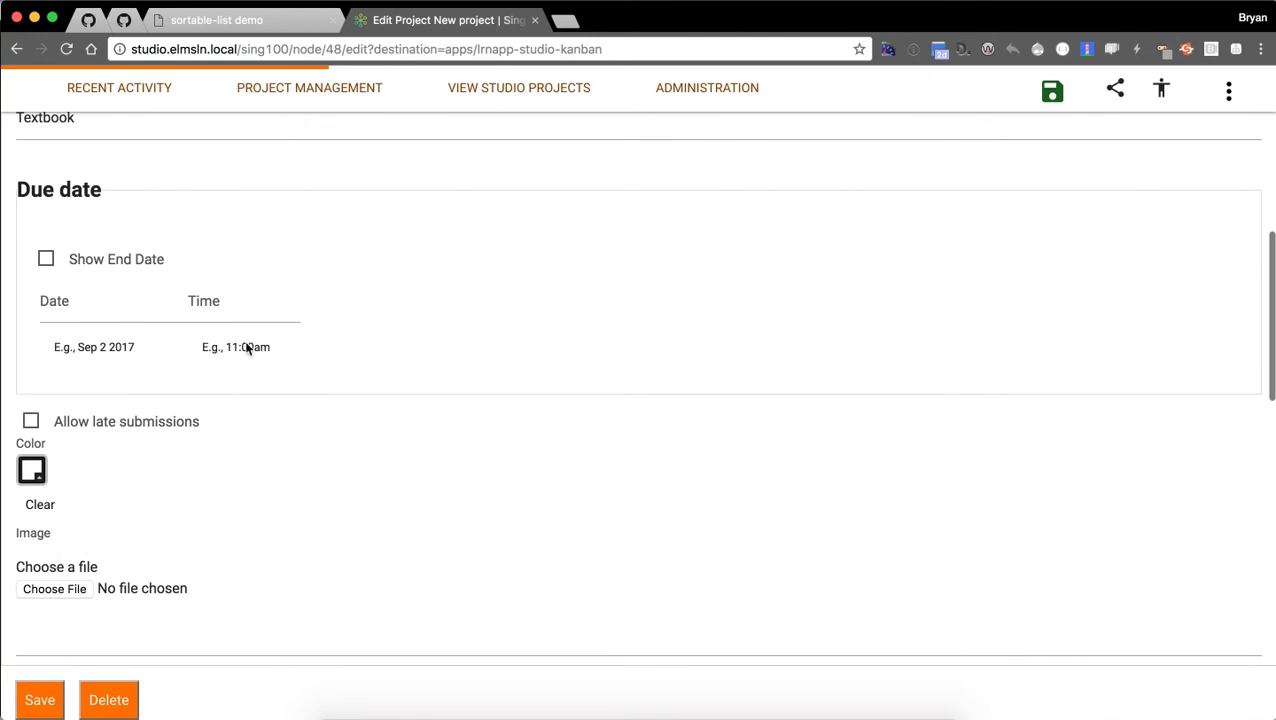
scroll(110, 374, down, 3)
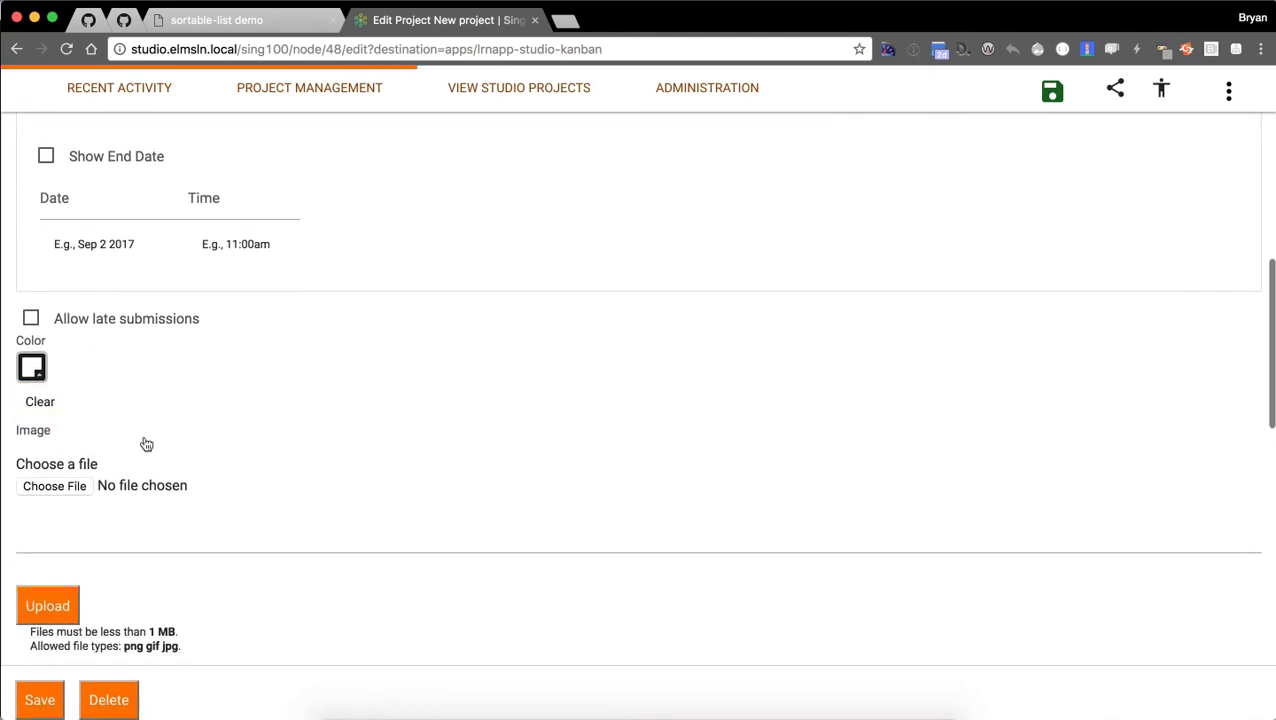
scroll(333, 414, down, 4)
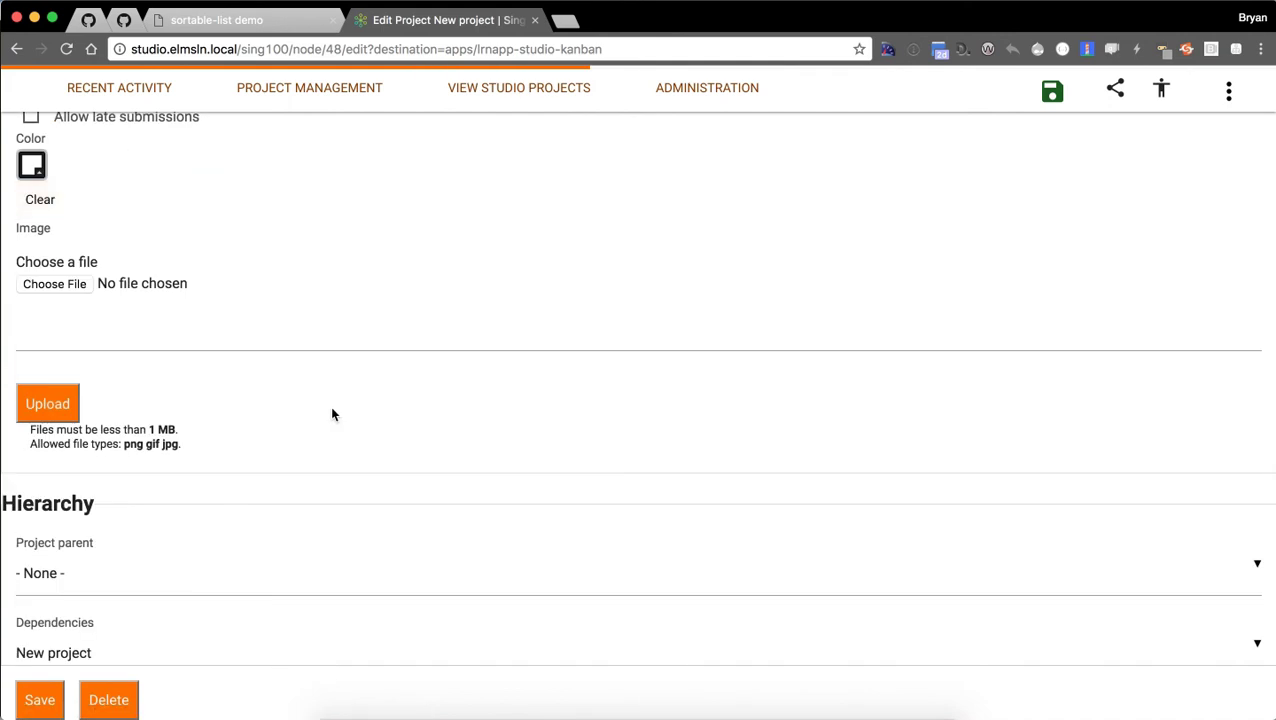
scroll(162, 216, down, 4)
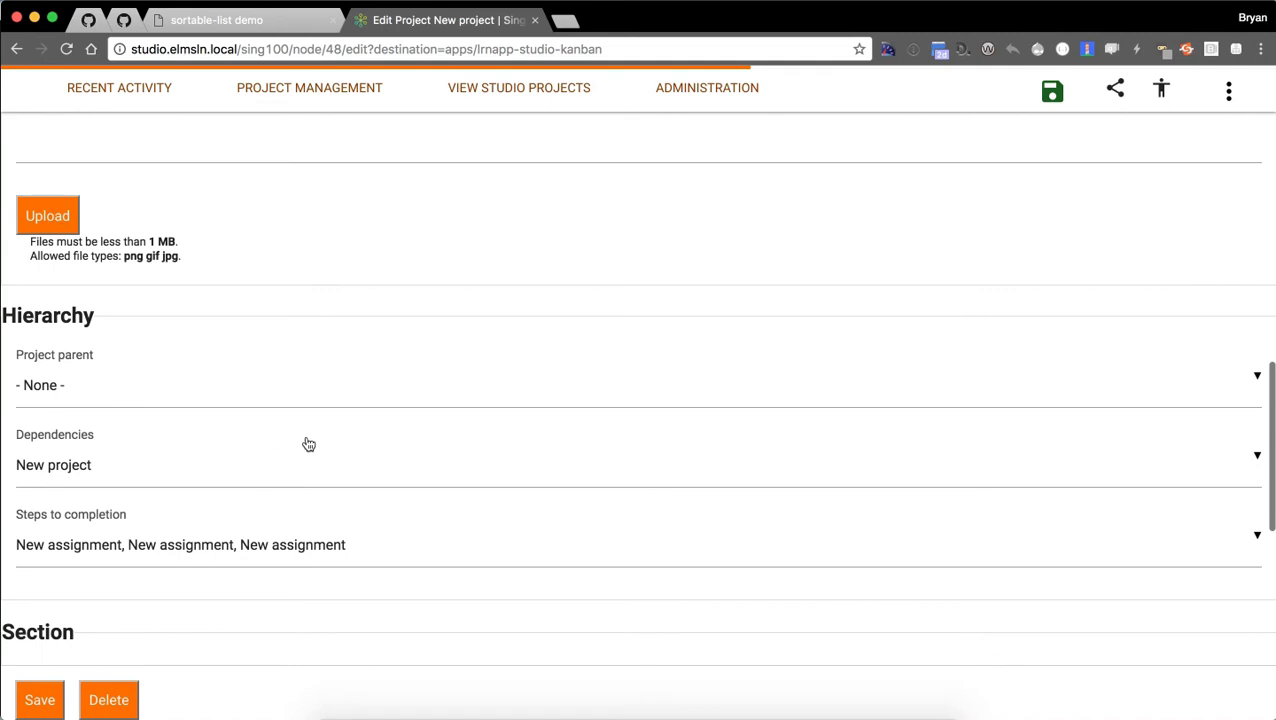
scroll(199, 360, down, 1)
scroll(199, 360, down, 1)
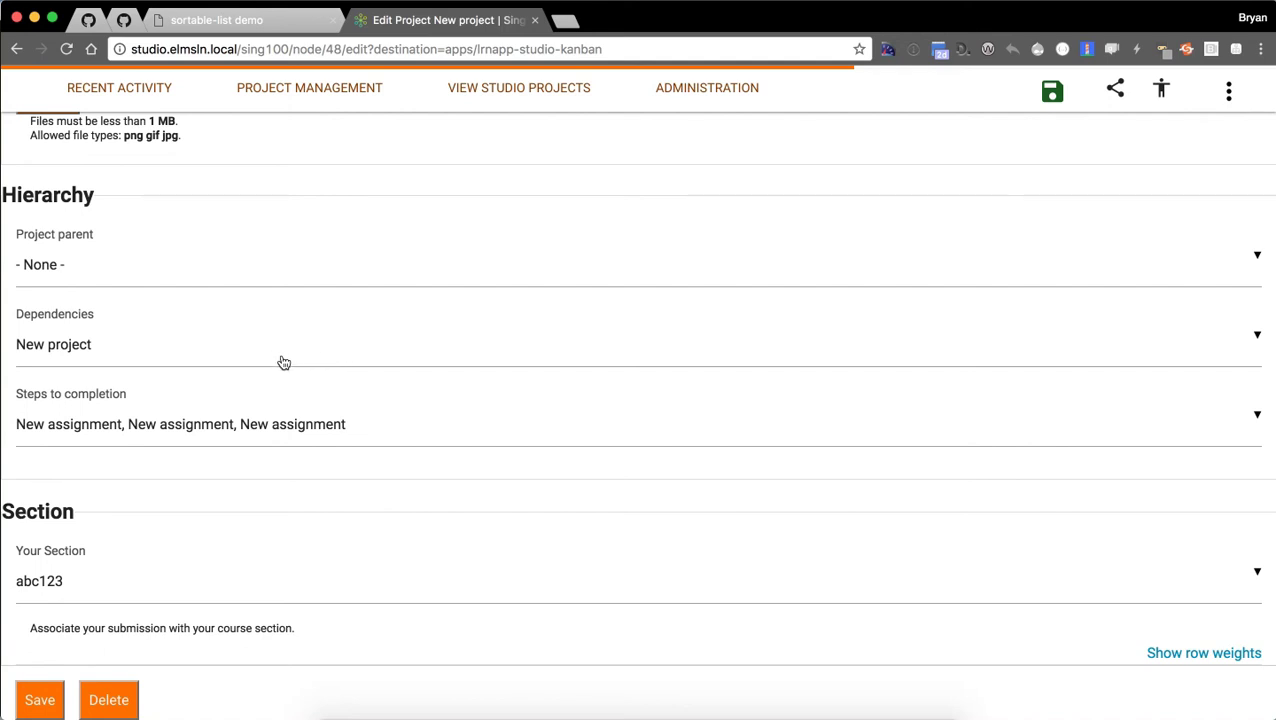
scroll(284, 362, down, 5)
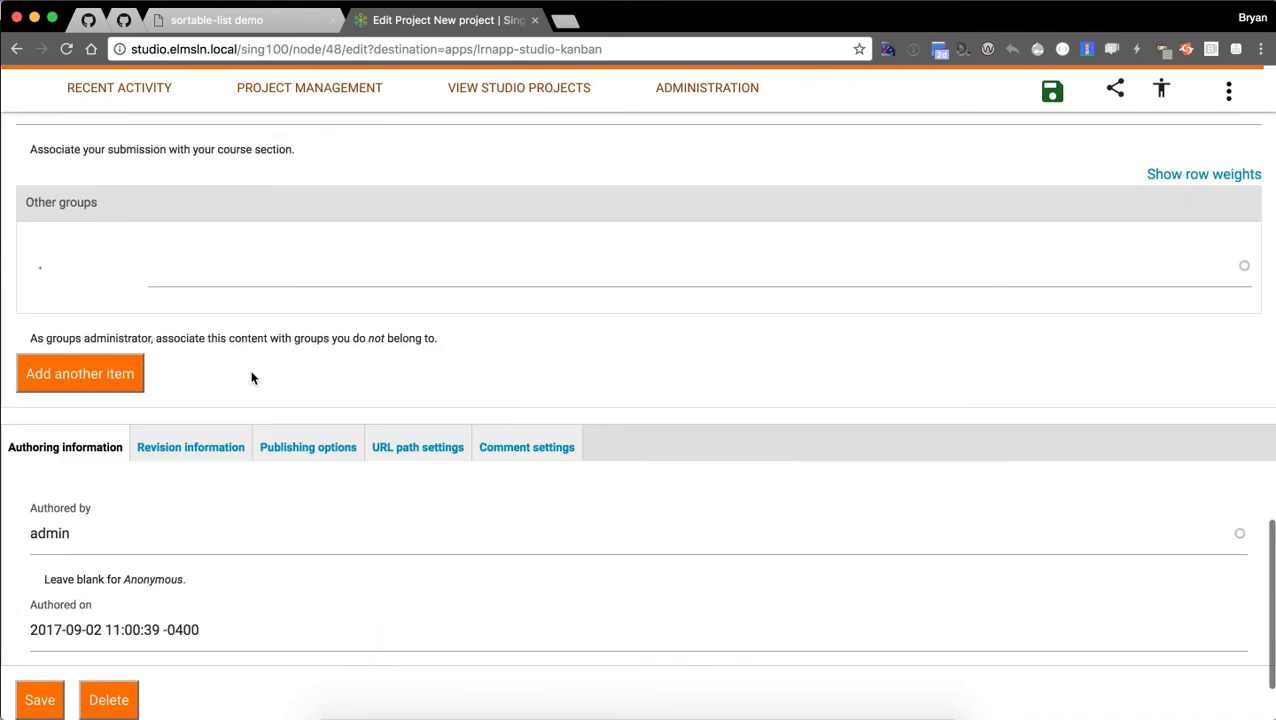
scroll(255, 380, down, 1)
click(41, 708)
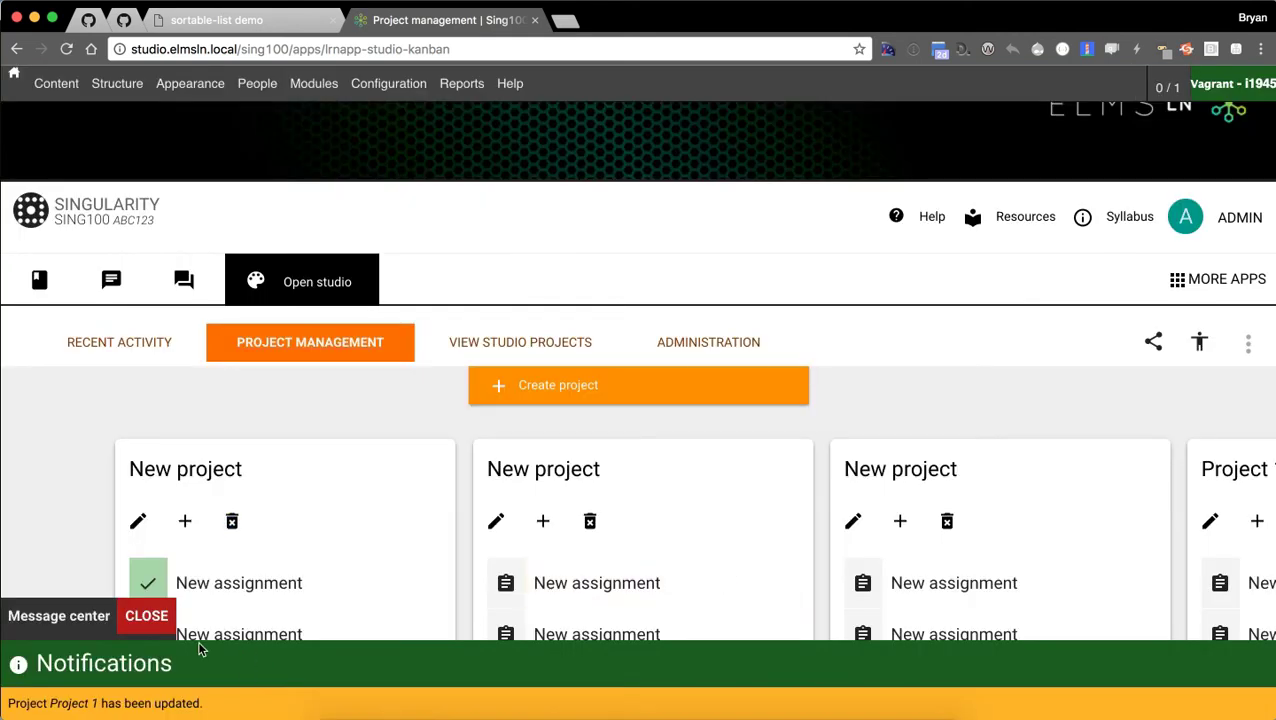
Dismiss the project-updated notice and open the first project's second New assignment.
click(146, 616)
scroll(400, 595, right, 10)
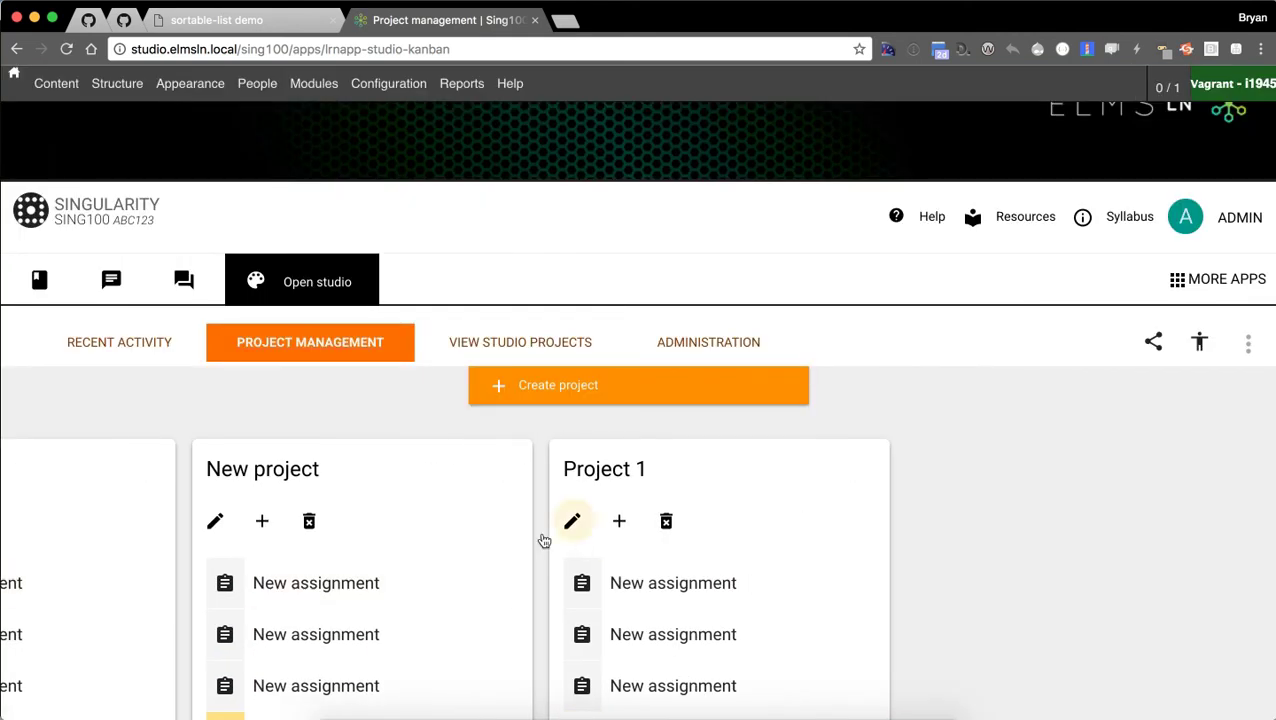
mouse_move(732, 595)
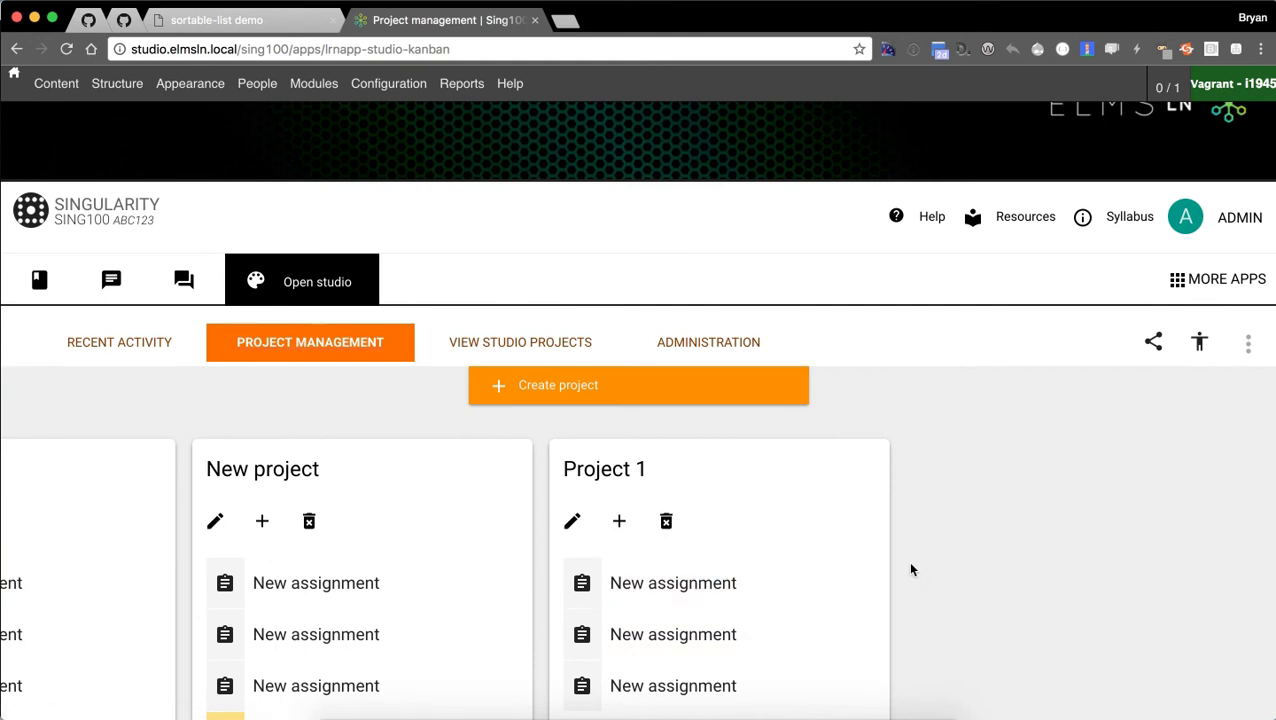
scroll(903, 573, down, 5)
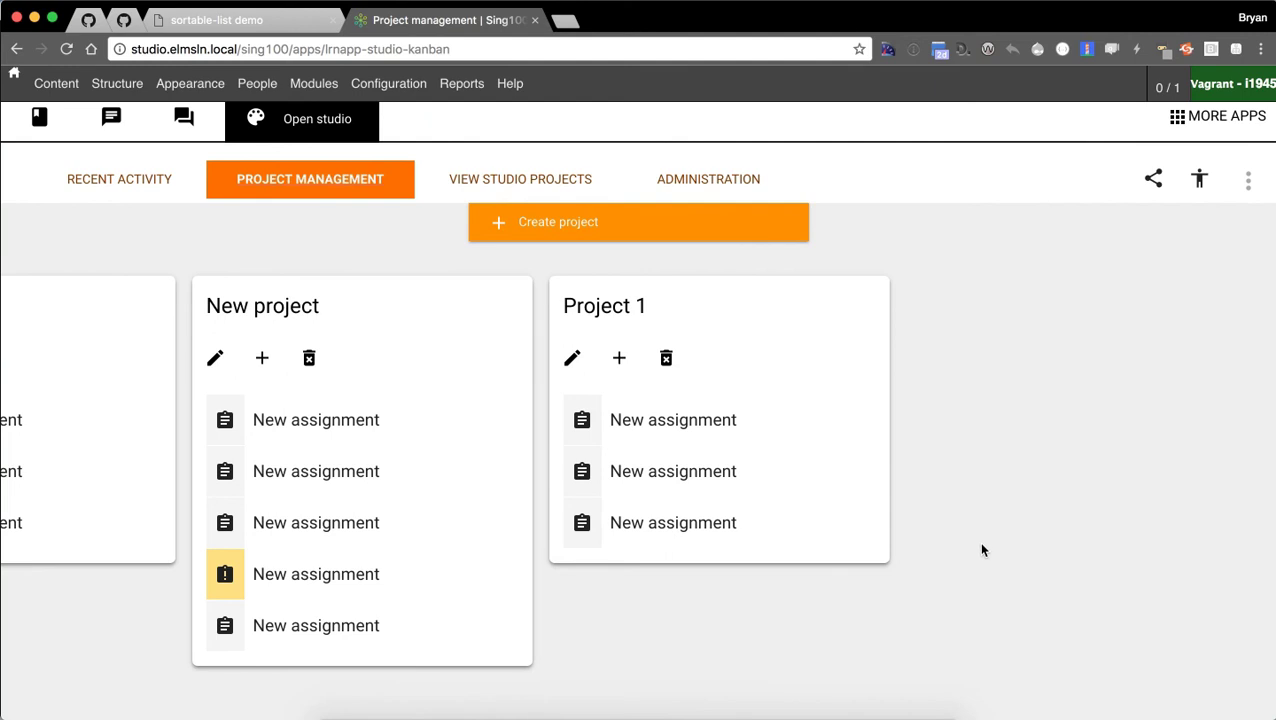
scroll(978, 541, left, 10)
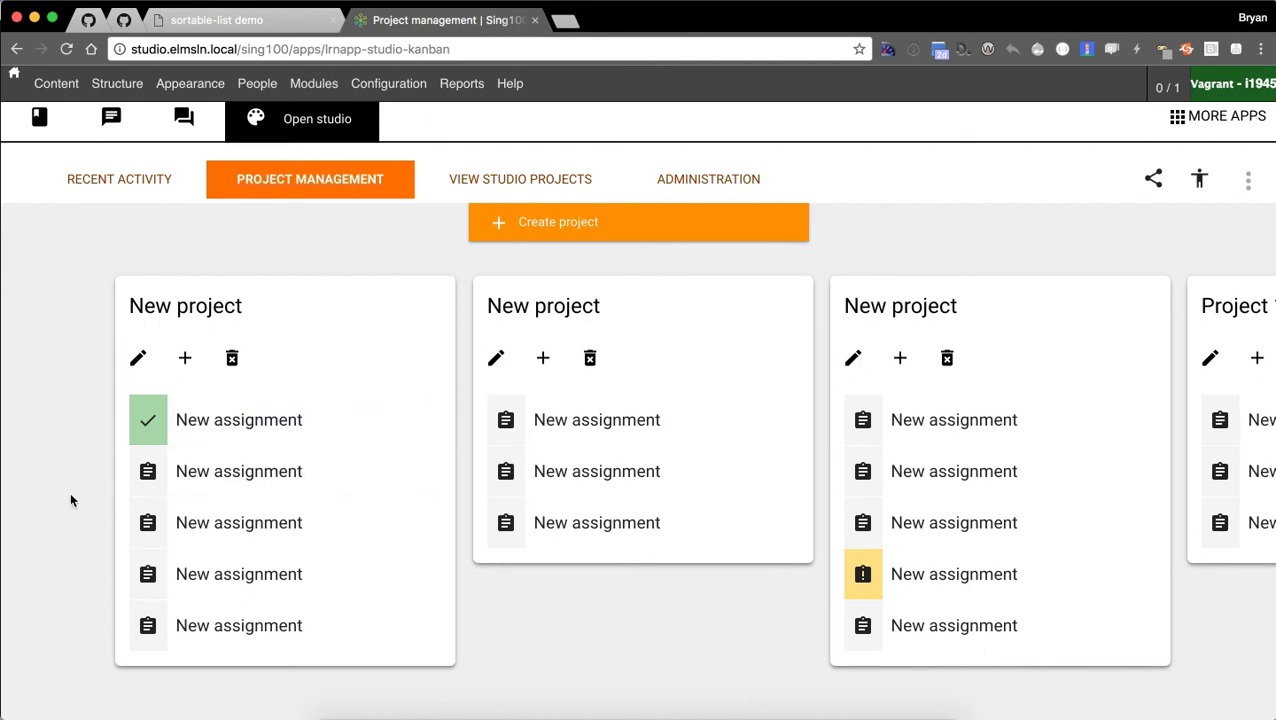
click(199, 487)
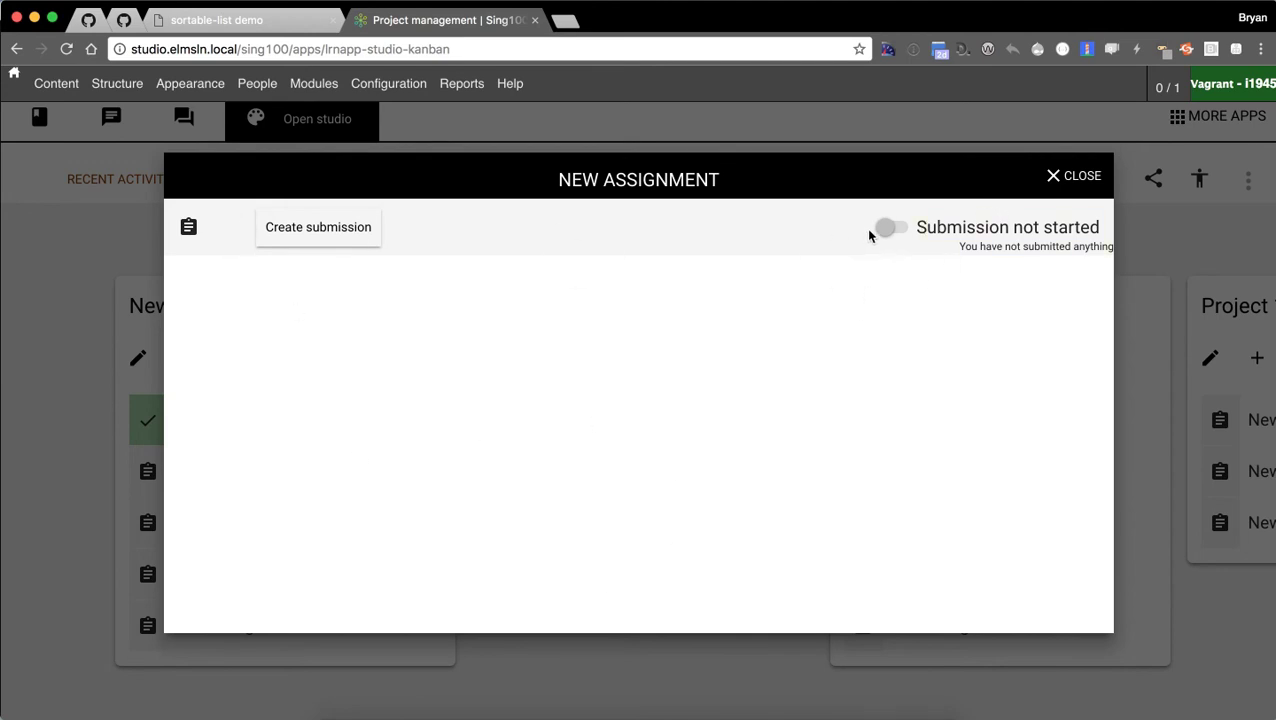
Create a new submission and title it 'But I can call this anything!'.
click(322, 235)
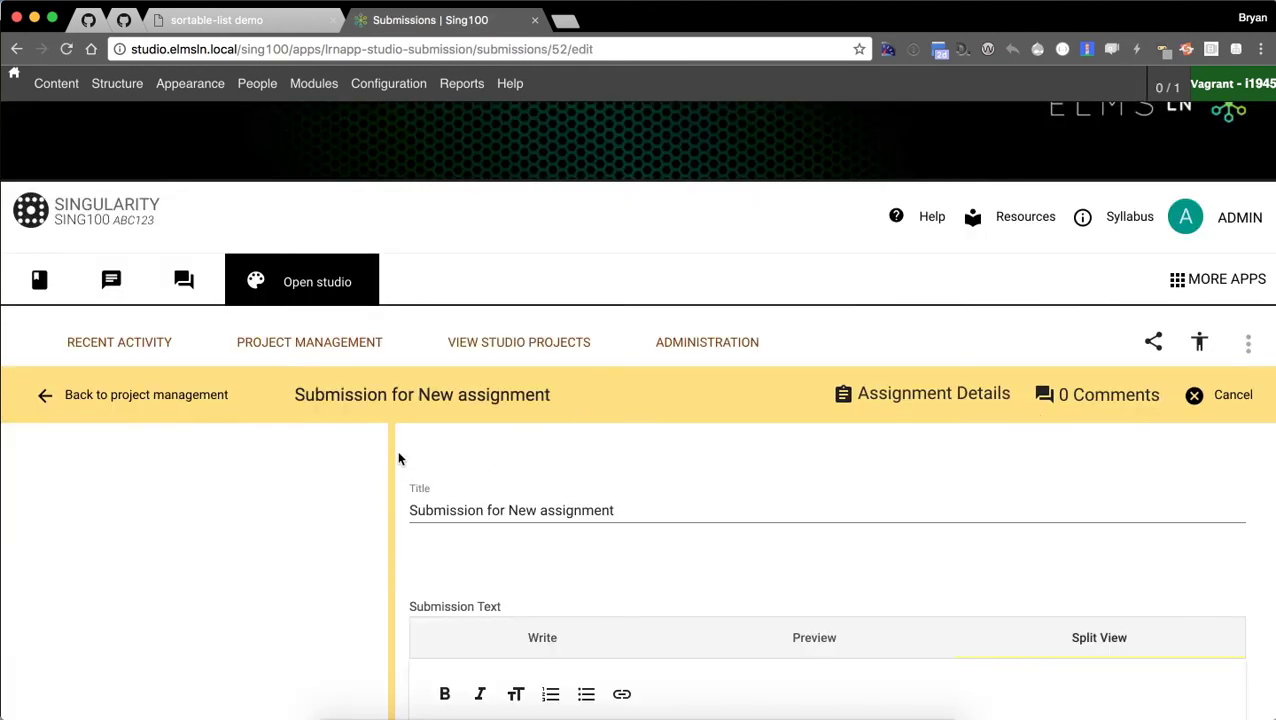
click(677, 511)
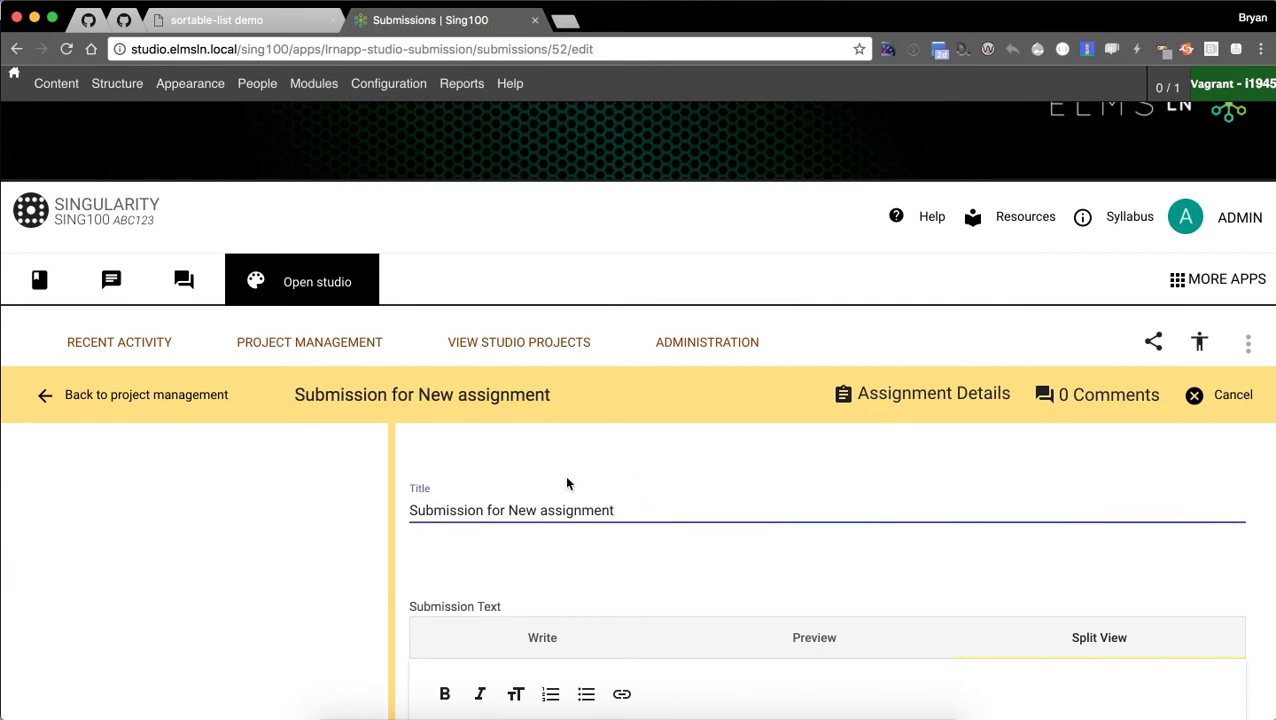
scroll(593, 498, down, 1)
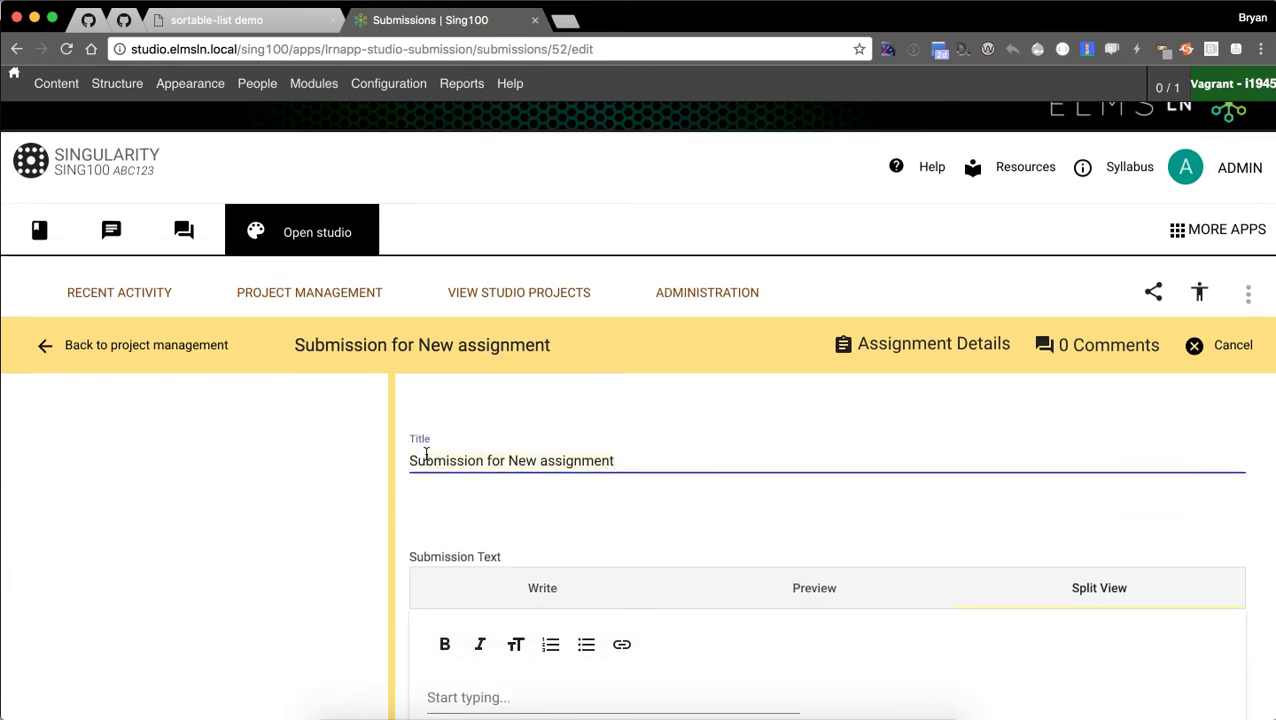
key(super+a)
text(But I can call this )
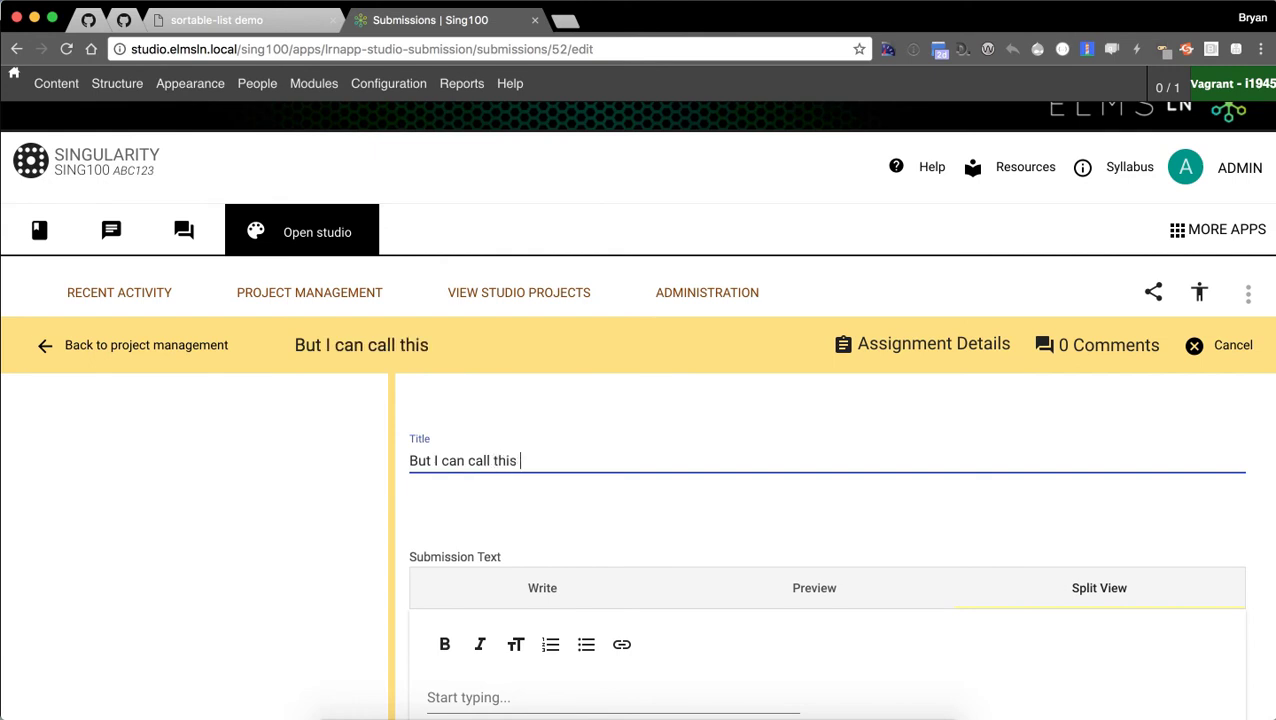
text(anything!)
Try the editor's Write, Preview and Split View modes, ending in the text editor.
scroll(580, 455, down, 3)
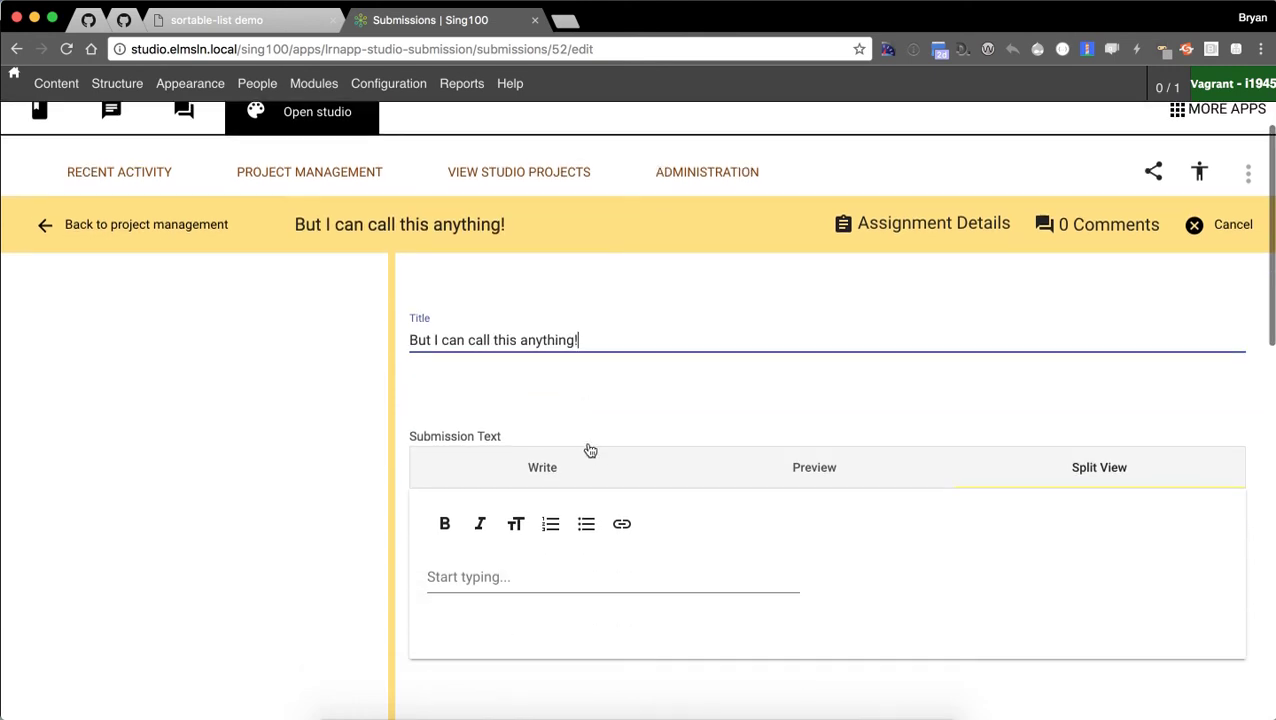
scroll(560, 480, down, 2)
click(525, 540)
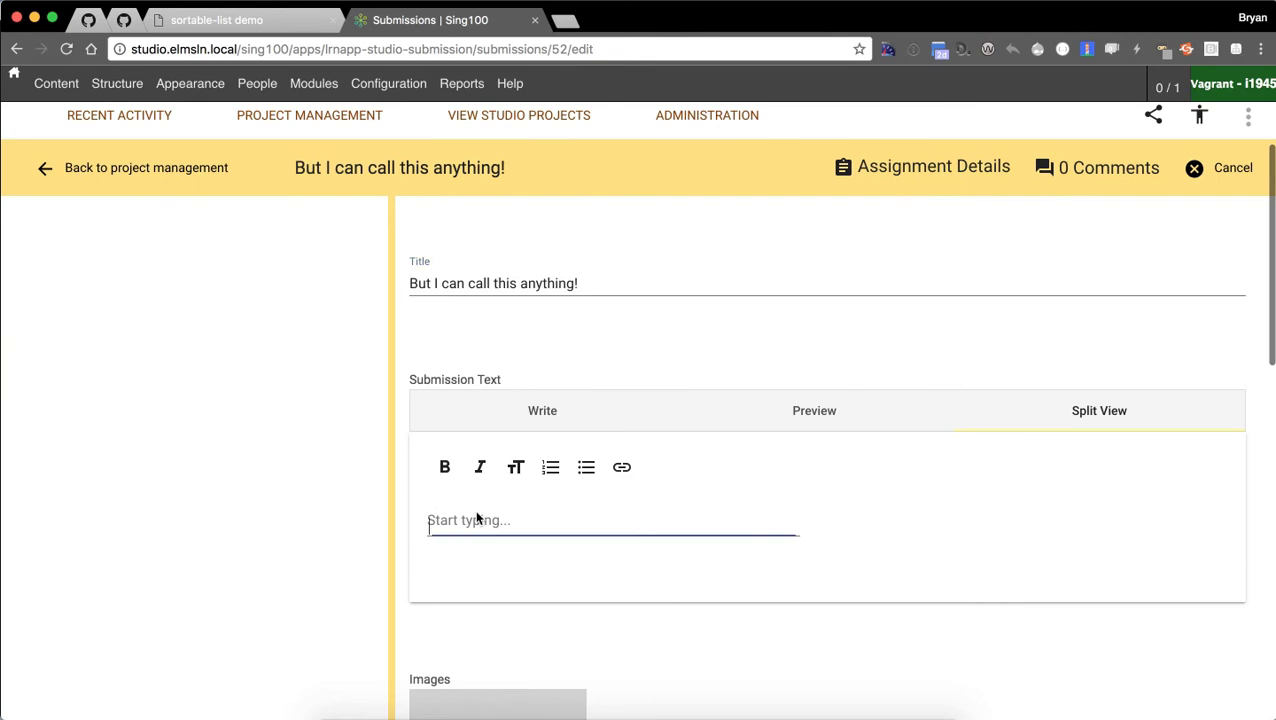
scroll(520, 558, down, 2)
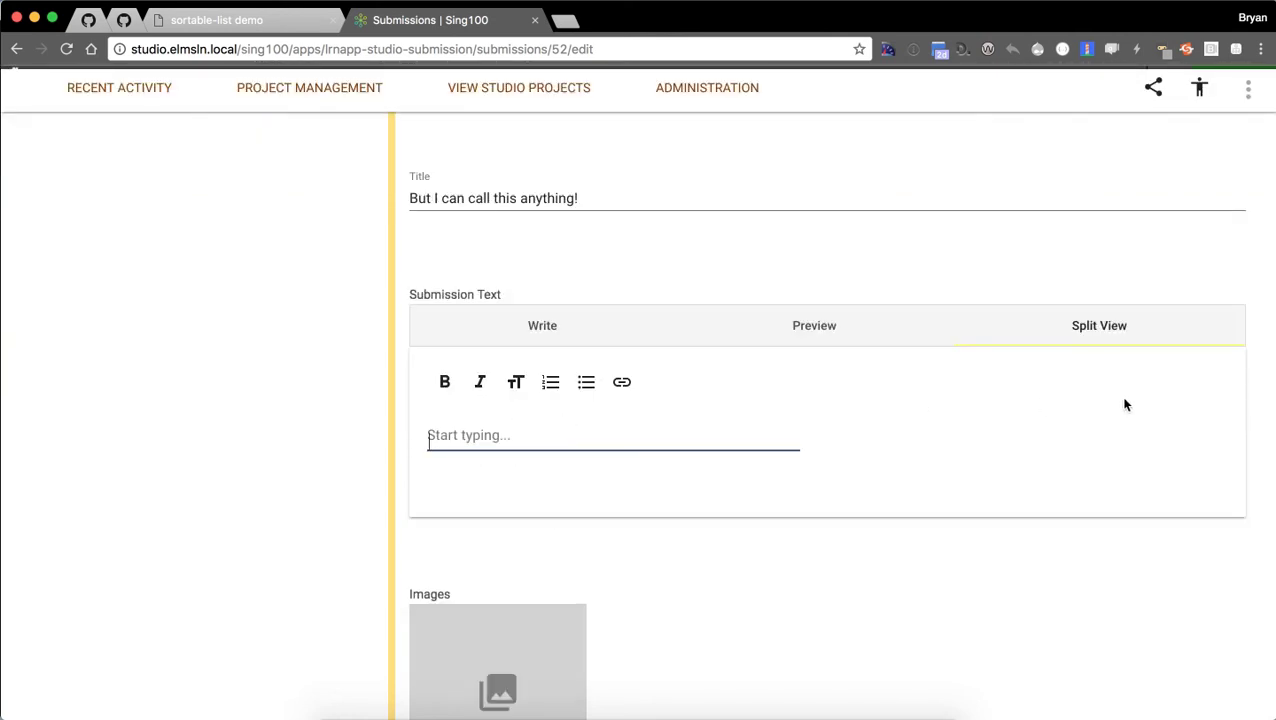
click(577, 333)
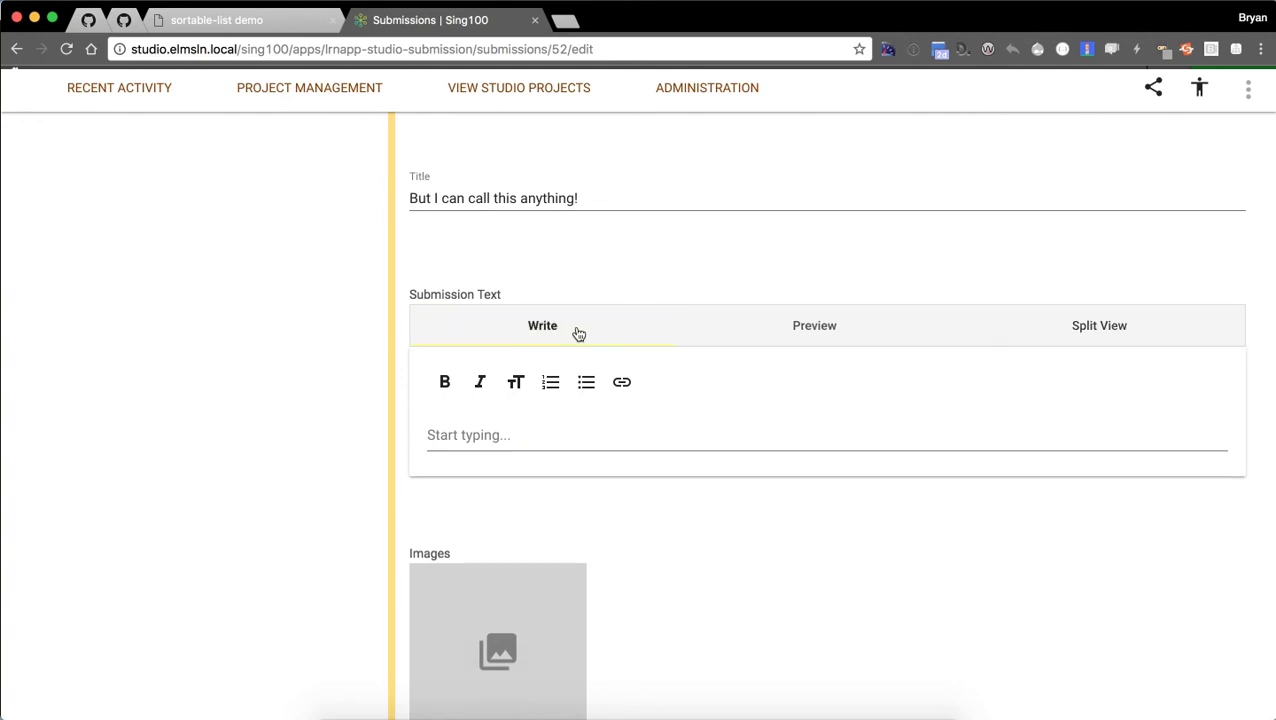
click(863, 325)
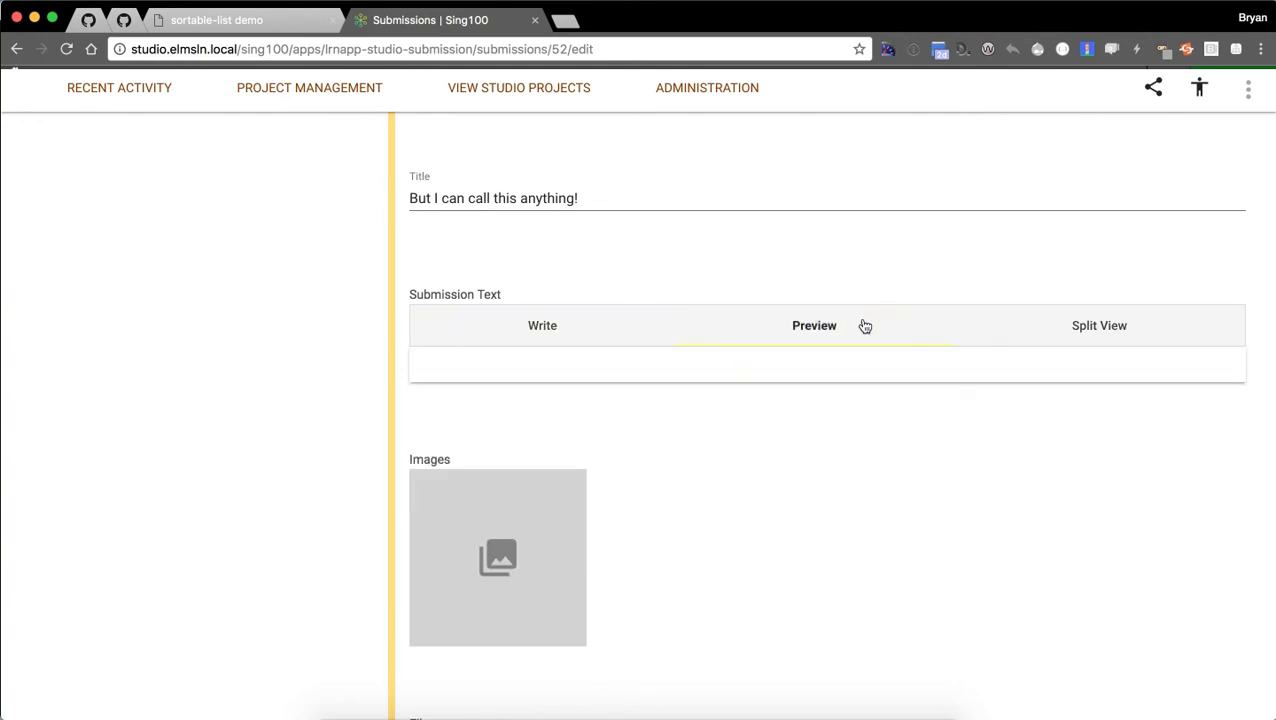
click(1100, 326)
click(504, 421)
Write 'Maybe it's a document you need to write ahead of time?', bold 'document', and start a numbered list.
text(Maybe it's a d)
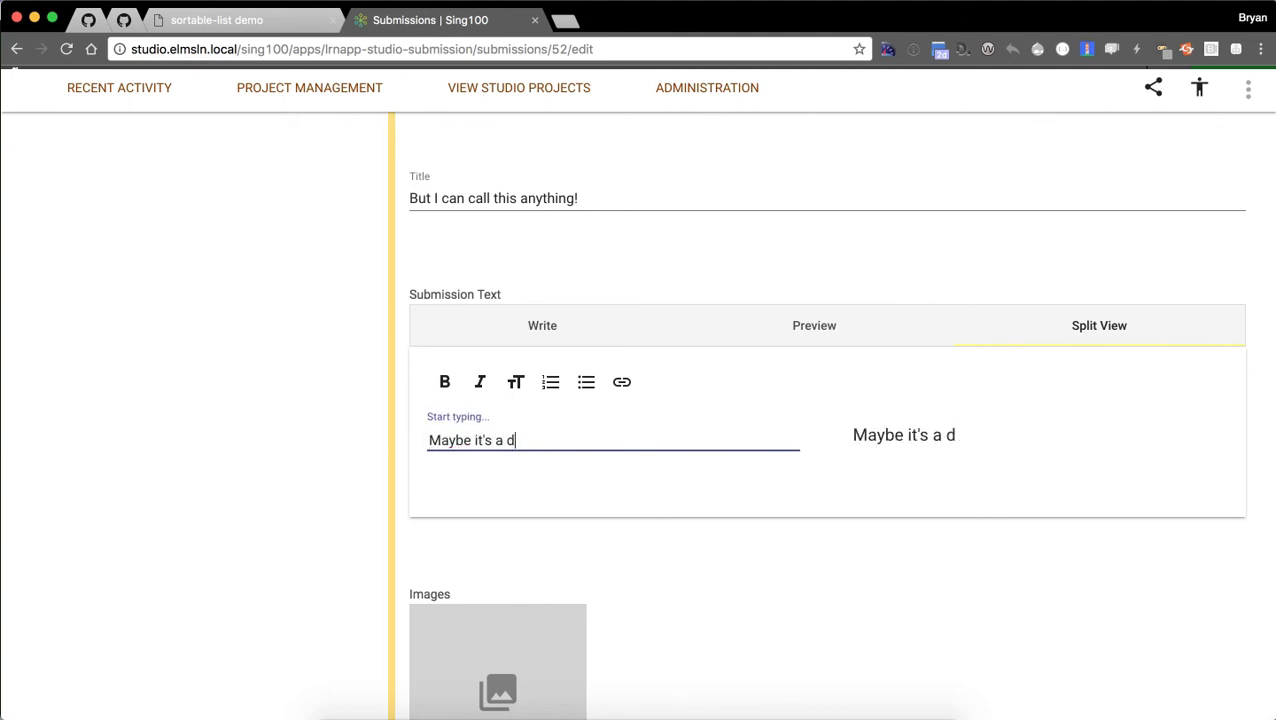
text(ocument you need to )
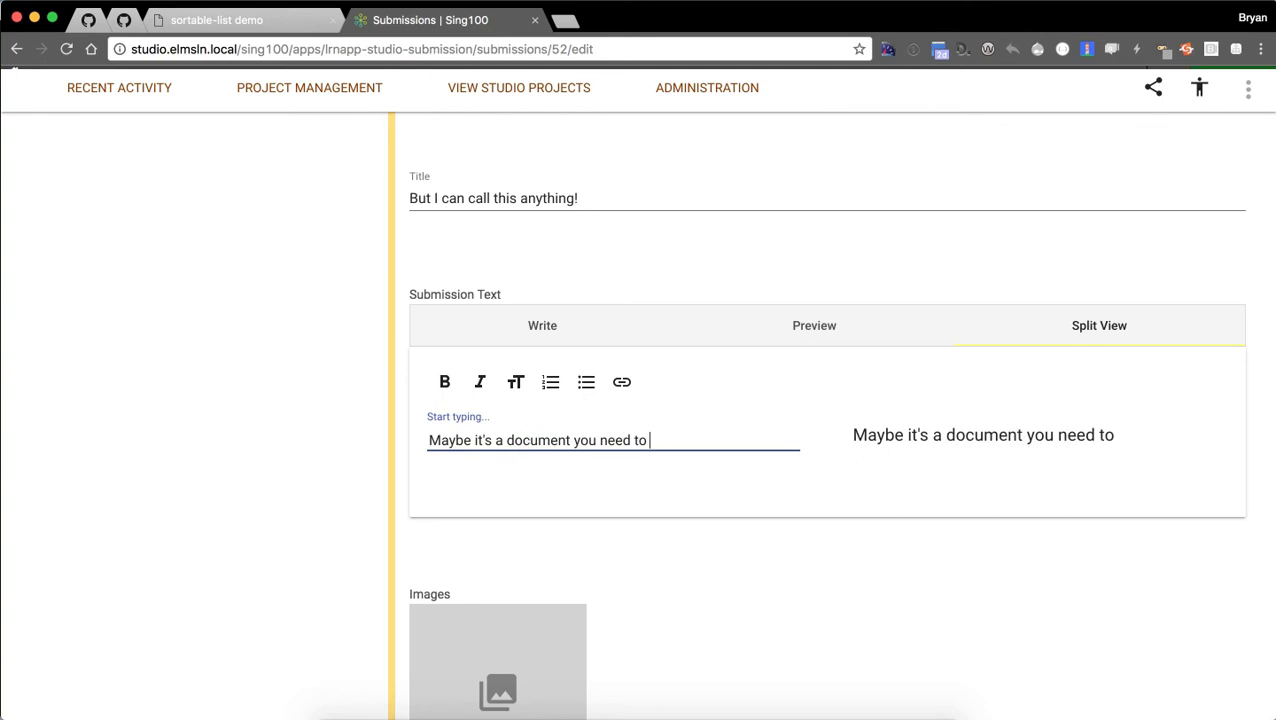
text(write ahead of time?)
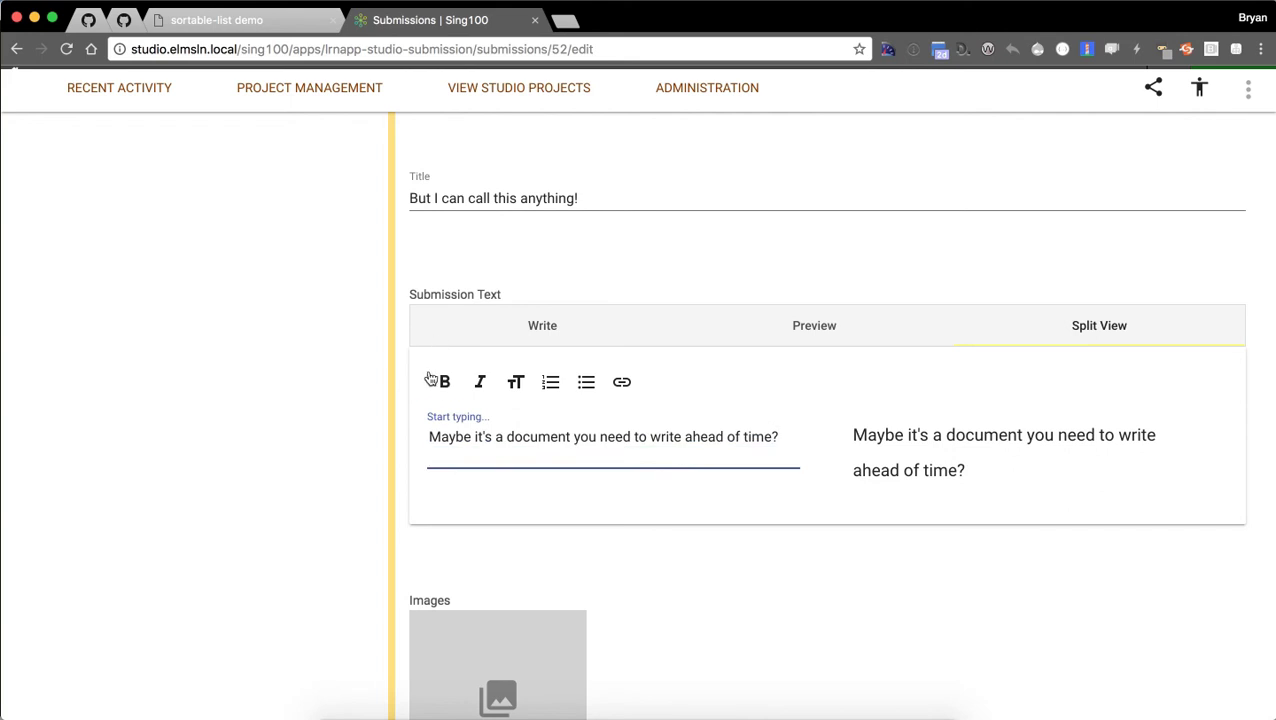
click(459, 391)
click(470, 458)
key(Return)
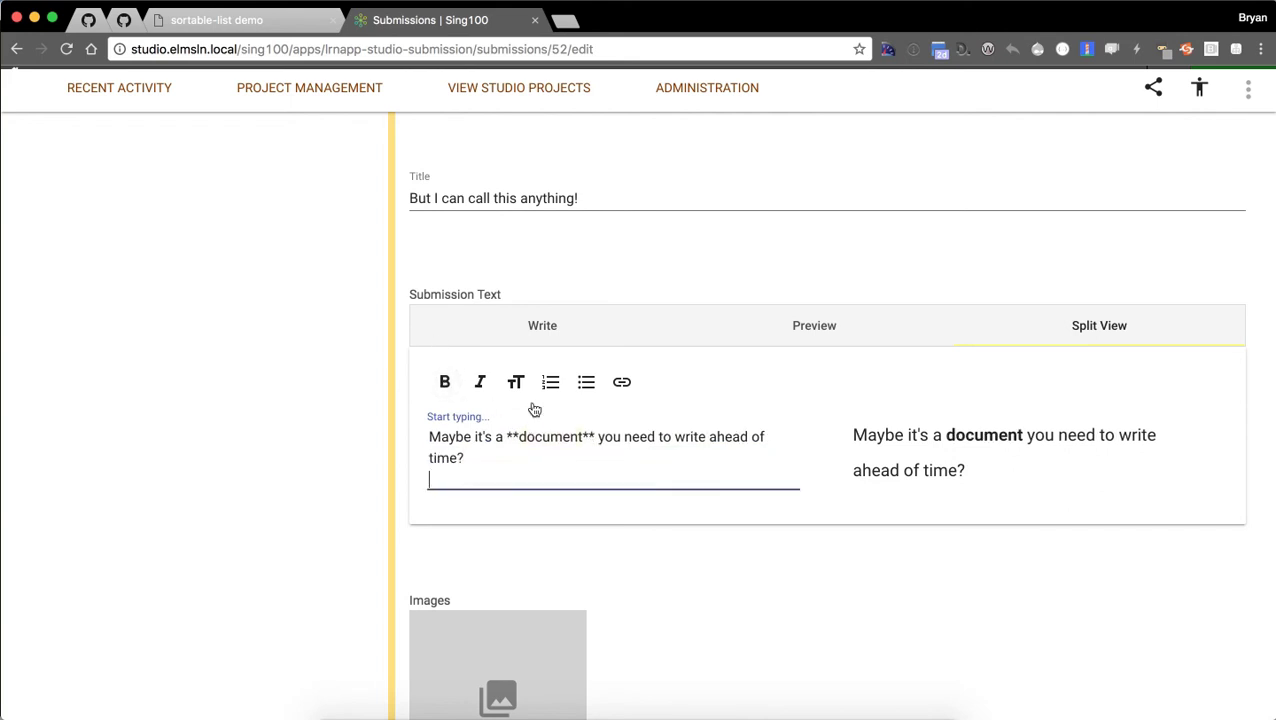
click(550, 384)
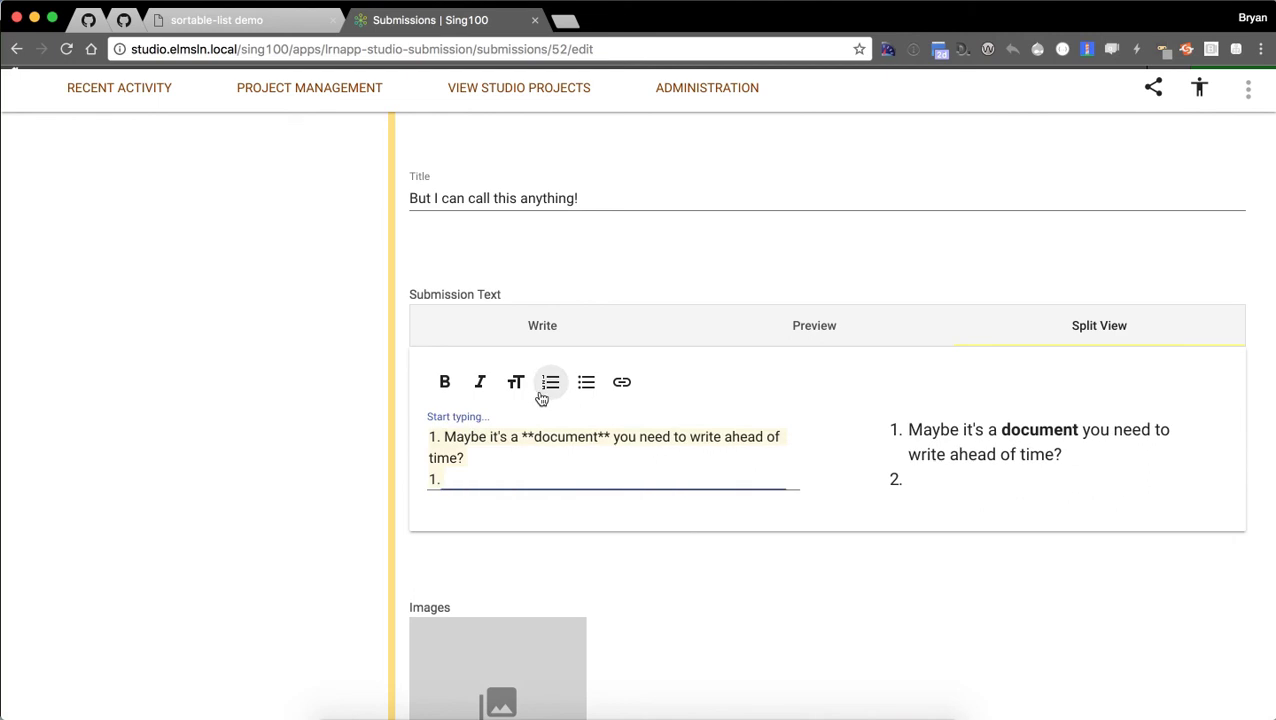
Add list items 'dsdada', '3. fdfsfsf' and '4. dsfdsfsfsfsf' to the numbered list.
click(534, 484)
text(dsdada)
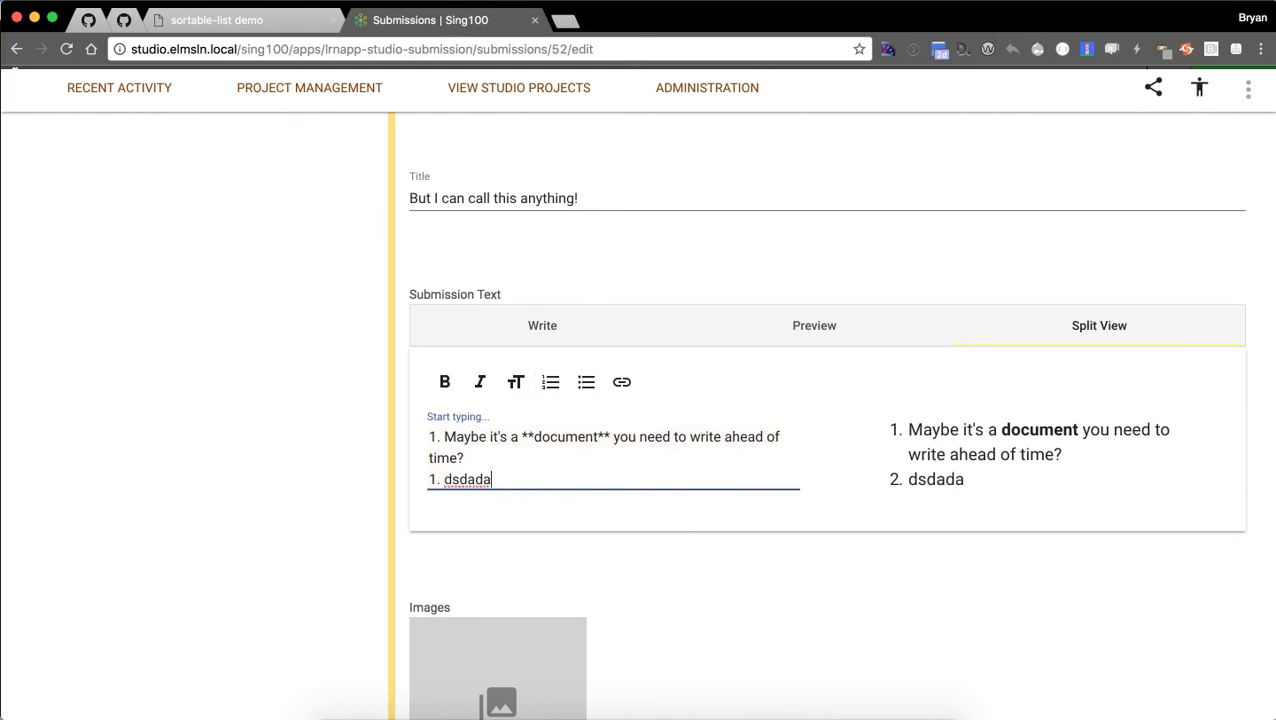
key(Return)
text(2)
key(BackSpace)
text(3.)
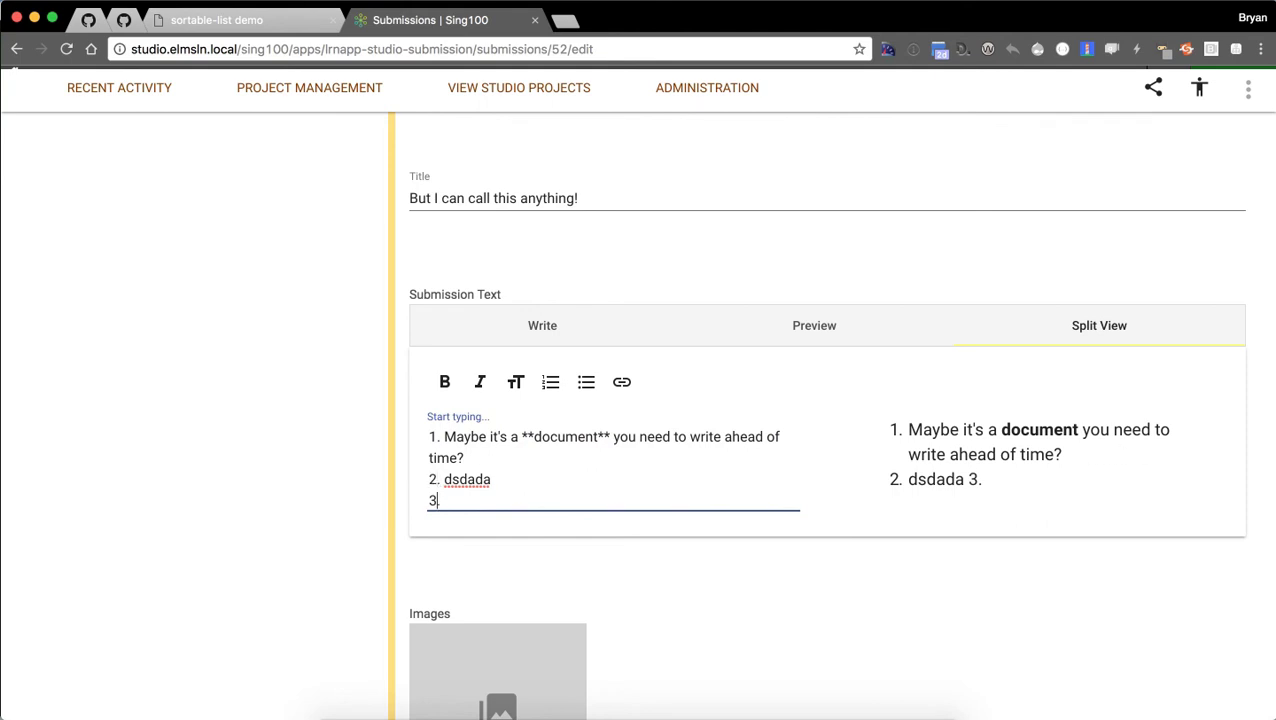
text( fdfsfsf)
key(Return)
text(4. dsfdsfsfsfsf)
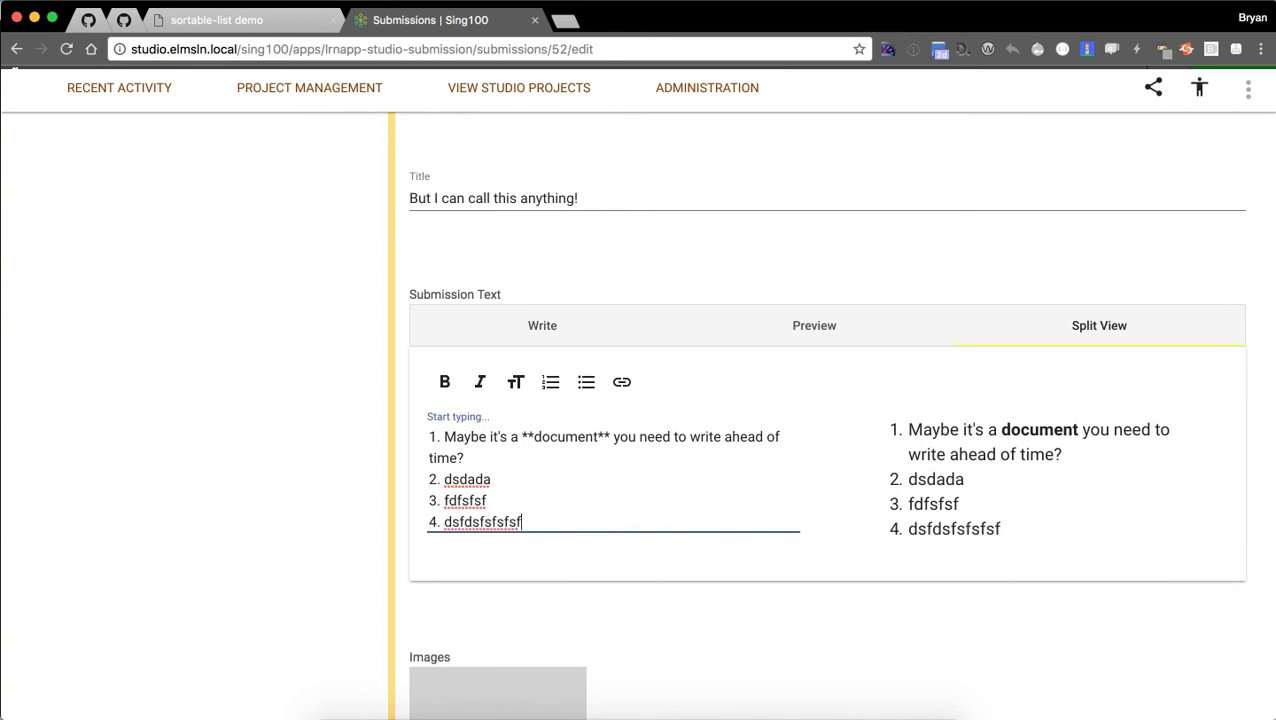
scroll(550, 450, down, 2)
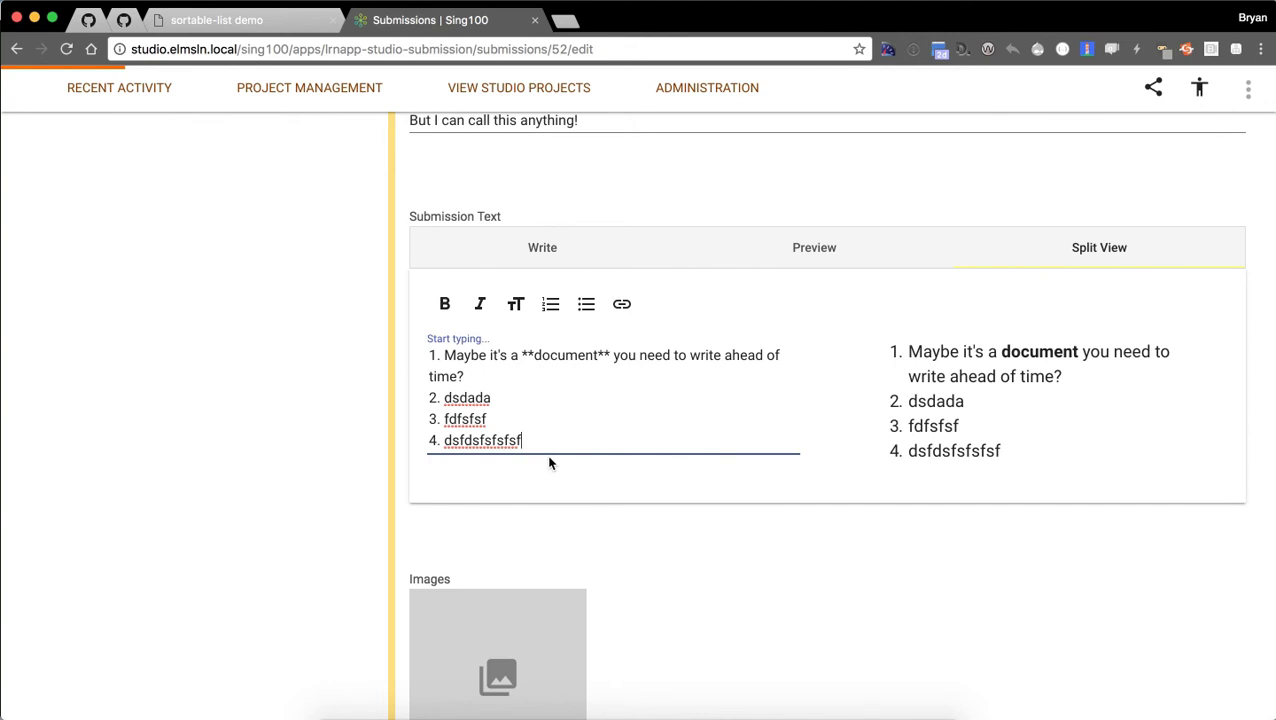
click(729, 531)
double_click(709, 356)
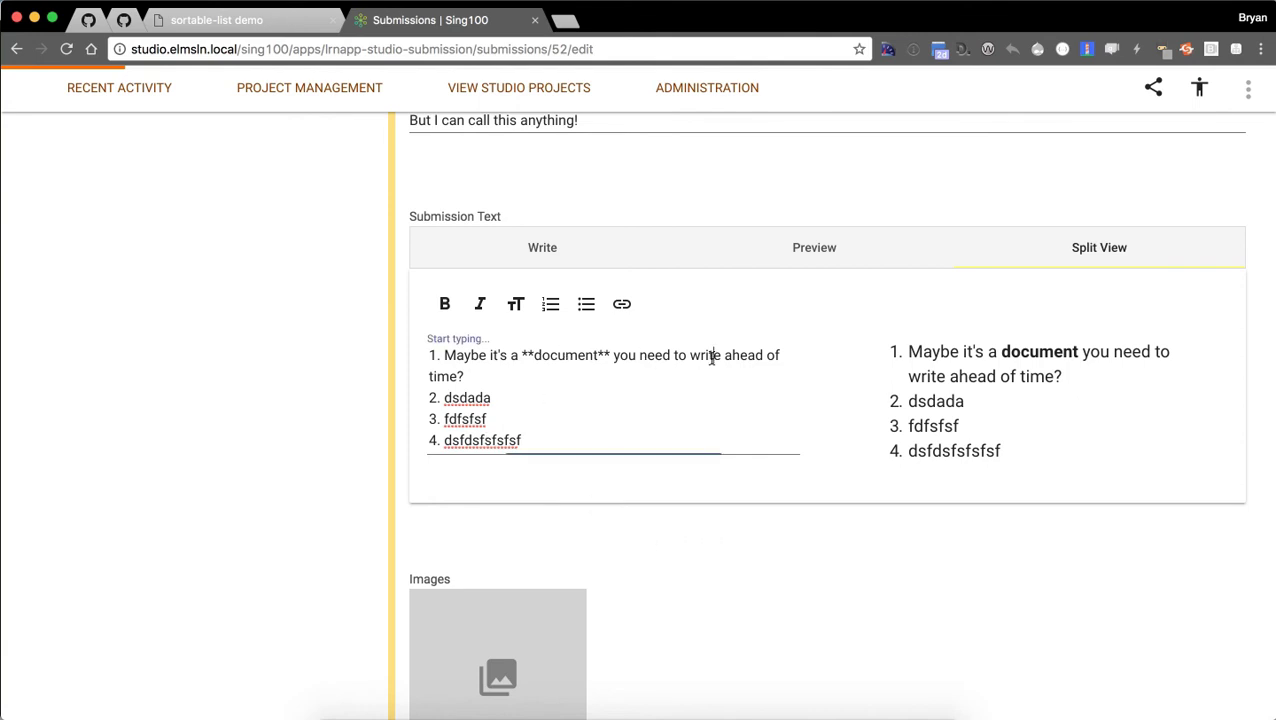
click(621, 306)
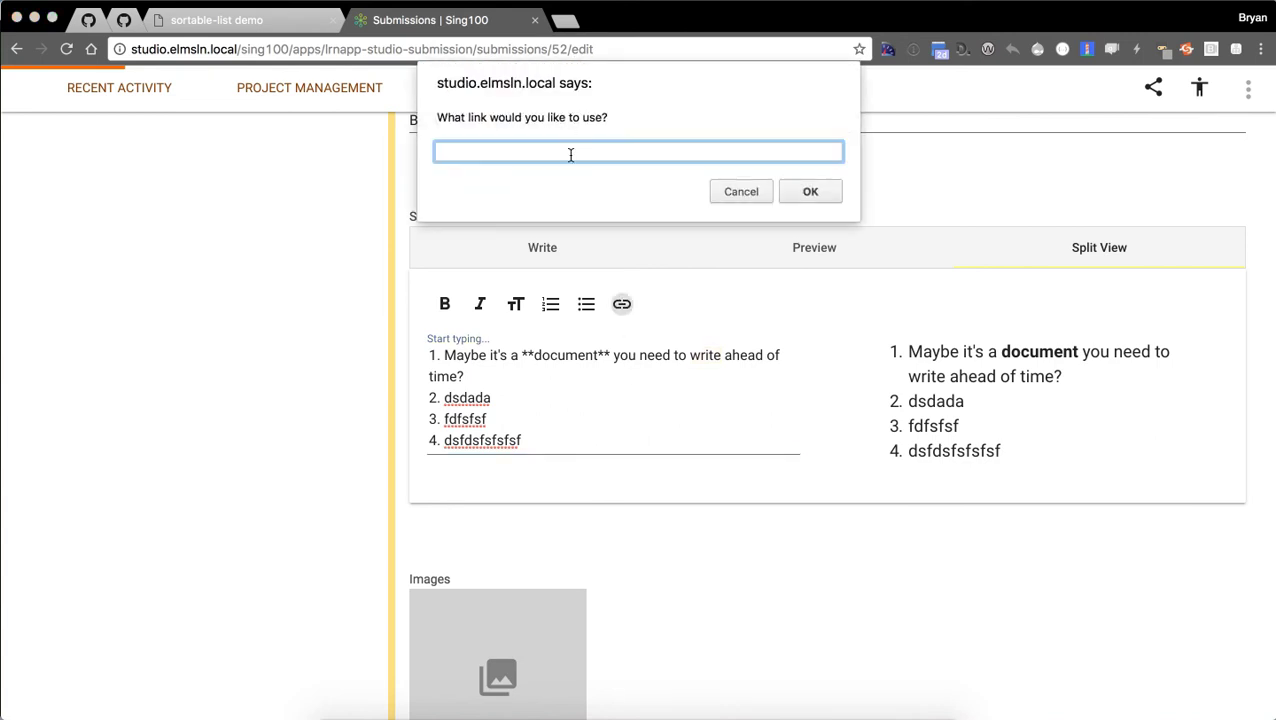
key(super+alt+c)
text(yout)
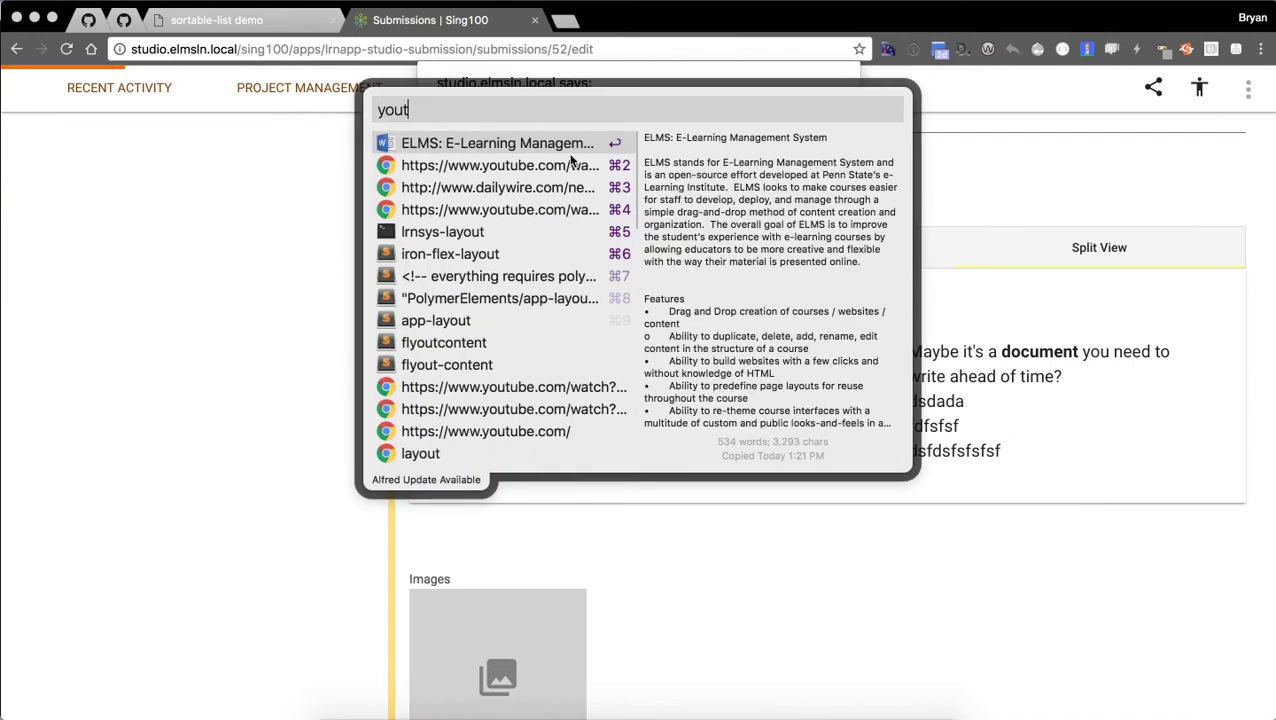
key(Down)
key(Down)
click(570, 163)
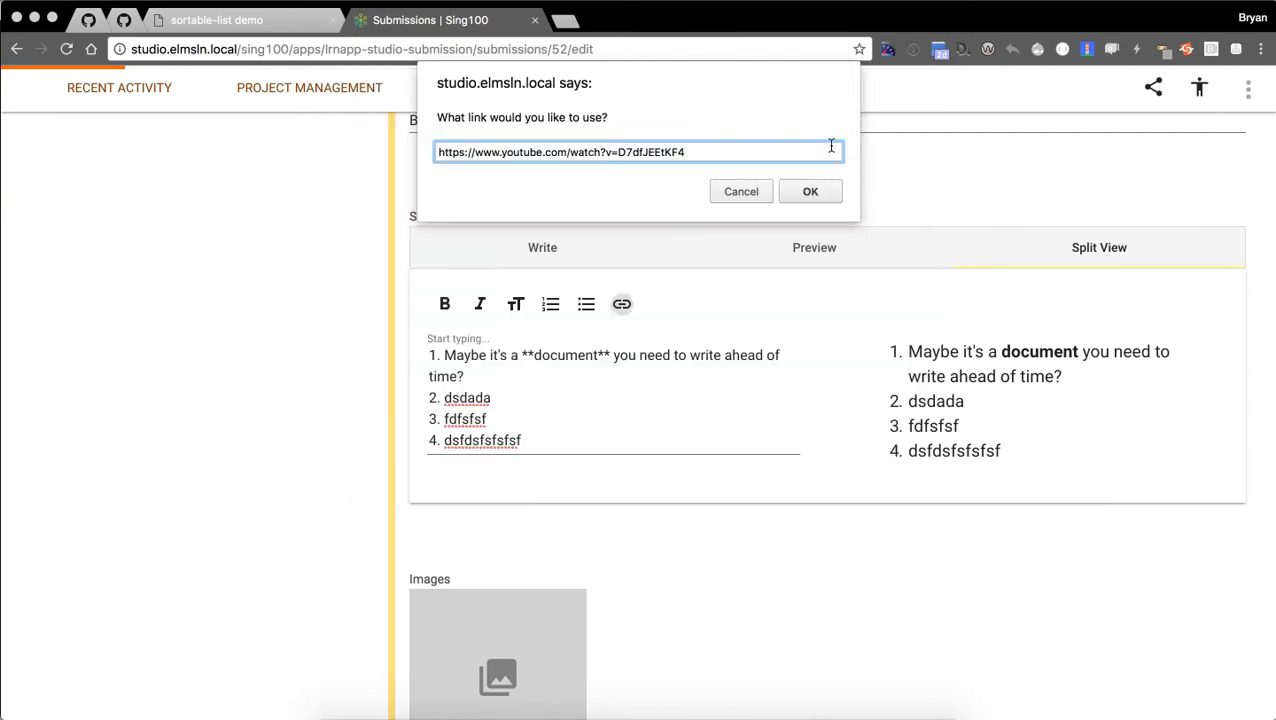
click(810, 191)
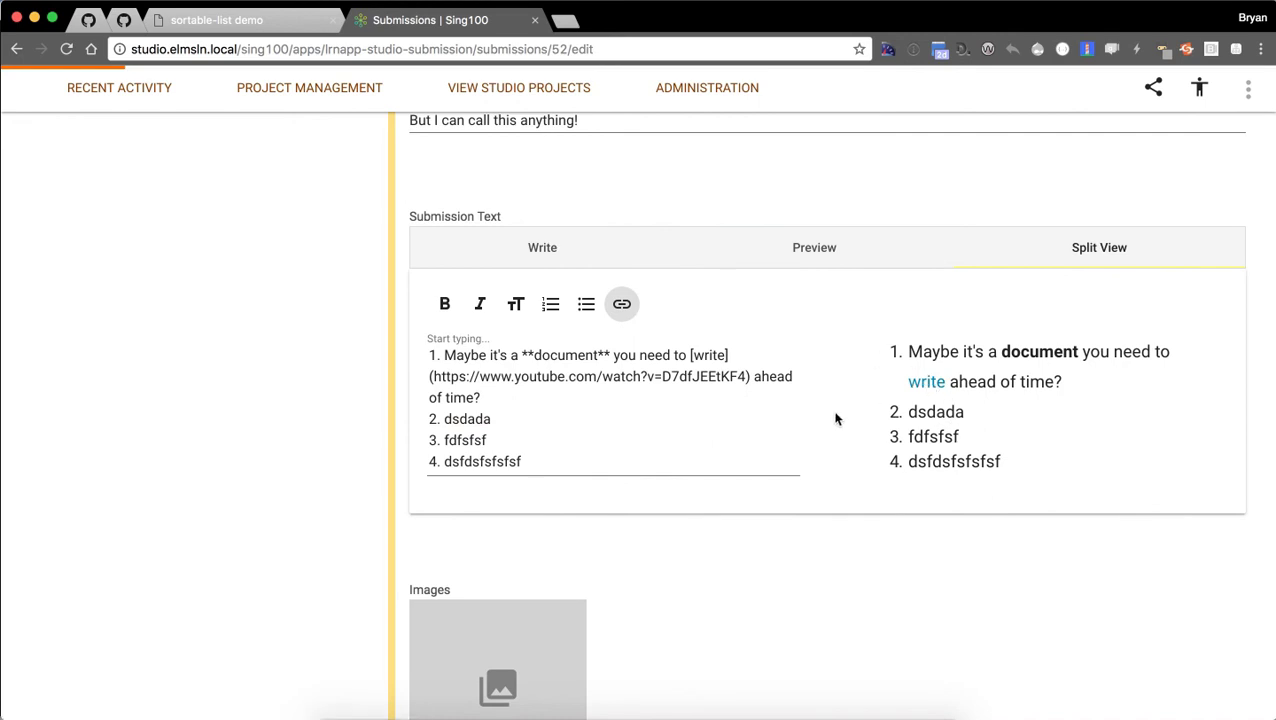
Open the Images upload dialog and remove the queued DSC00456.JPG file.
scroll(820, 470, down, 5)
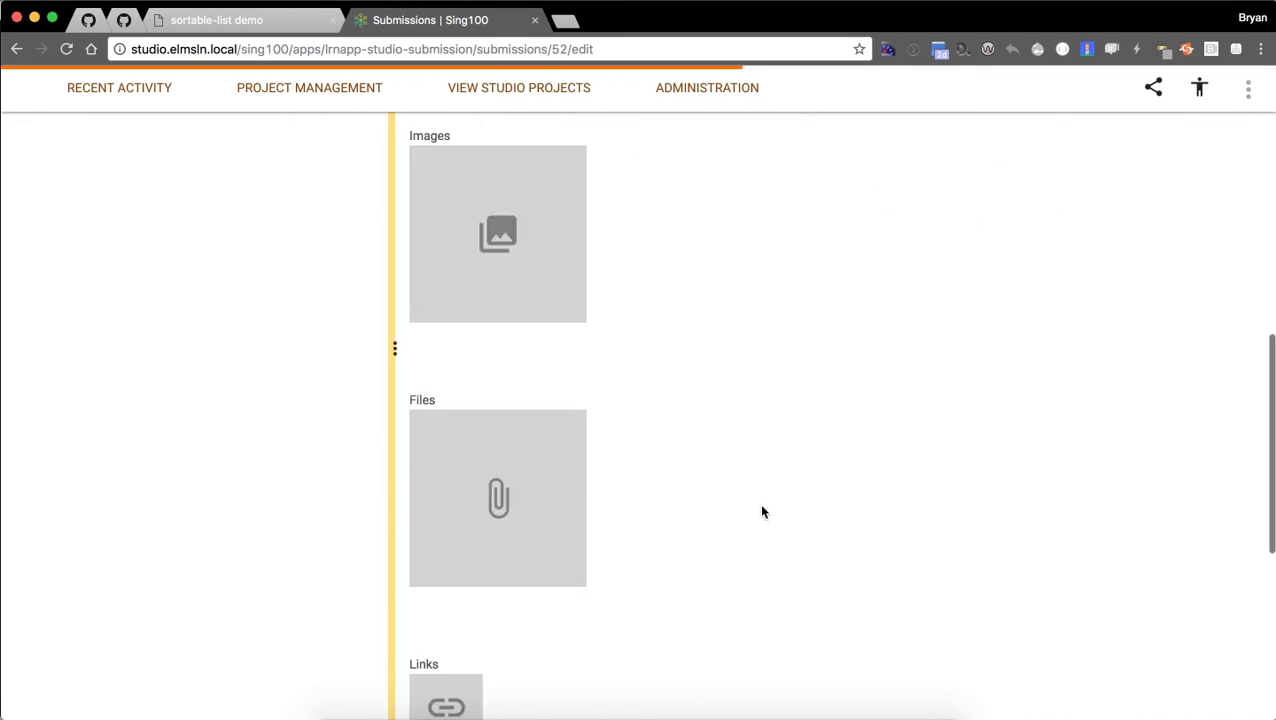
scroll(760, 515, up, 1)
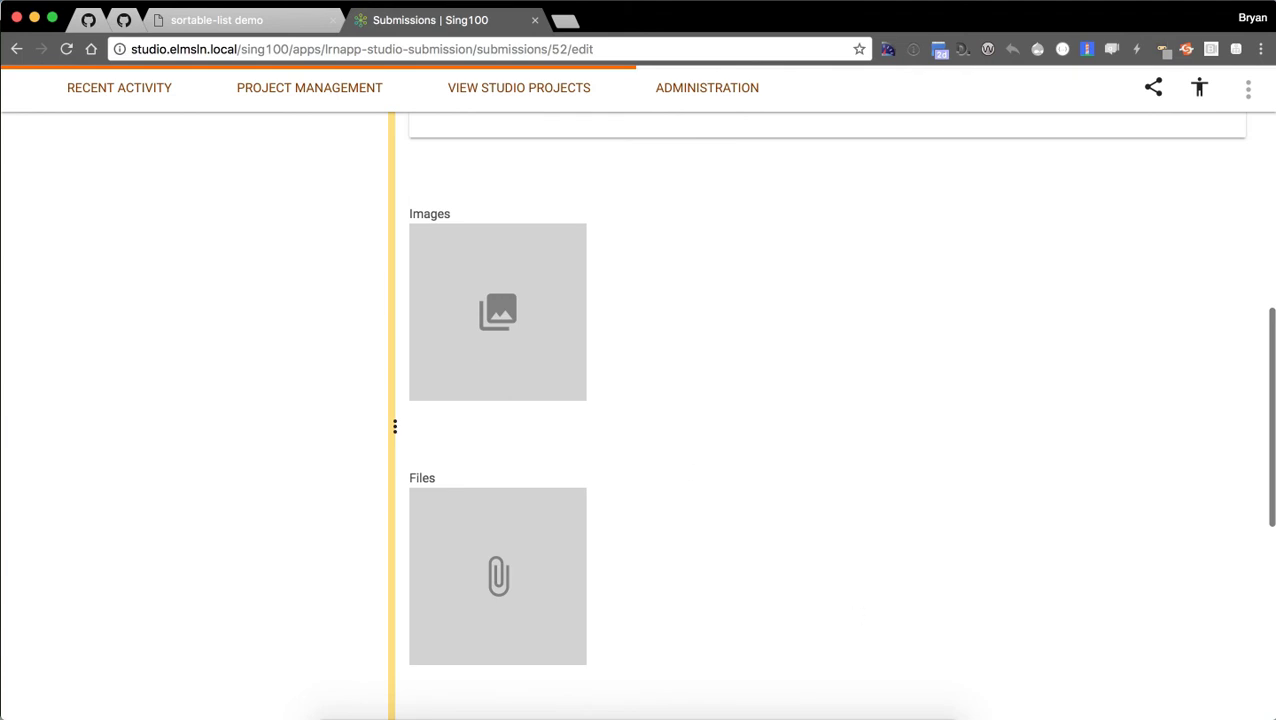
click(700, 335)
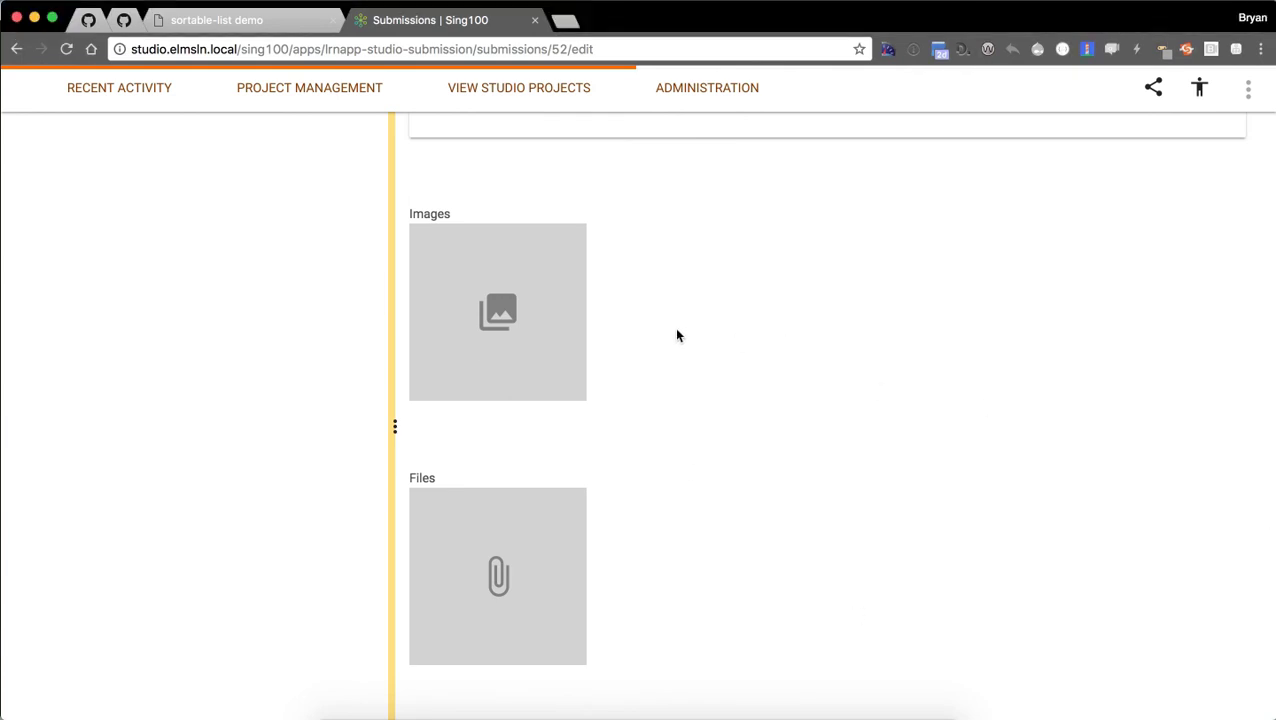
click(497, 300)
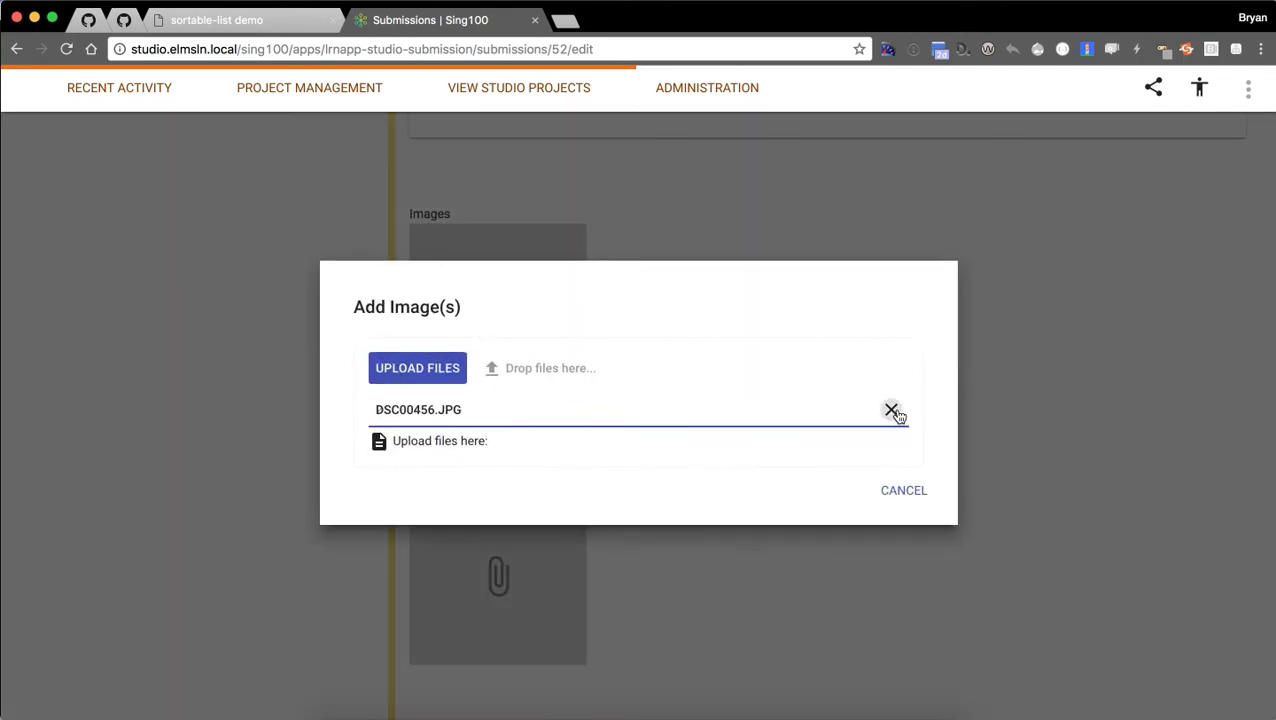
click(891, 409)
Upload photos DSC00258 through DSC00264 from the my pictures folder.
click(400, 370)
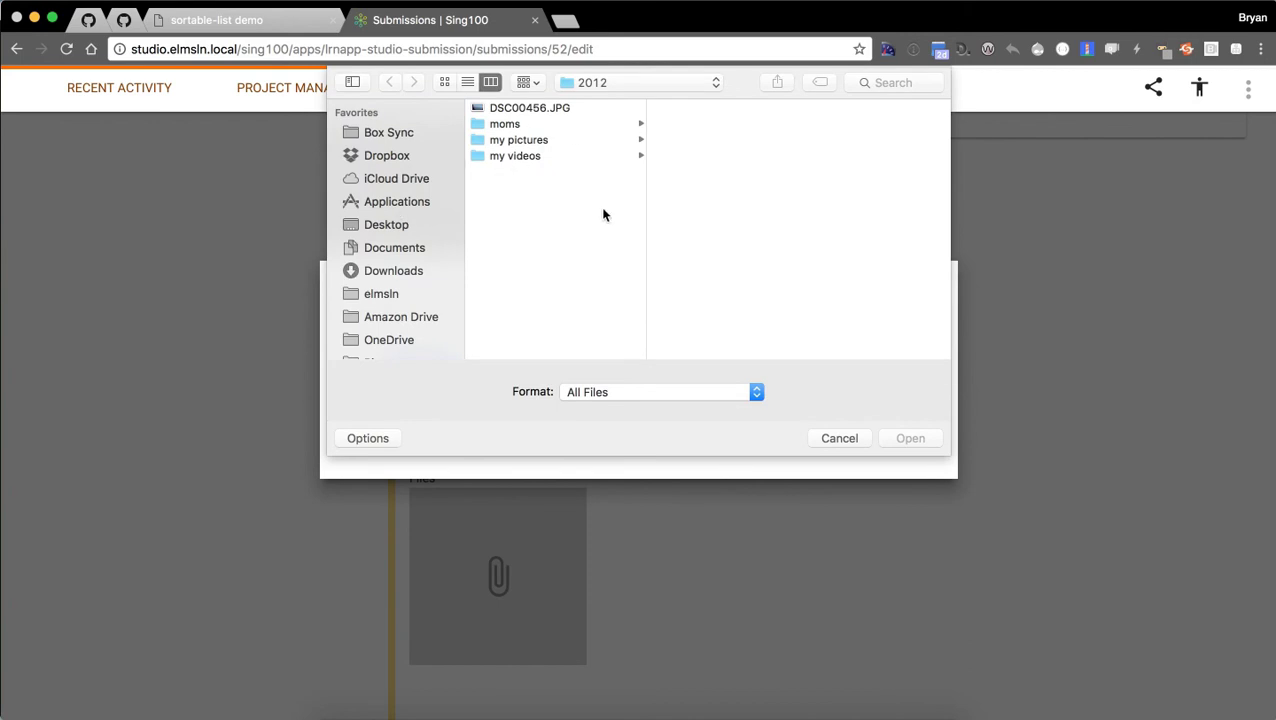
click(542, 141)
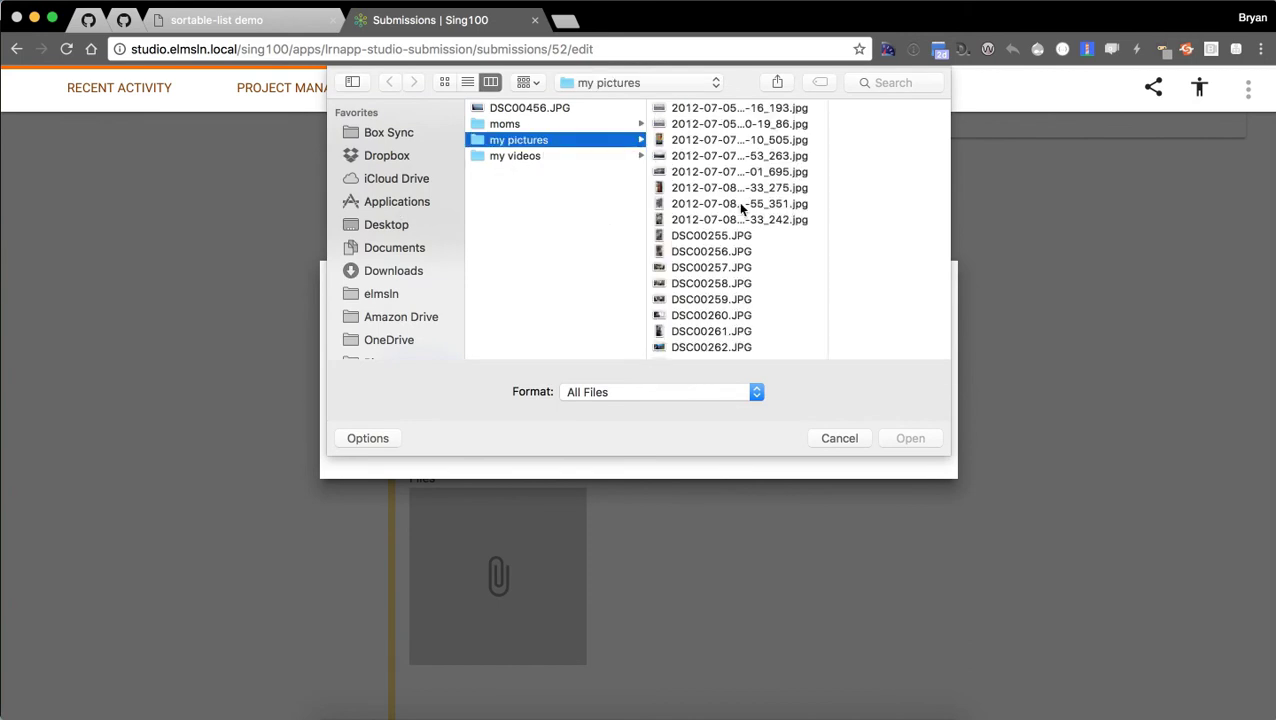
click(737, 284)
scroll(690, 280, down, 2)
shift+click(675, 287)
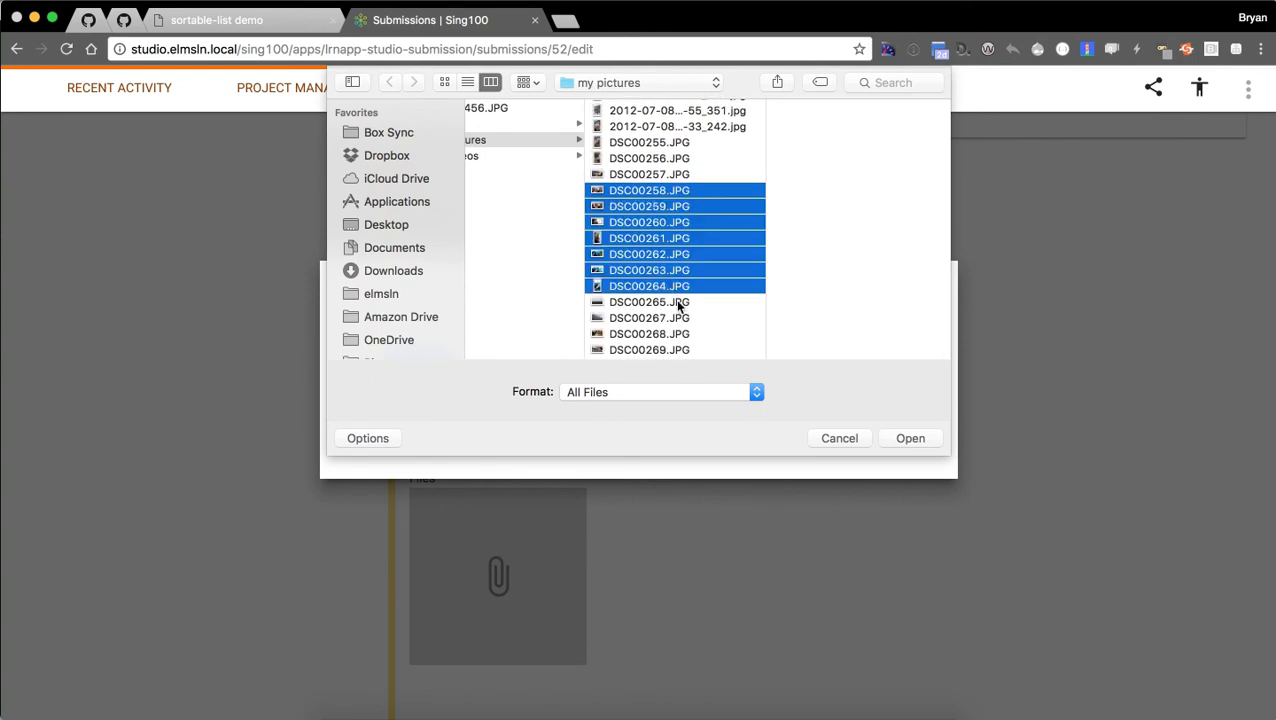
click(906, 439)
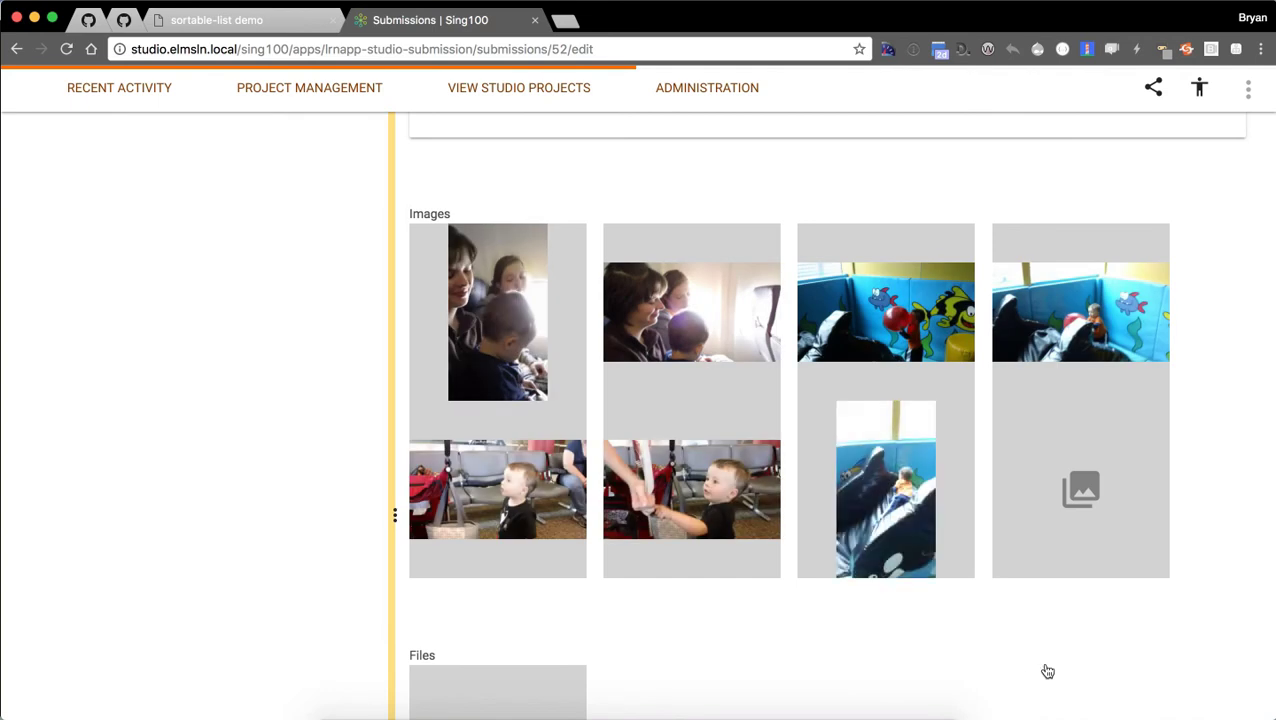
mouse_move(664, 530)
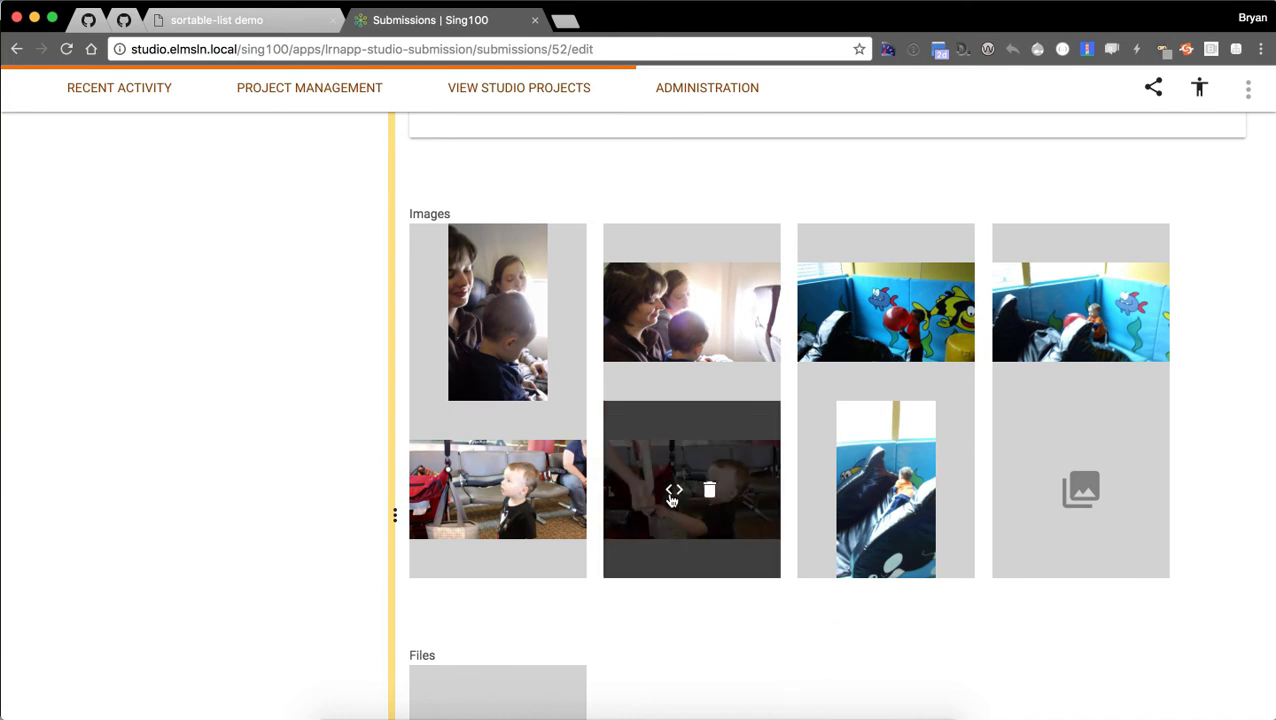
click(673, 493)
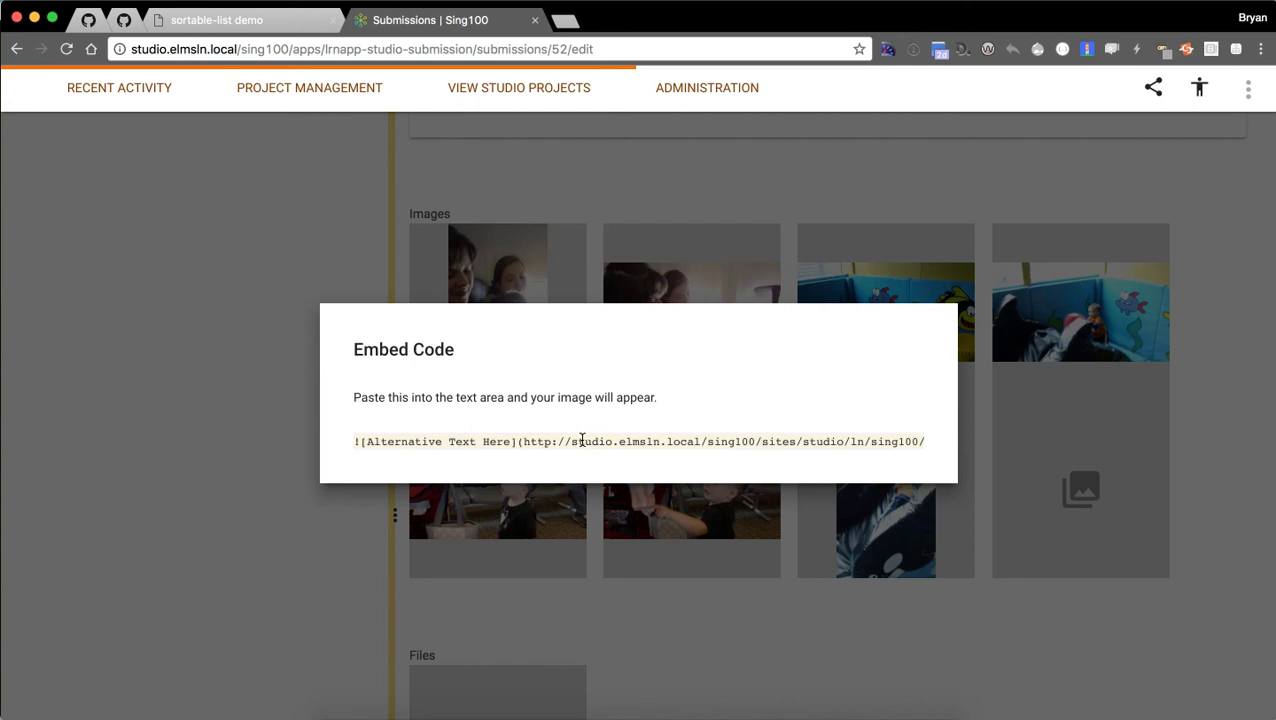
click(777, 666)
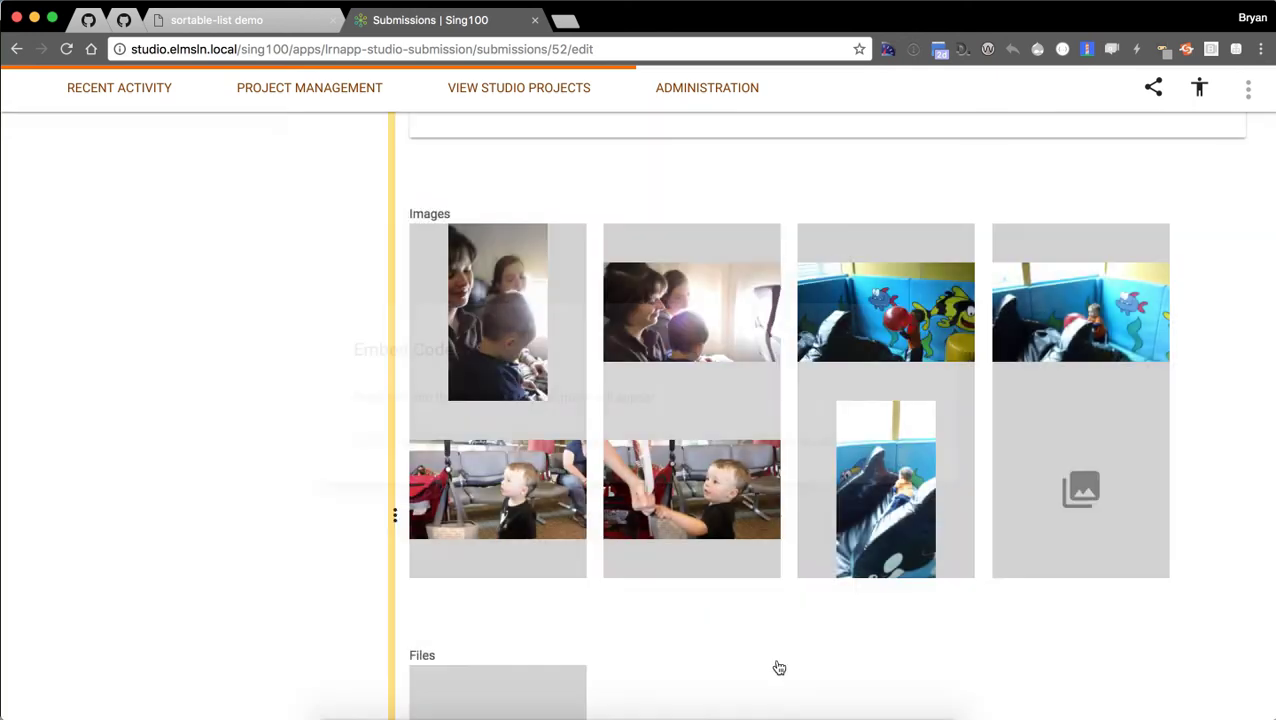
scroll(760, 600, up, 5)
scroll(790, 444, down, 4)
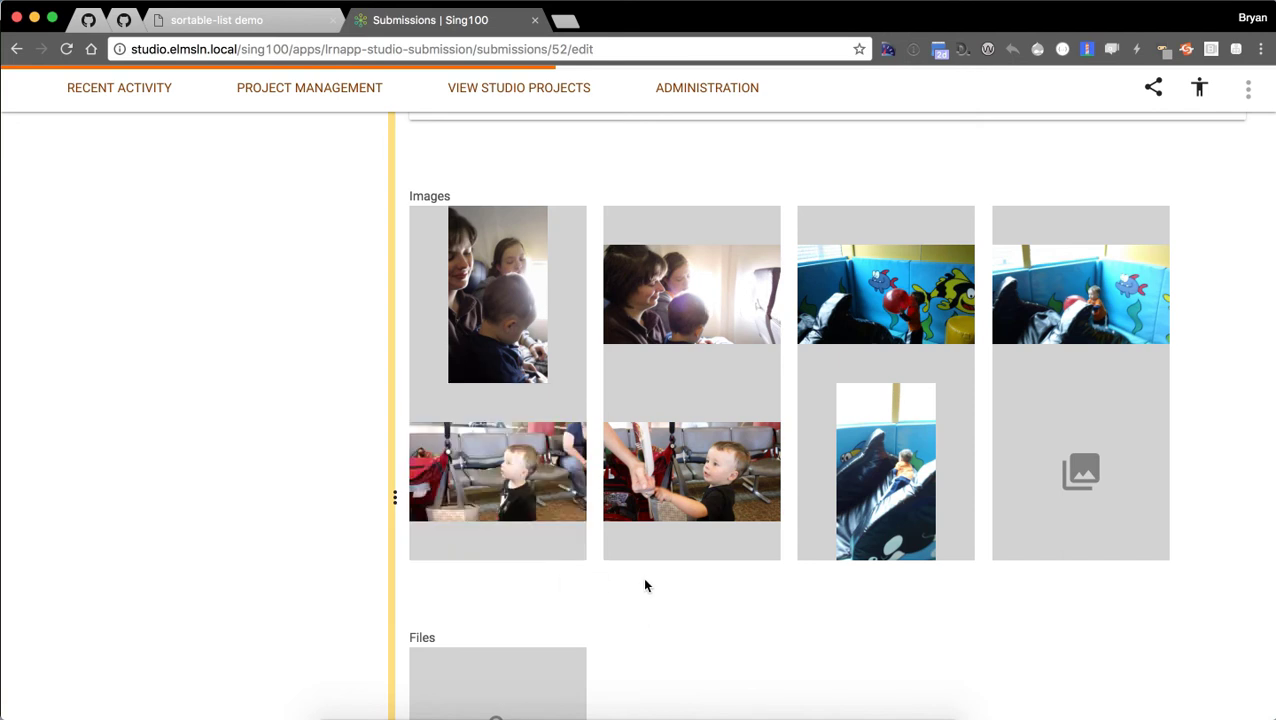
scroll(698, 567, down, 2)
scroll(734, 535, down, 10)
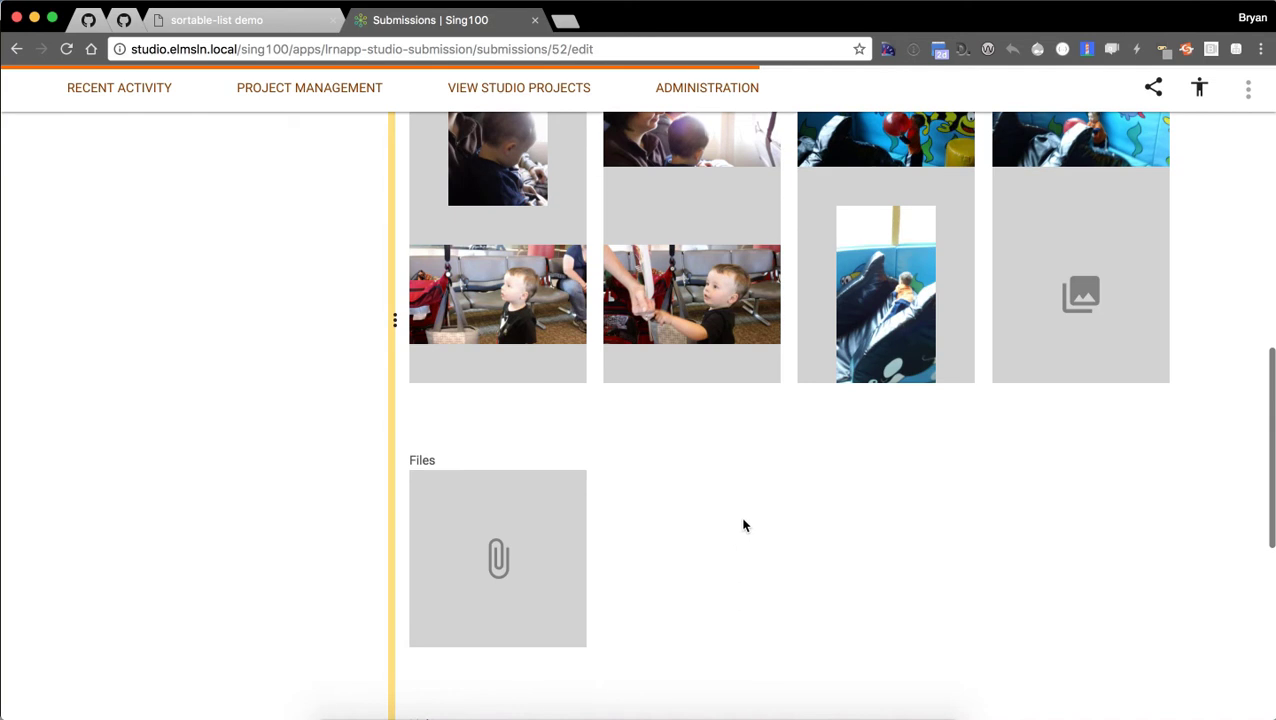
scroll(688, 535, up, 3)
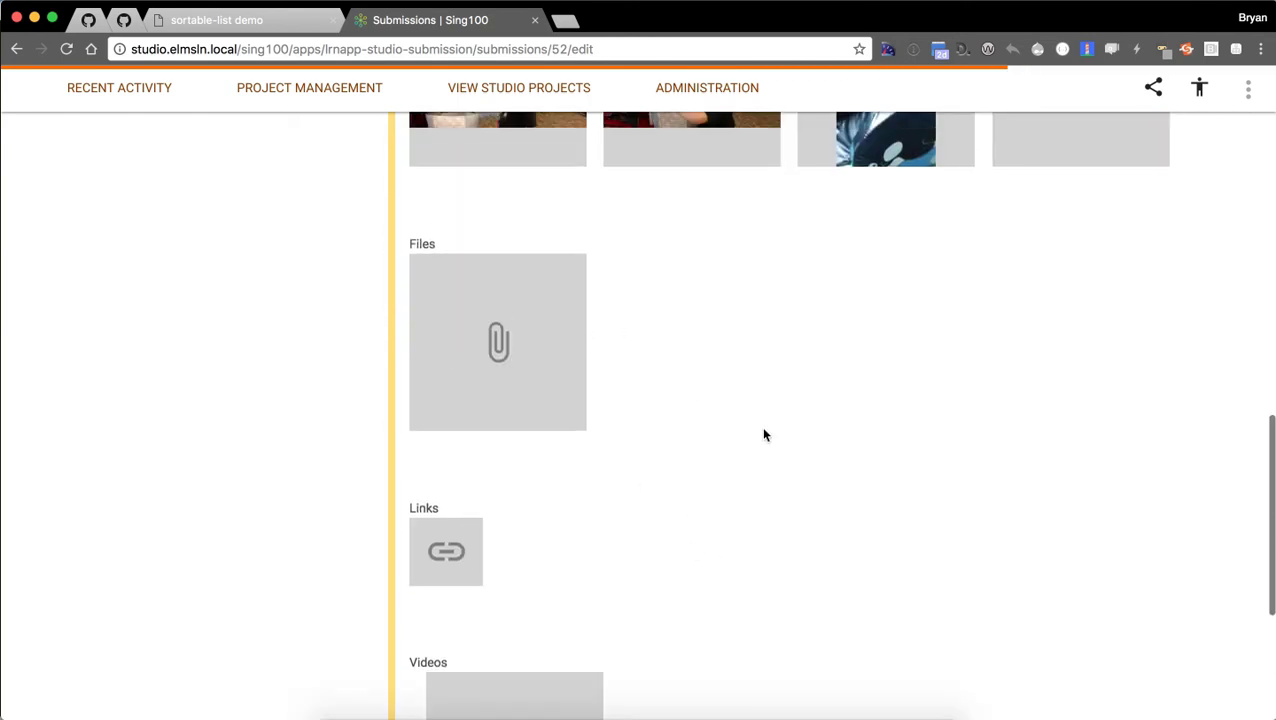
scroll(764, 435, down, 2)
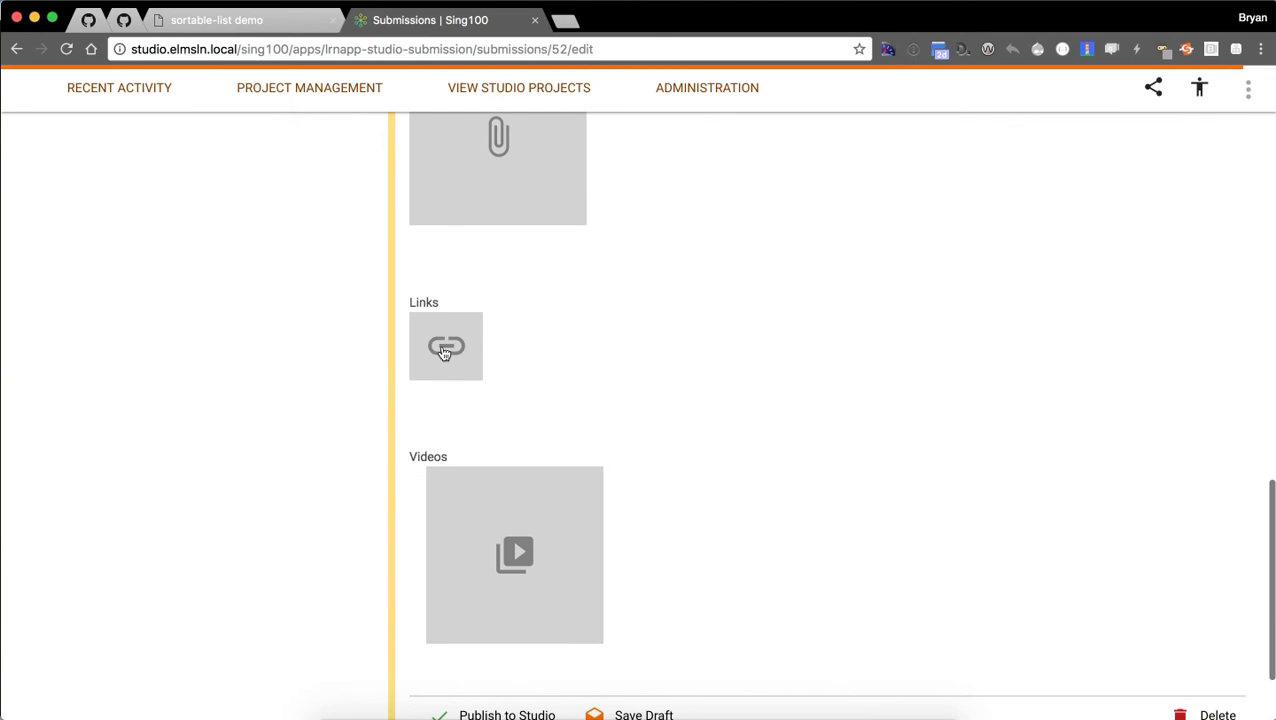
click(450, 350)
click(700, 415)
text(https://www.youtube.com/watch?v=D7dfJEEtKF4)
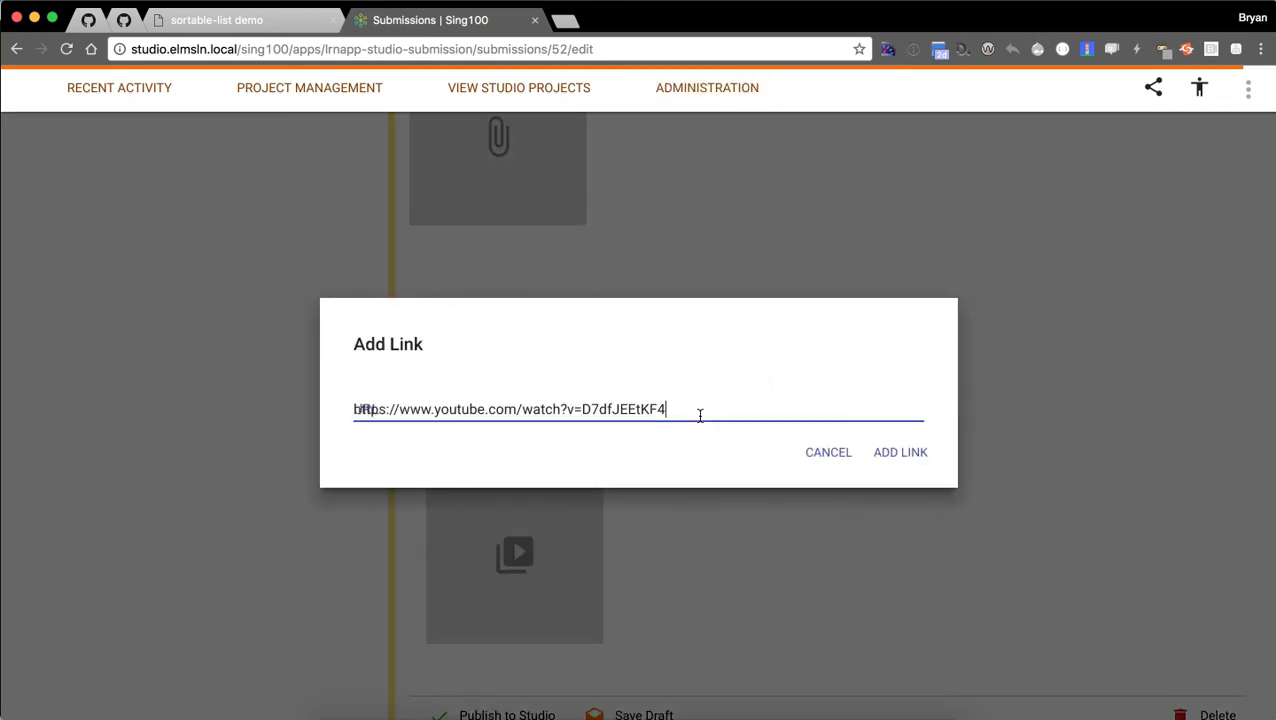
click(900, 453)
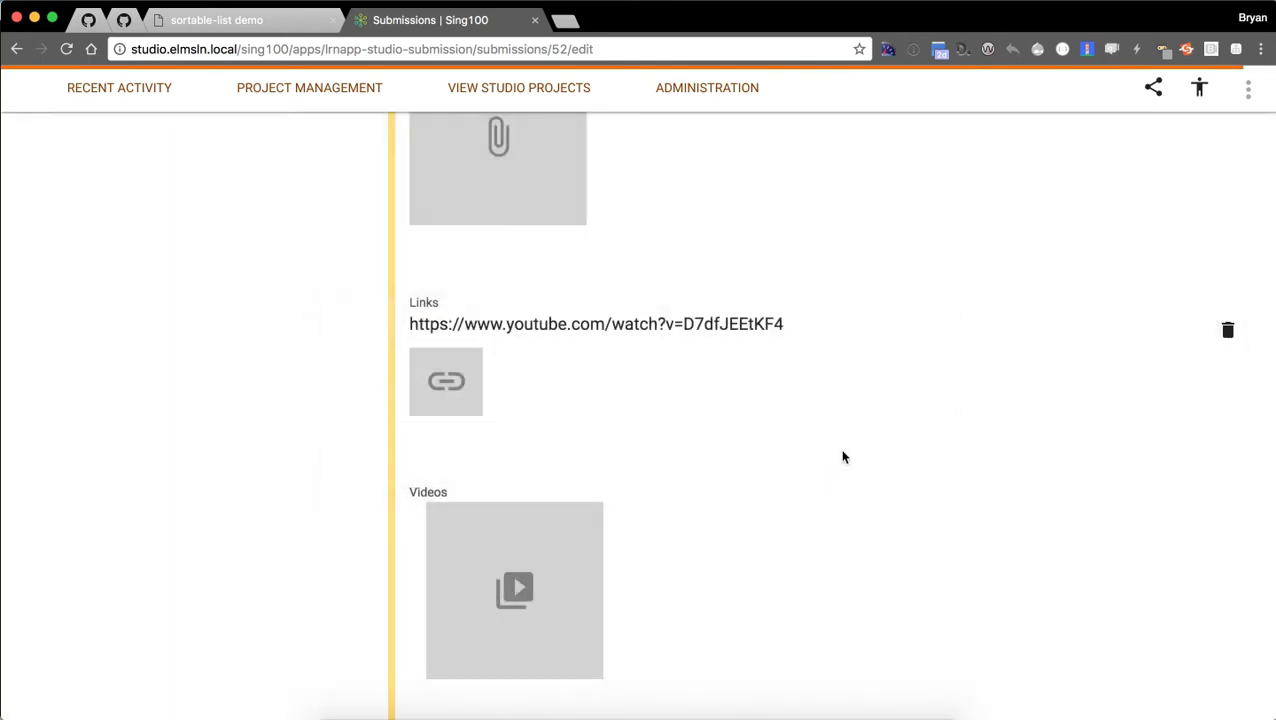
click(703, 478)
scroll(712, 447, down, 3)
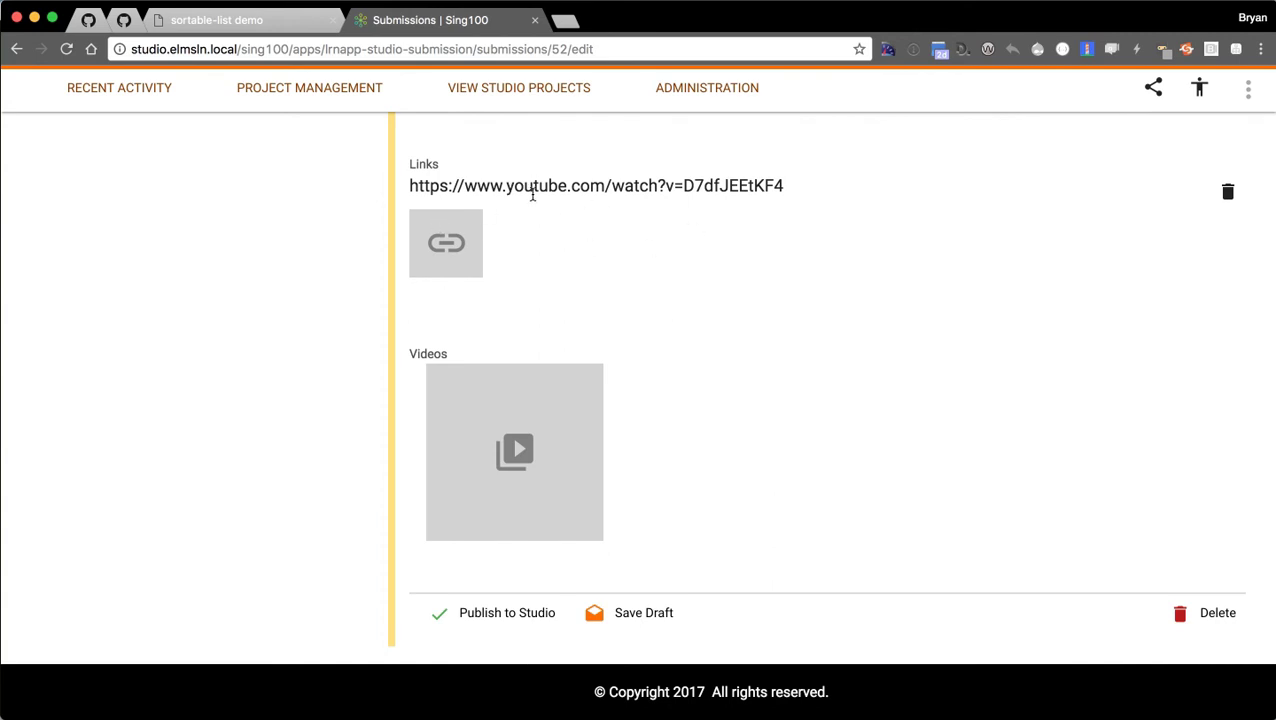
Save the submission as a draft from the bottom action bar.
click(628, 613)
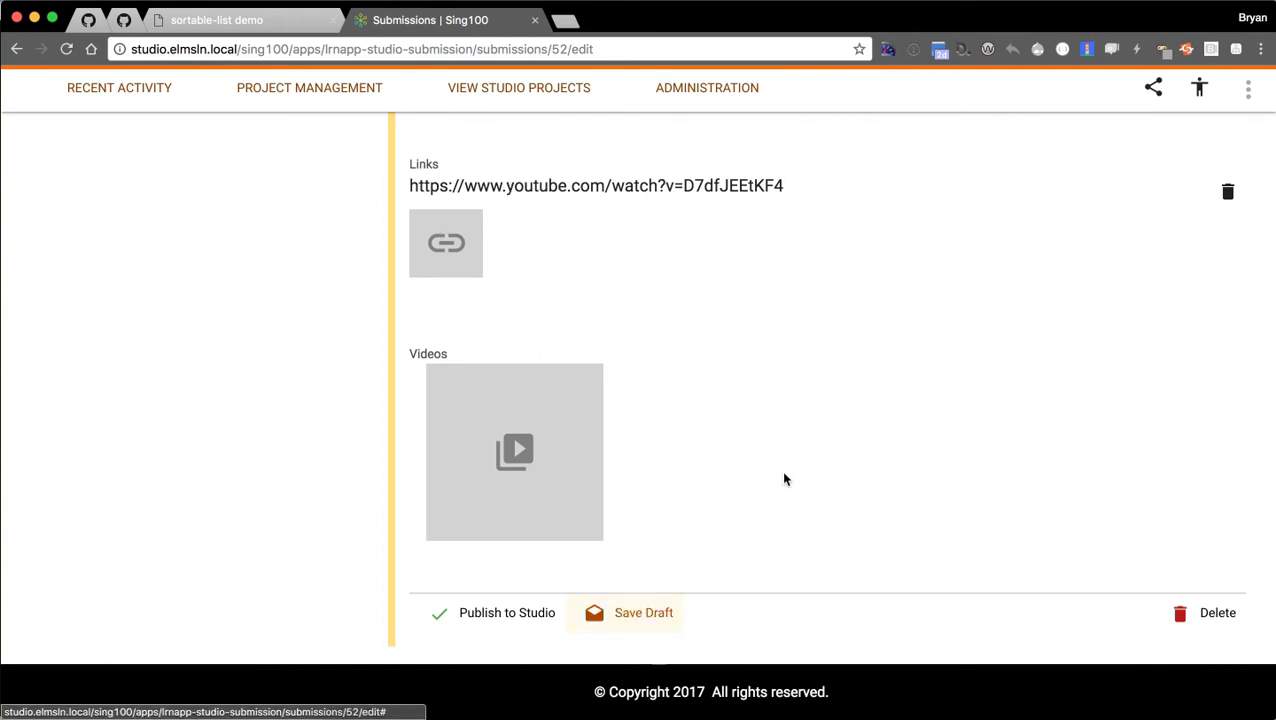
click(505, 625)
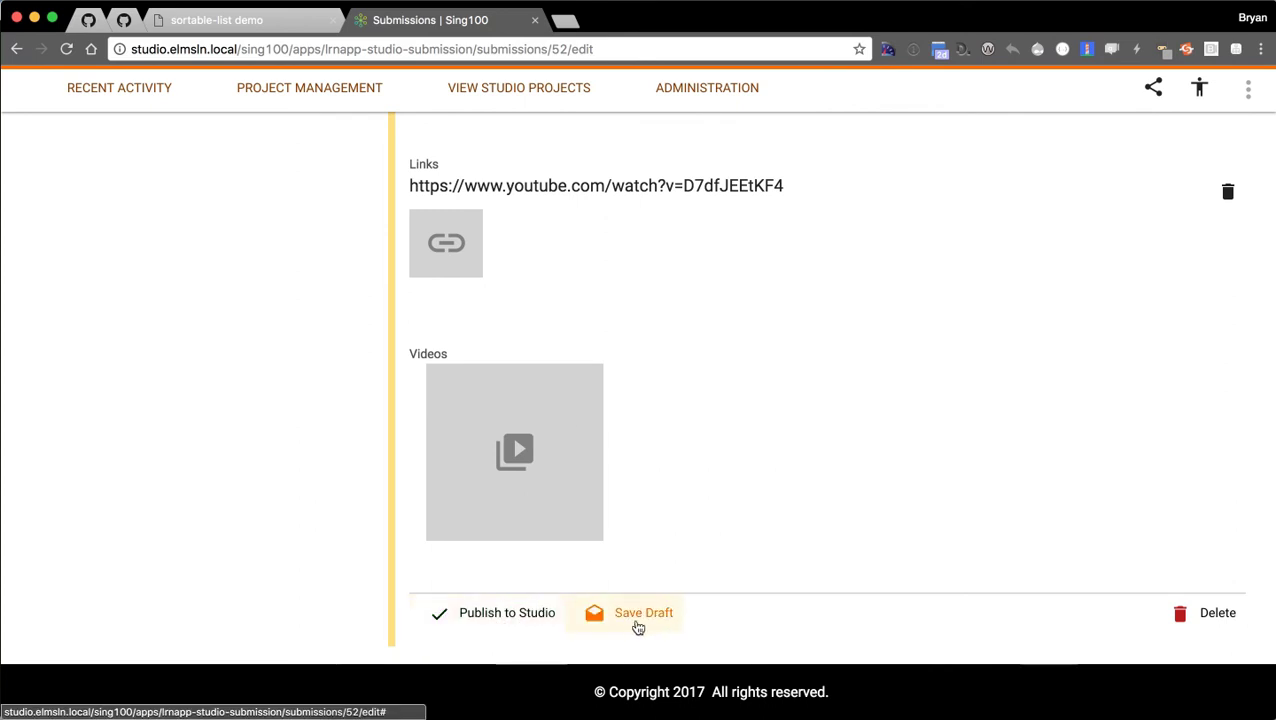
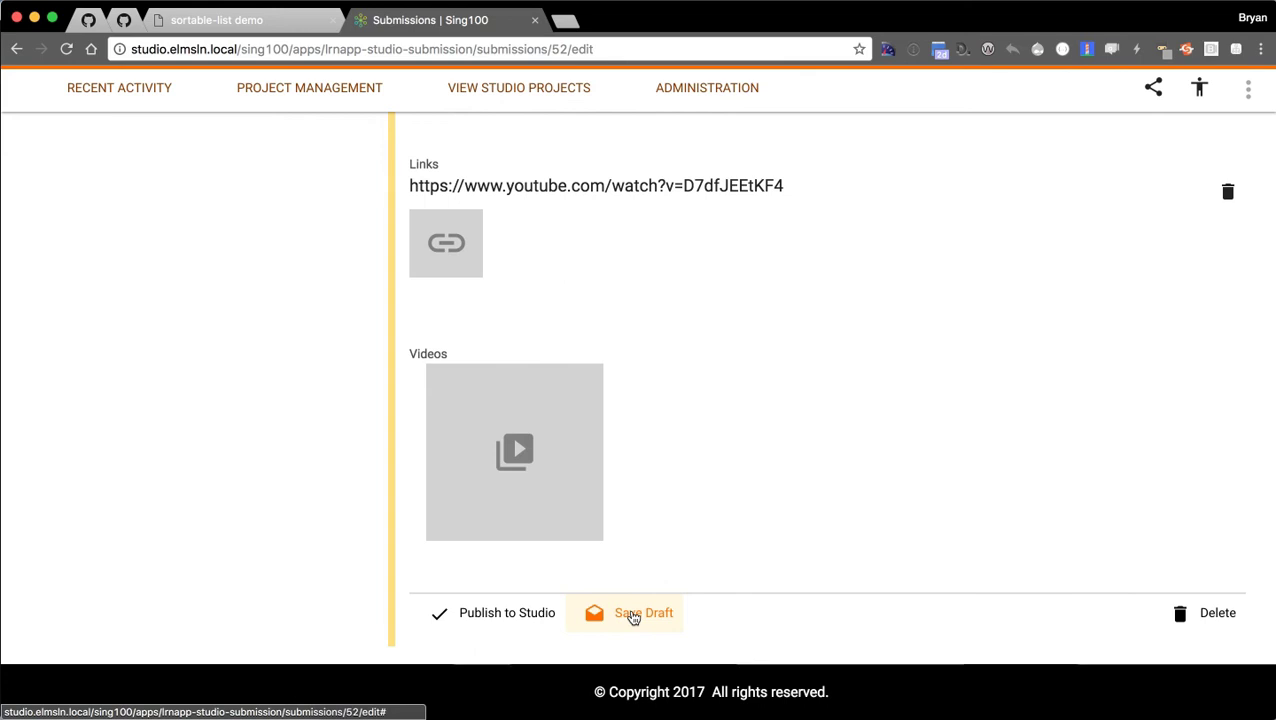
Save the submission as a draft and review its list, photo gallery and YouTube link.
click(630, 616)
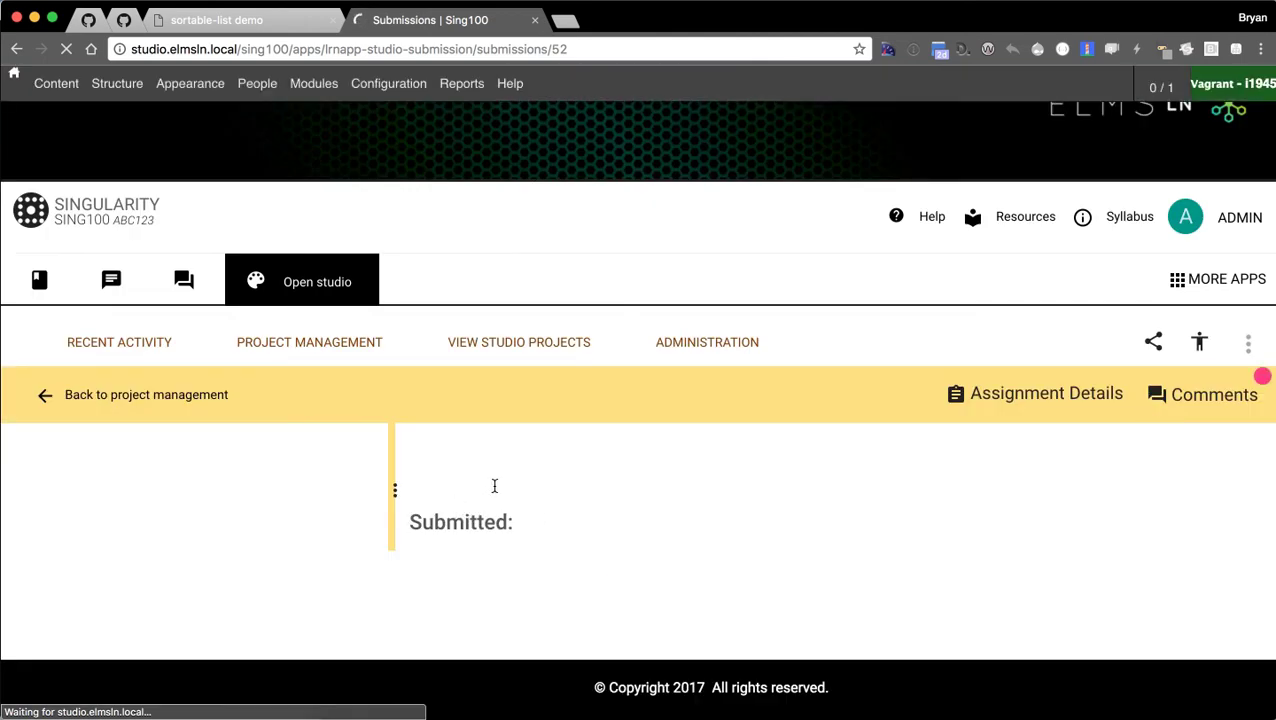
scroll(434, 476, down, 5)
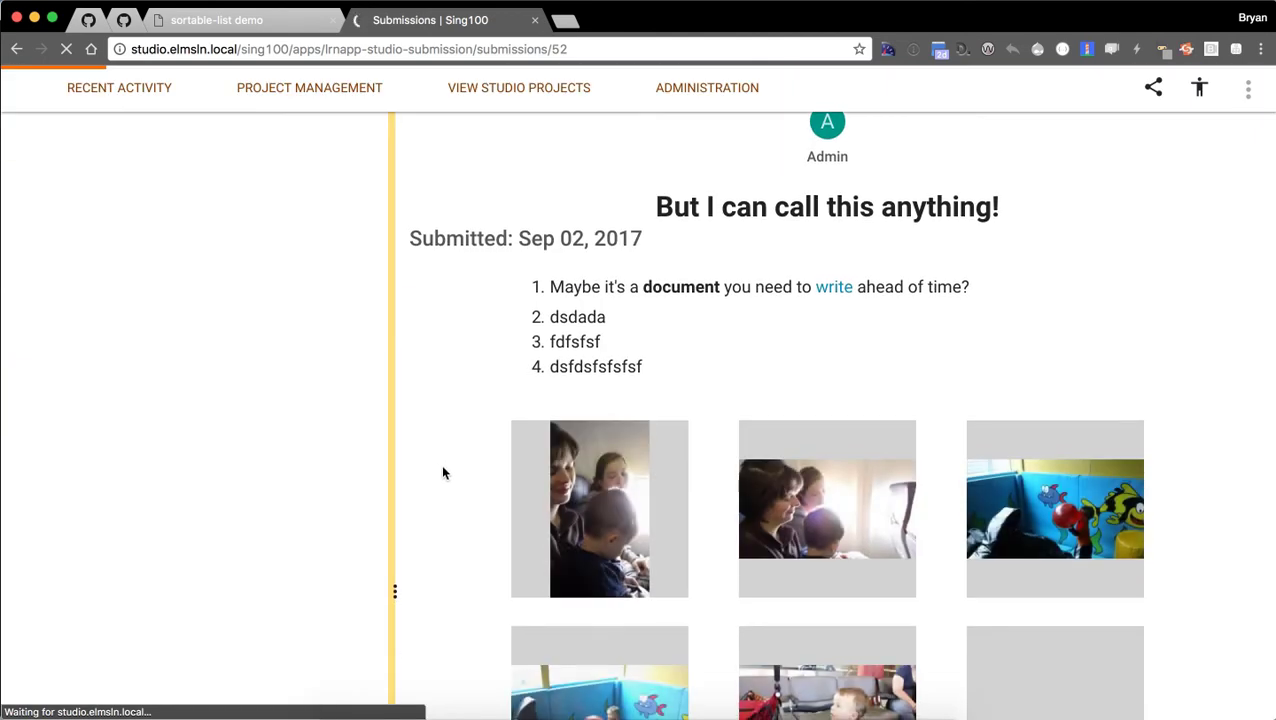
scroll(440, 470, down, 5)
scroll(446, 474, down, 3)
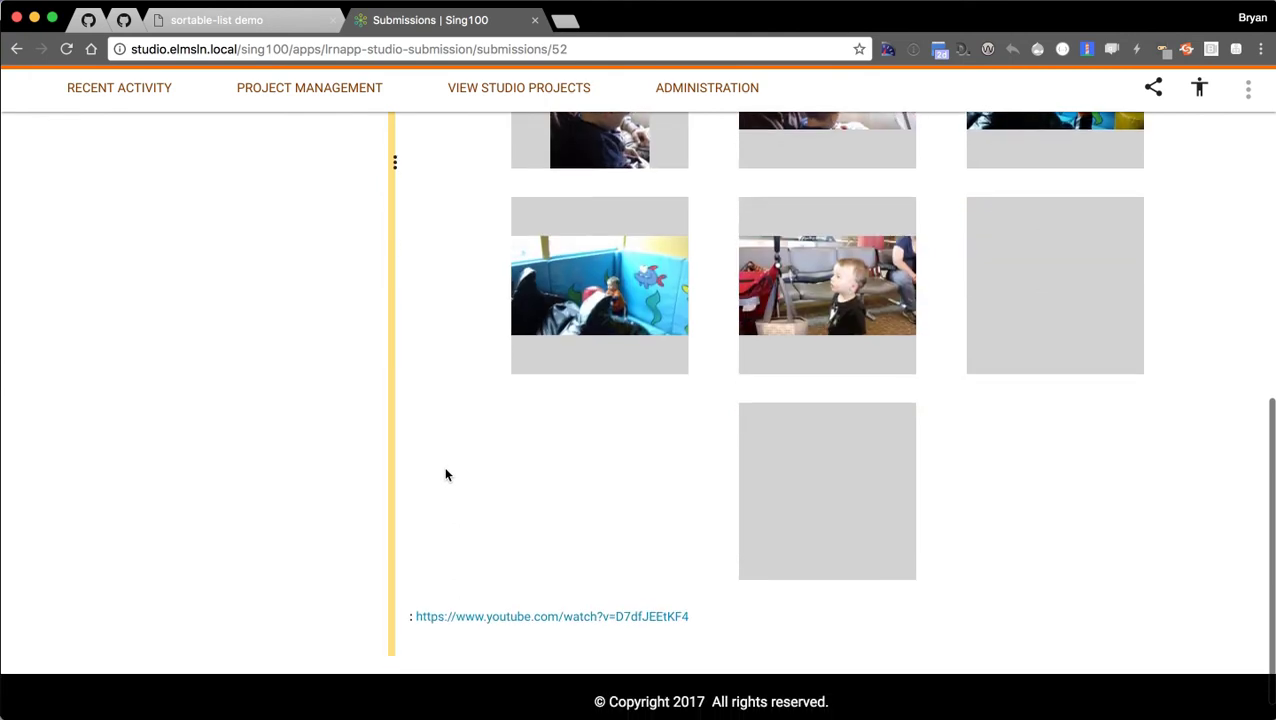
scroll(456, 507, down, 1)
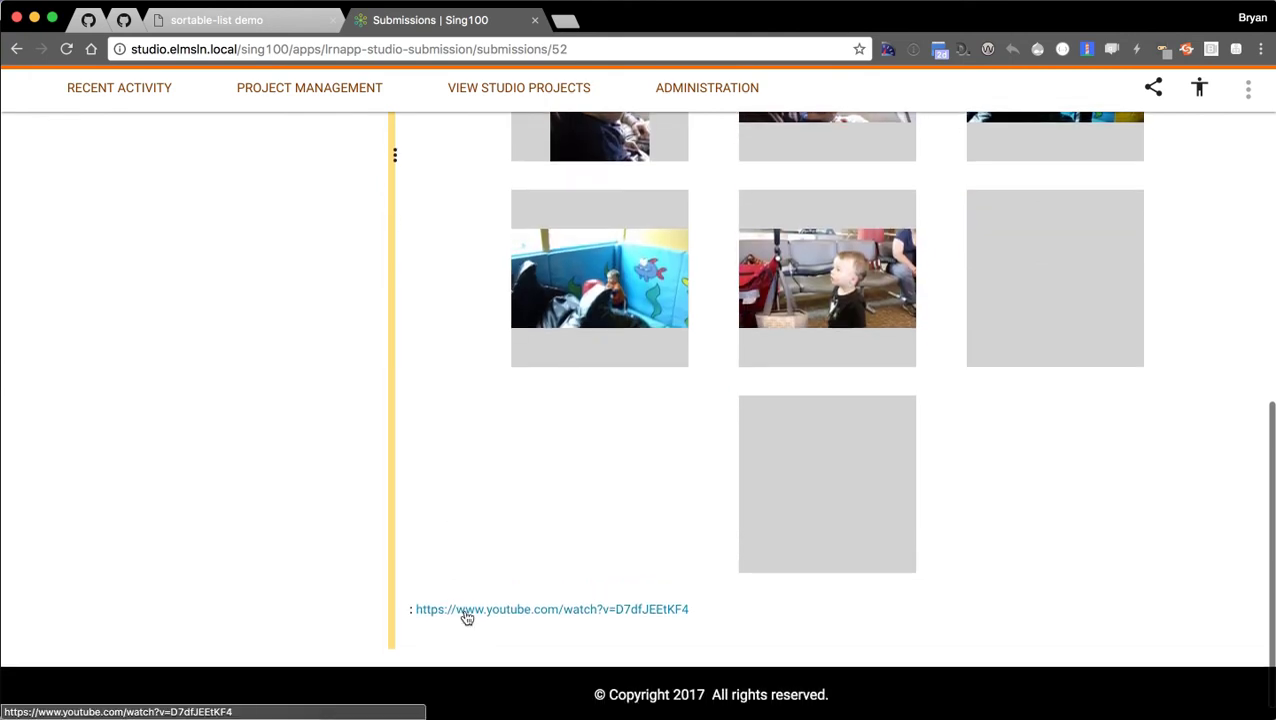
scroll(455, 527, up, 1)
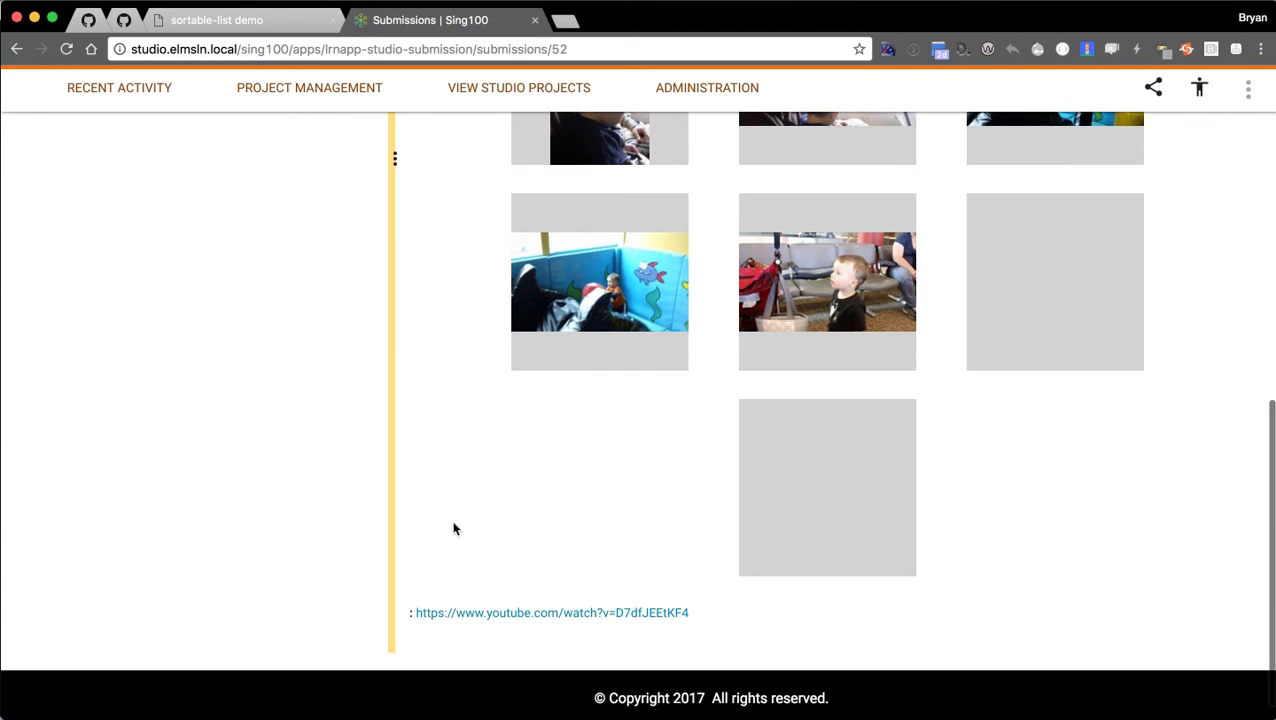
scroll(442, 536, up, 10)
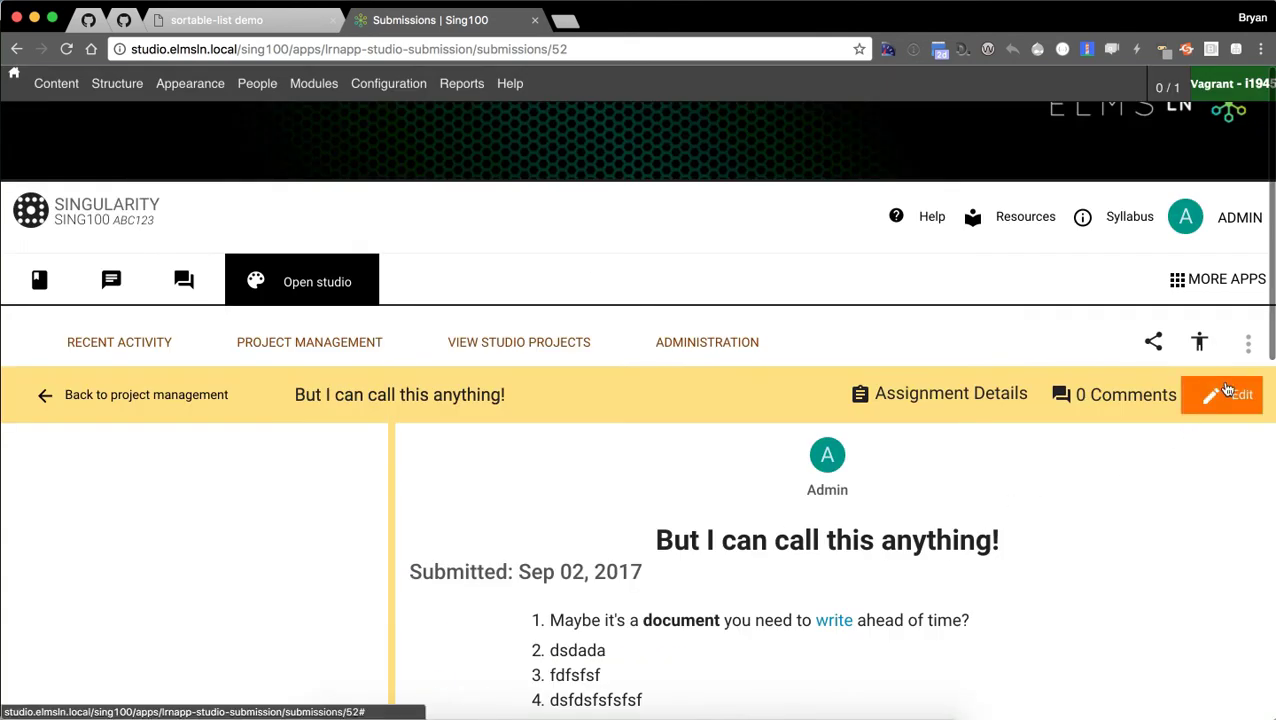
Check the empty assignment details, then reopen the submission in its edit form.
click(938, 400)
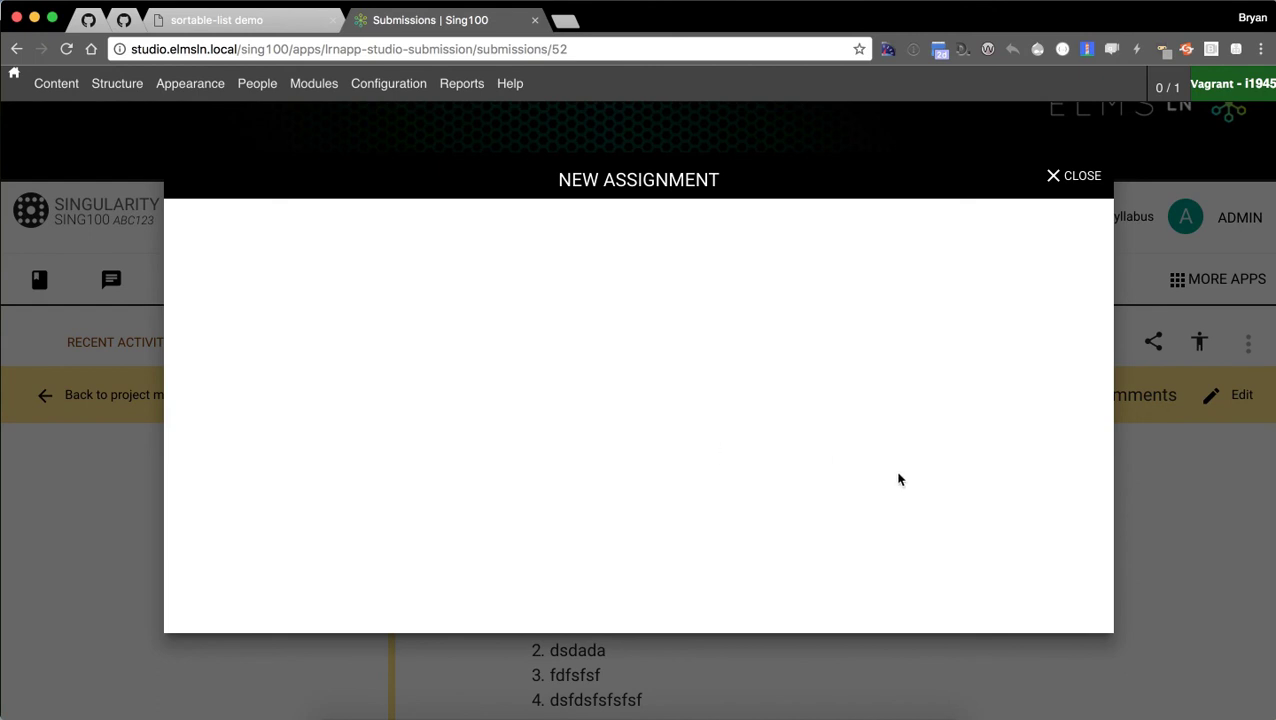
key(Escape)
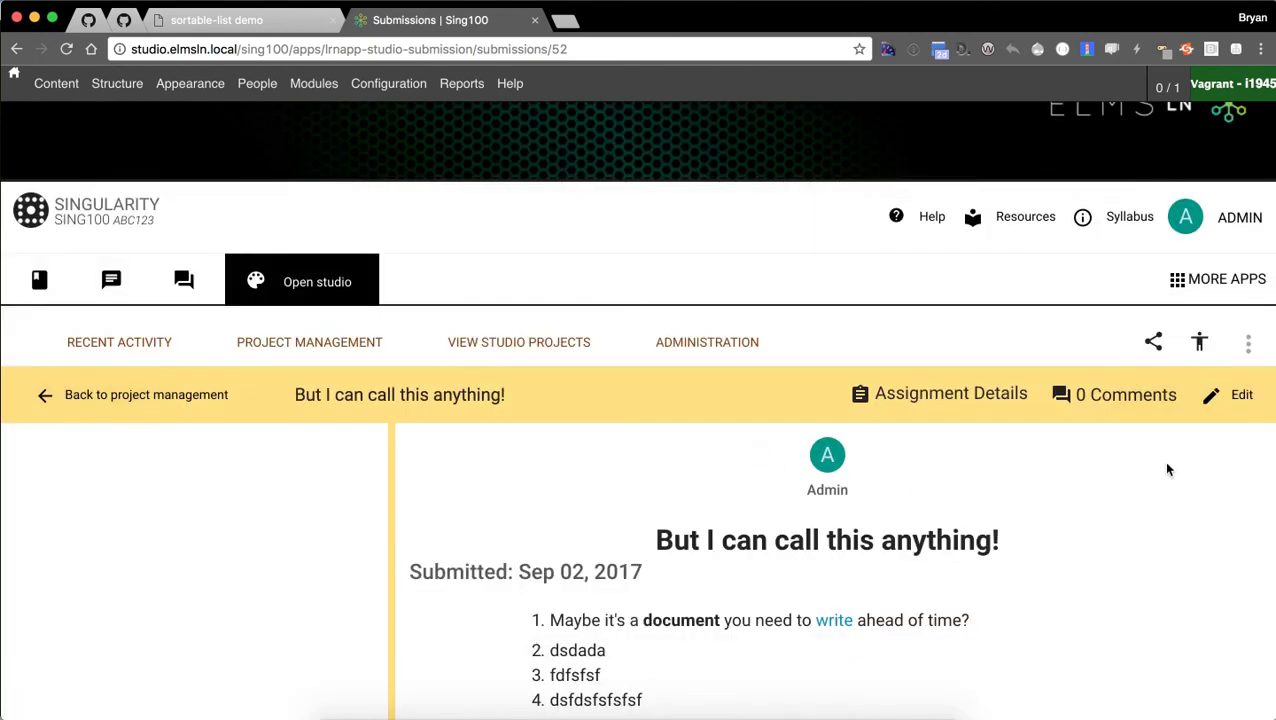
click(1230, 395)
scroll(470, 460, down, 3)
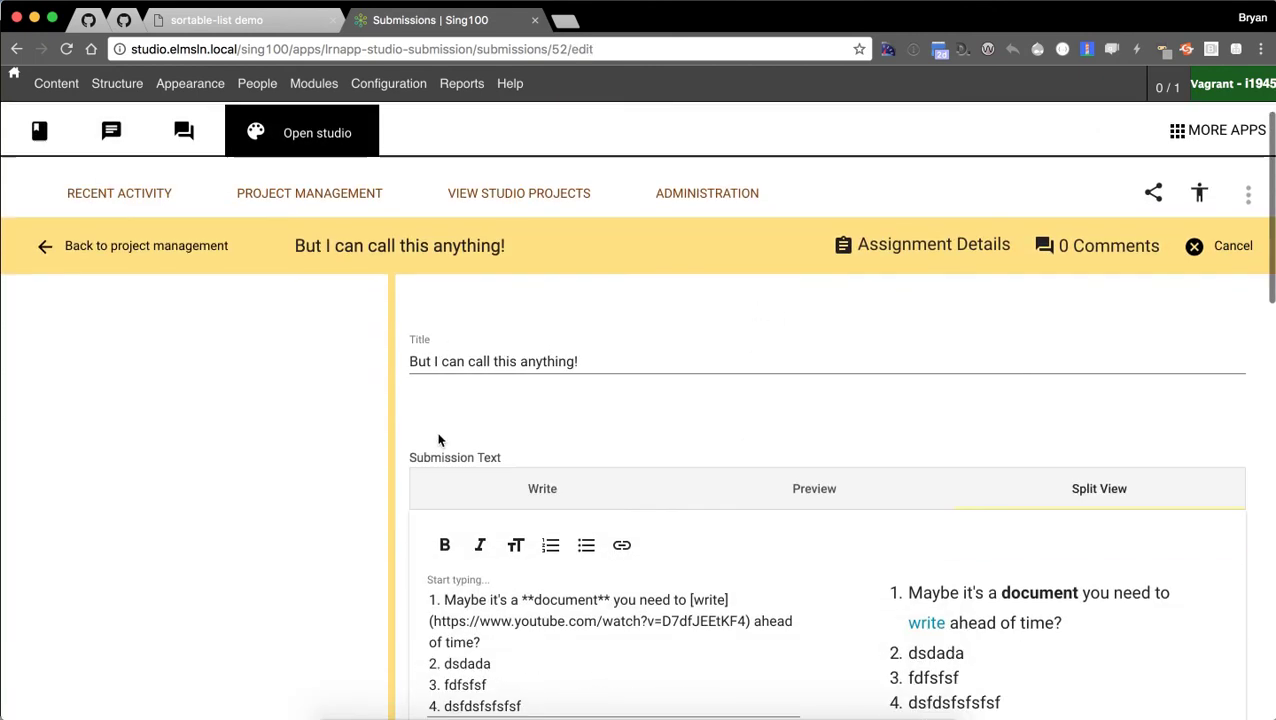
scroll(438, 440, down, 10)
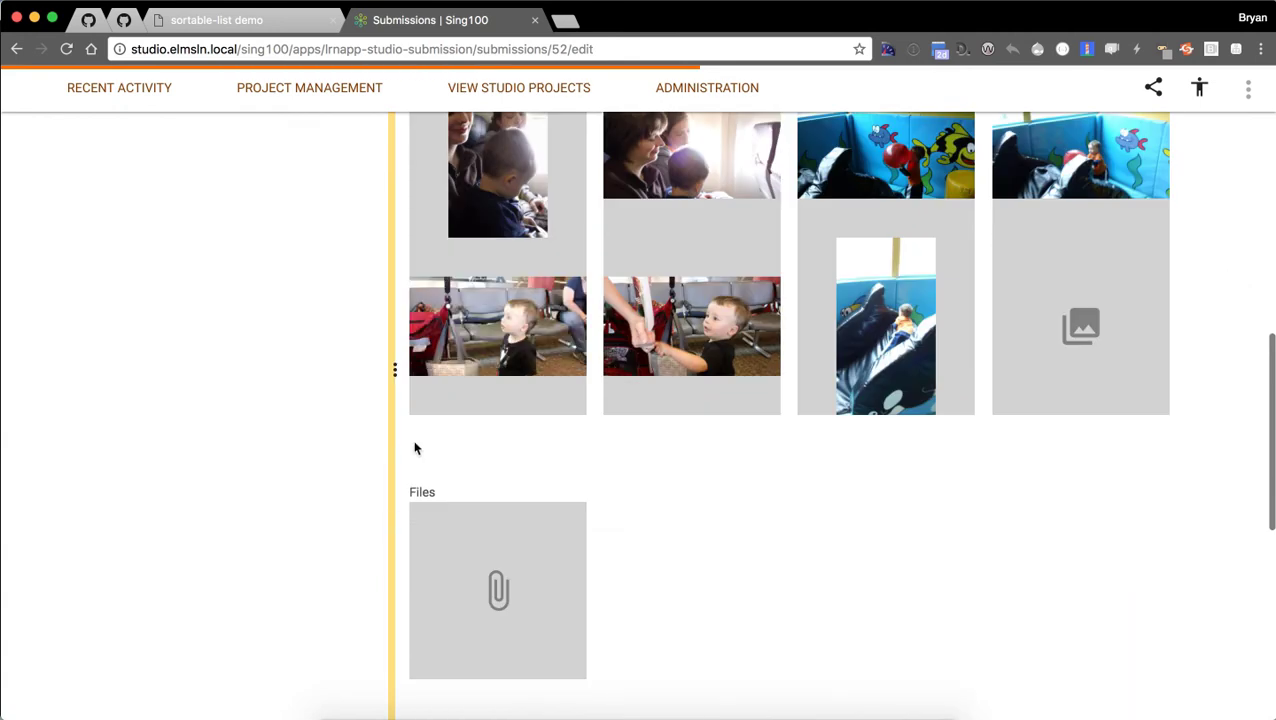
scroll(613, 483, down, 2)
scroll(650, 440, up, 4)
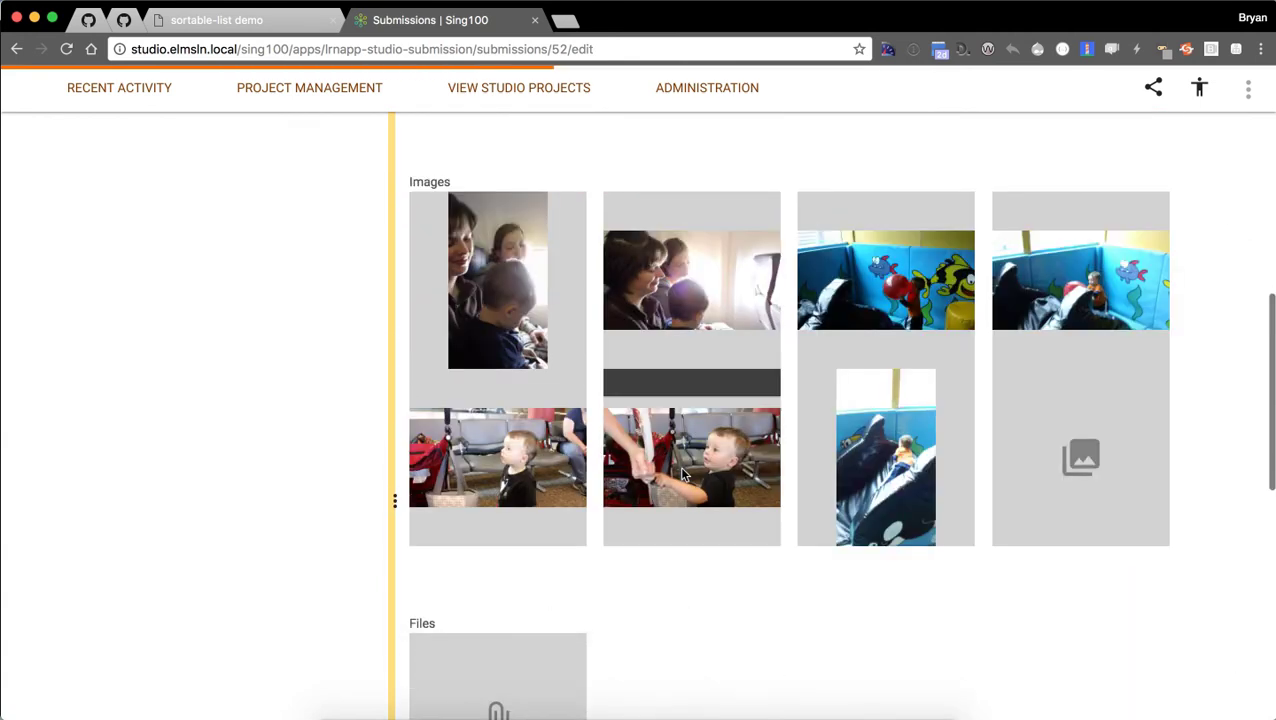
Delete the orca photo from the image gallery and remove the YouTube link.
mouse_move(965, 498)
click(903, 455)
scroll(640, 510, down, 1)
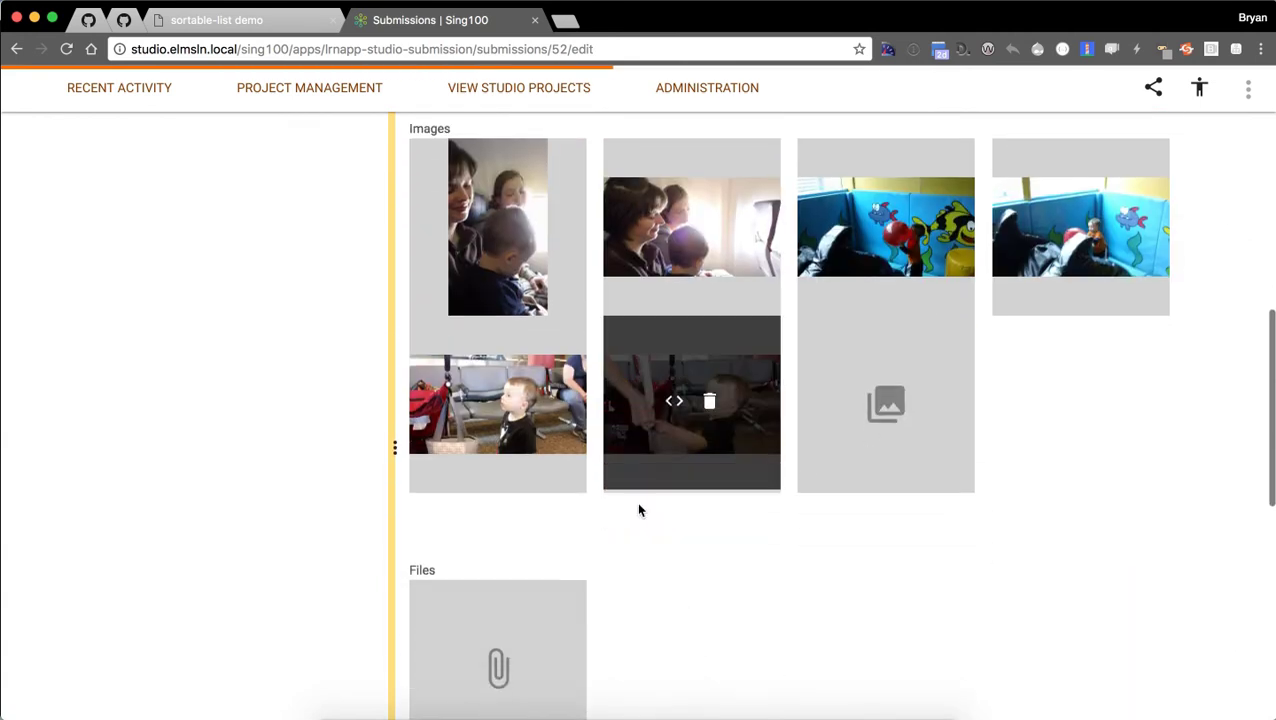
scroll(639, 510, down, 5)
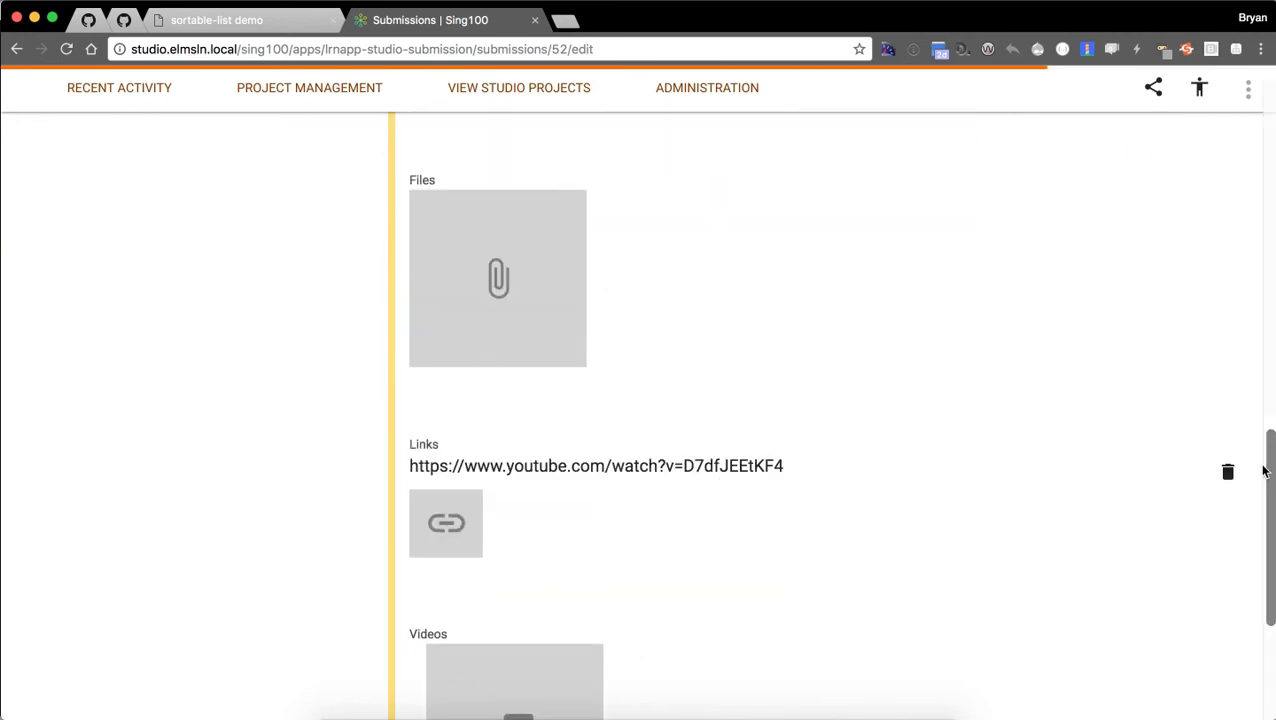
click(1229, 473)
scroll(668, 408, down, 3)
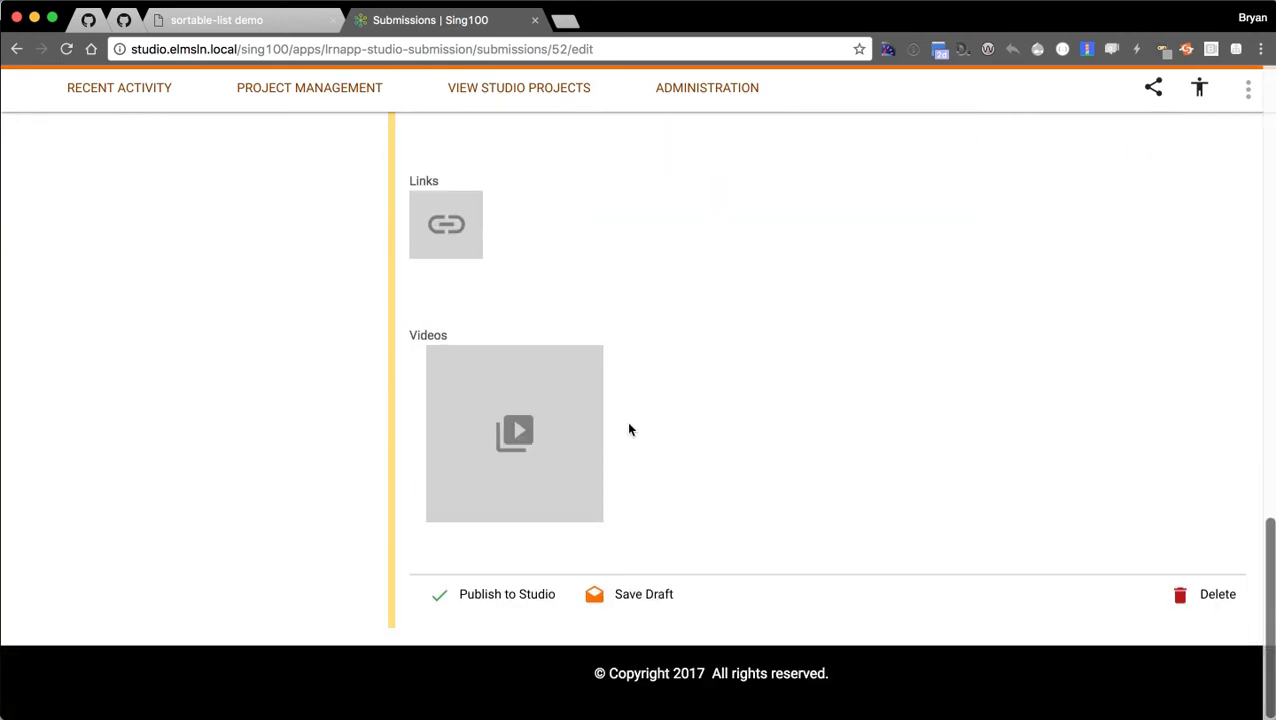
Add the pasted YouTube video to the submission's Videos section.
click(515, 433)
click(473, 400)
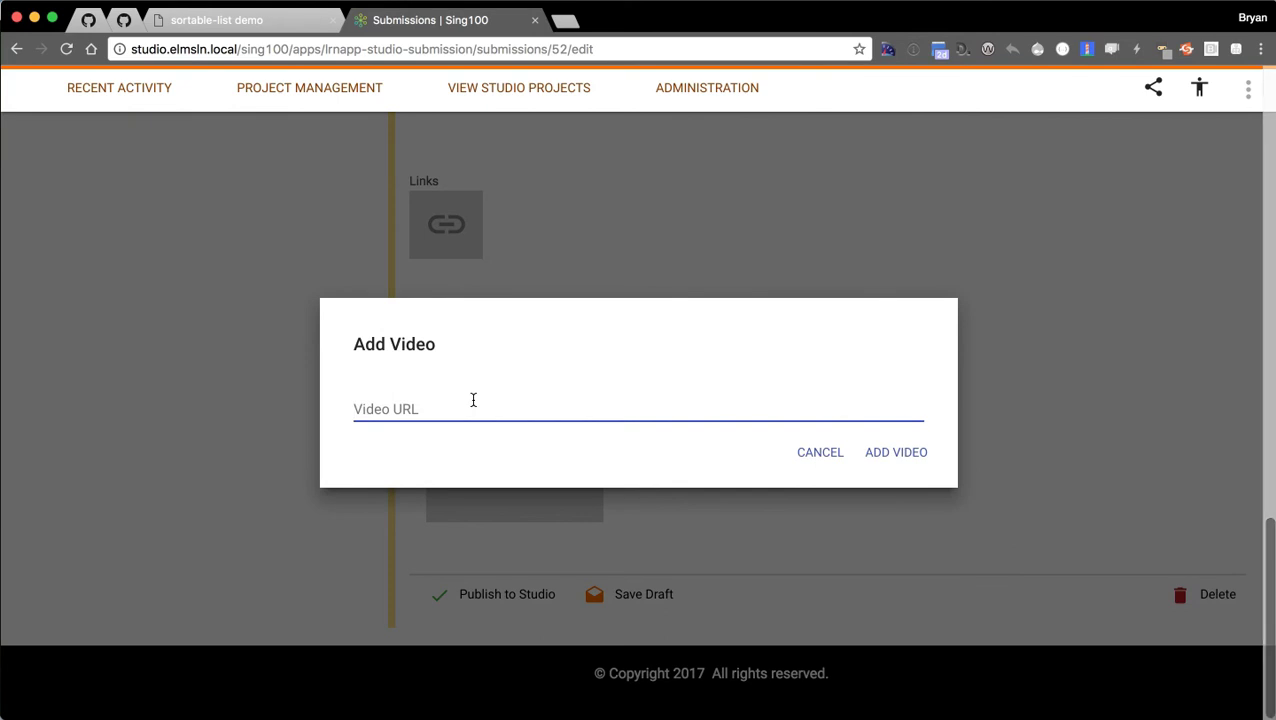
text(https://www.youtube.com/watch?v=D7dfJEEtKF4)
click(906, 456)
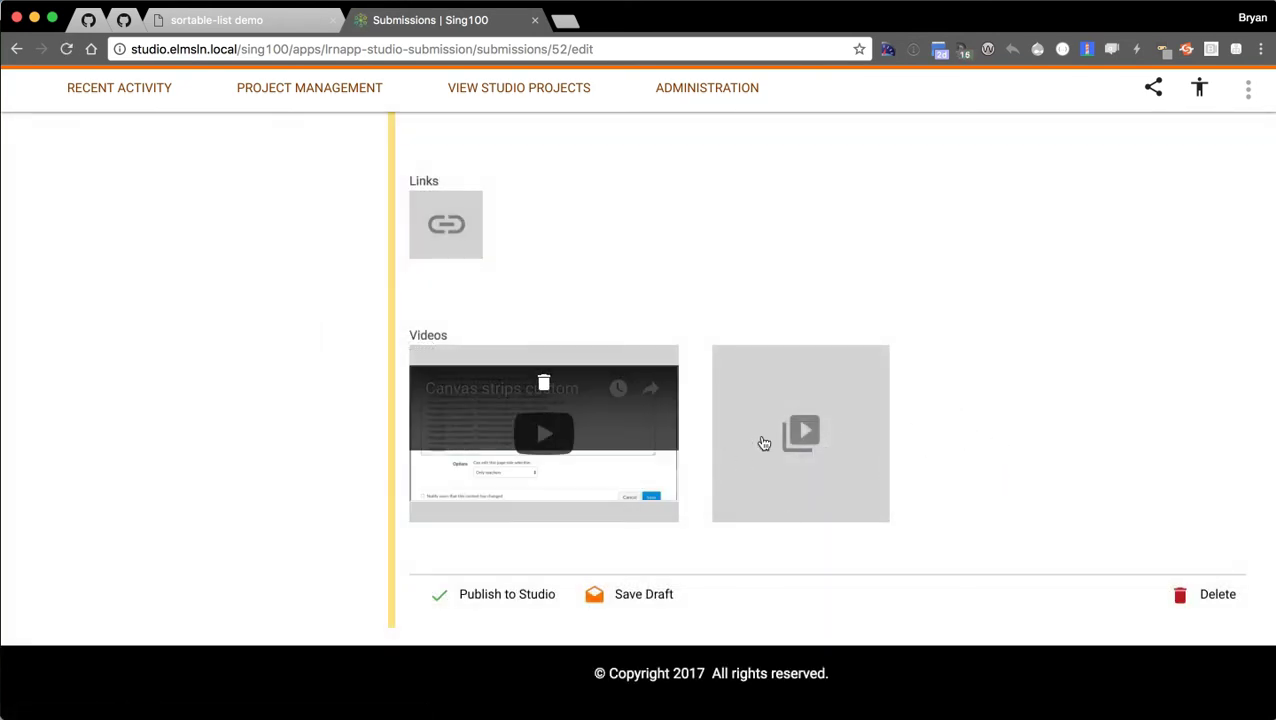
Add the same YouTube video a second time and request Publish to Studio.
click(805, 430)
click(518, 413)
text(https://www.youtube.com/watch?v=D7dfJEEtKF4)
click(925, 462)
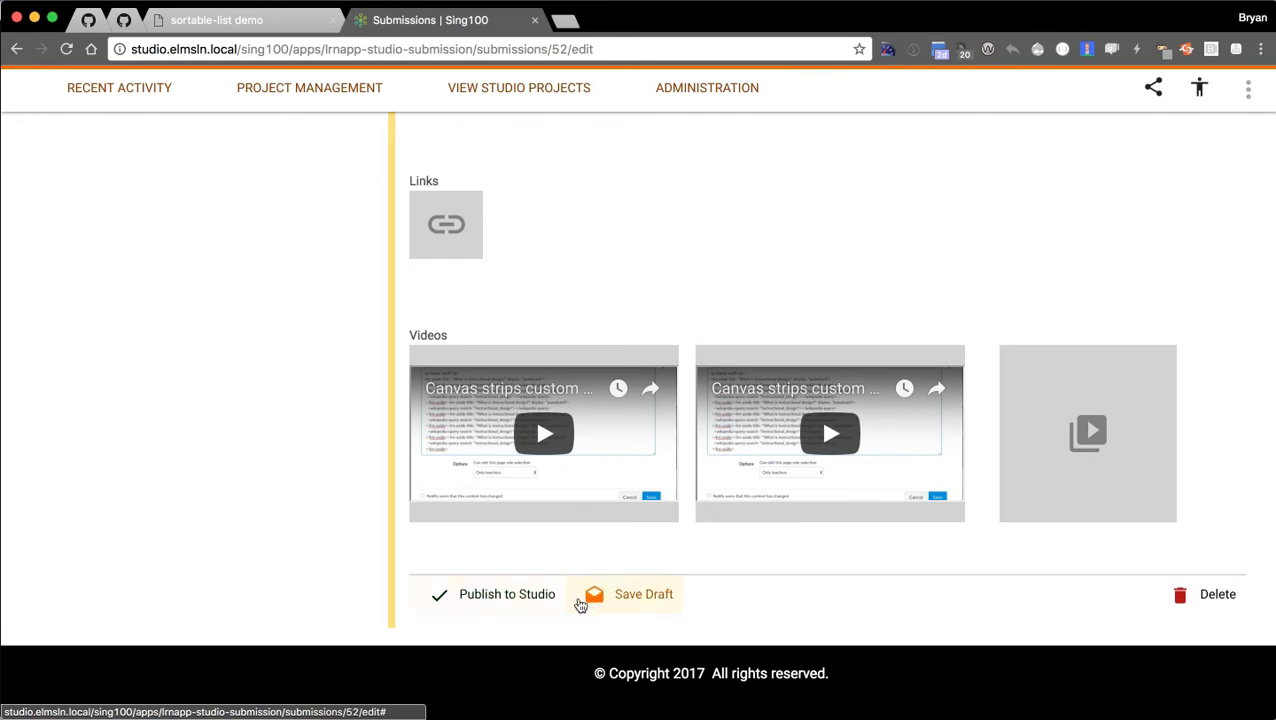
click(484, 592)
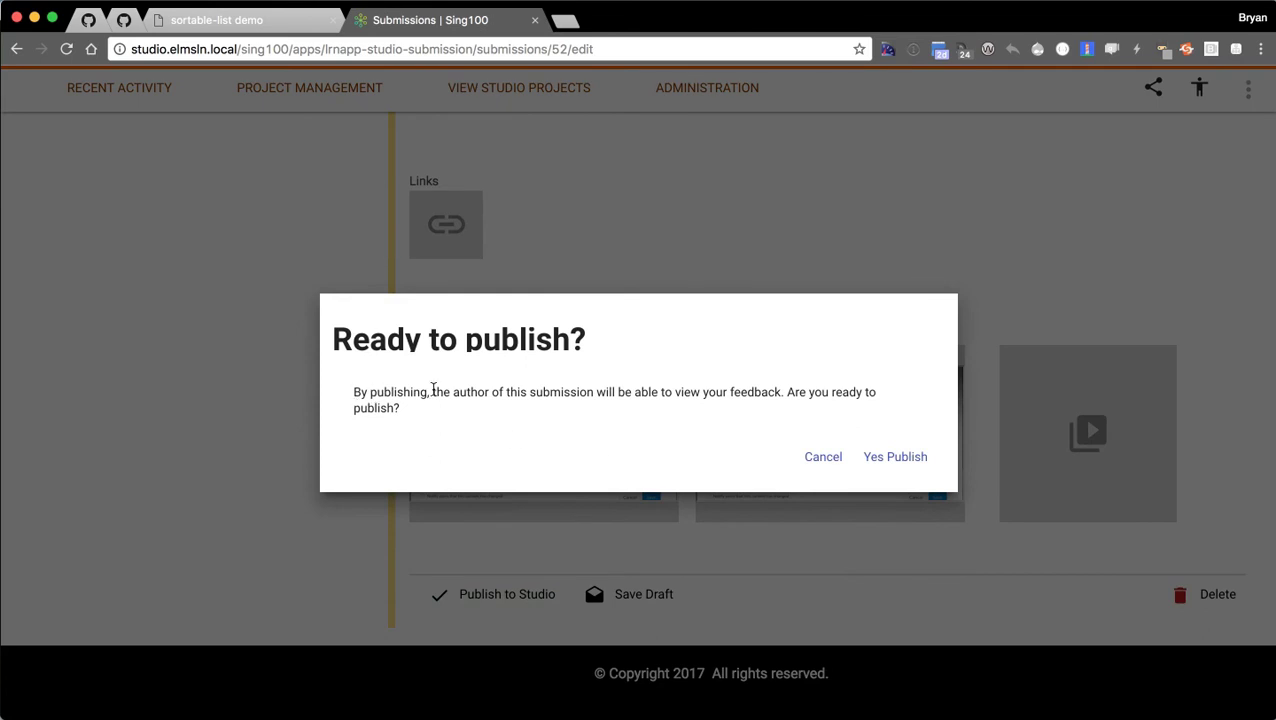
Confirm Yes Publish and review the published list, six photos and two YouTube videos.
click(912, 458)
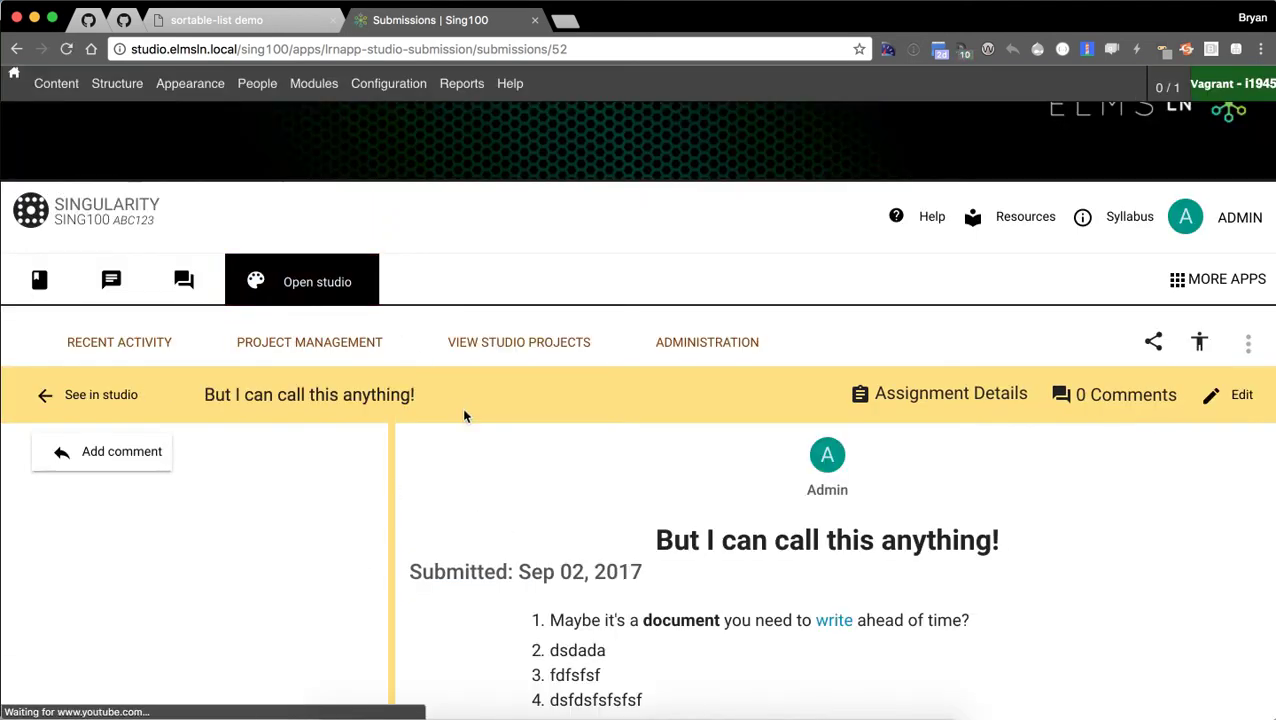
scroll(466, 458, down, 10)
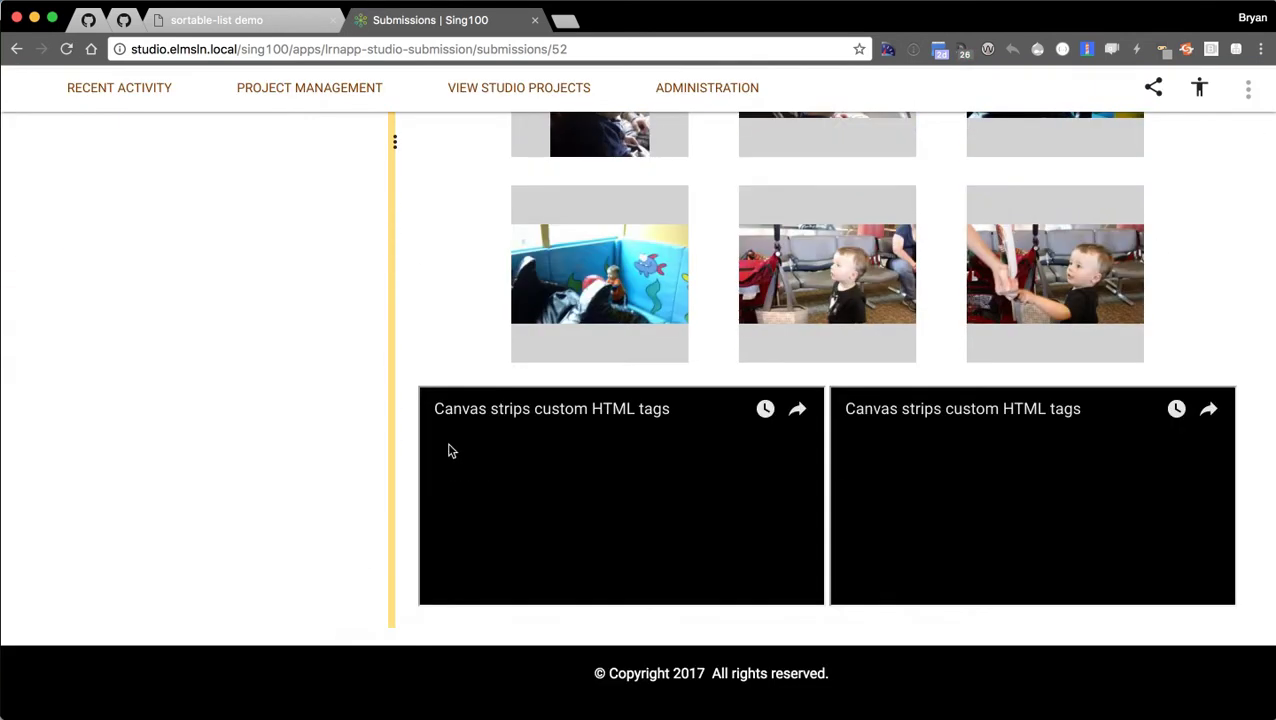
scroll(300, 410, up, 7)
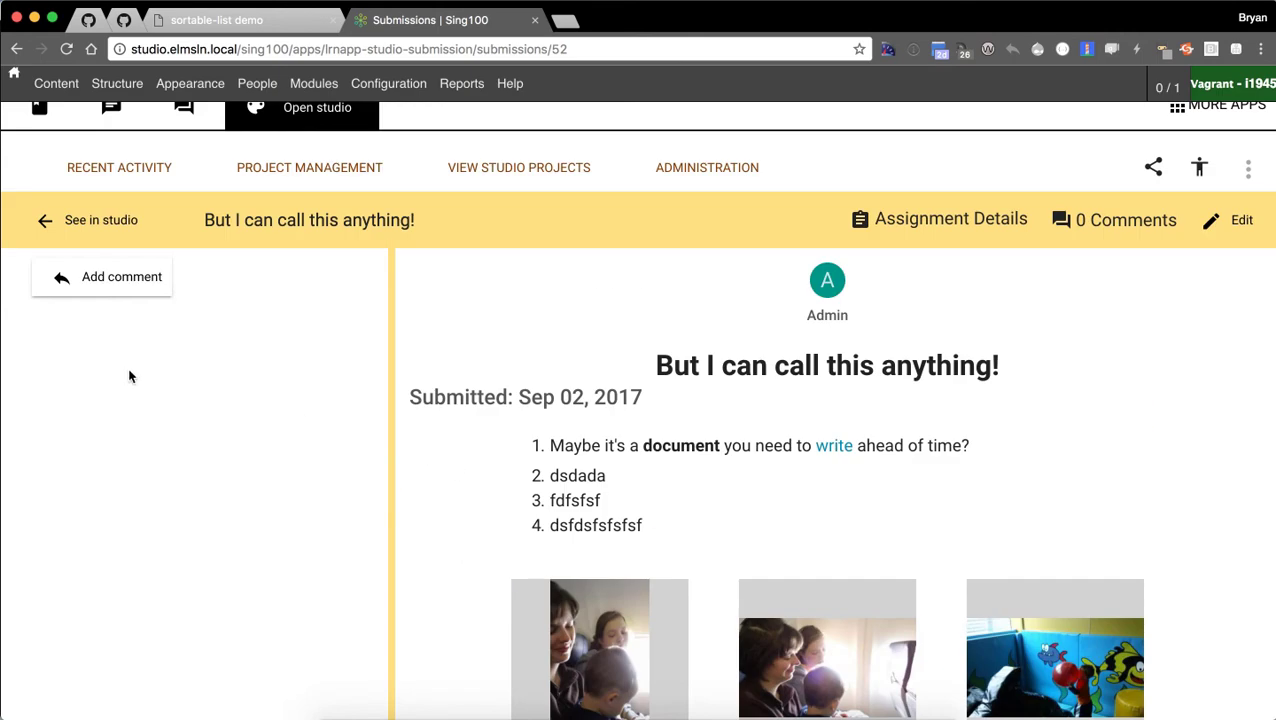
click(60, 287)
scroll(441, 356, down, 3)
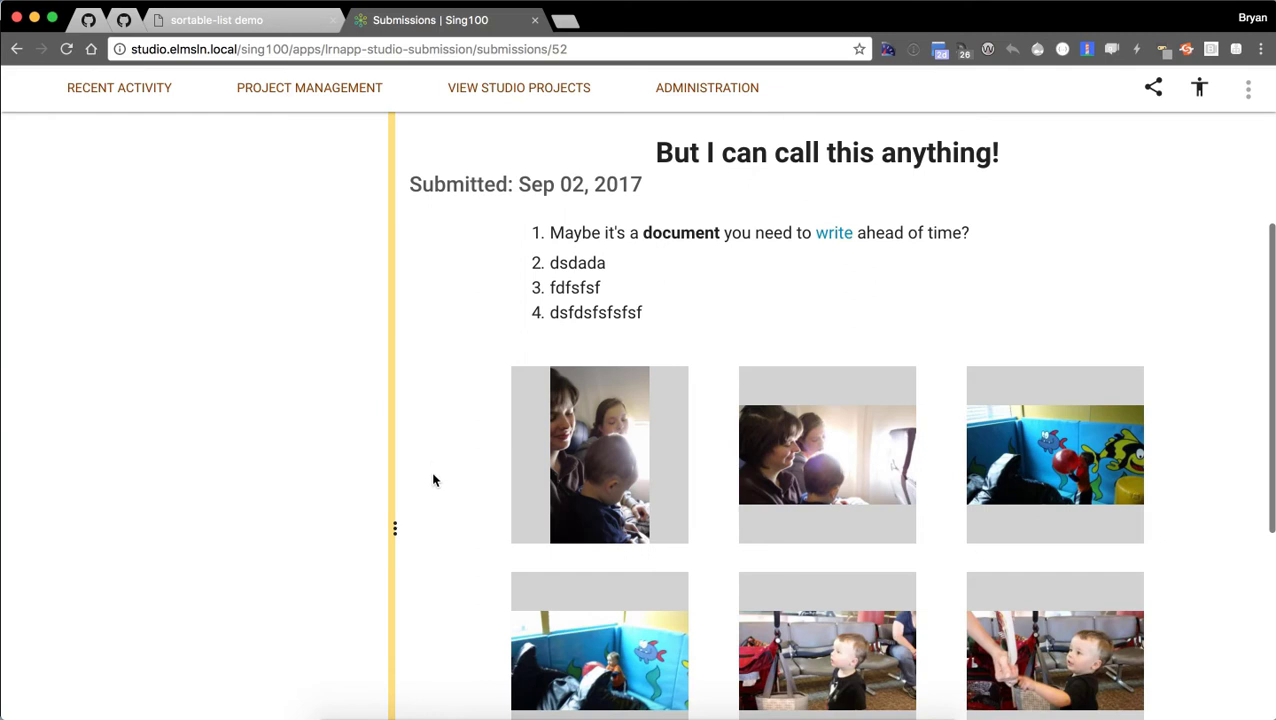
scroll(433, 487, down, 5)
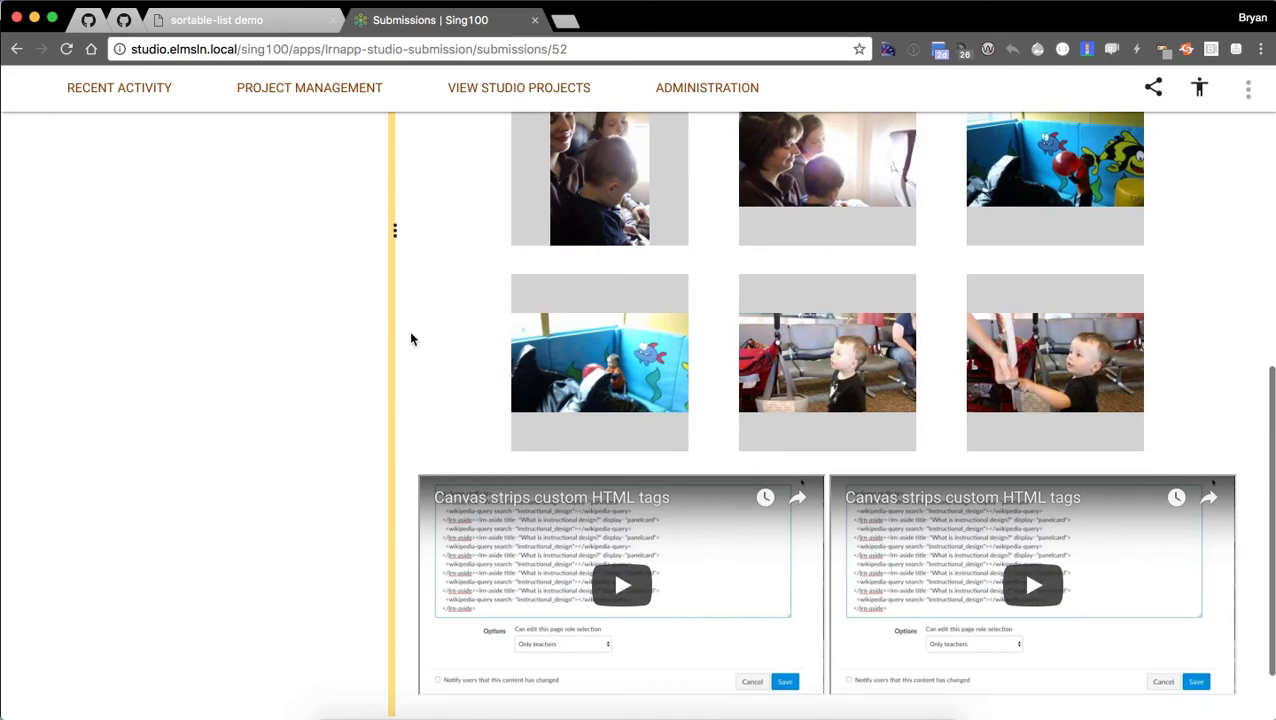
scroll(404, 340, up, 10)
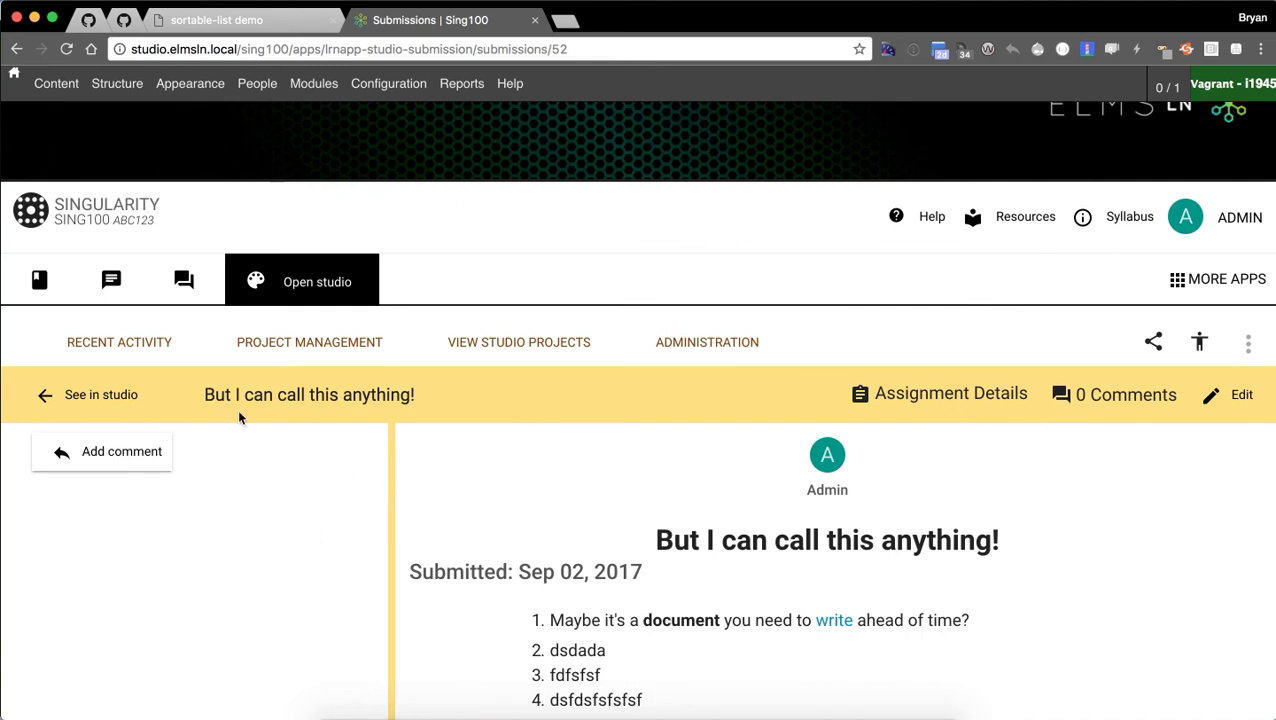
Go to RECENT ACTIVITY and look over its cards, including Recent Studio submissions.
click(119, 343)
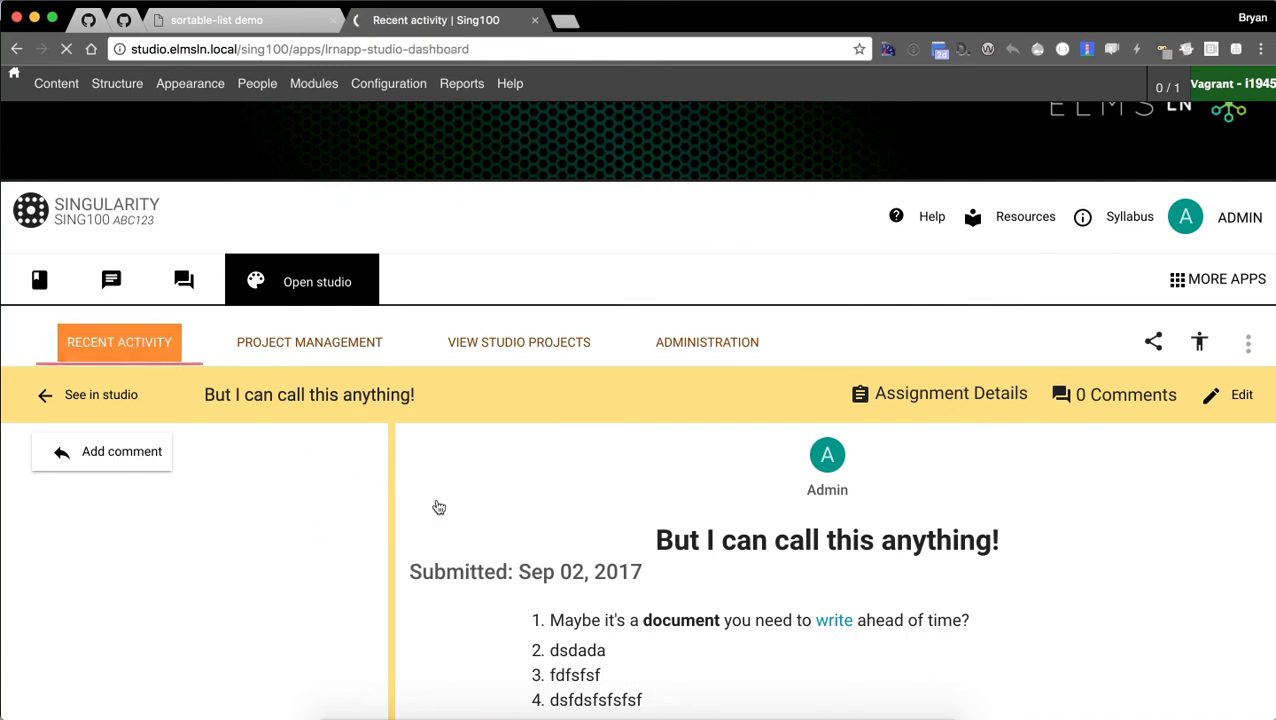
scroll(619, 375, down, 1)
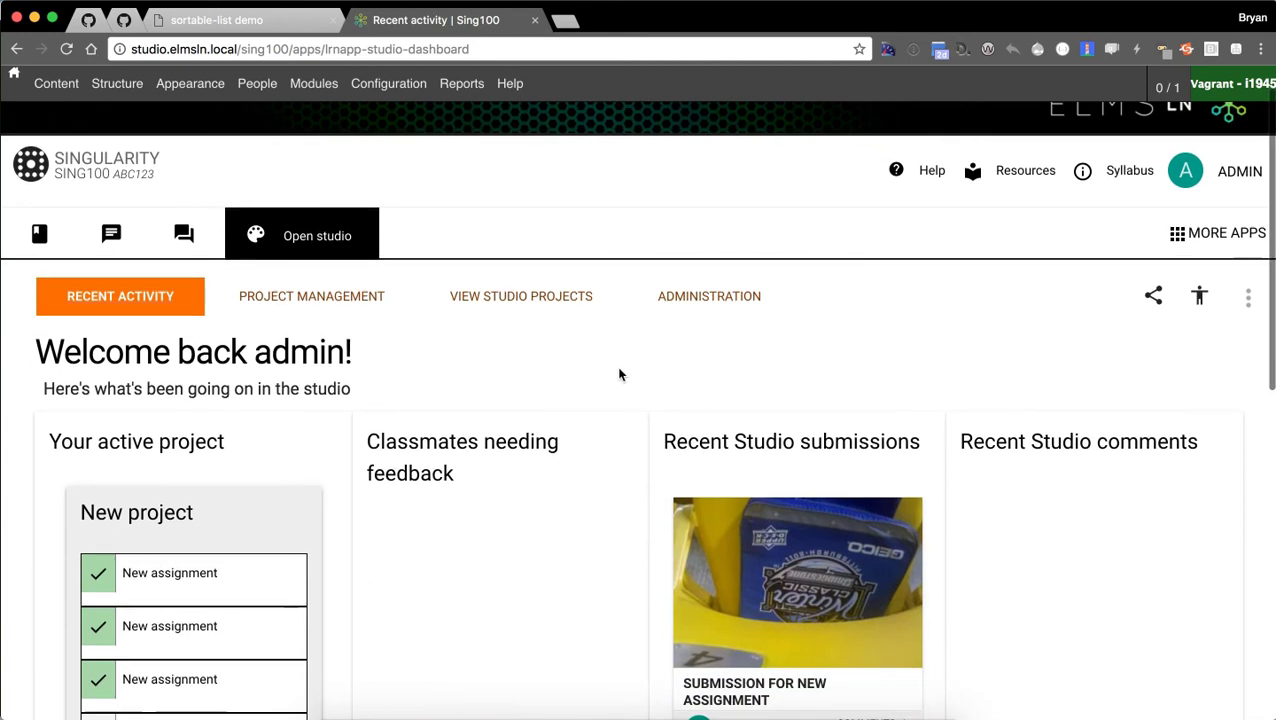
scroll(619, 375, down, 10)
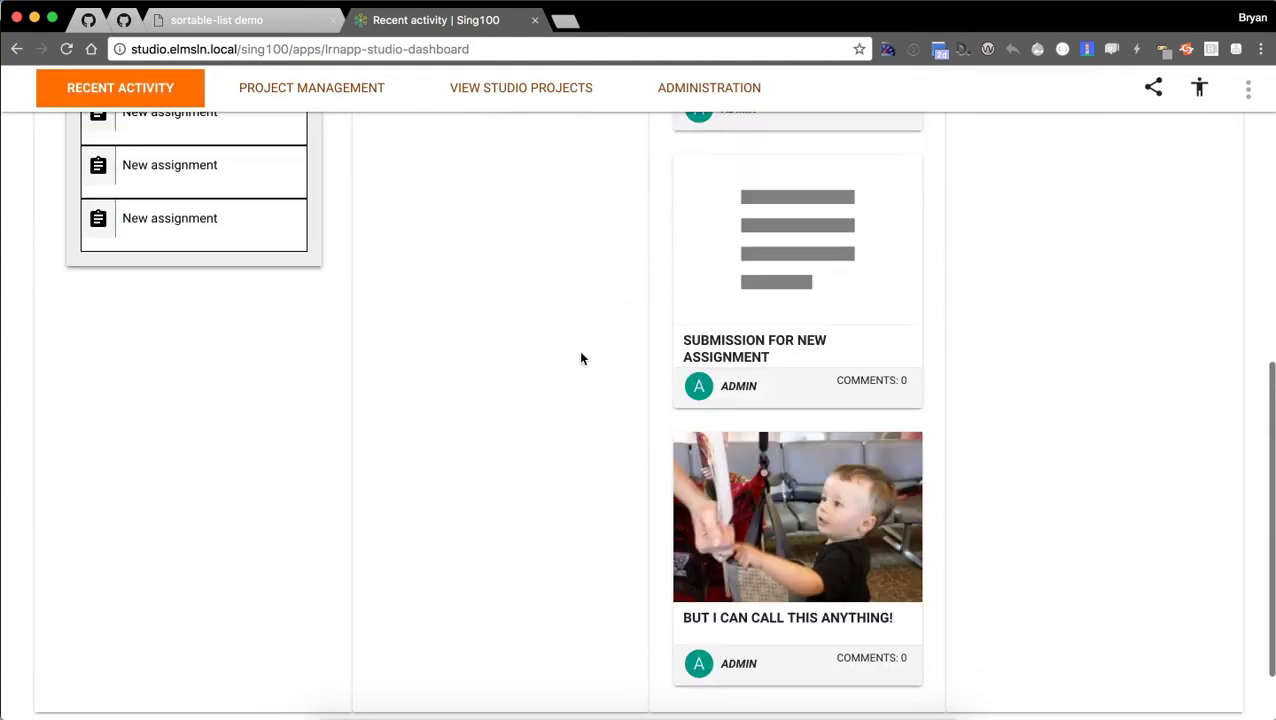
scroll(560, 504, down, 2)
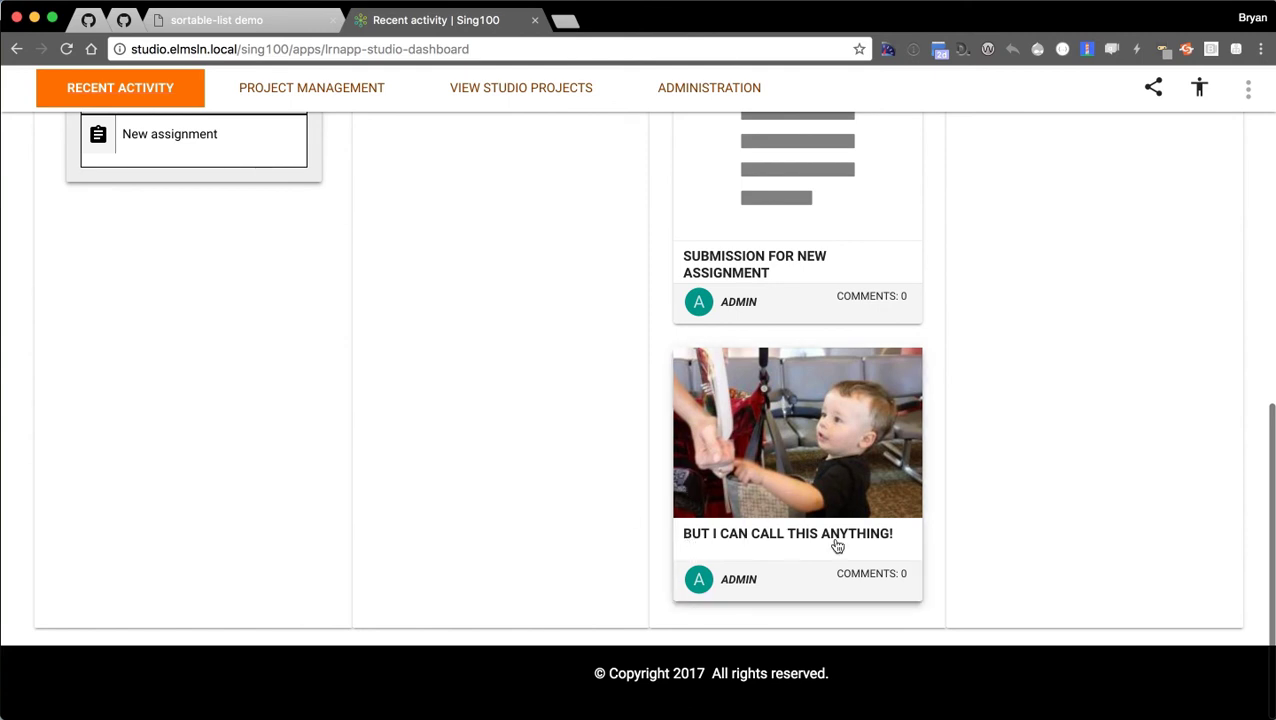
scroll(350, 450, up, 5)
scroll(384, 467, up, 6)
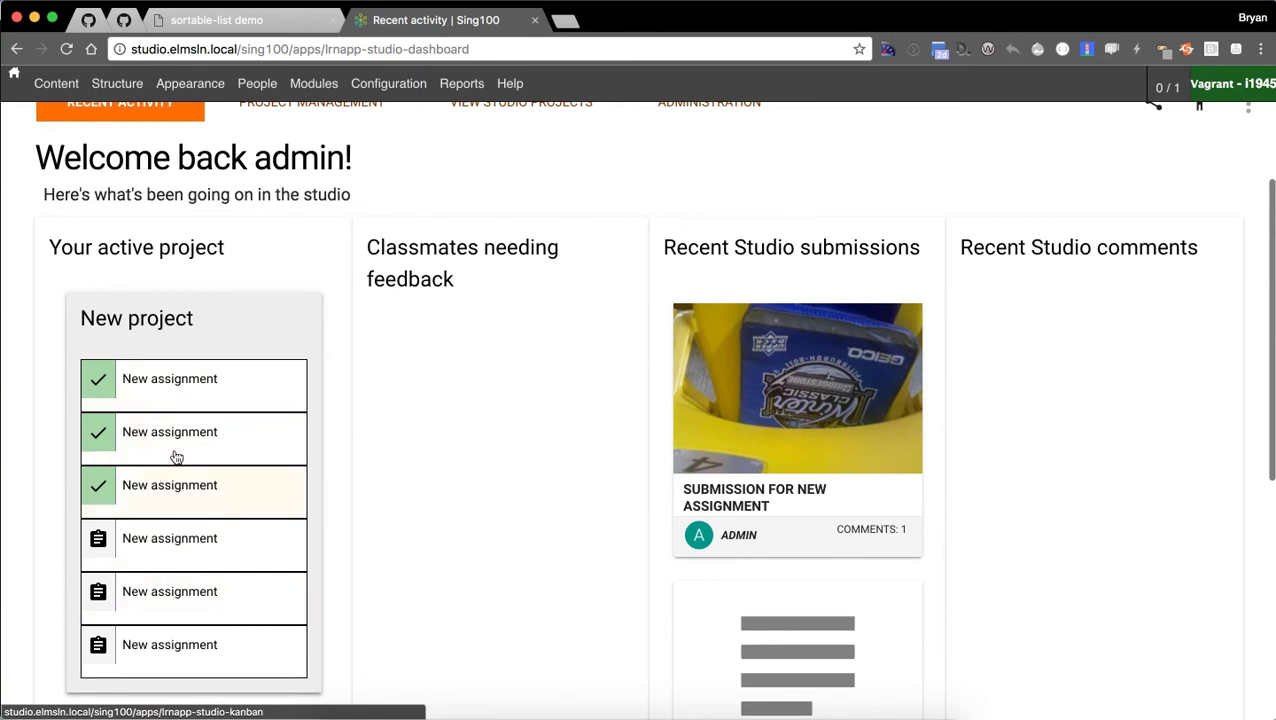
On the Project Management board, set the third project's yellow-flagged assignment to submission ready.
click(239, 499)
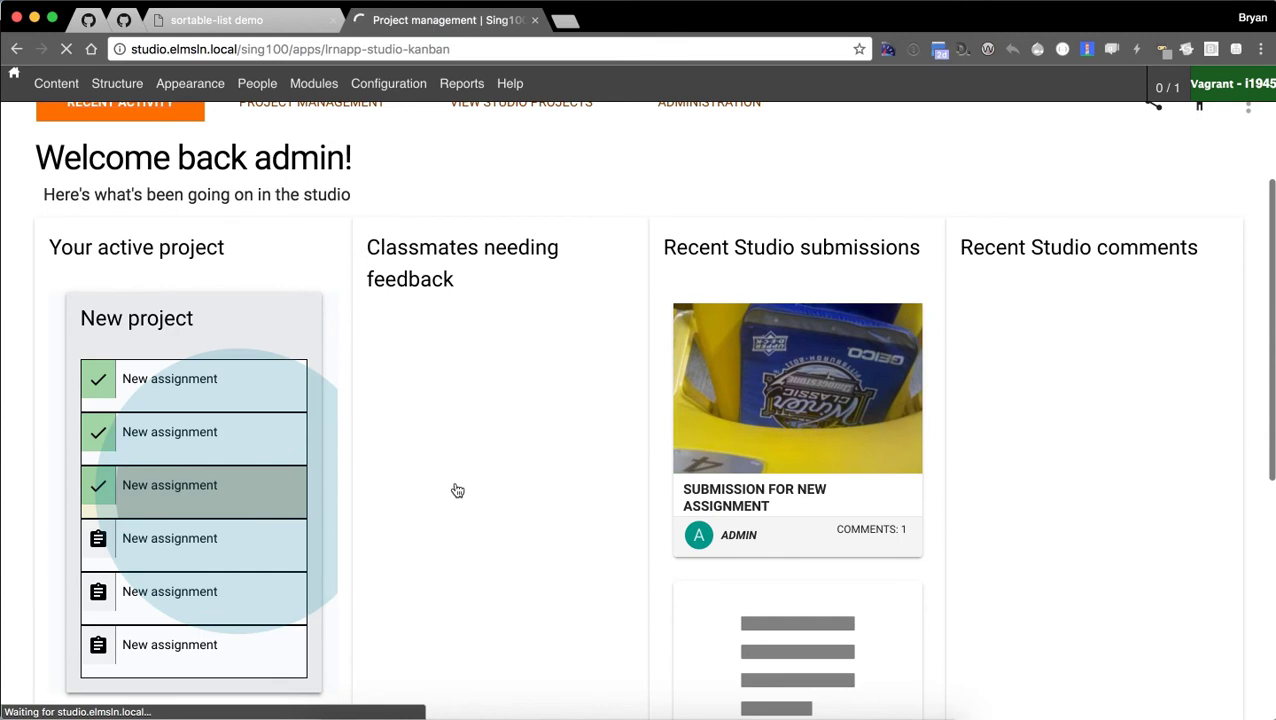
scroll(74, 447, down, 4)
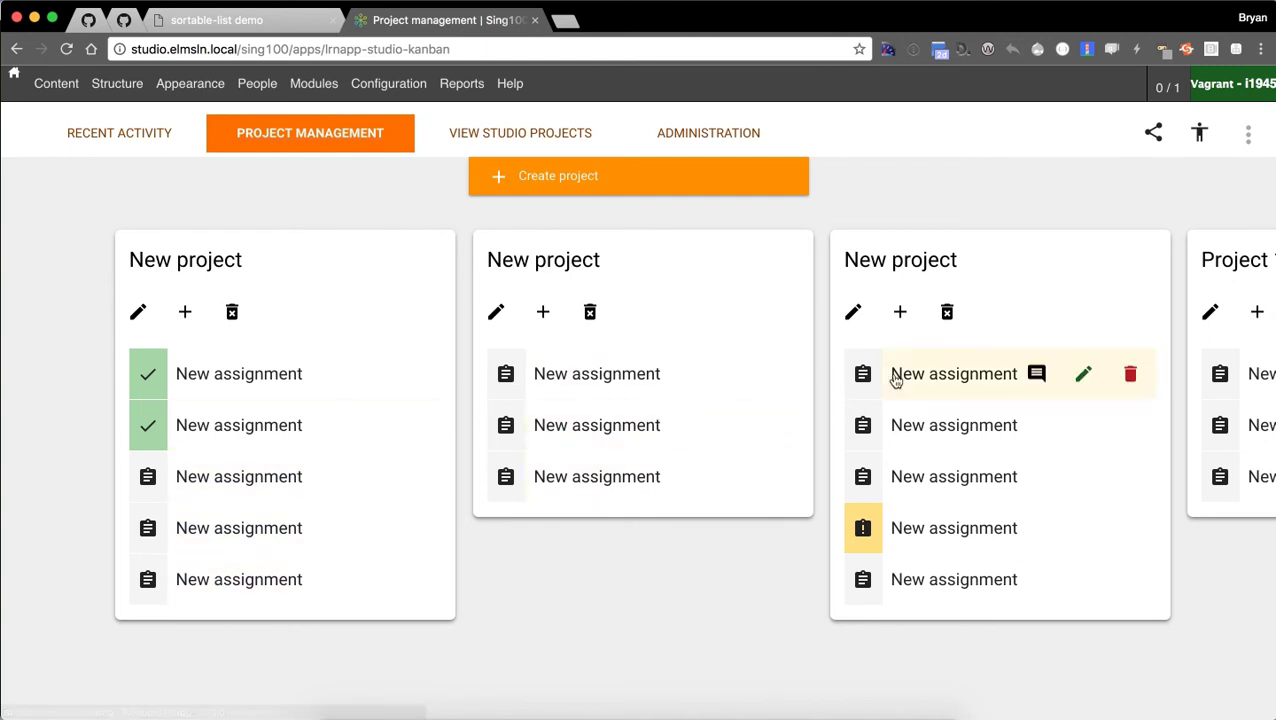
click(932, 540)
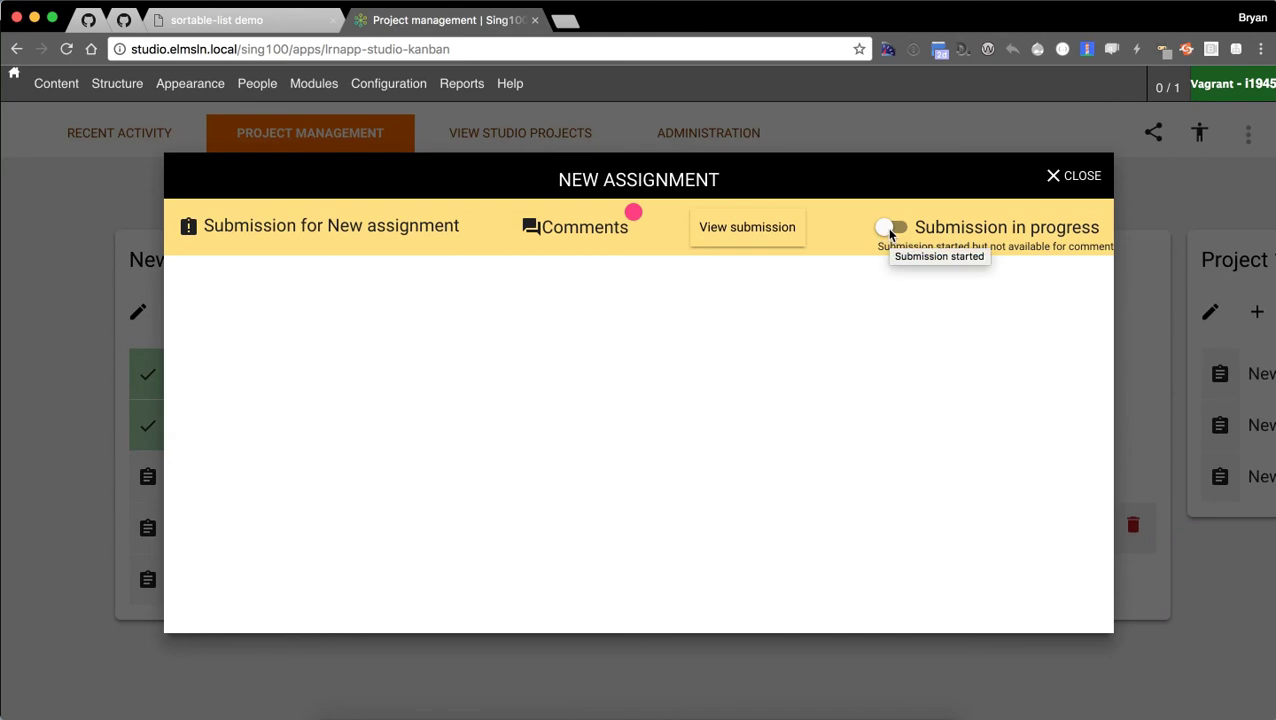
click(888, 229)
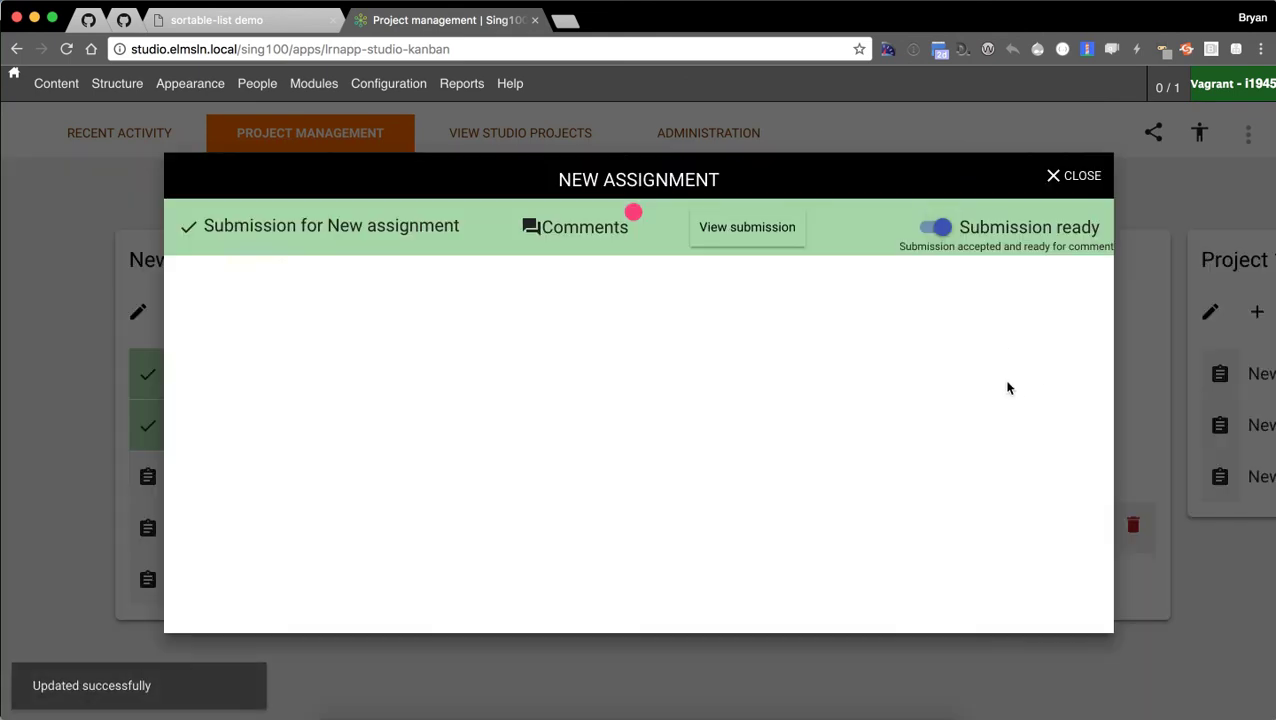
click(1082, 176)
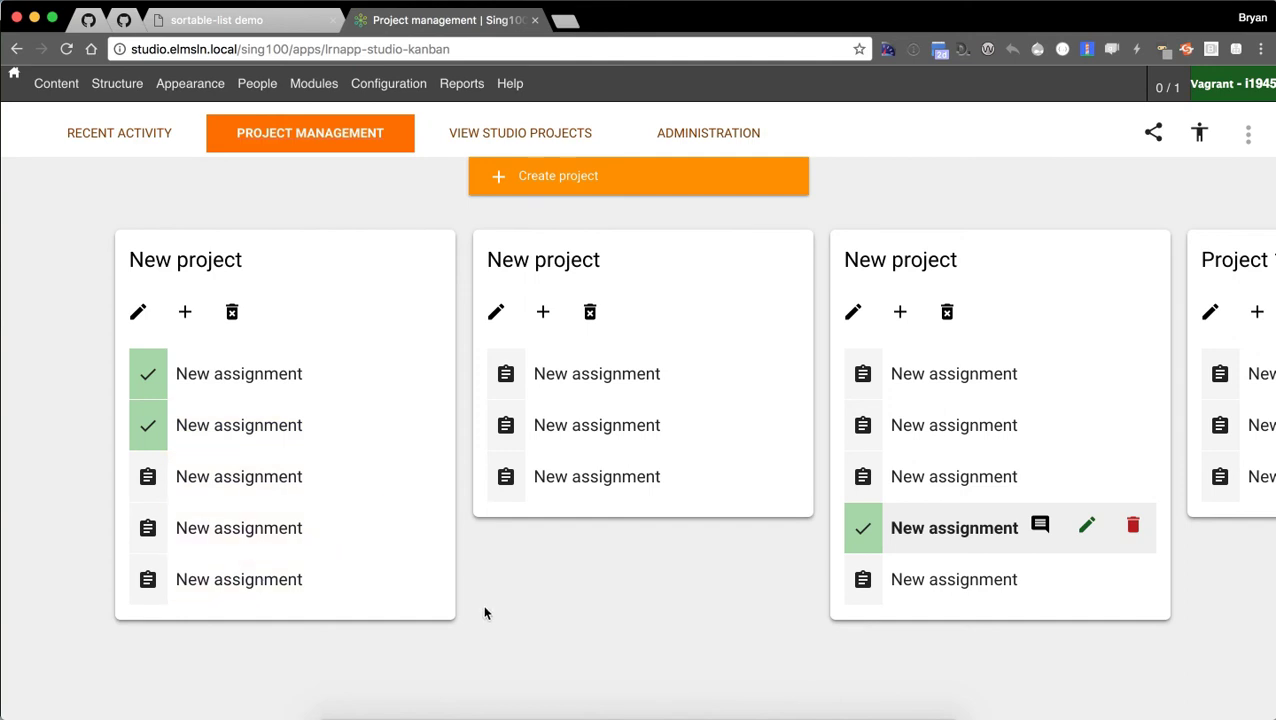
scroll(499, 643, up, 4)
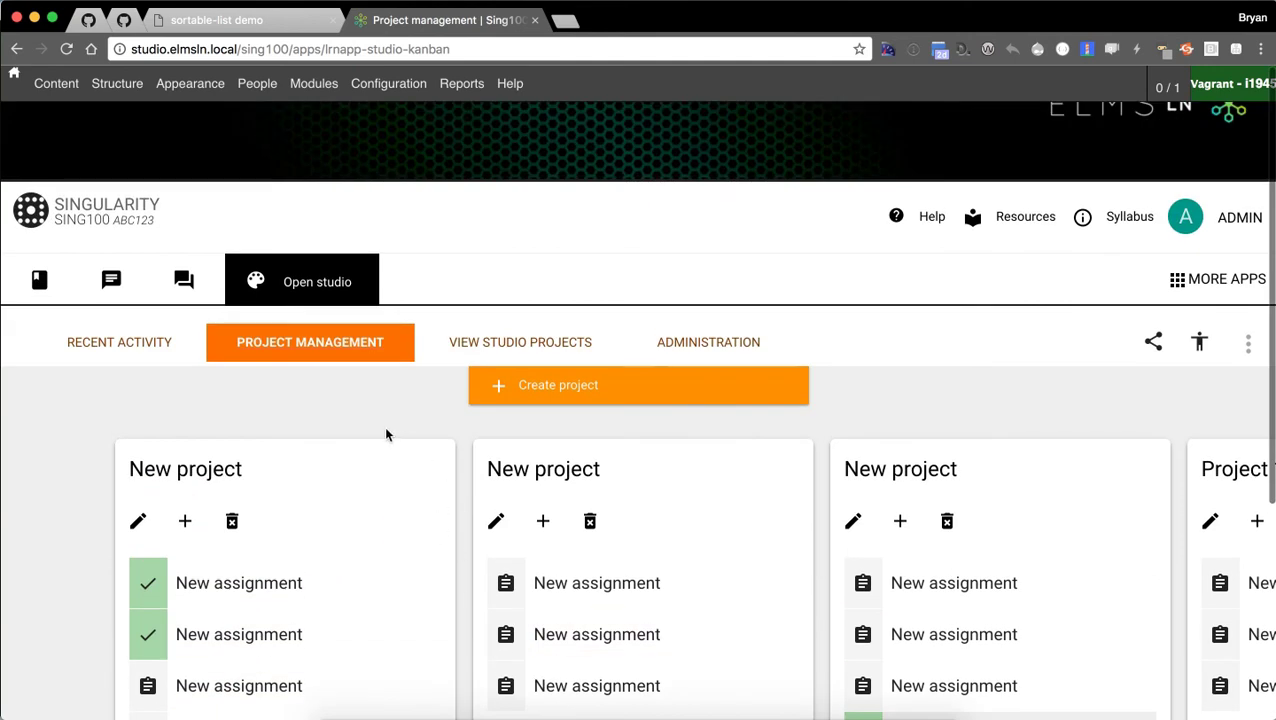
Load the studio projects gallery and browse the submission cards.
click(490, 340)
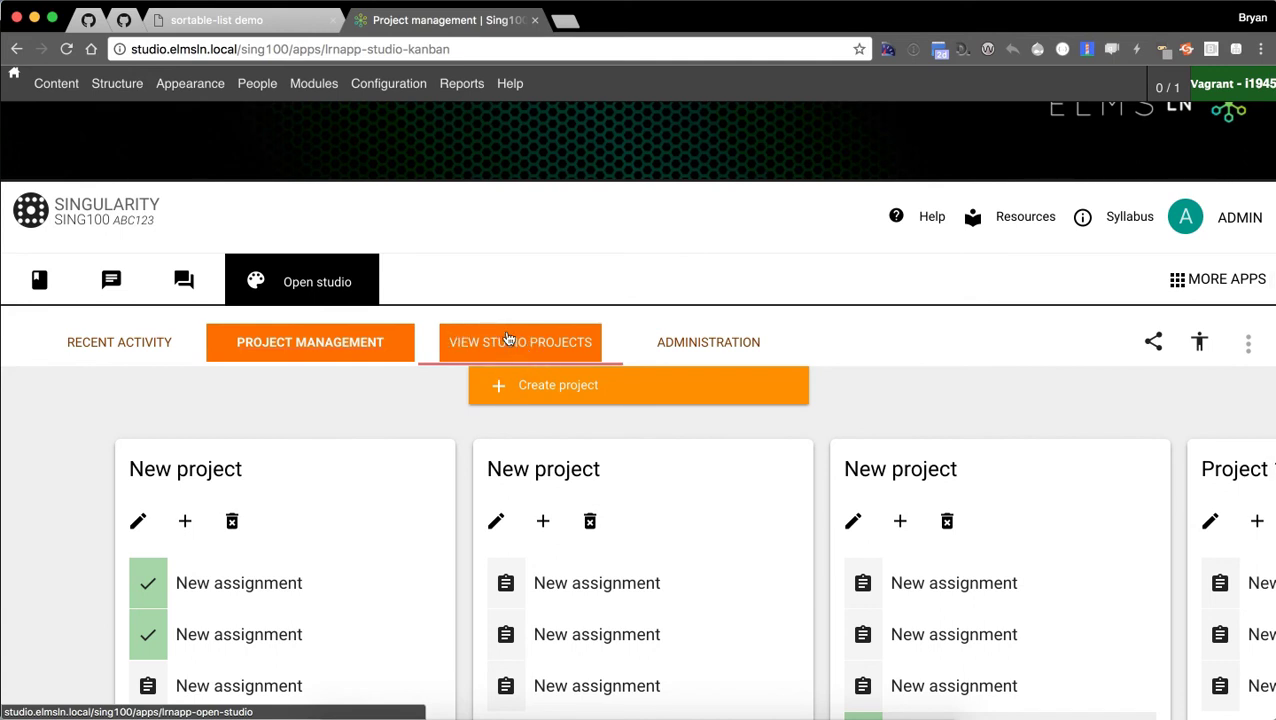
click(508, 340)
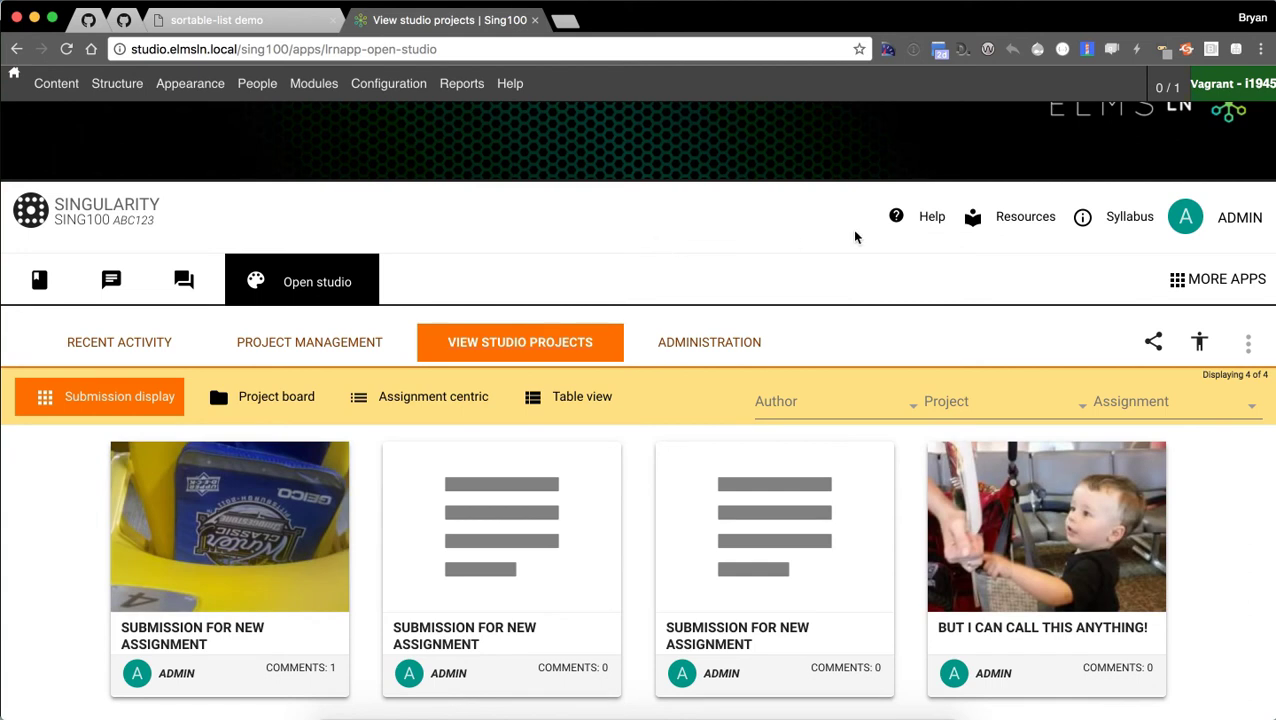
scroll(794, 236, down, 1)
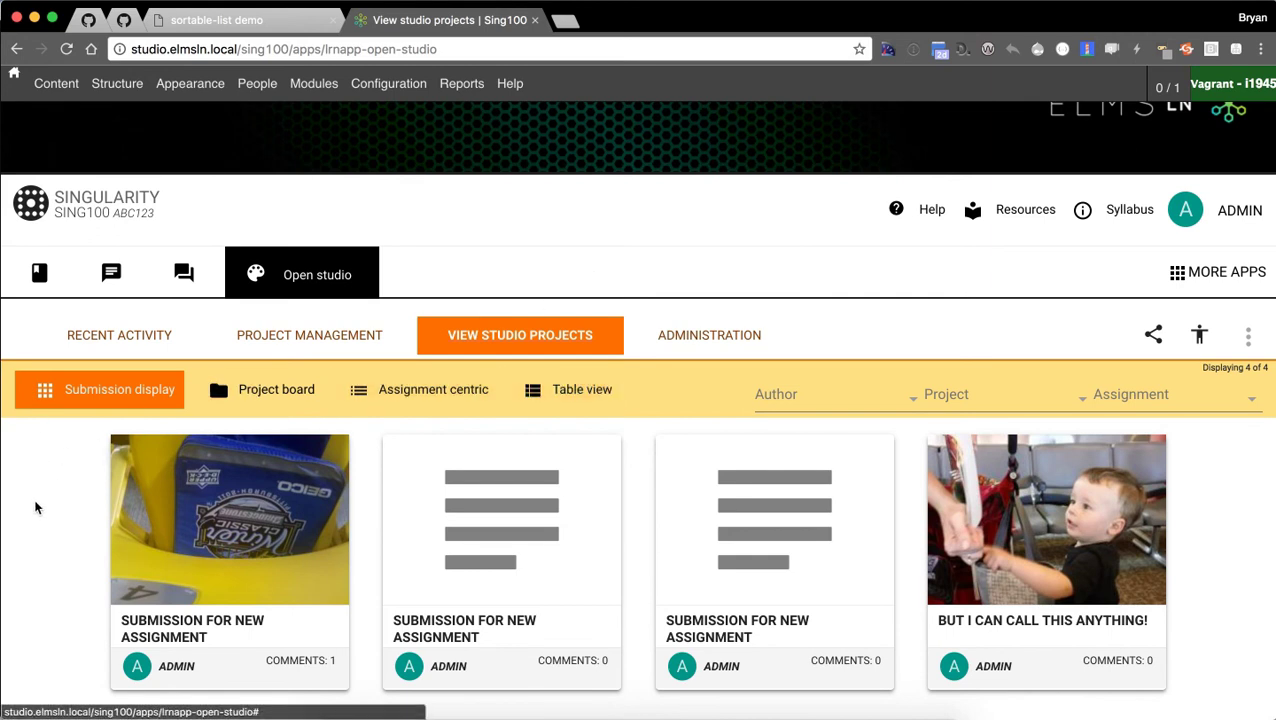
scroll(38, 498, down, 2)
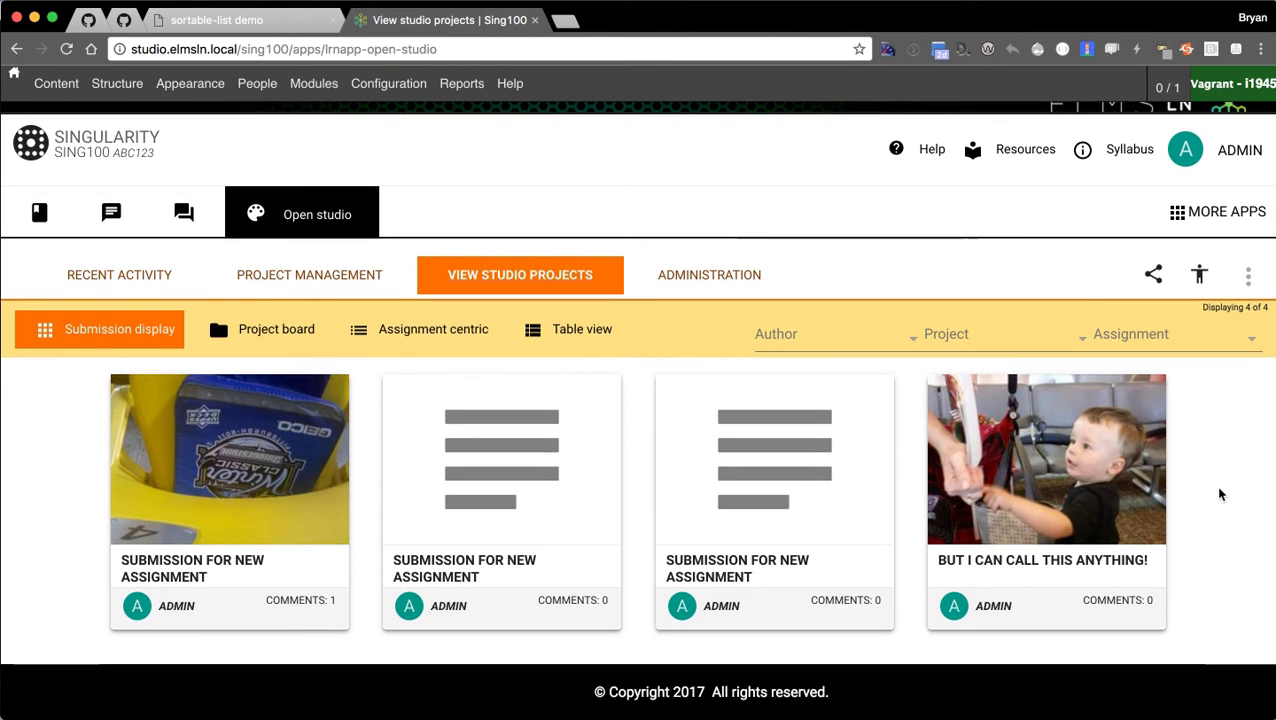
scroll(1200, 488, down, 1)
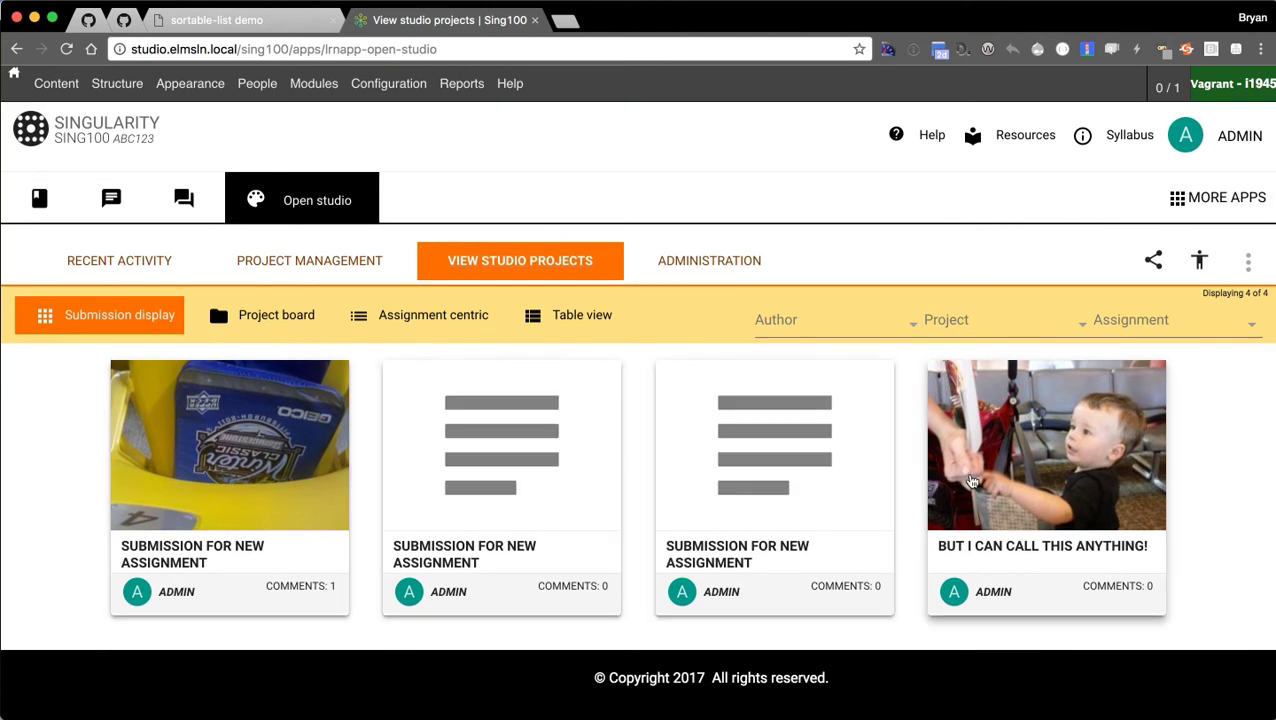
scroll(1235, 462, down, 1)
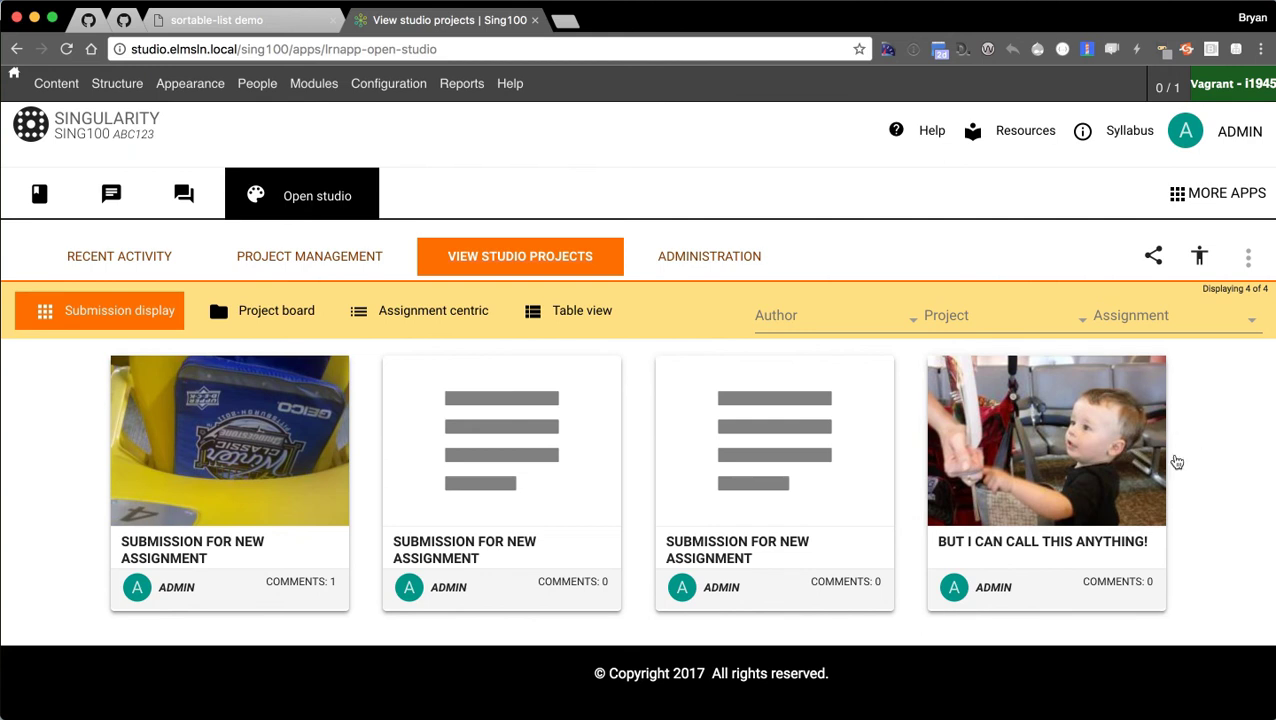
Open the first submission with one comment and view its photo enlarged in the lightbox.
click(197, 487)
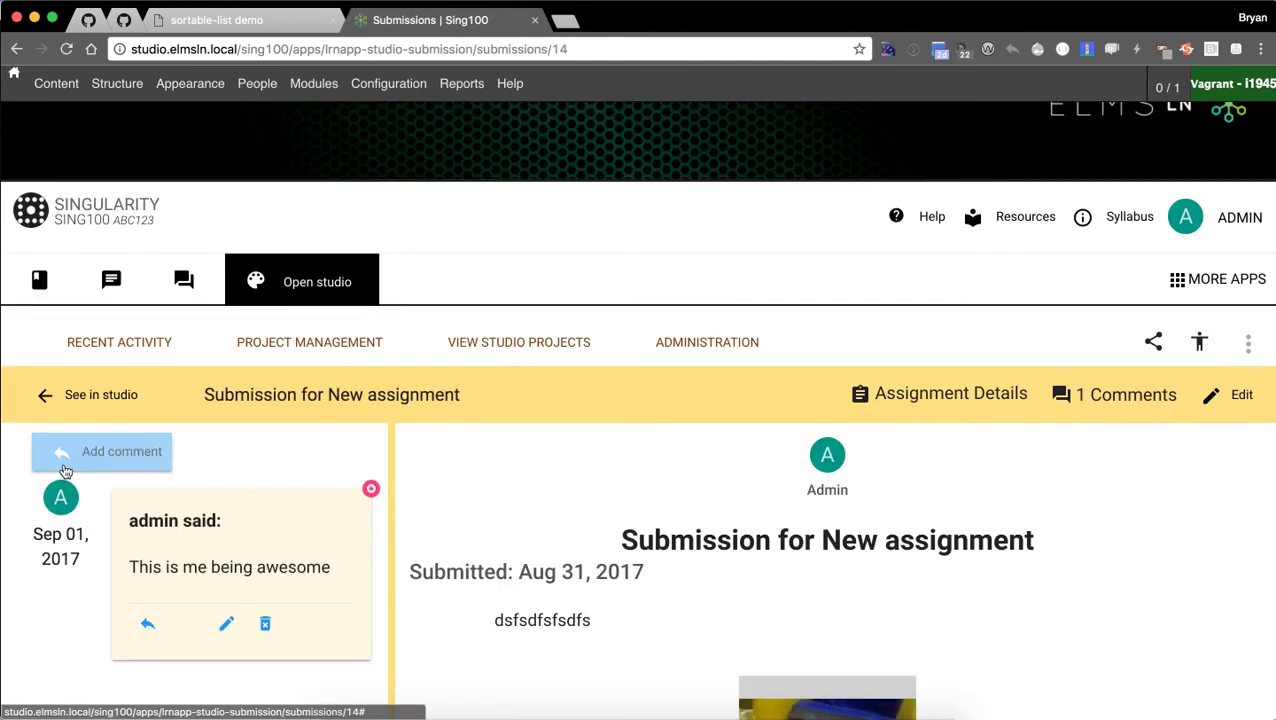
scroll(233, 456, down, 10)
scroll(422, 445, up, 10)
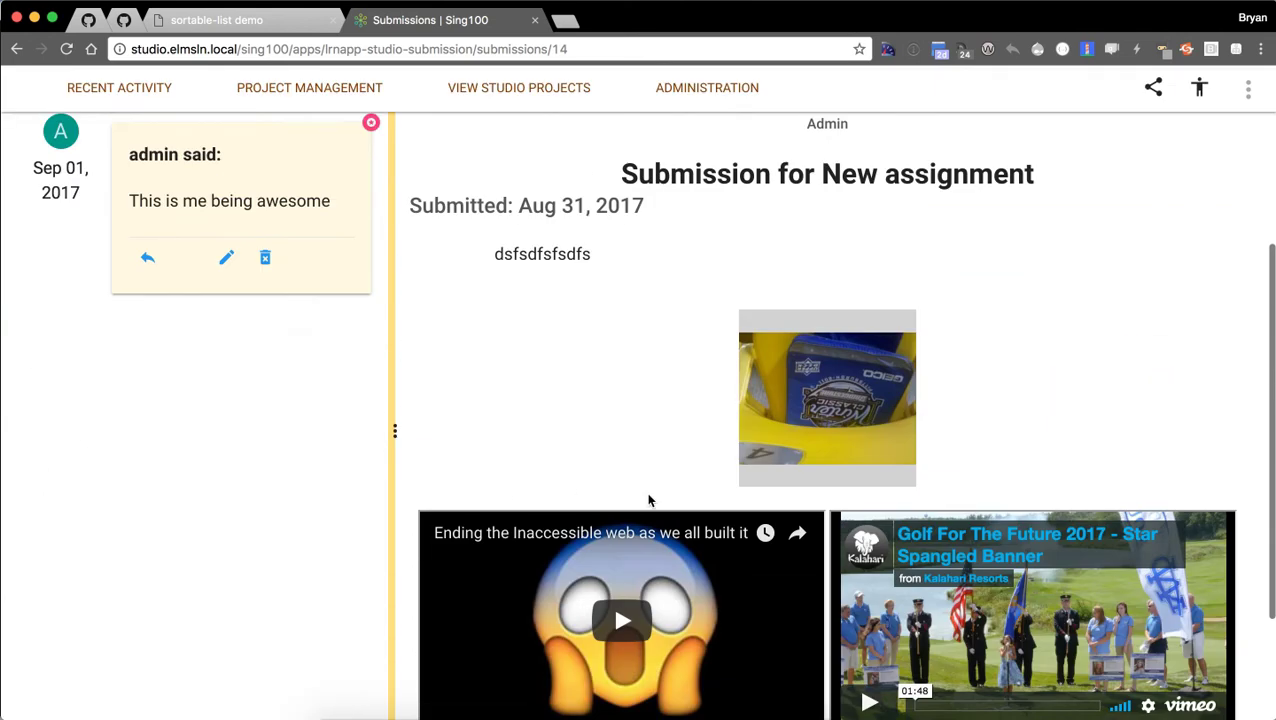
click(800, 540)
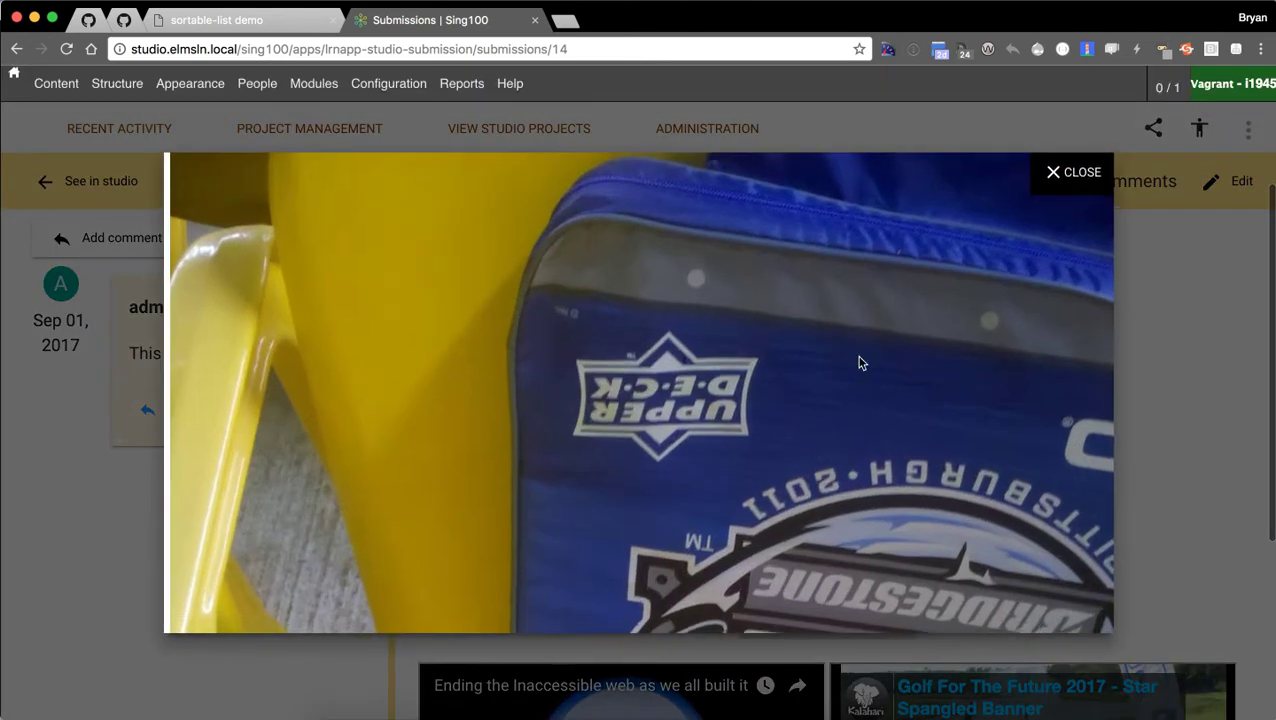
scroll(800, 320, down, 10)
scroll(977, 370, up, 8)
click(1137, 278)
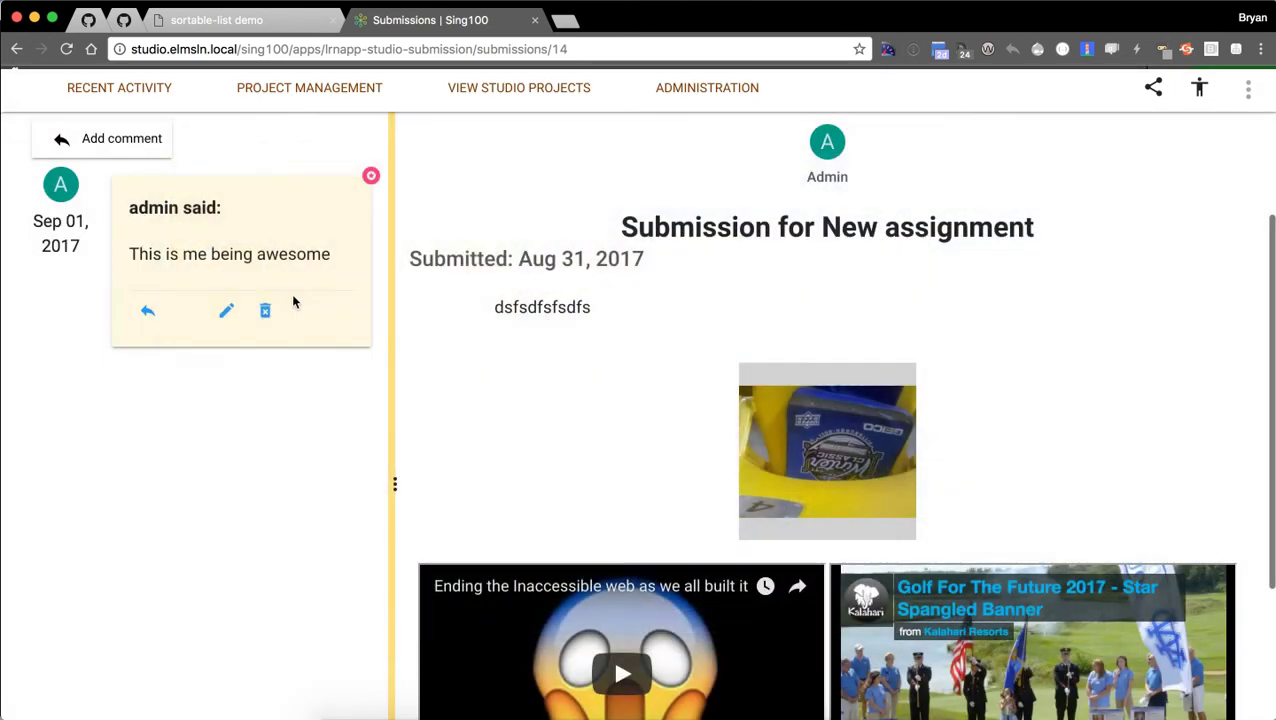
scroll(239, 484, up, 3)
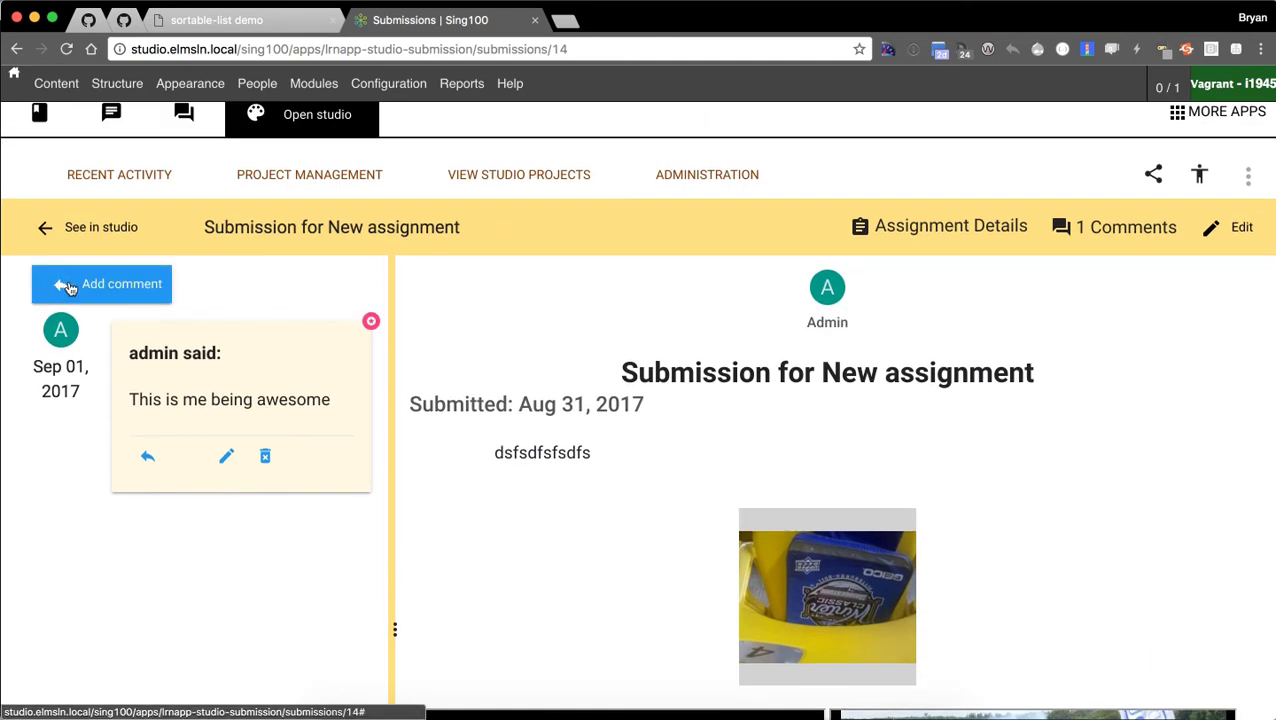
Post a comment 'So I can type here and leave a comment' with 'here' in bold.
click(69, 287)
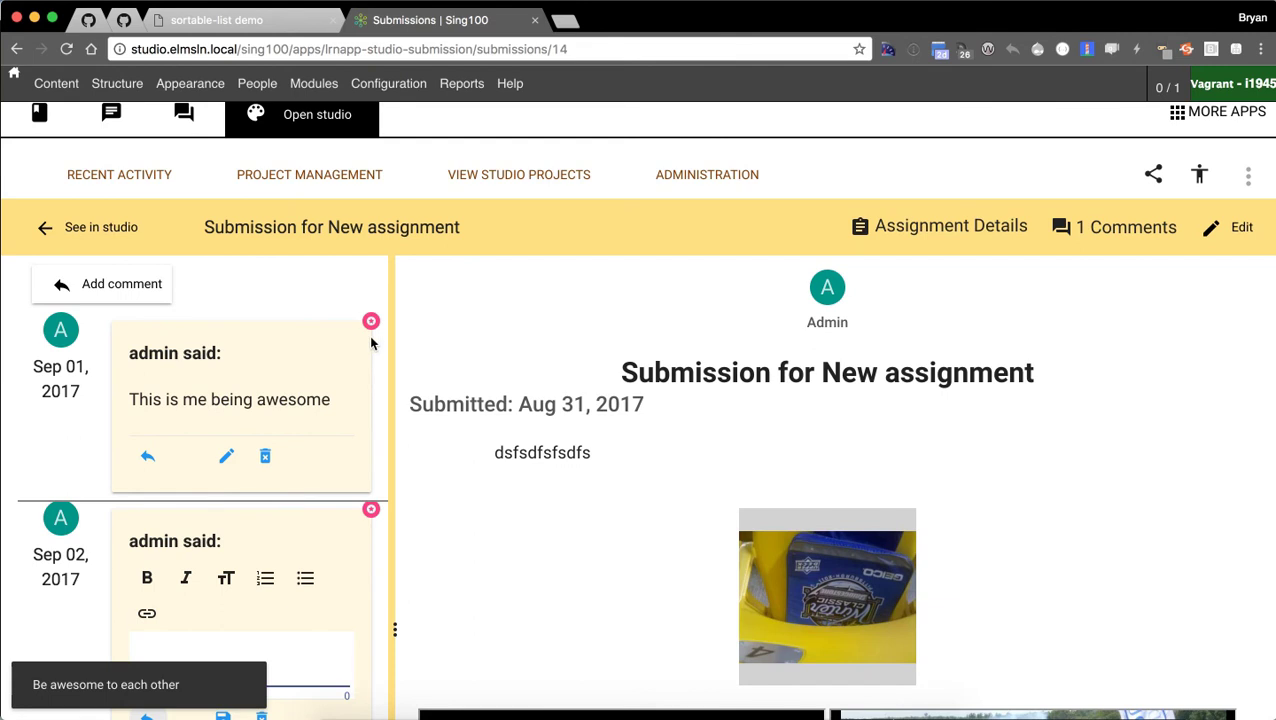
scroll(371, 343, down, 3)
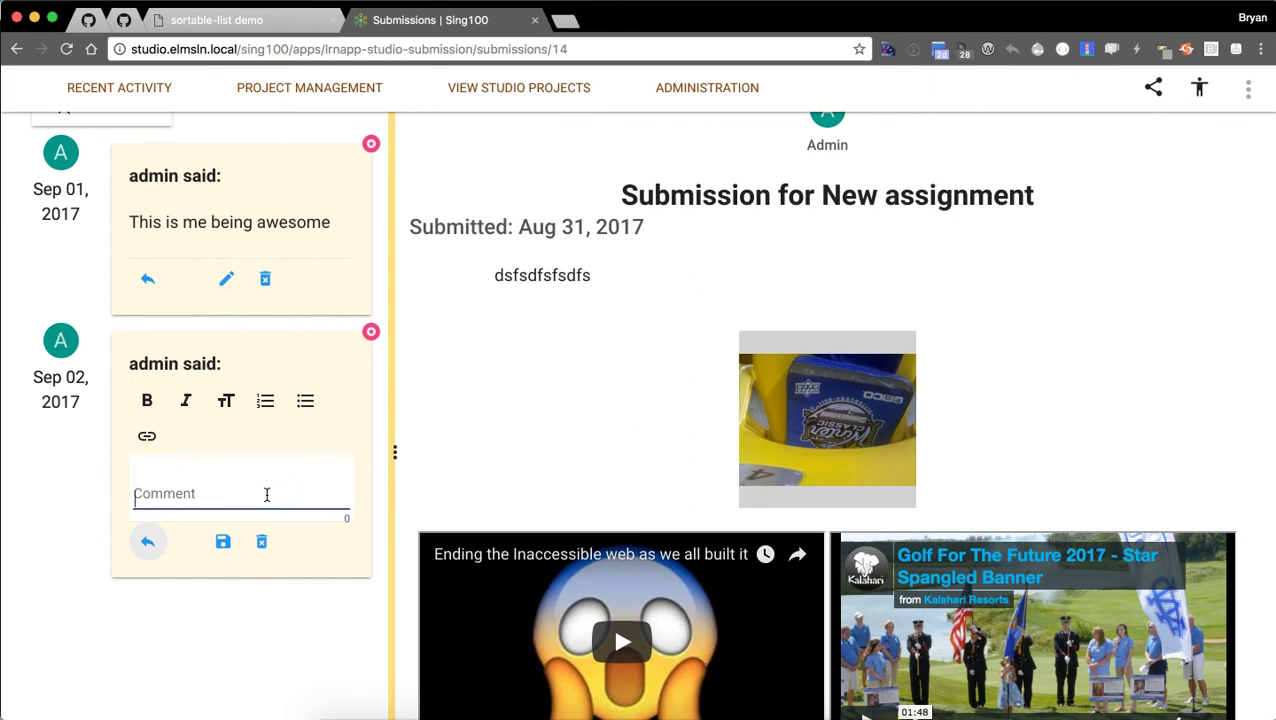
click(203, 481)
key(Return)
key(BackSpace)
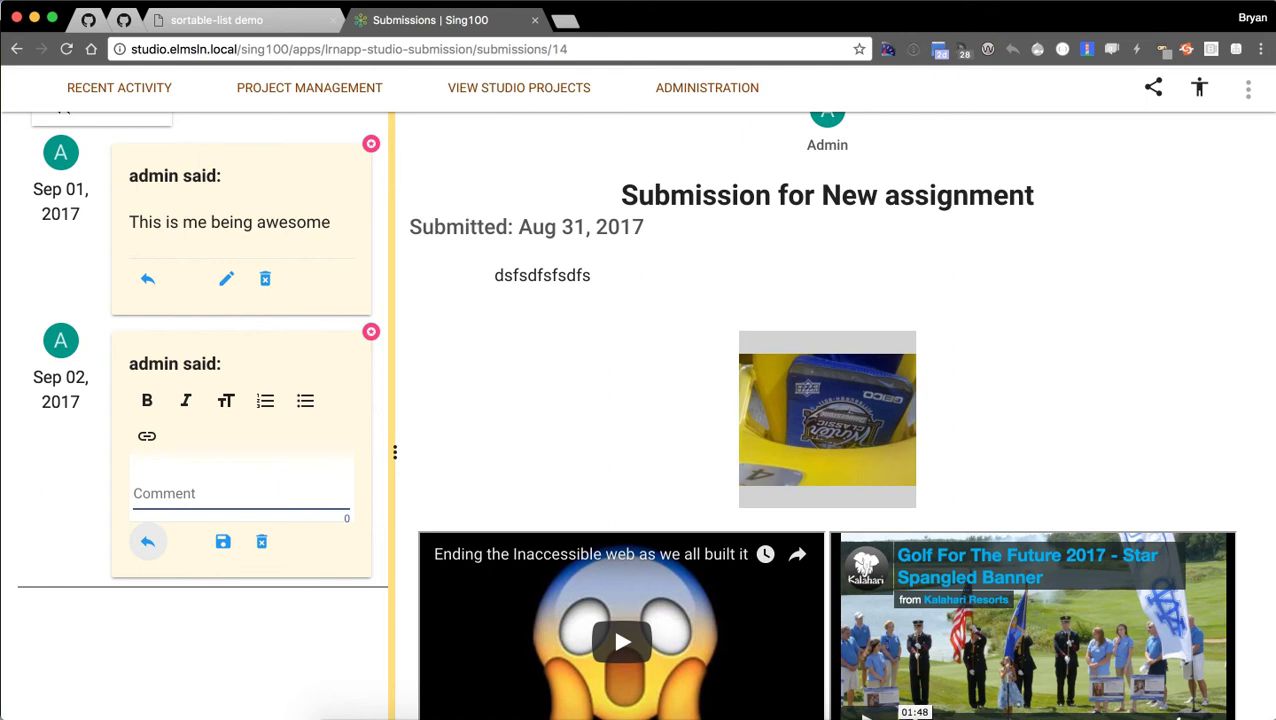
text(So I can type here and leave a comment!)
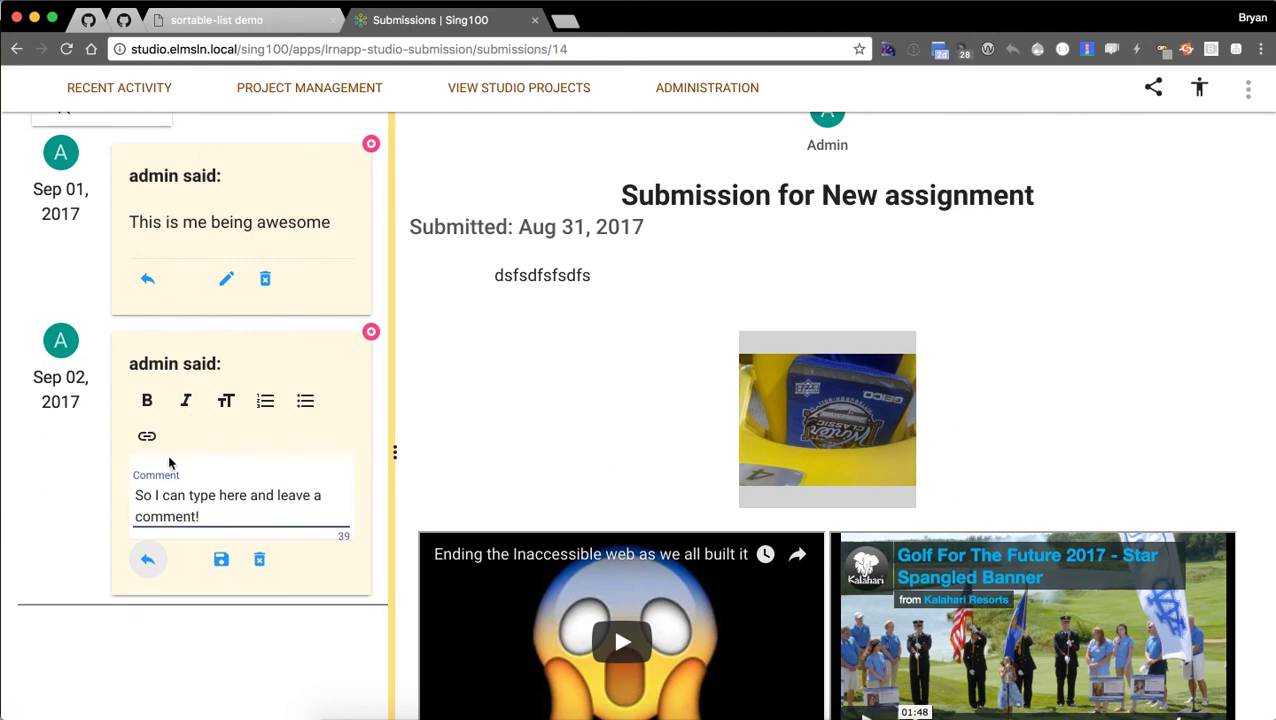
click(147, 401)
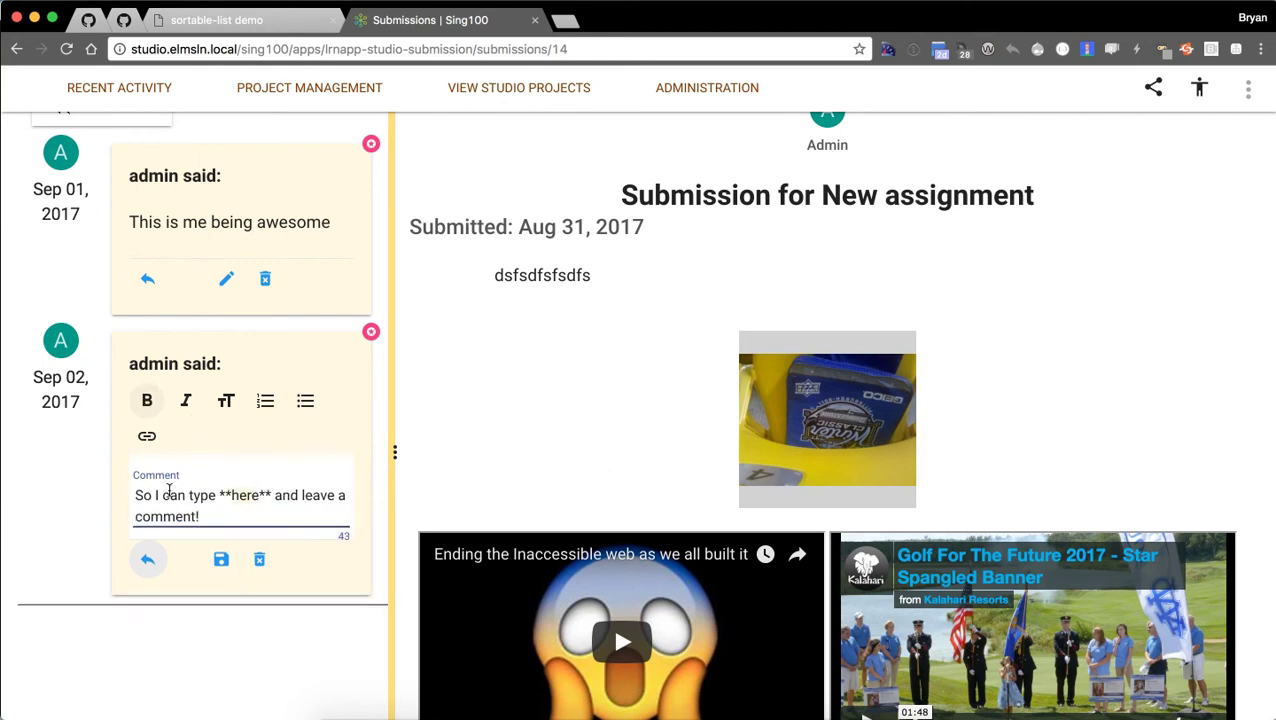
click(221, 559)
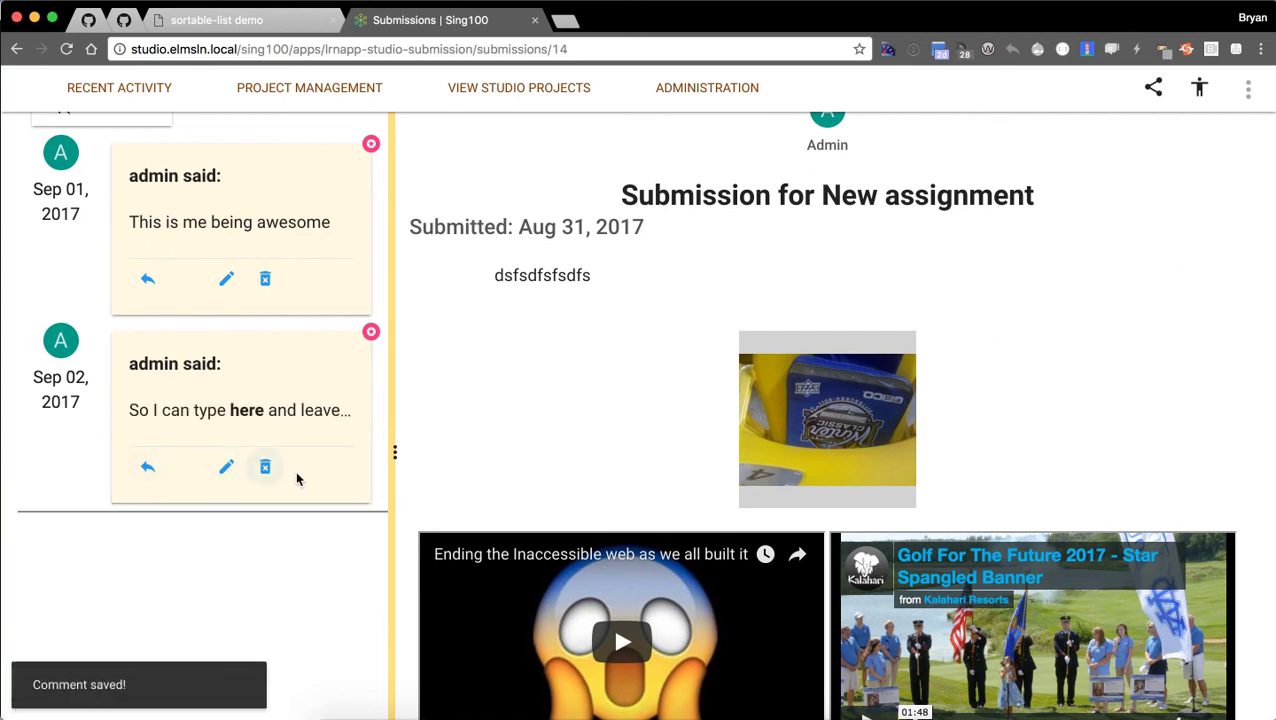
Expand and collapse the new comment to check its full text.
click(349, 418)
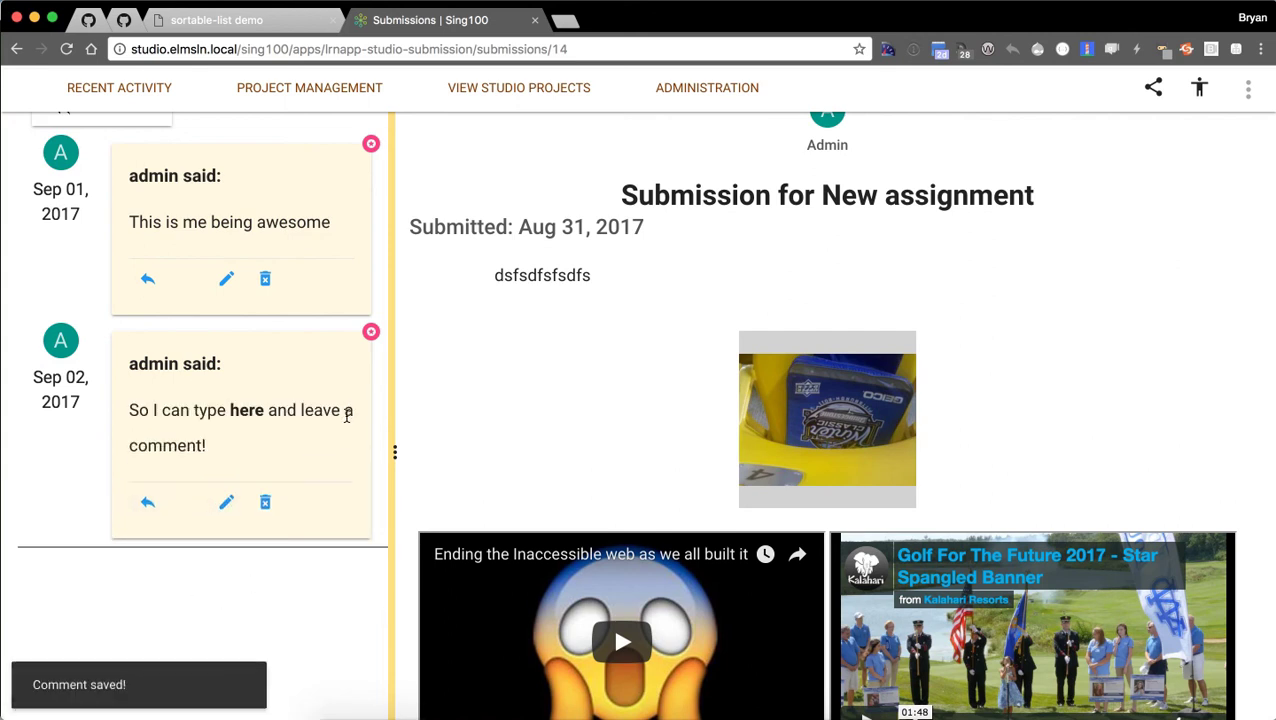
click(274, 444)
click(268, 420)
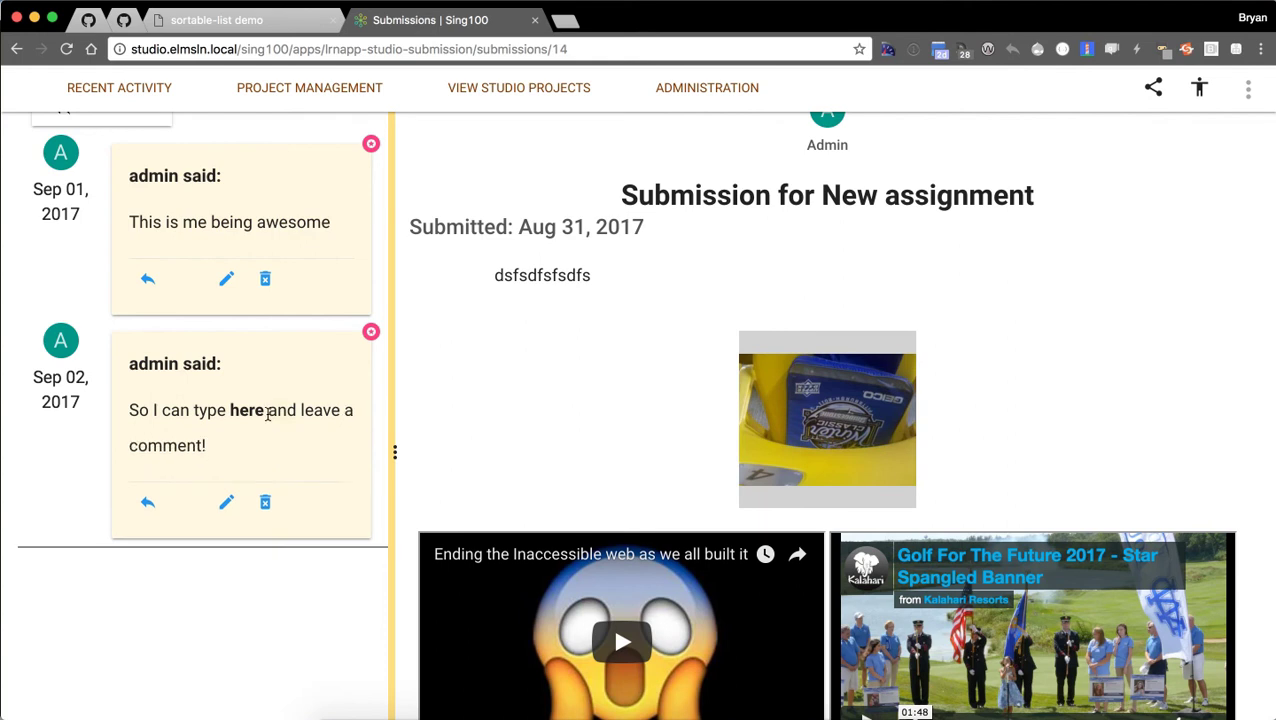
click(279, 413)
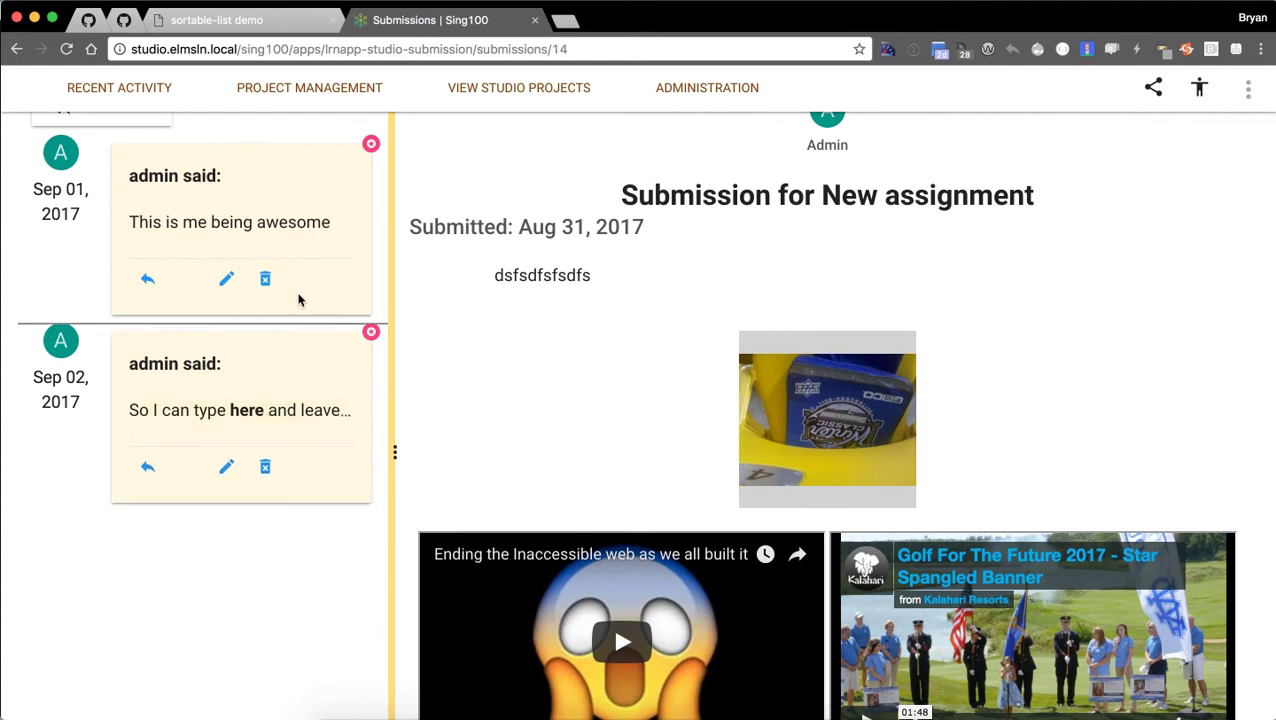
click(300, 240)
scroll(325, 268, up, 3)
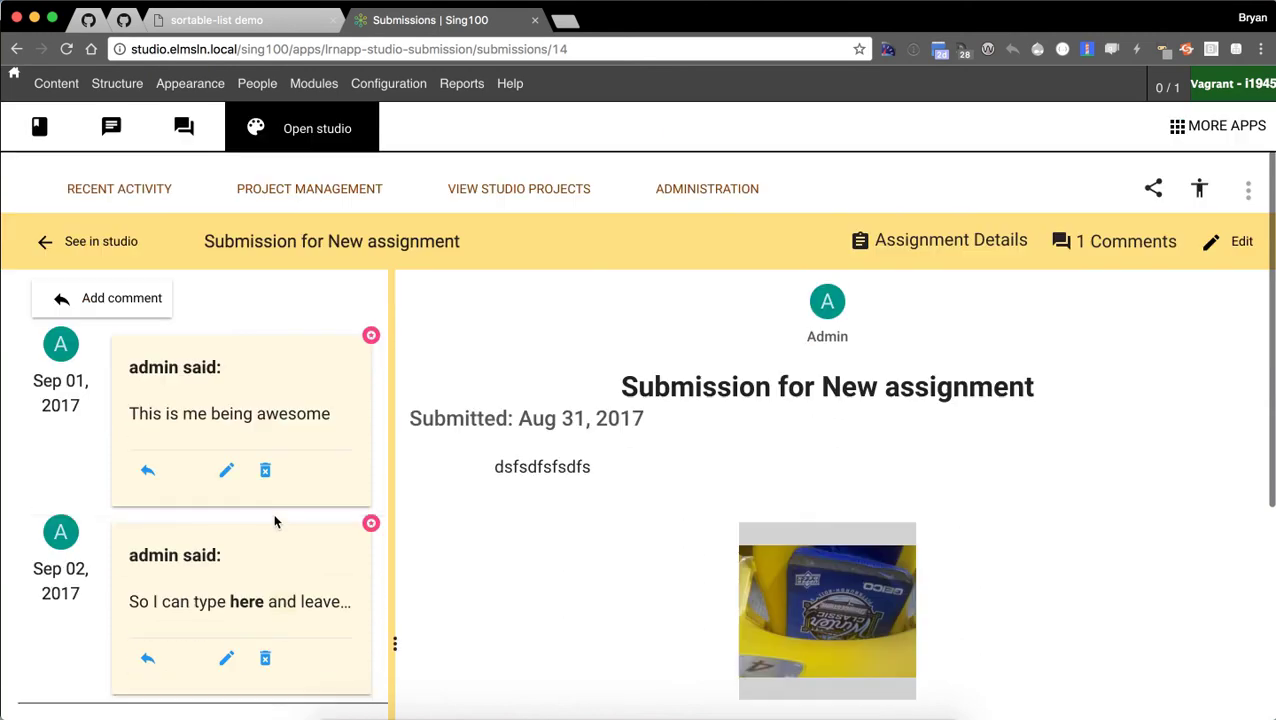
scroll(276, 521, down, 3)
scroll(246, 443, up, 5)
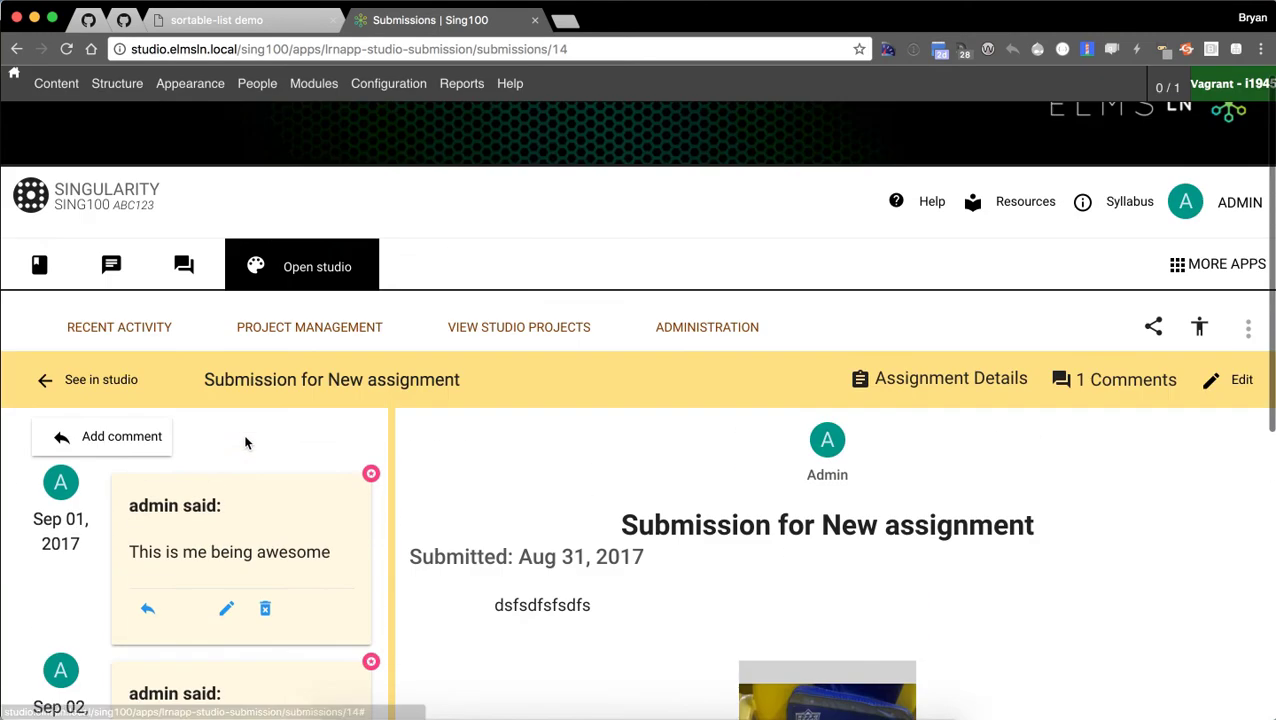
scroll(246, 443, down, 4)
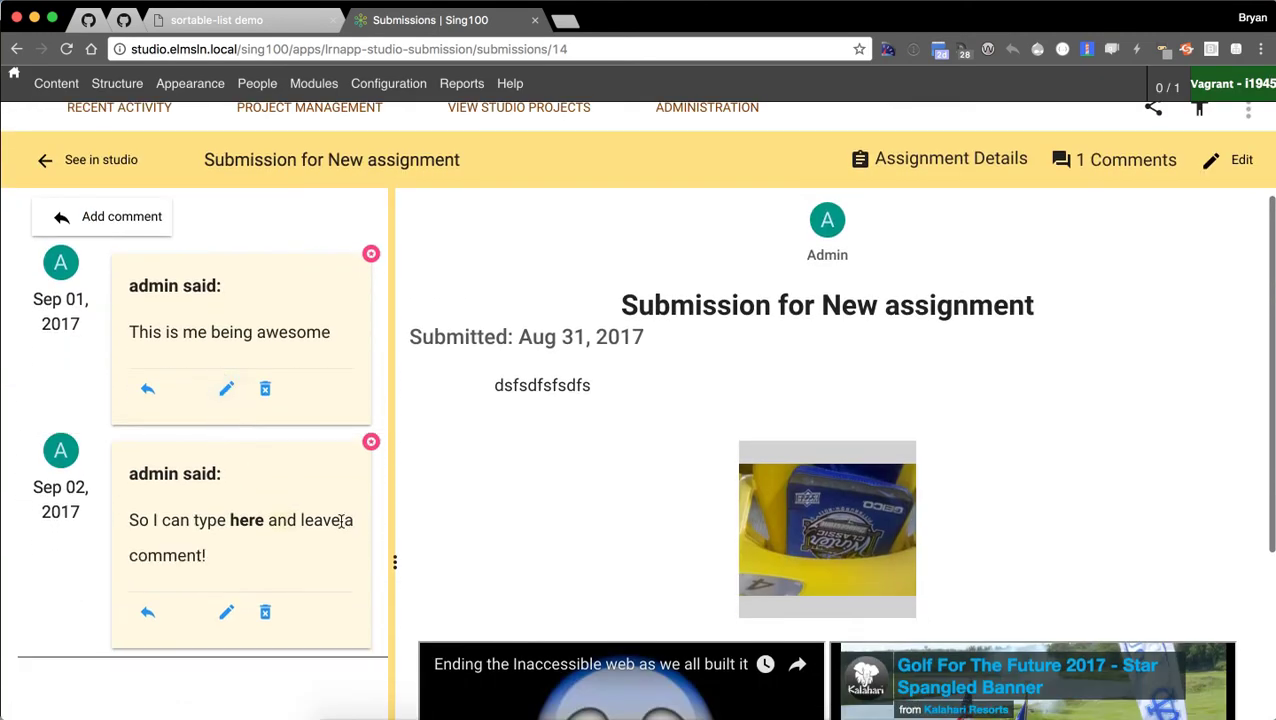
scroll(342, 520, down, 3)
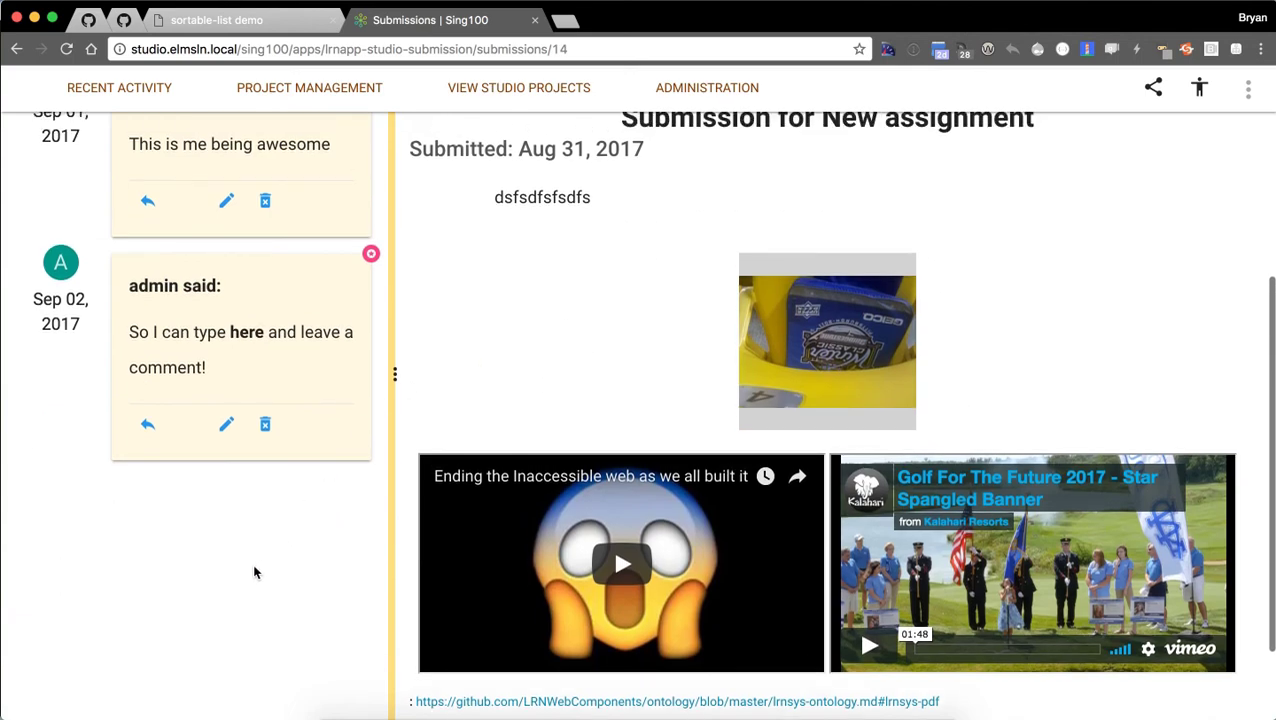
Save a reply reading 'asdadada' under the first comment.
click(144, 206)
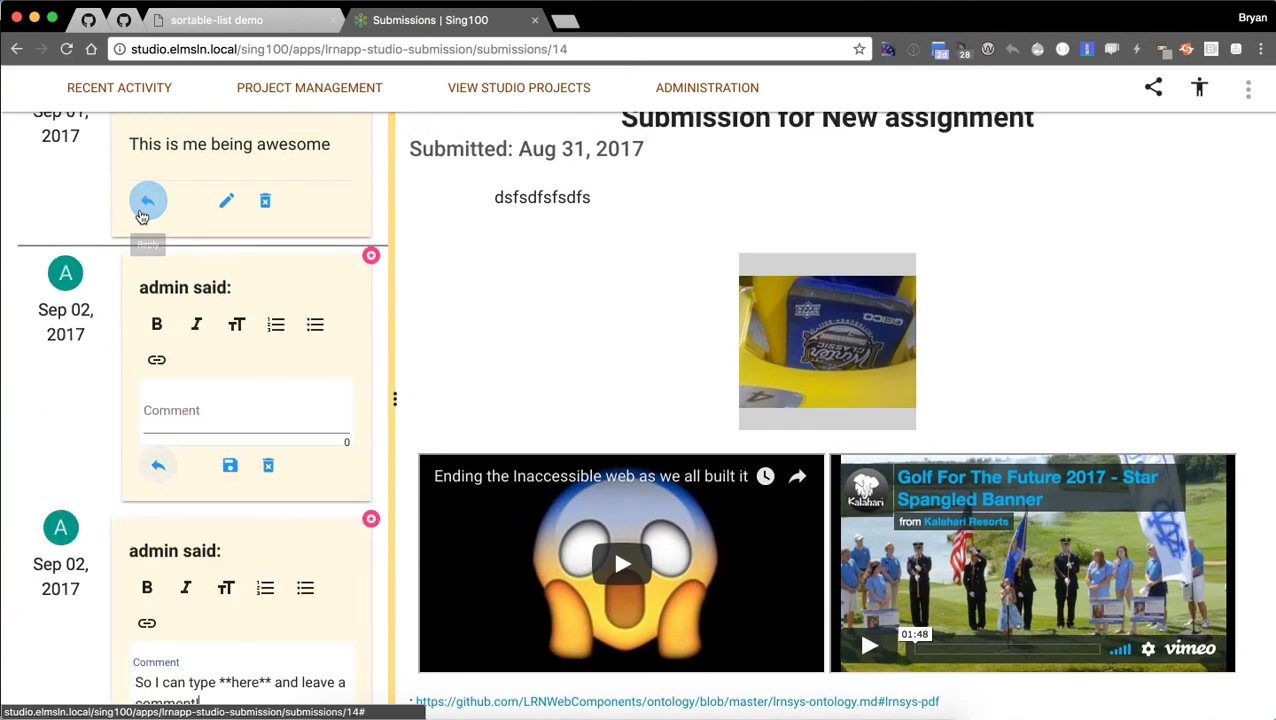
click(231, 421)
text(asdad)
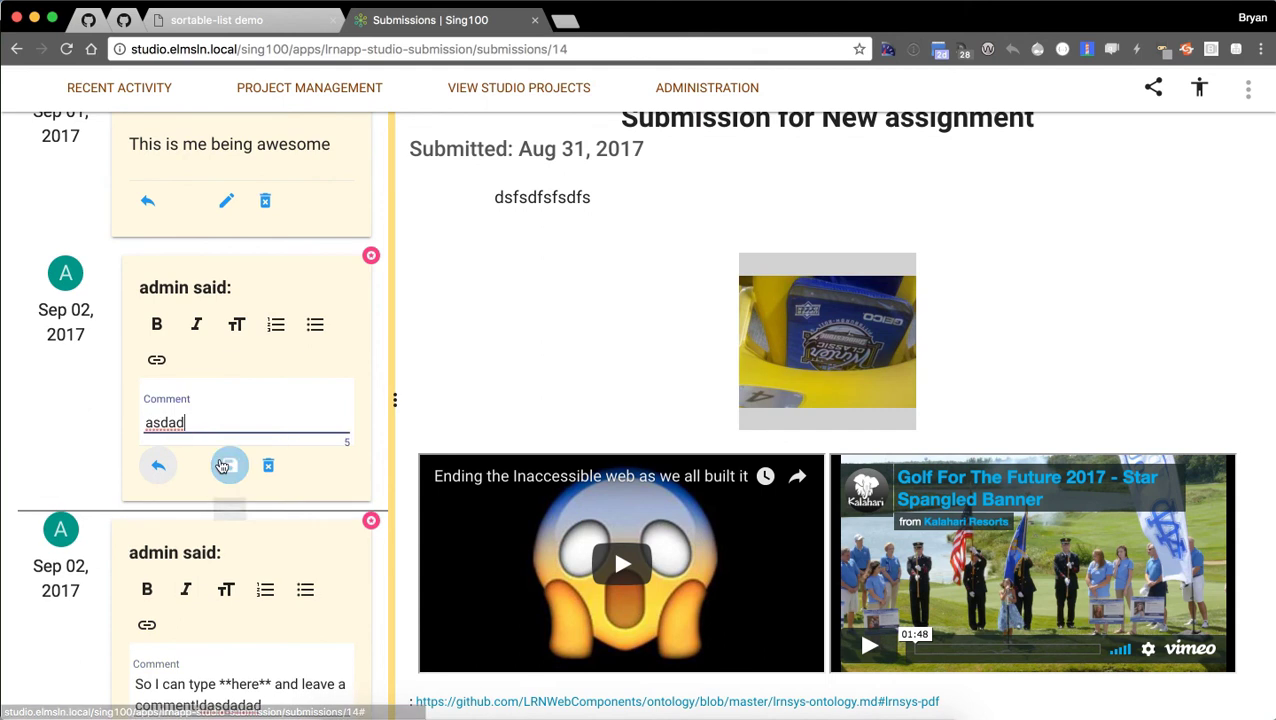
click(224, 466)
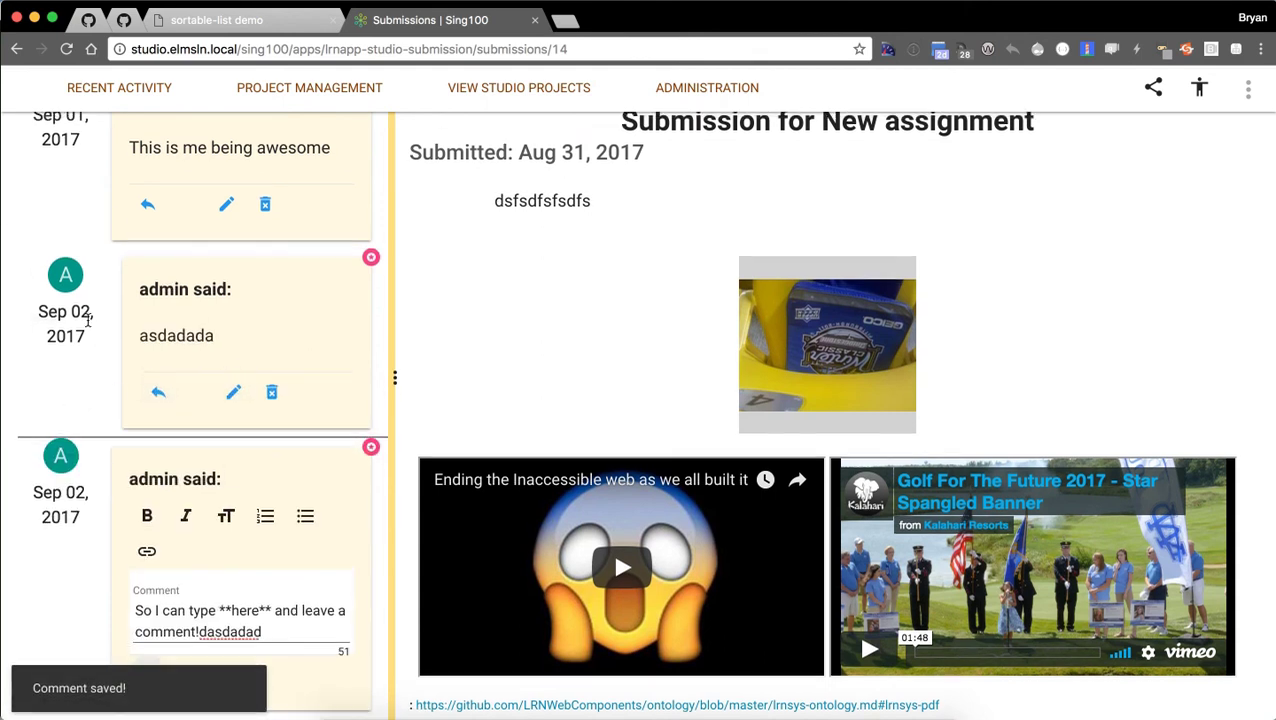
scroll(88, 320, up, 5)
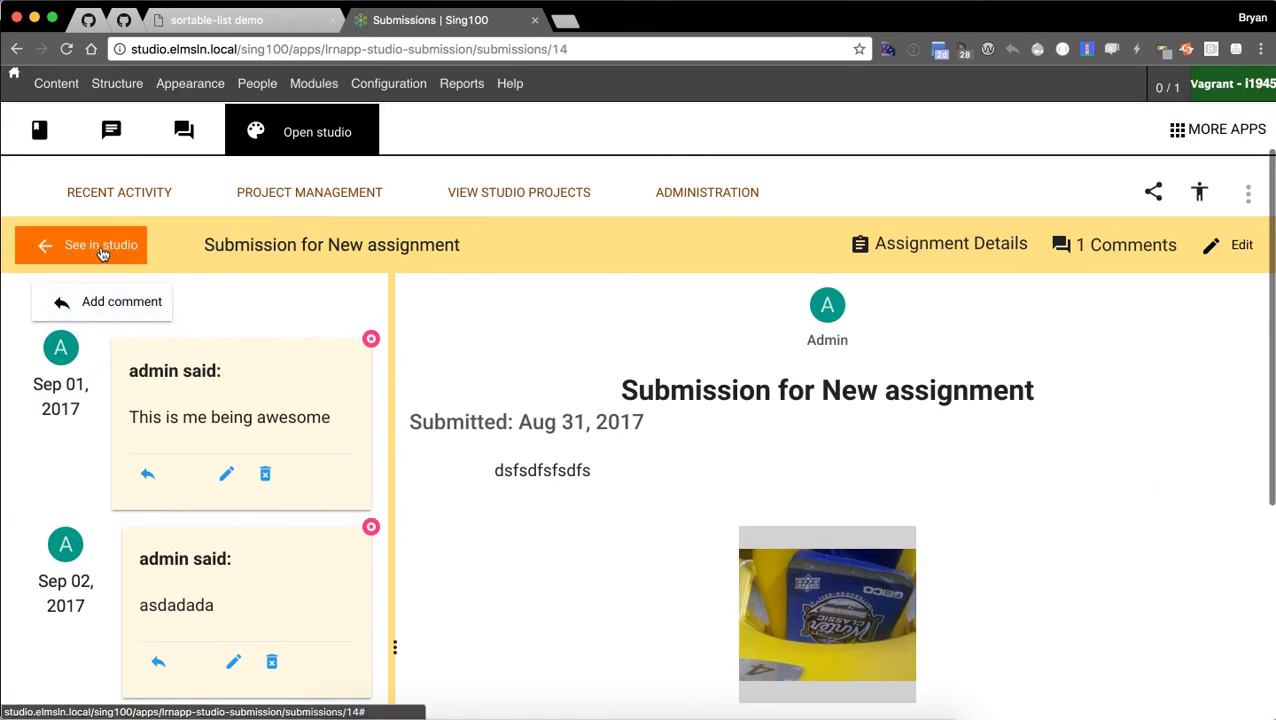
Open the studio projects gallery and try Project filters, ending on the last New project.
click(478, 192)
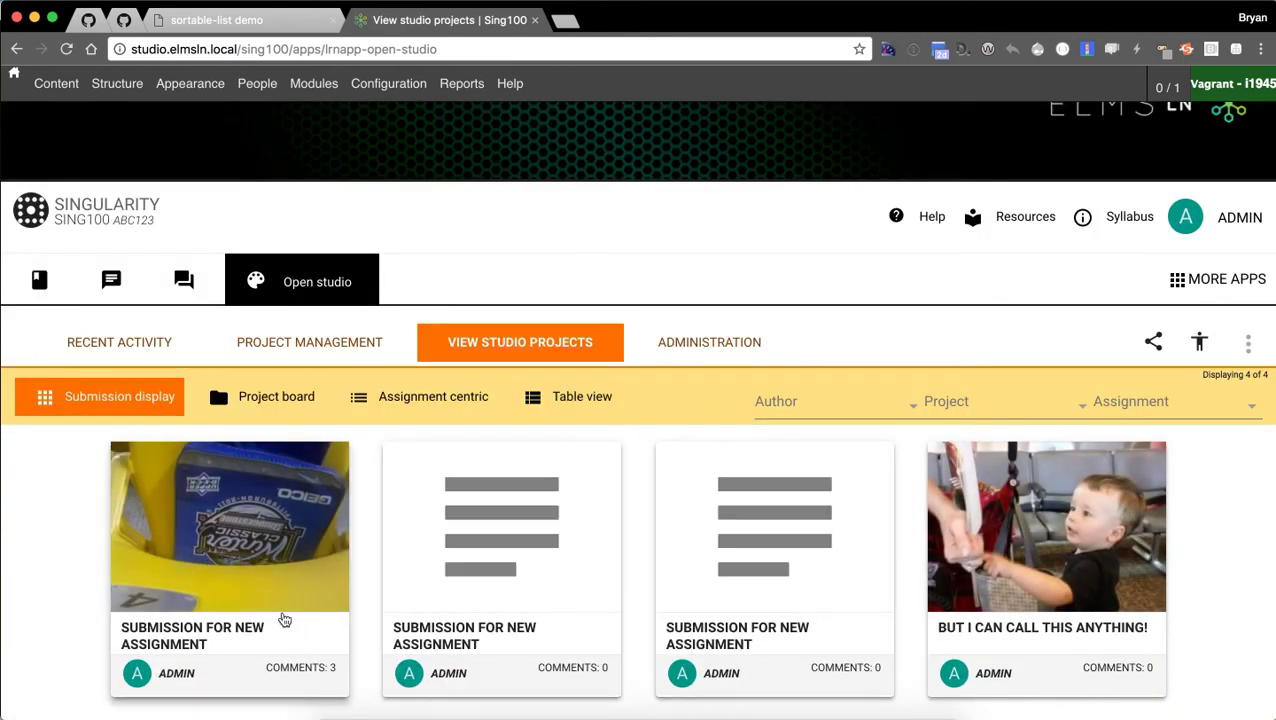
scroll(272, 583, down, 1)
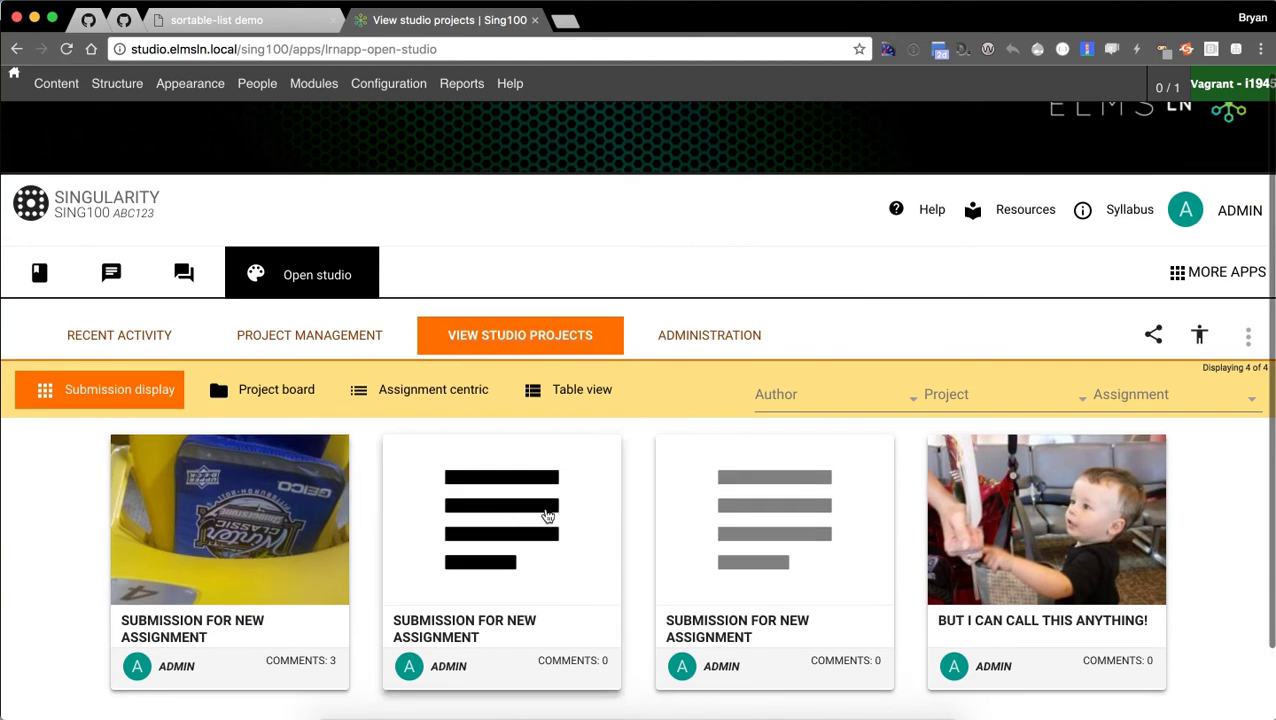
click(896, 399)
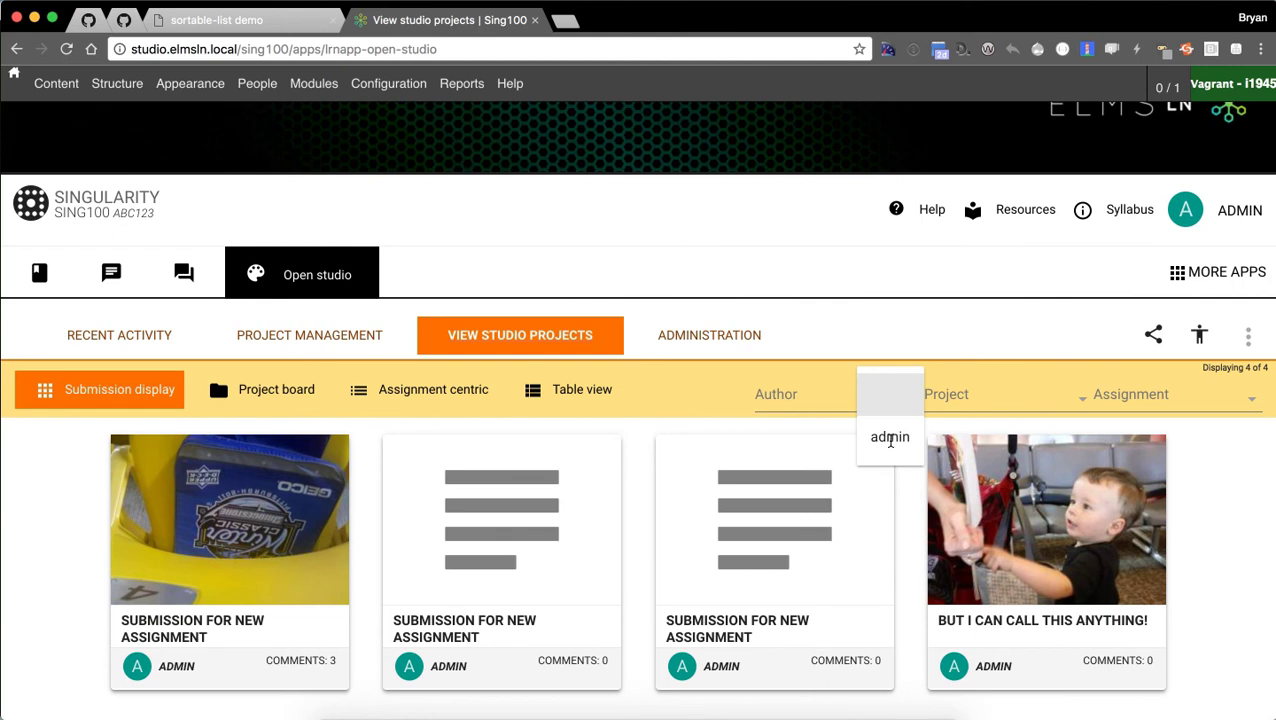
click(957, 400)
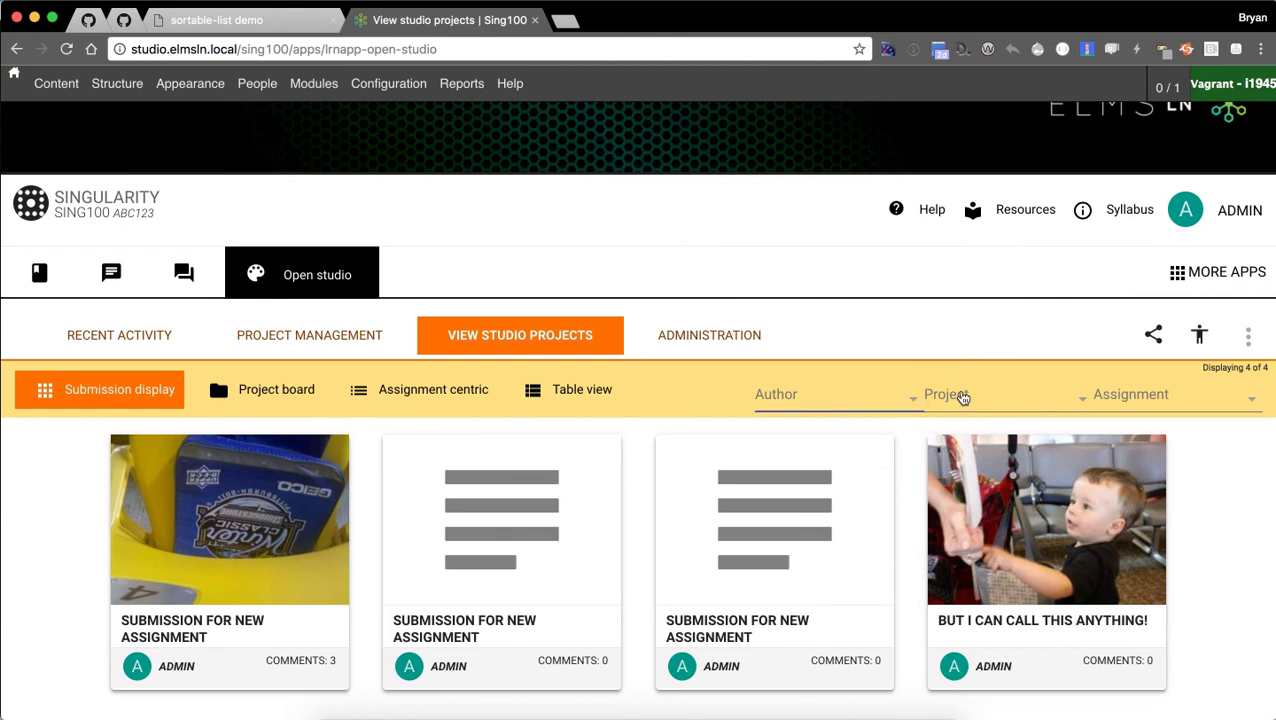
click(962, 398)
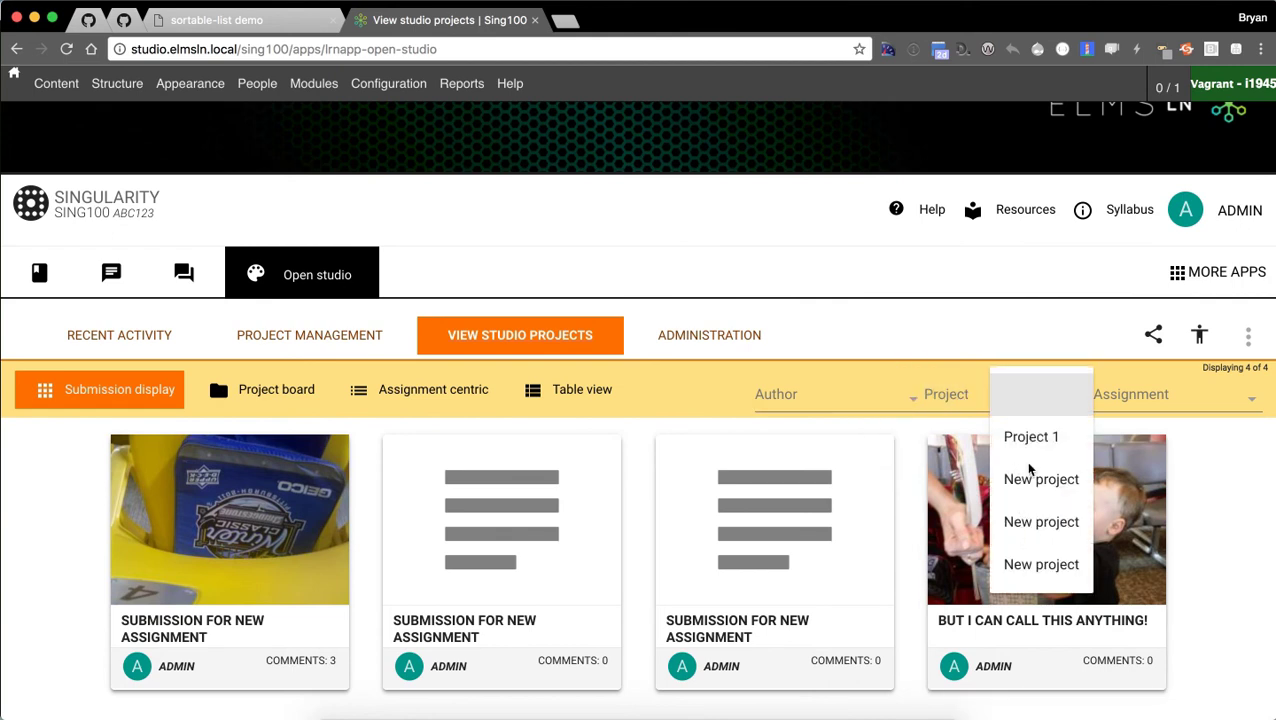
click(1021, 437)
click(1002, 405)
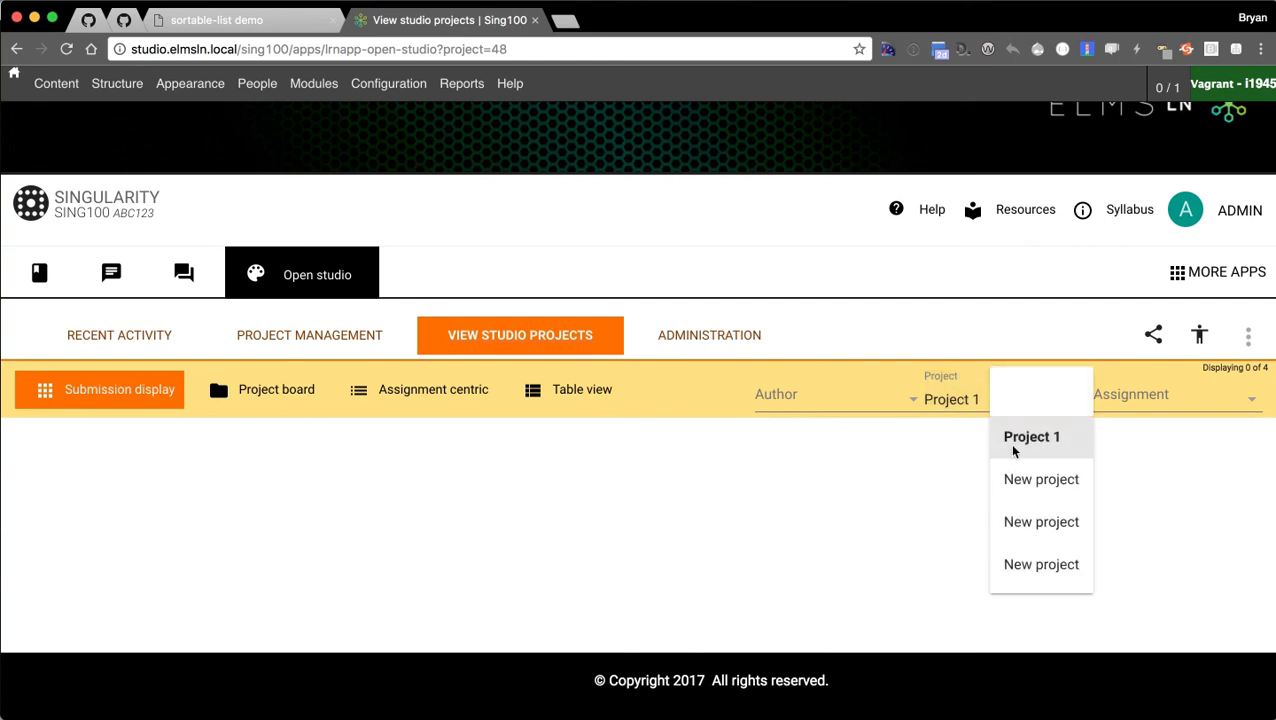
click(1027, 505)
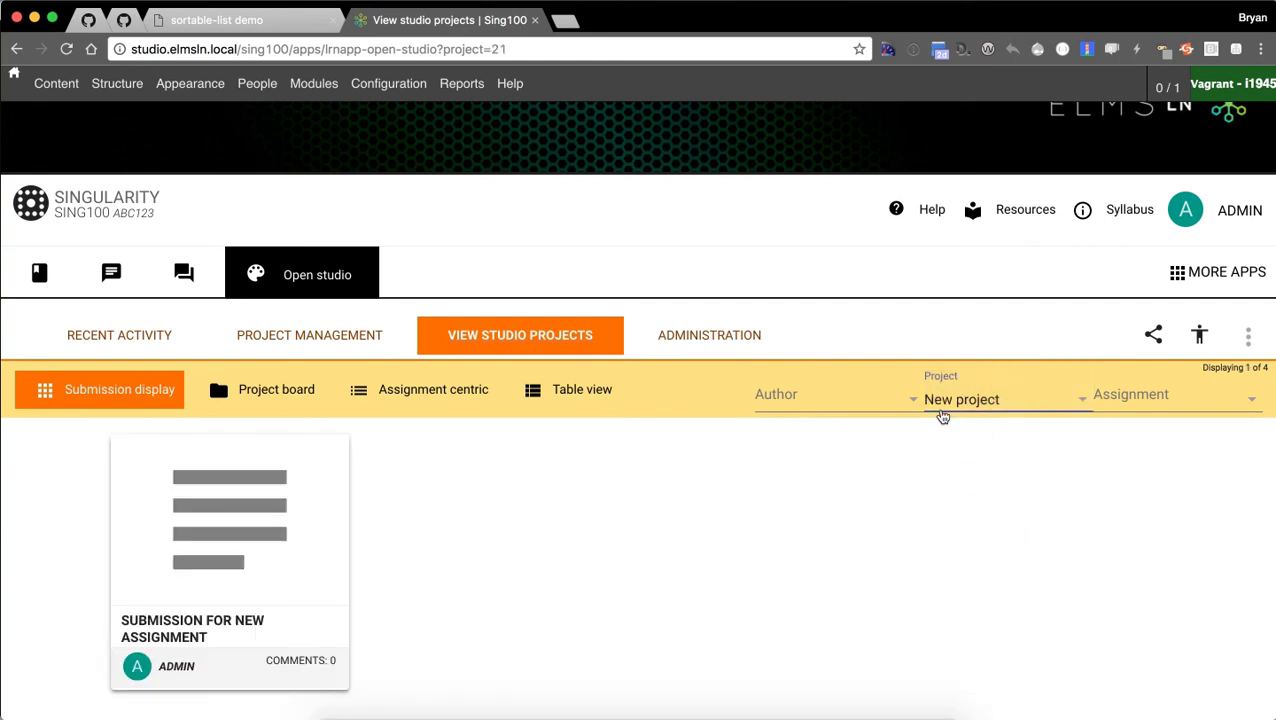
click(994, 398)
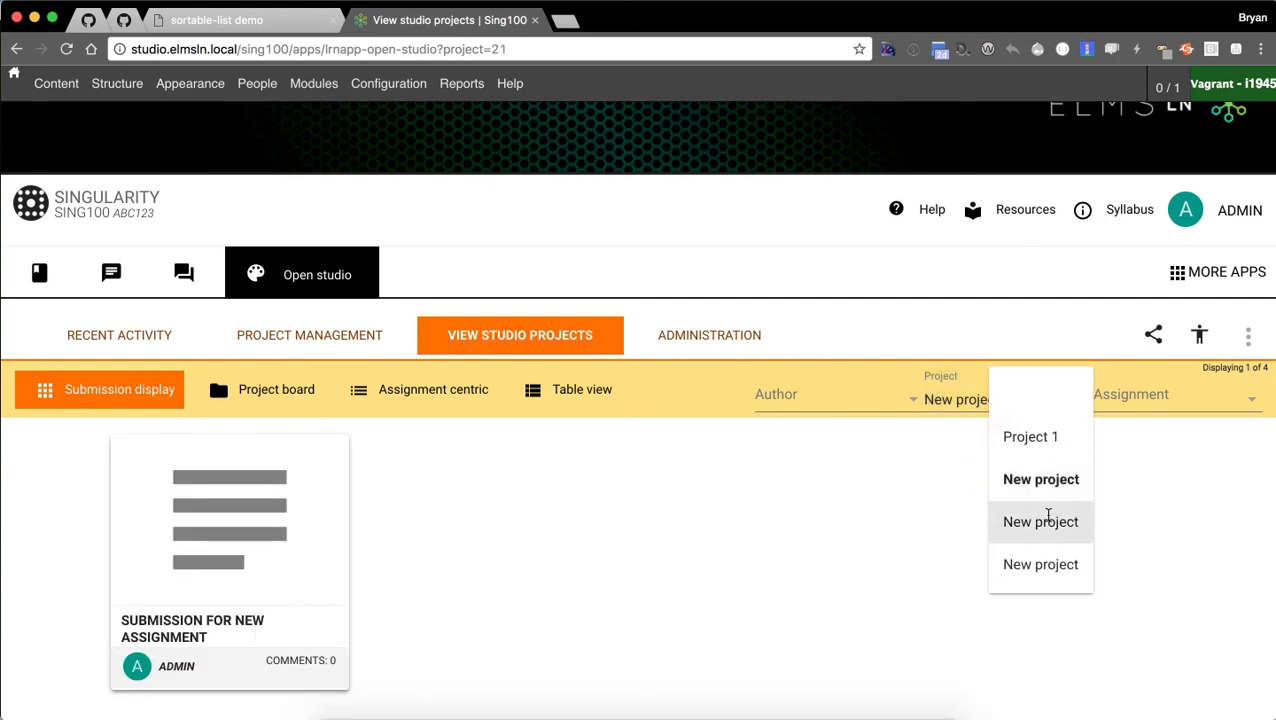
click(1048, 518)
click(1002, 405)
click(1006, 563)
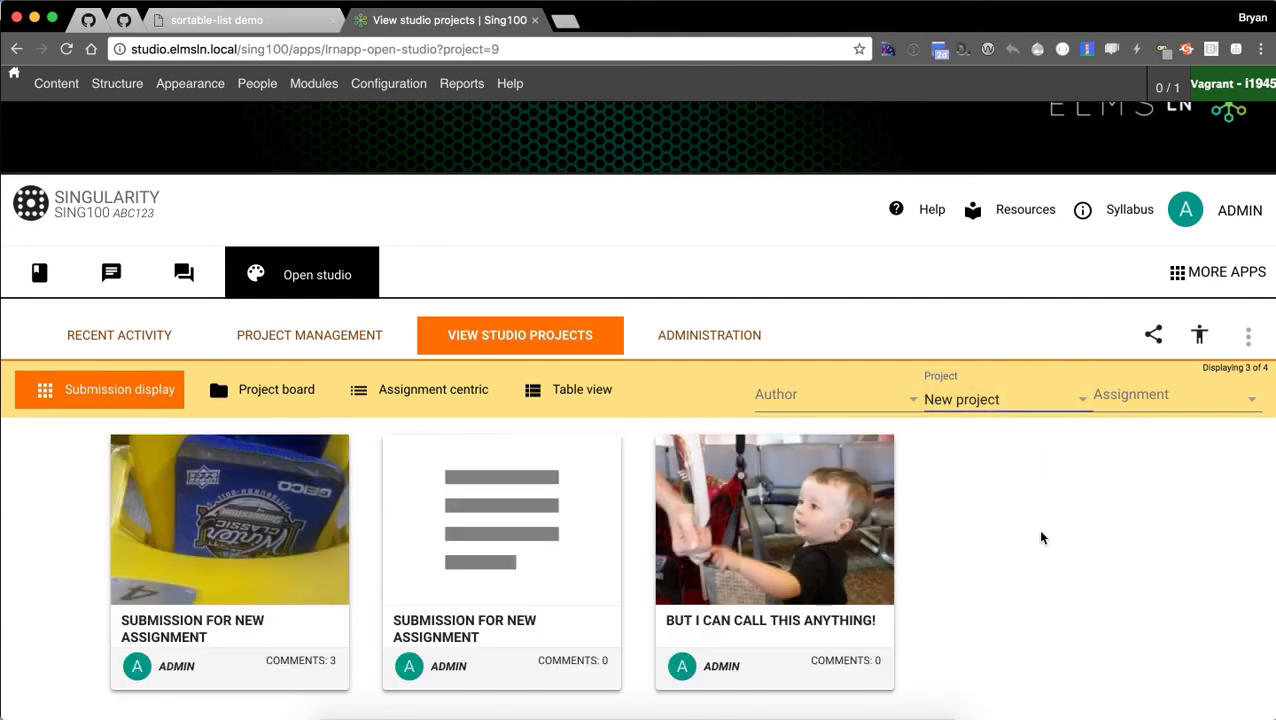
Filter the gallery to the first New assignment, leaving one submission with 3 comments.
click(1131, 398)
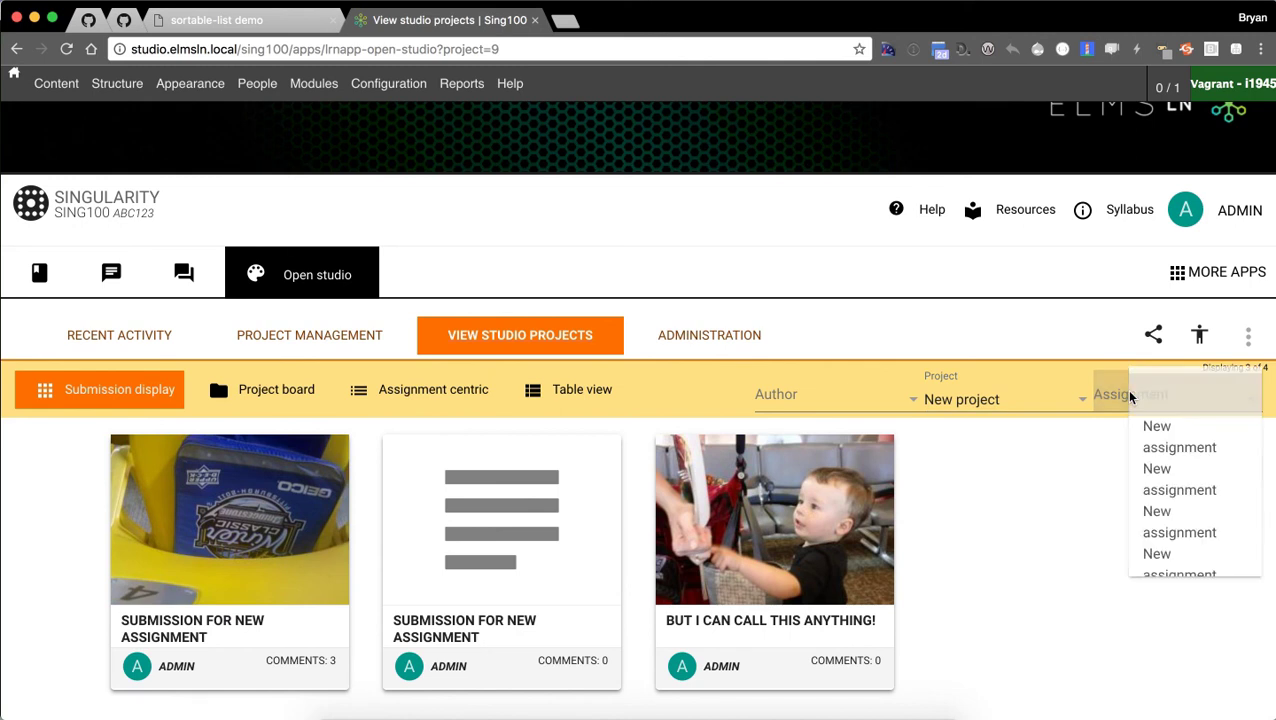
click(1181, 437)
click(1160, 412)
click(757, 489)
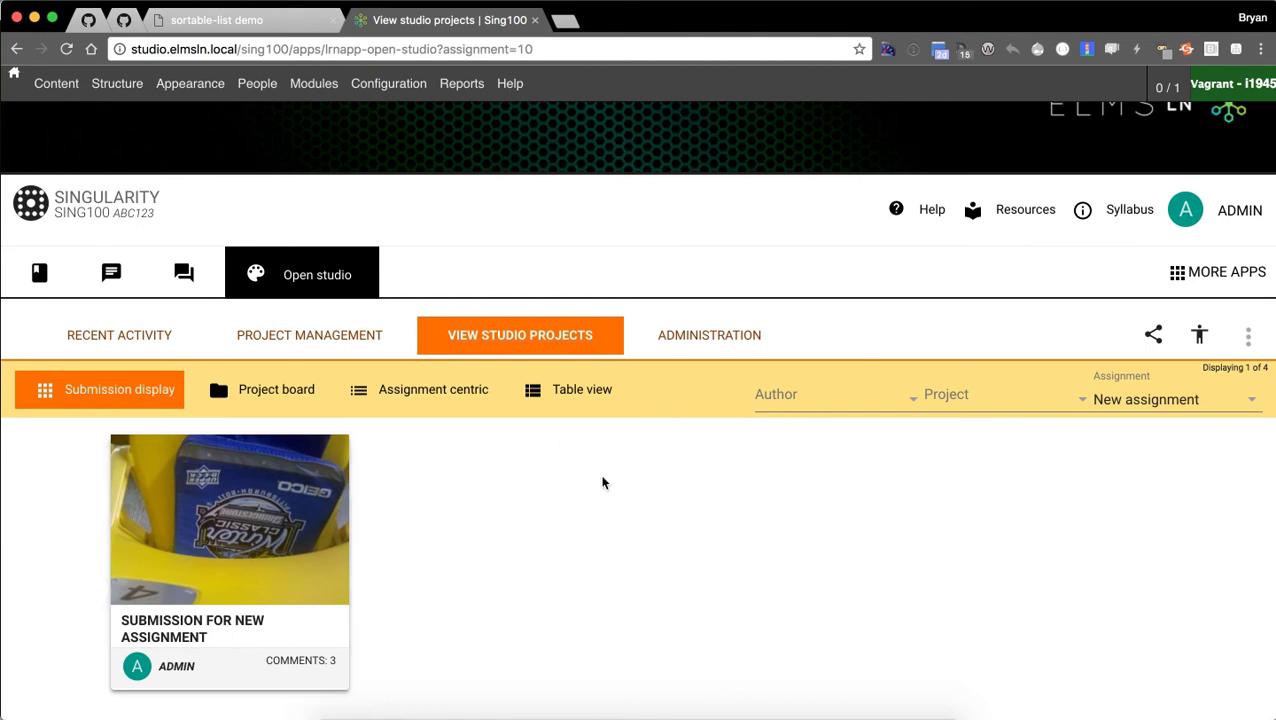
Switch the studio projects to table view and clear the assignment filter.
click(591, 394)
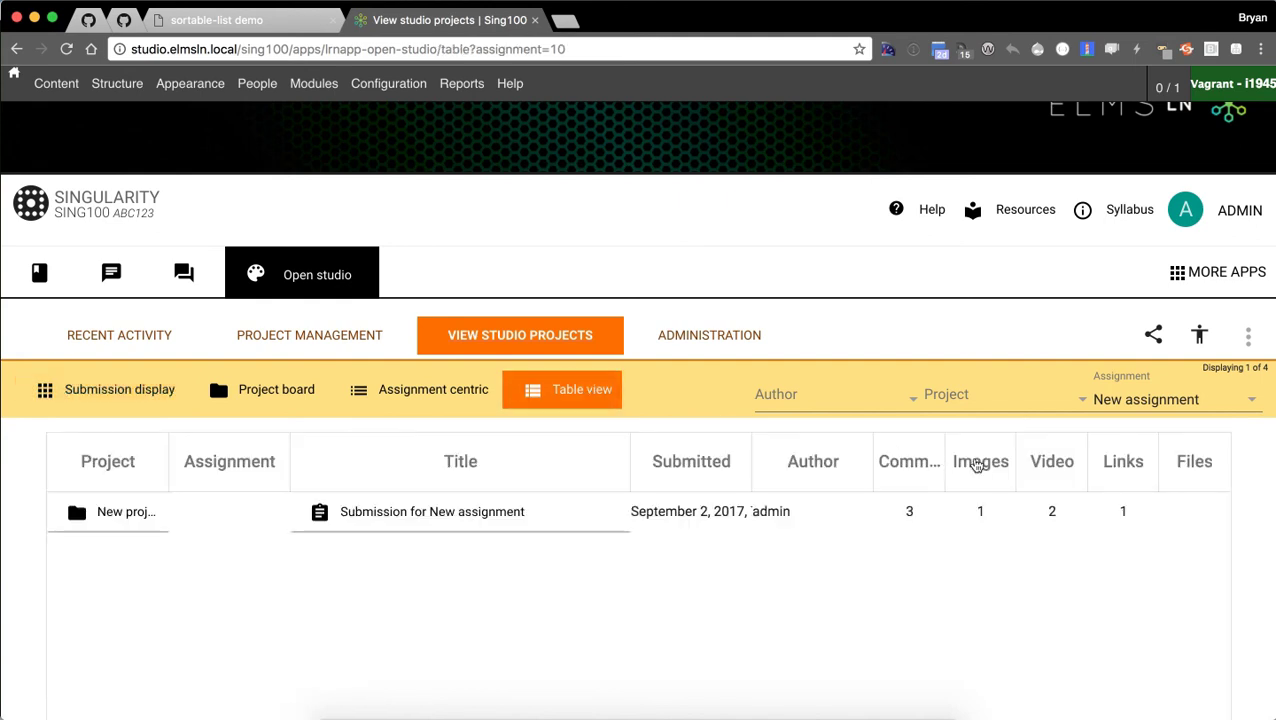
click(1178, 410)
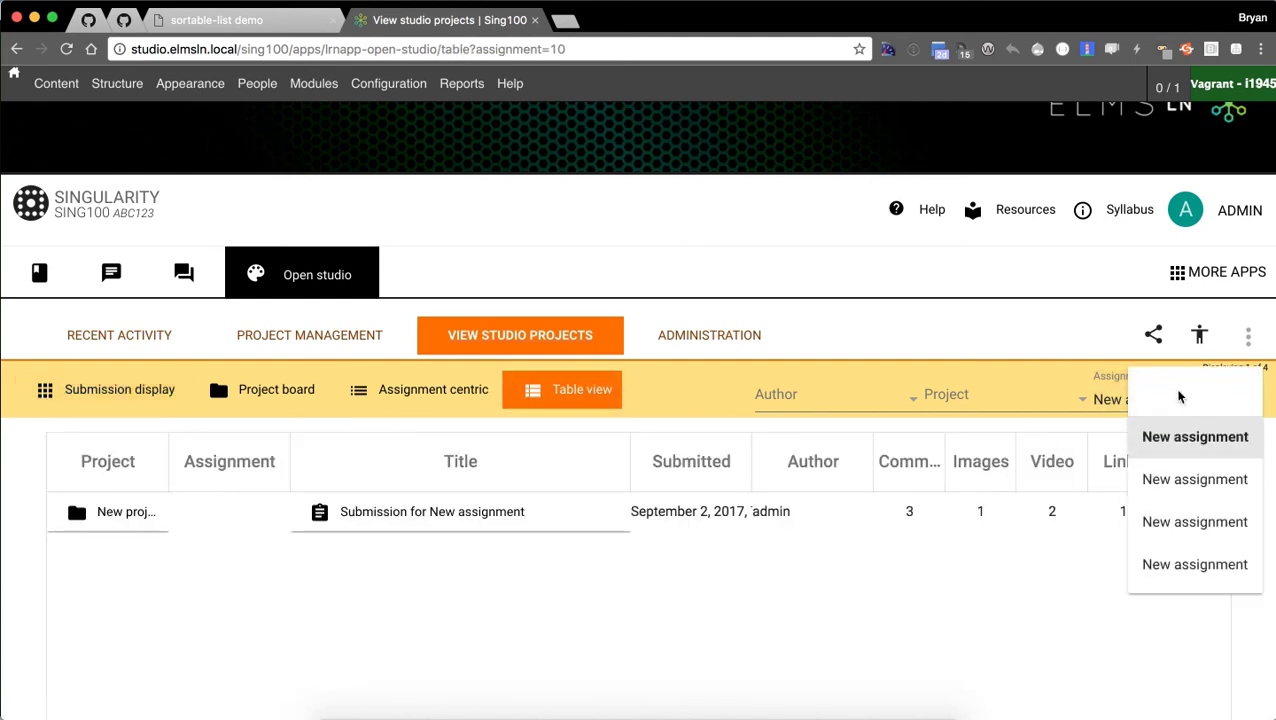
click(1178, 398)
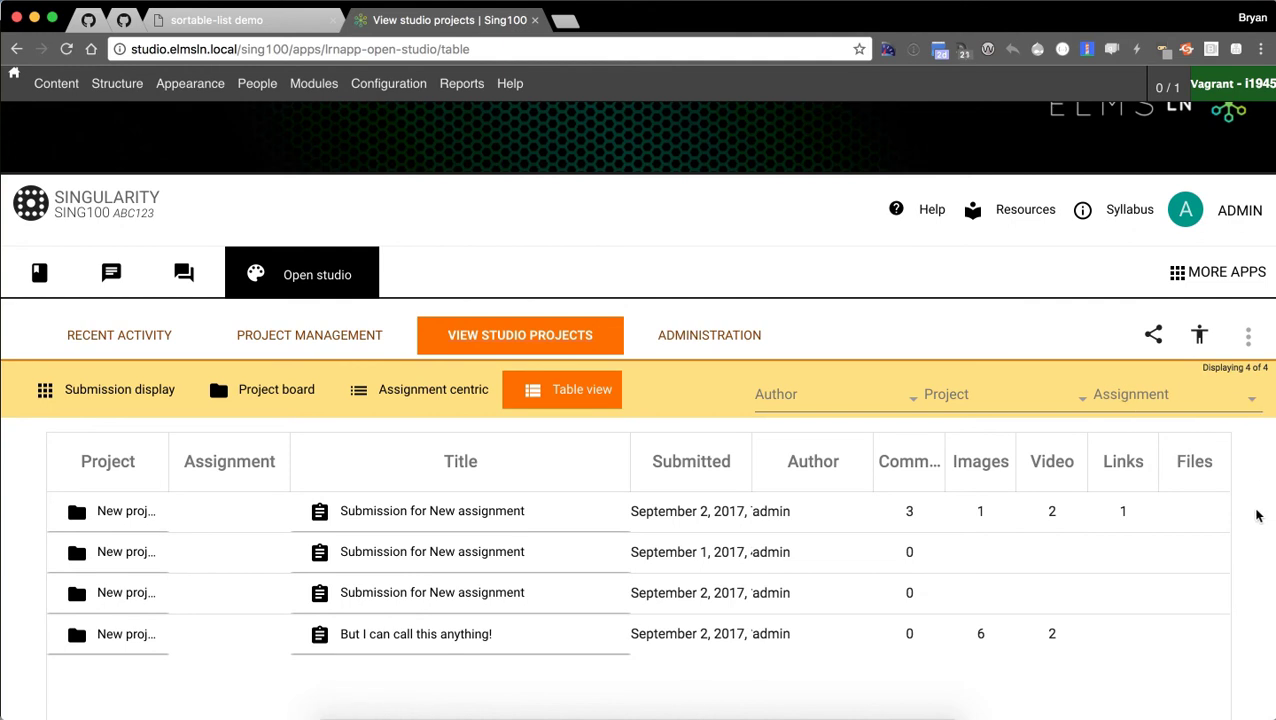
scroll(1258, 515, down, 4)
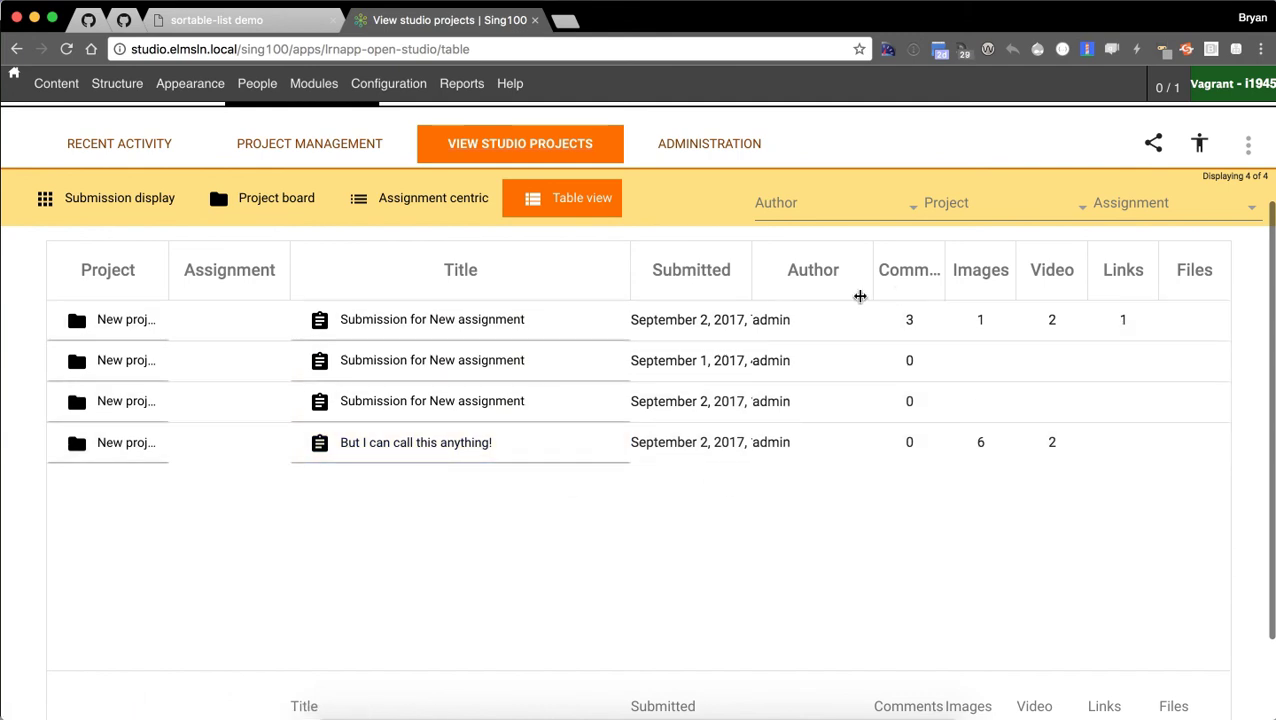
Sort the table by comment, image and video counts.
click(906, 278)
click(906, 278)
click(978, 273)
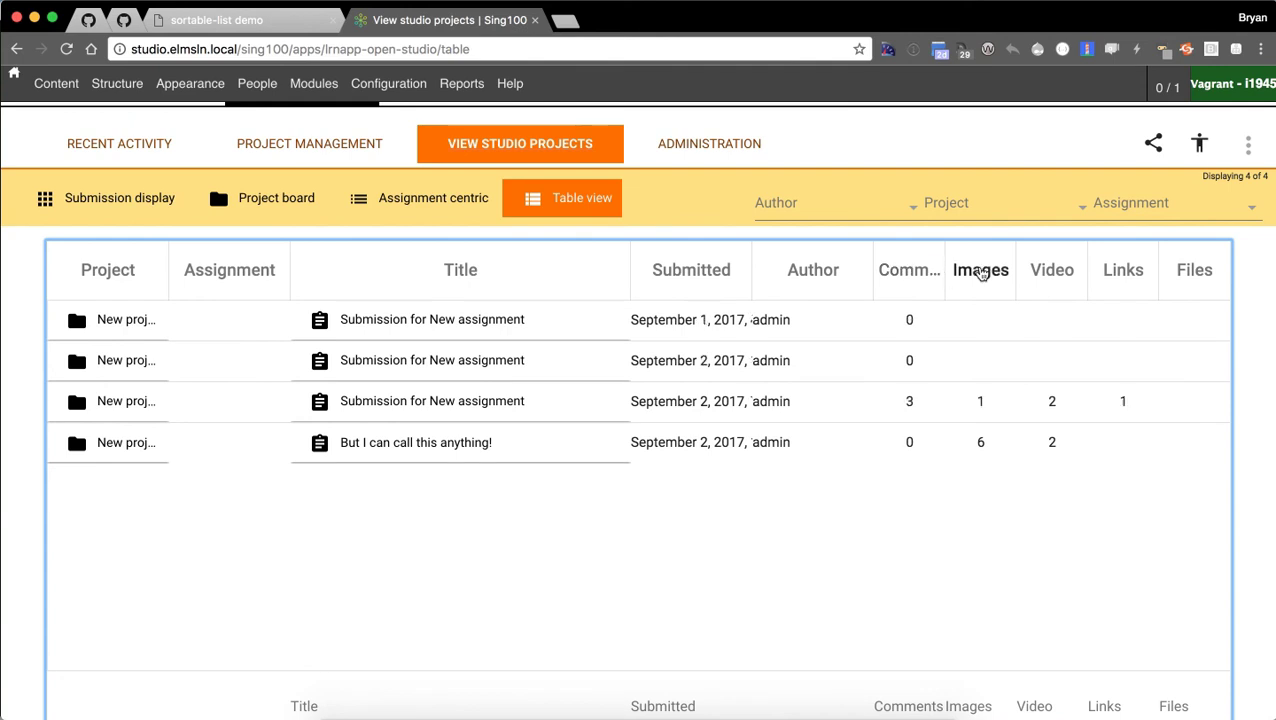
click(982, 275)
click(1038, 280)
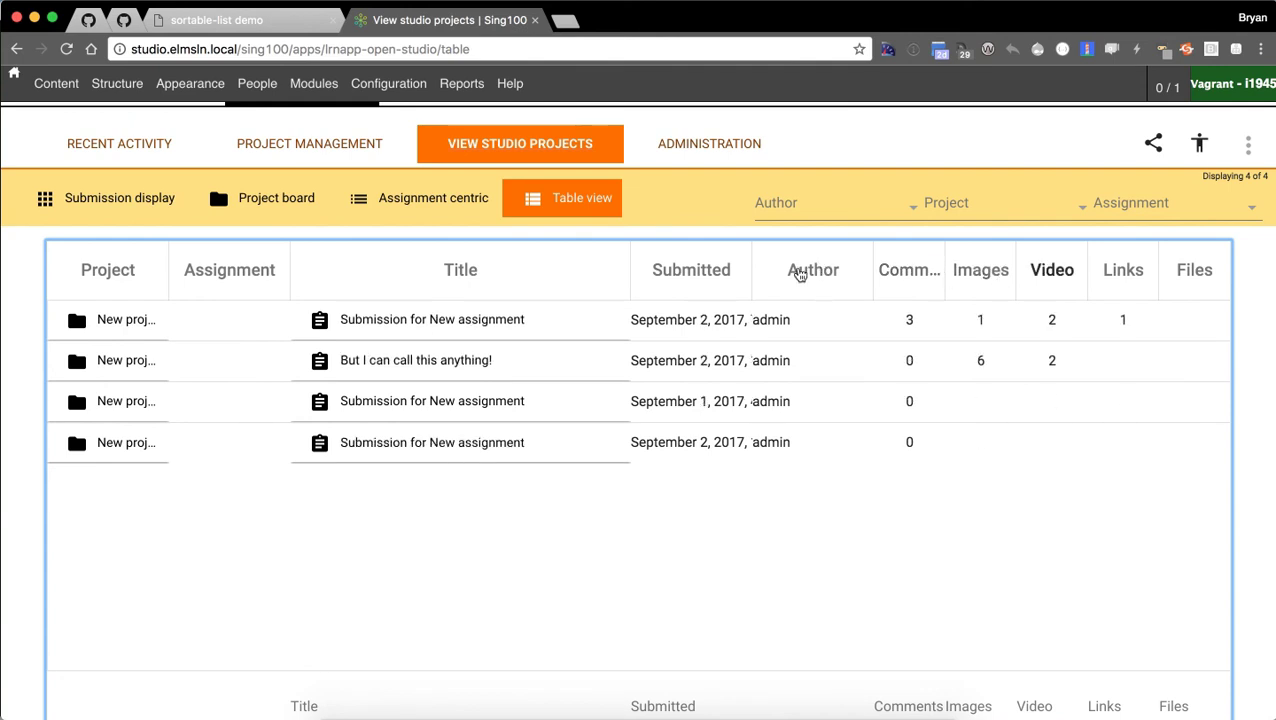
Widen the Submitted and Project columns and narrow the Title column.
drag(753, 268, 844, 281)
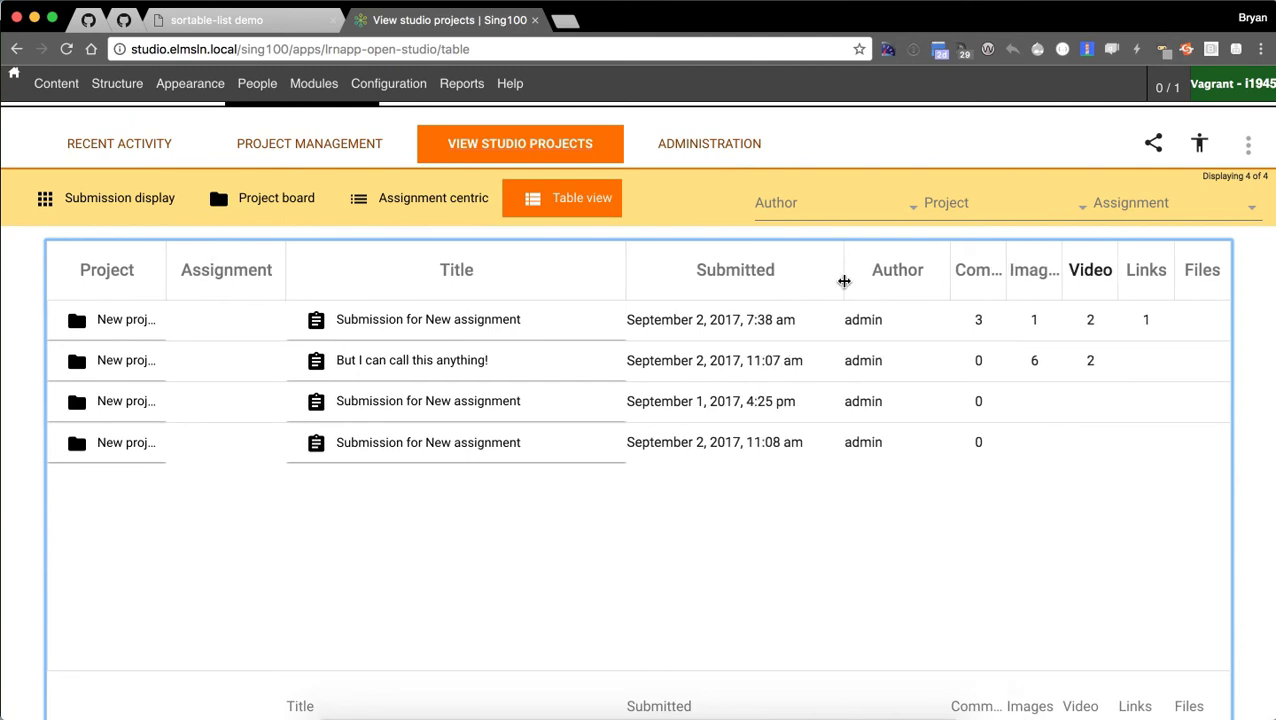
drag(627, 271, 557, 291)
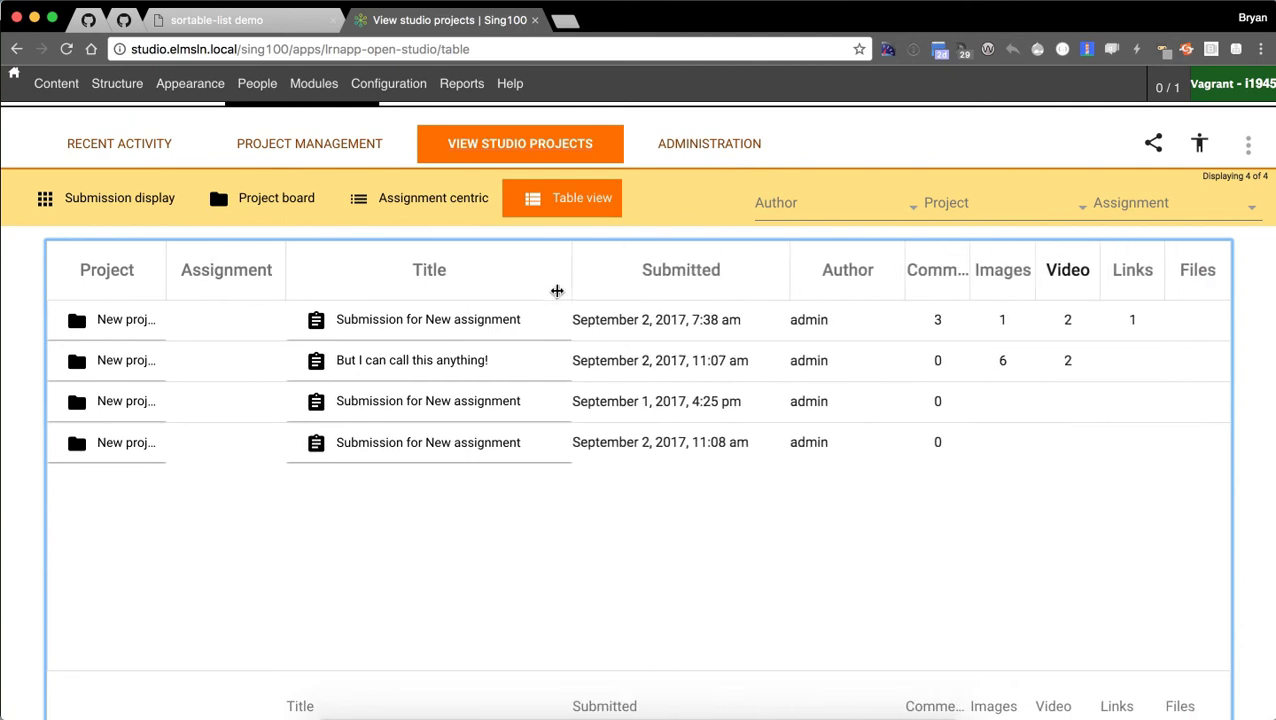
drag(163, 263, 183, 285)
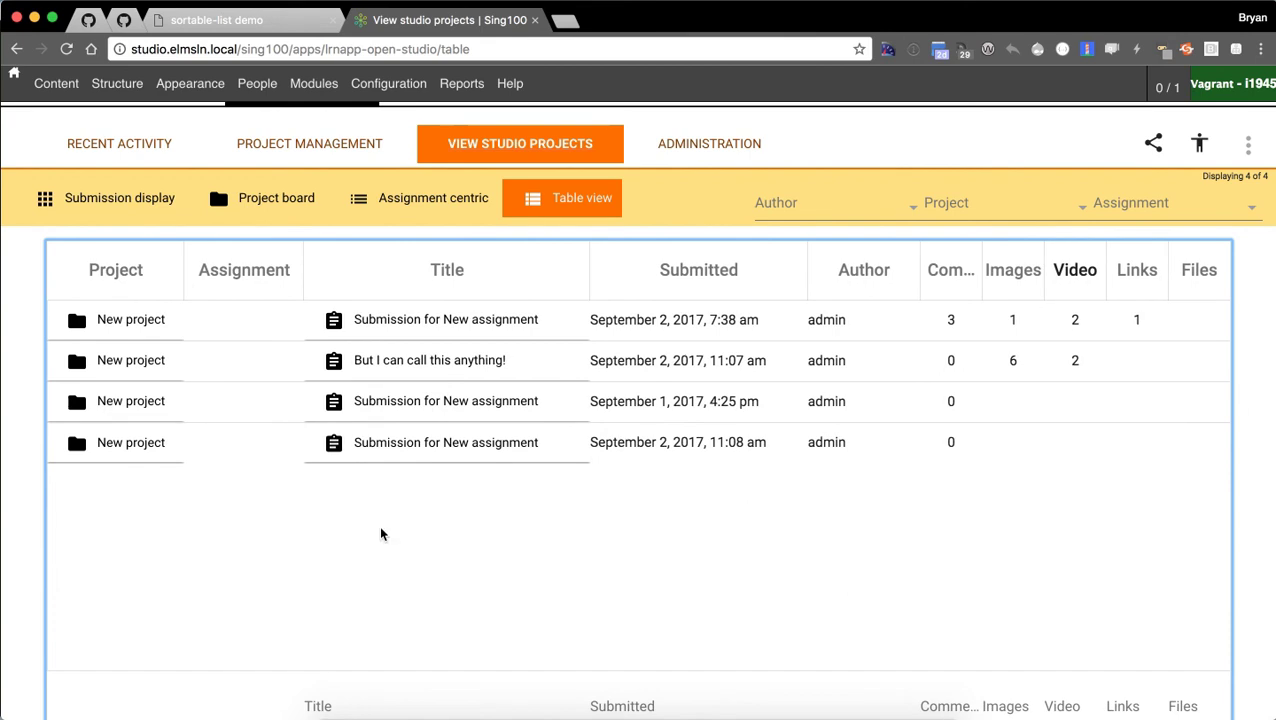
scroll(196, 498, down, 3)
scroll(333, 658, up, 3)
scroll(335, 627, down, 3)
Try a title filter 'Bu' and a submission-date filter 'Aug', then clear the date.
click(351, 590)
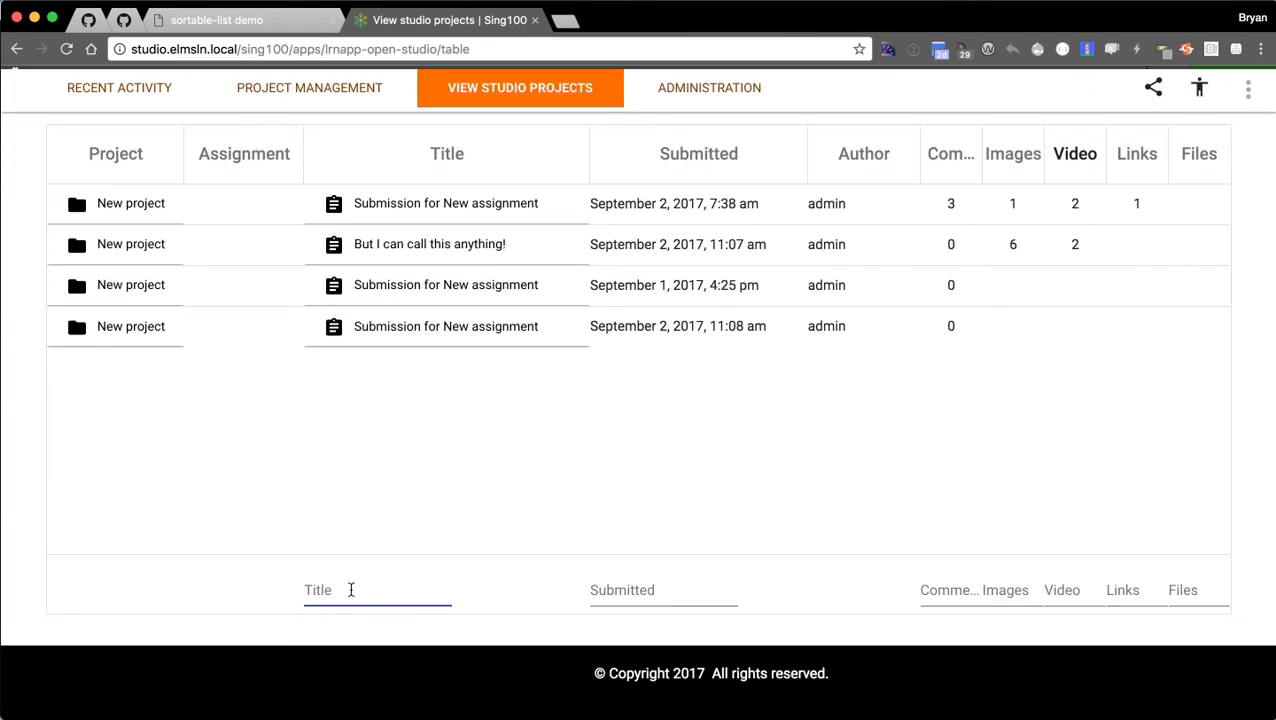
text(But)
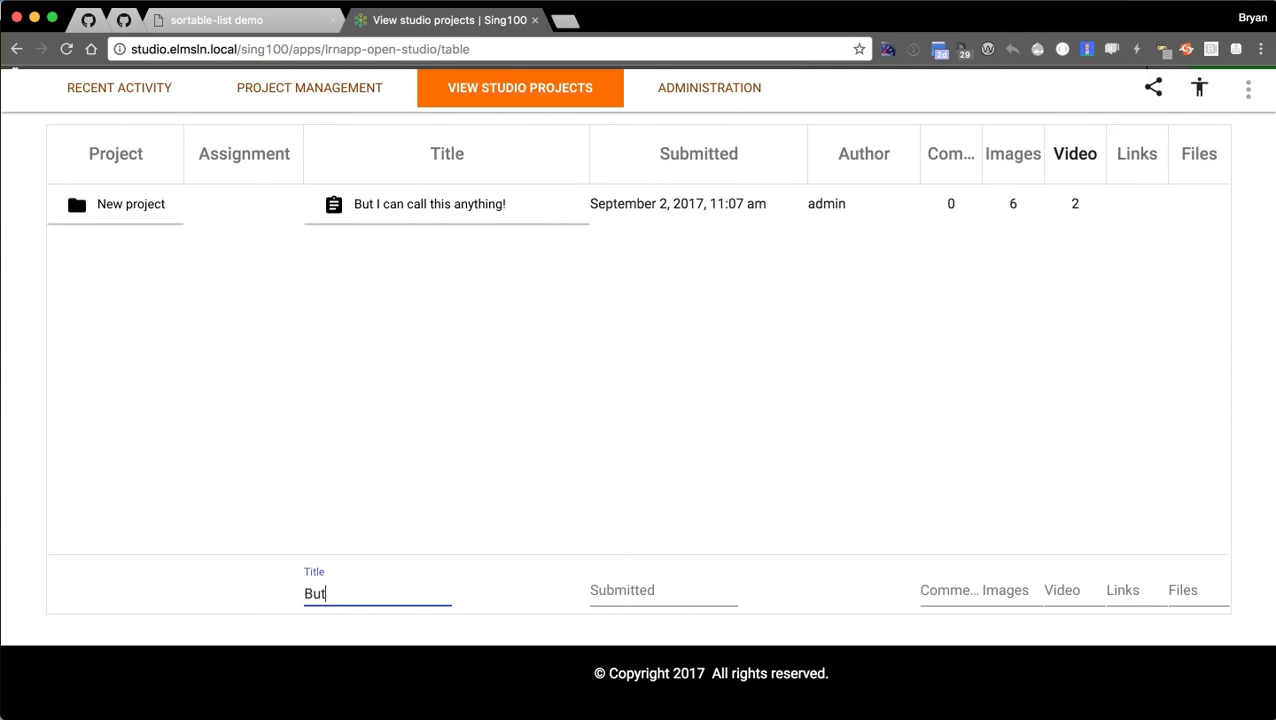
click(681, 588)
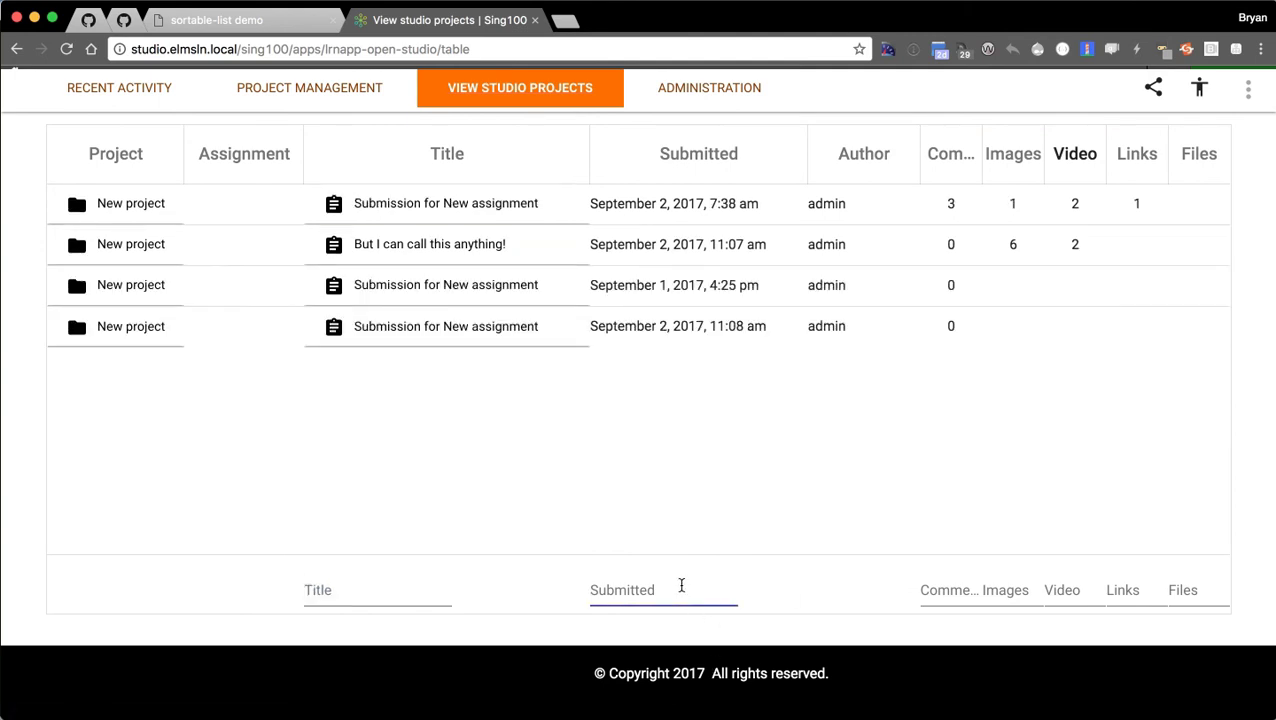
text(Aug)
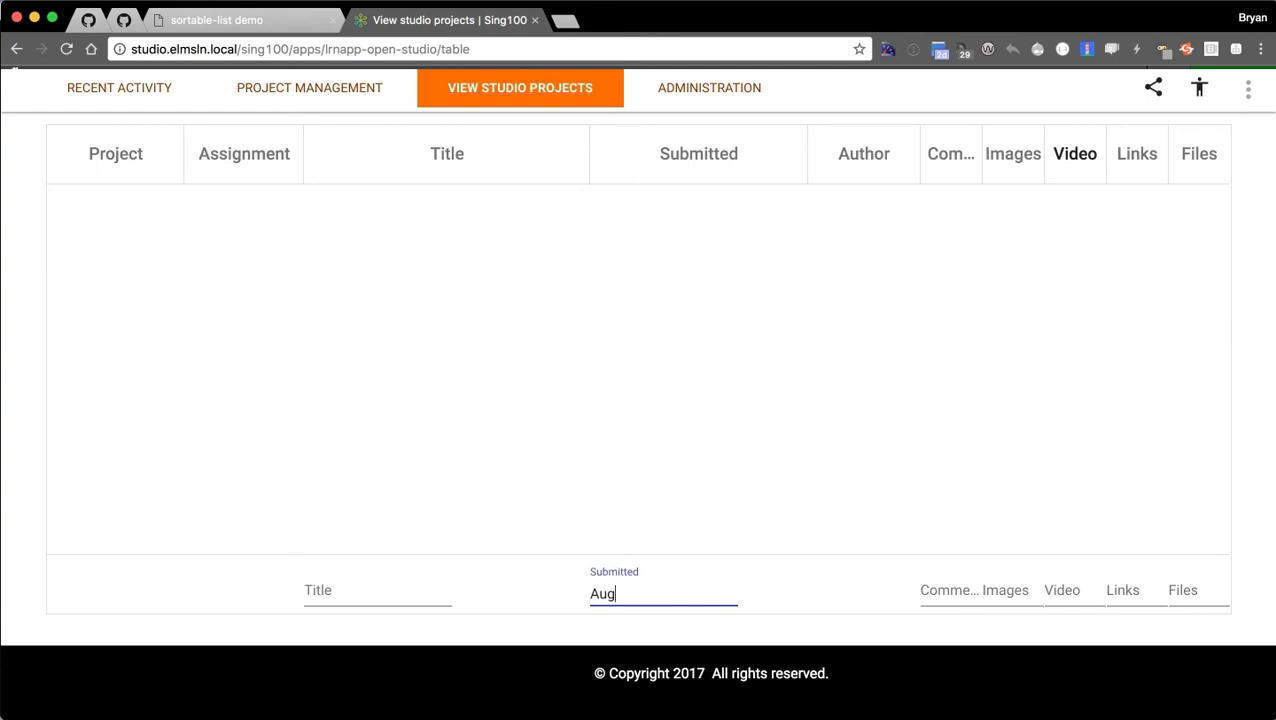
key(BackSpace)
key(BackSpace)
key(BackSpace)
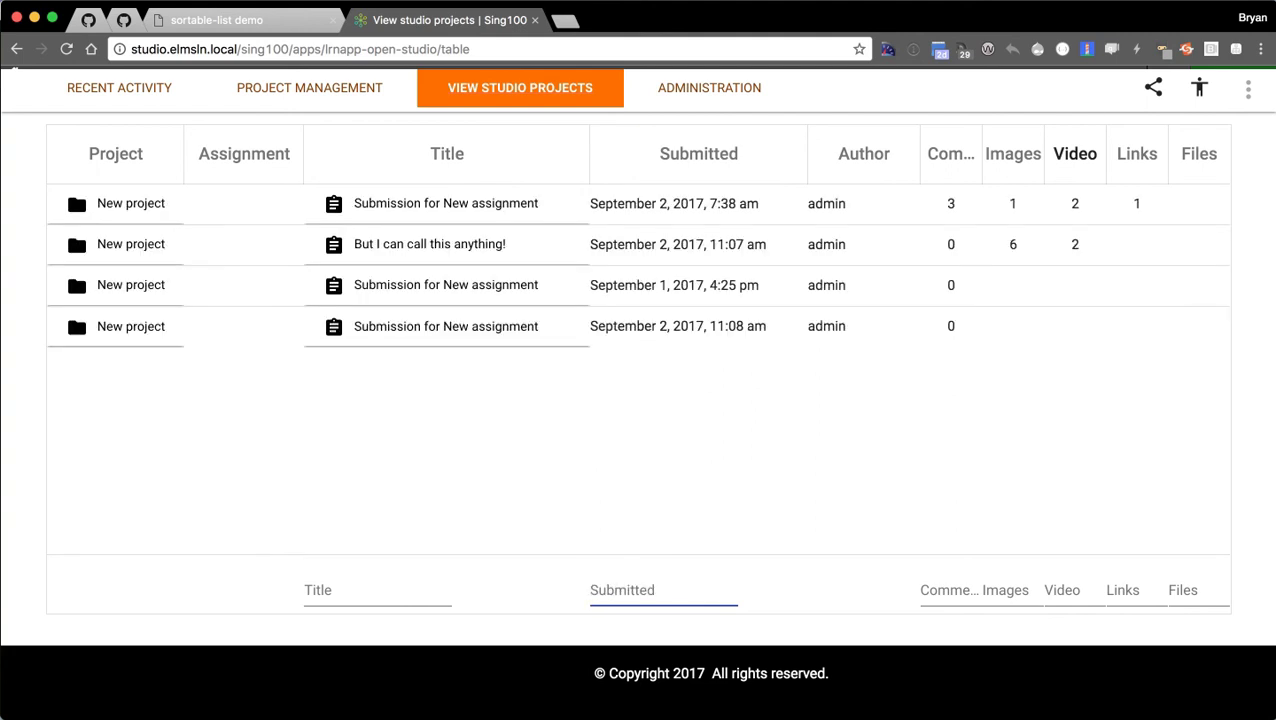
Delete the 0 from the Comments footer filter so all four submissions are listed.
click(945, 597)
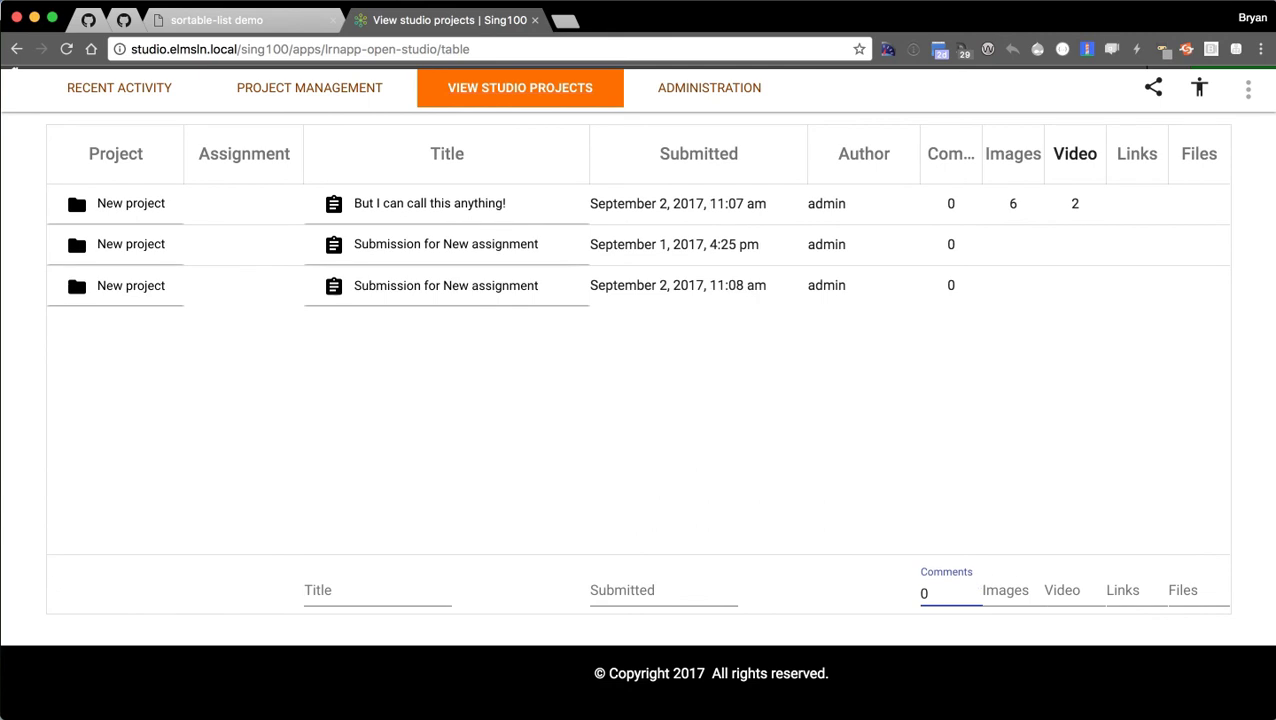
scroll(860, 567, up, 2)
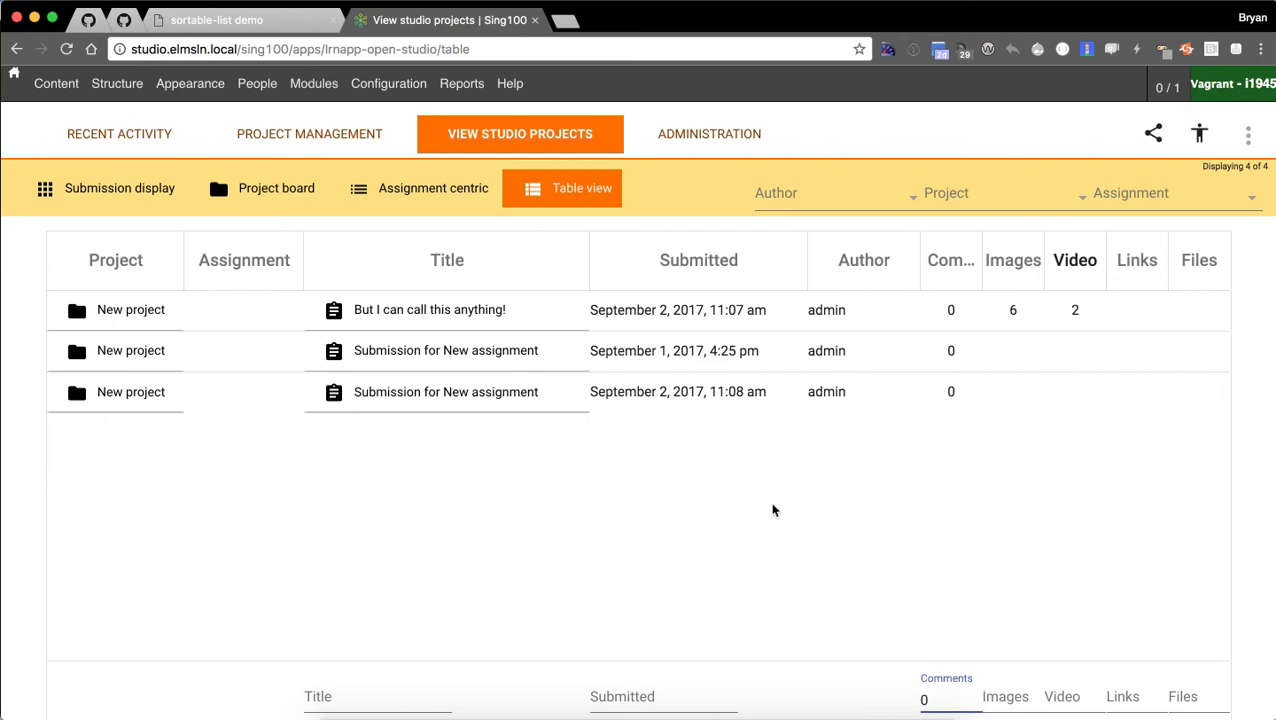
scroll(692, 527, down, 1)
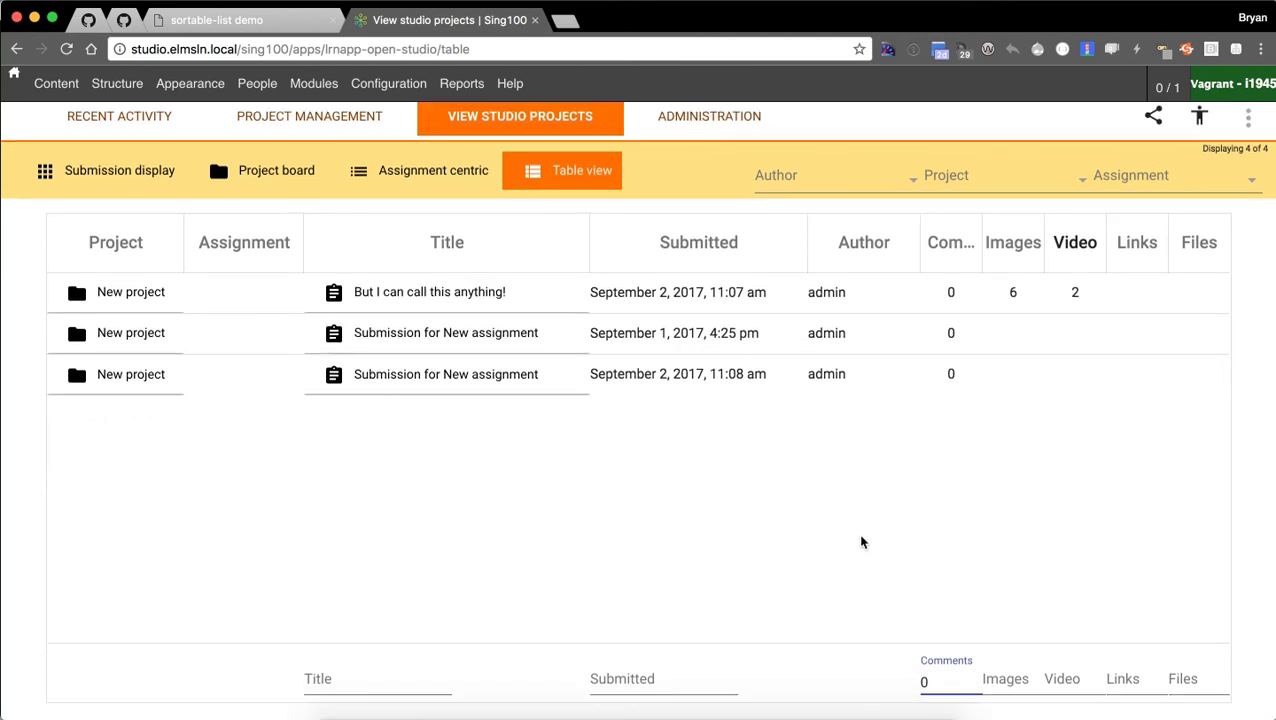
scroll(607, 524, up, 1)
scroll(733, 508, down, 3)
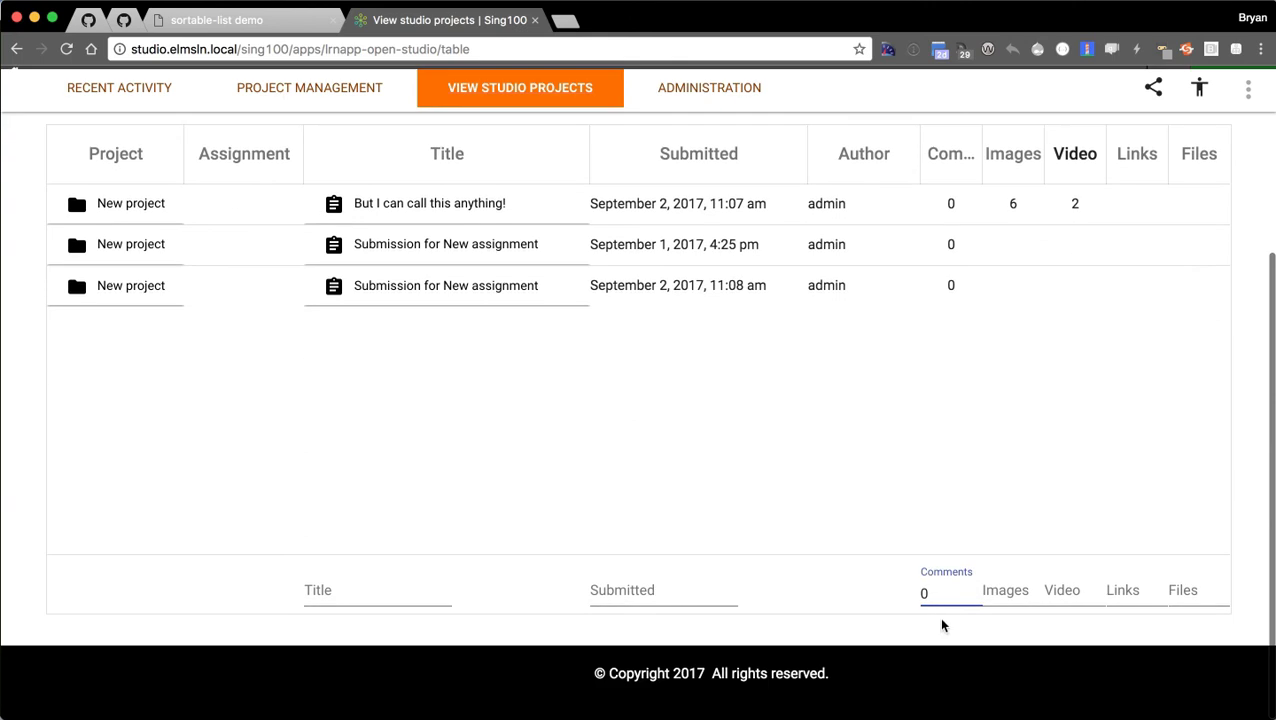
click(941, 602)
key(BackSpace)
scroll(700, 600, up, 4)
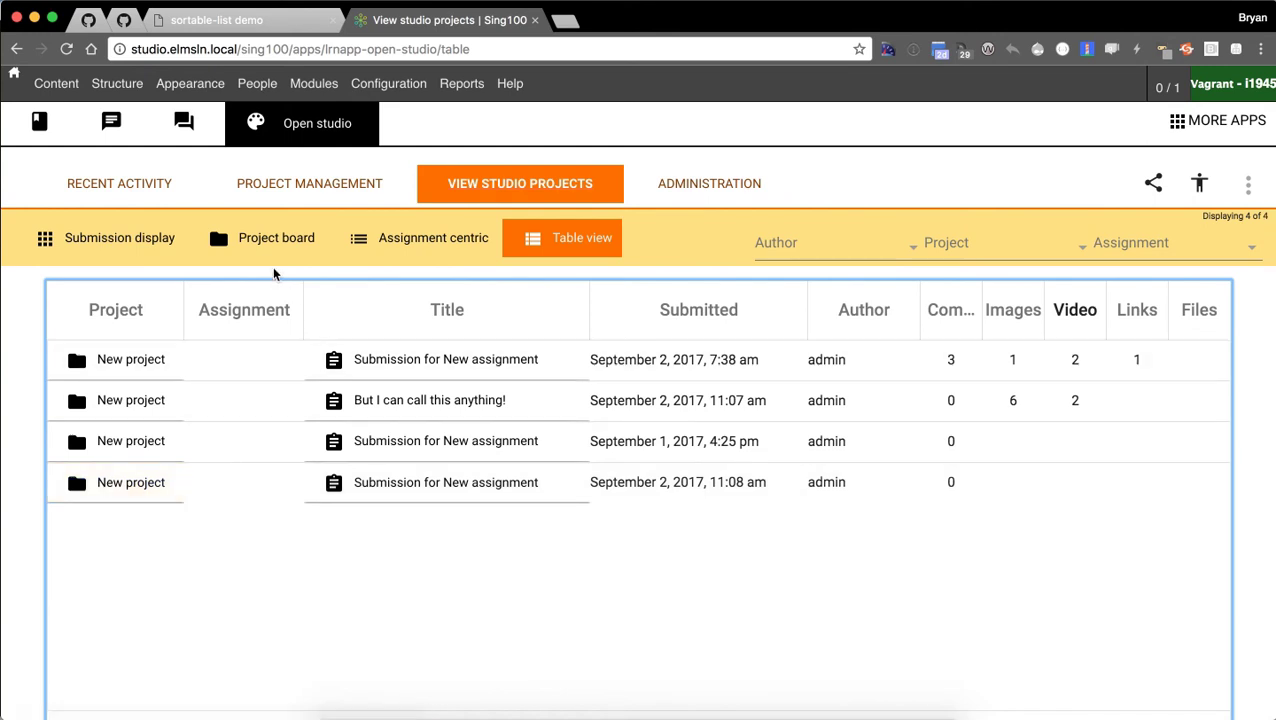
Open the board for the New project in the table's last row, showing its five assignments.
click(122, 484)
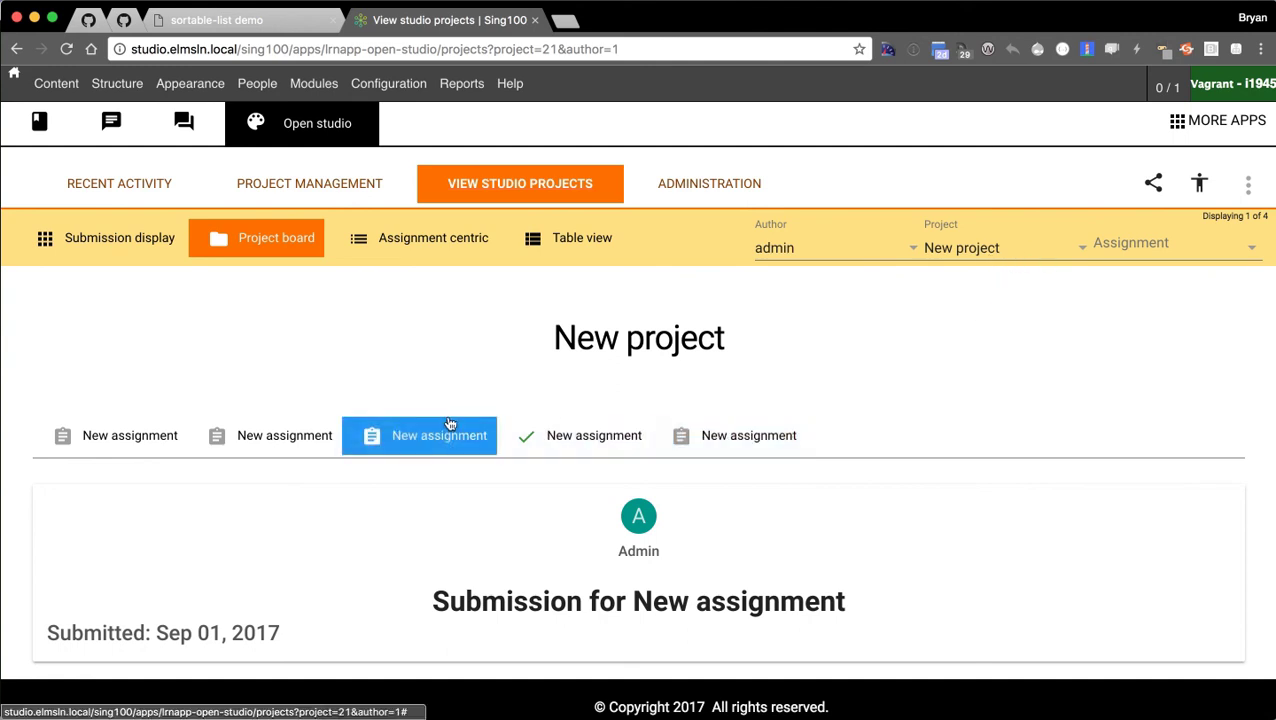
scroll(45, 354, down, 1)
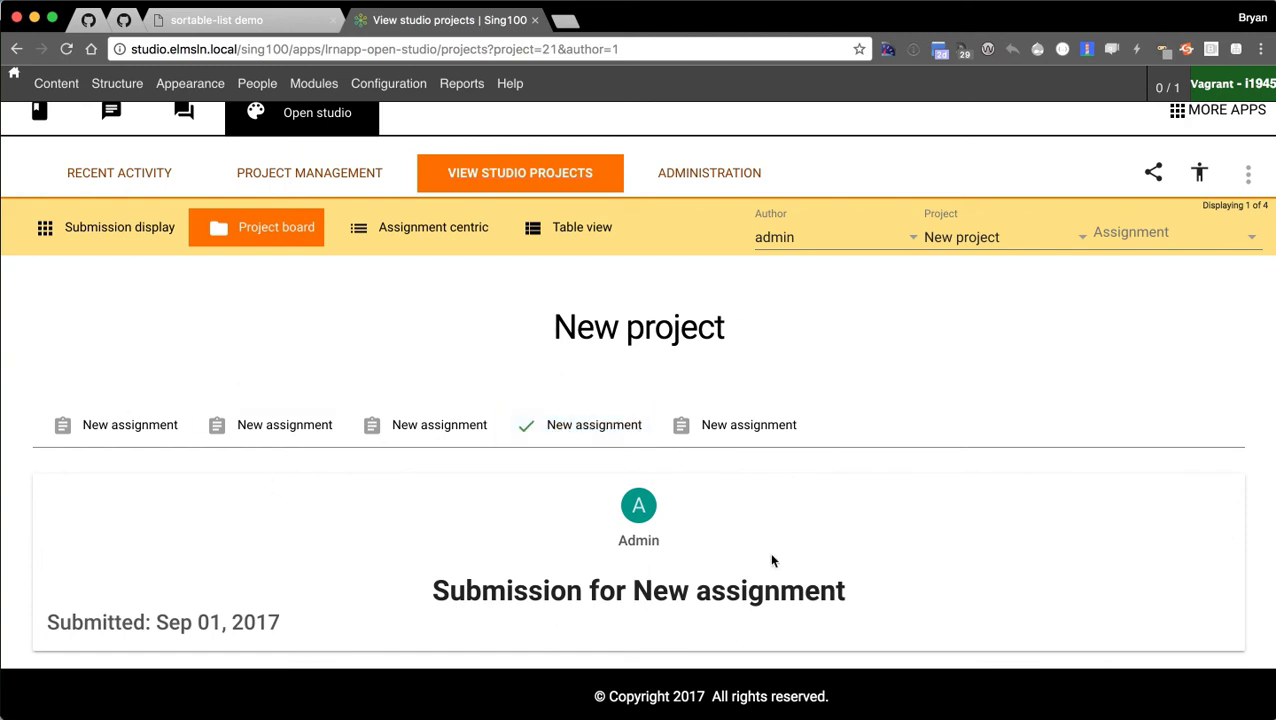
Switch the Project dropdown to the last New project and browse its photo and video submissions.
click(1004, 226)
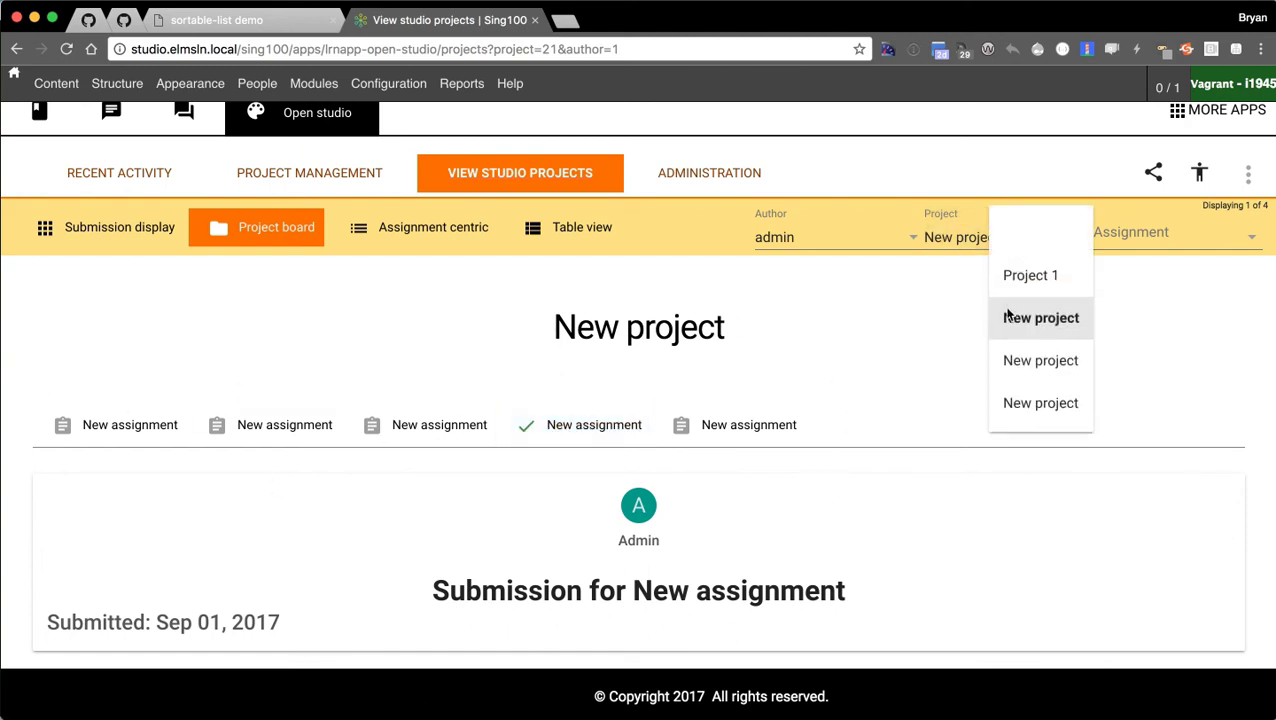
click(1038, 402)
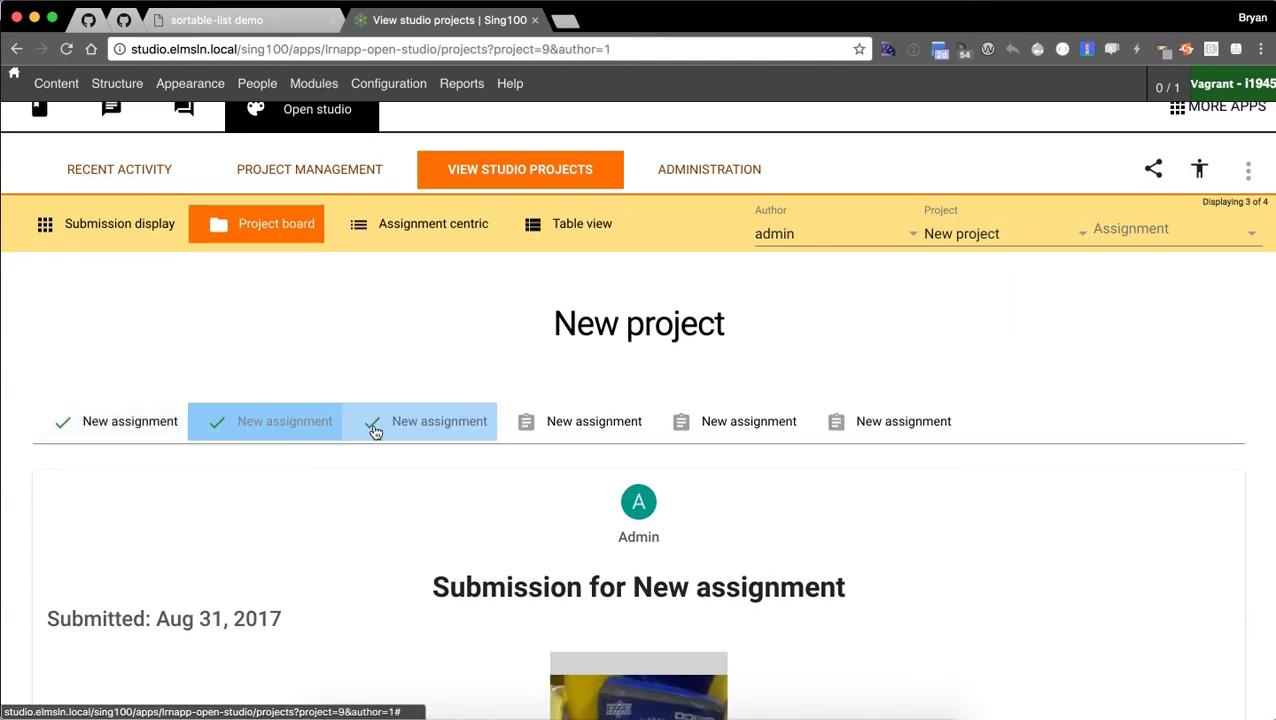
scroll(1090, 450, down, 10)
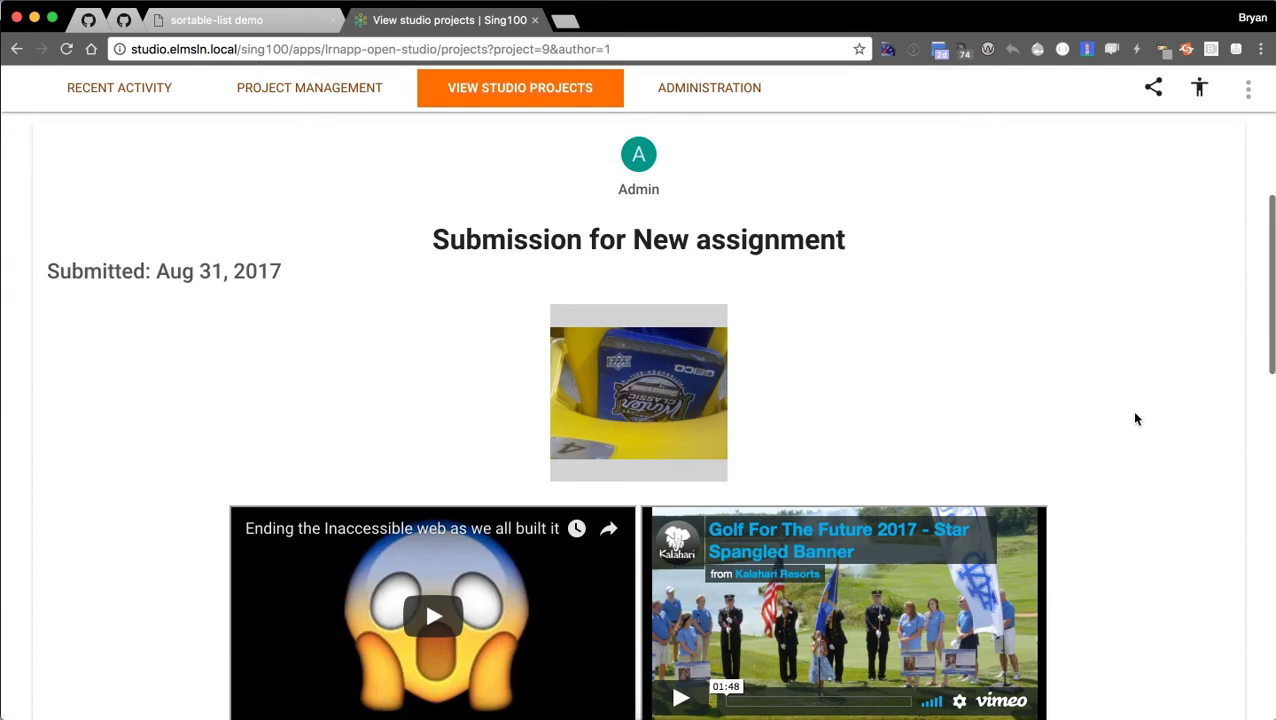
scroll(1124, 445, down, 20)
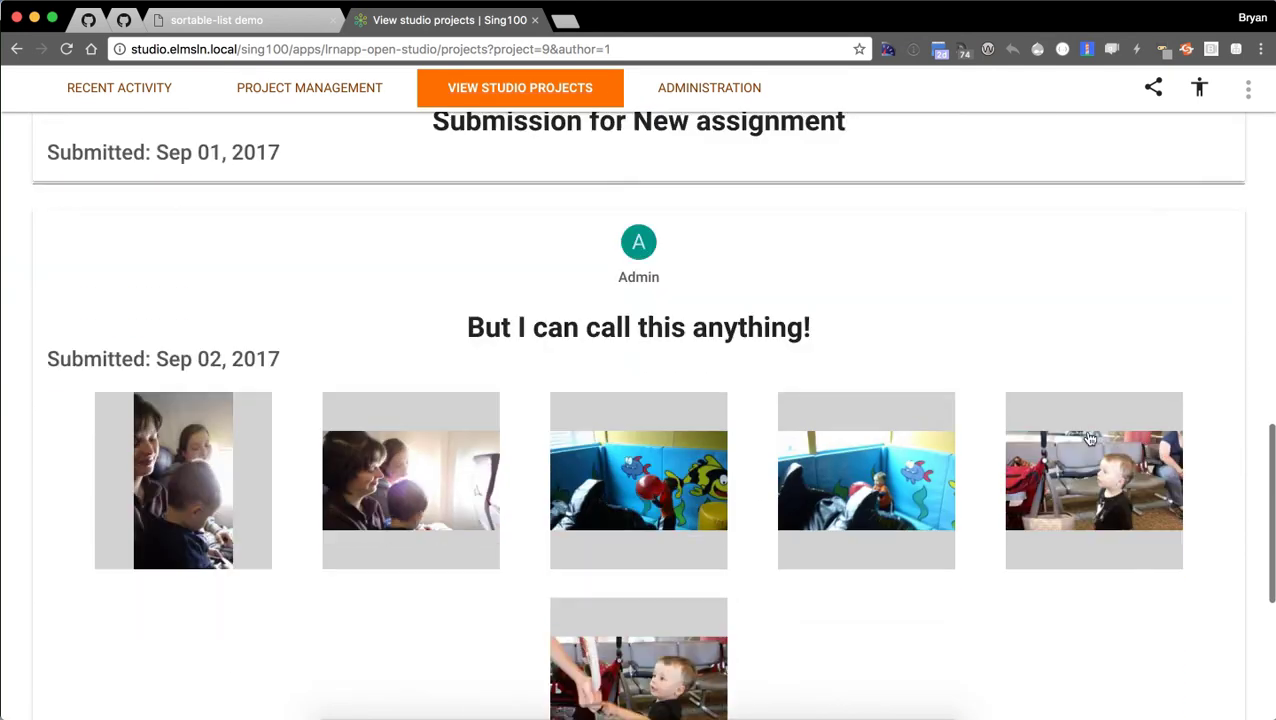
scroll(1110, 470, up, 20)
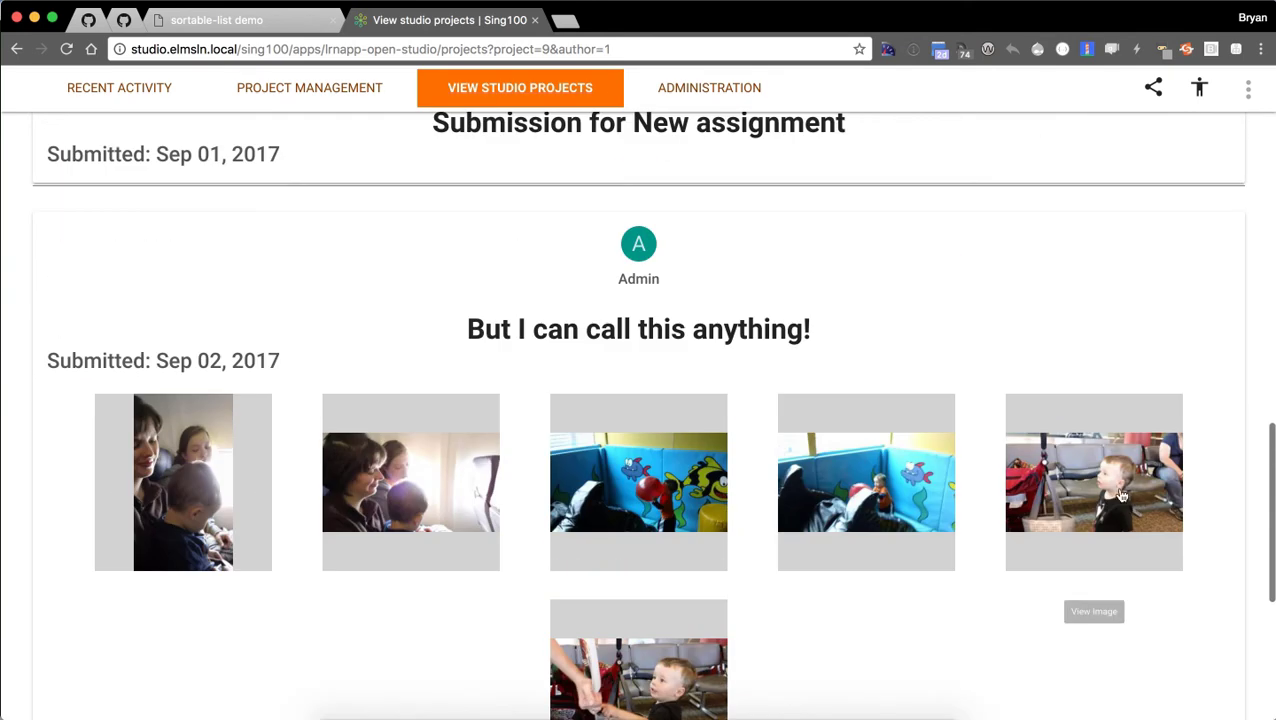
scroll(1094, 472, up, 1)
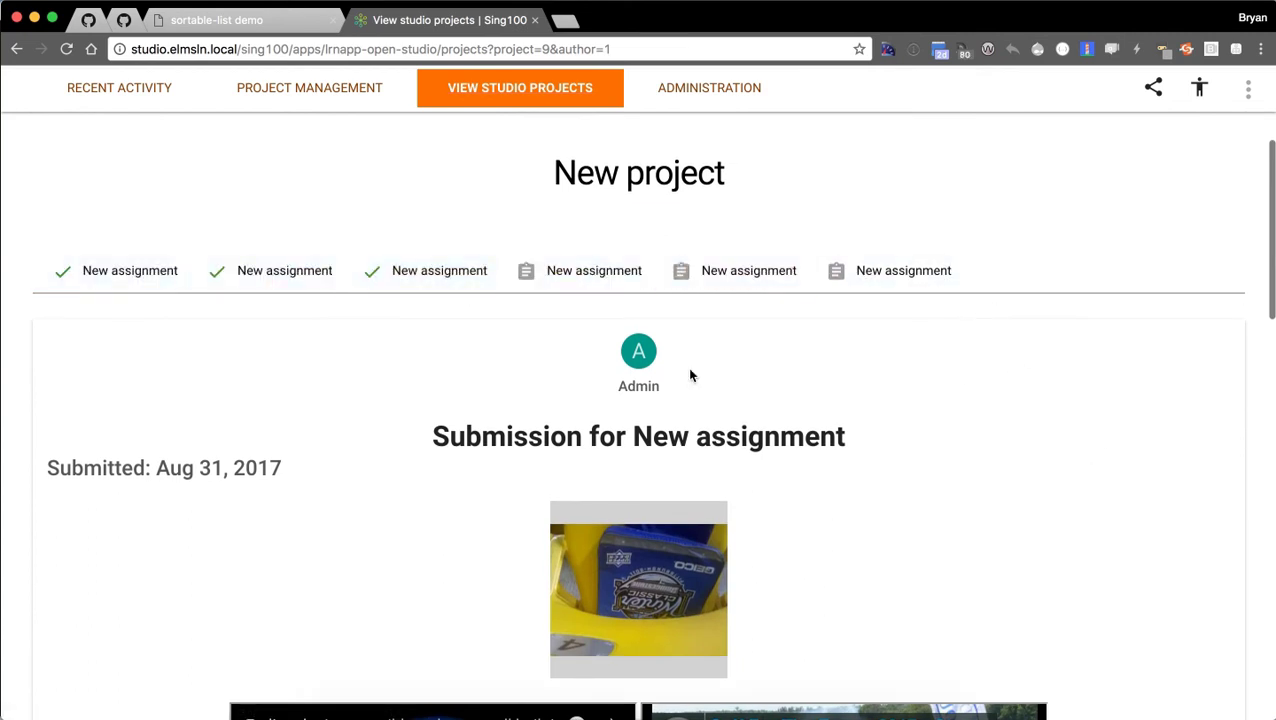
scroll(1062, 398, down, 5)
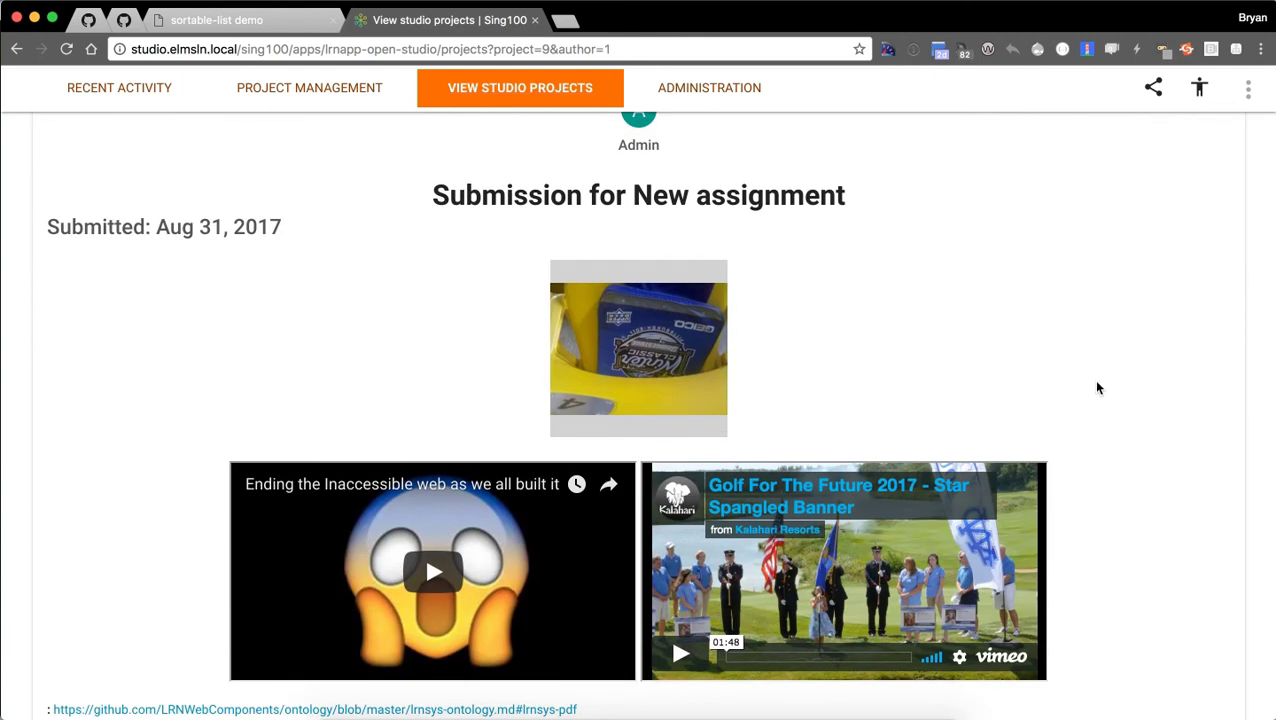
scroll(1096, 385, down, 1)
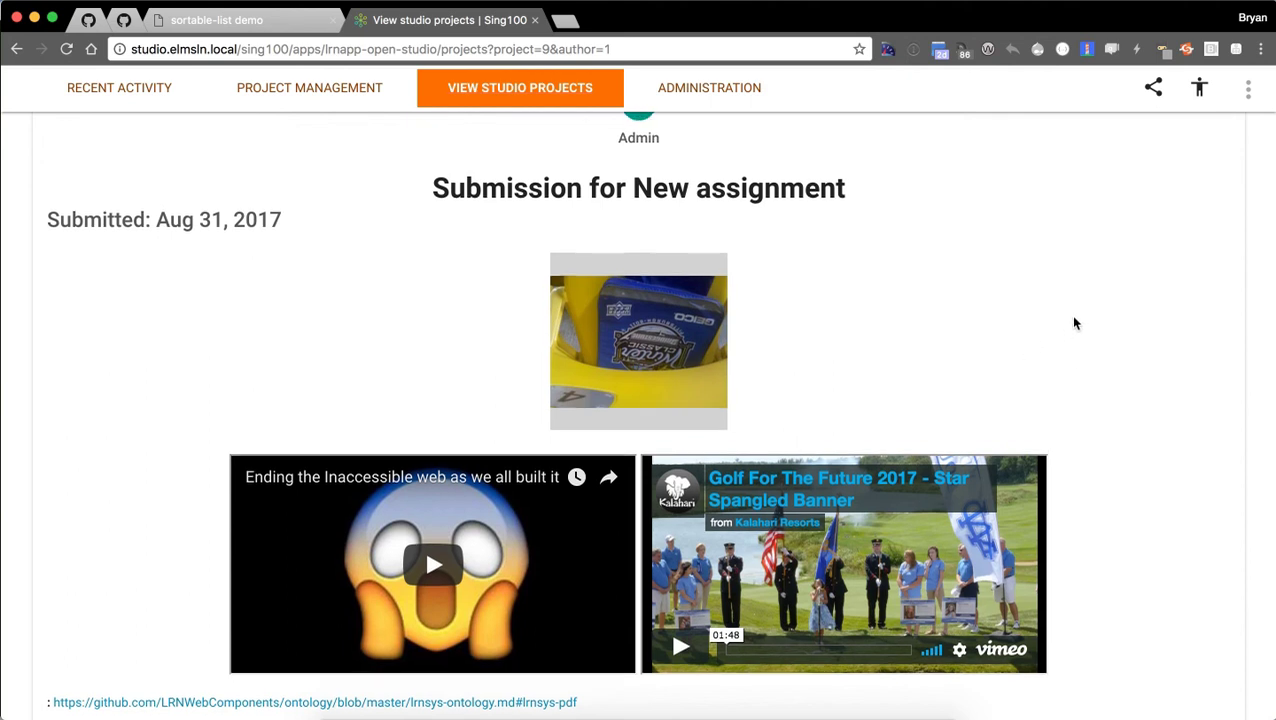
scroll(1076, 320, up, 3)
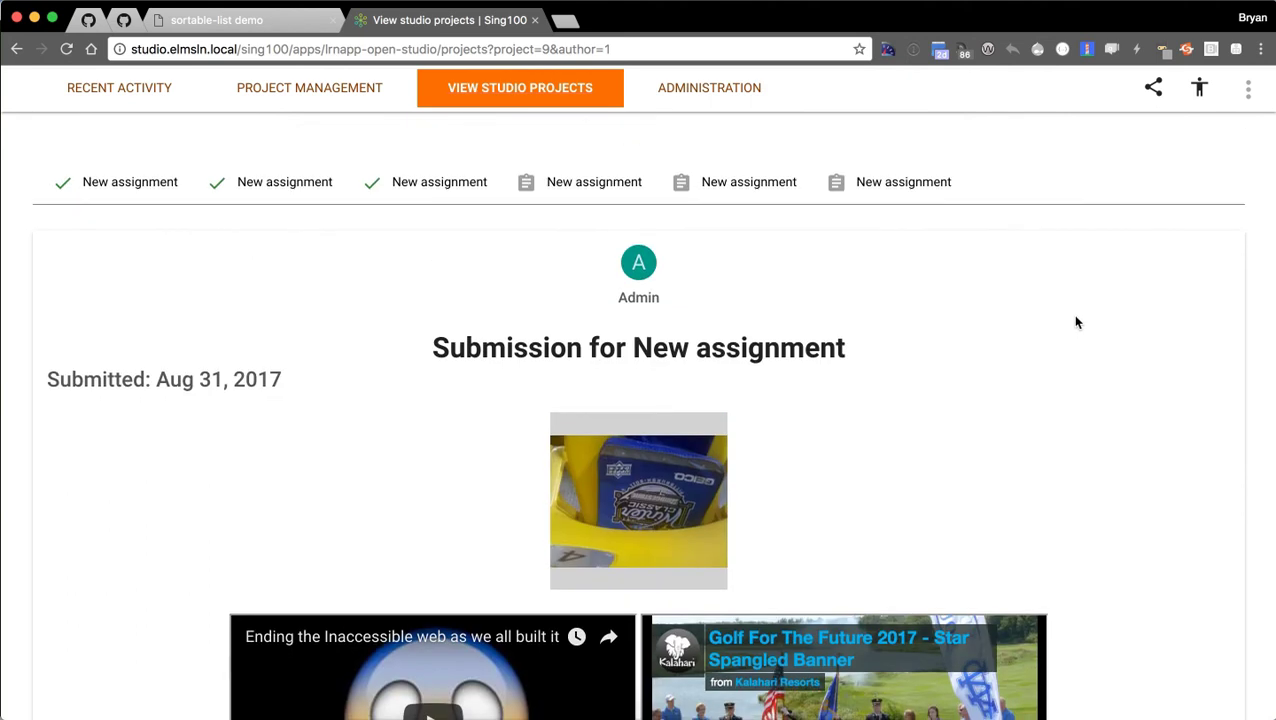
scroll(995, 330, down, 1)
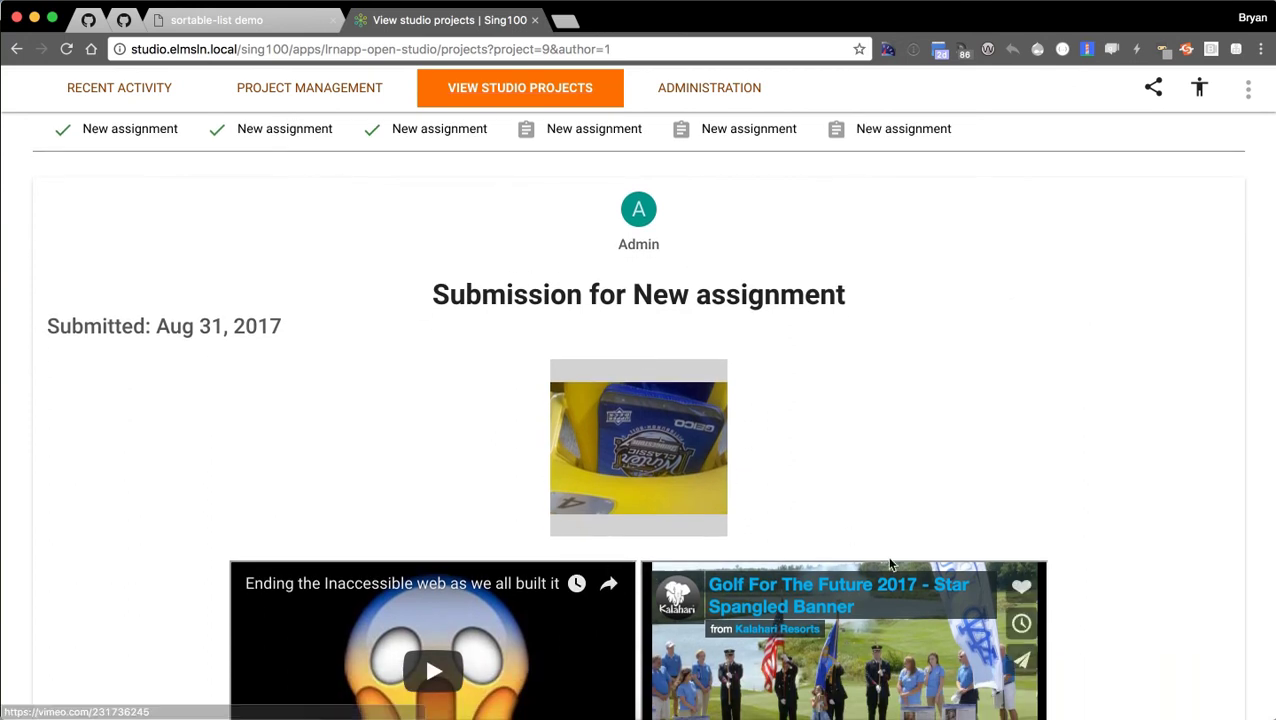
scroll(1035, 451, down, 10)
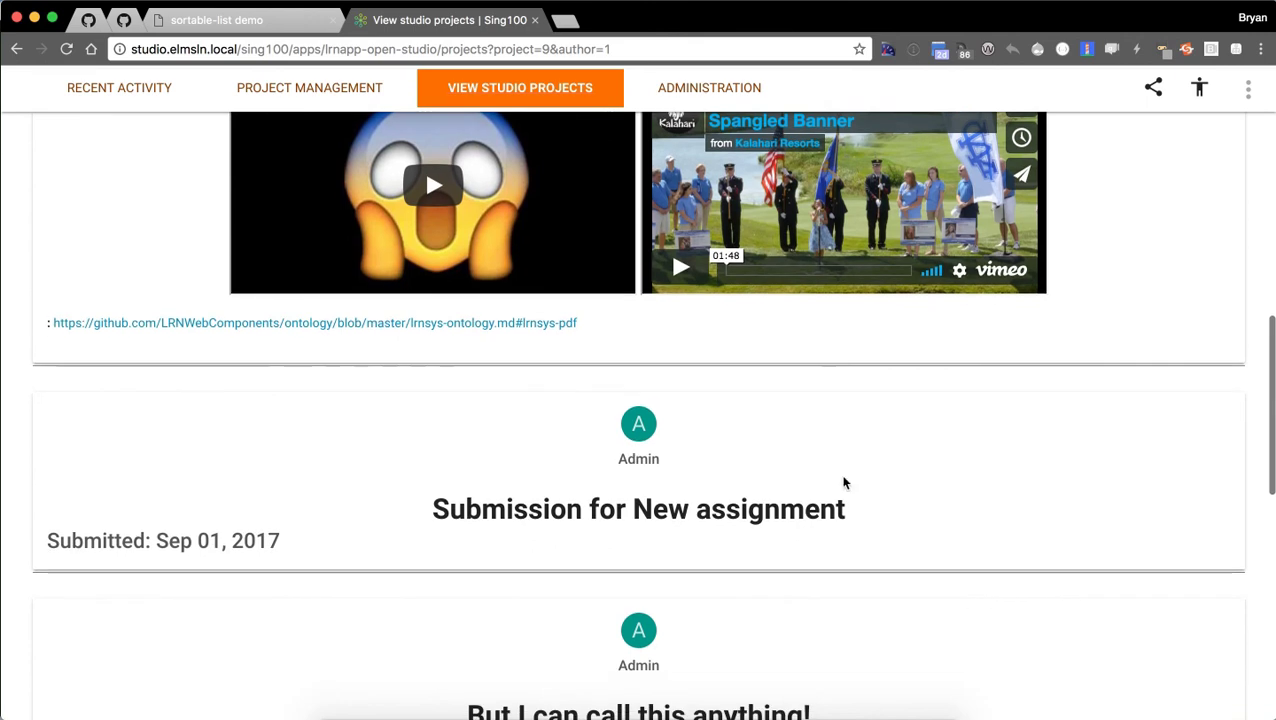
scroll(834, 501, down, 6)
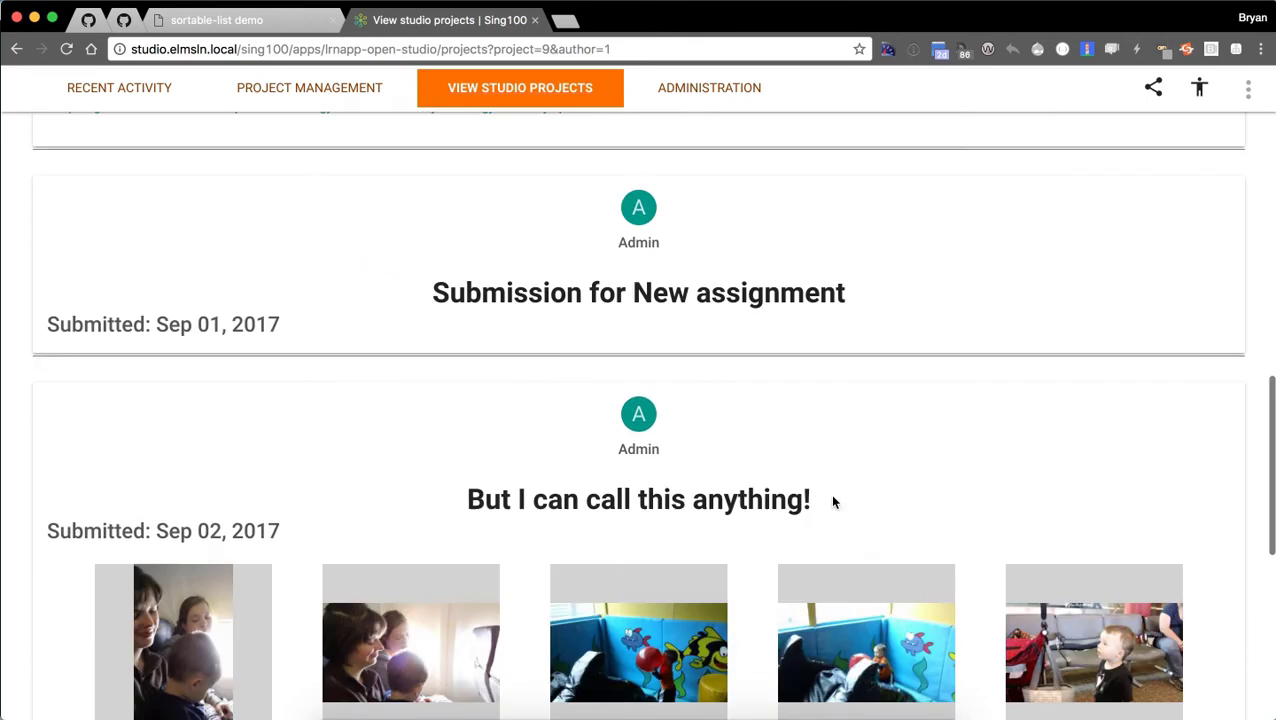
scroll(898, 515, down, 1)
scroll(870, 525, down, 7)
scroll(1068, 461, up, 19)
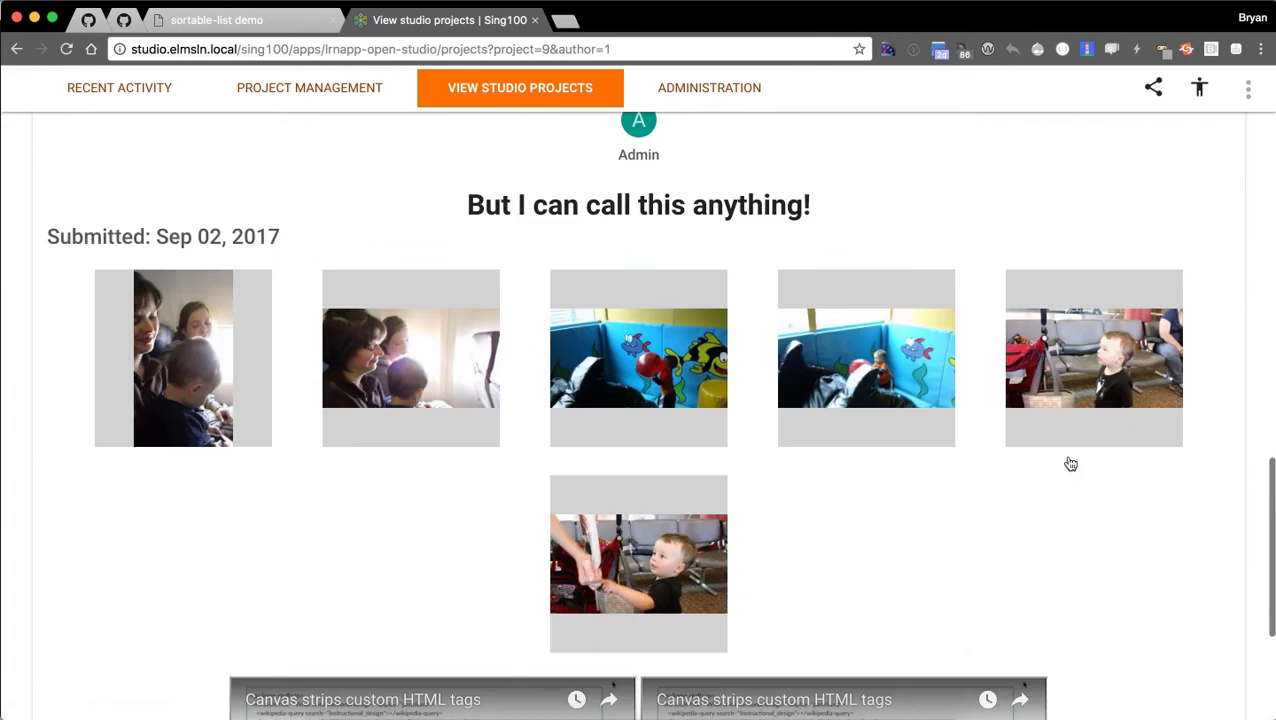
scroll(1070, 459, up, 5)
scroll(1062, 459, down, 3)
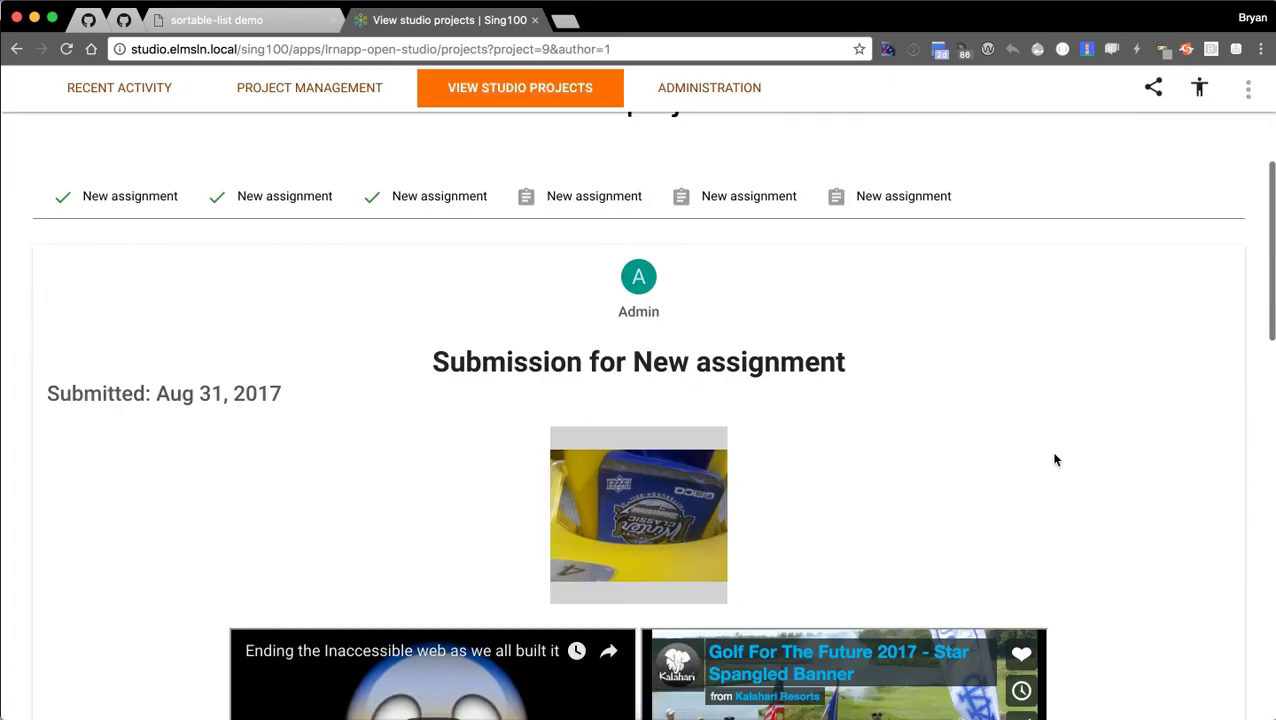
scroll(1077, 416, down, 18)
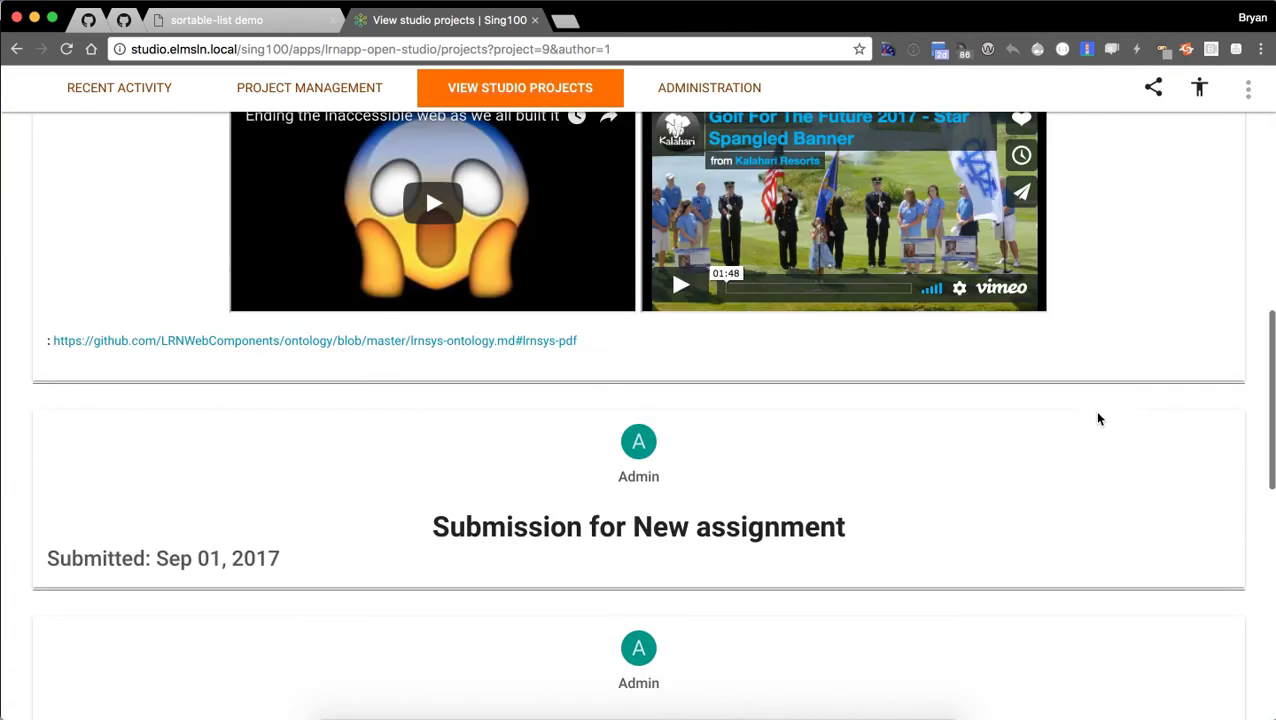
scroll(1115, 422, down, 9)
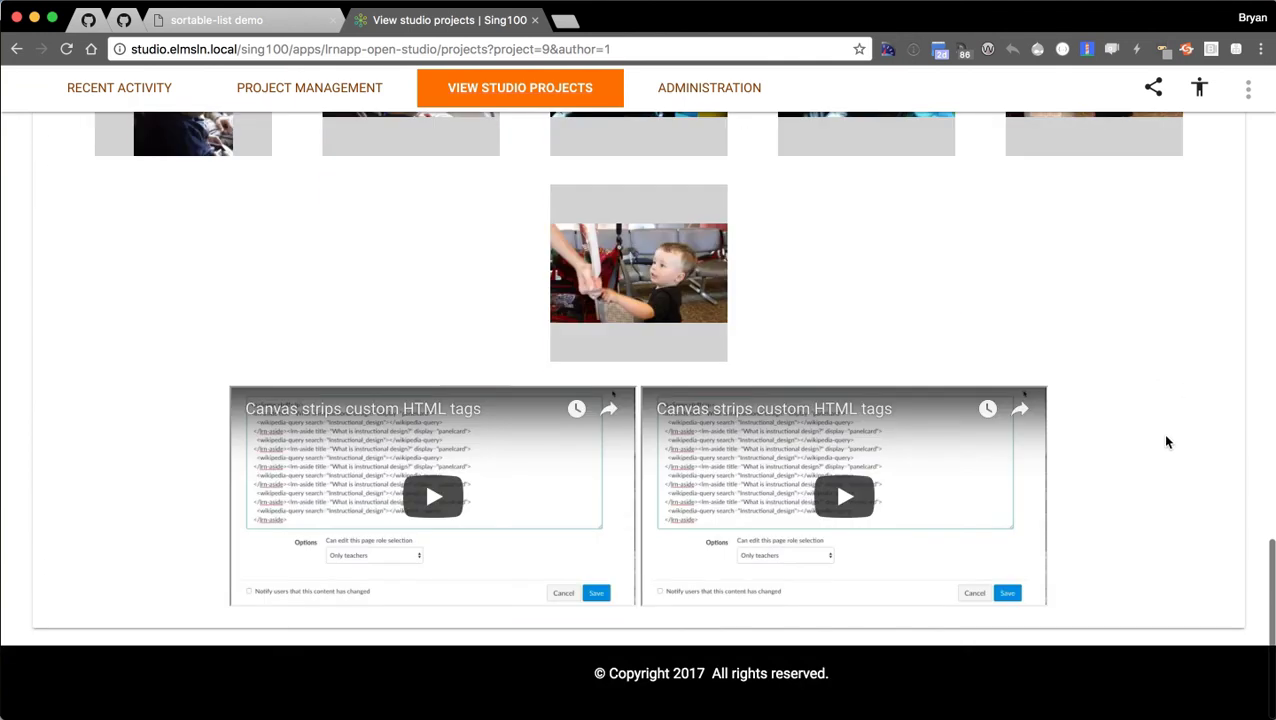
scroll(1125, 493, up, 20)
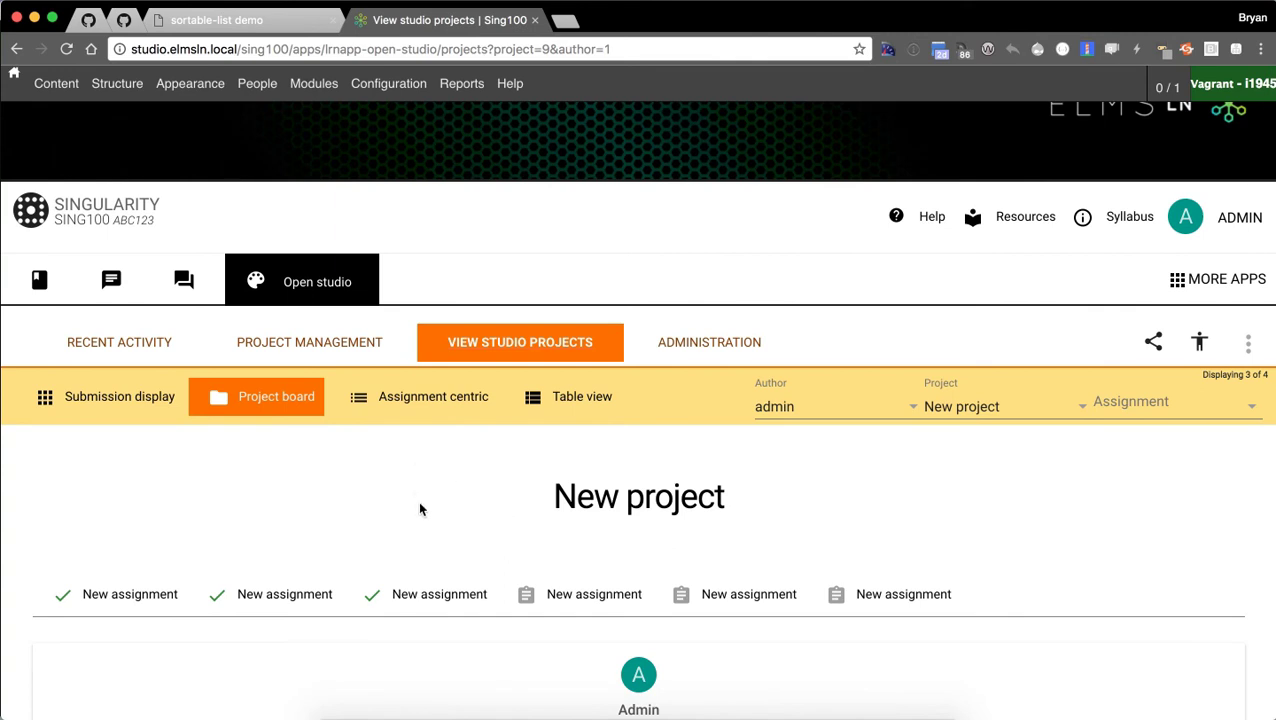
In Assignment centric view, select the first New assignment with project and admin author filters cleared.
click(413, 400)
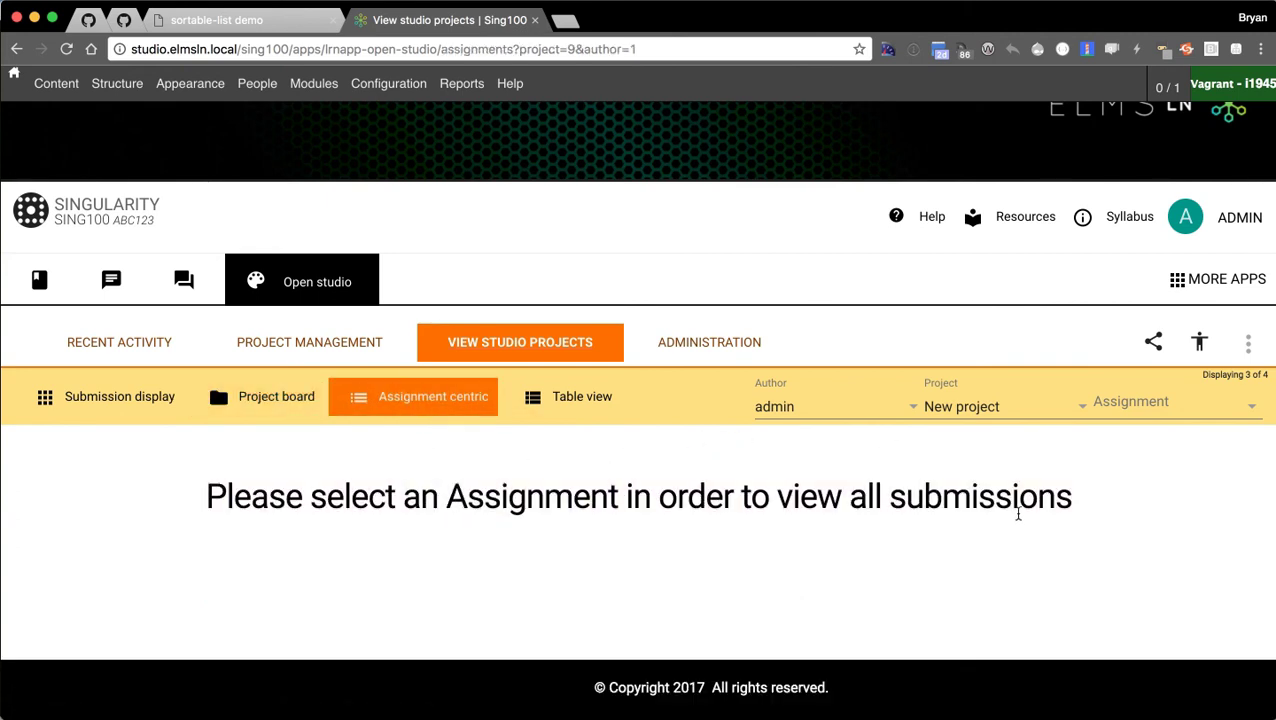
click(979, 418)
click(1040, 410)
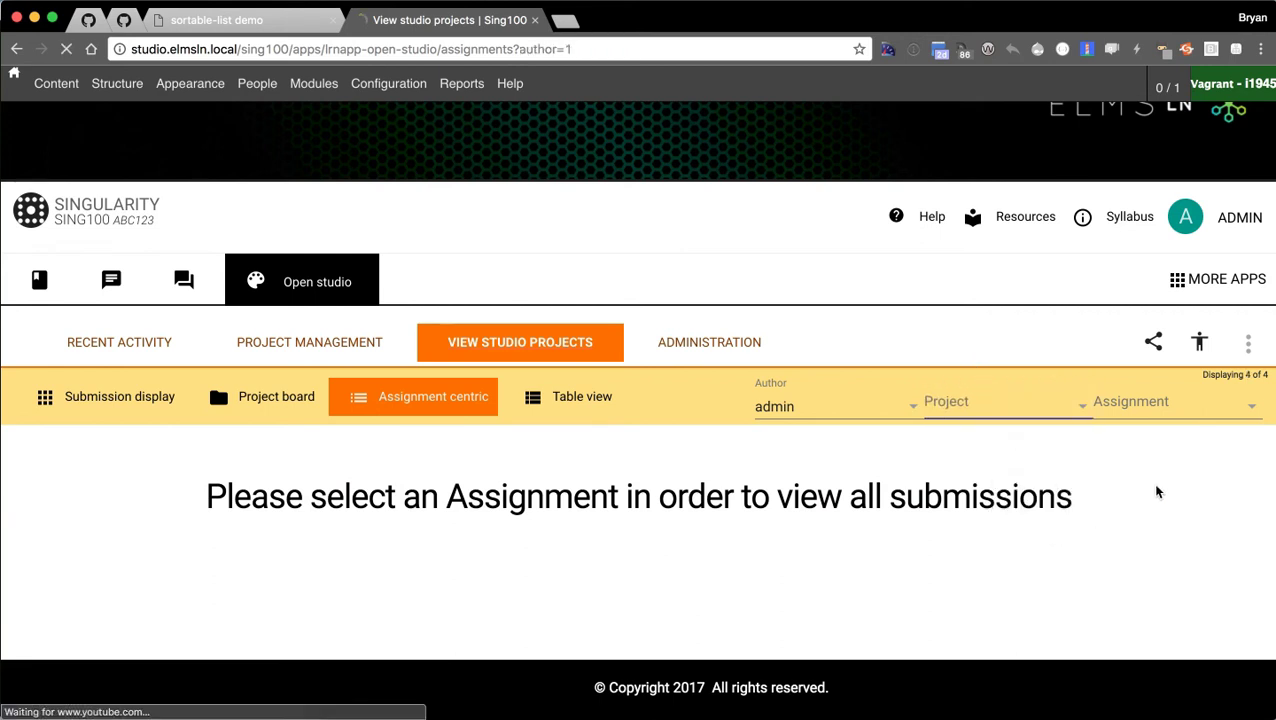
click(1170, 405)
click(1172, 445)
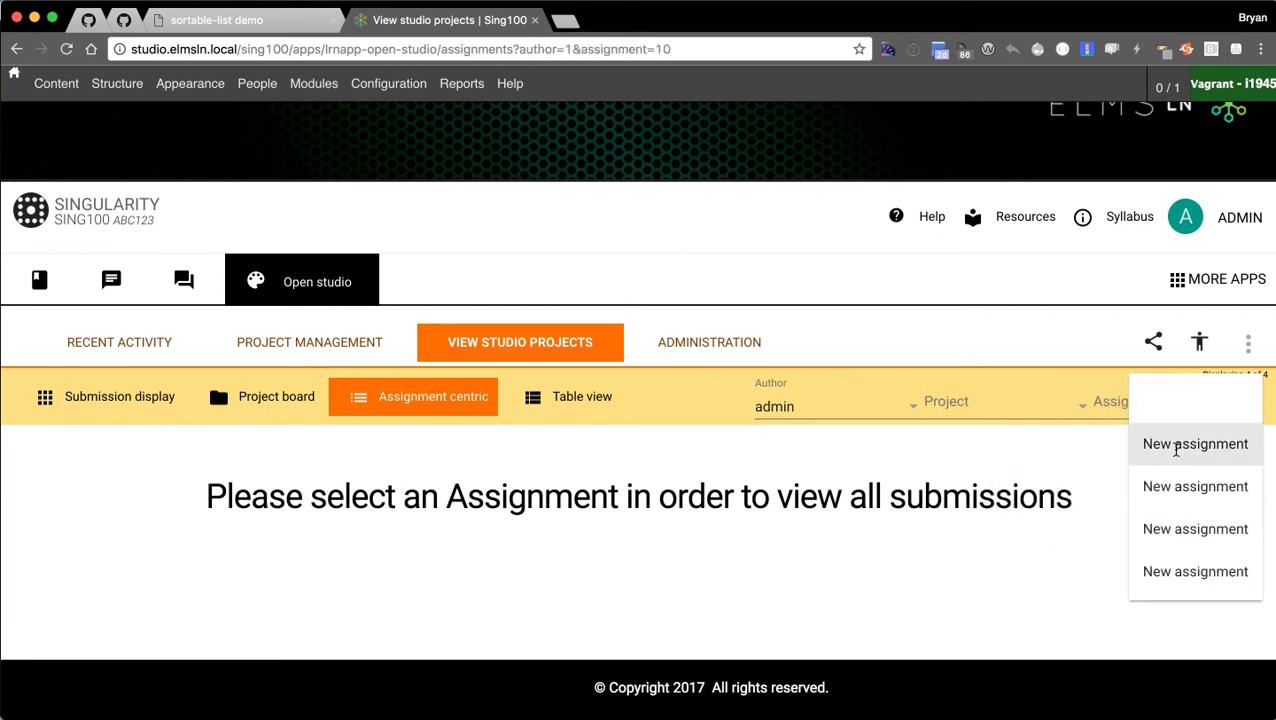
scroll(1031, 495, down, 1)
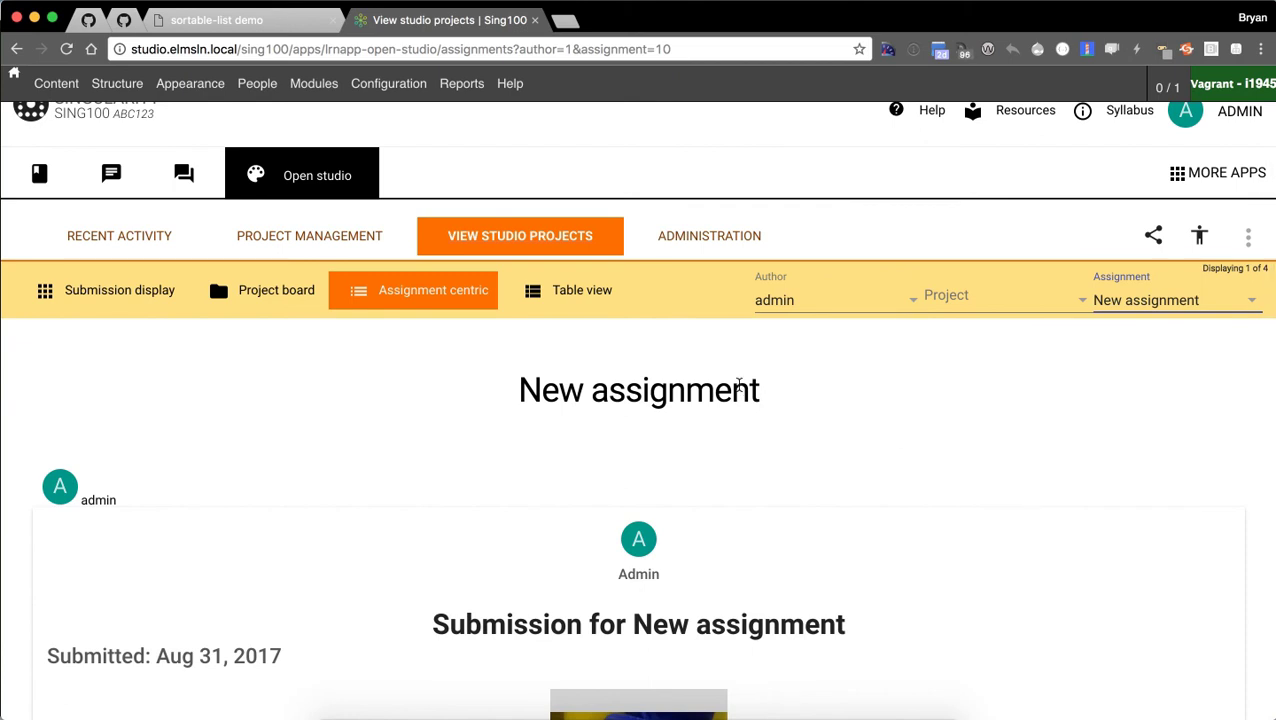
click(879, 315)
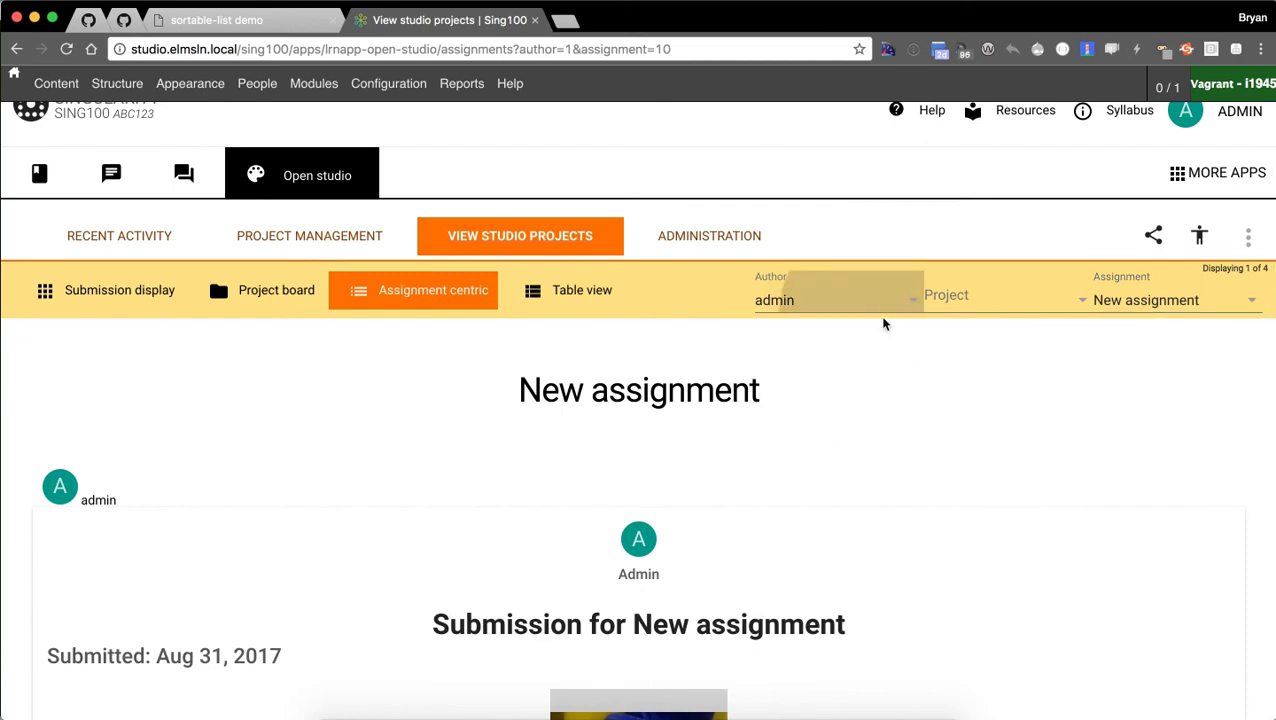
click(882, 336)
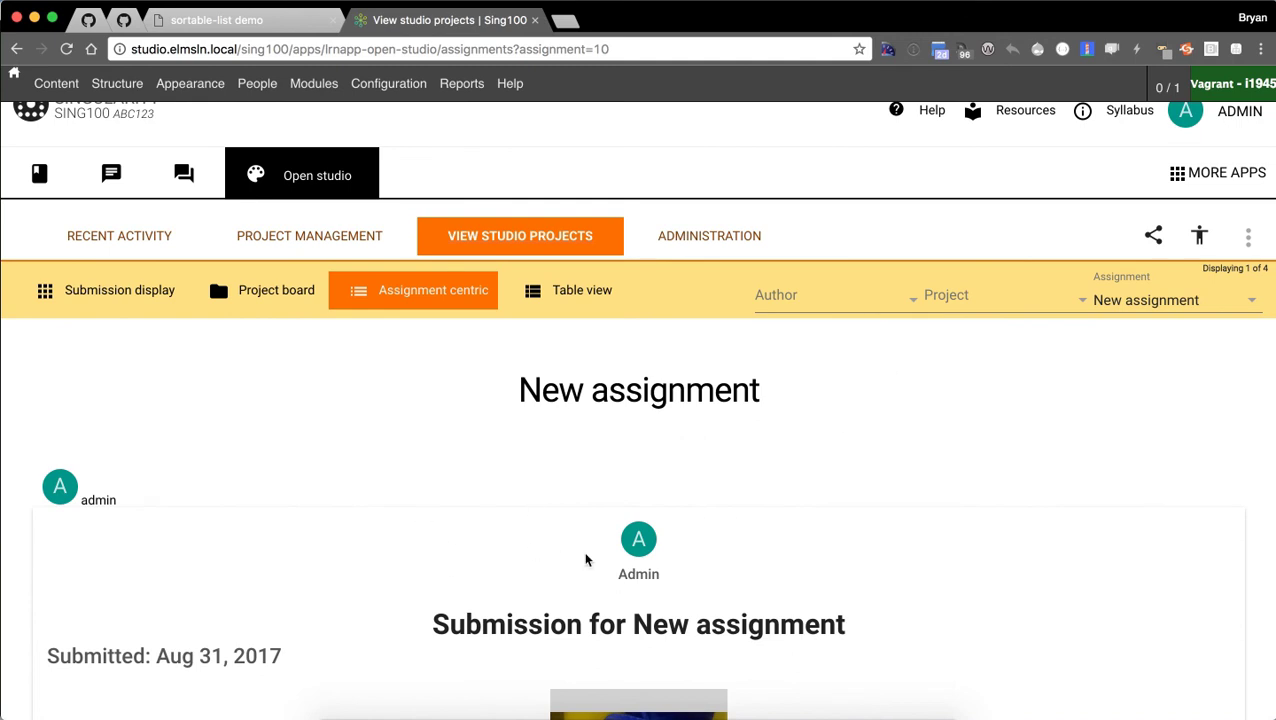
click(113, 298)
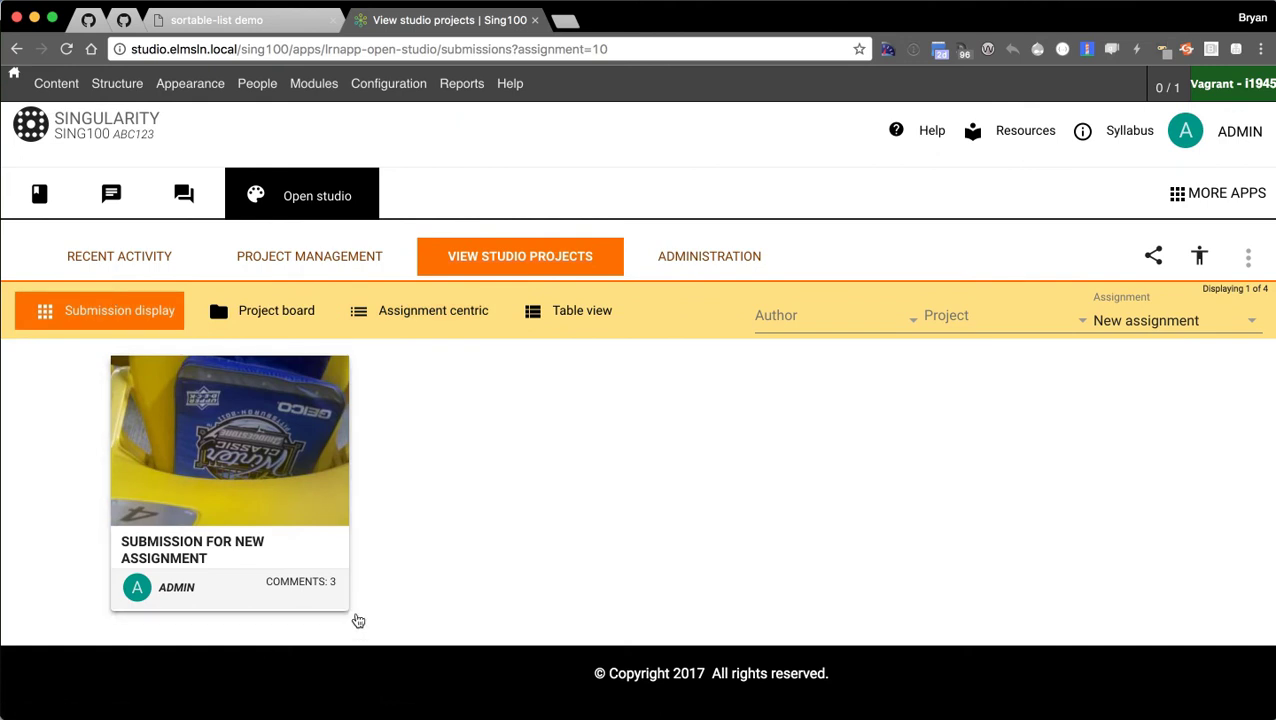
click(440, 312)
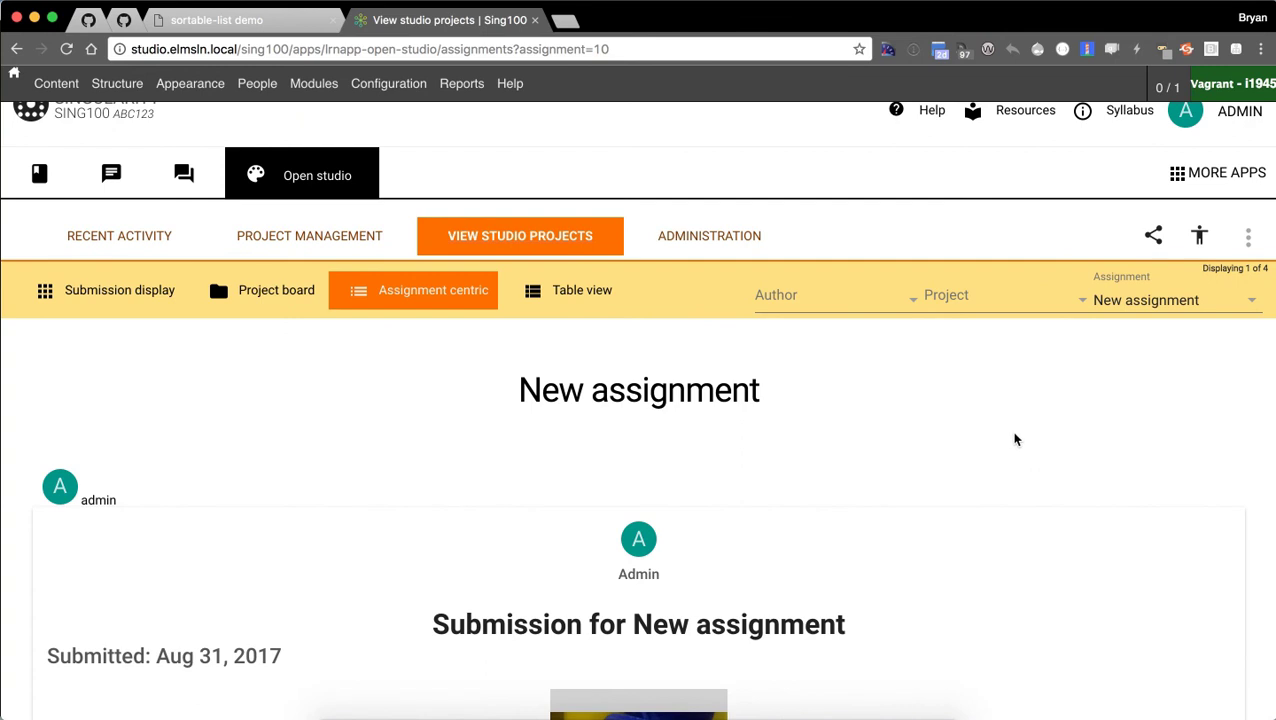
scroll(868, 460, down, 5)
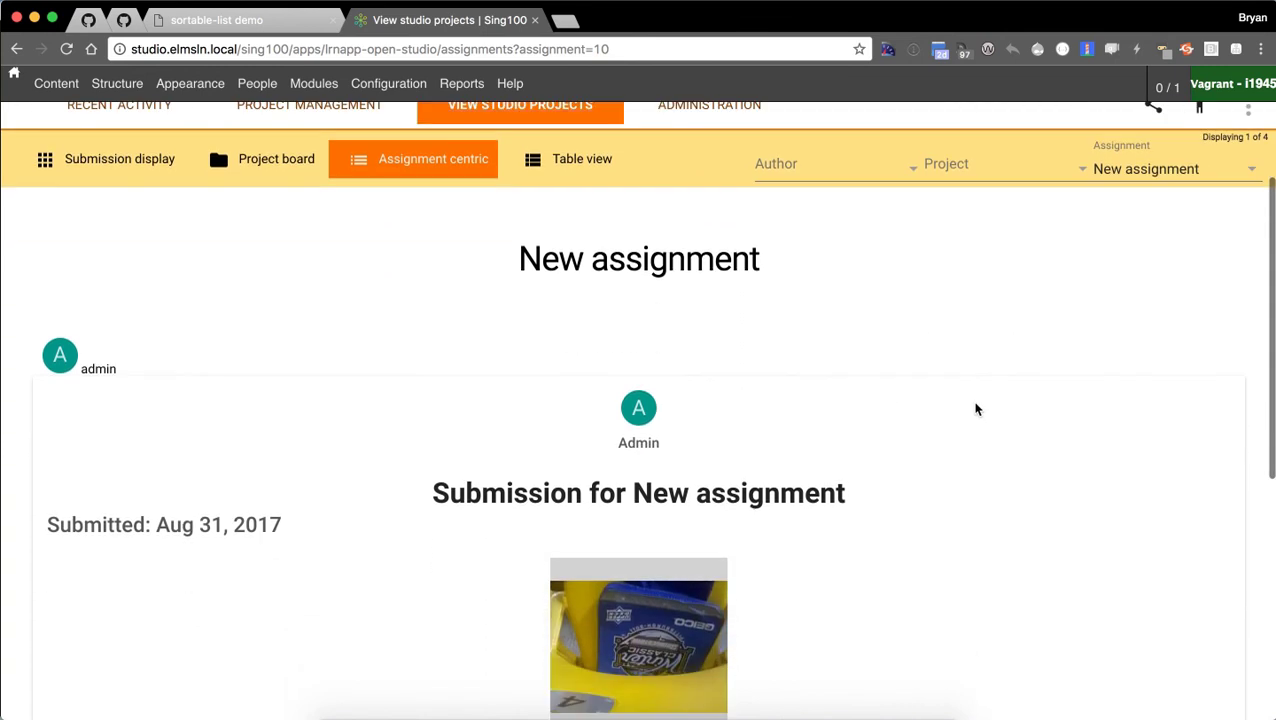
scroll(945, 426, down, 2)
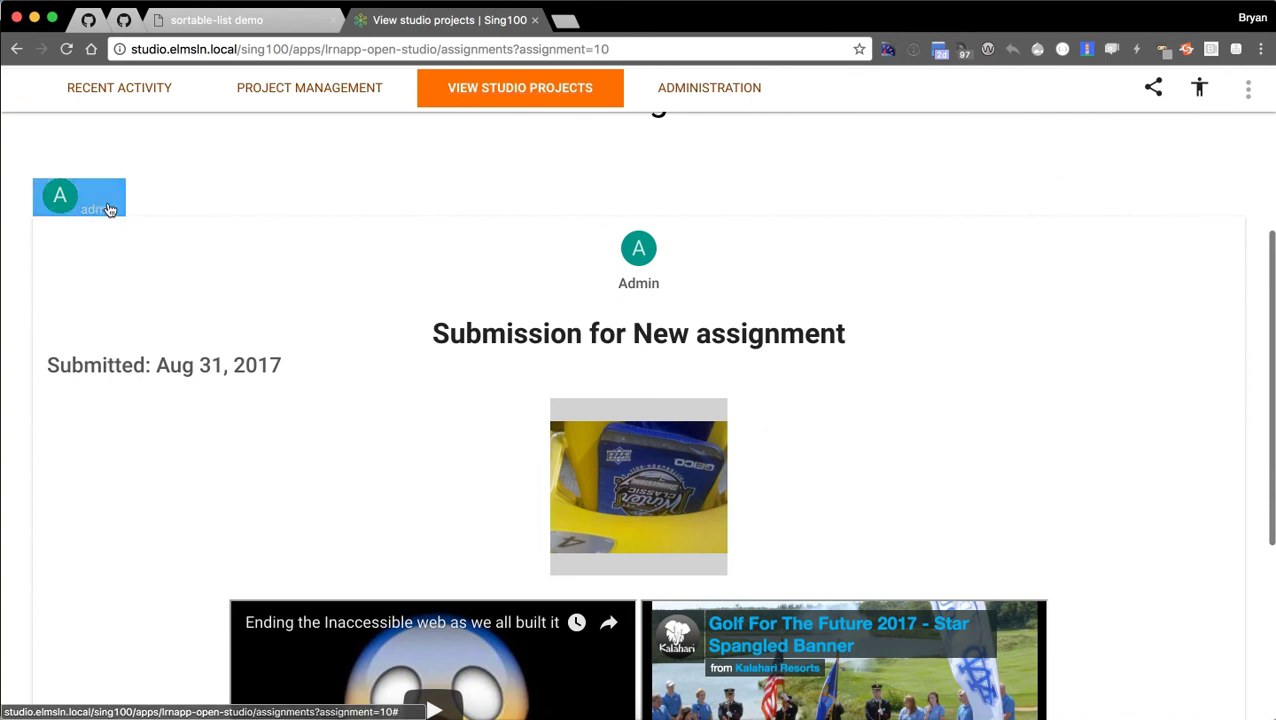
scroll(101, 241, down, 4)
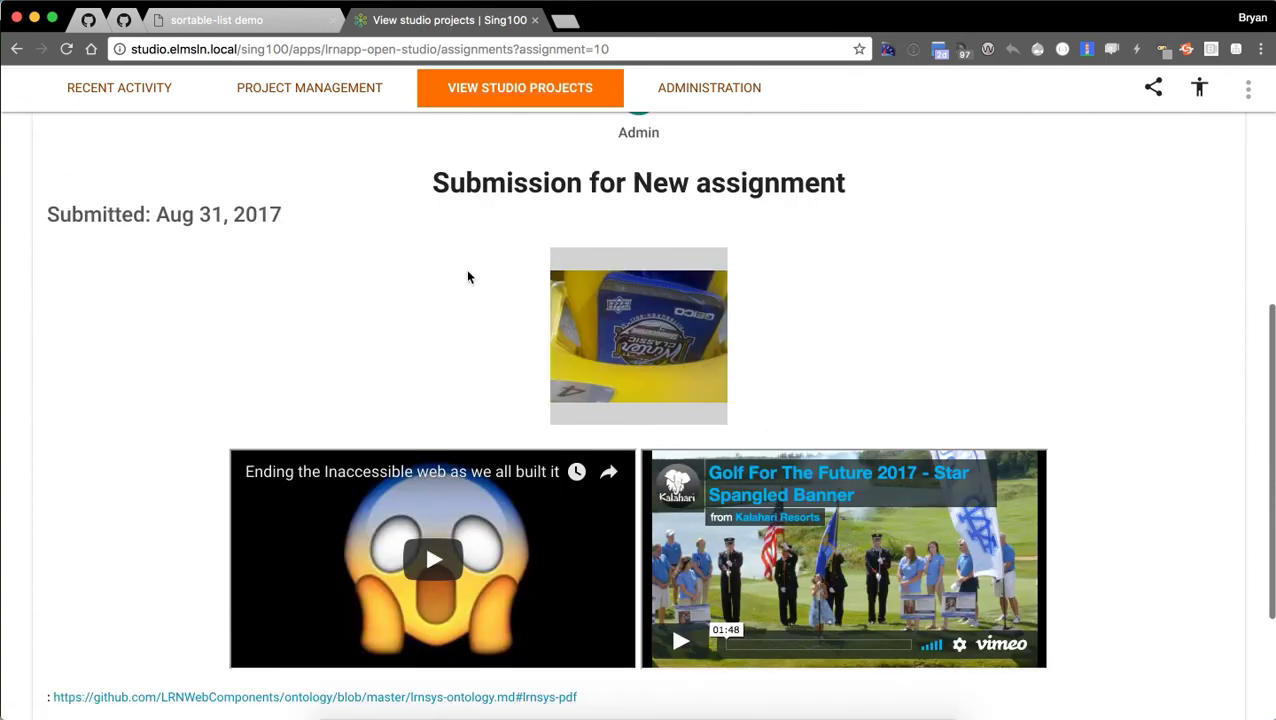
scroll(1147, 380, down, 5)
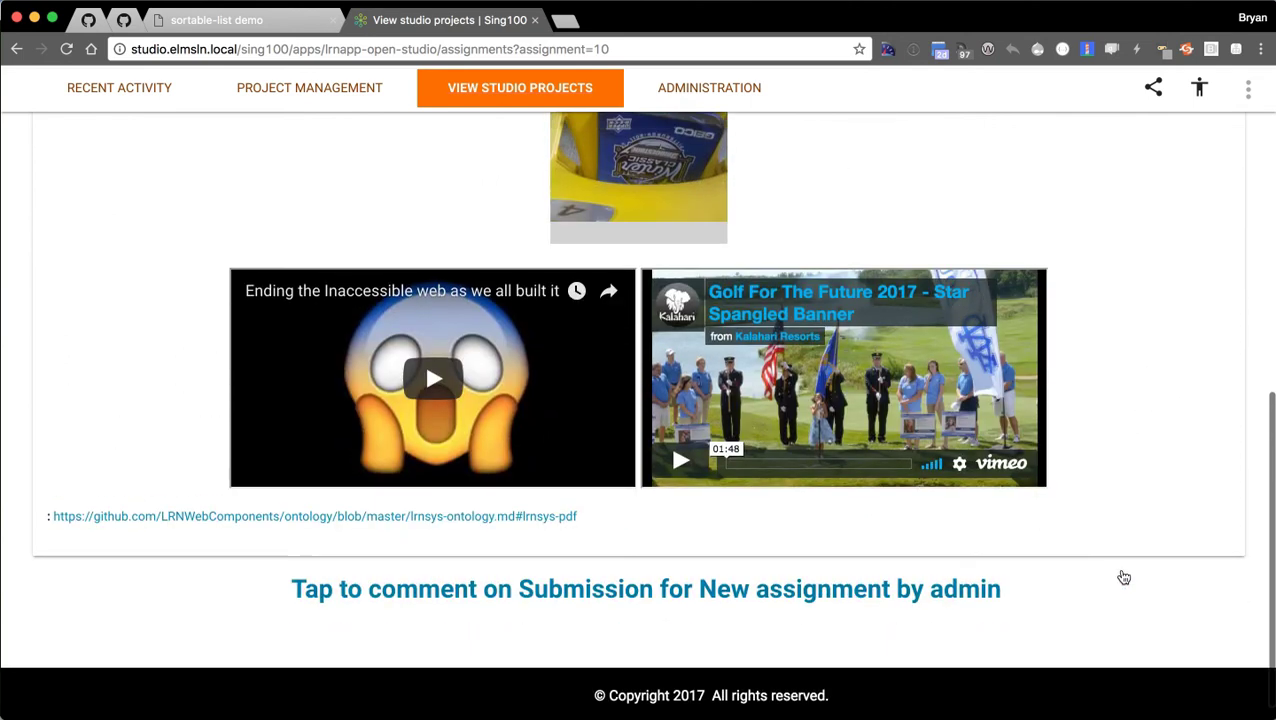
scroll(1122, 540, up, 5)
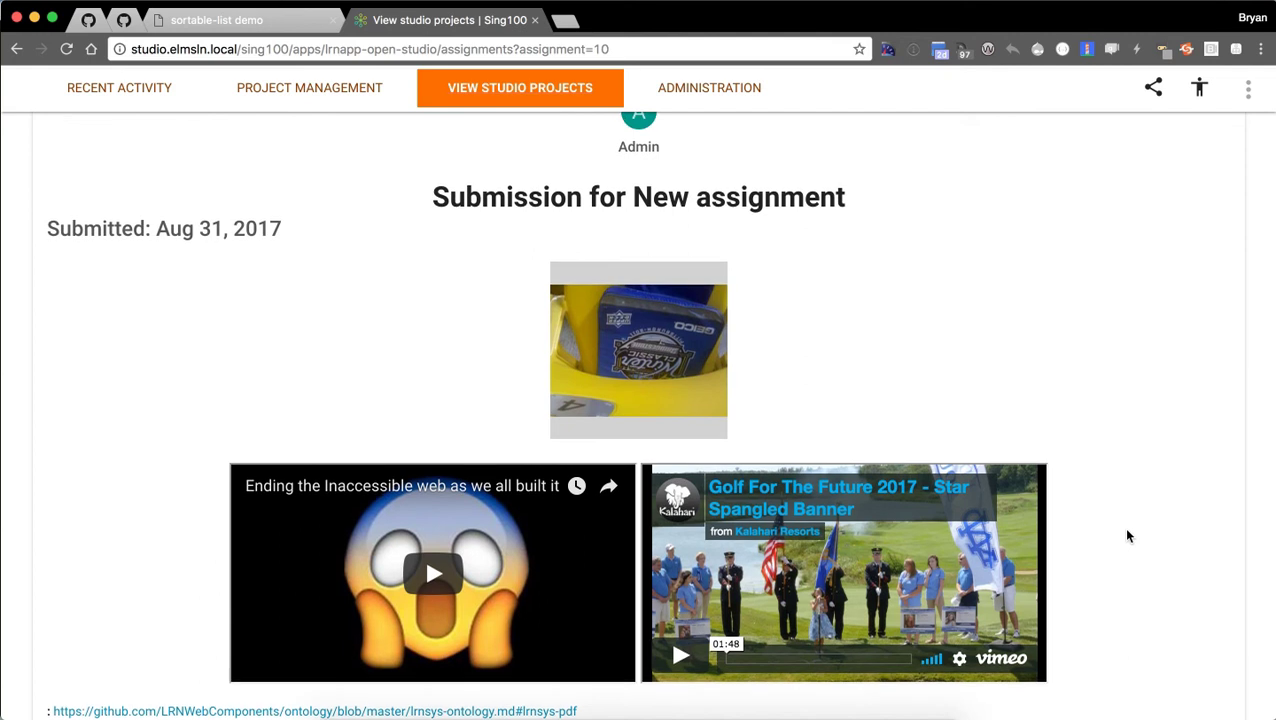
scroll(1127, 537, up, 5)
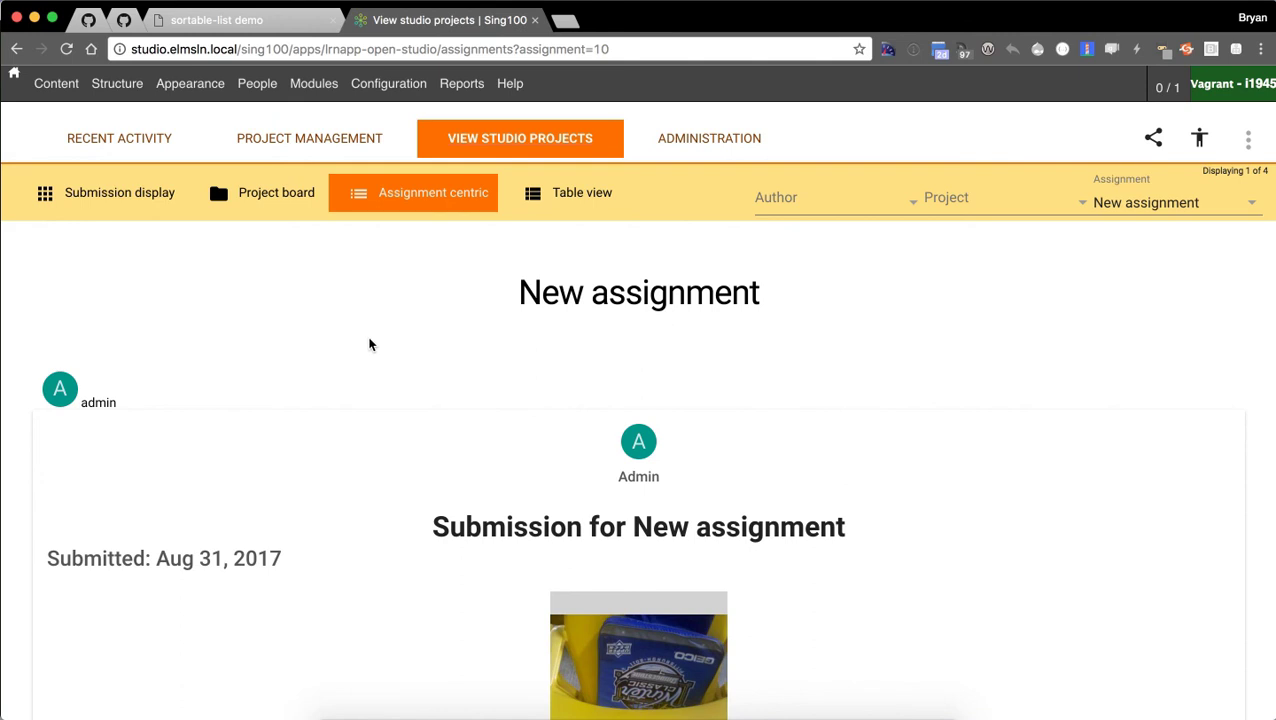
scroll(369, 345, up, 5)
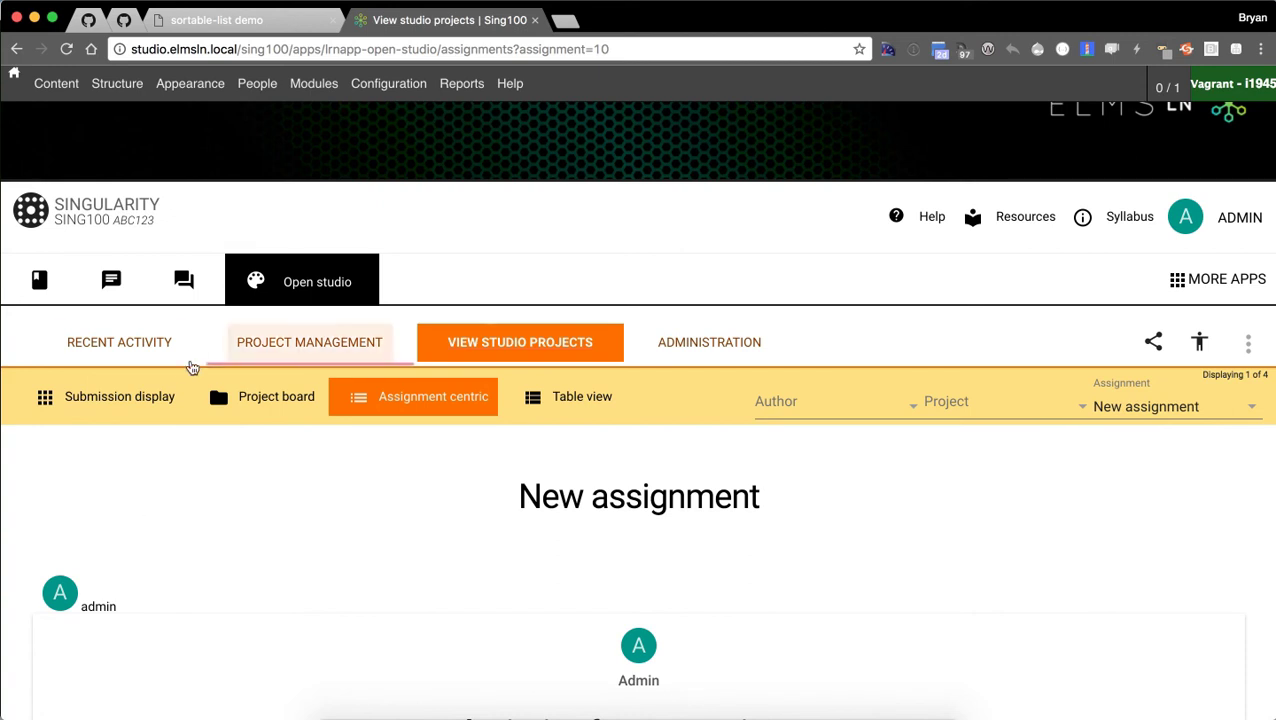
Open the Media assets app from MORE APPS and go to its ASSETS listing.
click(1180, 290)
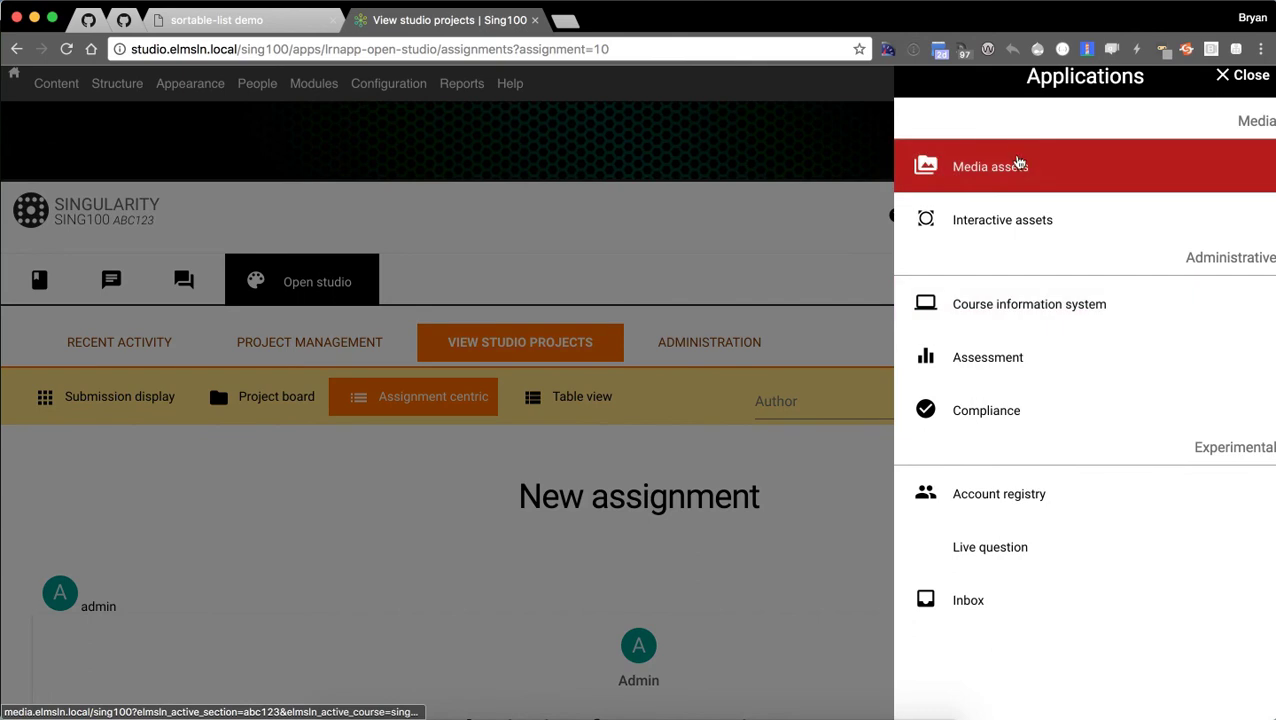
click(1020, 168)
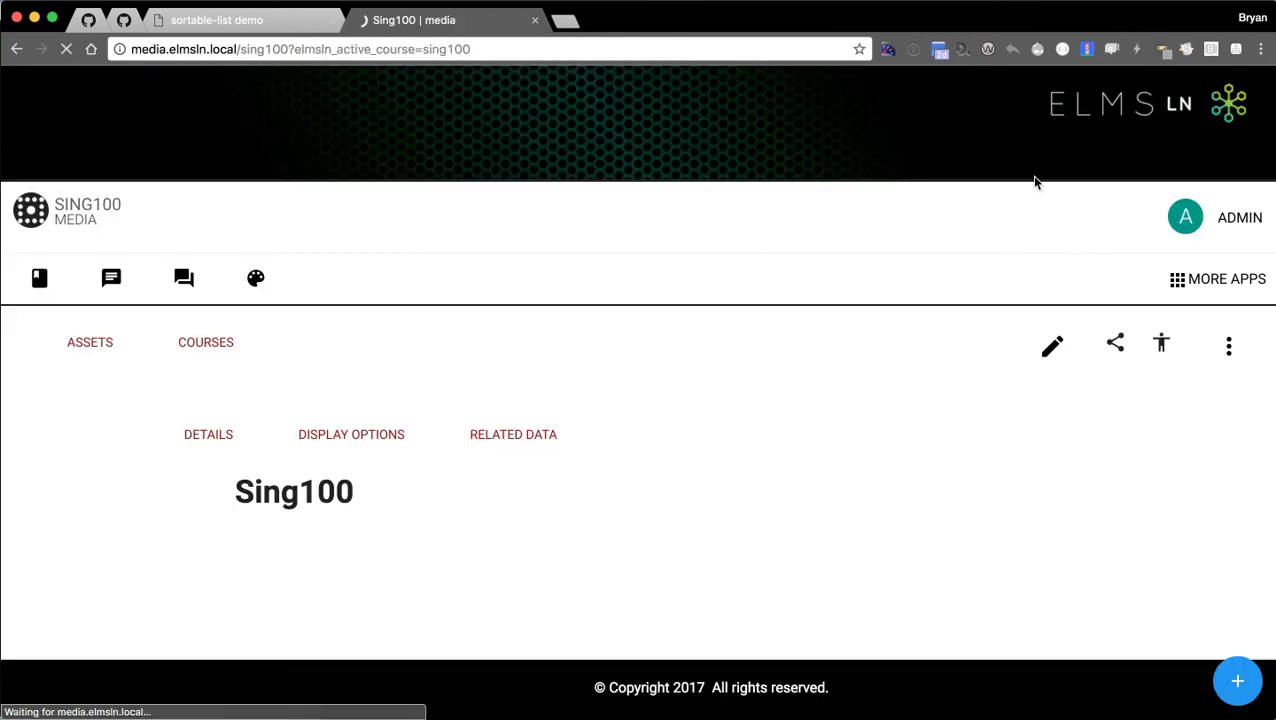
click(261, 362)
click(72, 355)
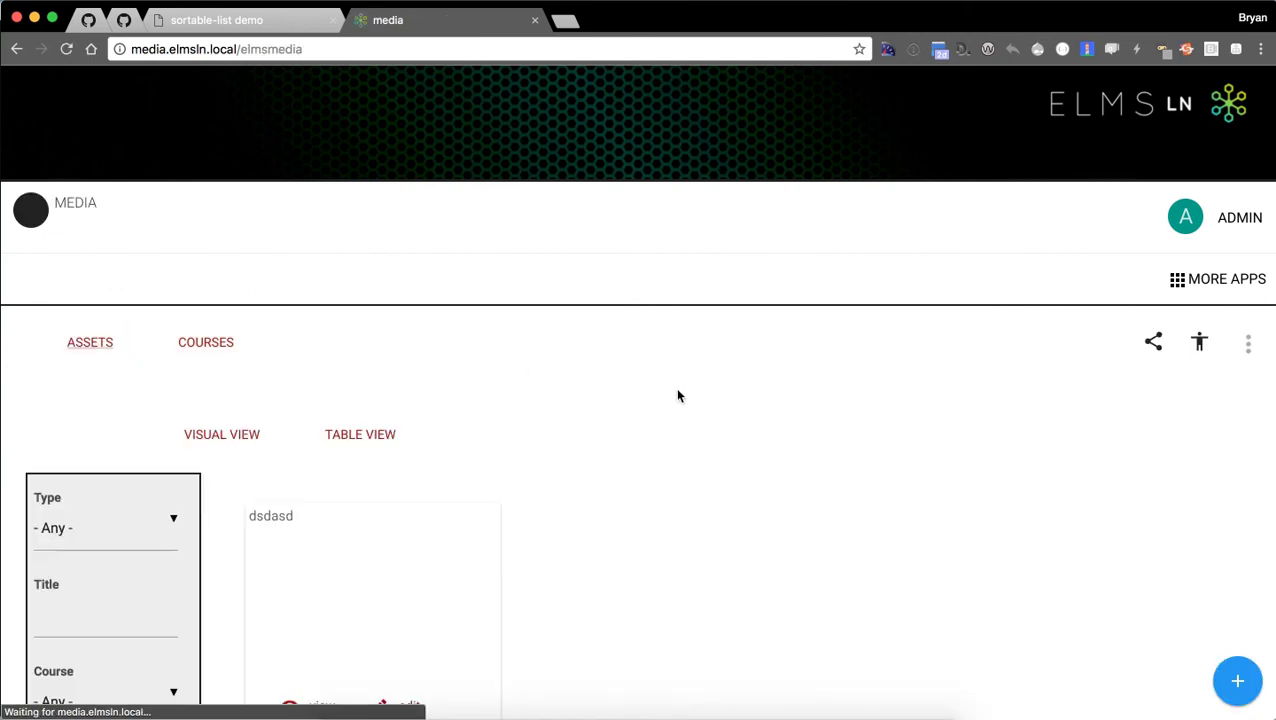
Open the add-media speed-dial list from the blue + button on the Assets page.
scroll(664, 401, down, 3)
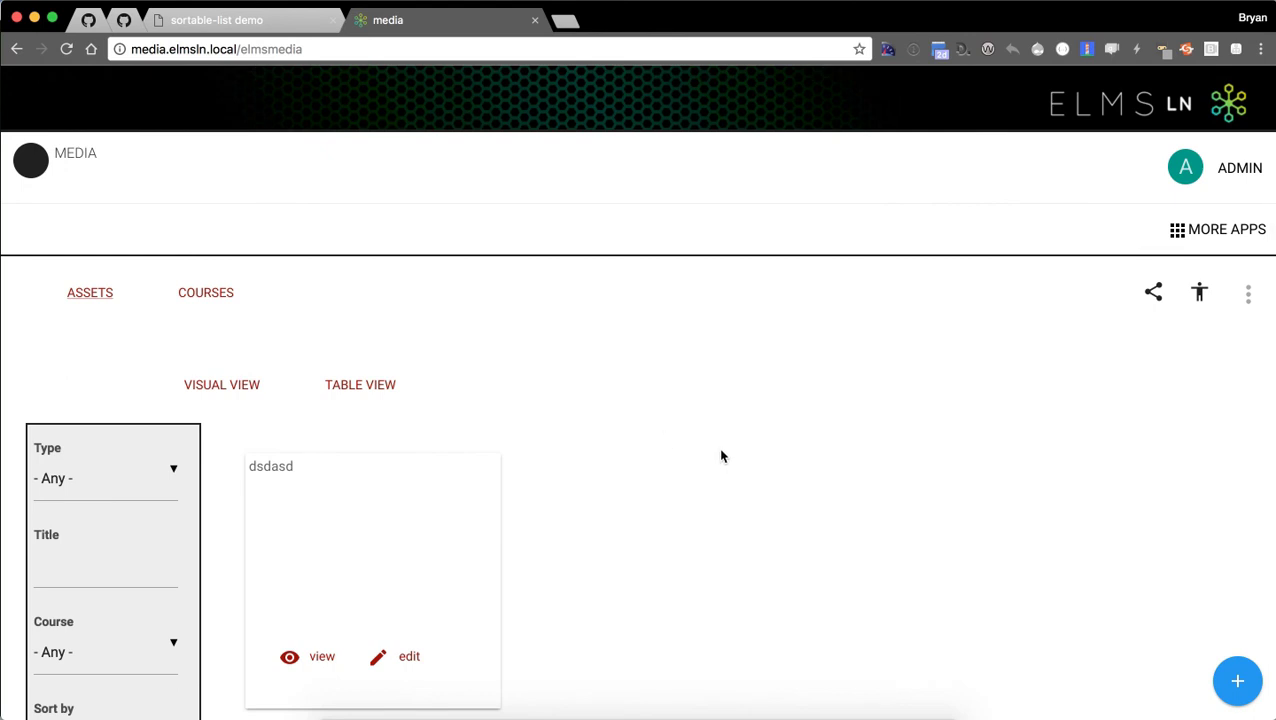
click(1232, 683)
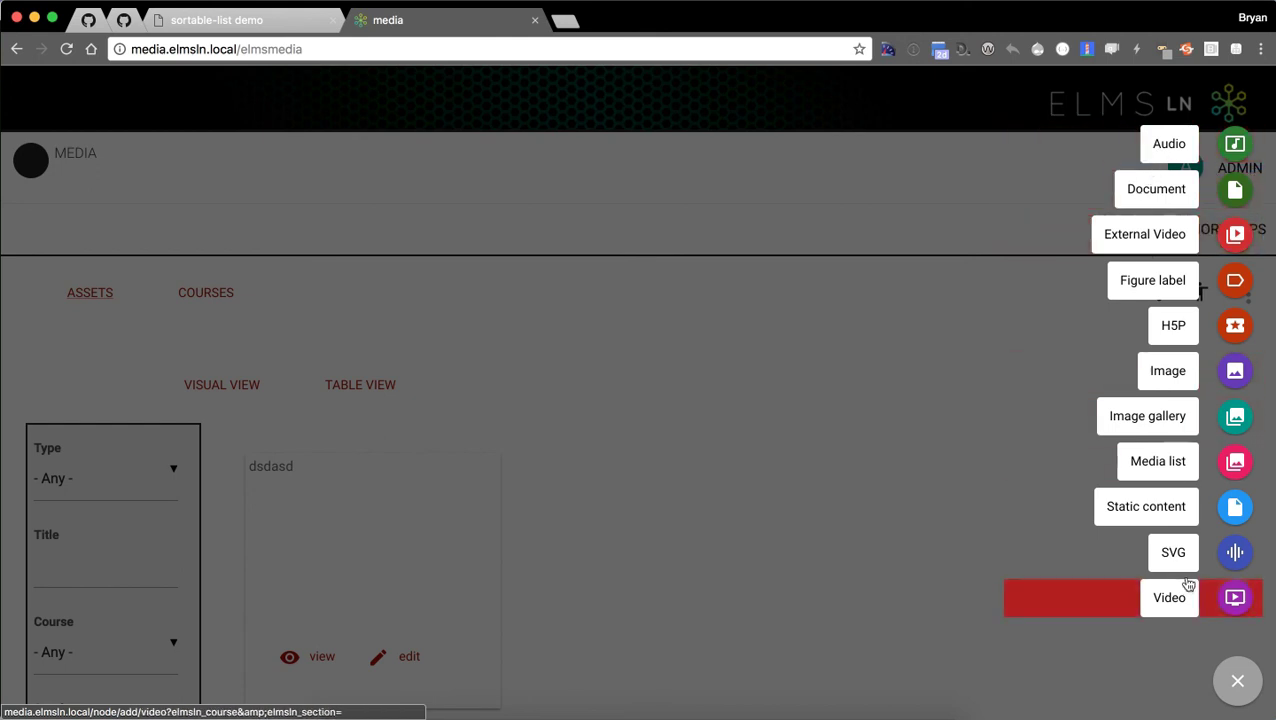
Choose H5P to open the Create Interactive content form for course Demo100.
click(1131, 338)
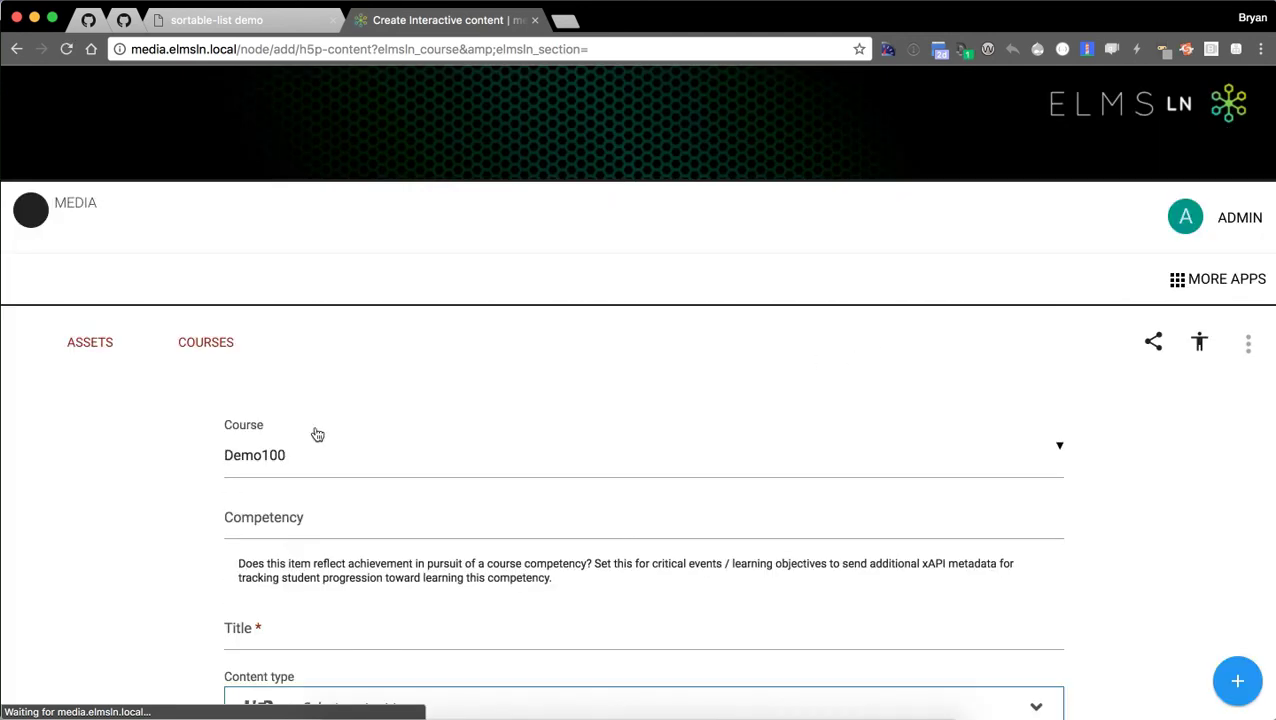
scroll(40, 405, down, 4)
Enter 'Interactive' as the new item's title.
click(236, 433)
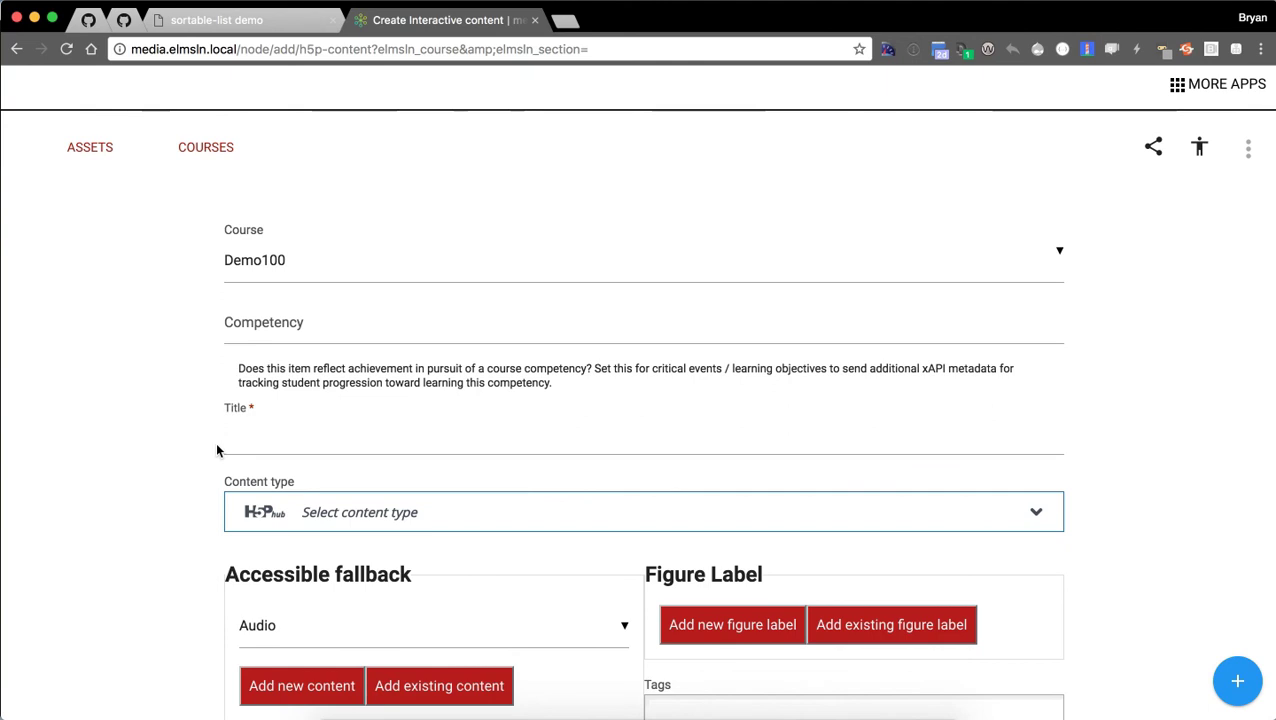
text(Interactive)
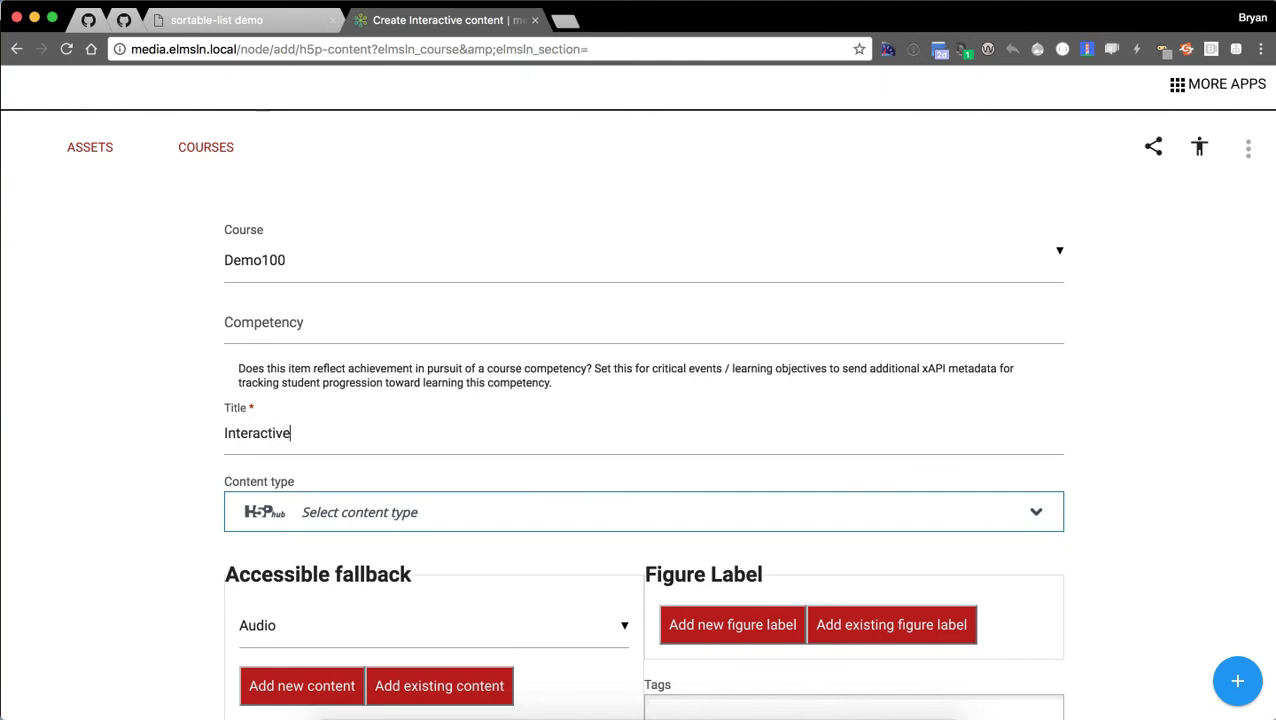
scroll(125, 290, down, 3)
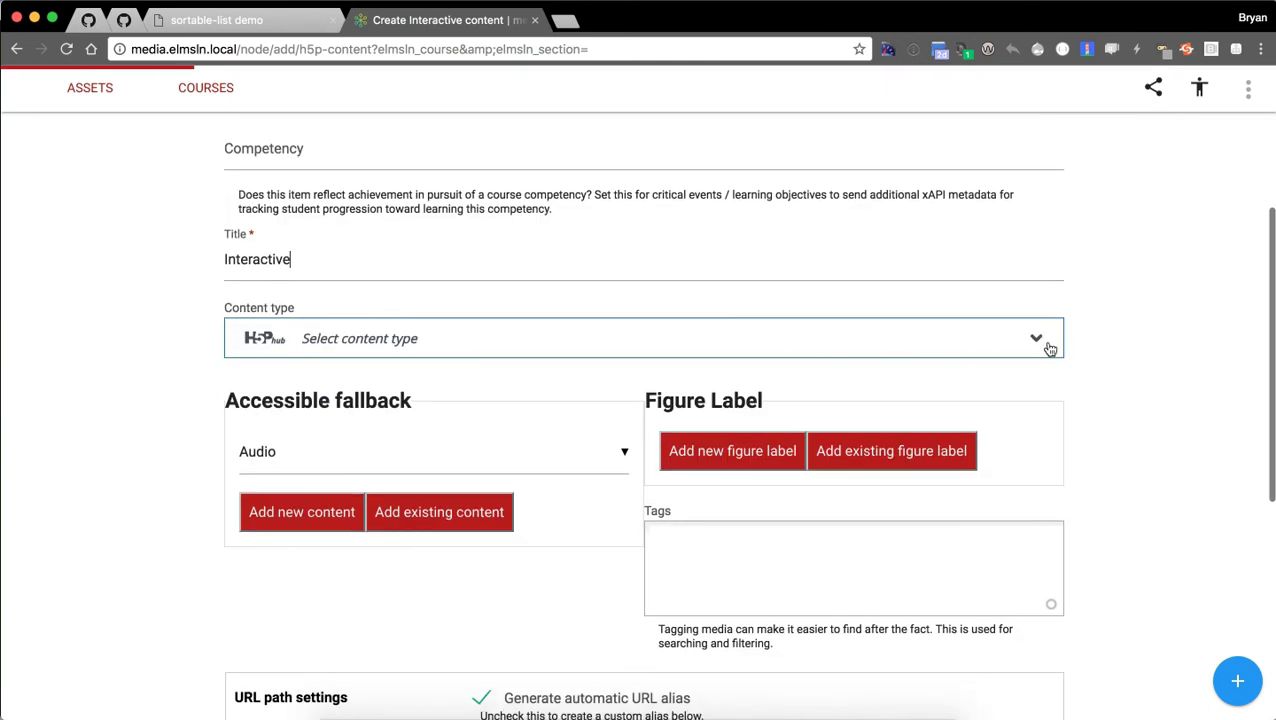
Open the H5P Content type list and browse down and back up to Interactive Video.
click(1049, 348)
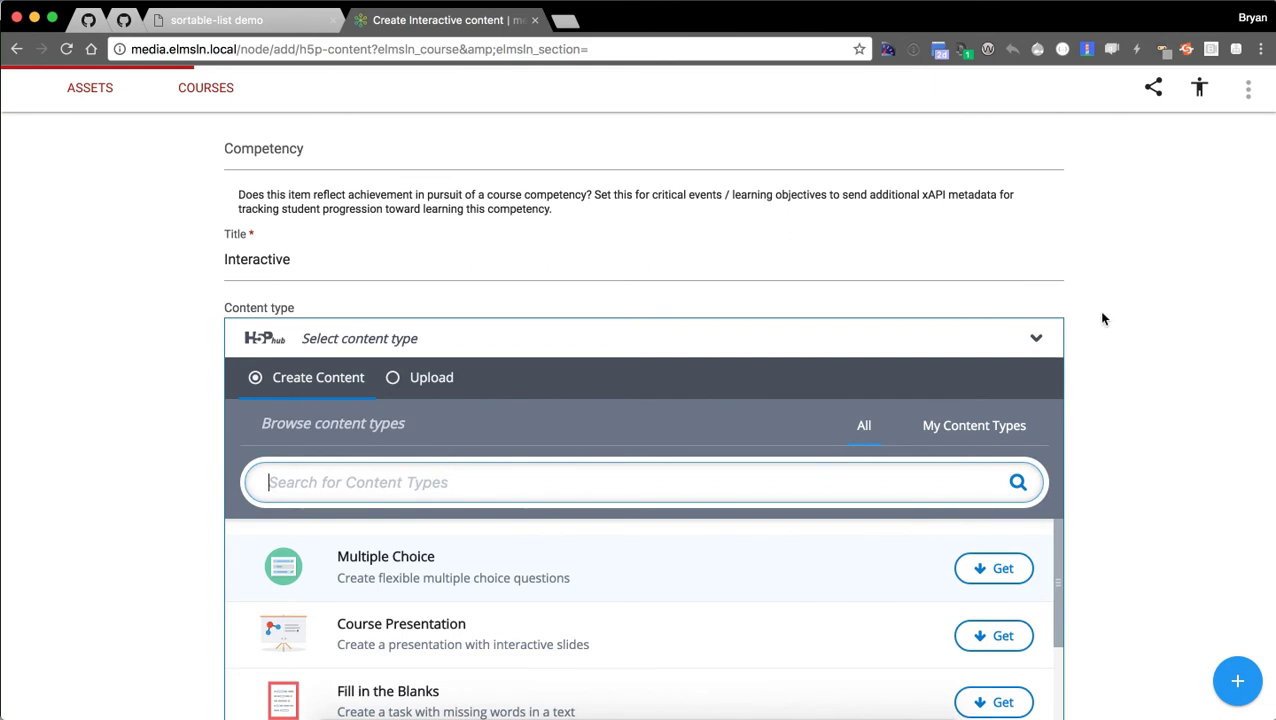
scroll(1103, 318, down, 2)
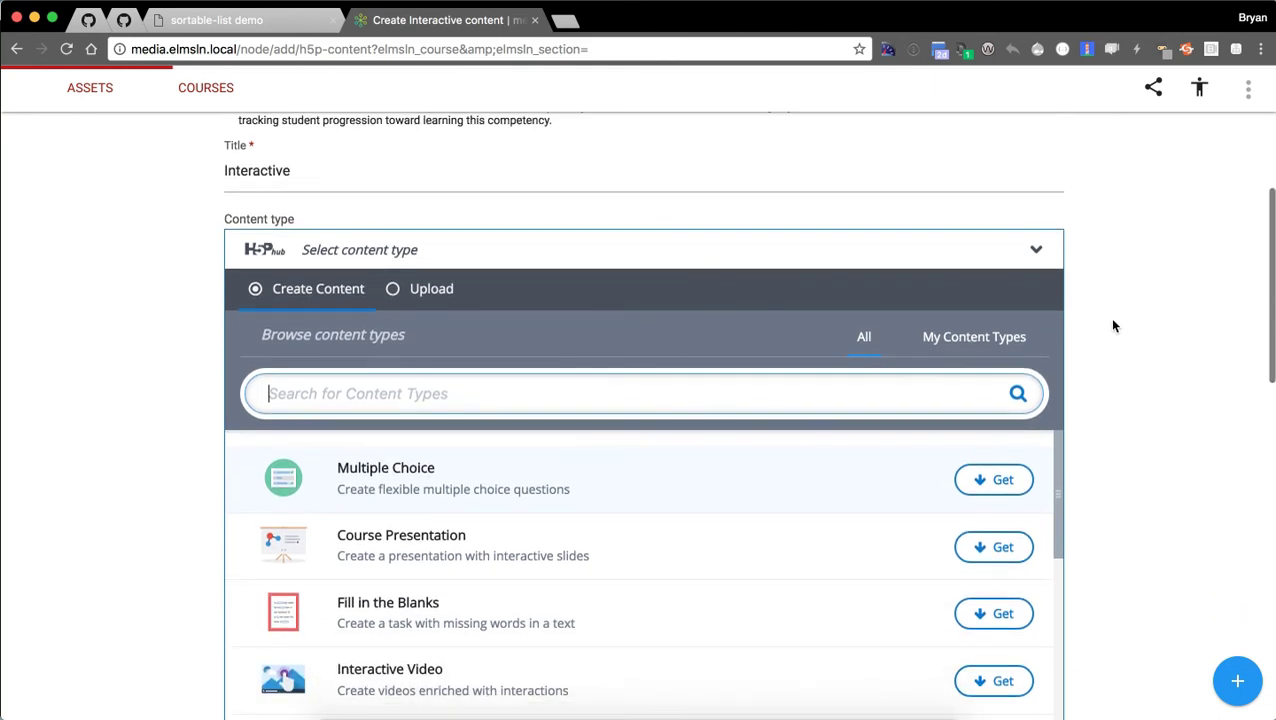
scroll(1109, 317, down, 2)
scroll(843, 433, down, 2)
scroll(843, 433, down, 5)
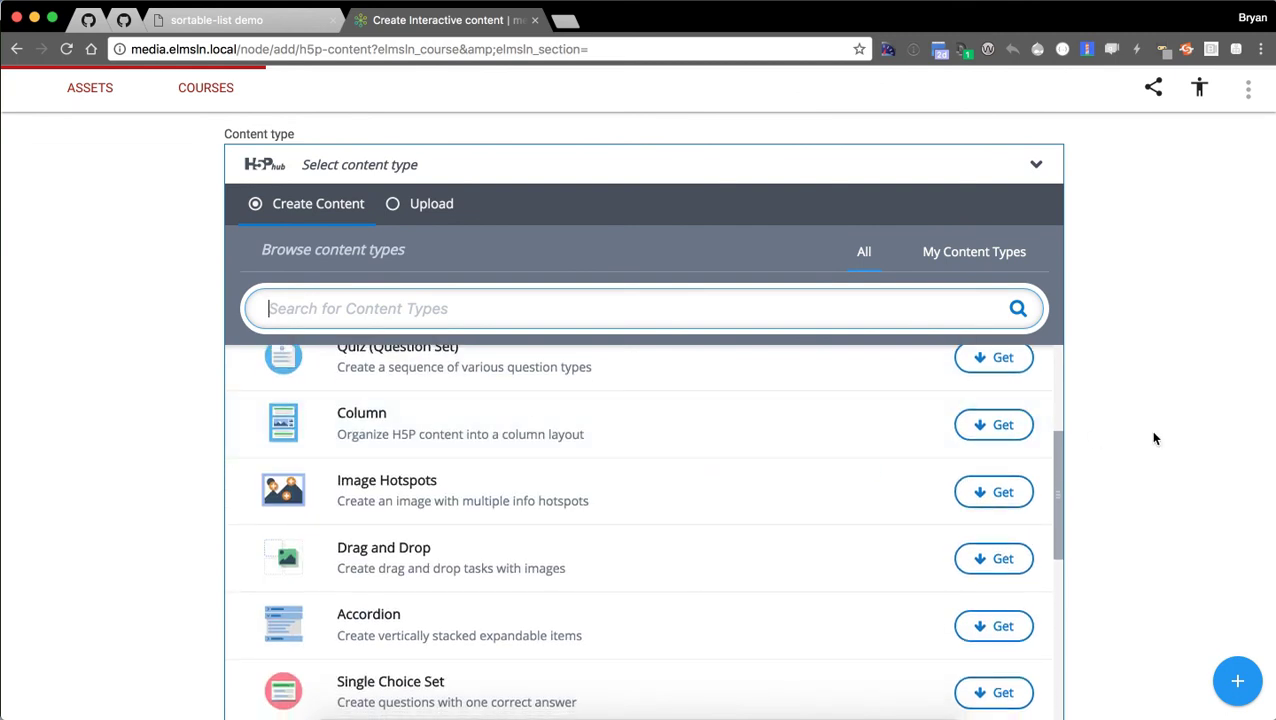
scroll(1122, 432, down, 2)
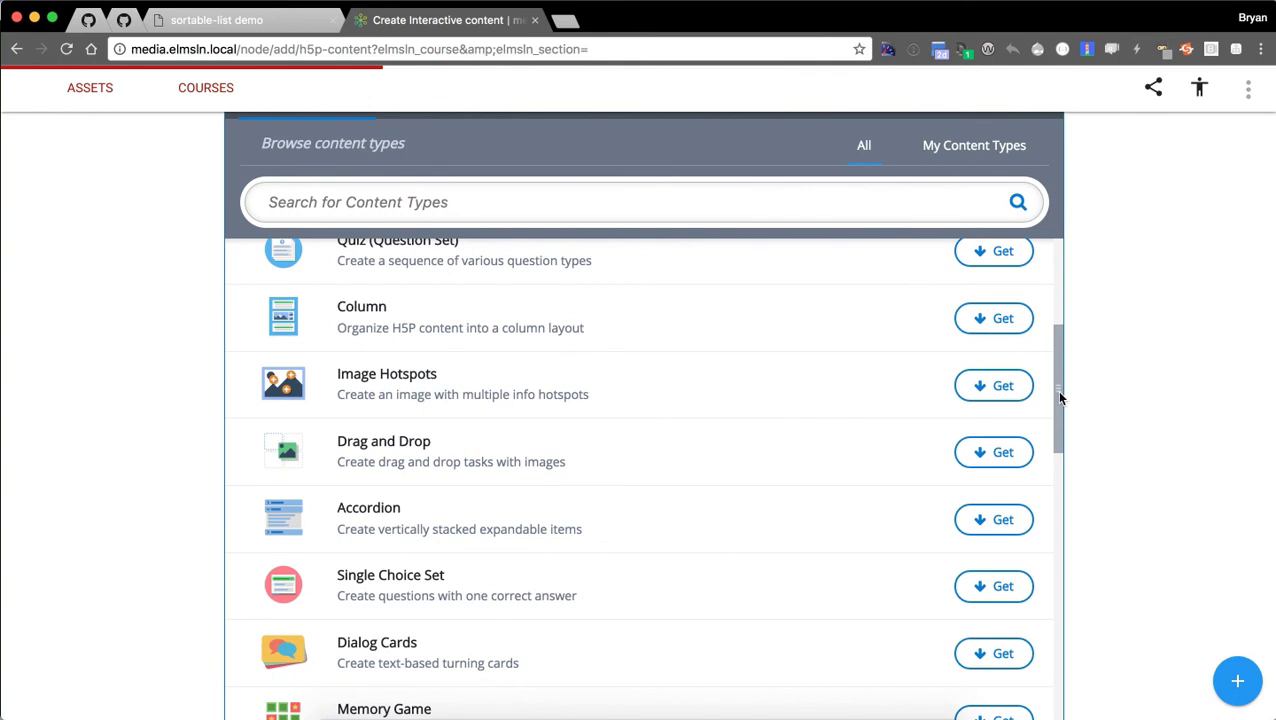
scroll(712, 405, down, 2)
scroll(704, 418, down, 5)
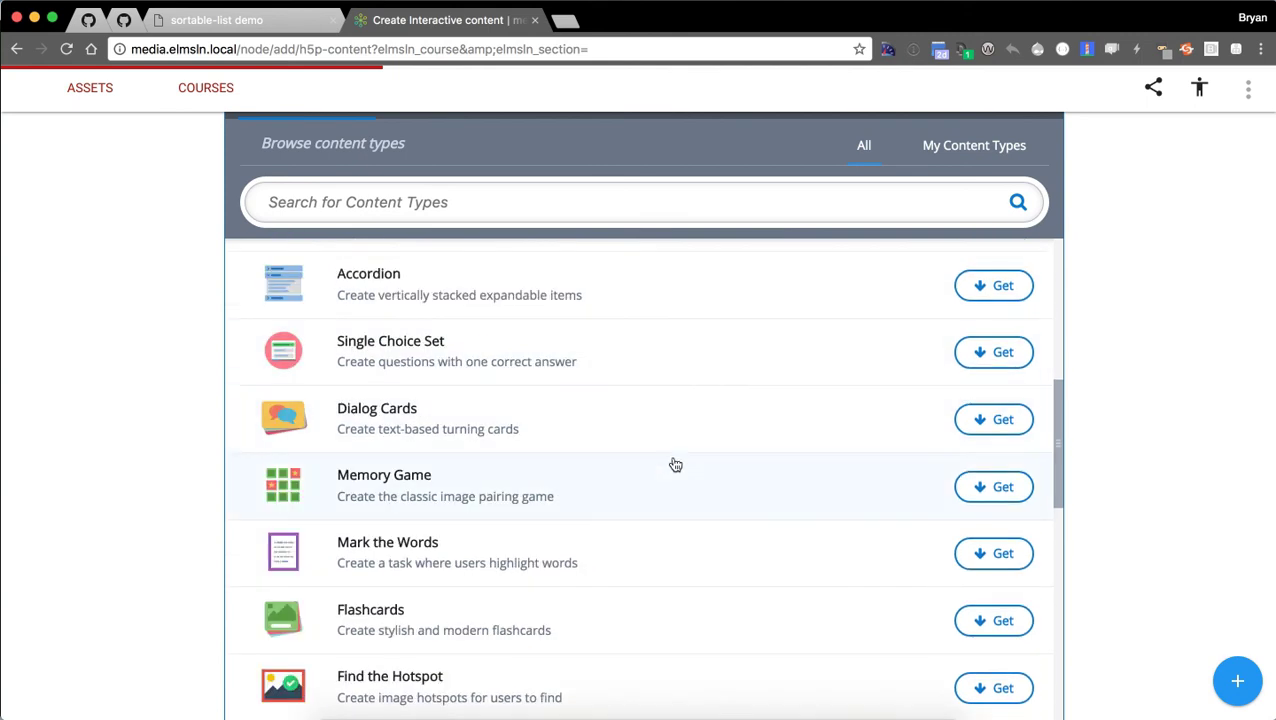
scroll(700, 432, down, 3)
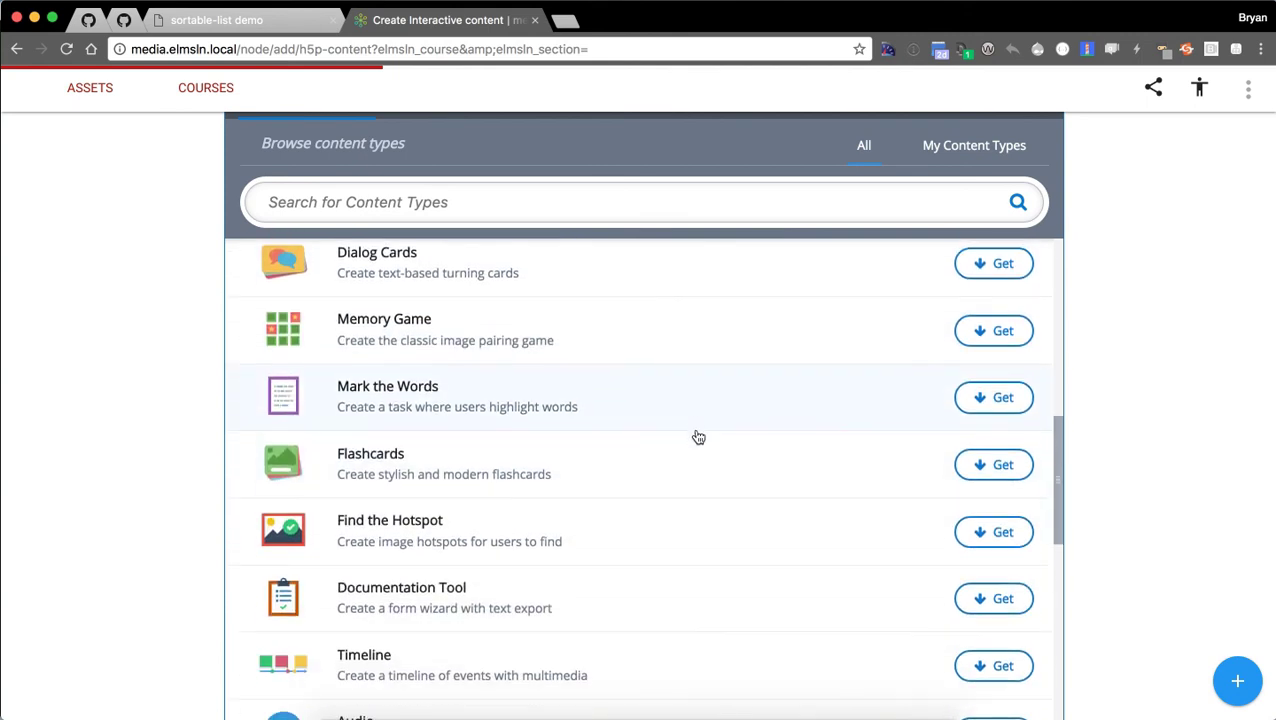
scroll(670, 542, down, 4)
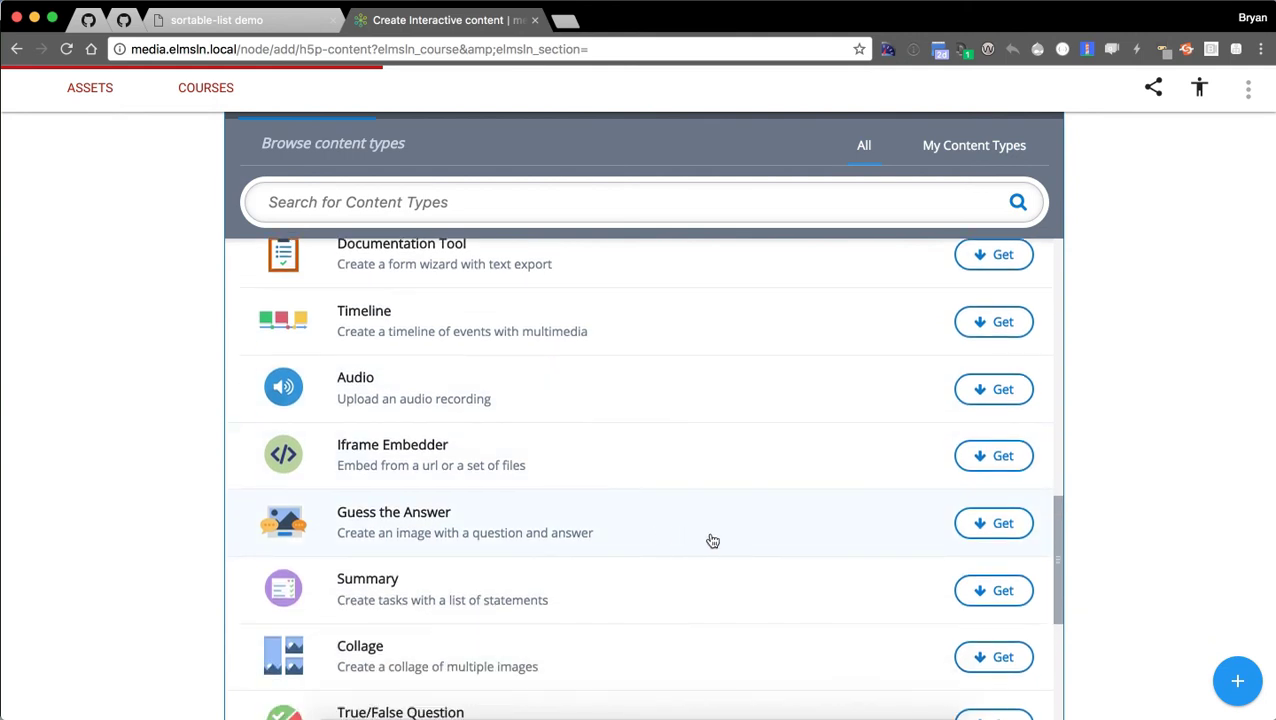
scroll(678, 530, down, 1)
scroll(670, 524, down, 4)
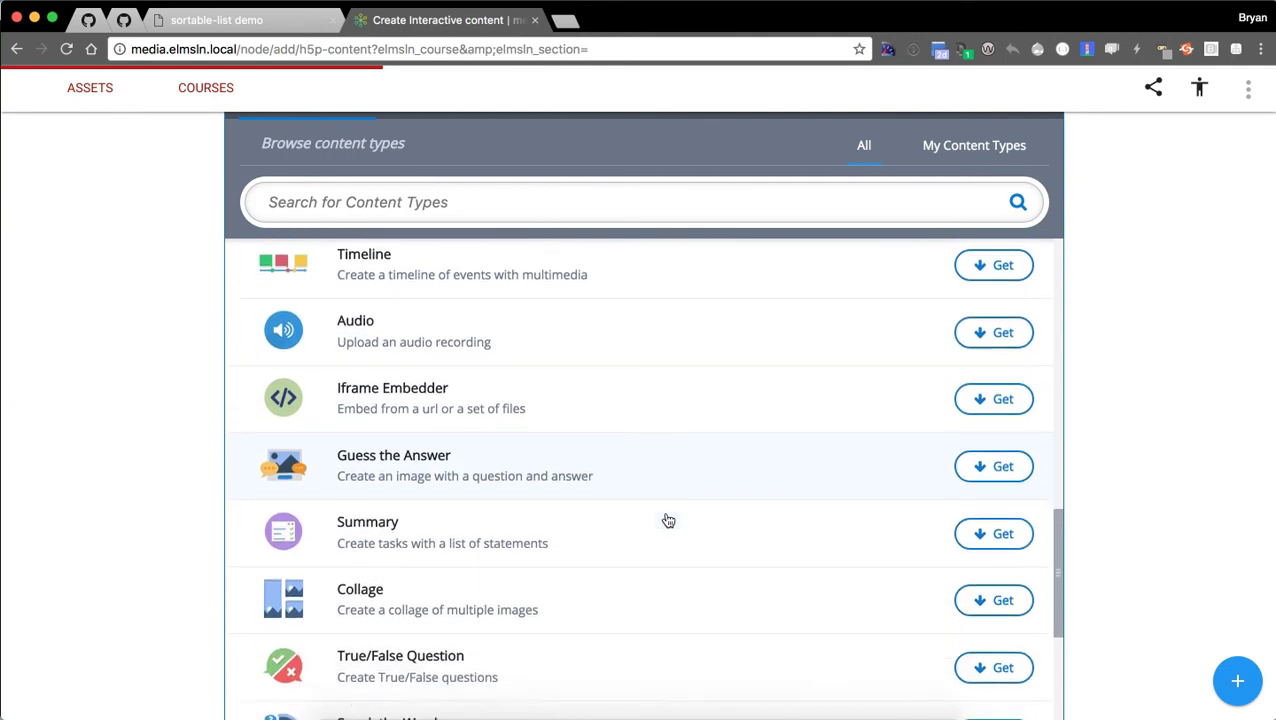
scroll(662, 524, down, 5)
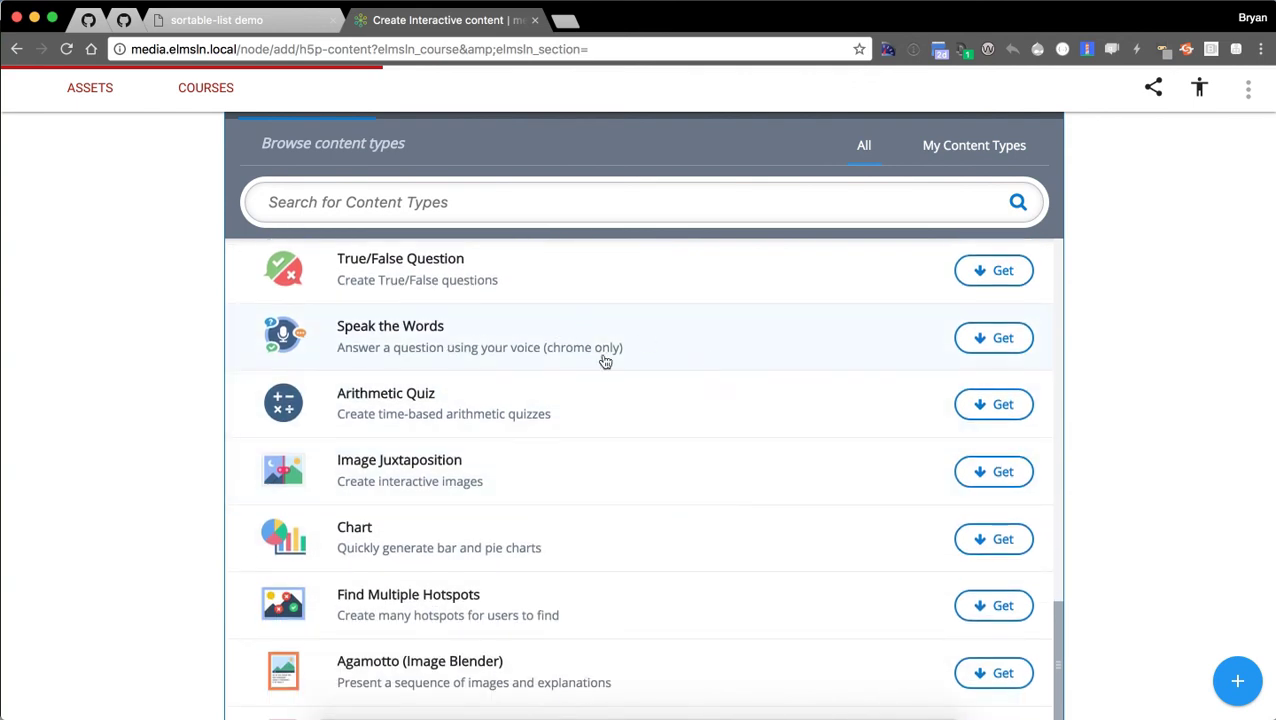
scroll(684, 367, down, 4)
scroll(680, 404, down, 5)
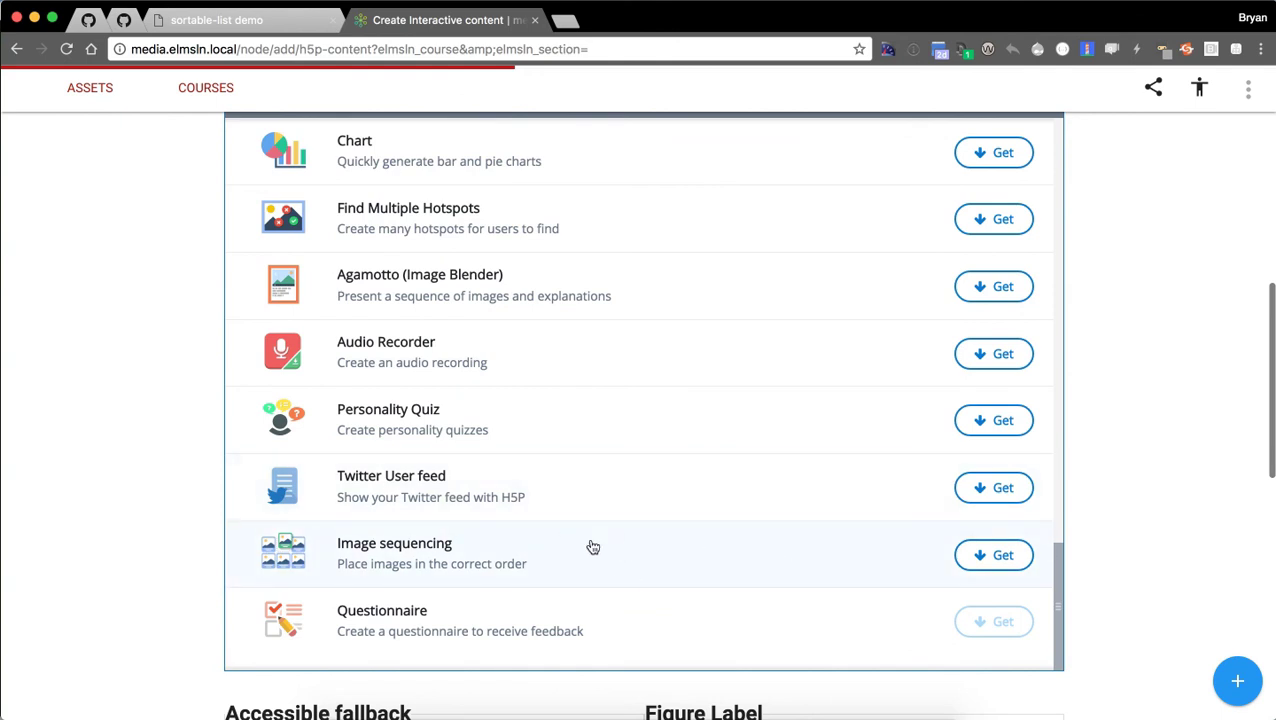
scroll(592, 568, up, 5)
scroll(567, 530, up, 2)
scroll(540, 552, up, 3)
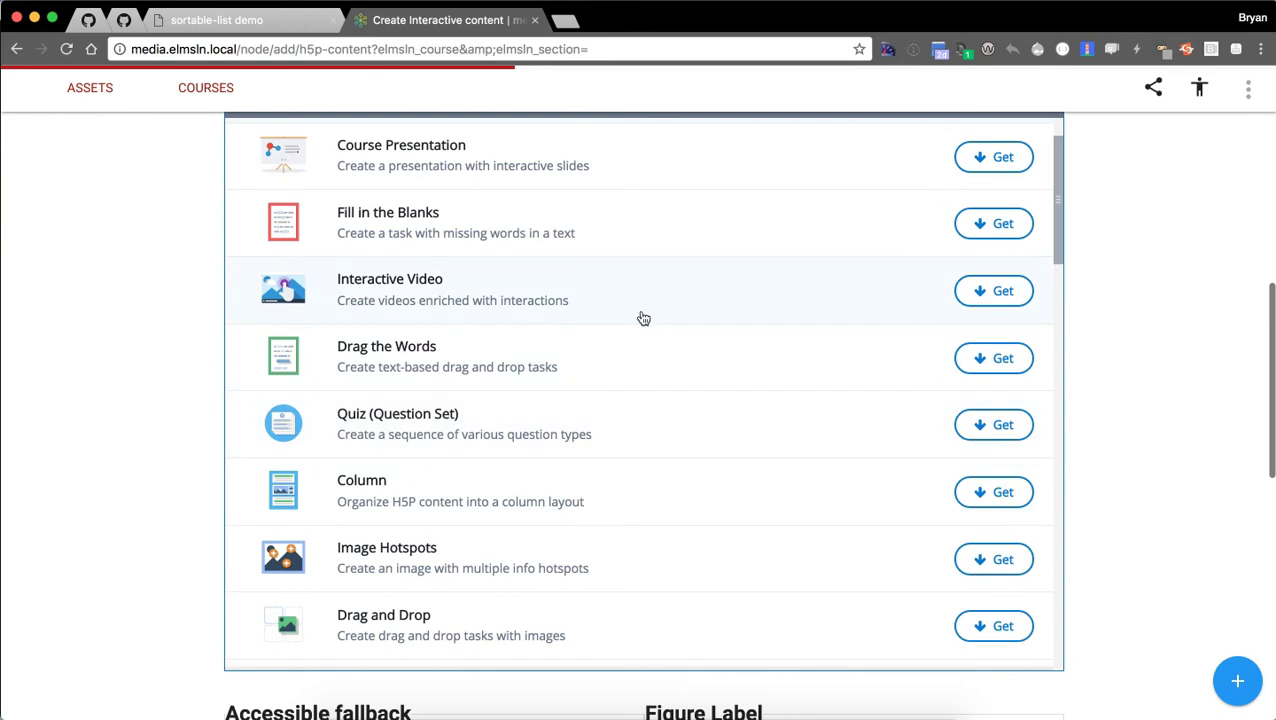
scroll(650, 430, up, 2)
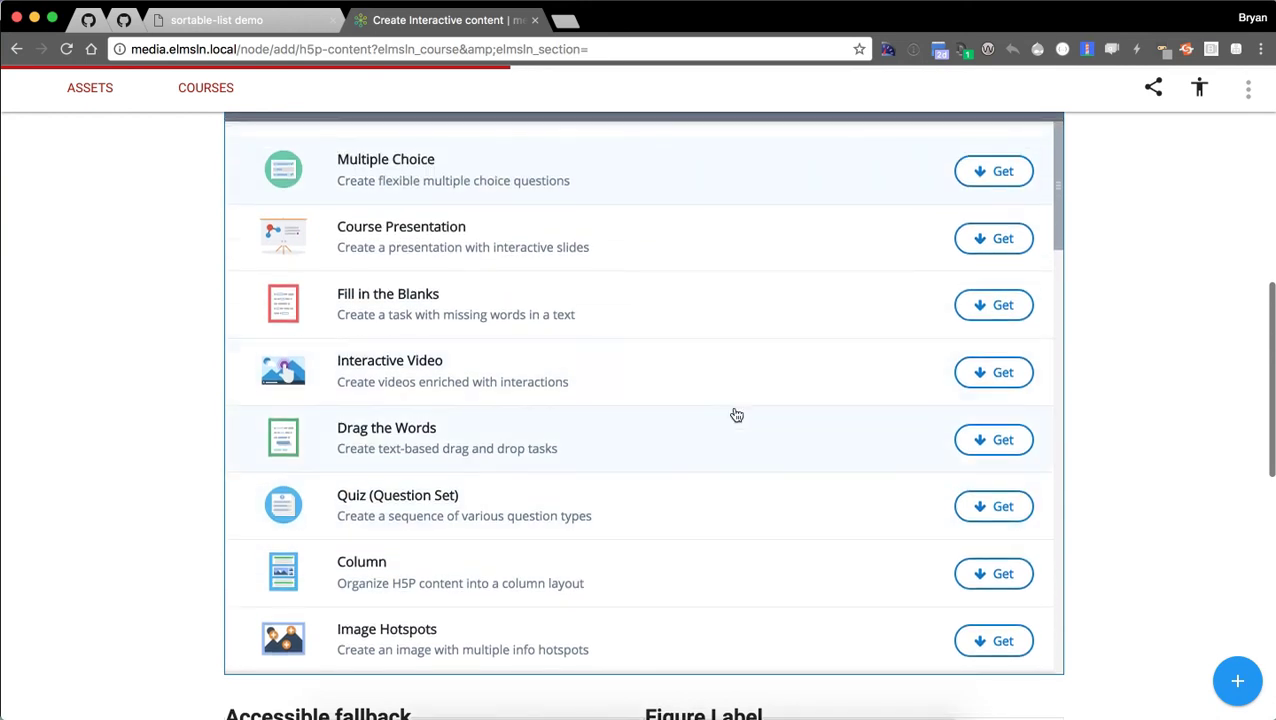
scroll(692, 430, up, 2)
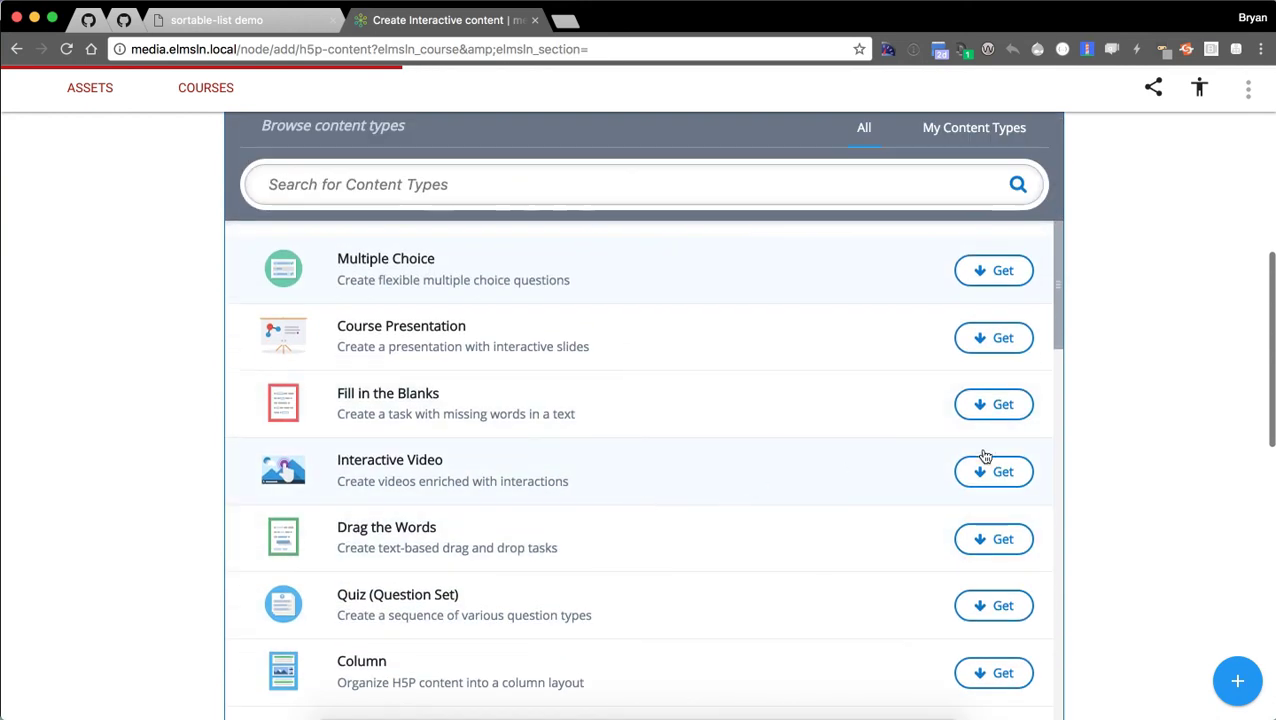
Install the Interactive Video content type from its details and start using it.
click(985, 458)
scroll(743, 413, down, 1)
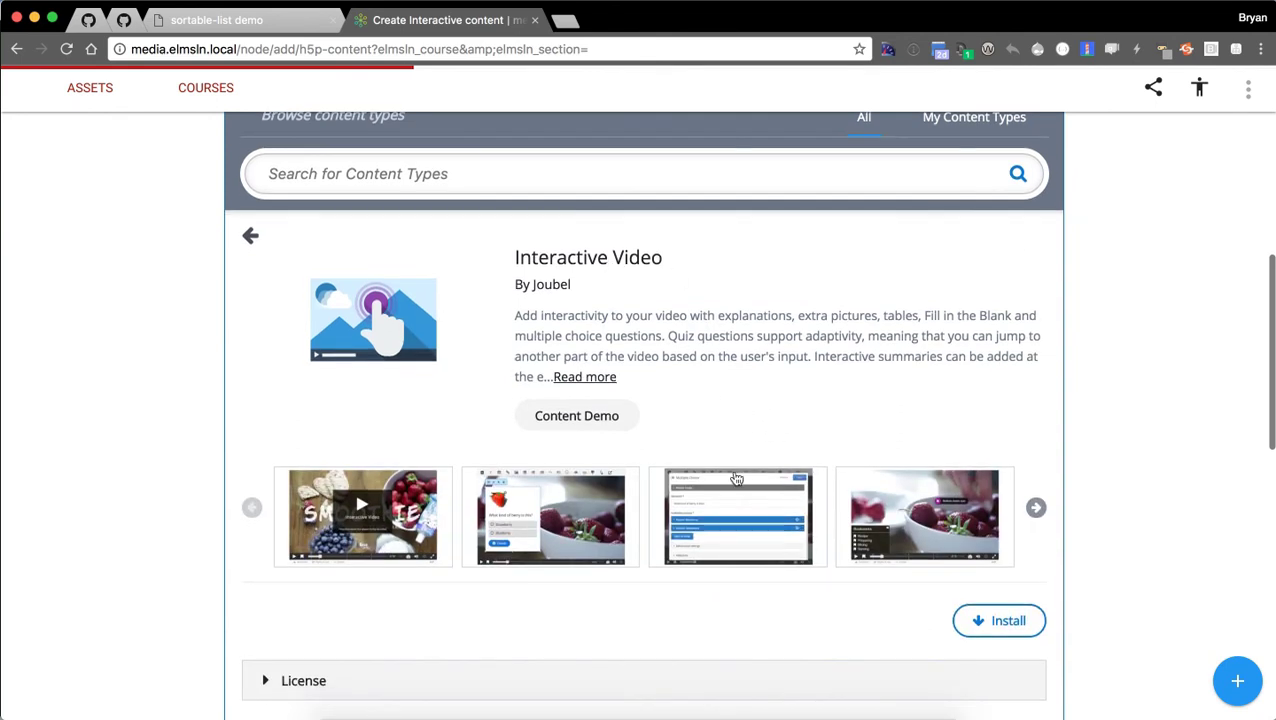
click(1001, 620)
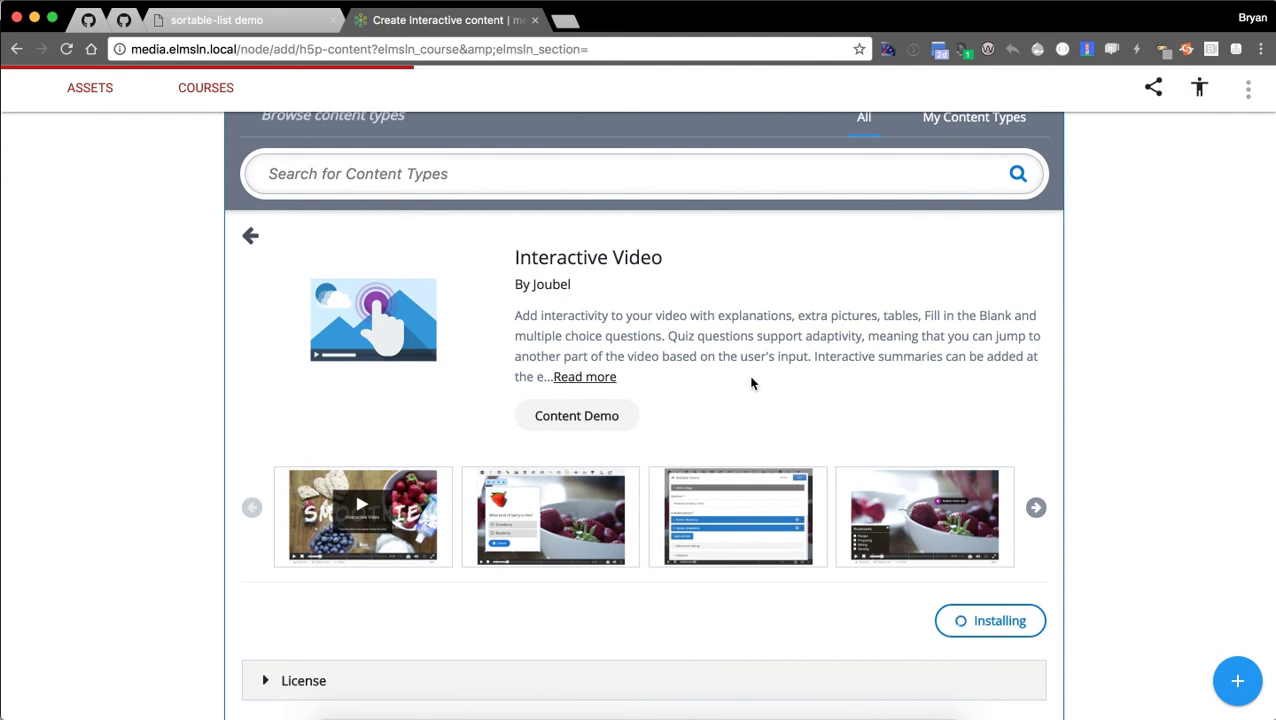
click(995, 676)
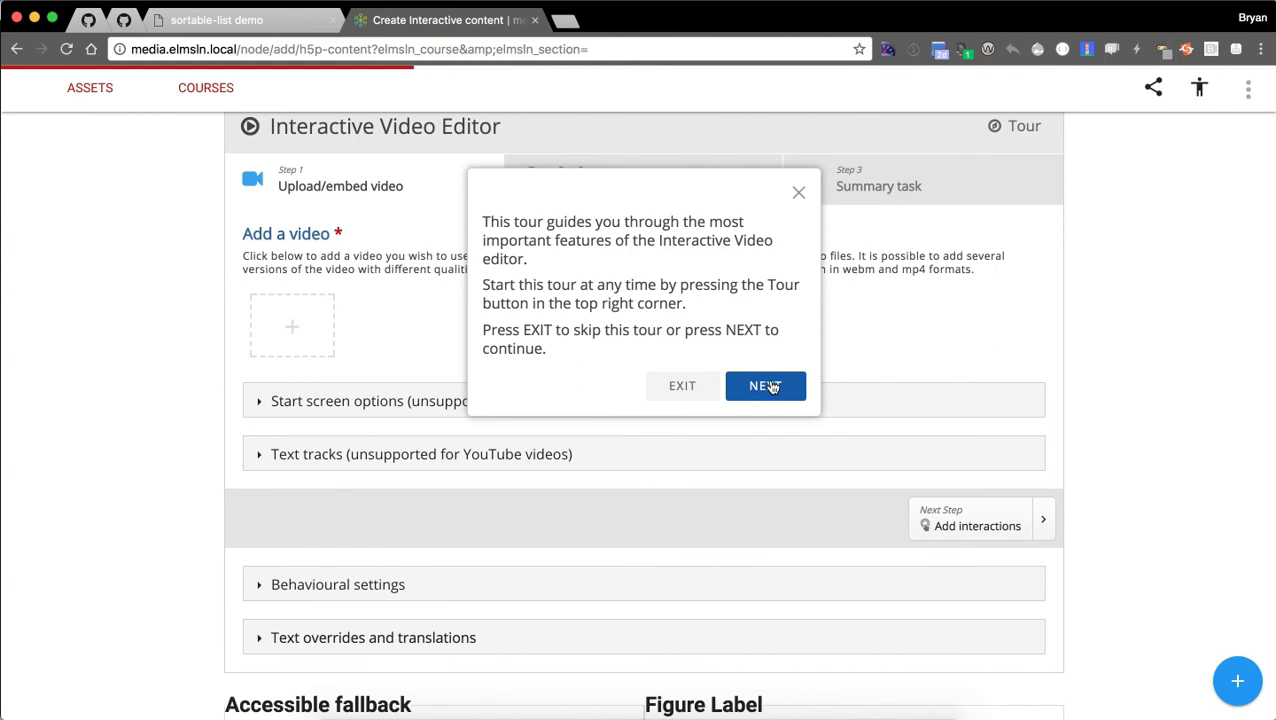
Finish the editor's introductory tour with NEXT, NEXT and DONE.
click(778, 393)
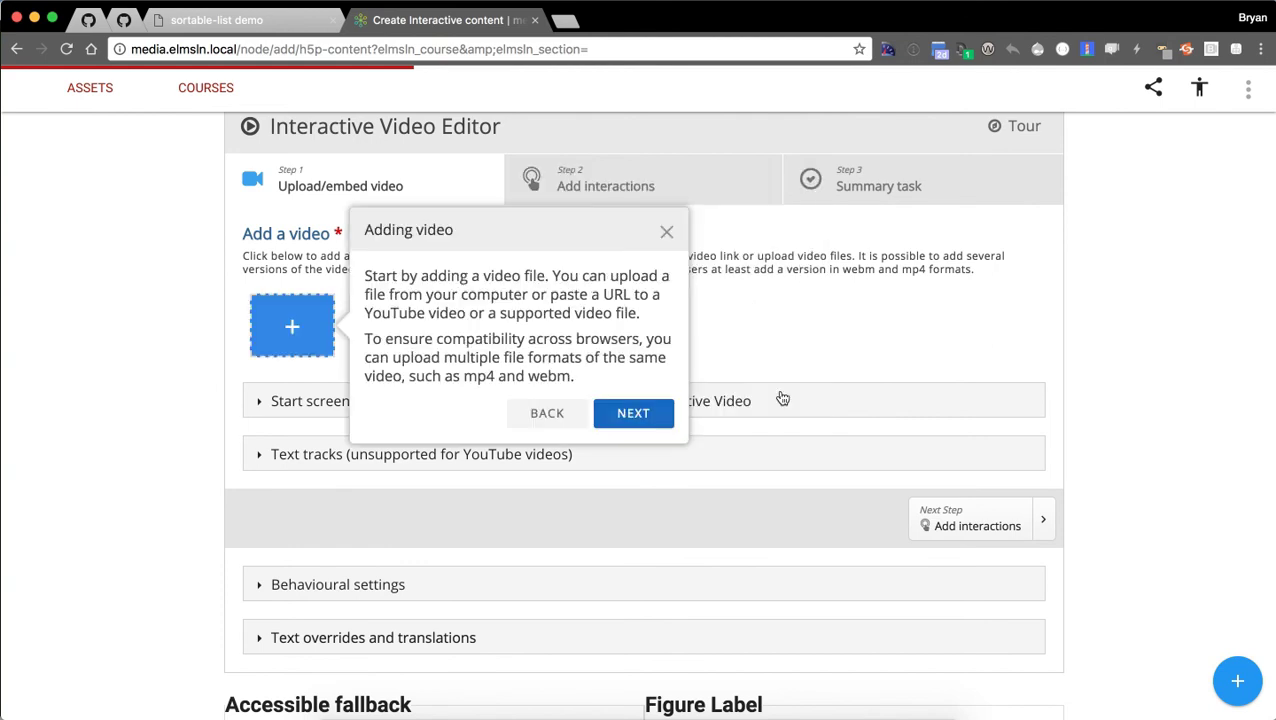
click(648, 420)
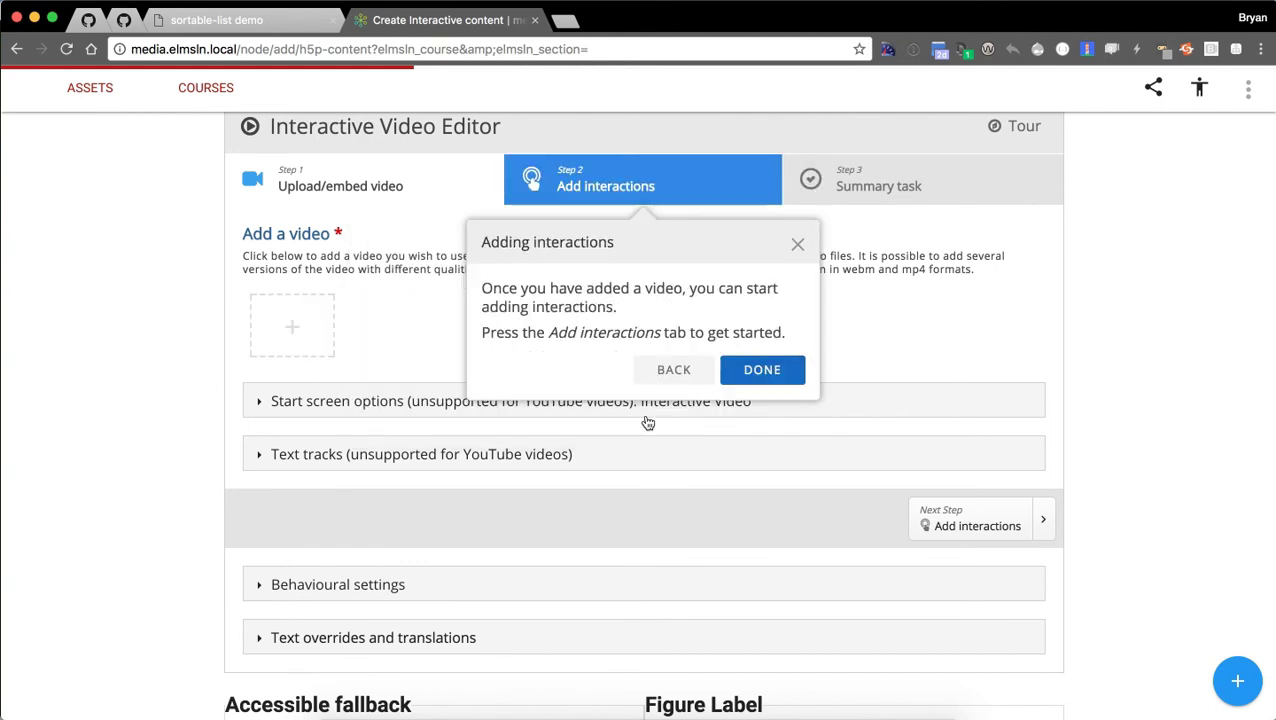
click(785, 375)
scroll(209, 346, up, 2)
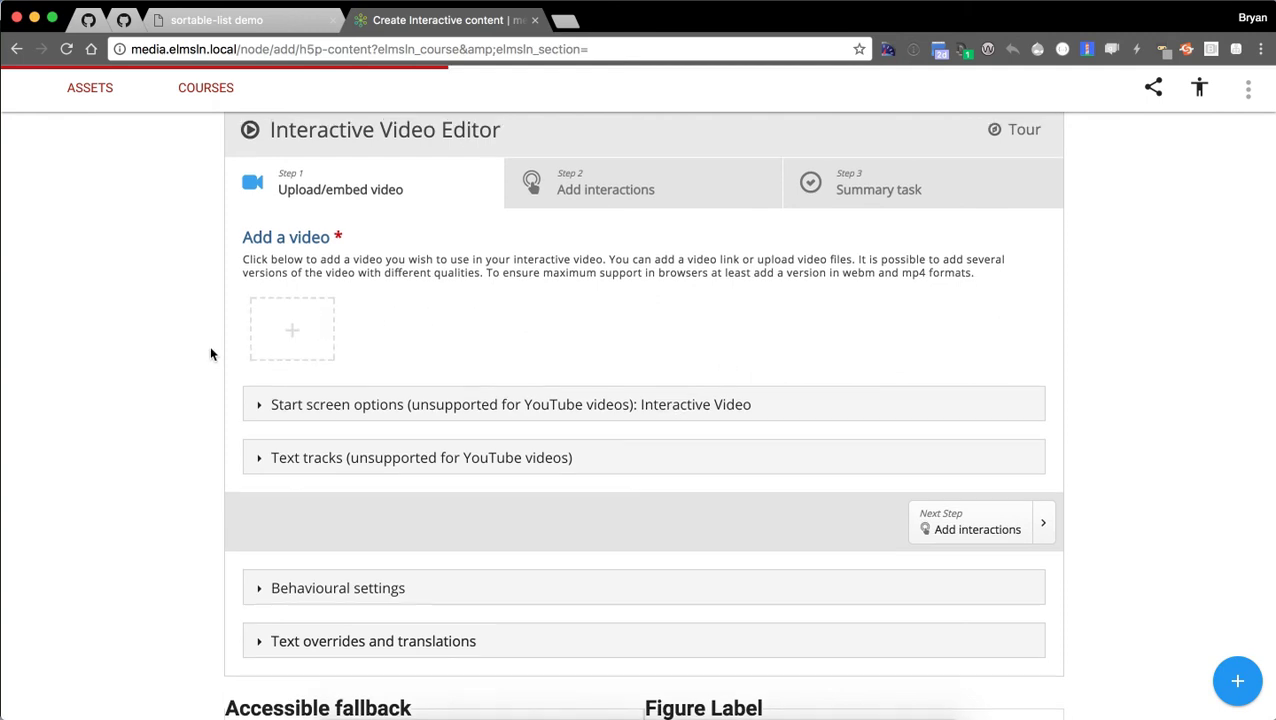
Insert the pasted YouTube URL as the interactive video's source.
click(296, 406)
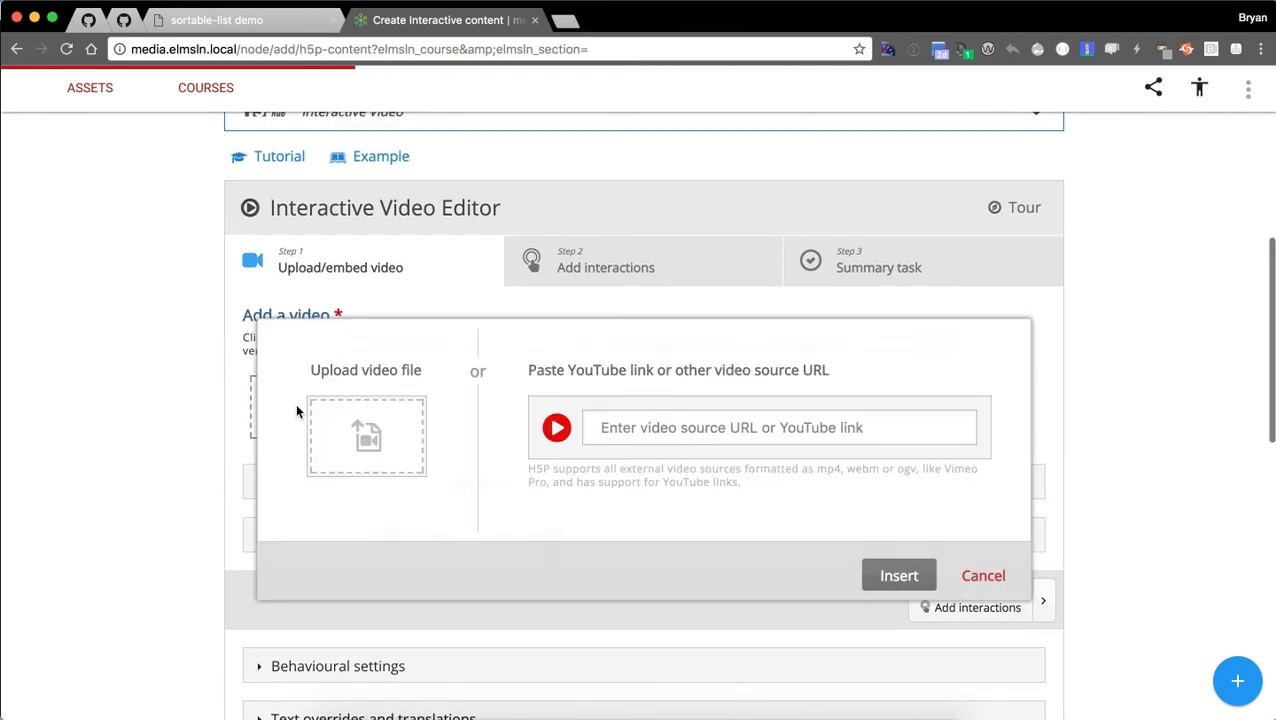
click(705, 422)
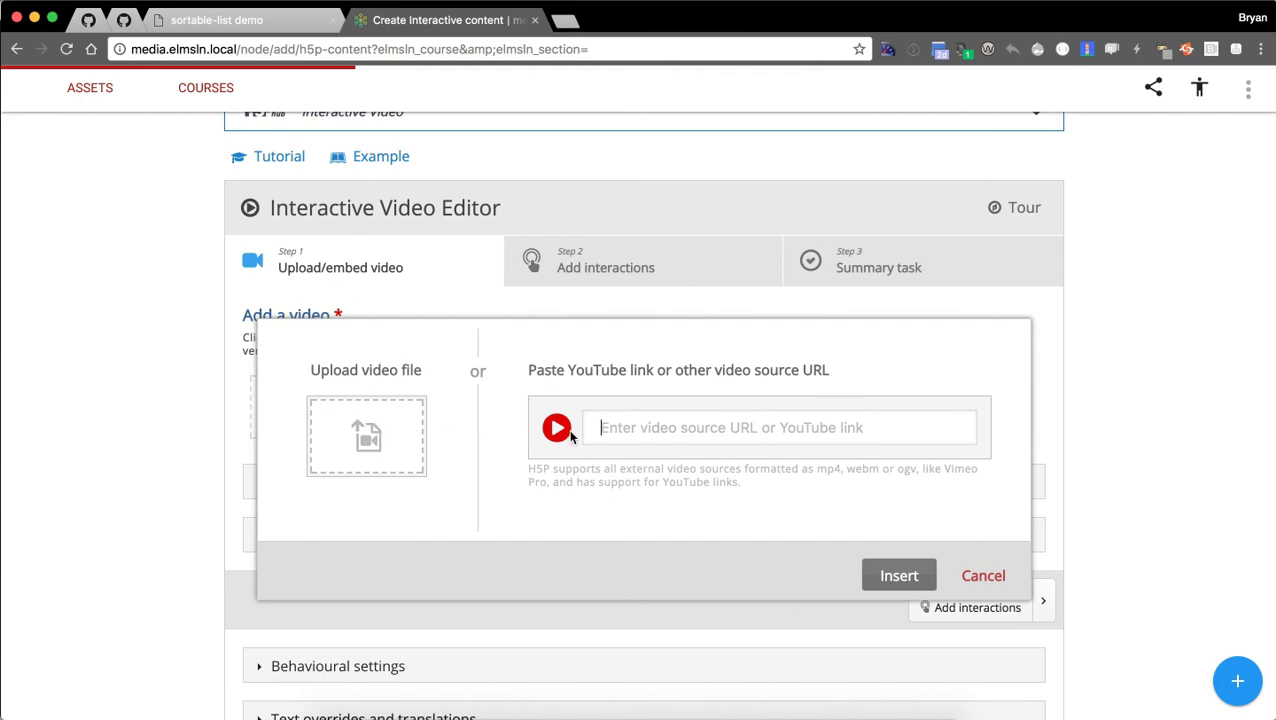
text(https://www.youtube.com/watch?v=O7dUEE9KF4)
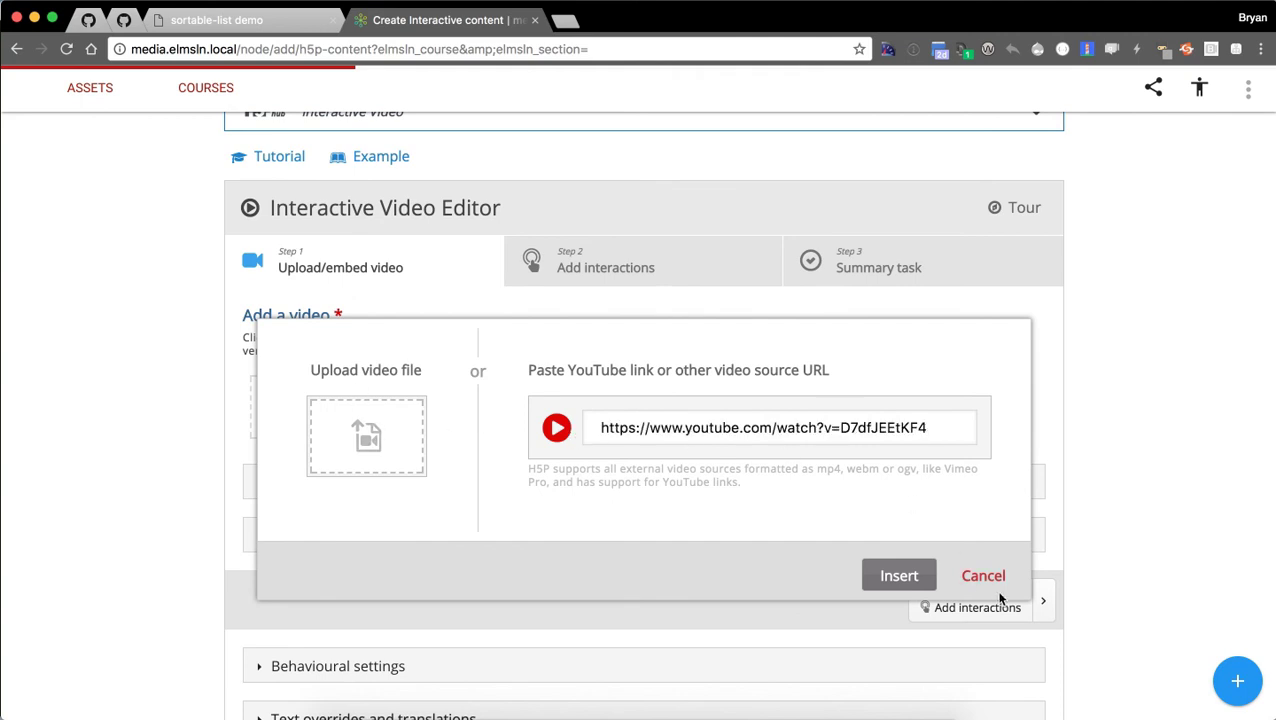
click(906, 578)
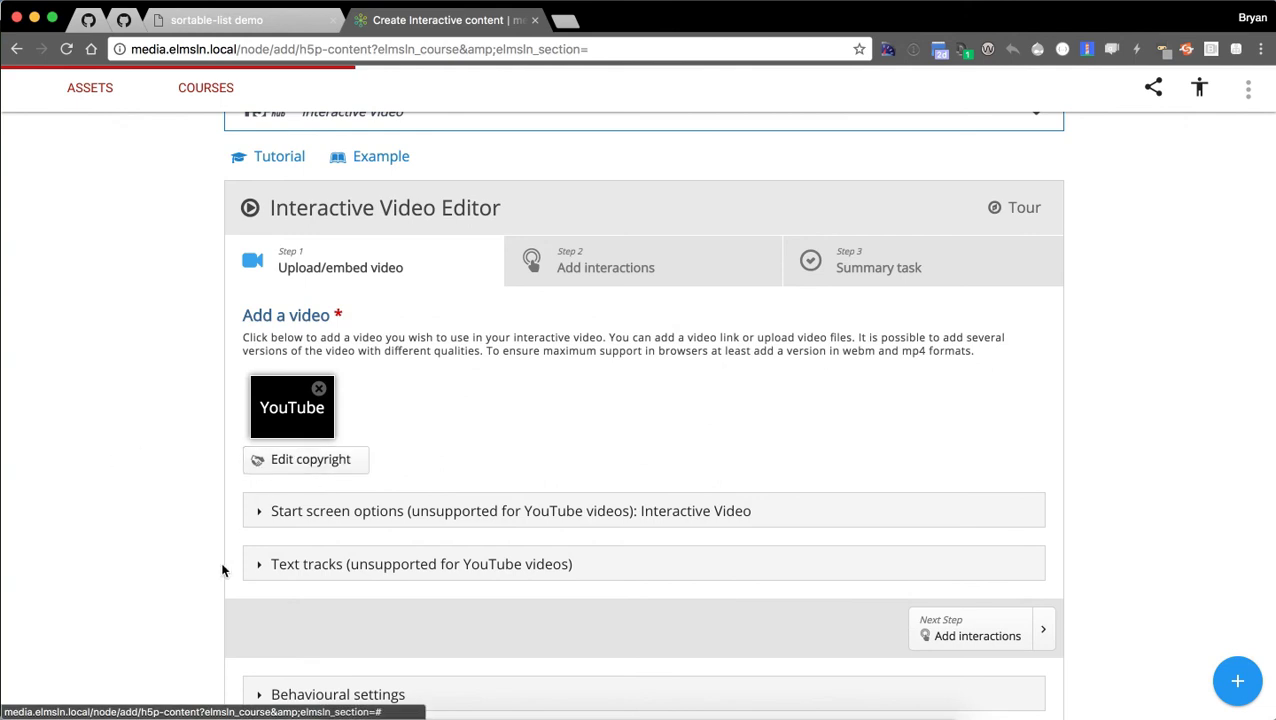
scroll(208, 450, down, 3)
scroll(228, 390, up, 1)
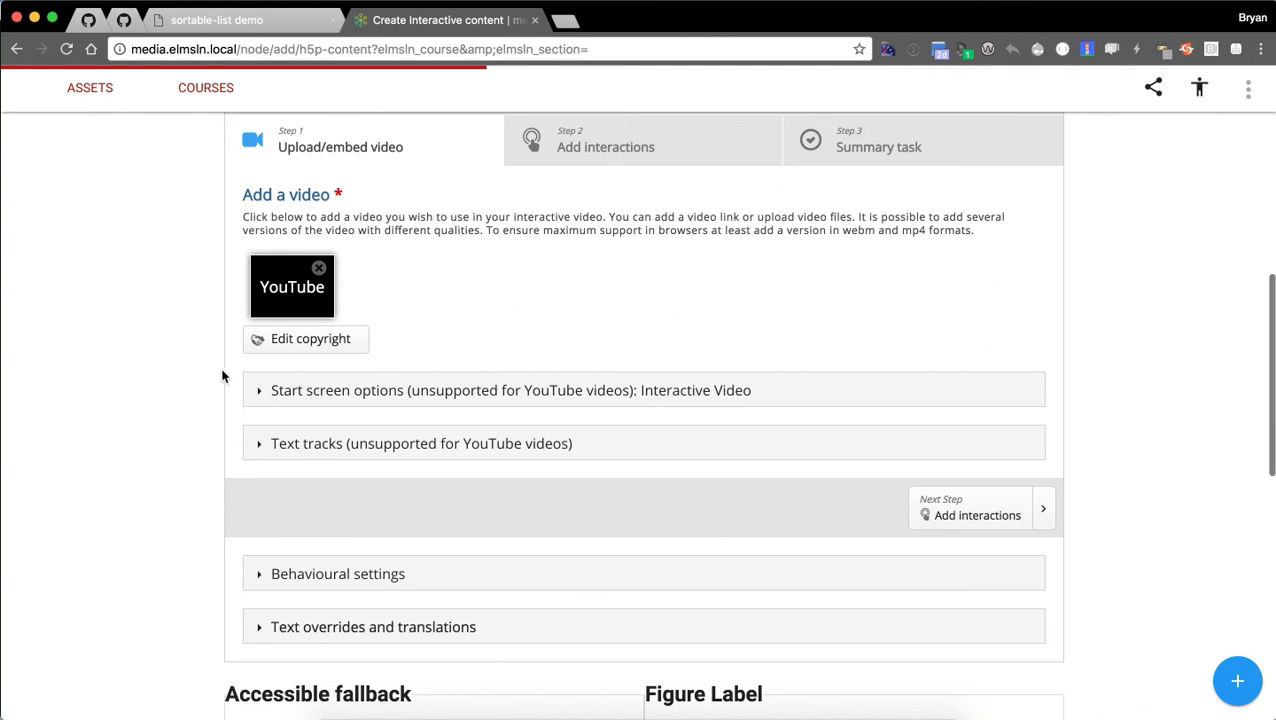
scroll(222, 373, down, 1)
Expand the Text tracks settings, then collapse the Subtitles track and Text tracks again.
click(303, 445)
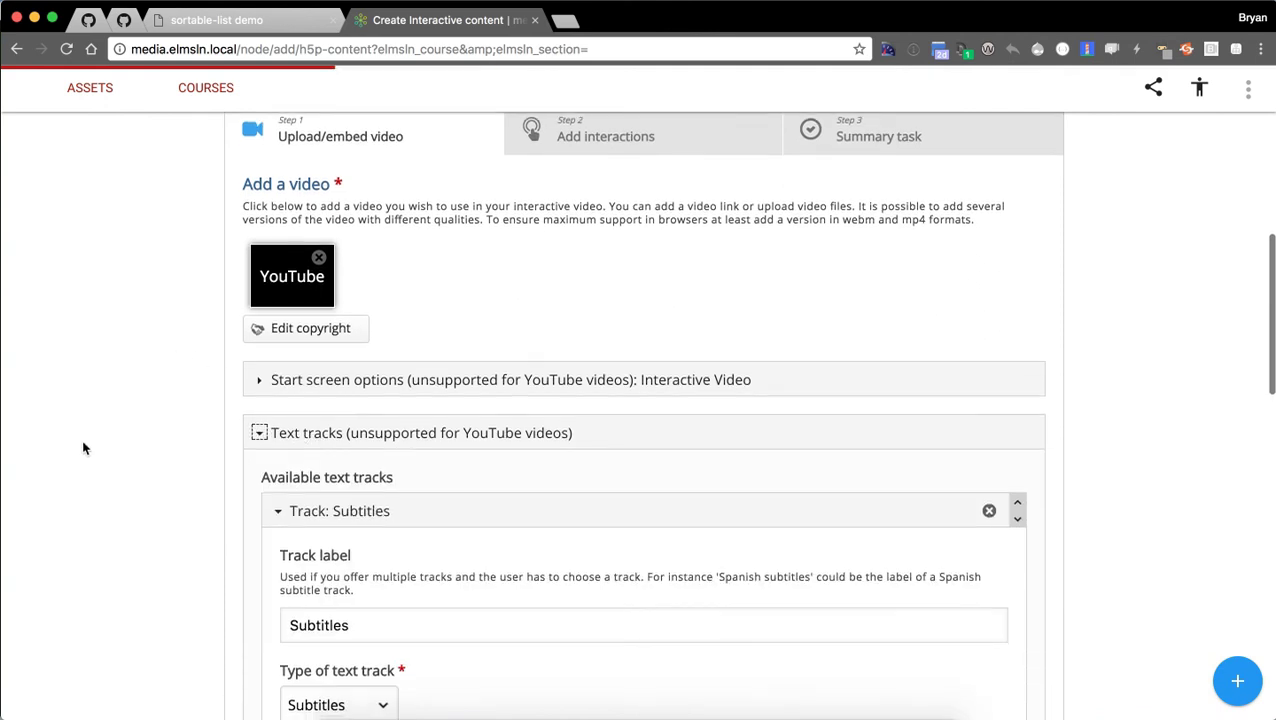
scroll(100, 425, down, 5)
scroll(110, 404, down, 2)
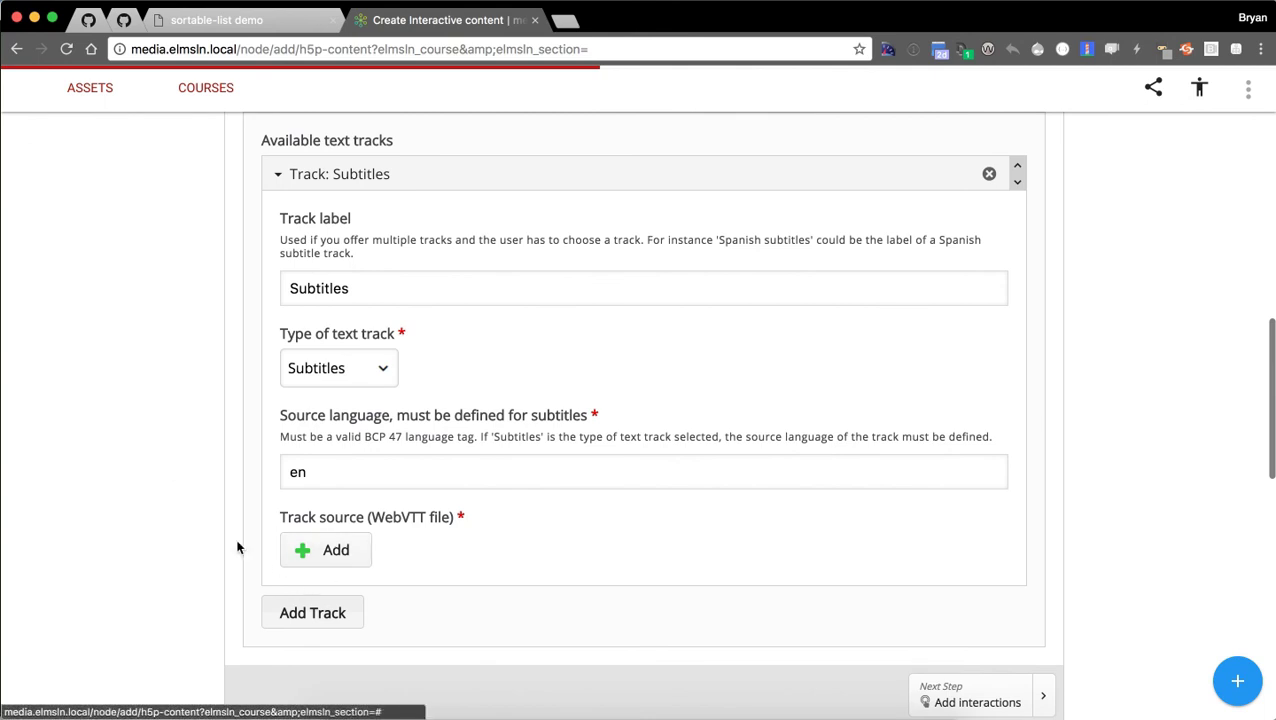
scroll(242, 520, up, 3)
click(306, 314)
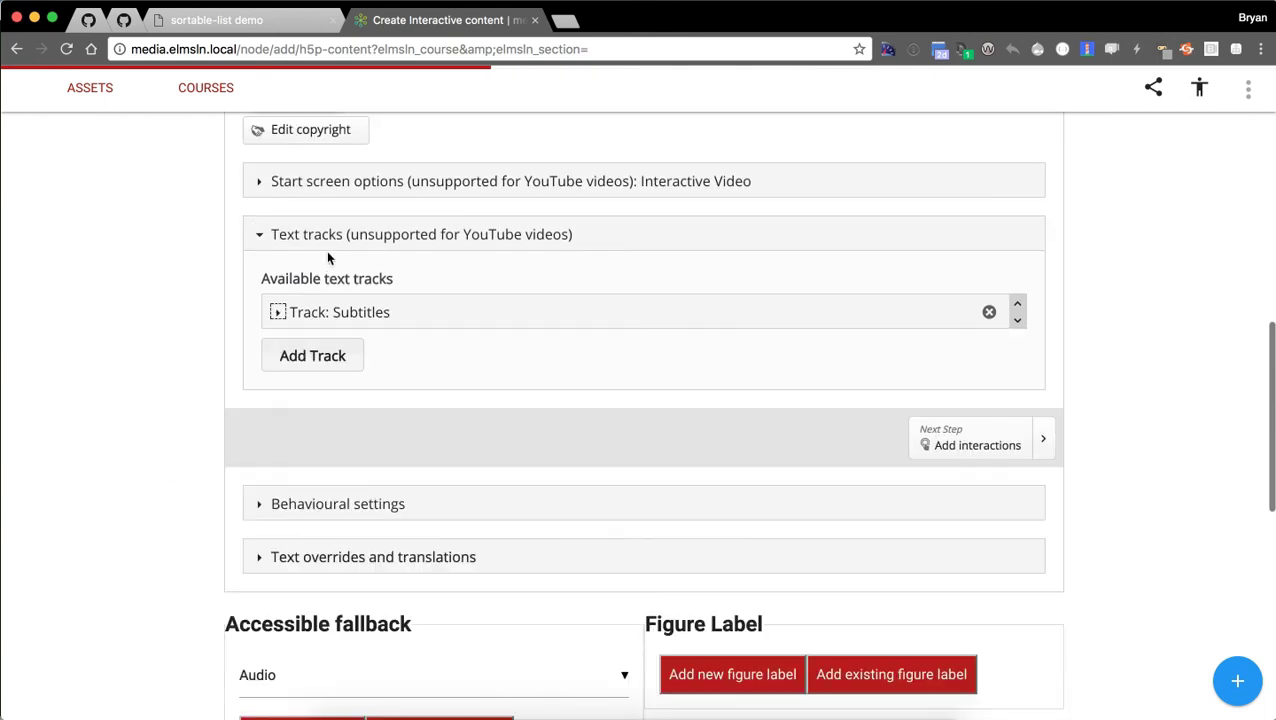
click(318, 237)
scroll(174, 420, up, 2)
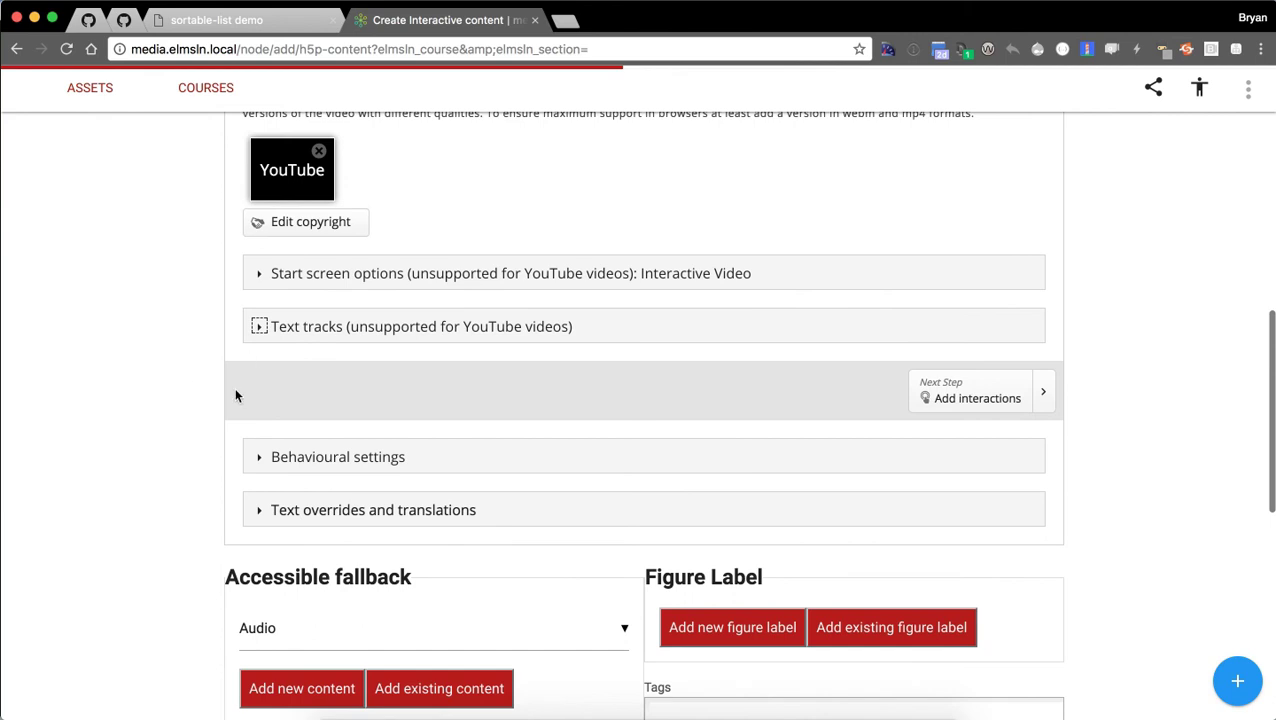
scroll(236, 396, up, 5)
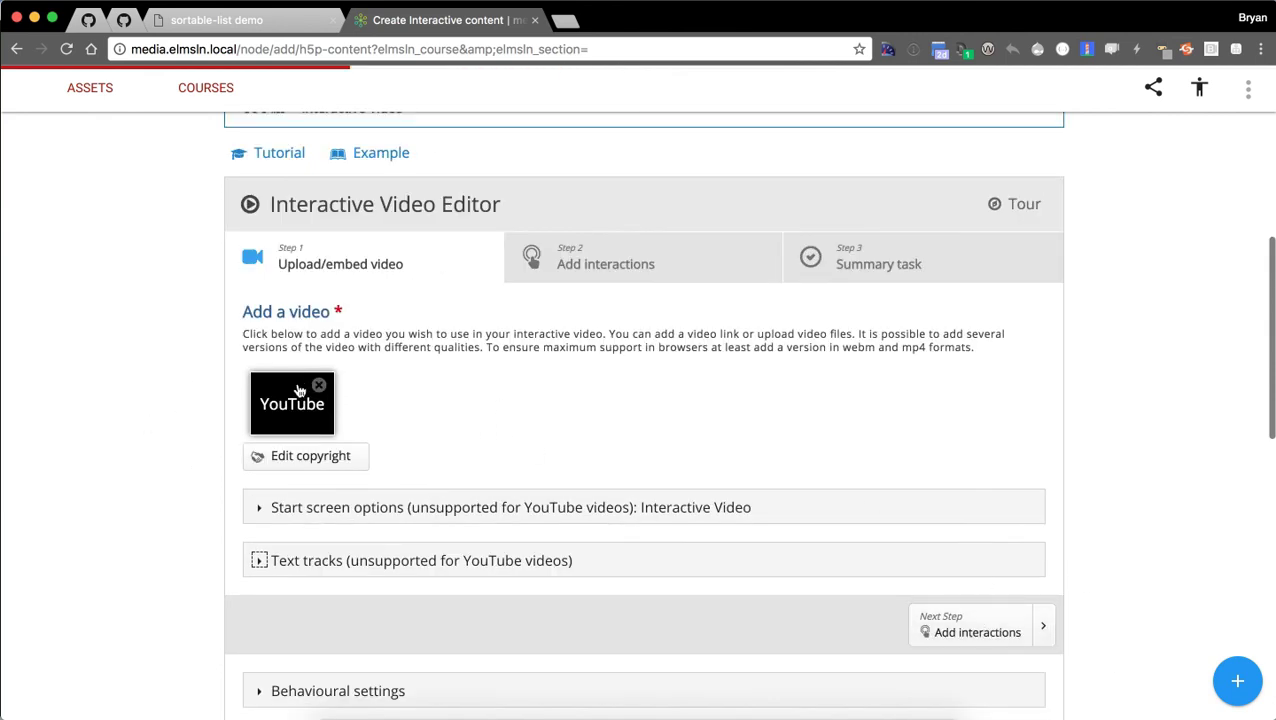
Go to the Add interactions step and dismiss its tour tips, including Bookmarks.
click(926, 627)
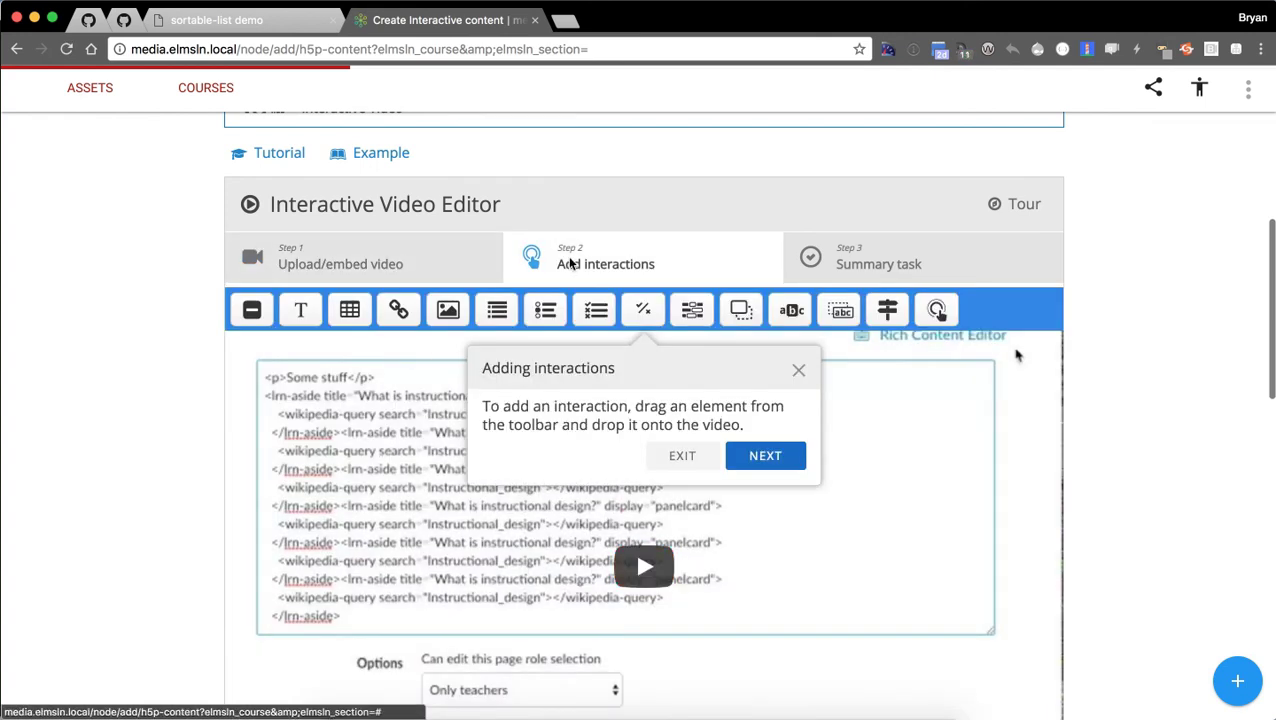
click(757, 457)
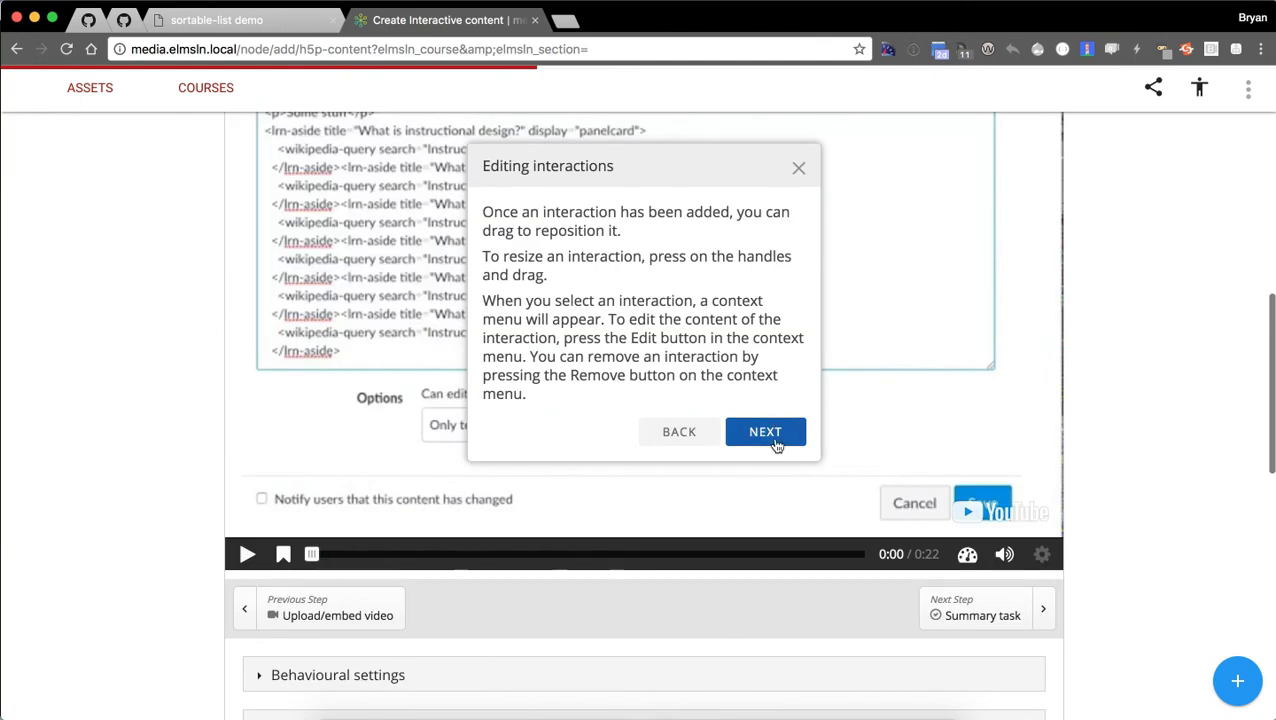
click(775, 441)
scroll(965, 418, up, 3)
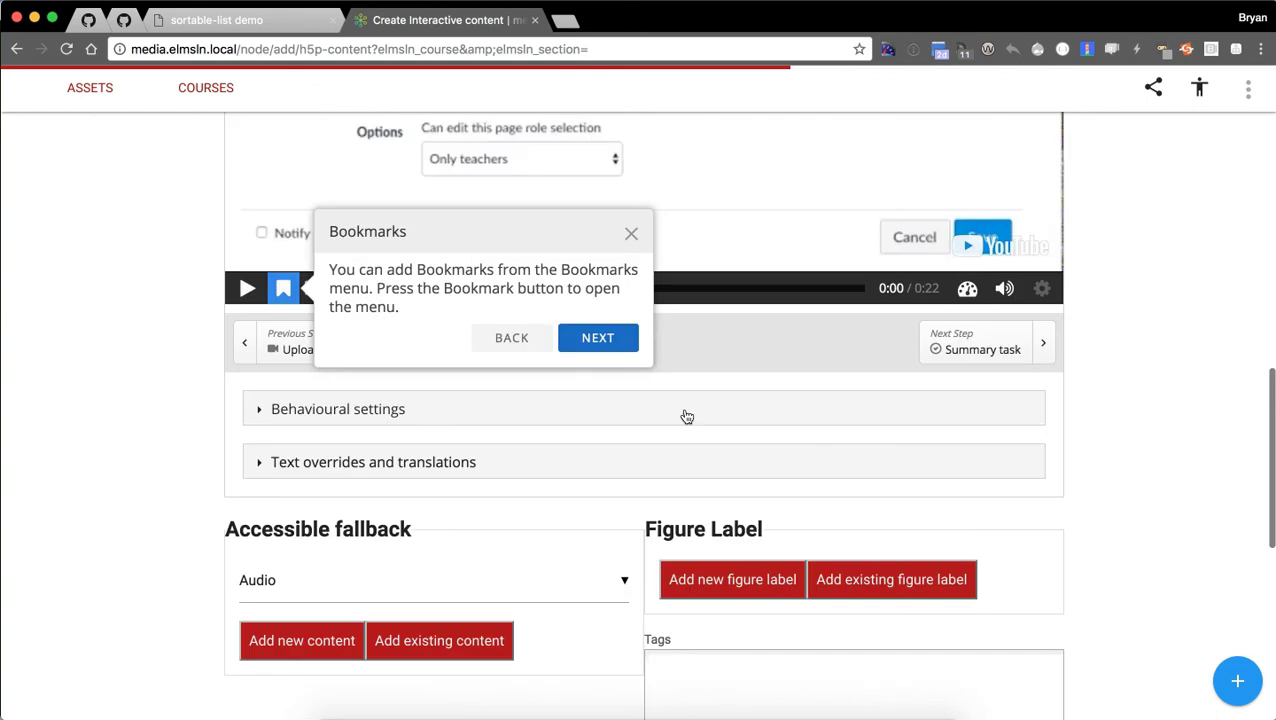
click(631, 233)
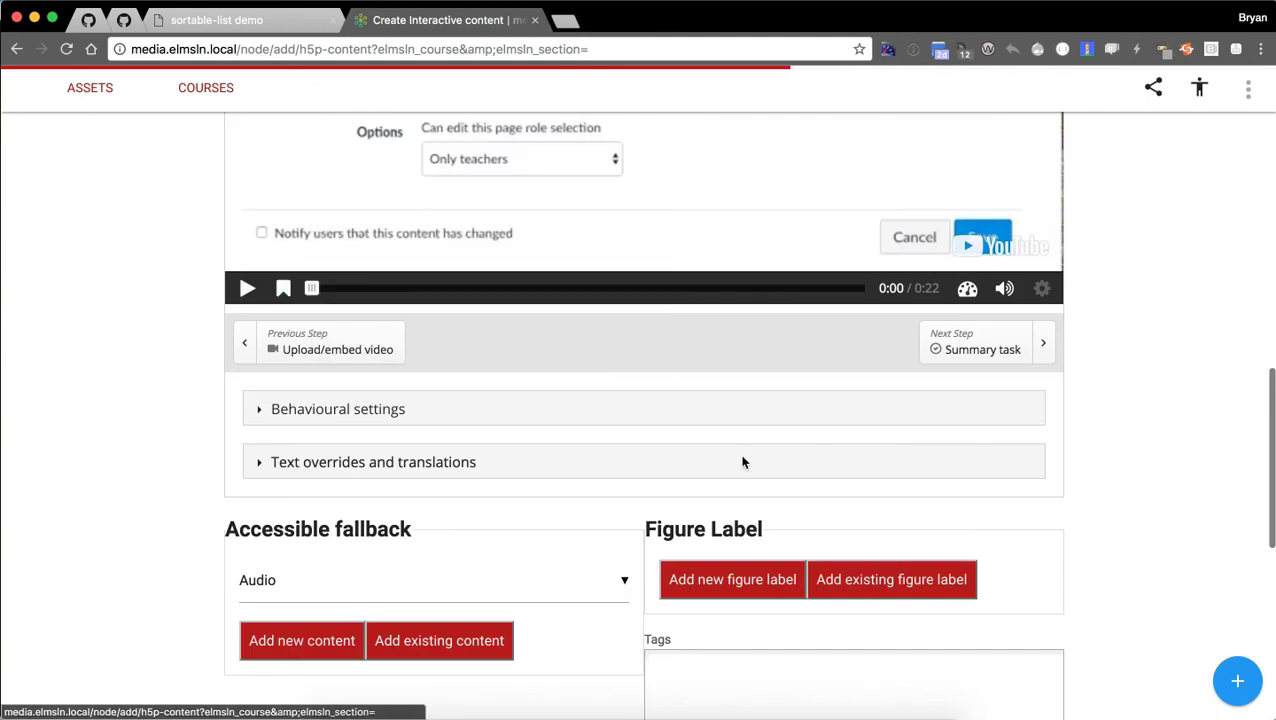
scroll(923, 527, up, 4)
scroll(1110, 508, up, 3)
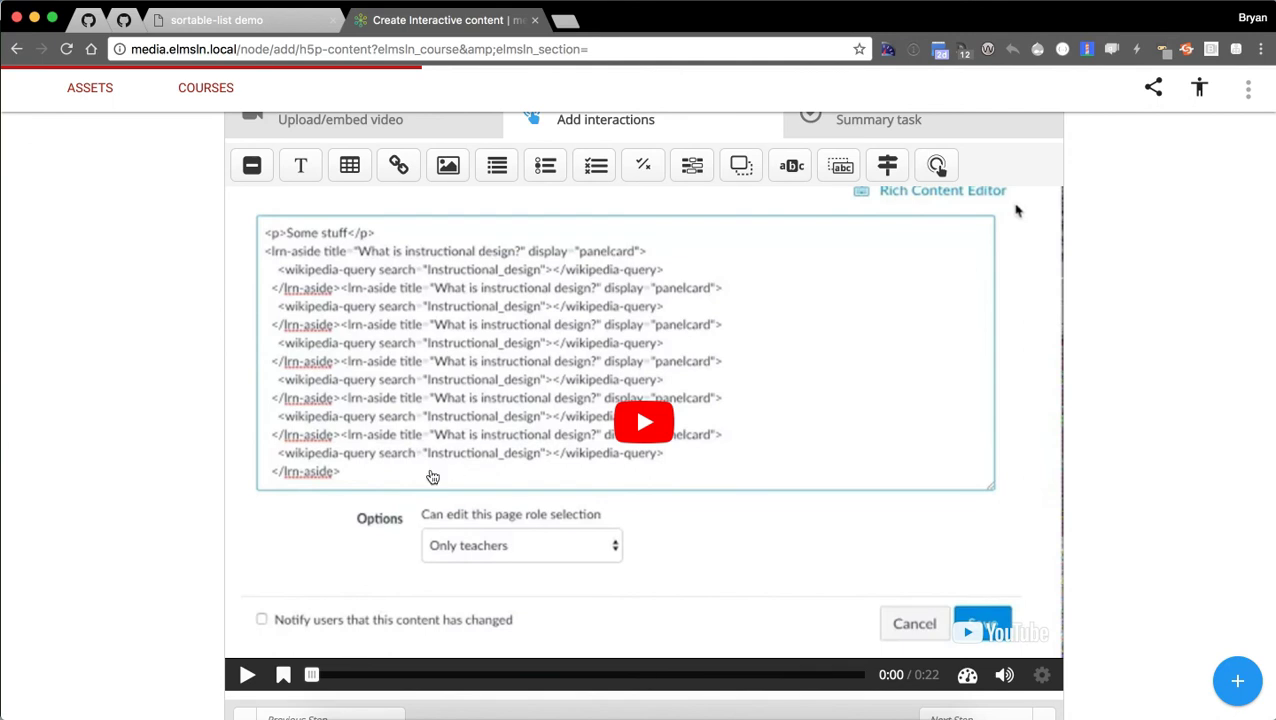
Play the embedded video and pause it at 0:04.
click(404, 675)
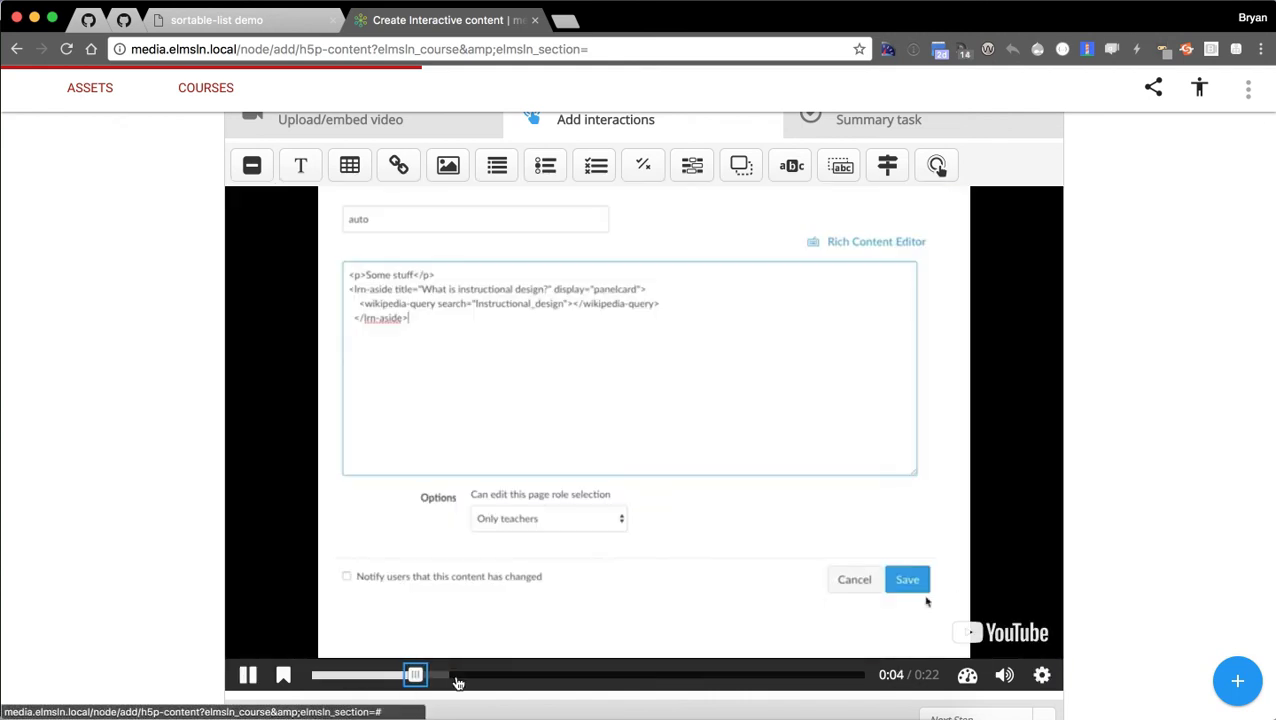
click(637, 499)
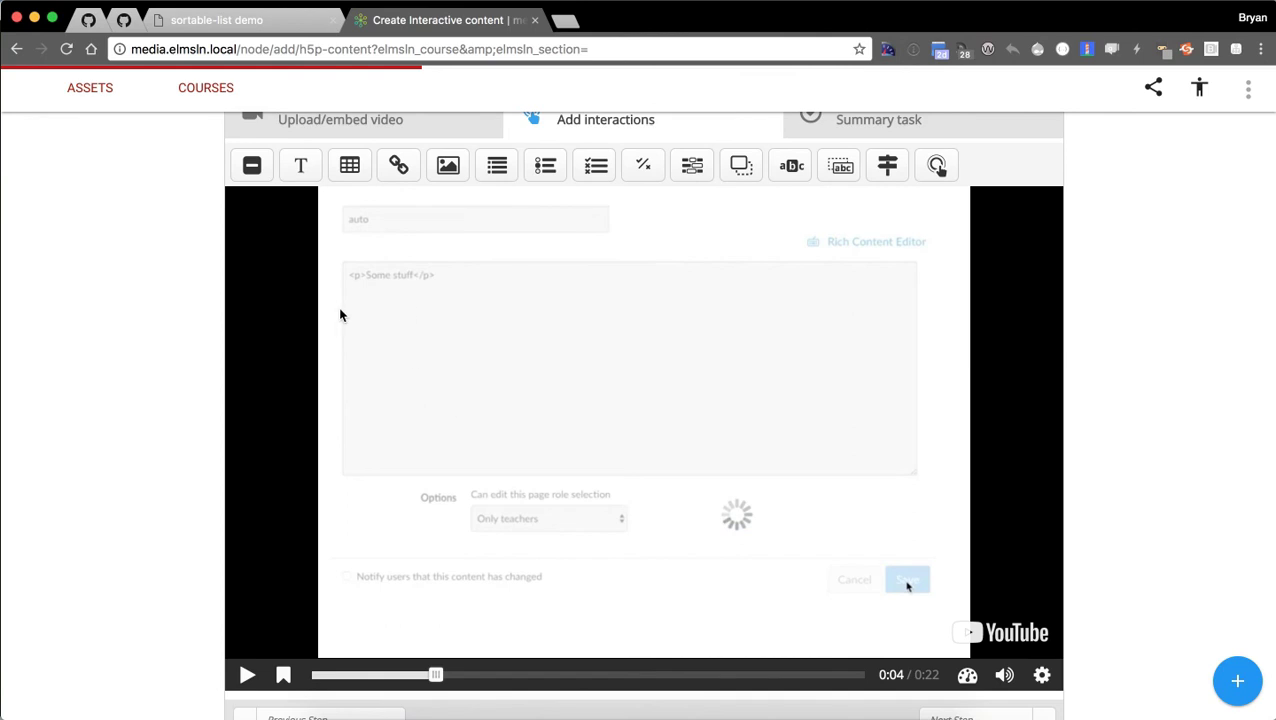
scroll(138, 332, up, 1)
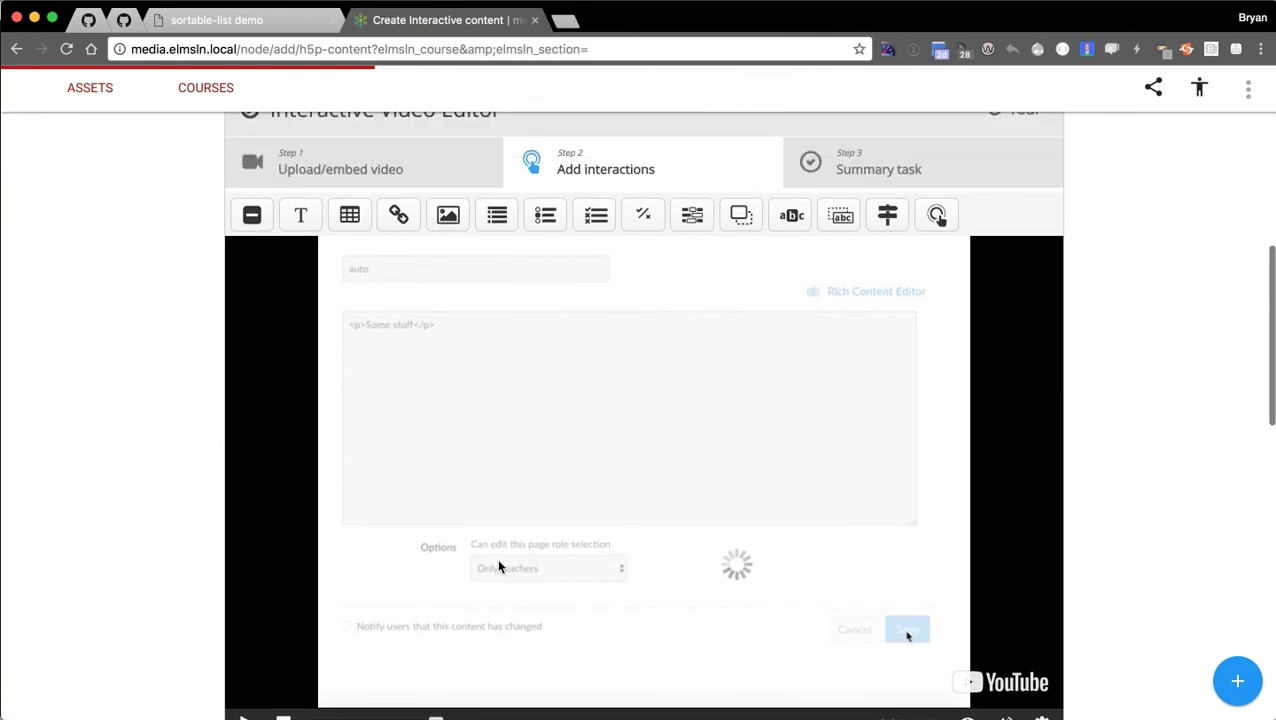
Drag a Single Choice Set onto the video and display it as a poster.
click(532, 218)
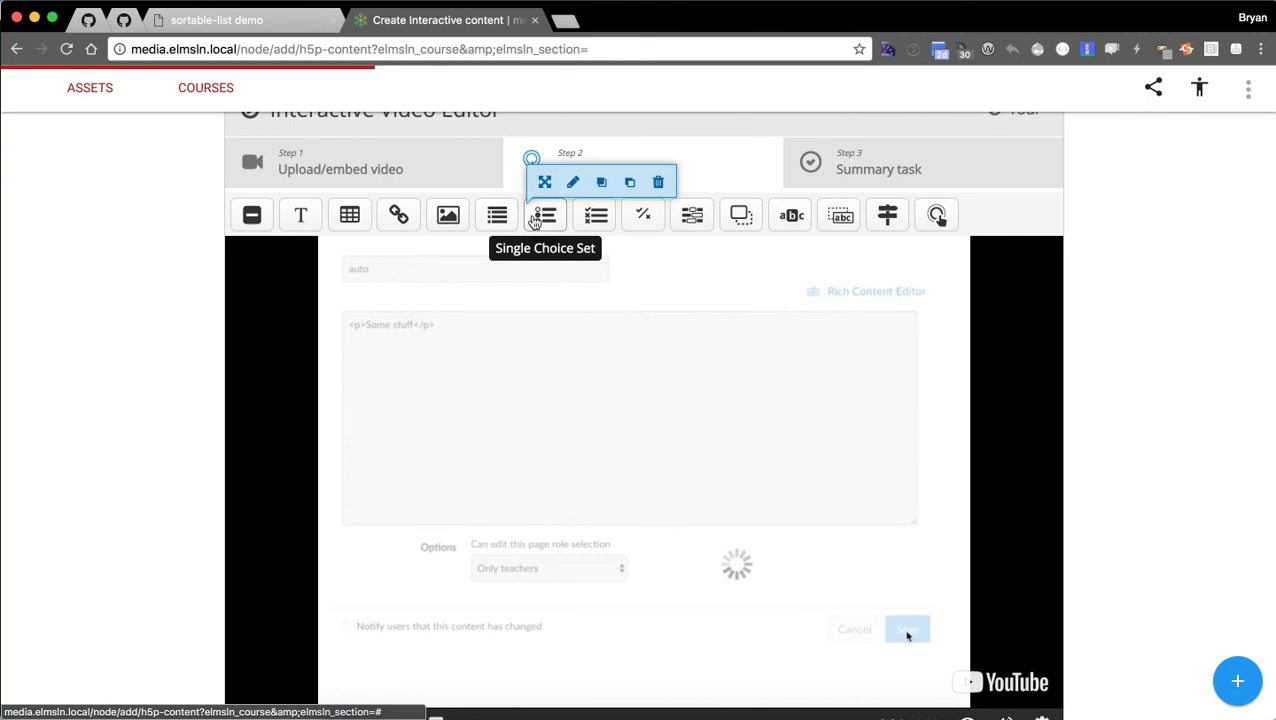
drag(535, 220, 458, 352)
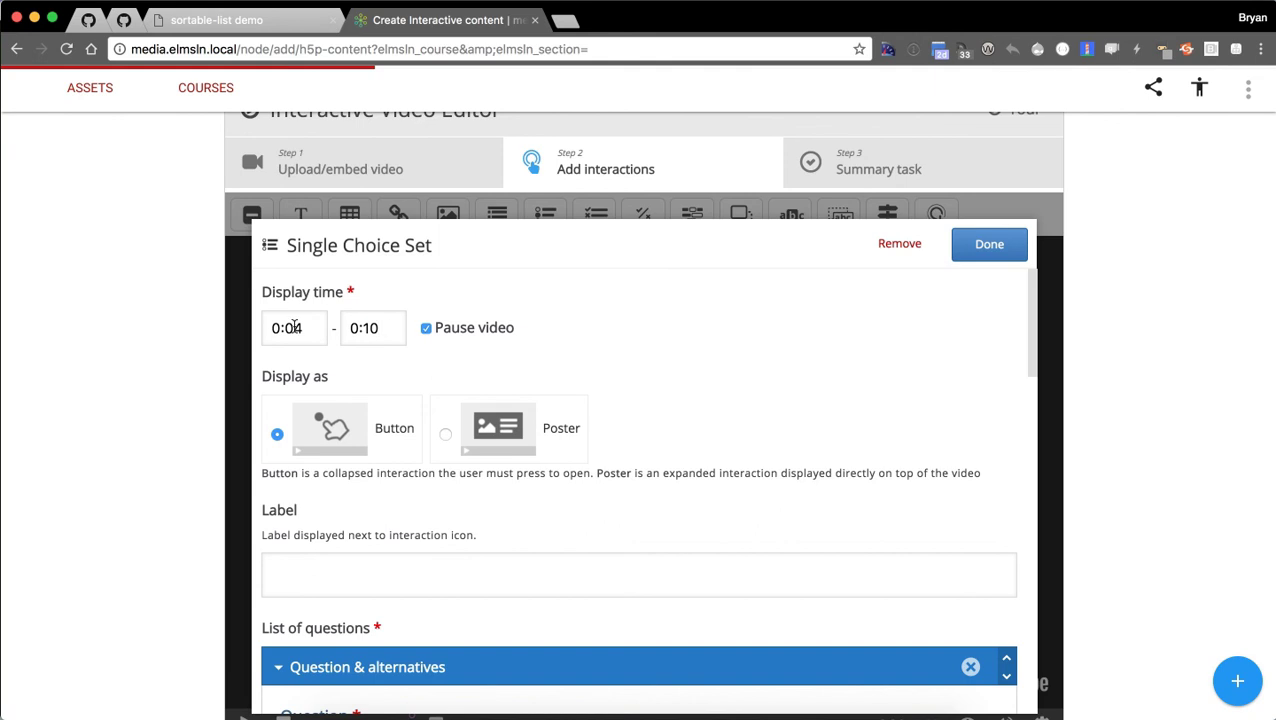
scroll(416, 370, down, 1)
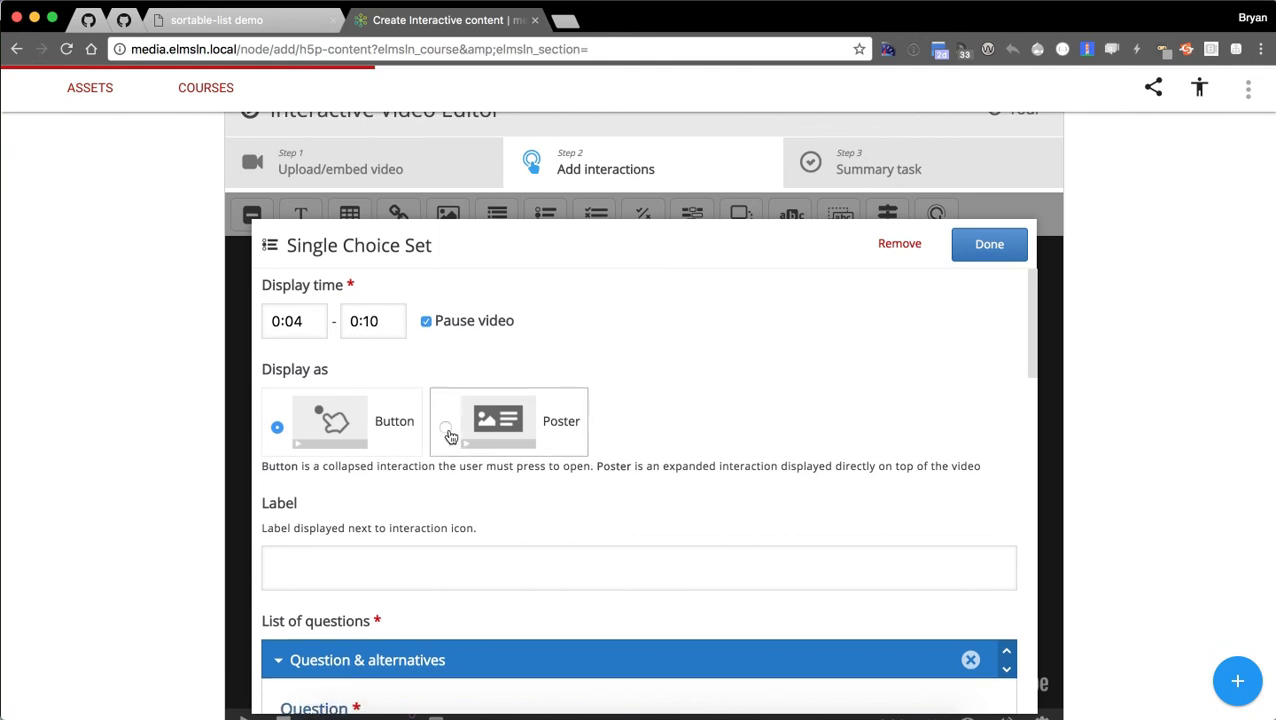
click(449, 434)
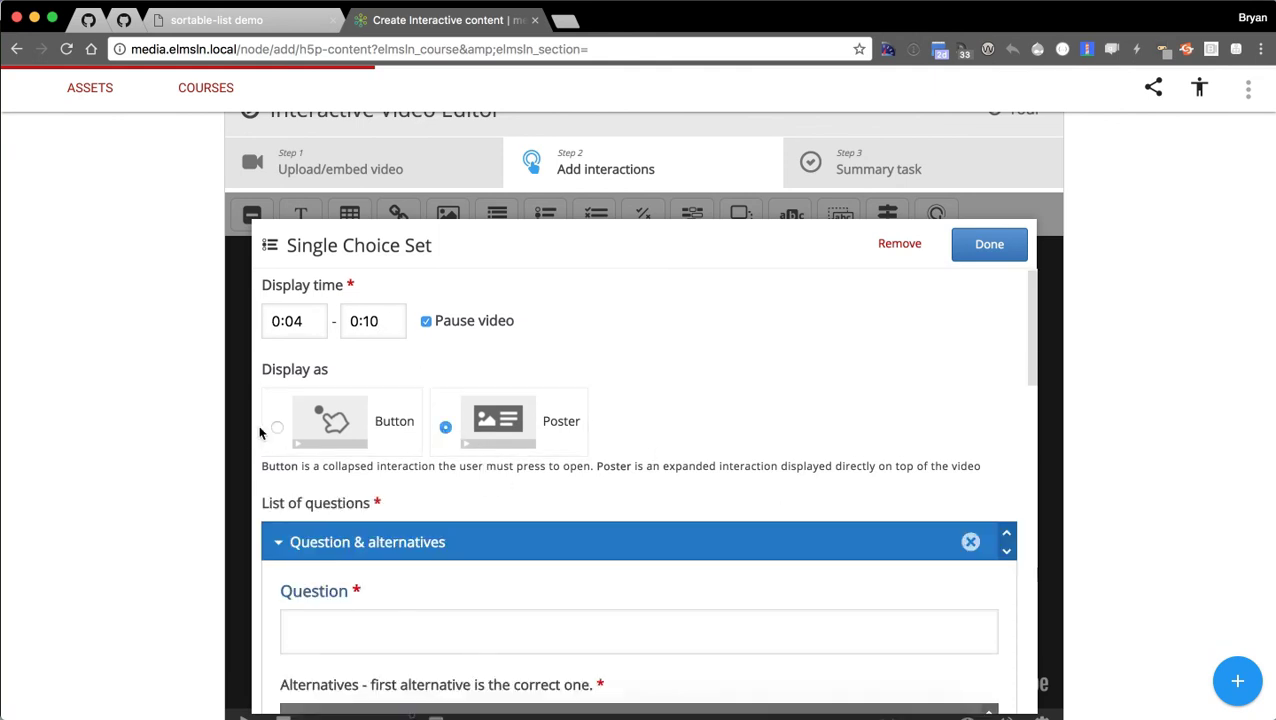
Enter 'Is Canvas better then notepad?' with answers 'Absolutely why wouldn't it be' and a notepad-is-cheaper reply.
scroll(640, 380, down, 2)
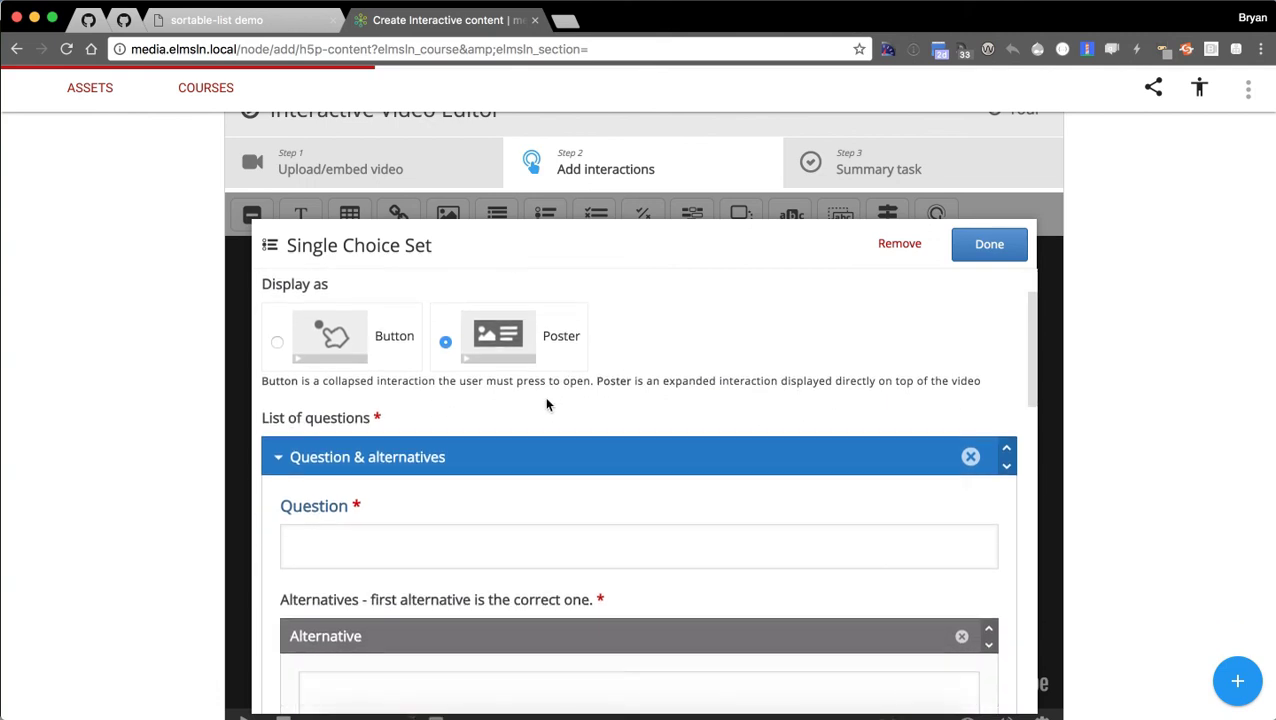
scroll(546, 404, down, 3)
click(480, 398)
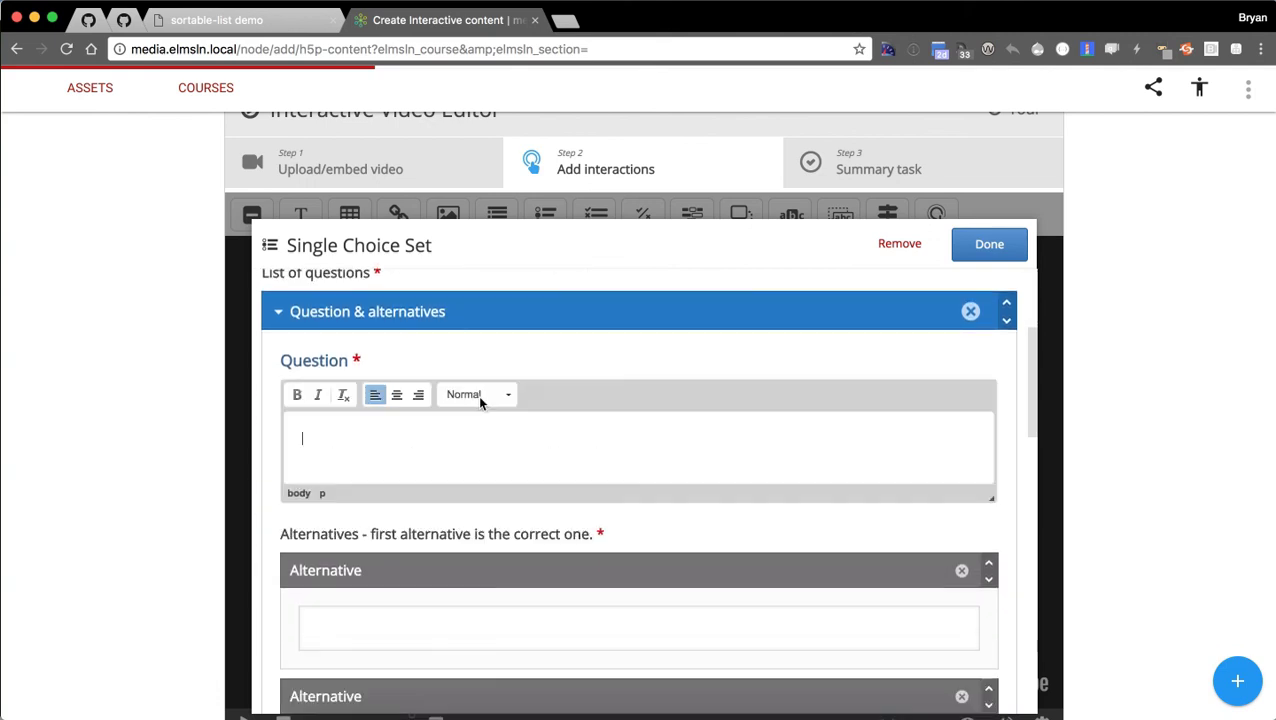
text(Is Canvas better then notepad?)
scroll(570, 430, down, 2)
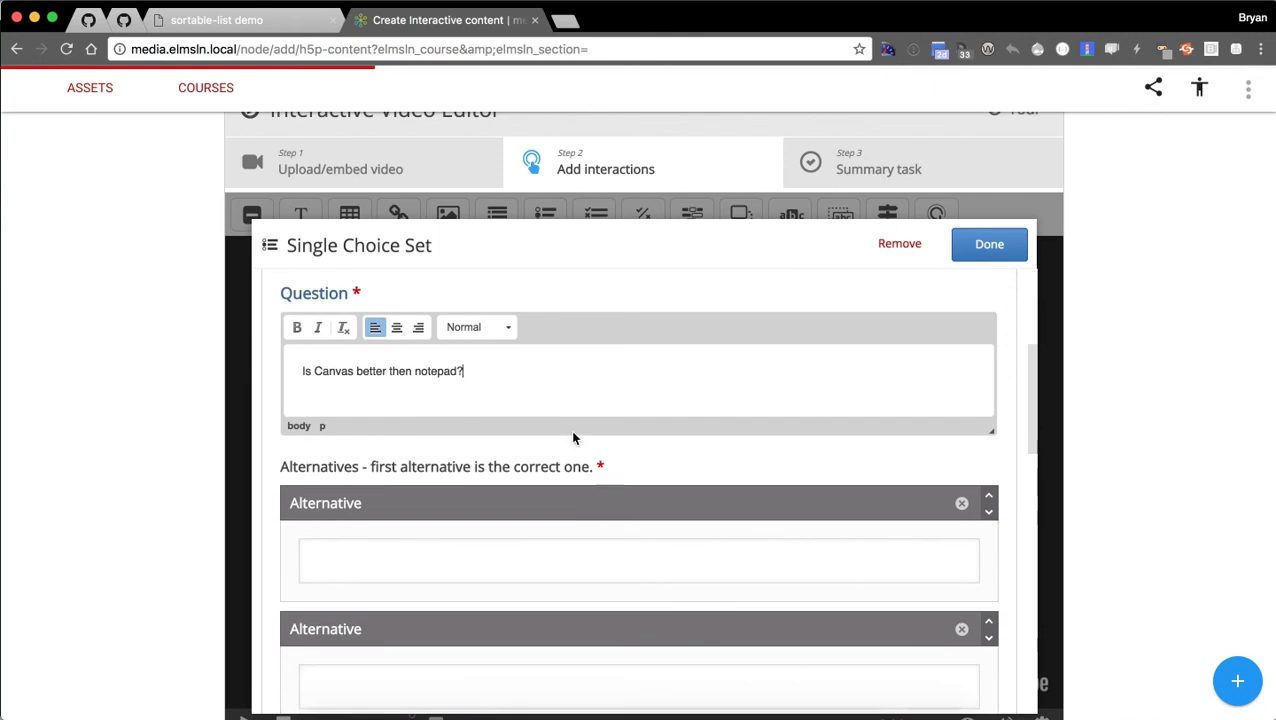
click(560, 517)
text(Absolutely wh)
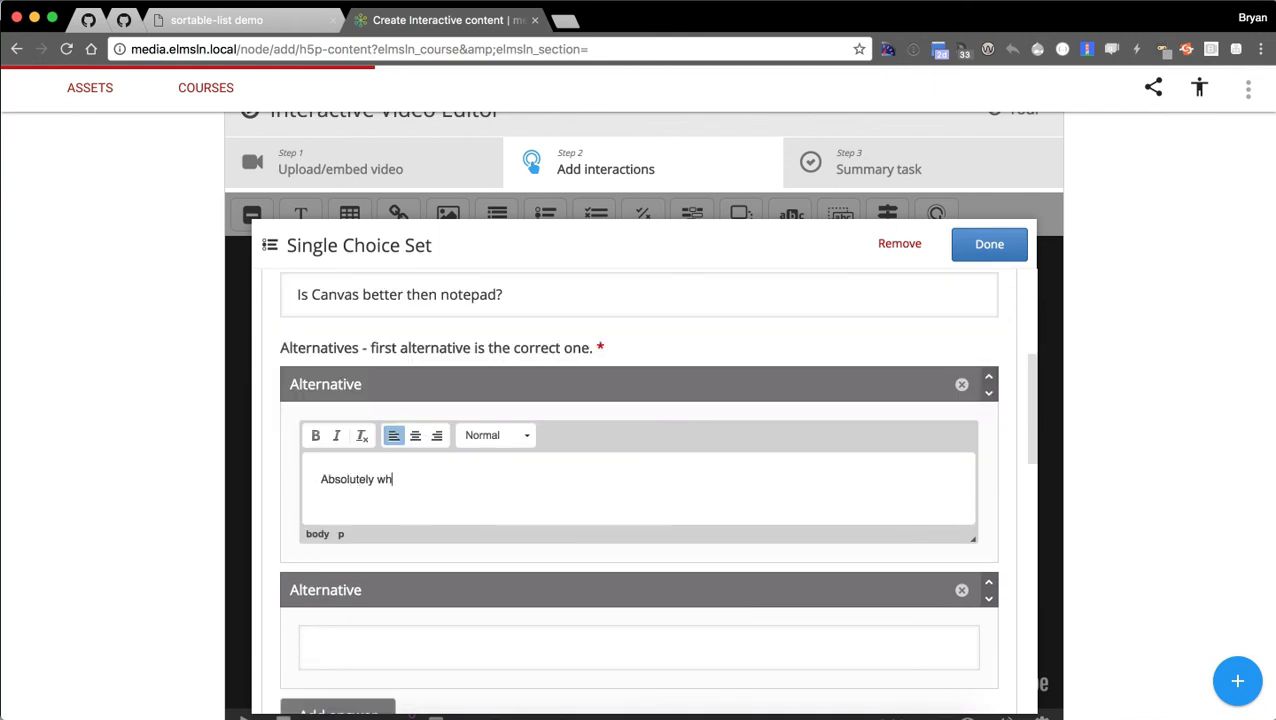
text(y wouldn't it be?)
scroll(596, 543, down, 1)
click(521, 632)
scroll(637, 570, down, 1)
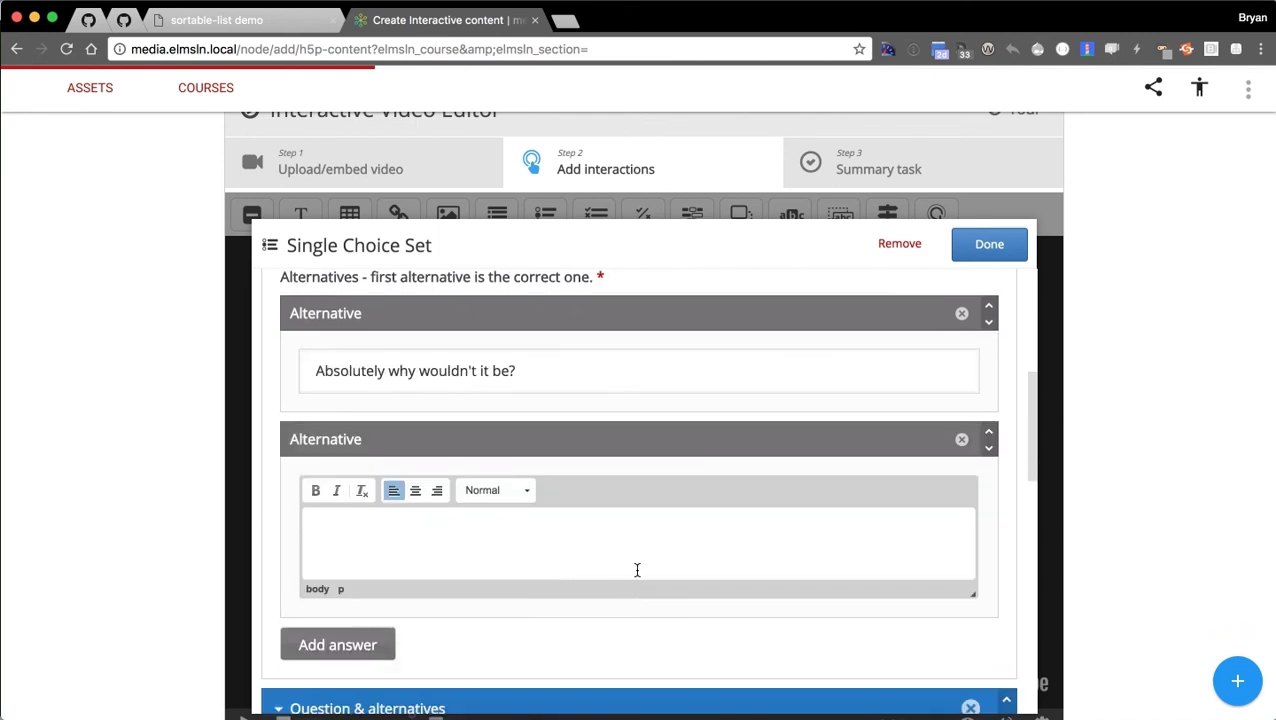
text(Of course notepad is bett)
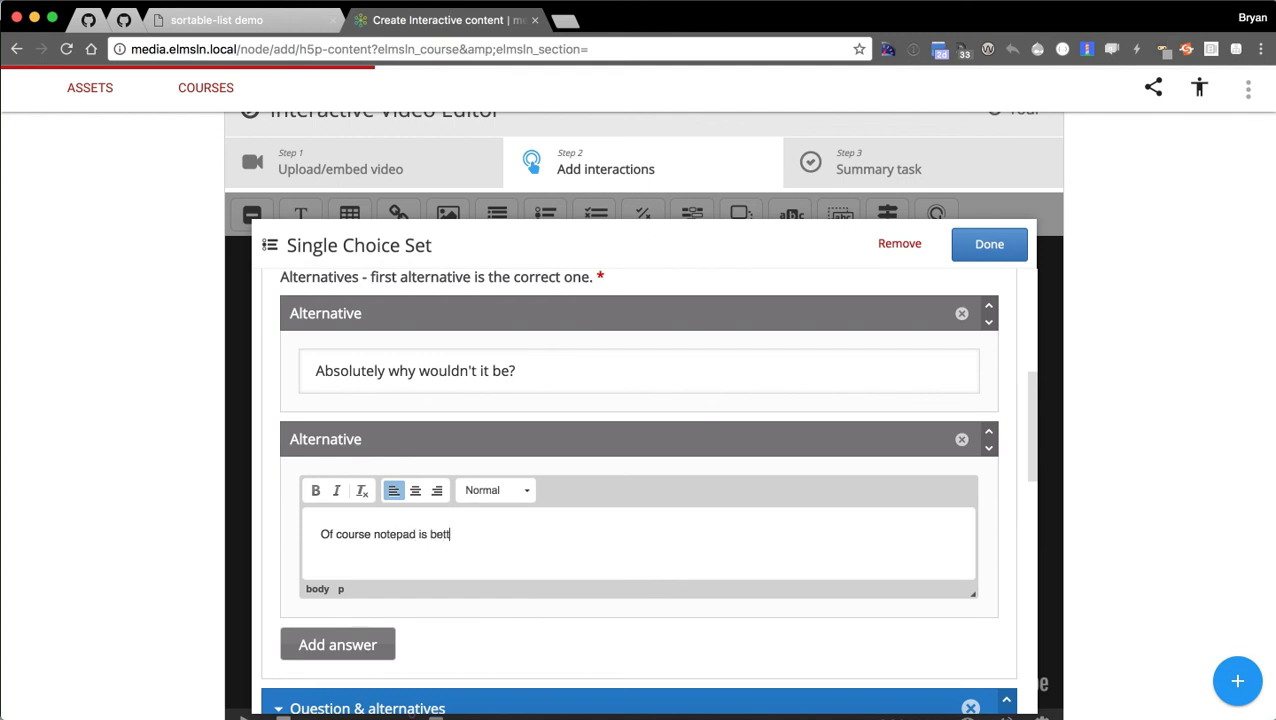
text(er. It costs way less and it is just as in)
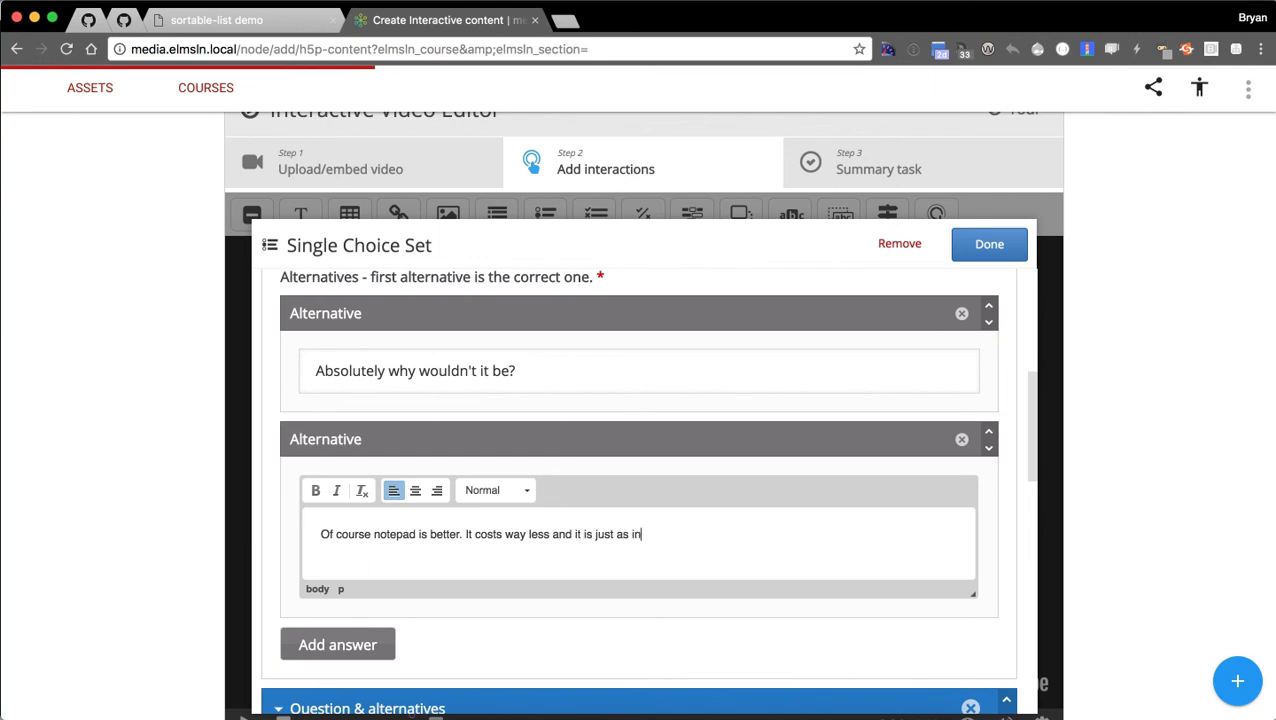
text(signifitcant to u)
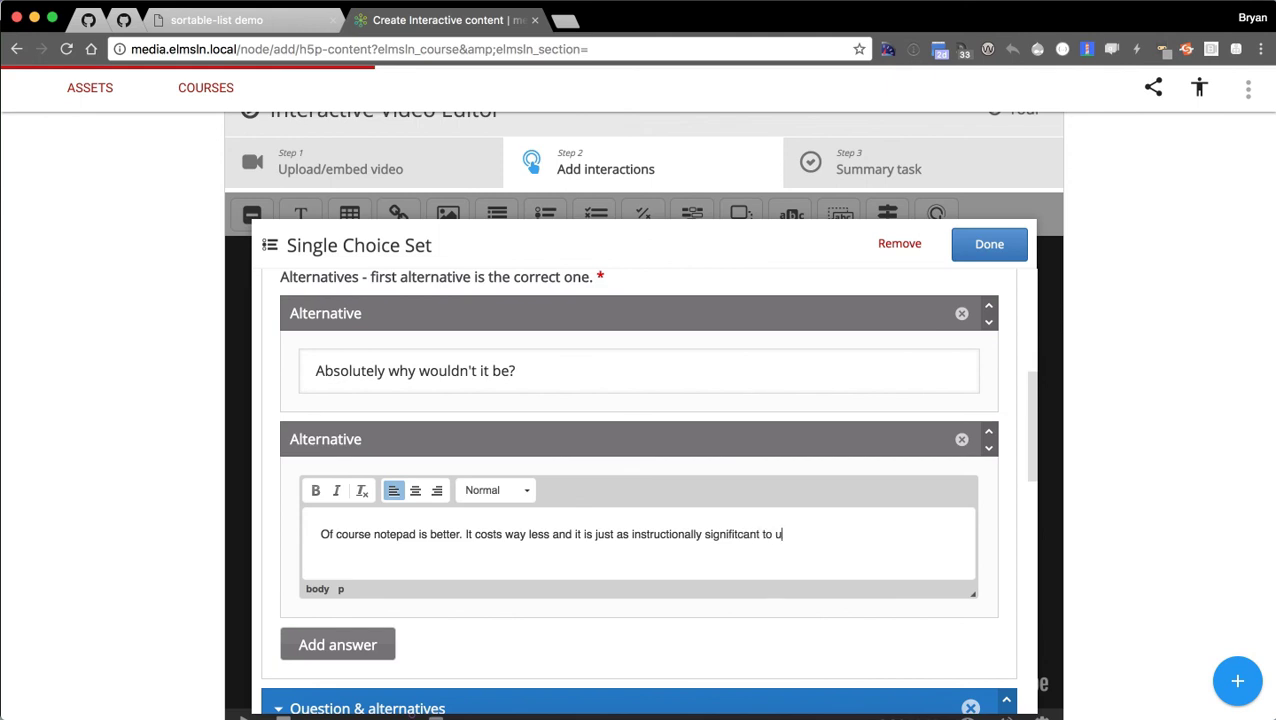
text(earners)
Expand the Single Choice Set's Adaptivity settings, then collapse them again.
scroll(752, 482, down, 6)
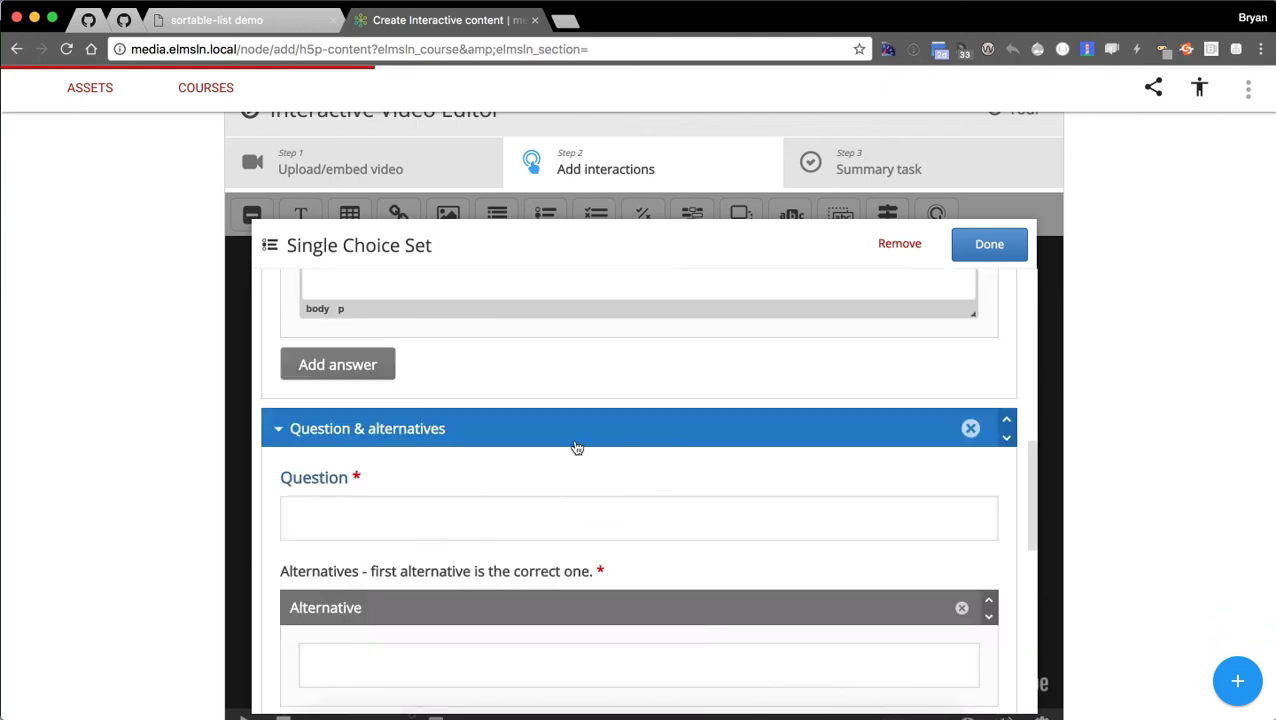
scroll(577, 447, down, 7)
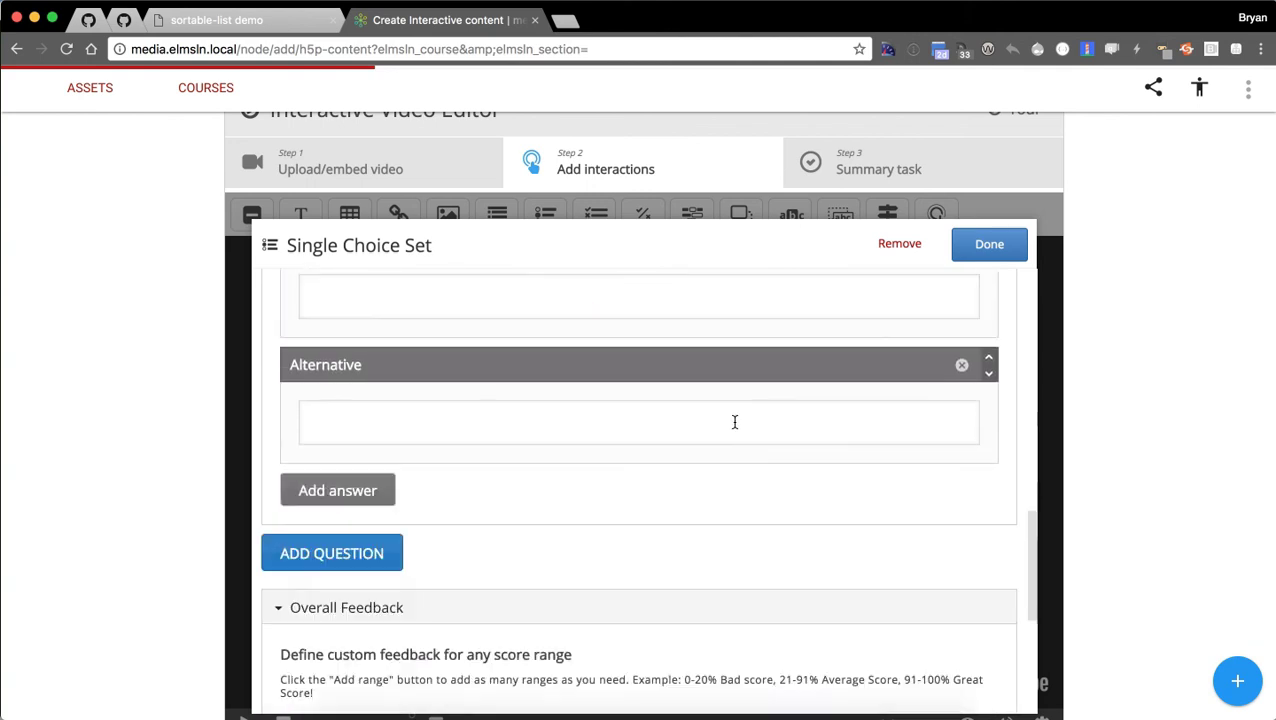
scroll(734, 422, down, 5)
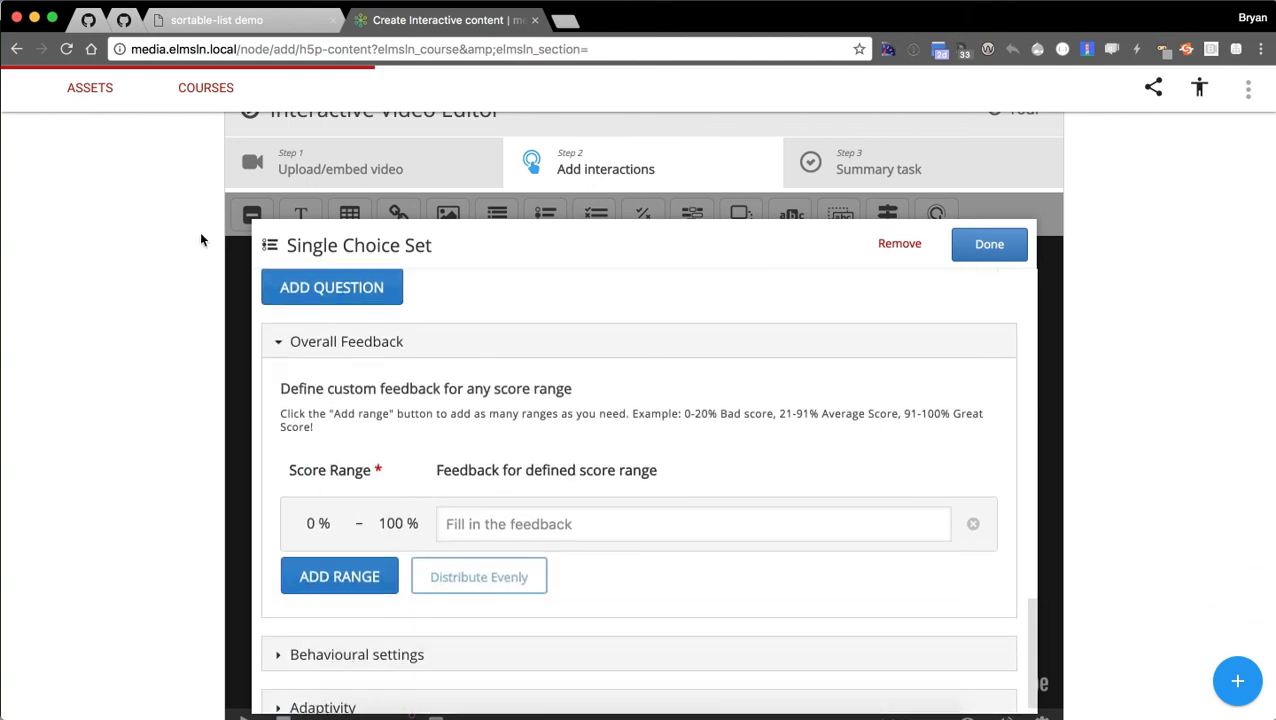
scroll(665, 552, down, 2)
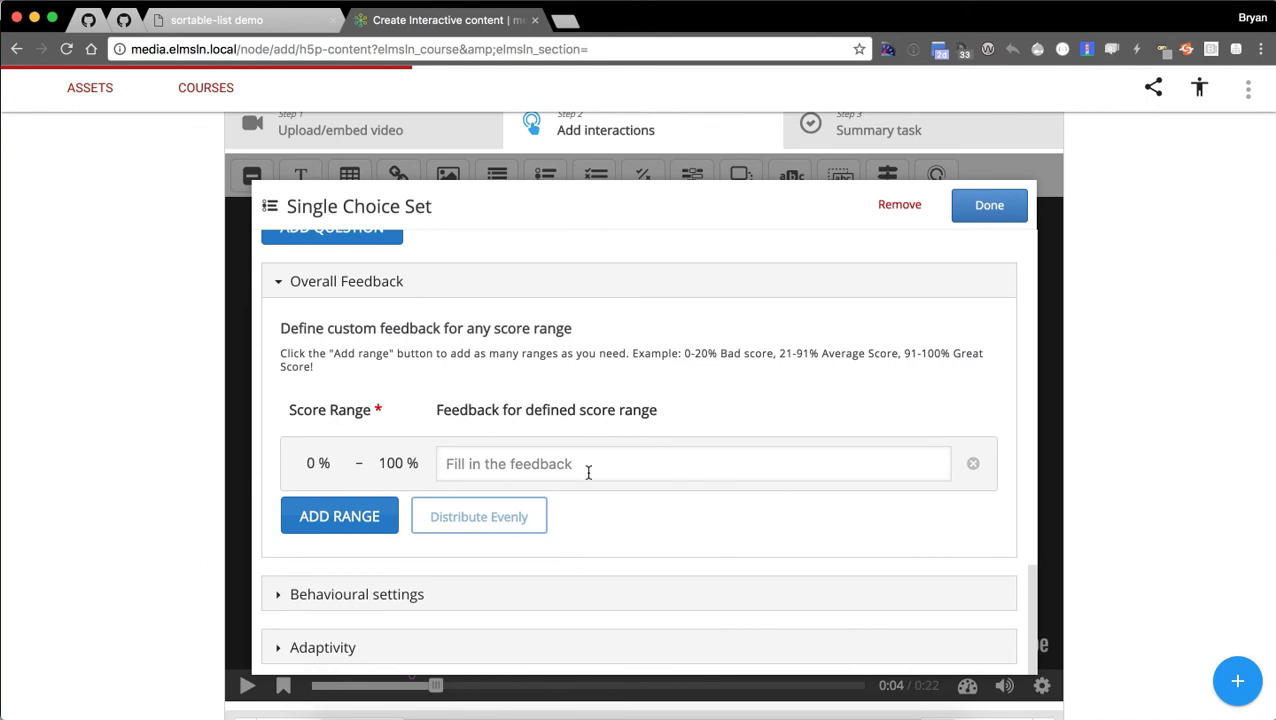
scroll(559, 553, down, 2)
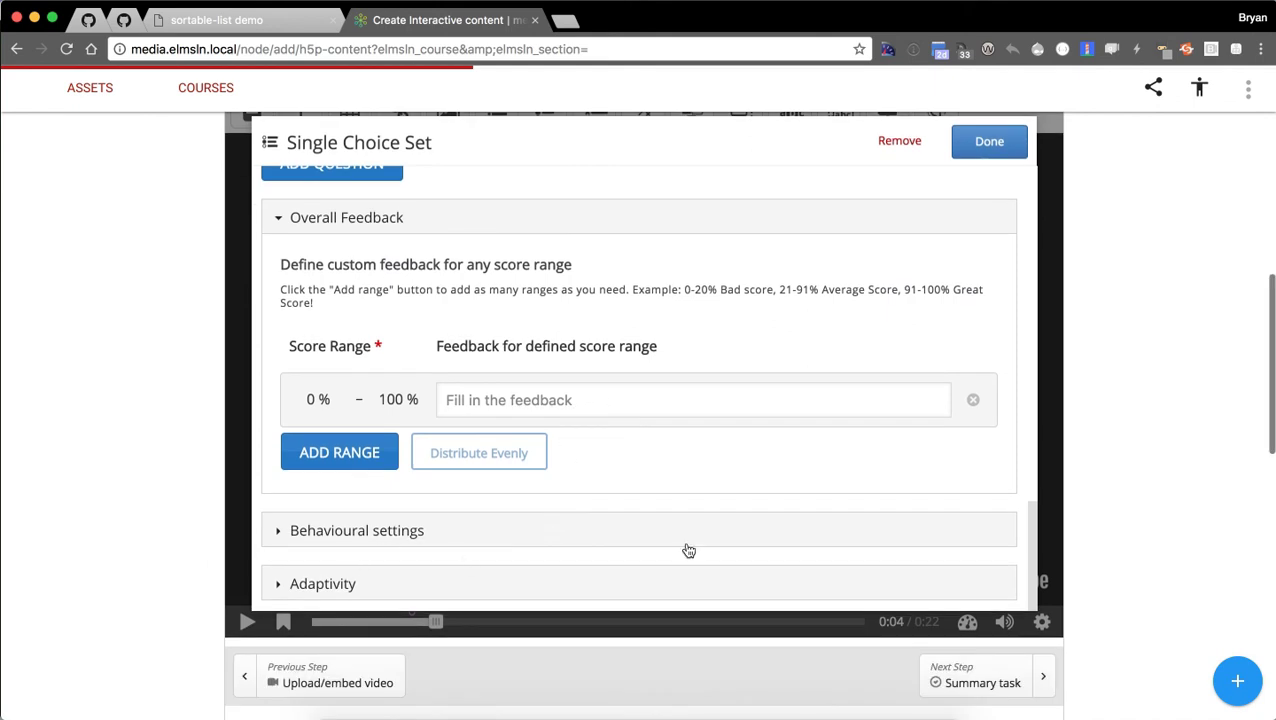
click(485, 585)
scroll(498, 501, down, 4)
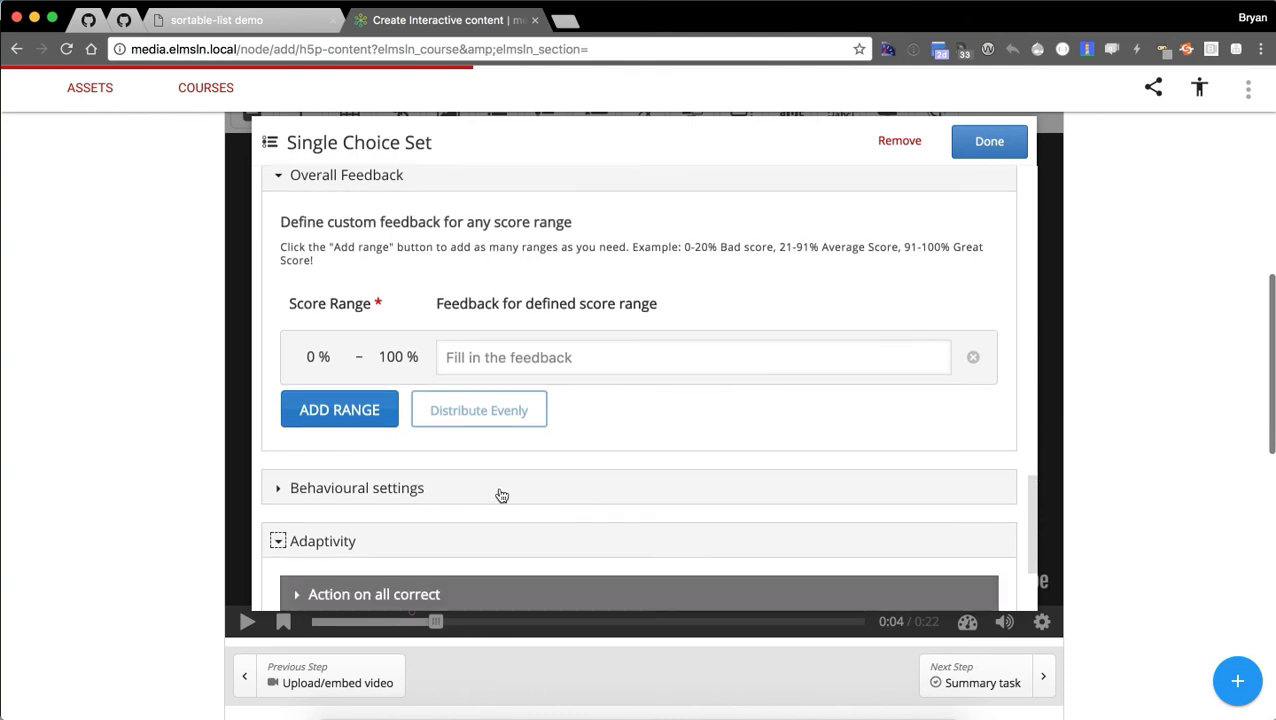
click(310, 442)
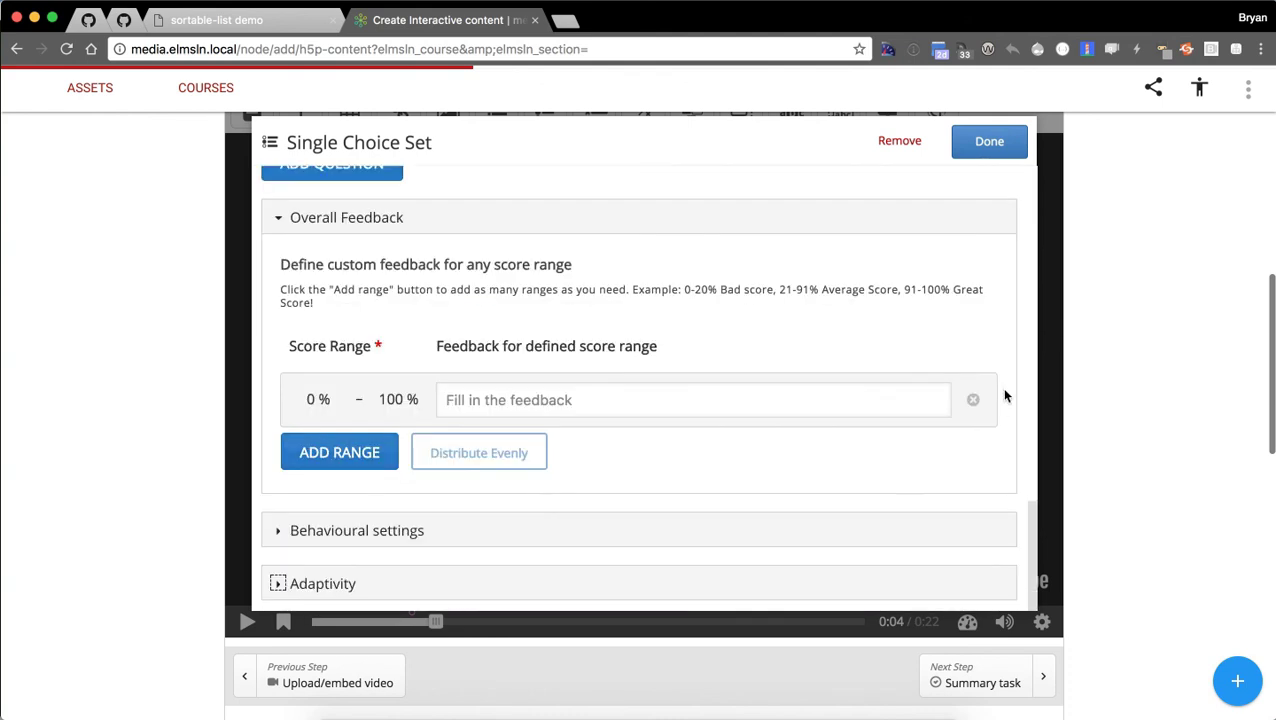
Remove the empty second Question & alternatives block and confirm the deletion.
scroll(757, 365, up, 1)
scroll(757, 365, up, 10)
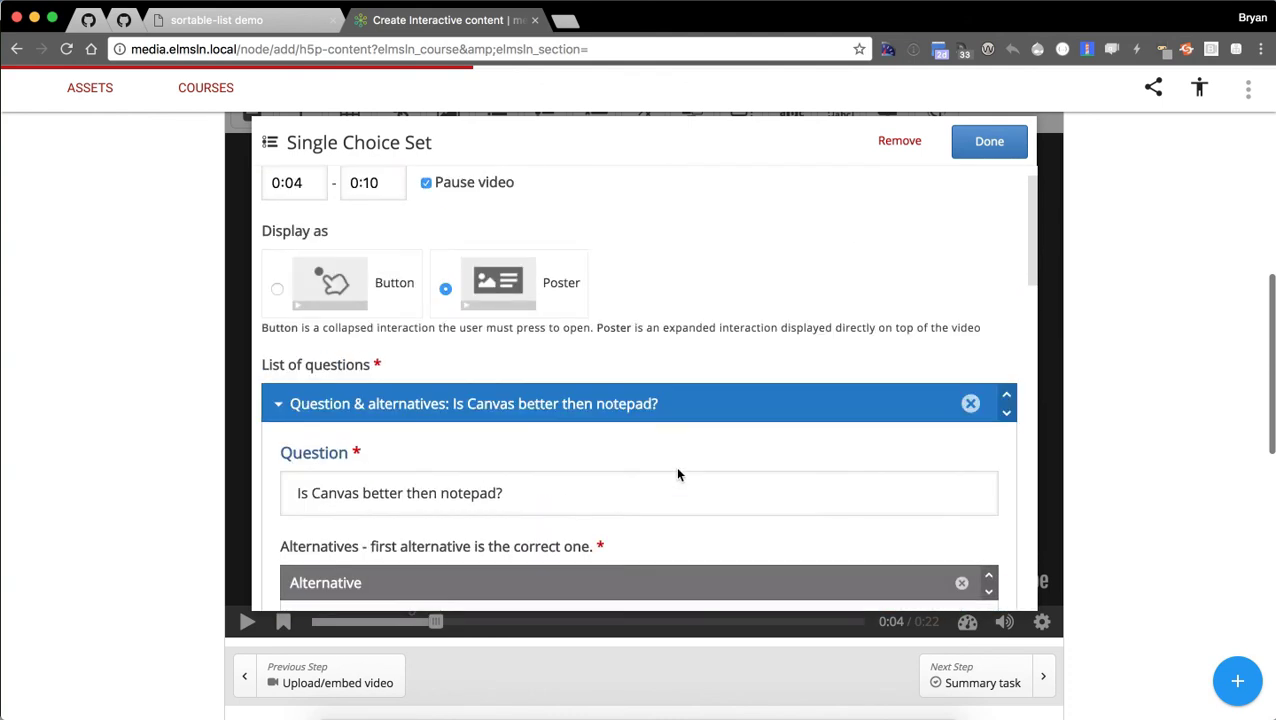
scroll(572, 291, up, 1)
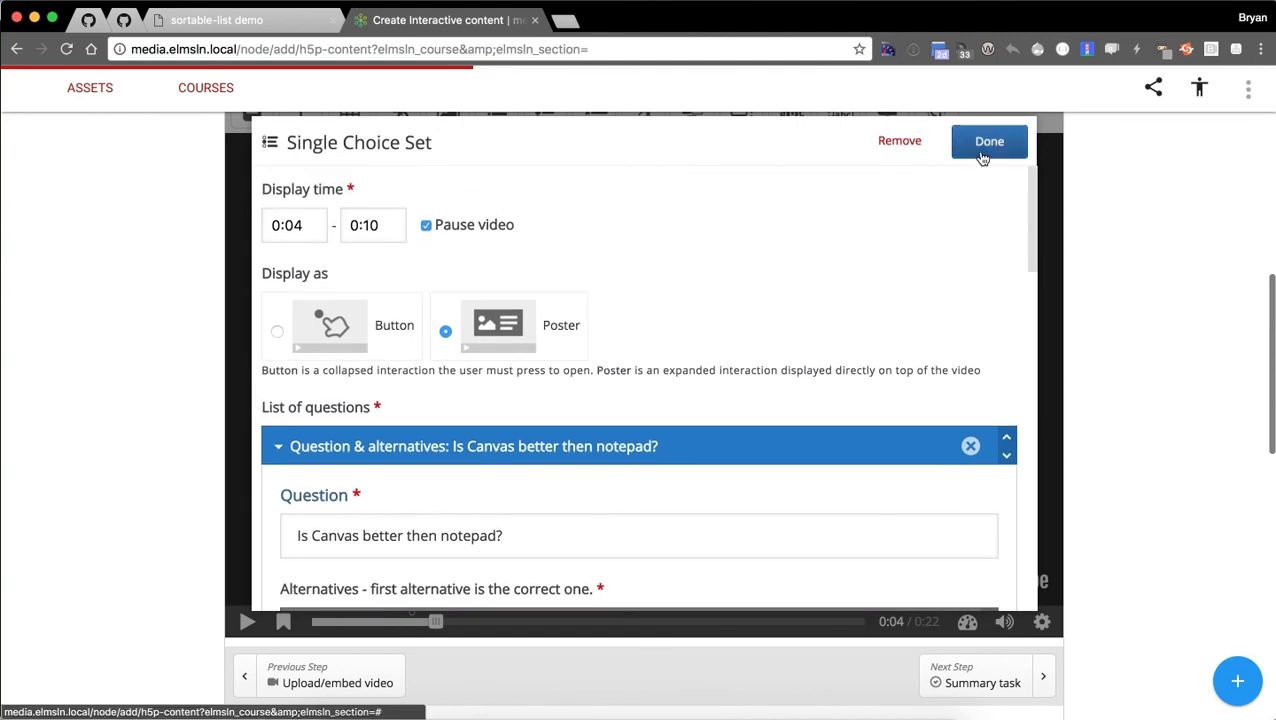
scroll(976, 259, up, 1)
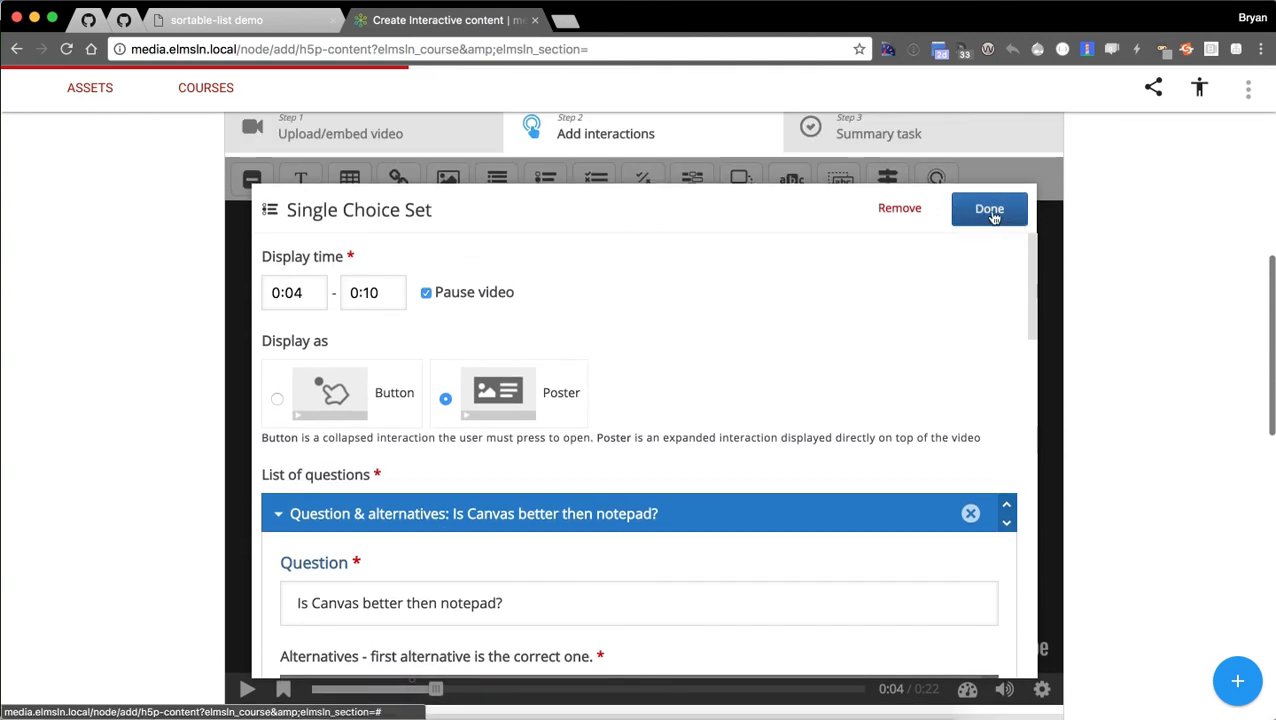
scroll(918, 281, down, 1)
scroll(860, 320, down, 5)
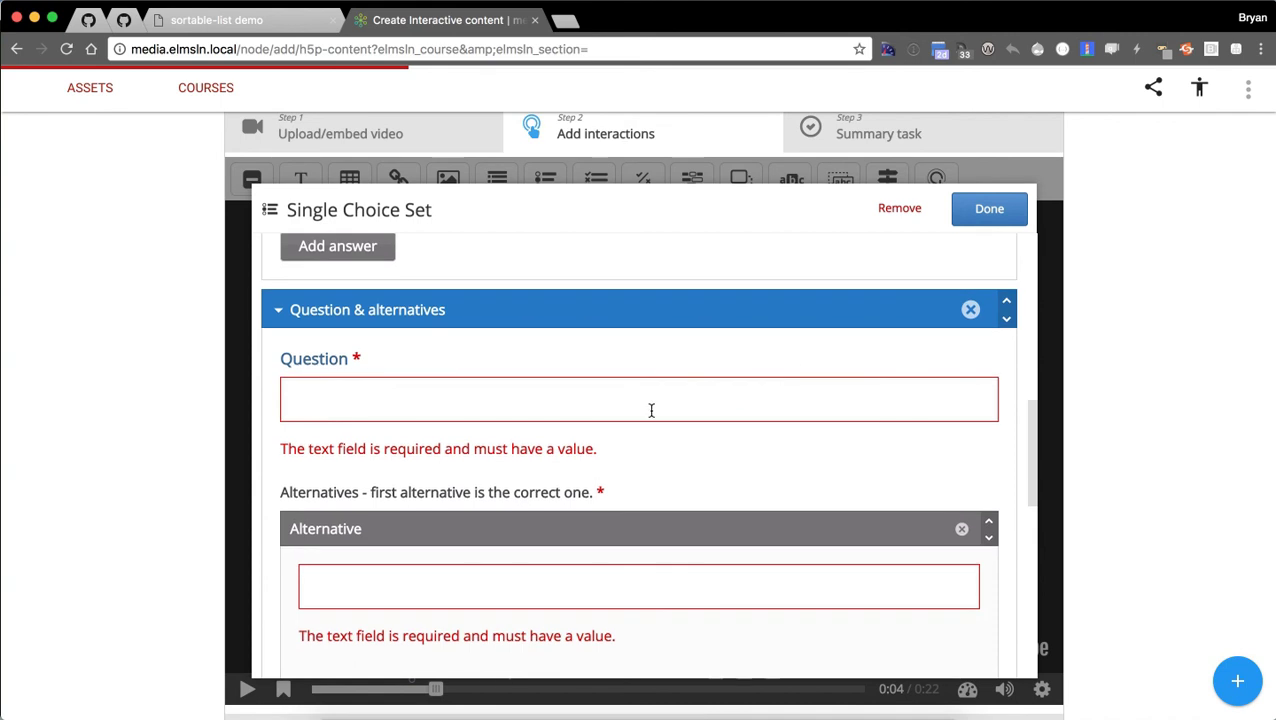
click(970, 310)
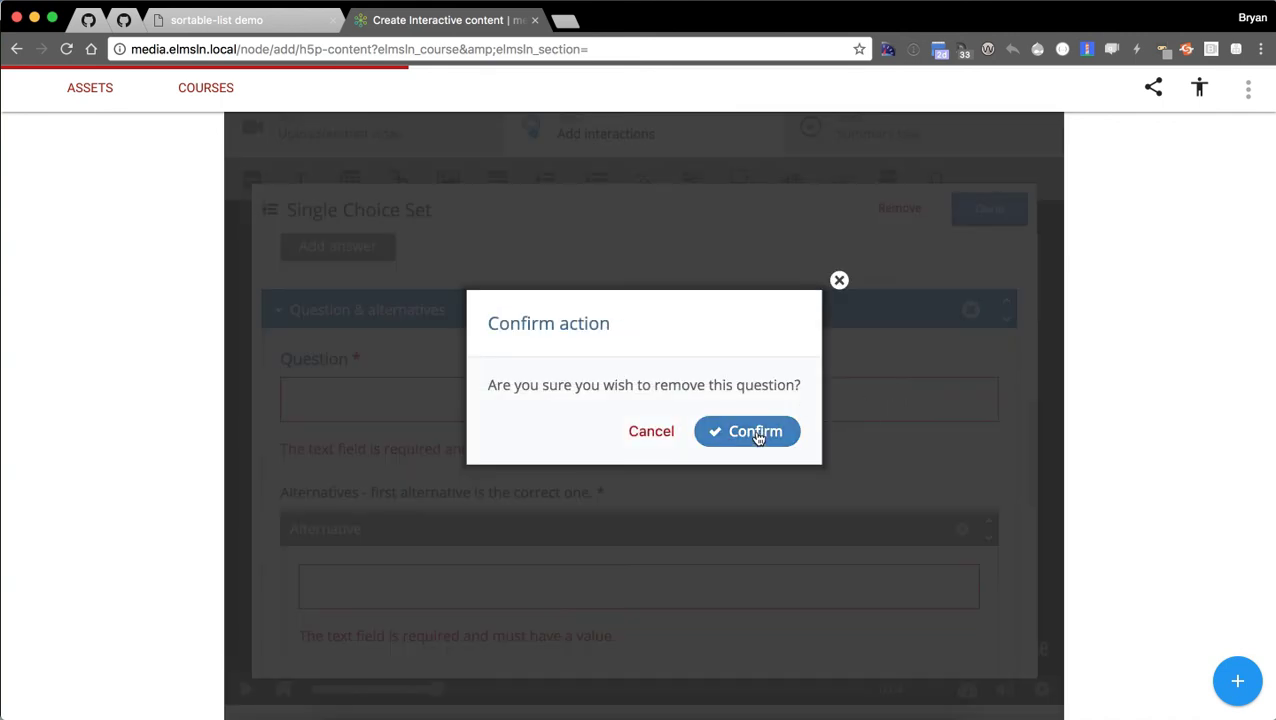
click(750, 432)
Finish the question, widen its box, and move it up-left on the video.
click(977, 211)
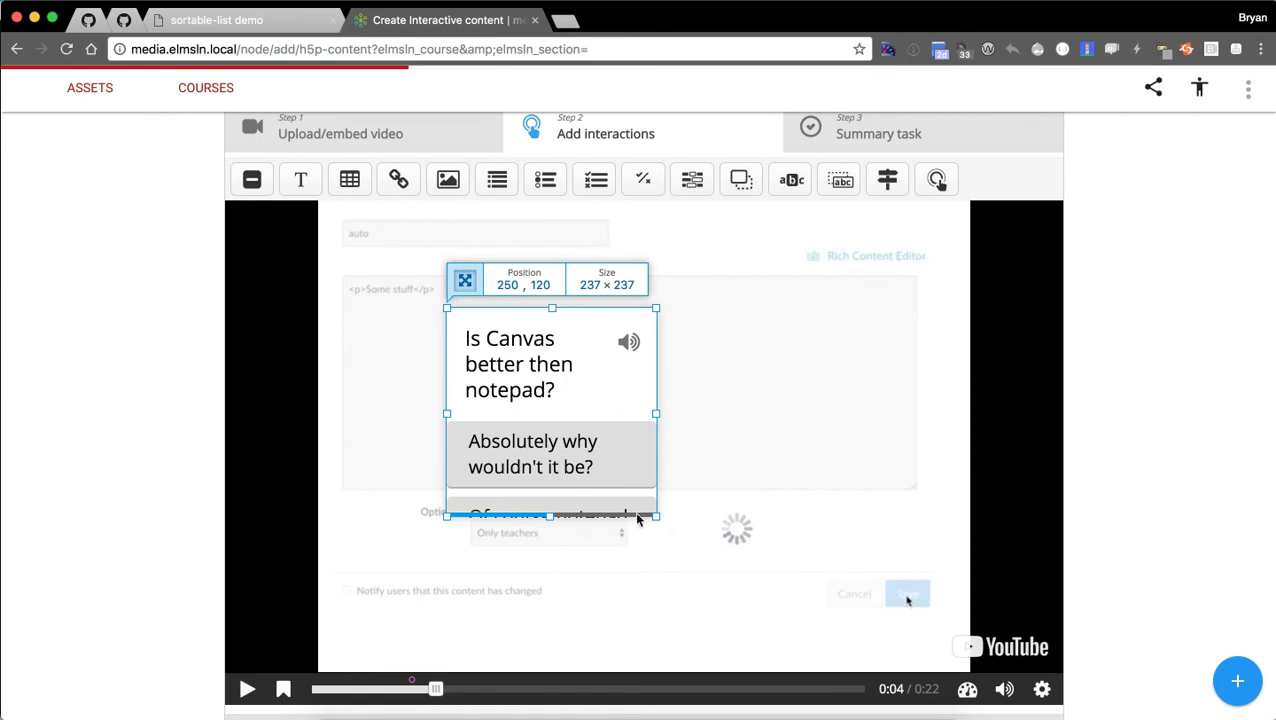
drag(656, 516, 1013, 520)
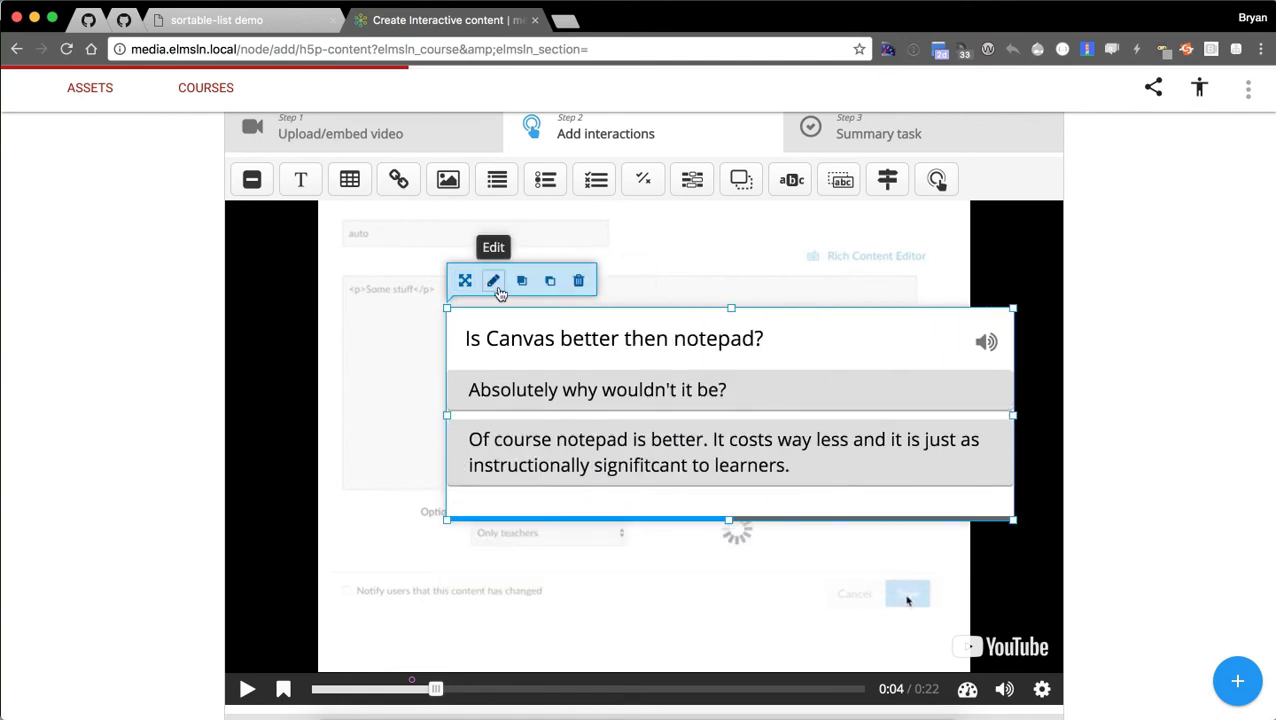
drag(532, 314, 444, 287)
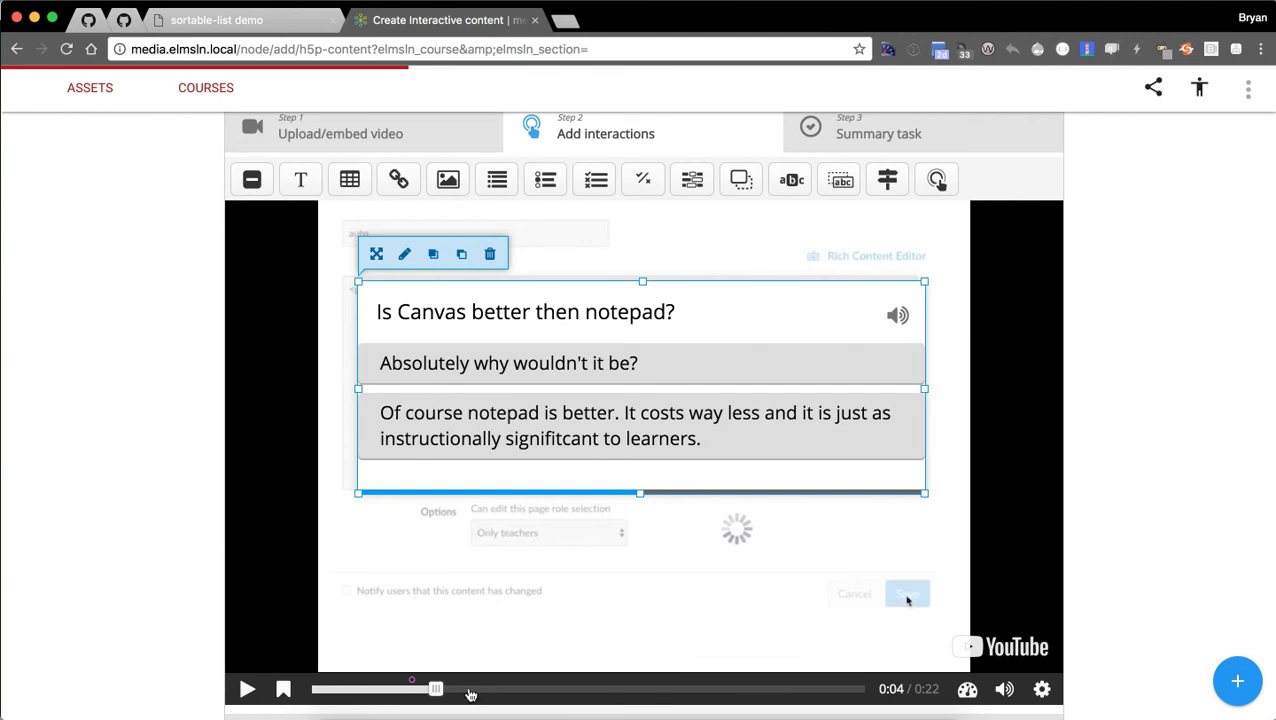
Seek the video forward to 0:13.
click(541, 689)
click(607, 689)
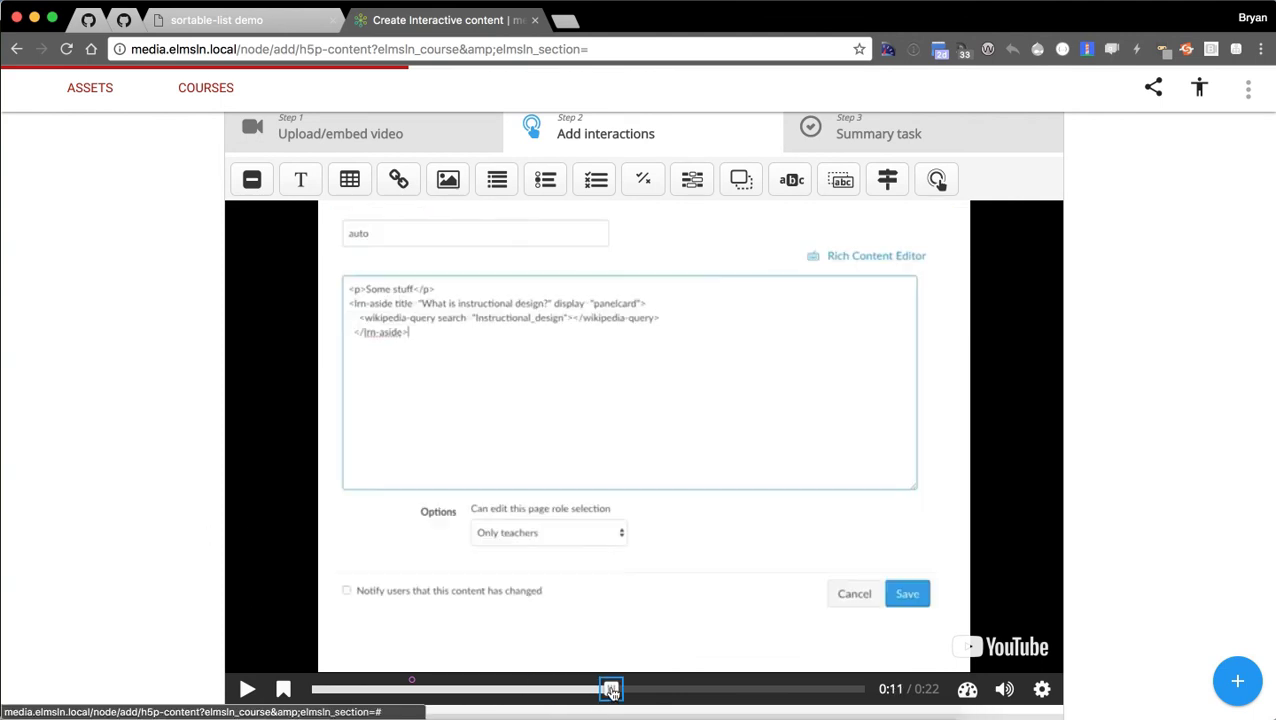
click(662, 689)
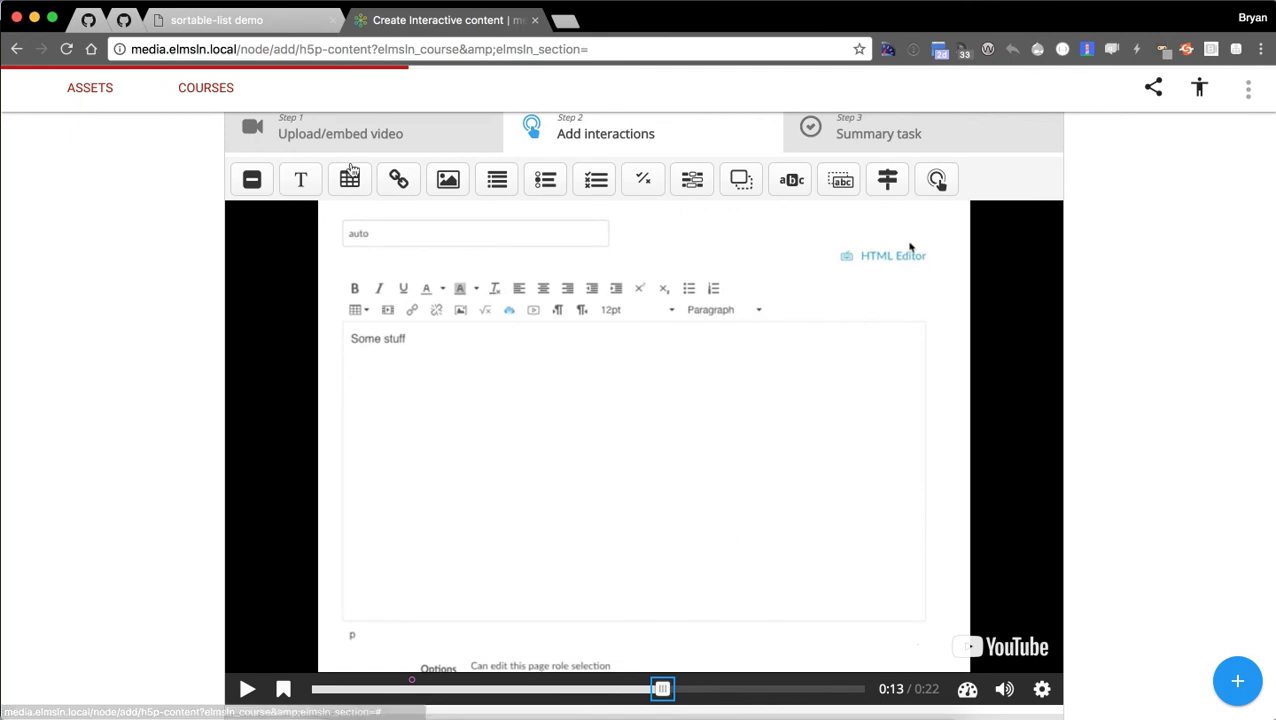
click(398, 179)
click(430, 376)
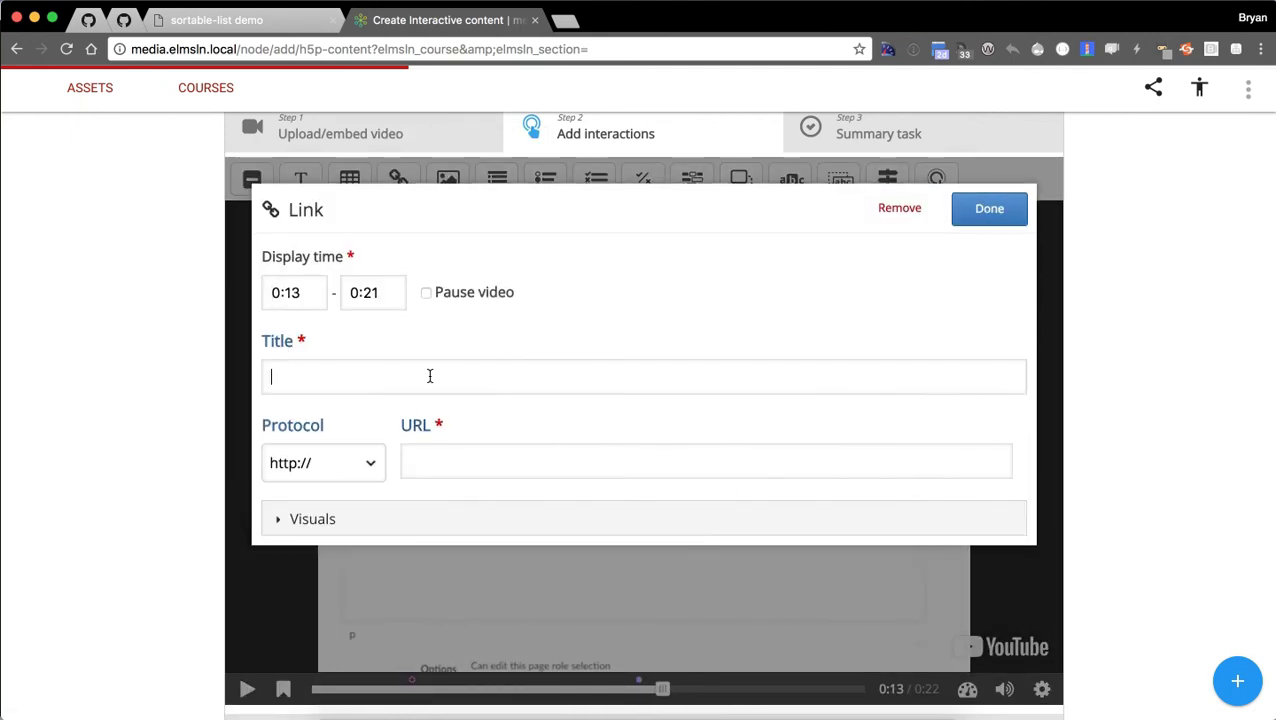
text(ELMSLN)
key(super+a)
text(Want someth)
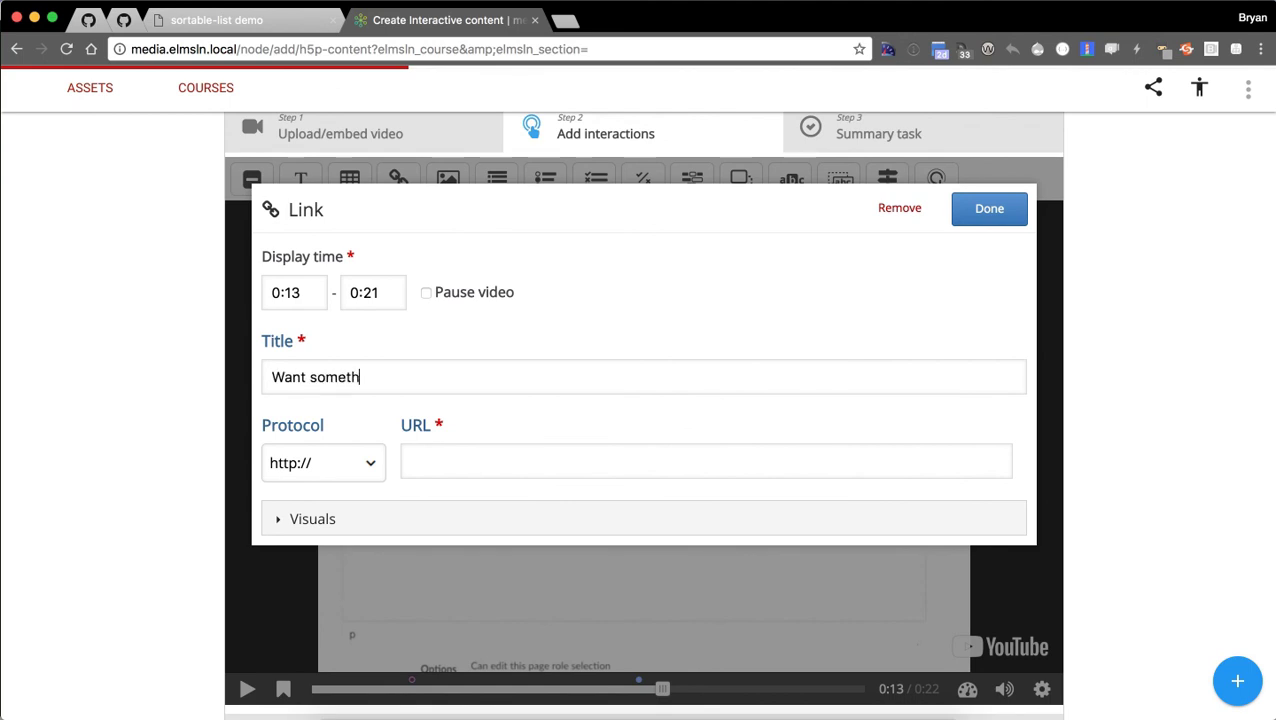
text(ing different?)
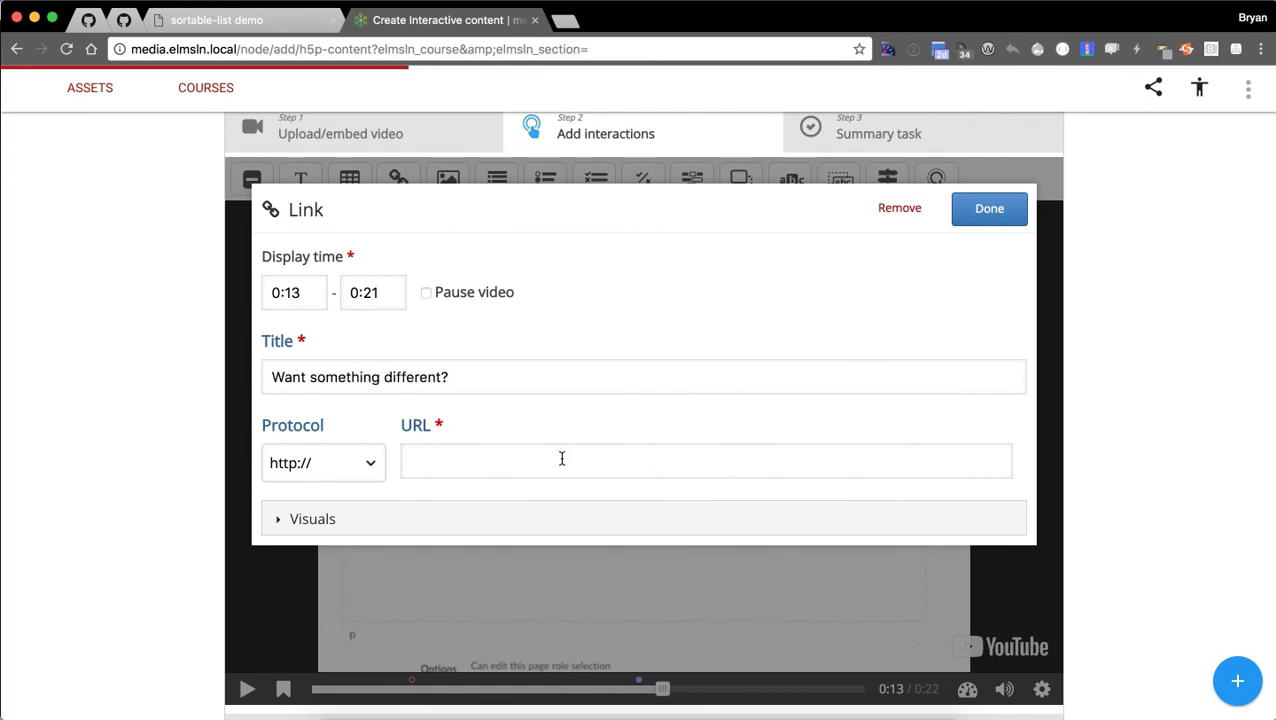
click(562, 458)
text(www.elmsln.org)
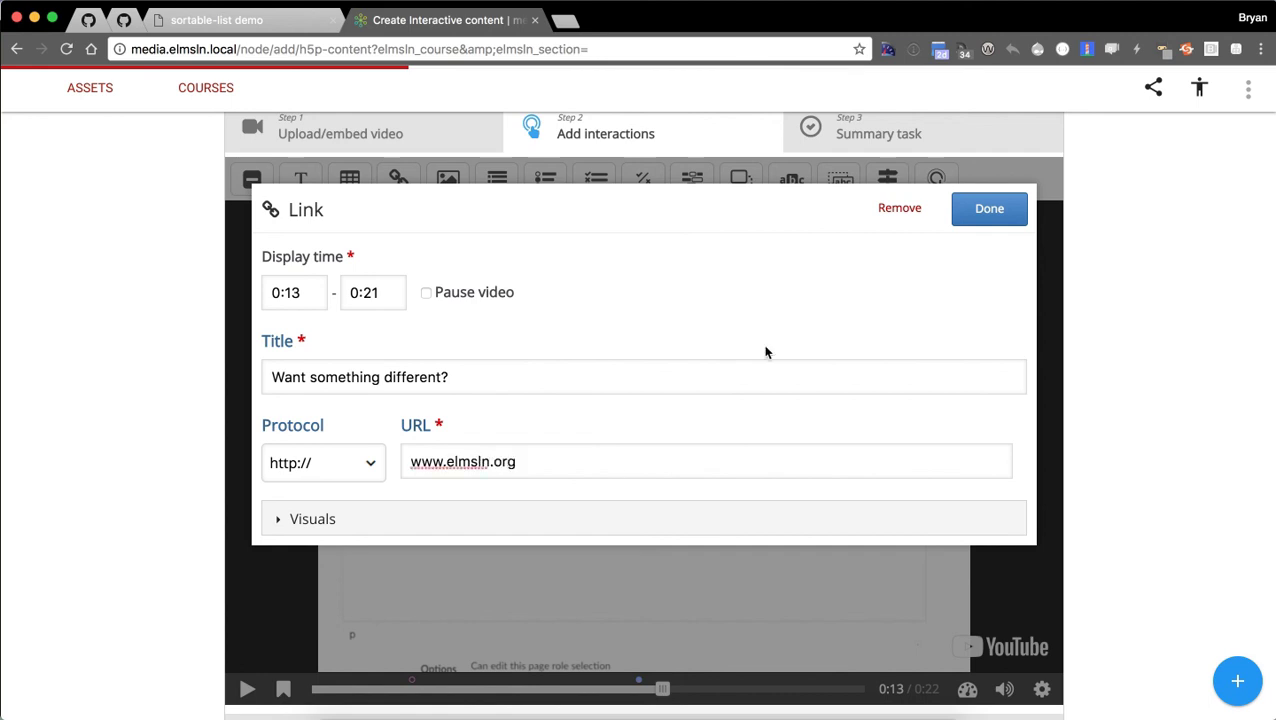
Give the link a green background with no box shadow and place it upper right.
click(470, 516)
scroll(444, 535, down, 3)
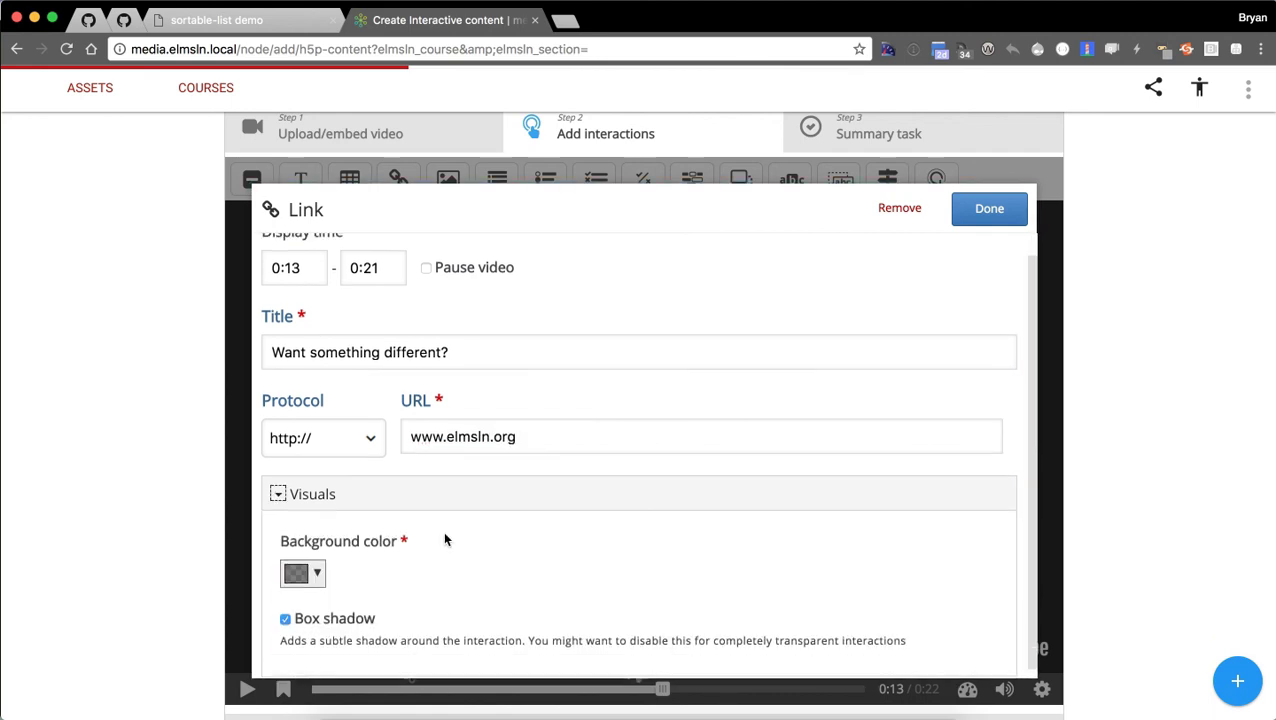
click(305, 486)
click(369, 560)
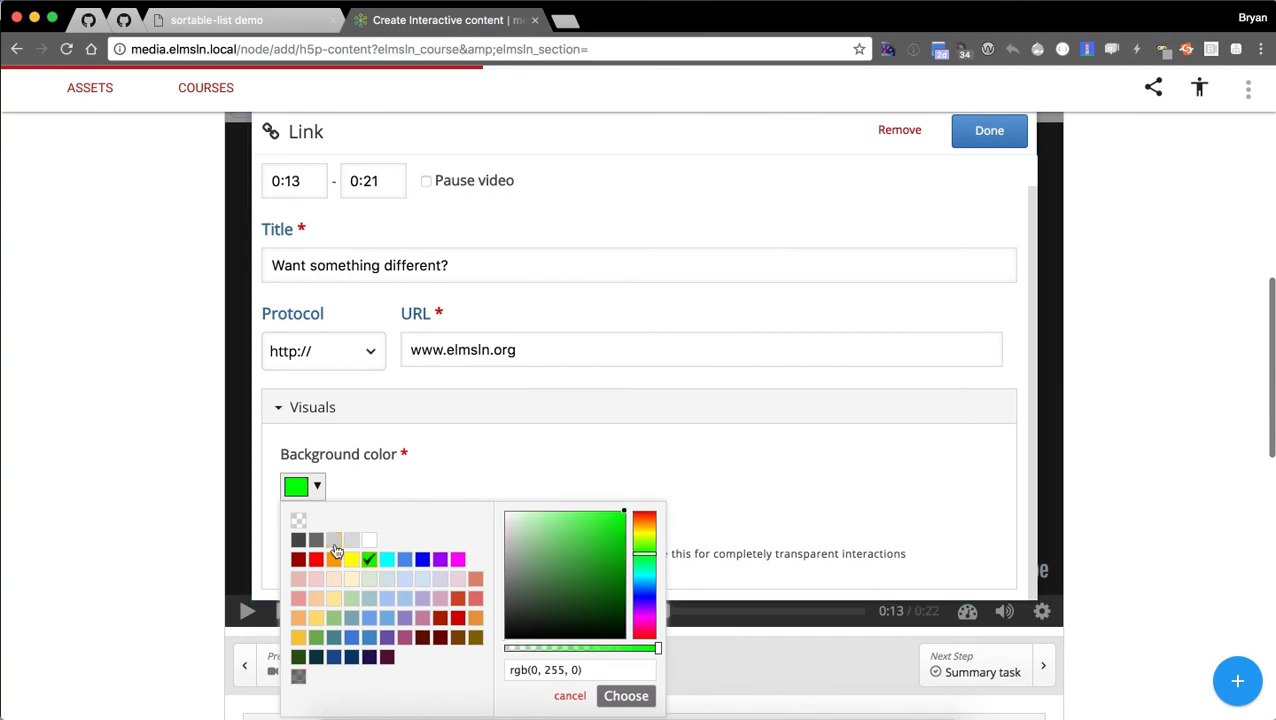
click(626, 696)
click(286, 530)
scroll(678, 402, up, 4)
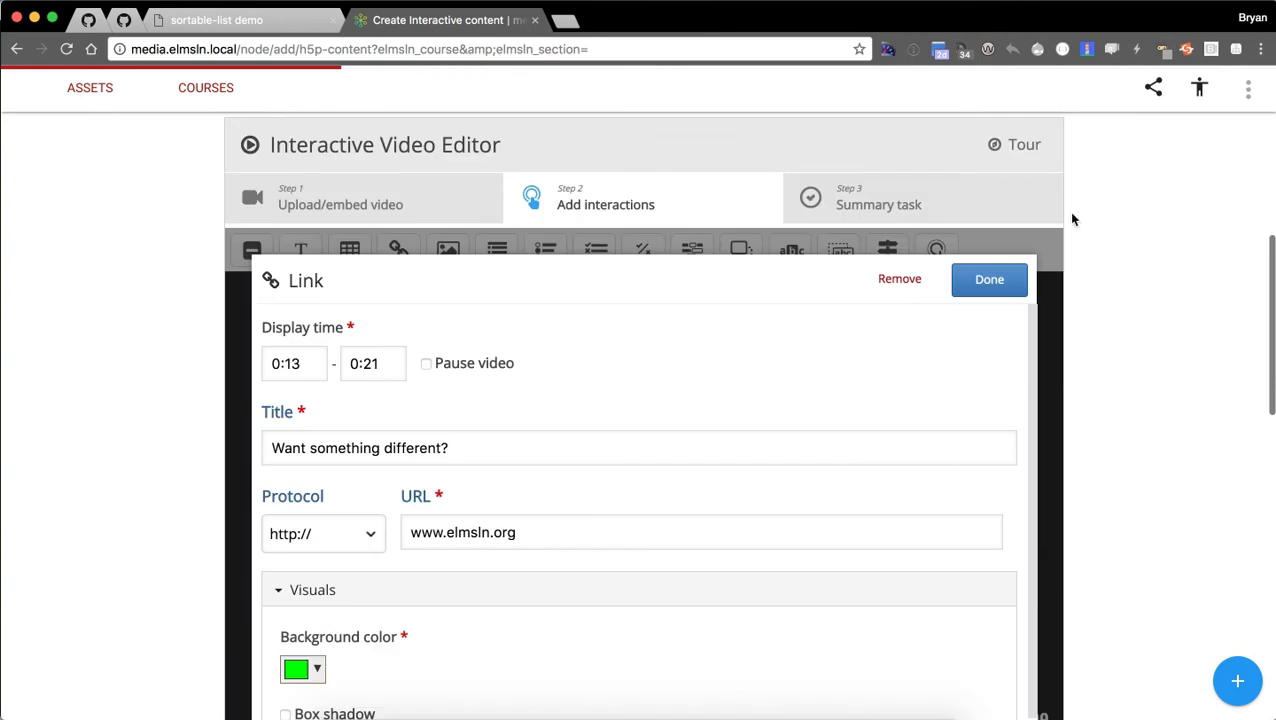
click(989, 279)
drag(592, 490, 727, 304)
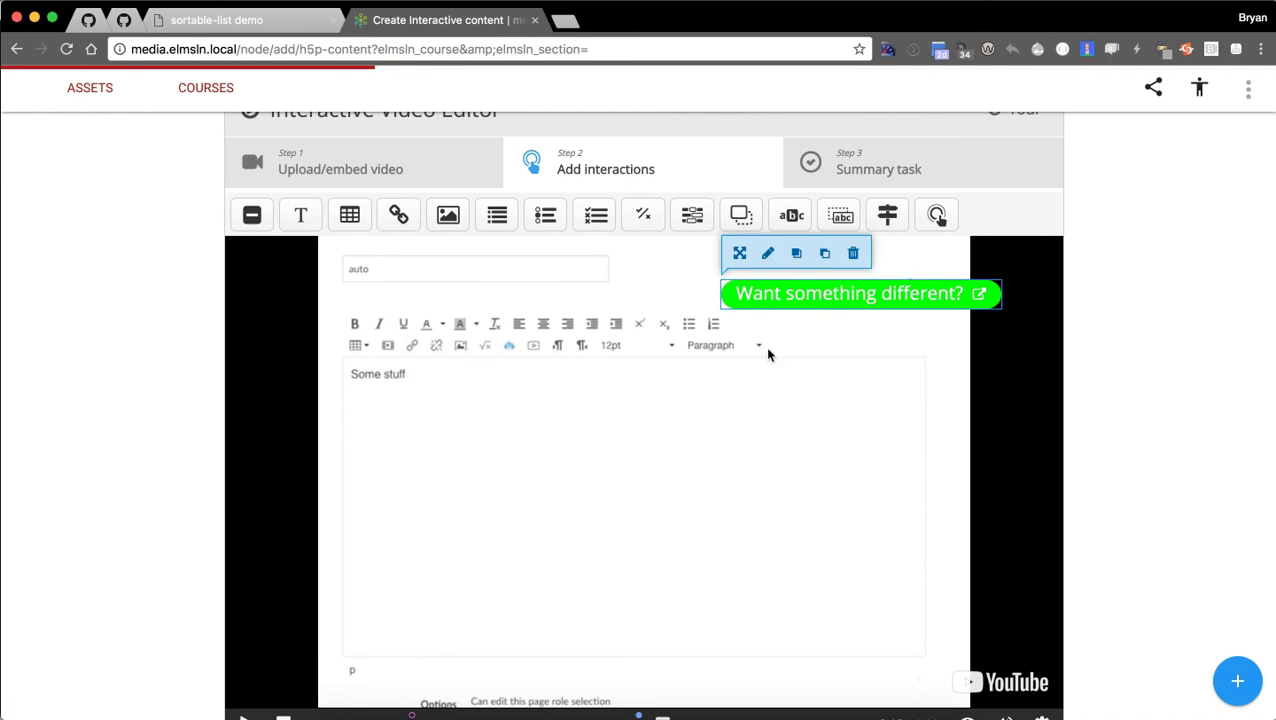
Scroll to the Accessible fallback section and open its fallback type dropdown.
scroll(530, 418, down, 2)
scroll(100, 450, down, 5)
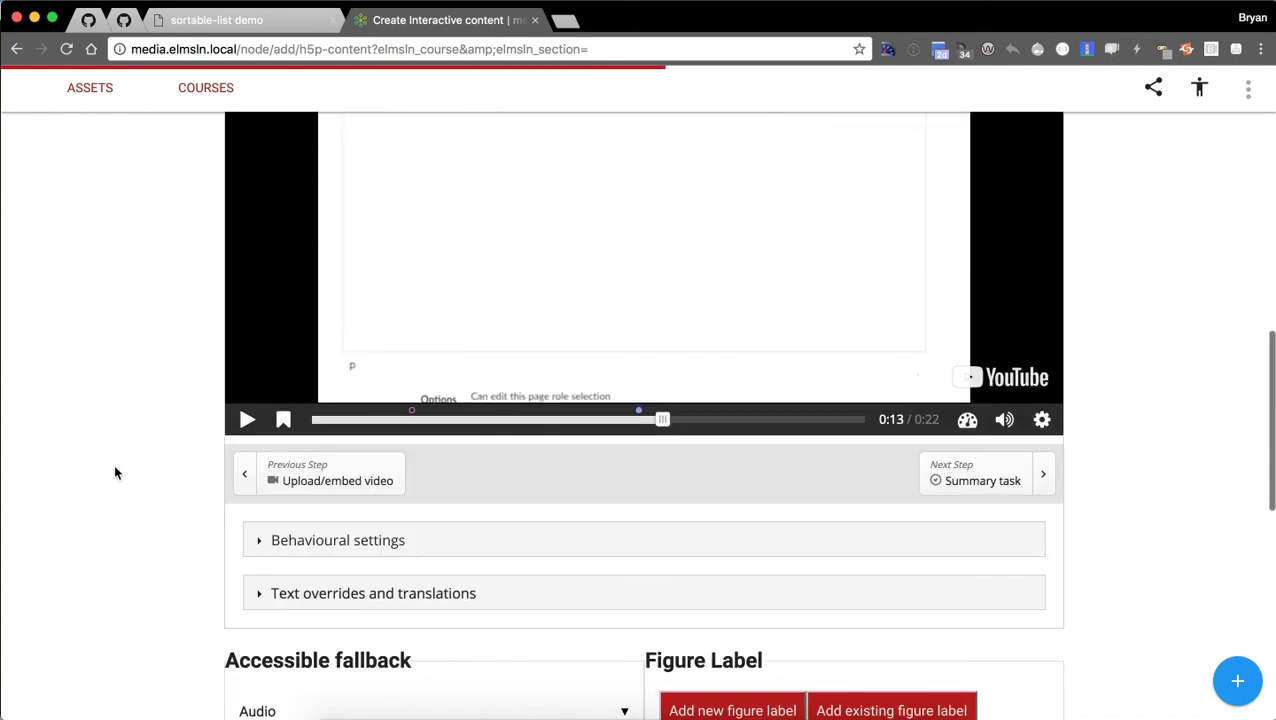
scroll(80, 510, down, 6)
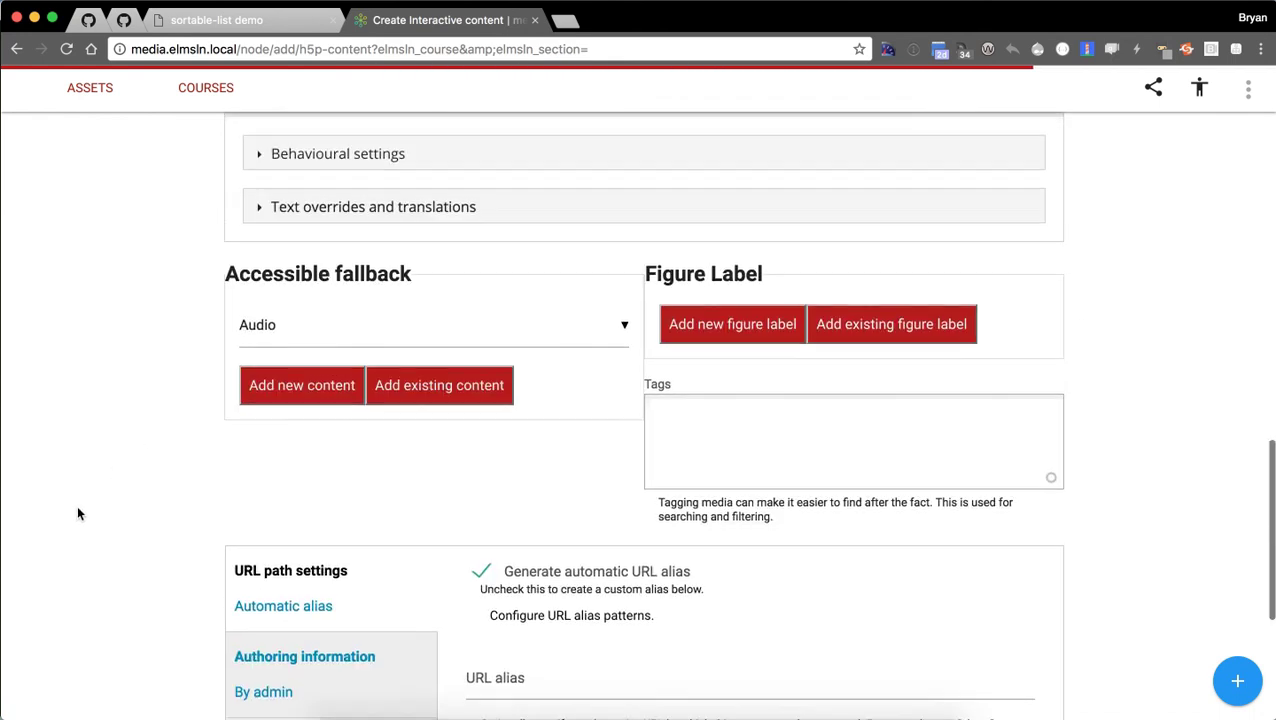
scroll(80, 510, down, 3)
scroll(112, 481, up, 5)
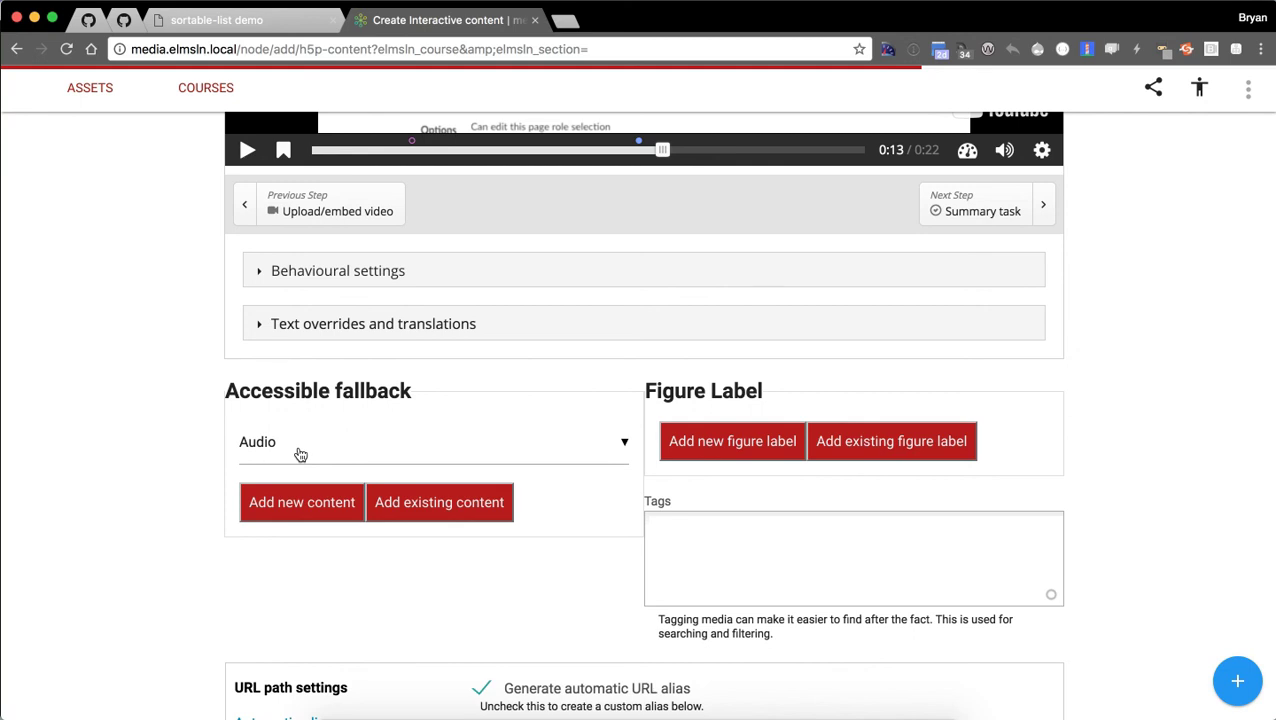
click(321, 446)
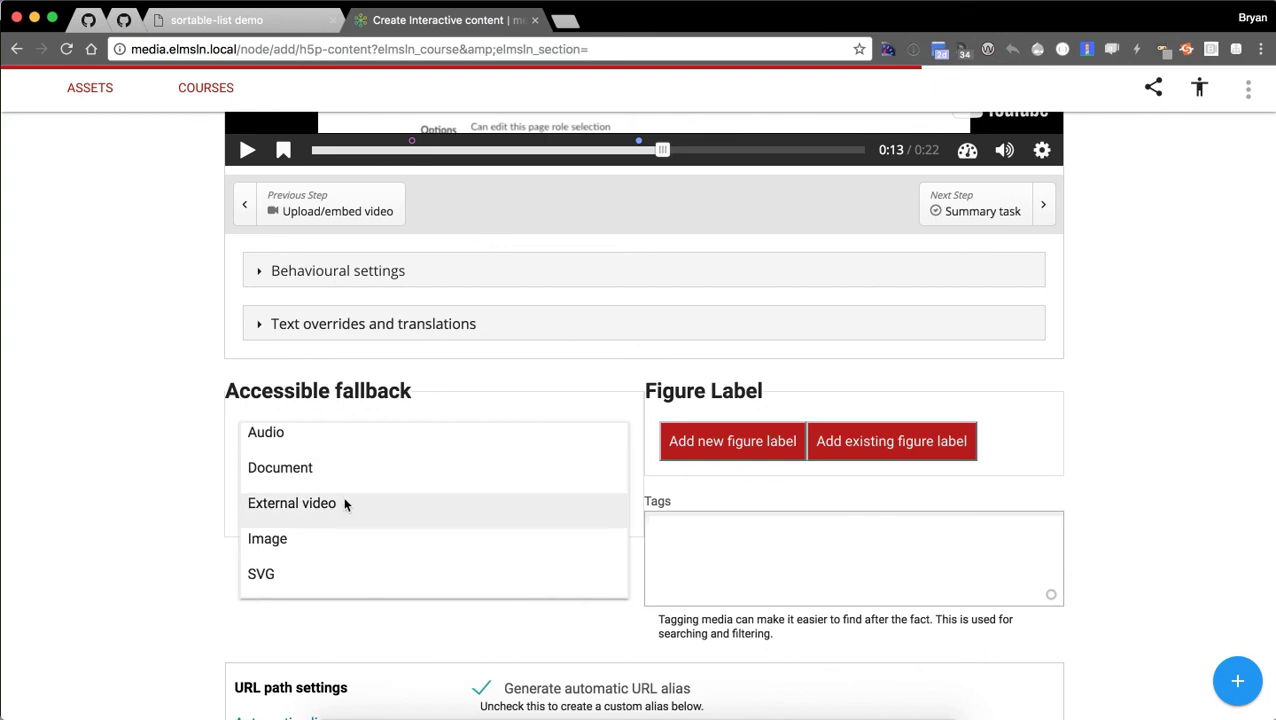
Choose Static content as the fallback type and start a new content item.
scroll(308, 509, down, 1)
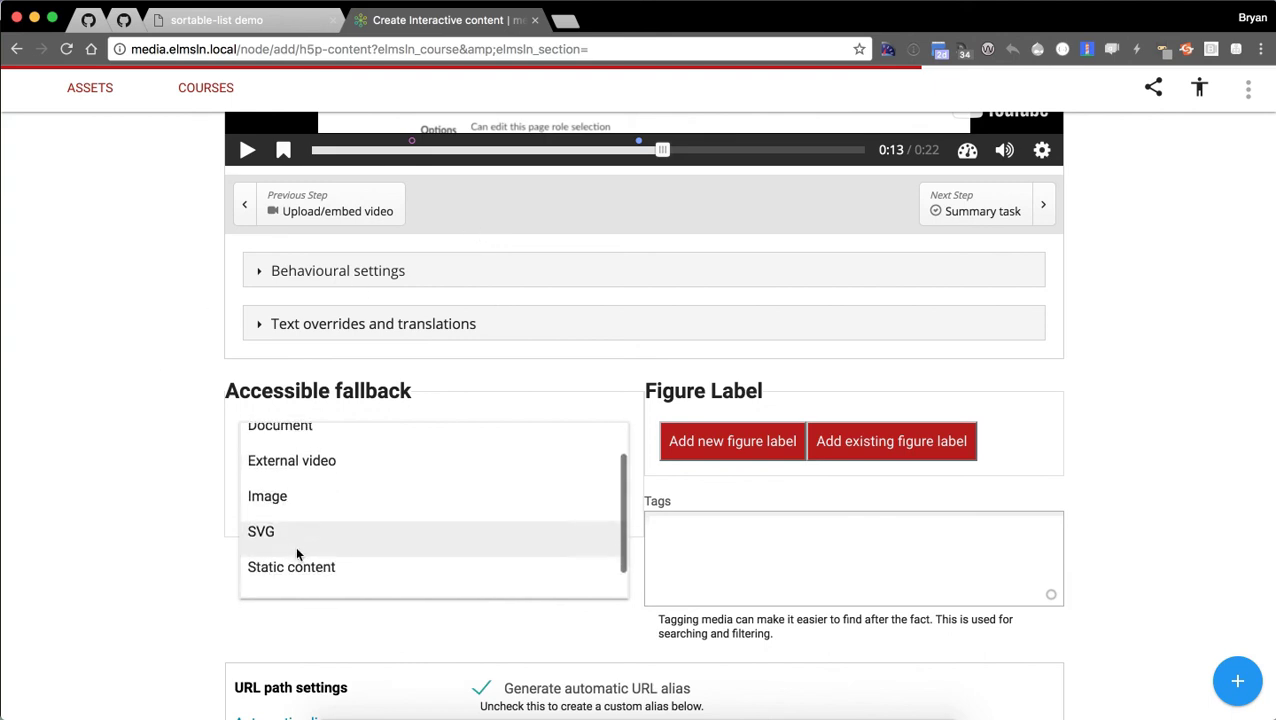
scroll(300, 566, down, 1)
click(300, 567)
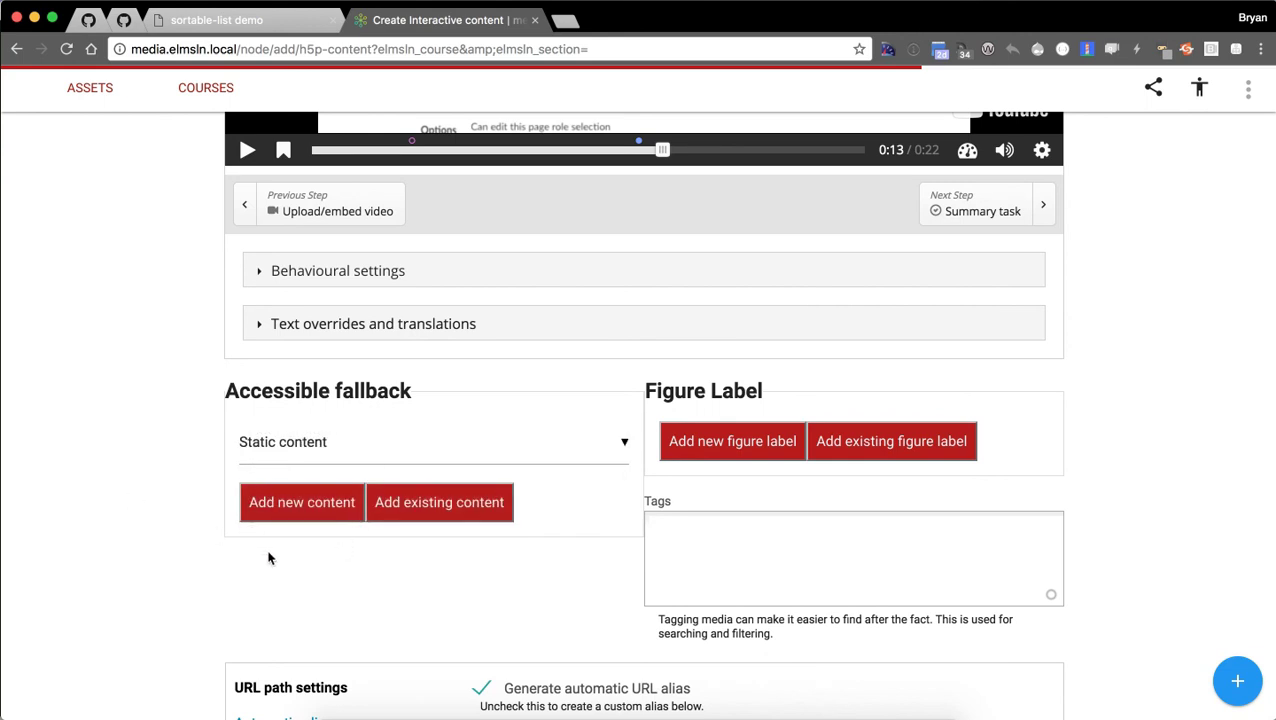
click(285, 510)
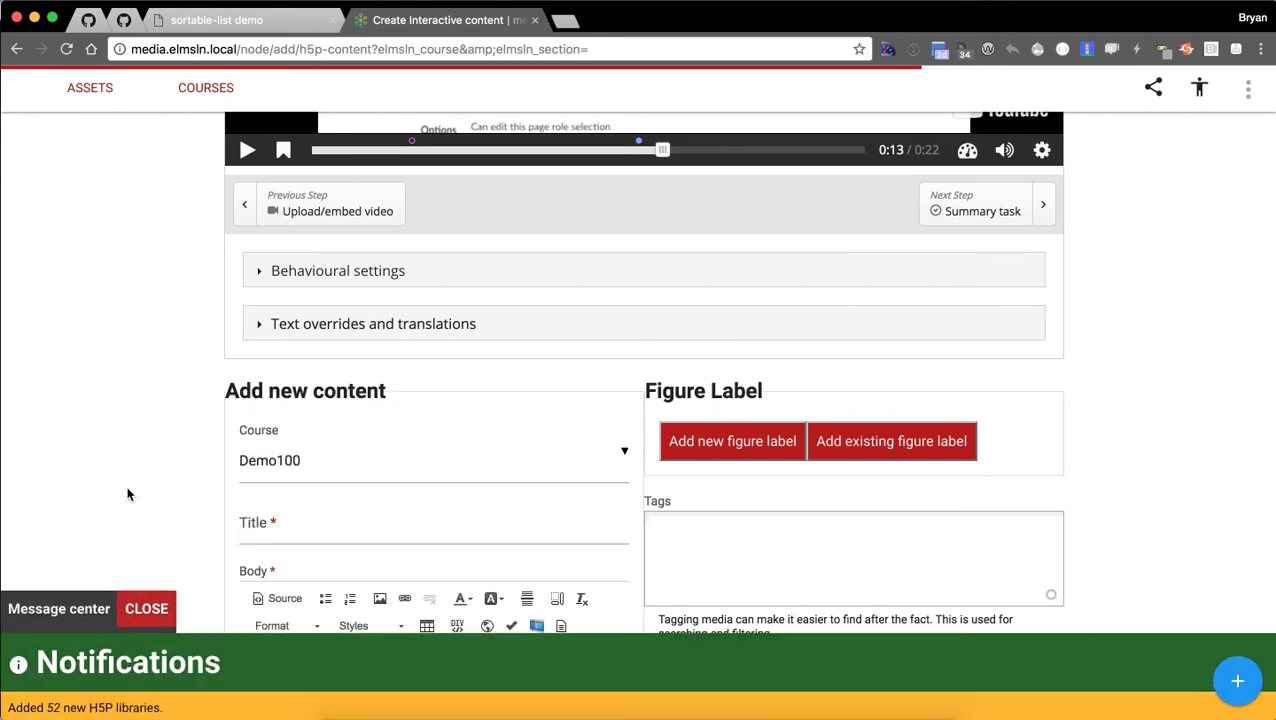
click(142, 605)
scroll(114, 481, down, 2)
Title the static content fallback 'Is canvas all that?'.
click(318, 326)
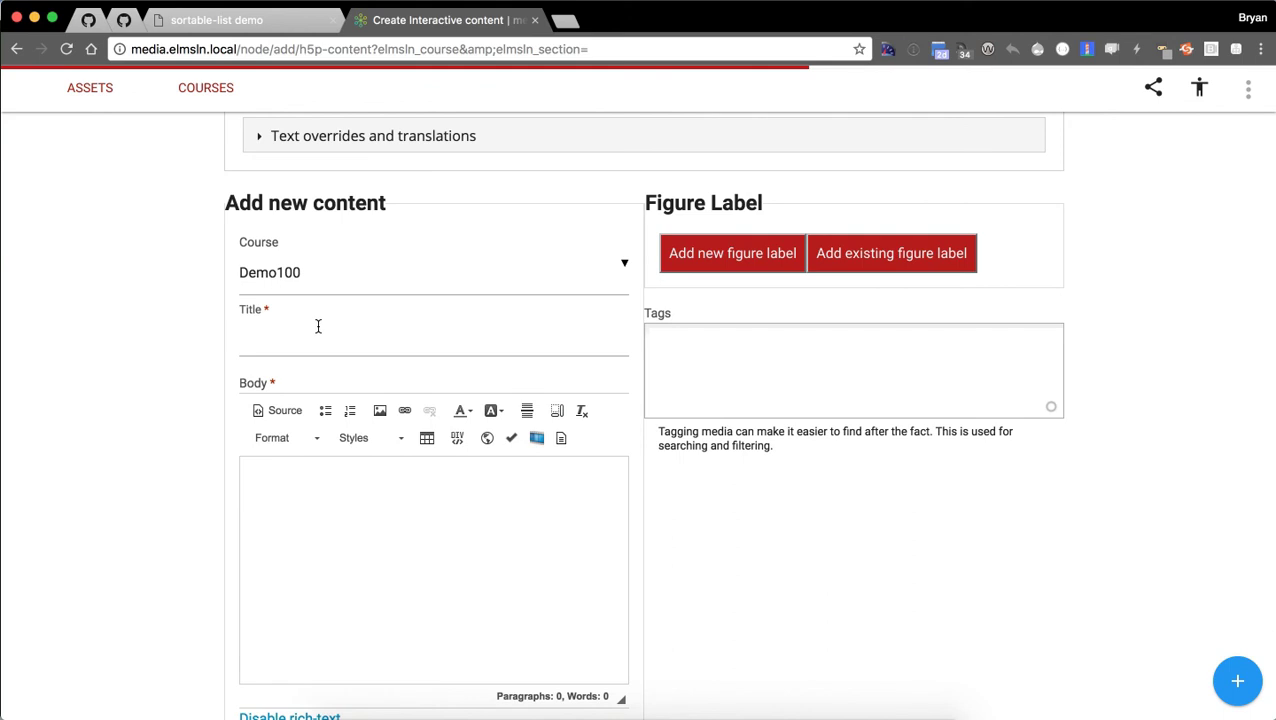
text(A new)
key(BackSpace)
key(BackSpace)
text(W)
key(BackSpace)
text(Doe)
text(Is canvas all that?)
Paste a short Canvas sentence as the body and create the fallback content.
click(359, 527)
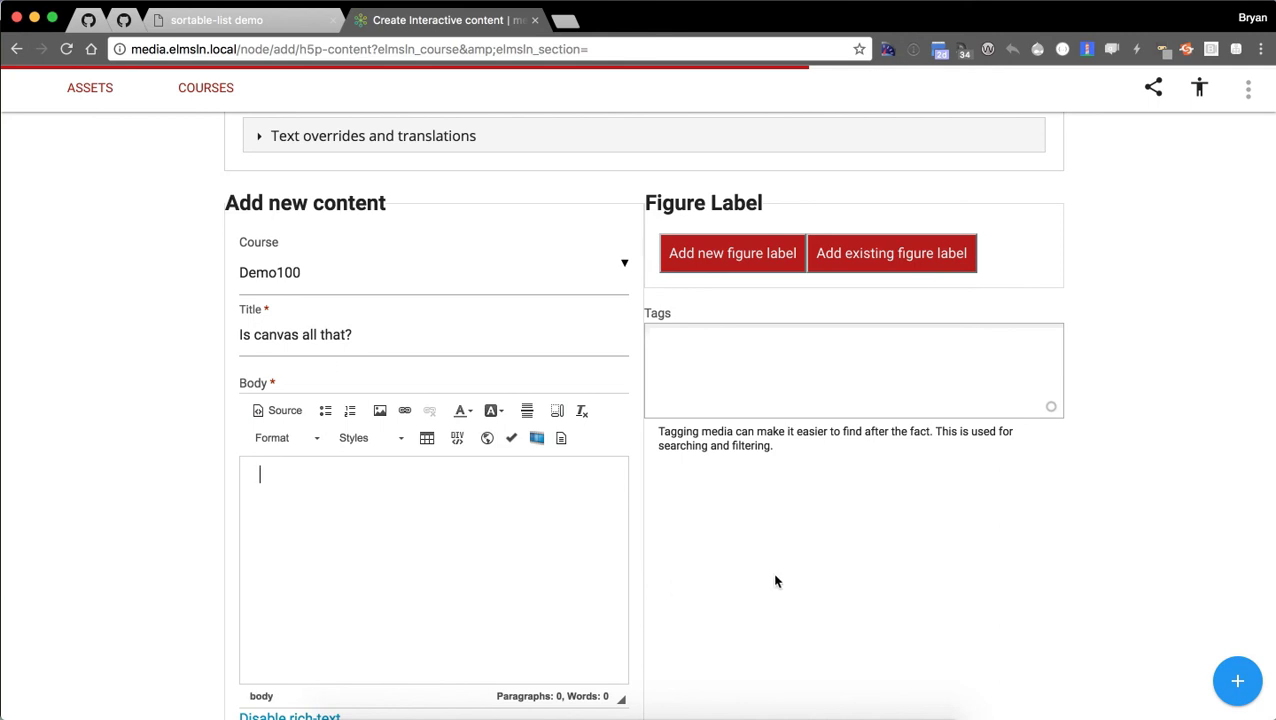
scroll(989, 540, down, 1)
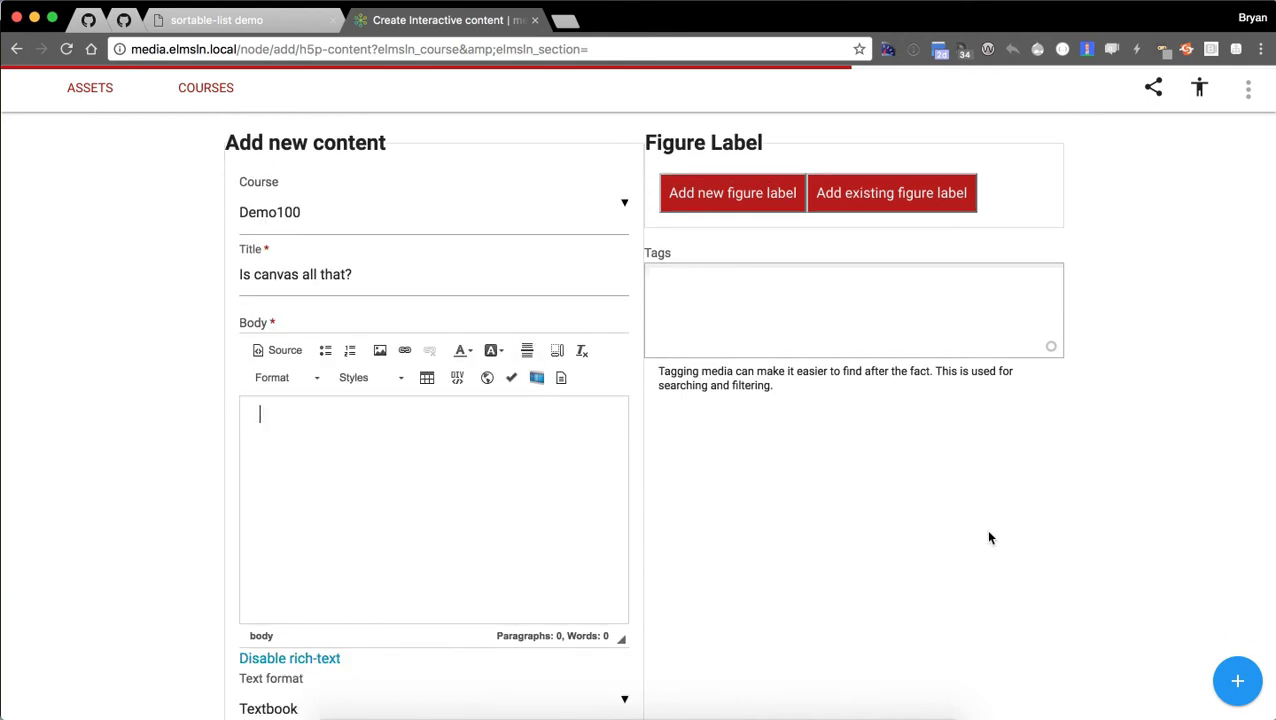
scroll(361, 509, down, 1)
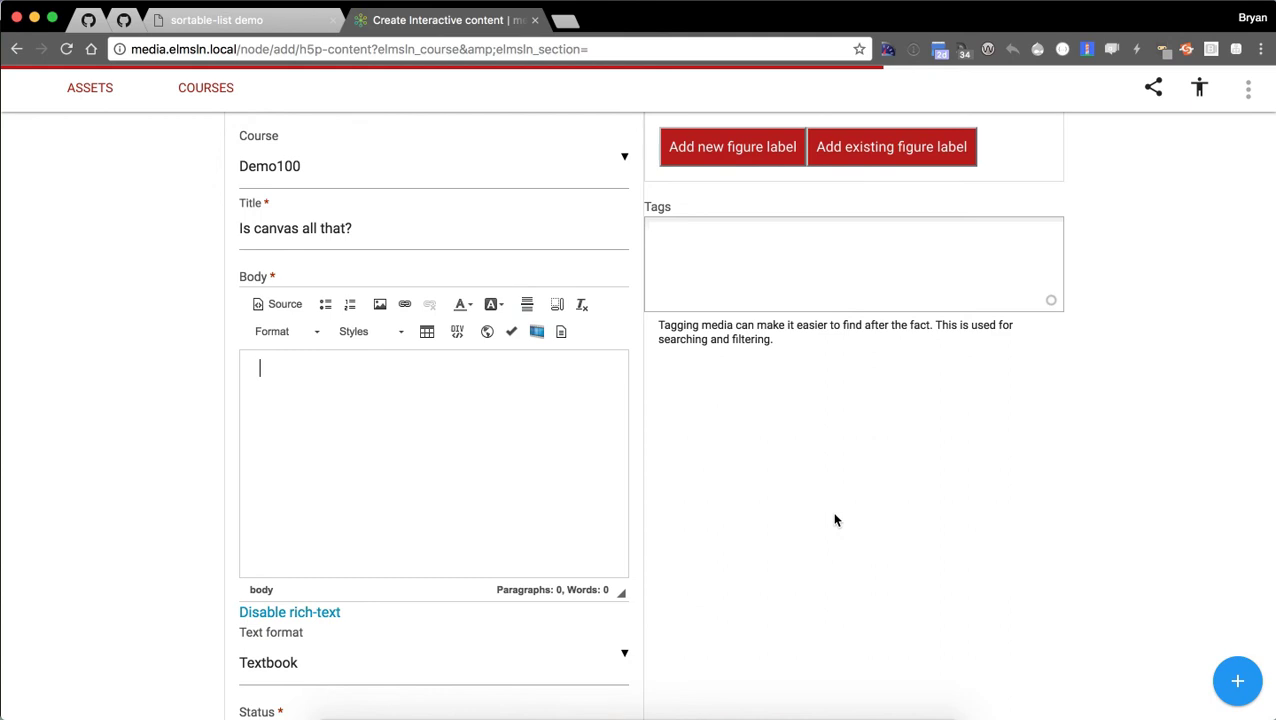
text(Did you know... that it's almost like Canvas wants you to)
scroll(140, 393, down, 6)
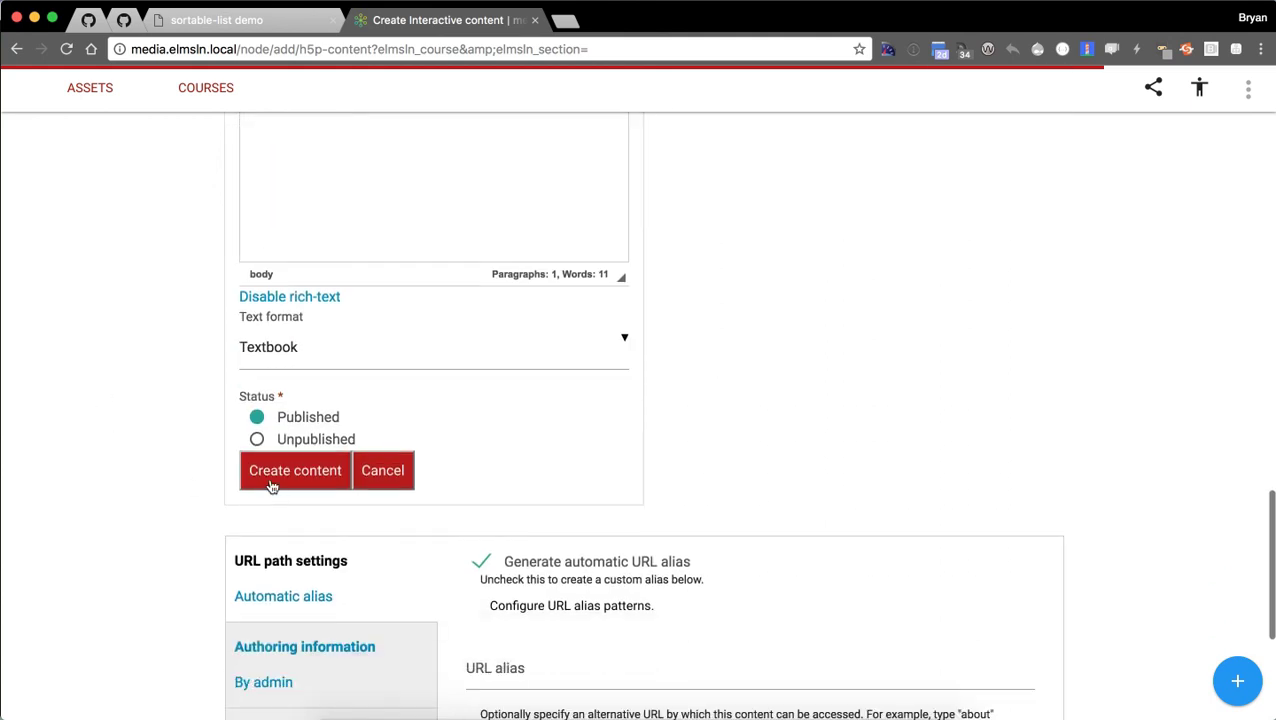
click(275, 472)
scroll(100, 456, up, 5)
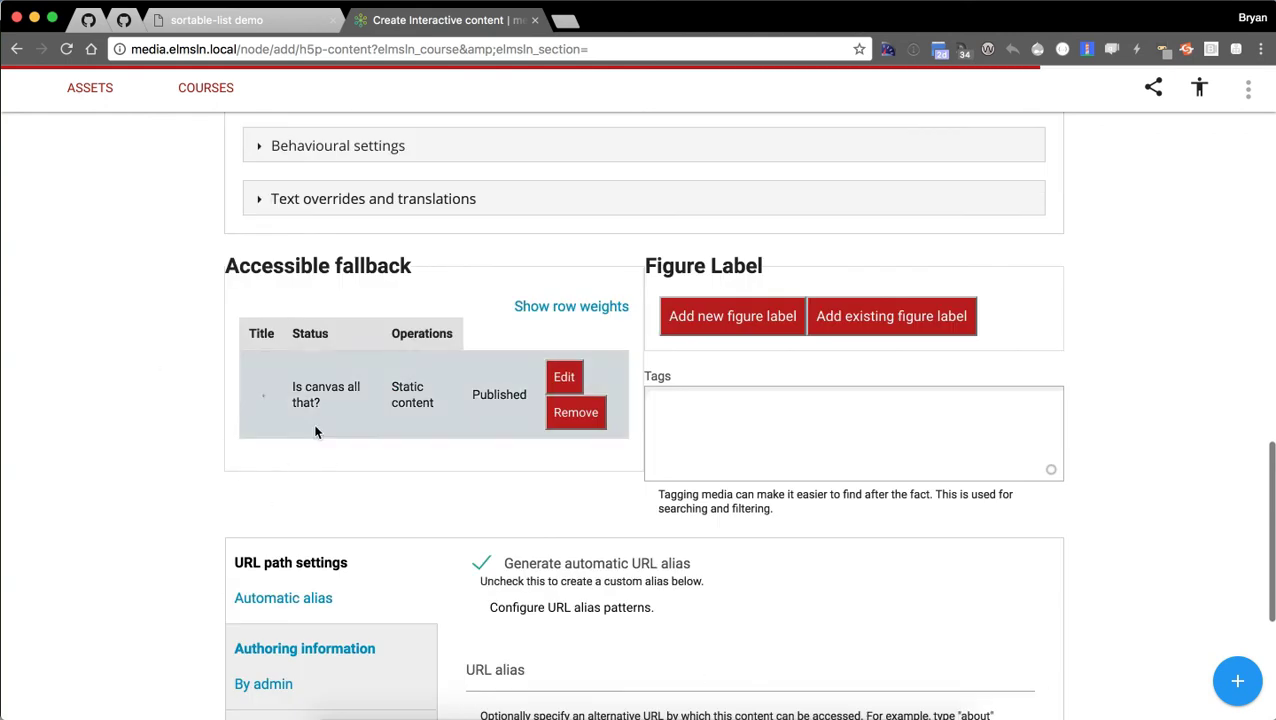
Scroll to the bottom of the form and save the Interactive video.
scroll(210, 478, up, 10)
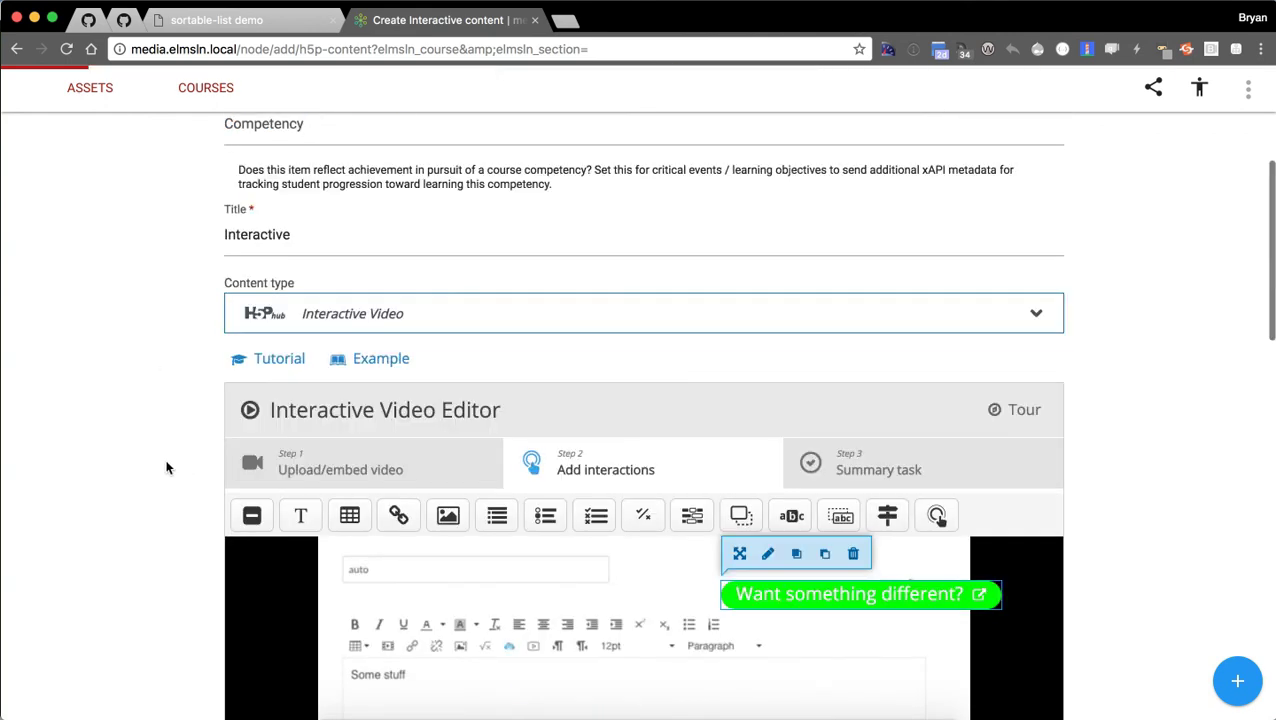
scroll(167, 467, up, 3)
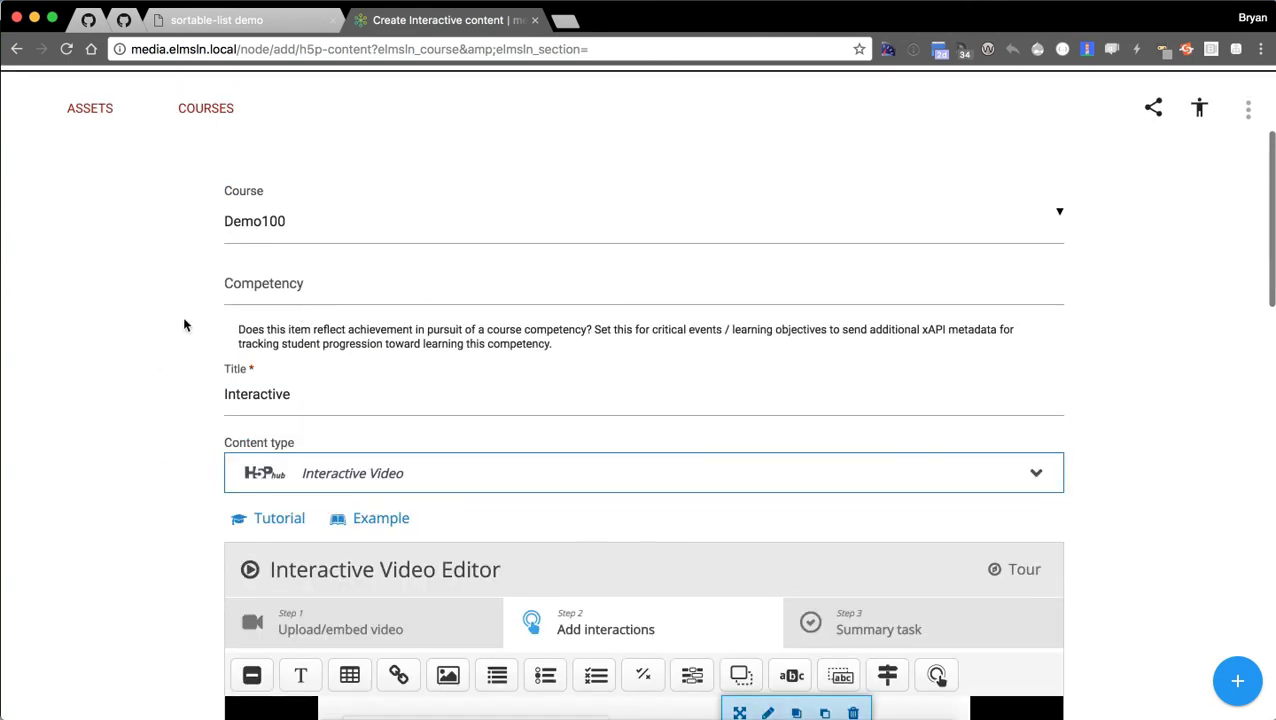
scroll(154, 365, down, 8)
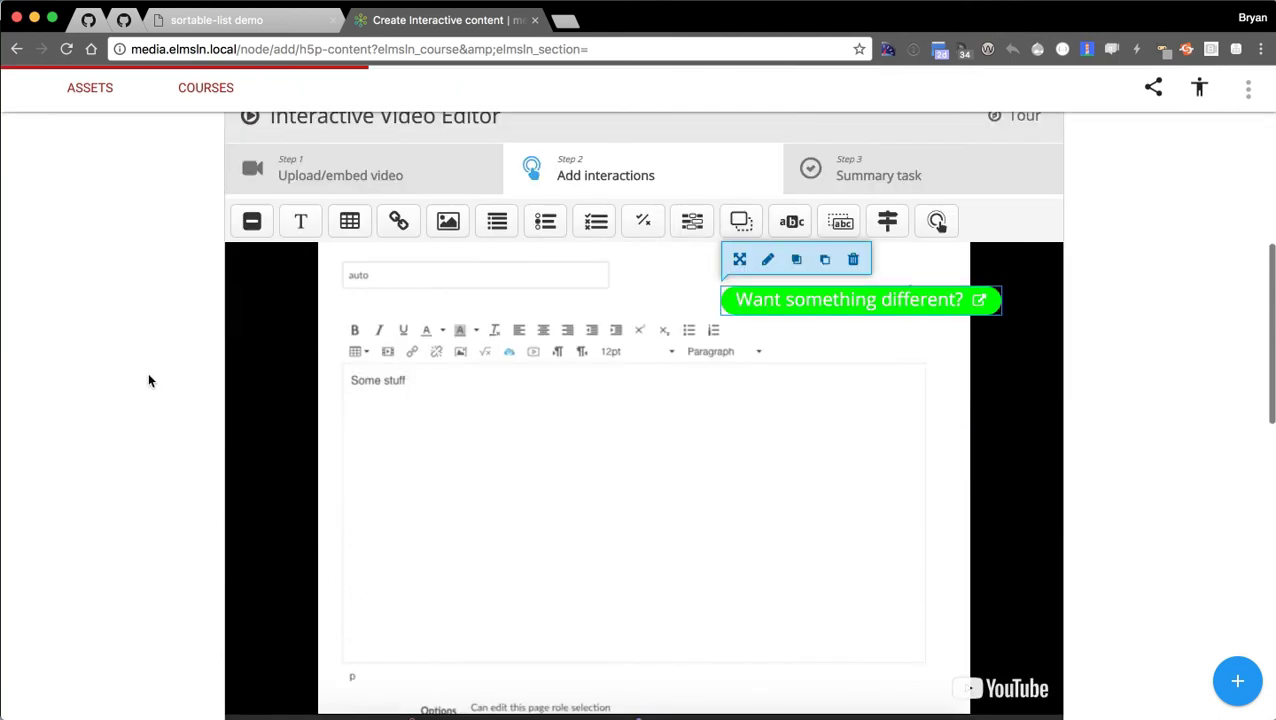
scroll(148, 378, down, 15)
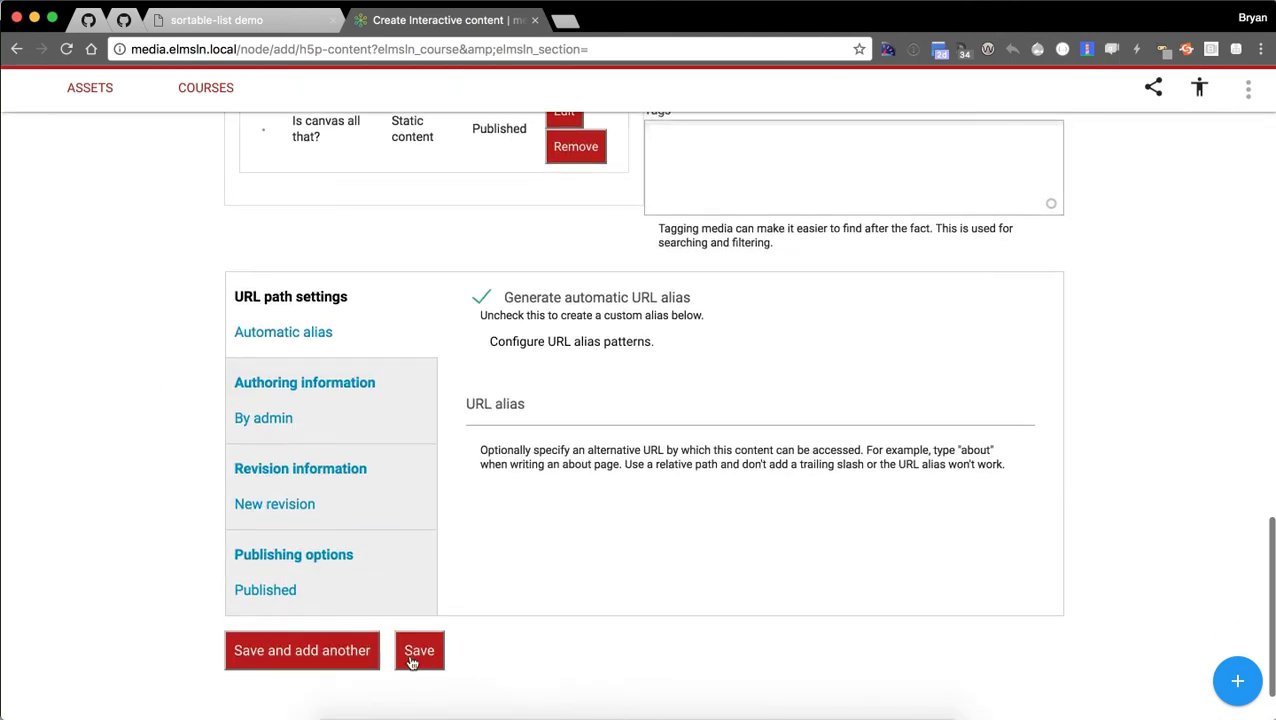
click(415, 655)
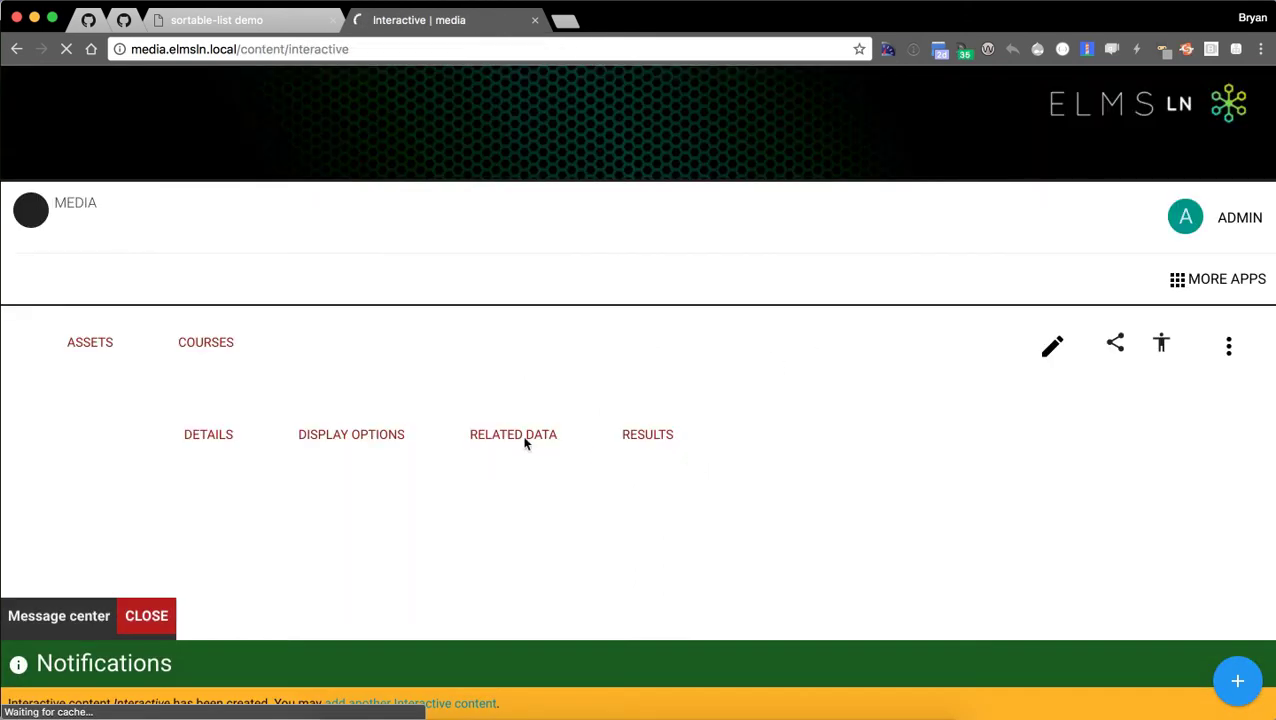
View the accessible static form, highlighting its fallback sentence, then return to the interactive form.
scroll(90, 480, down, 1)
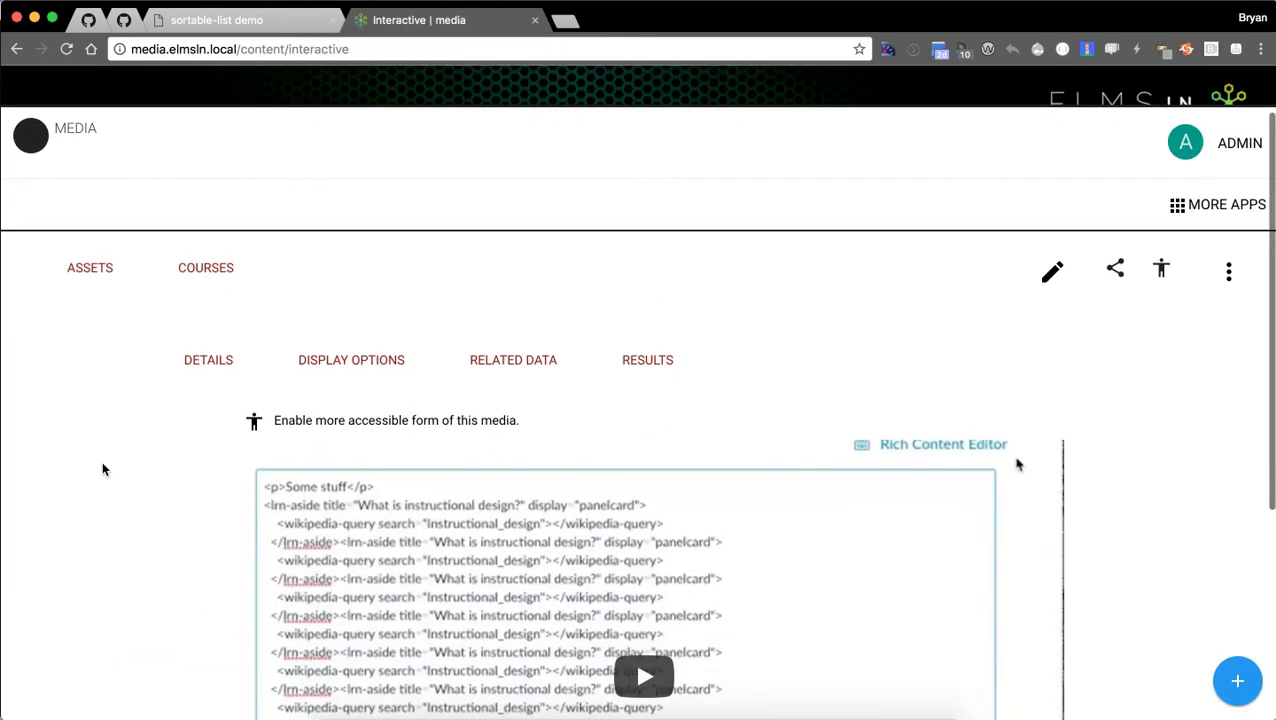
scroll(102, 469, down, 2)
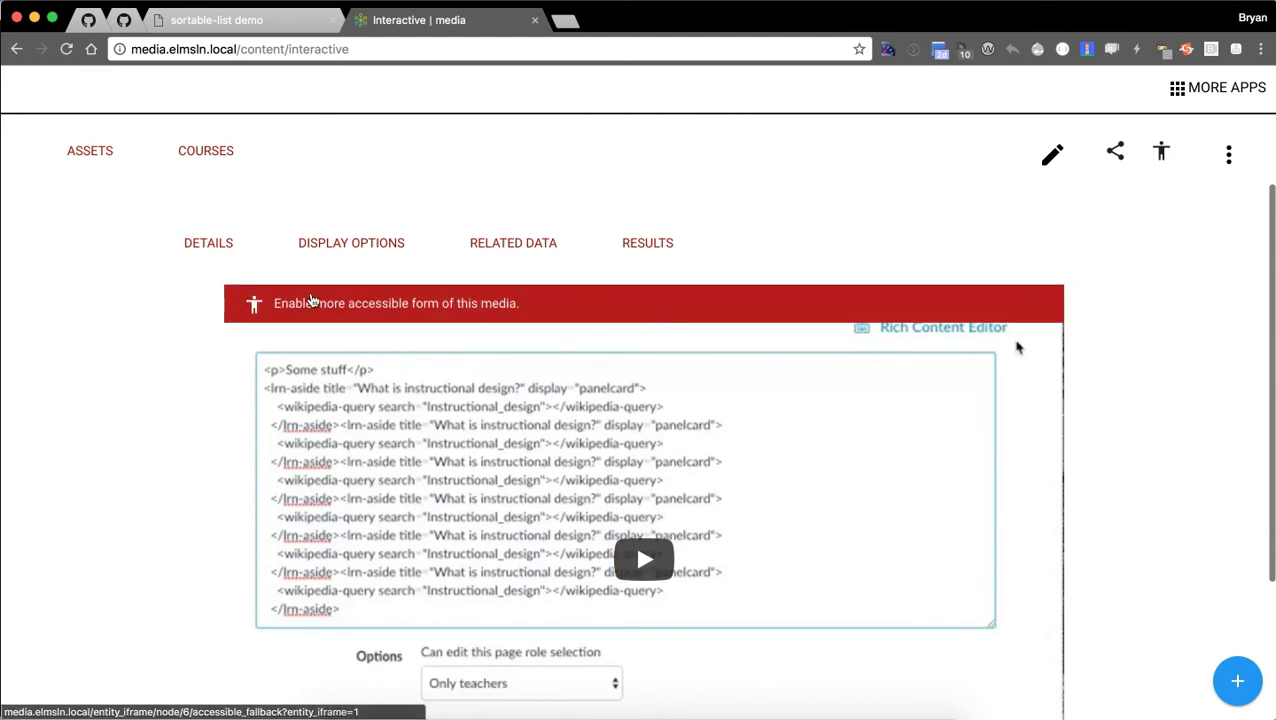
click(358, 317)
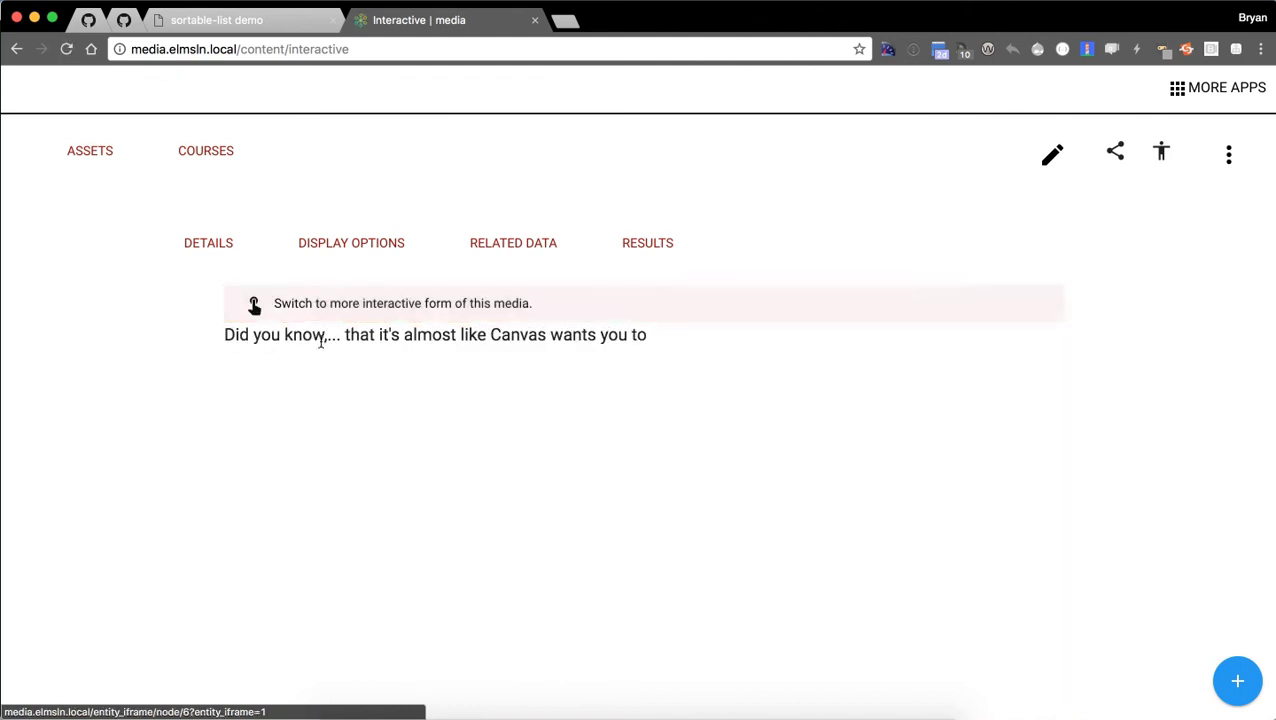
drag(225, 334, 572, 340)
click(686, 348)
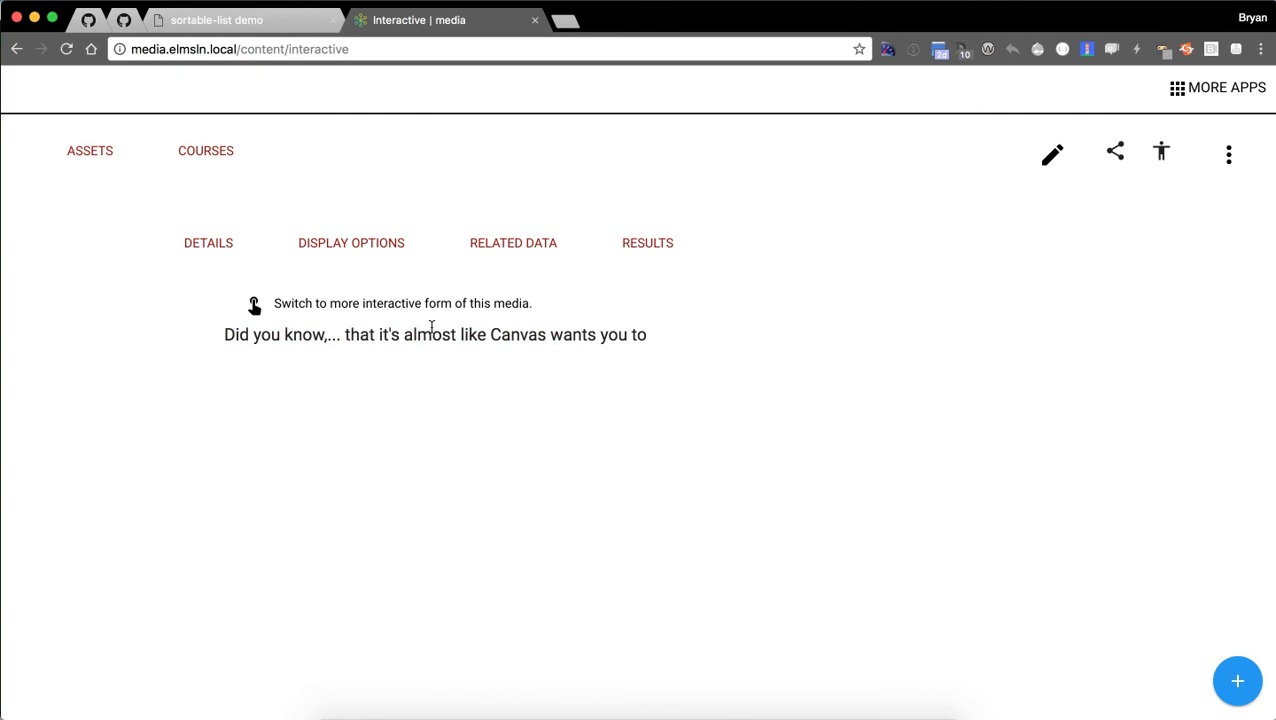
click(386, 306)
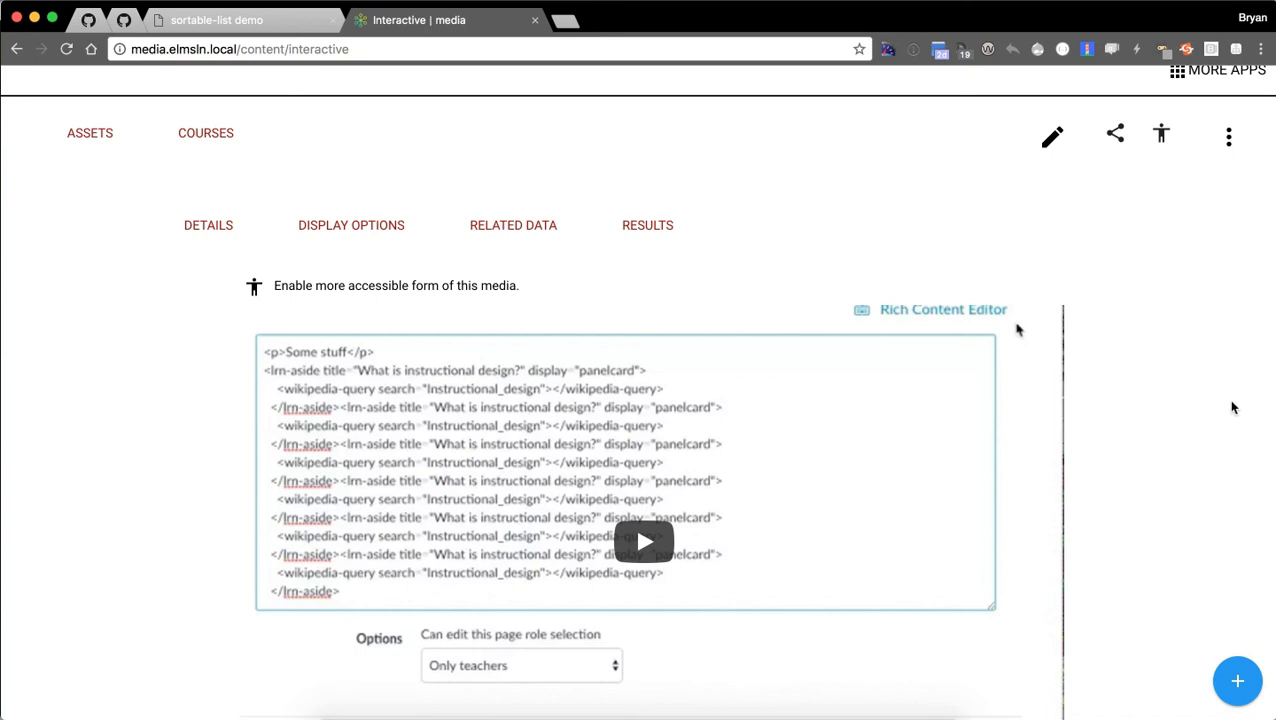
Play the video, answer the Canvas question with option one, skip to 0:12, follow the green link.
scroll(1140, 394, down, 3)
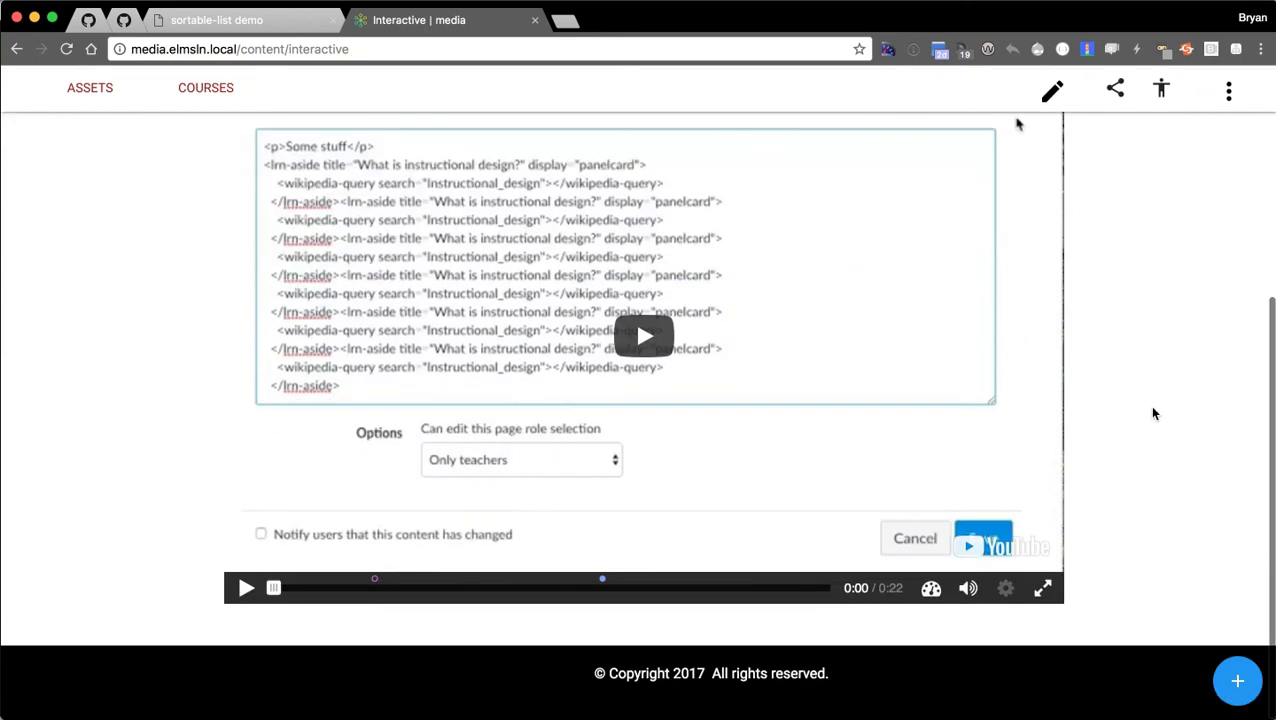
scroll(68, 427, up, 2)
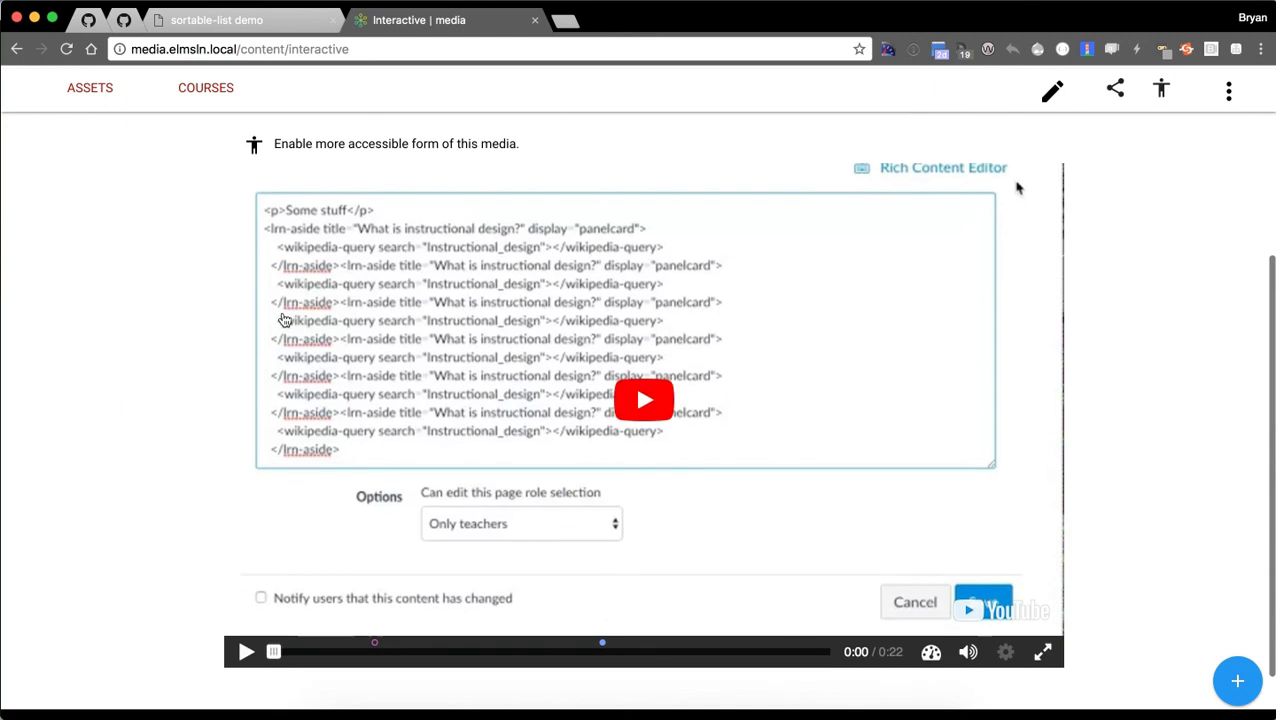
click(585, 402)
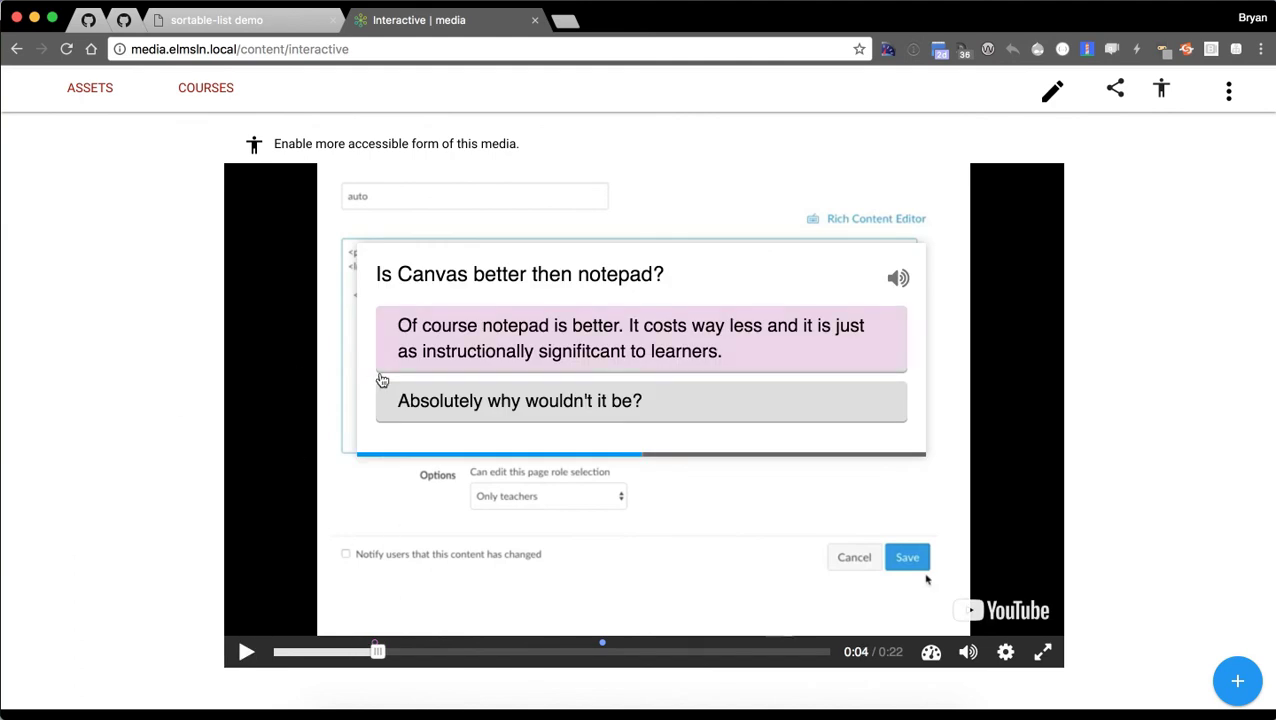
click(535, 355)
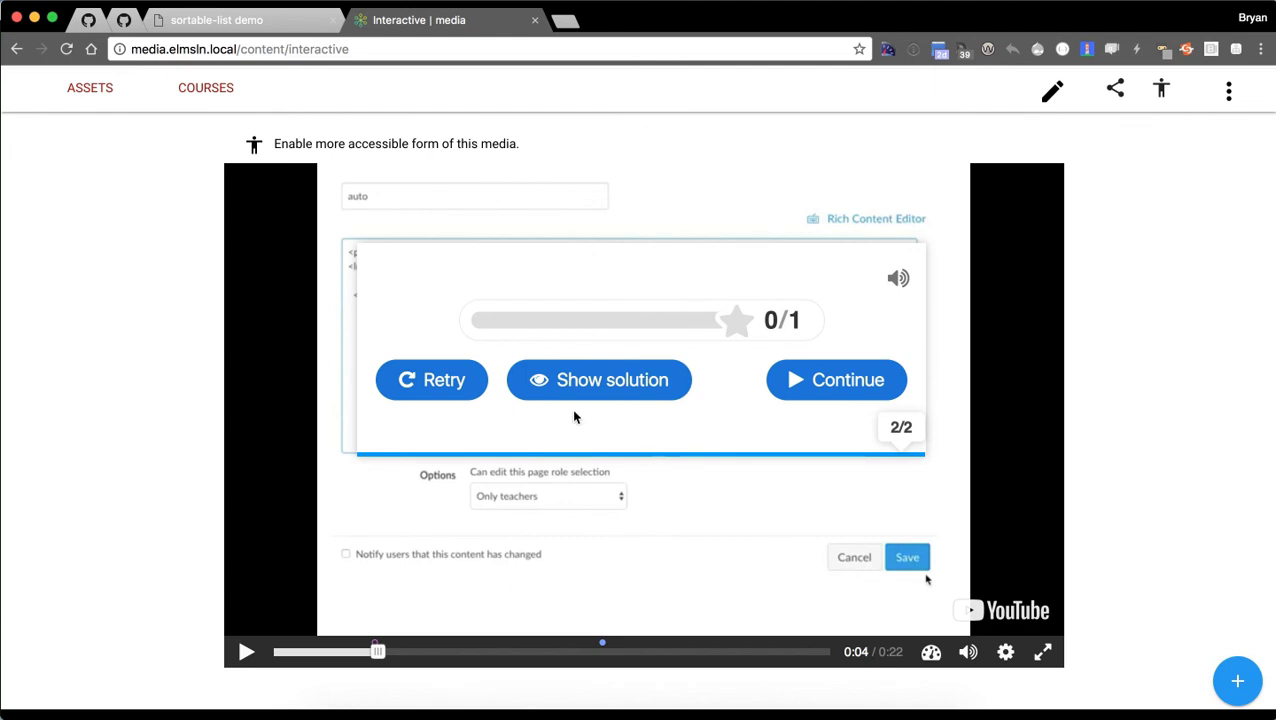
click(849, 393)
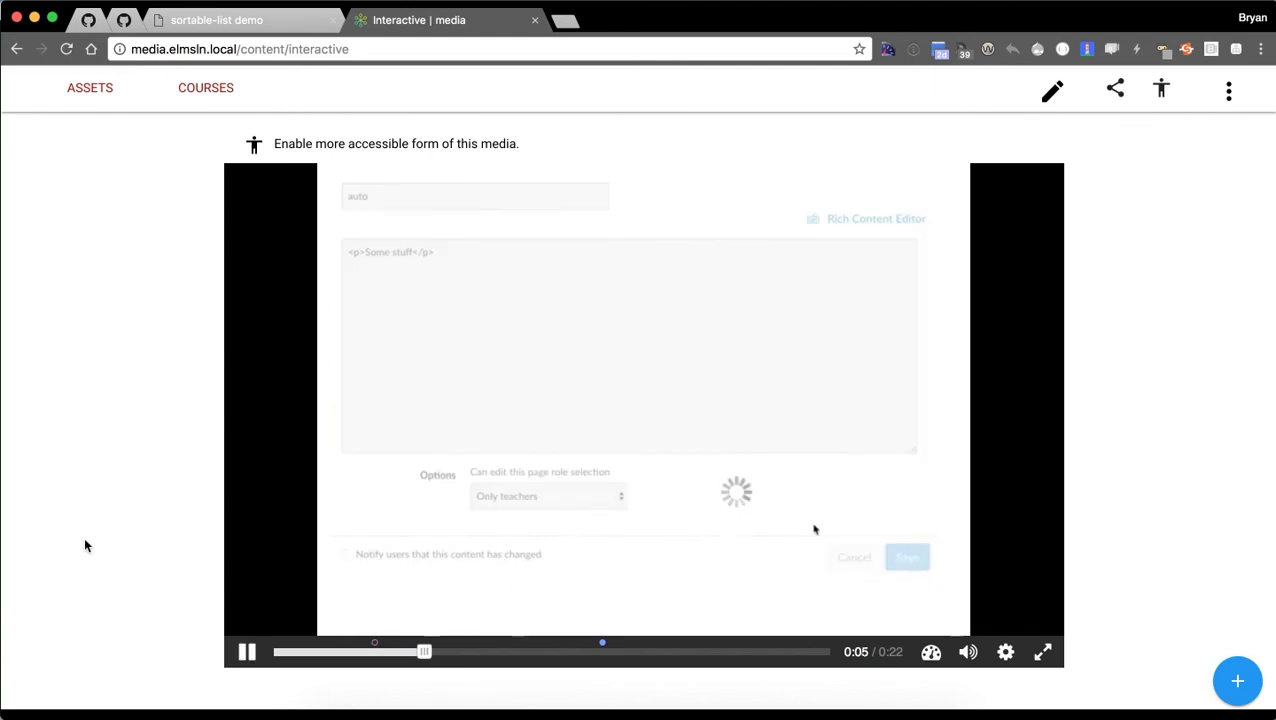
click(590, 652)
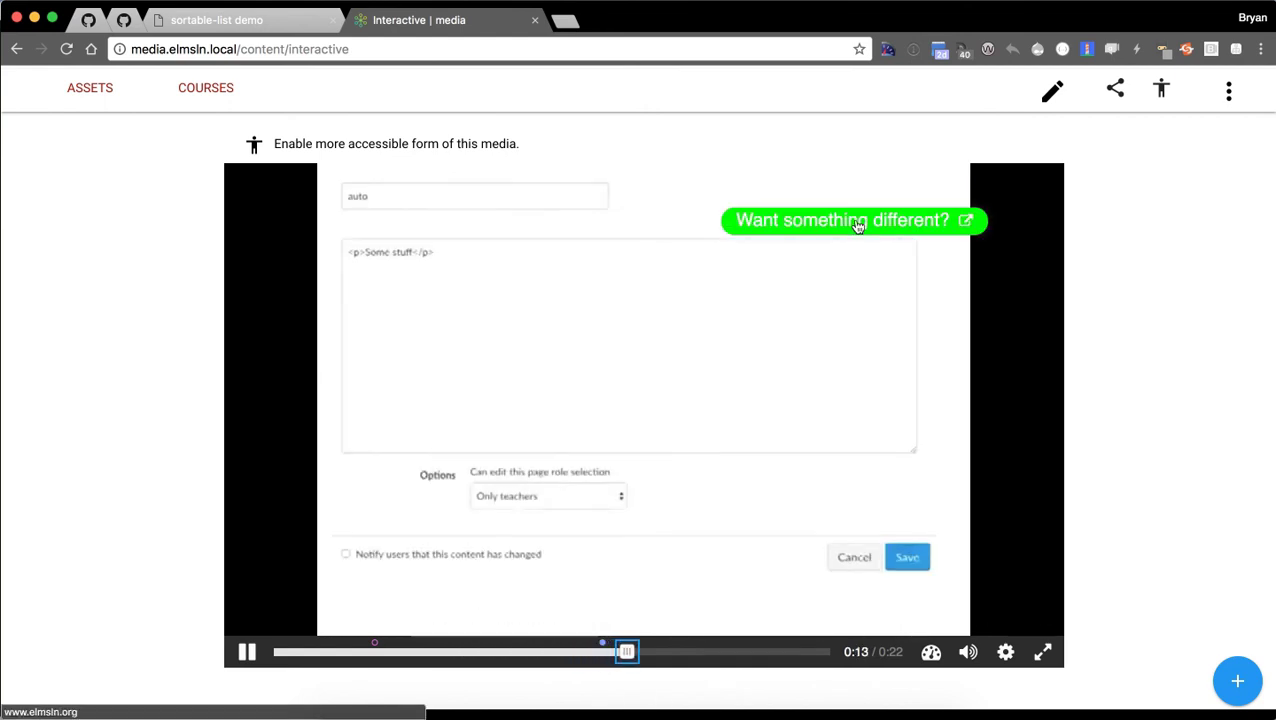
click(857, 224)
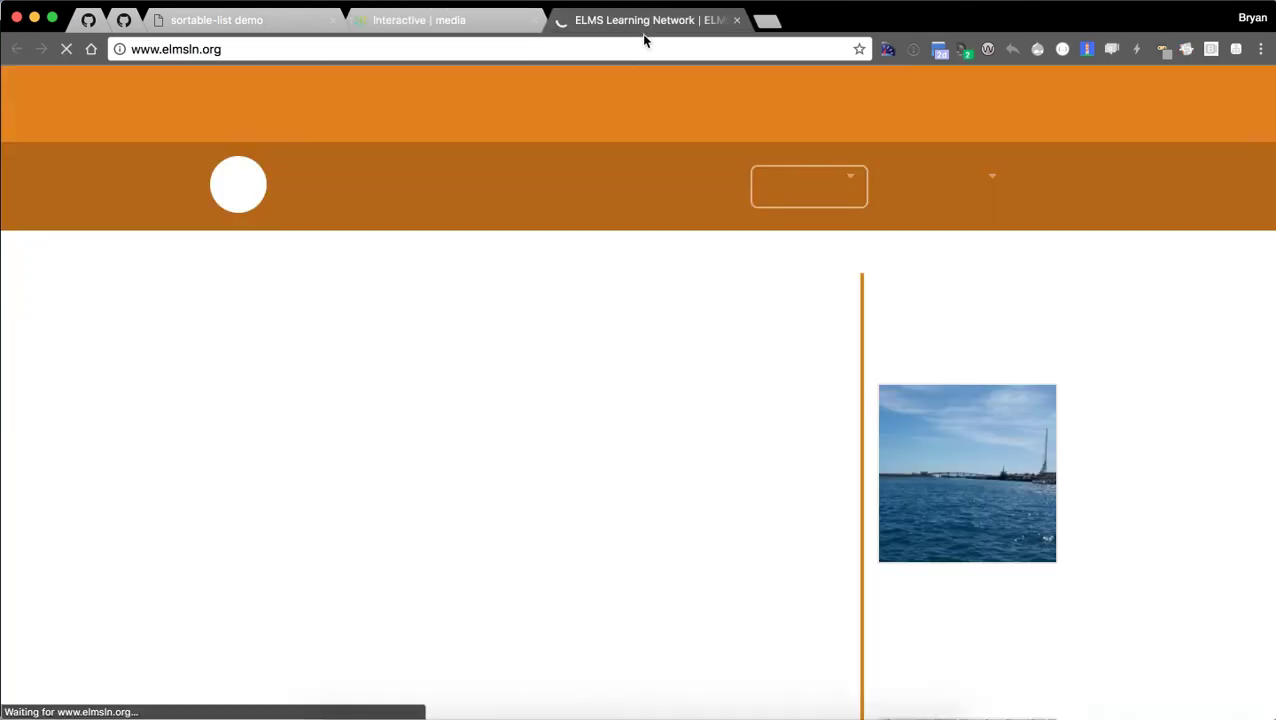
Close the elmsln.org tab and scroll back to the top of the Interactive page.
click(735, 20)
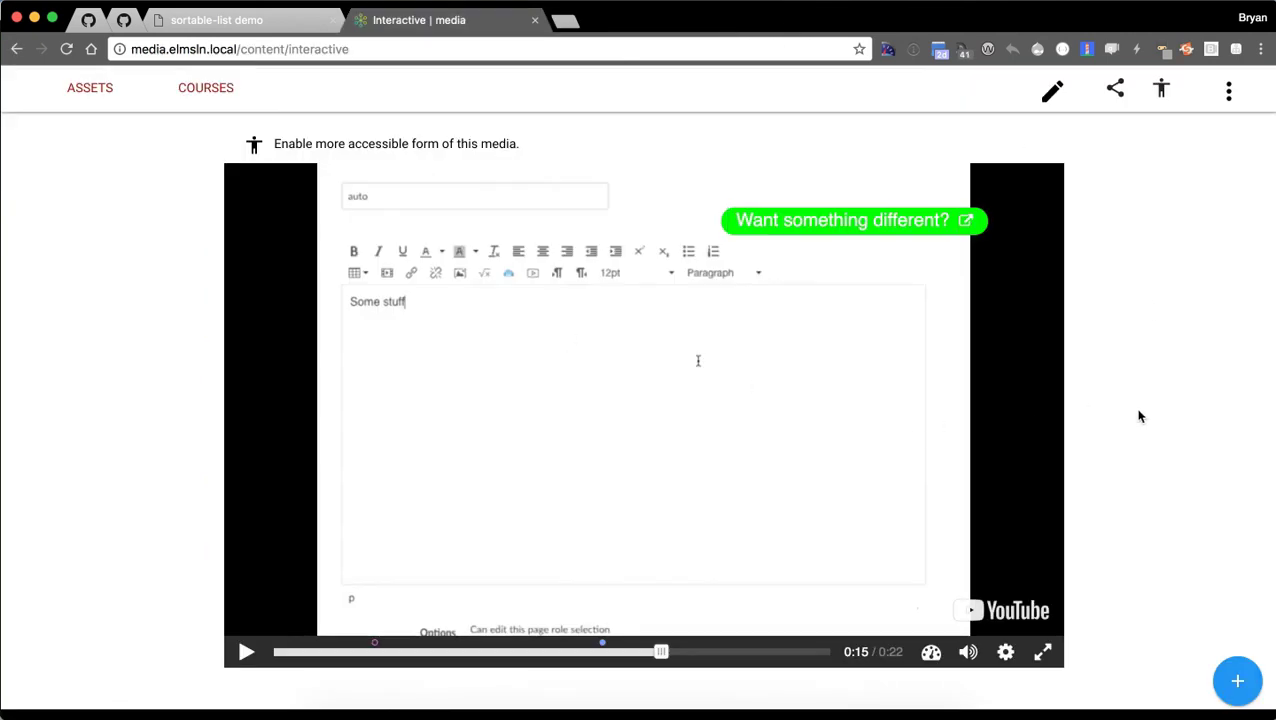
scroll(925, 393, down, 1)
scroll(1148, 447, up, 5)
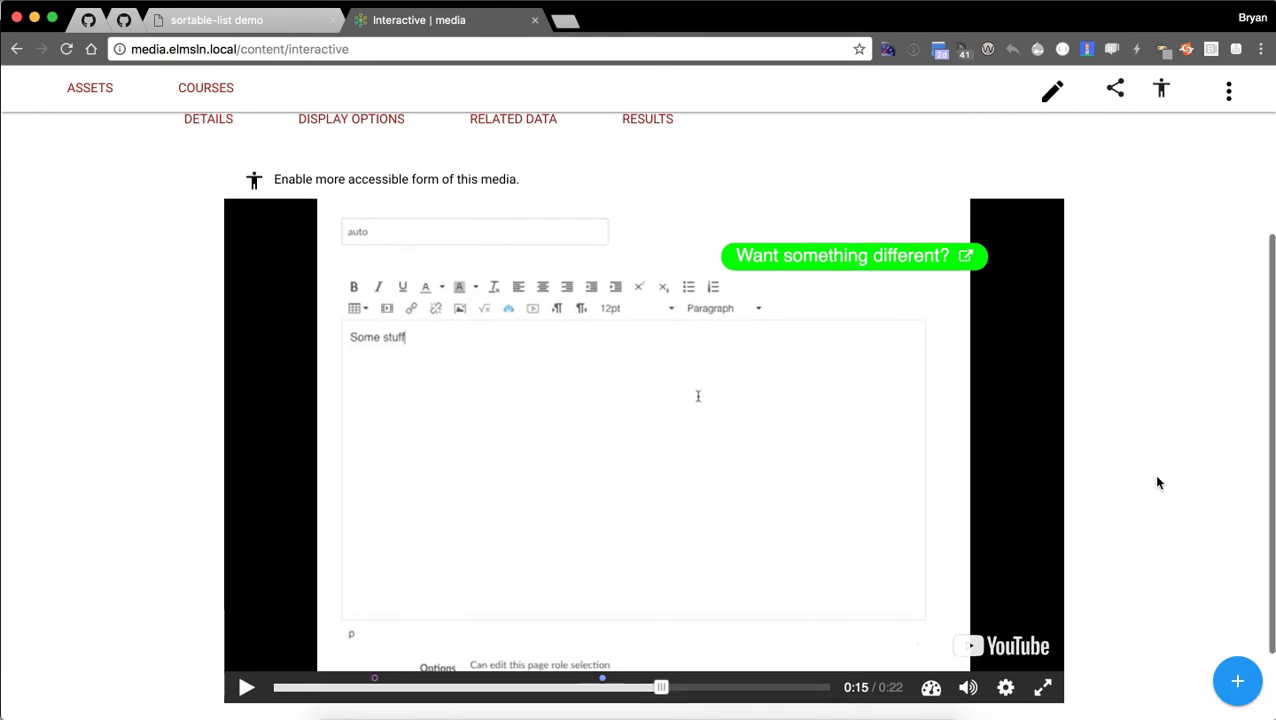
scroll(960, 353, up, 2)
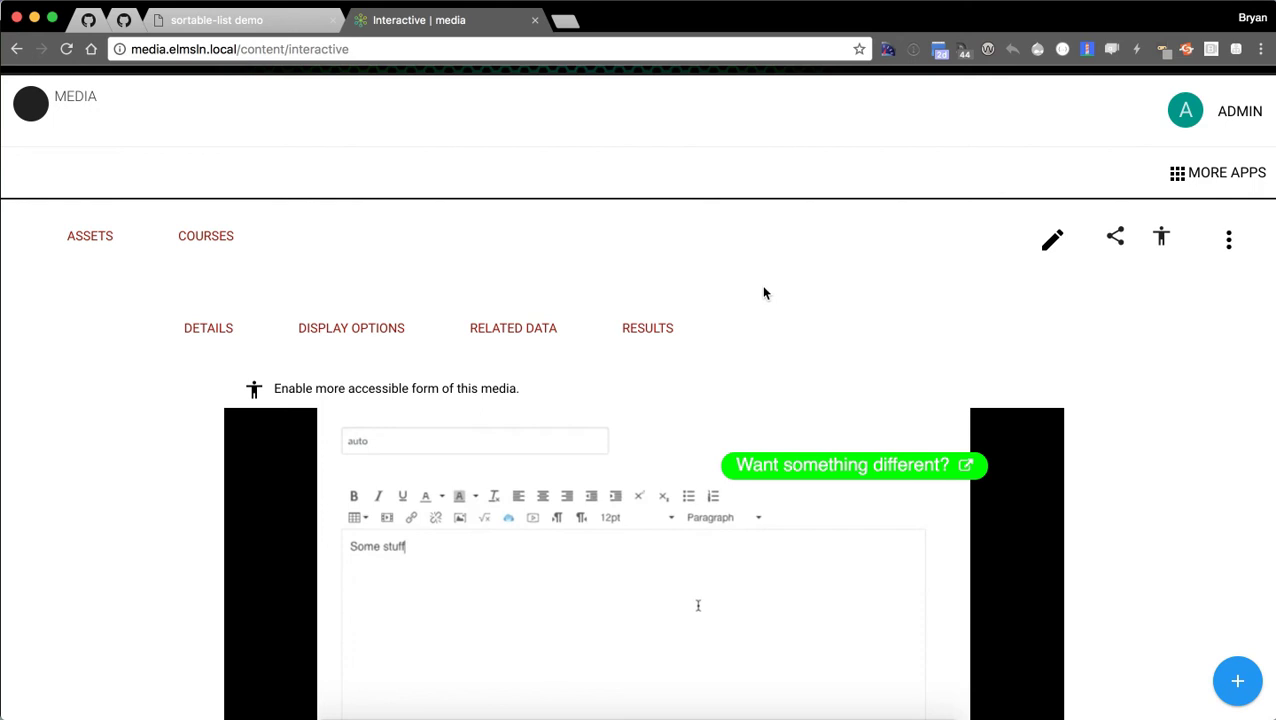
scroll(762, 295, up, 1)
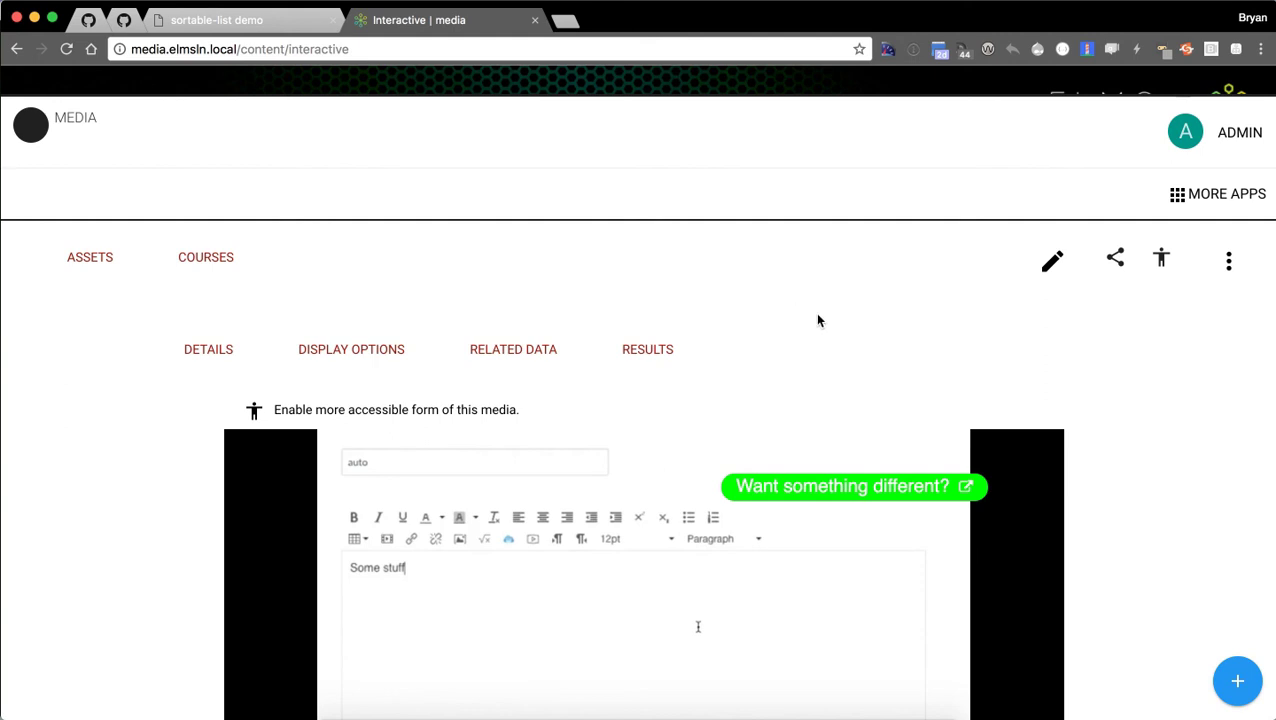
Look through the Demo100 and Sing100 courses in the course list.
click(212, 268)
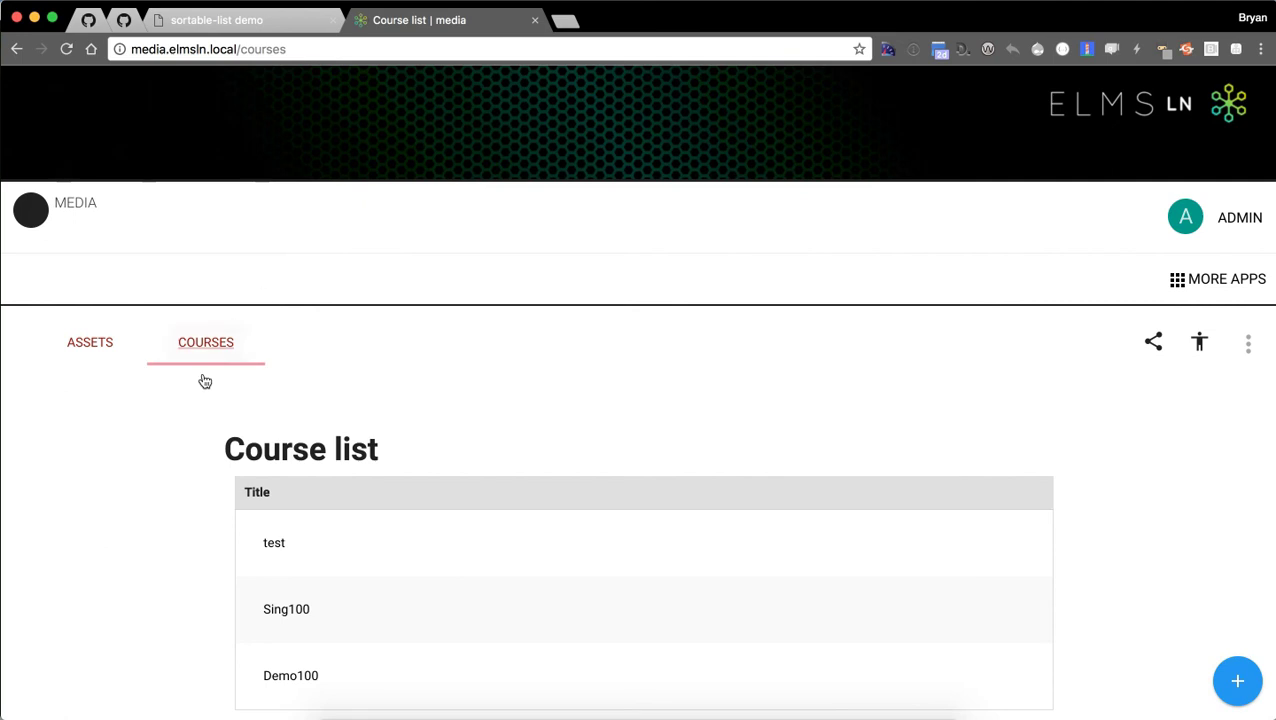
click(285, 658)
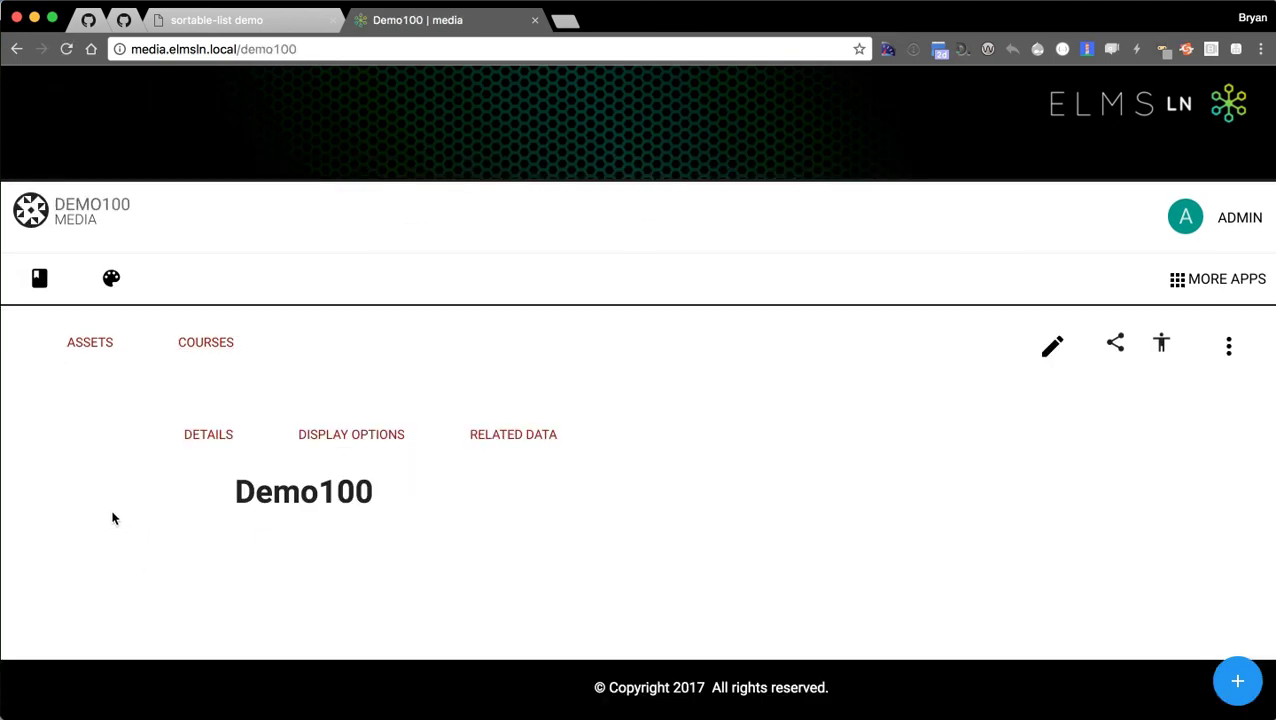
scroll(240, 525, down, 1)
click(276, 530)
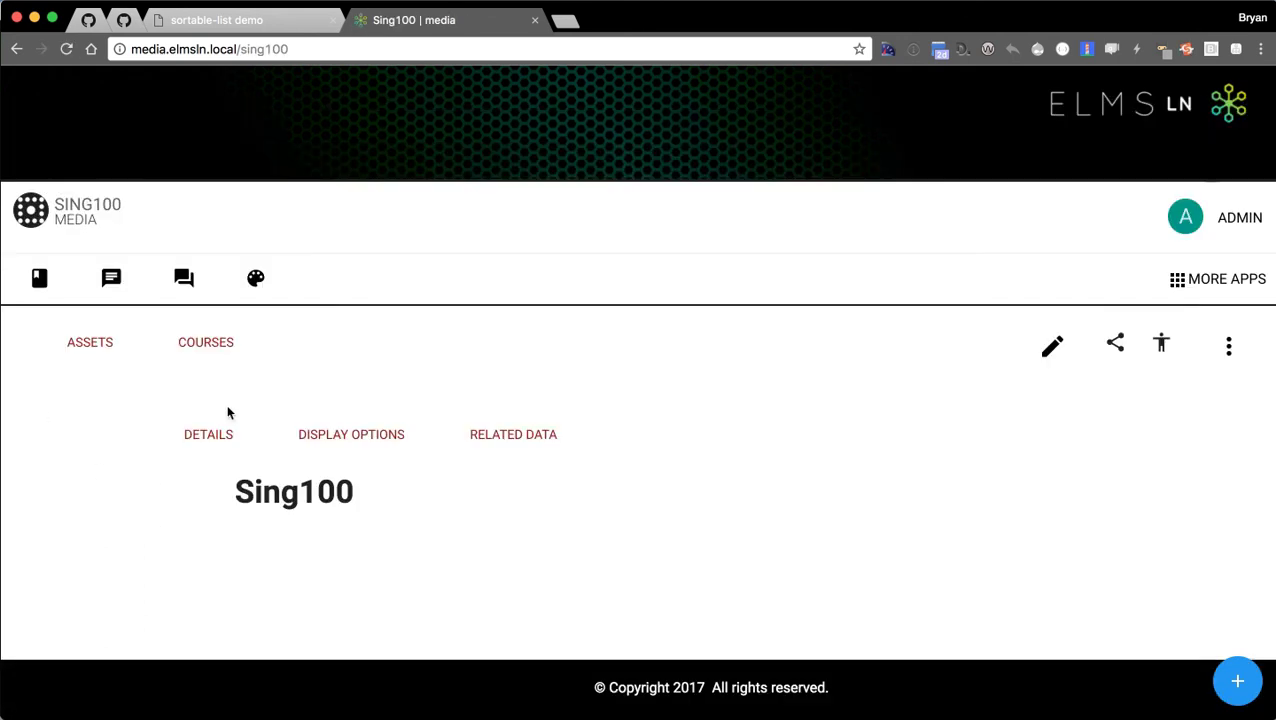
click(167, 344)
Filter the media assets listing by the Demo100 course, then by Sing100.
click(106, 346)
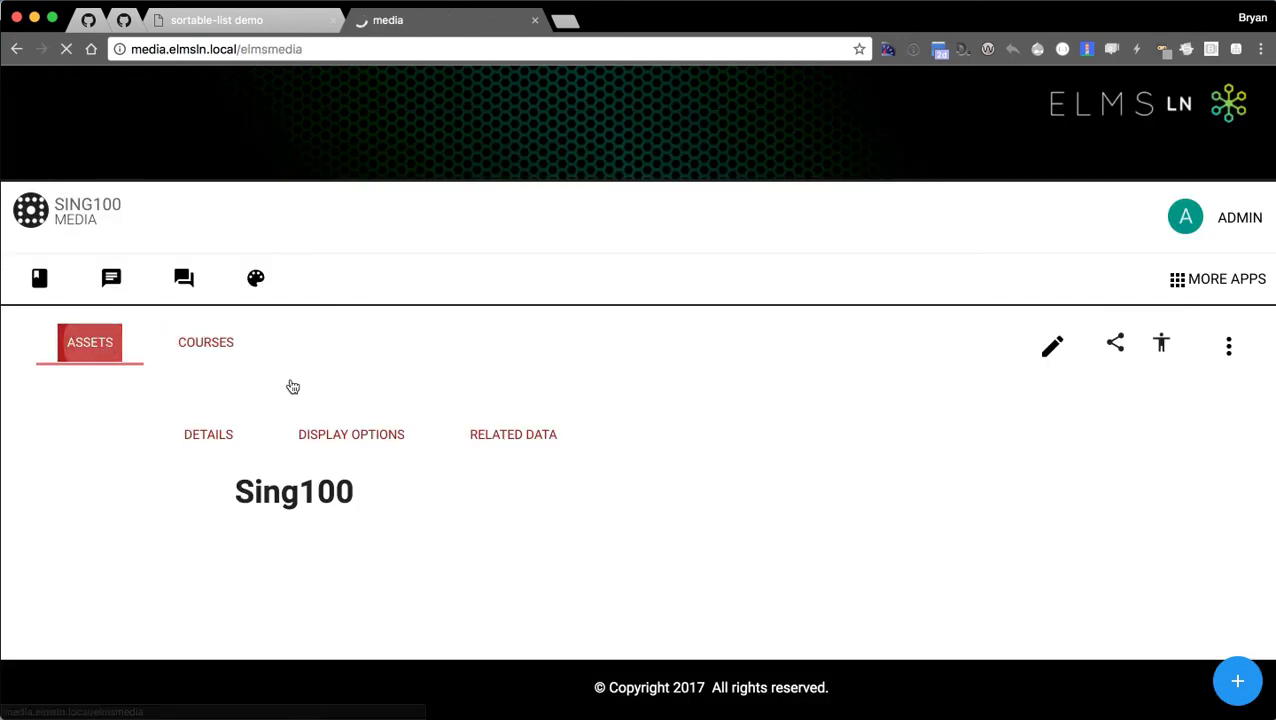
scroll(923, 447, down, 2)
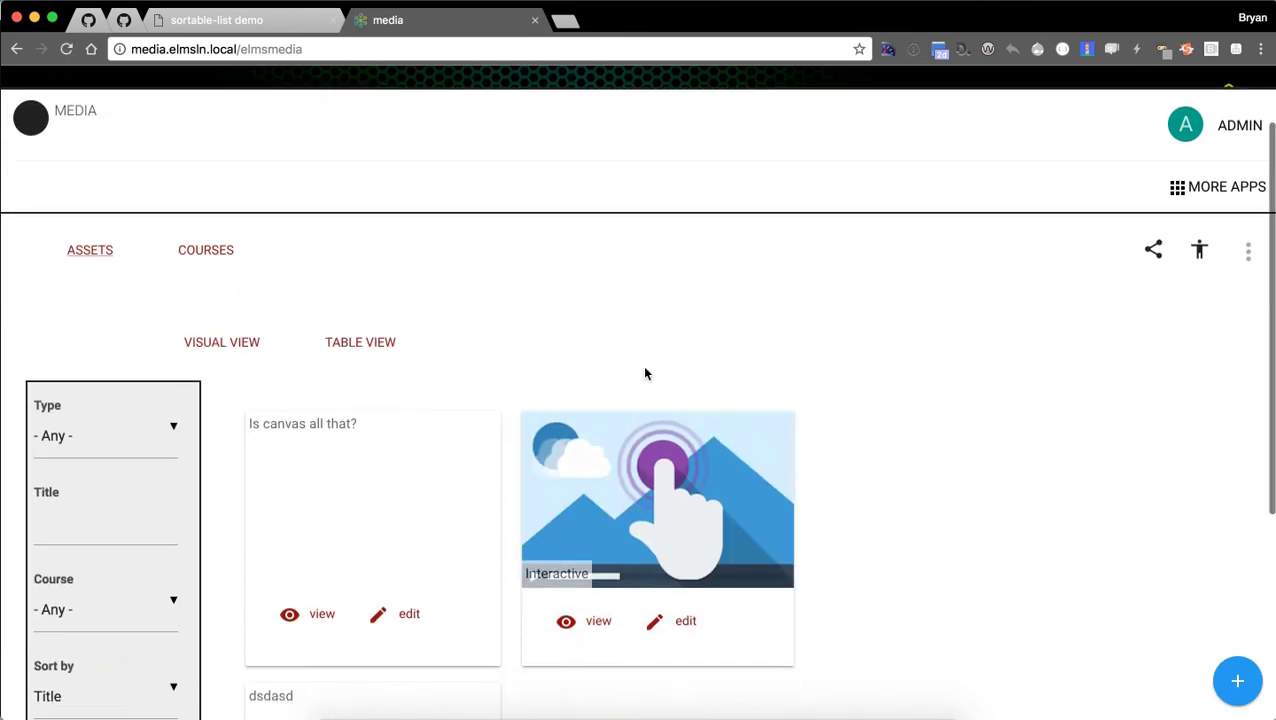
scroll(132, 448, down, 1)
click(138, 552)
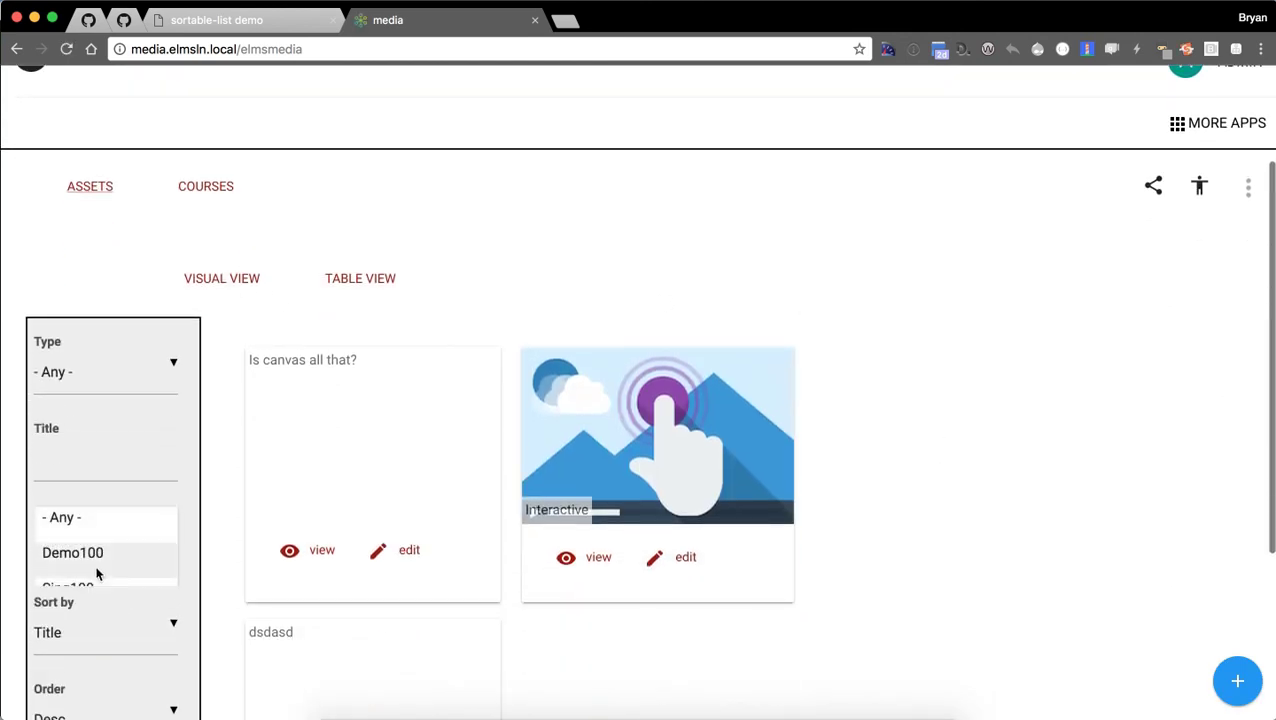
click(97, 562)
click(108, 550)
scroll(108, 550, down, 1)
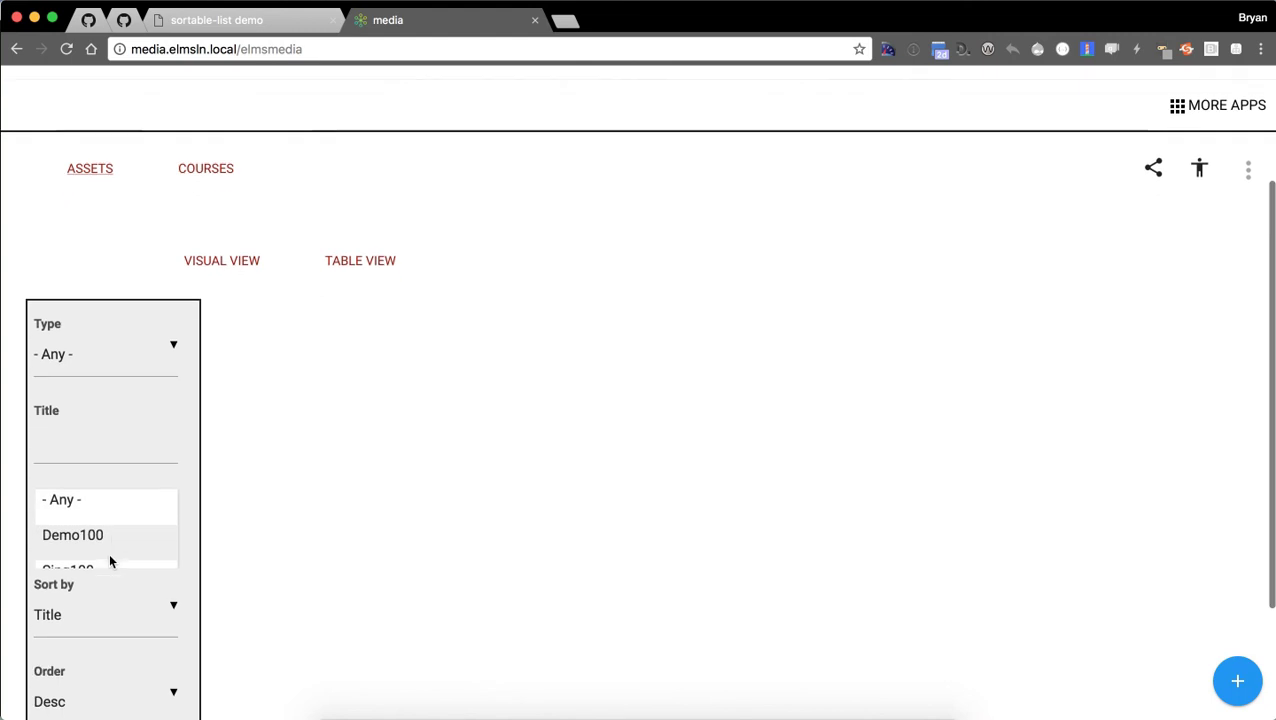
click(97, 568)
Reset the course filter to Any and view the Interactive asset.
click(105, 547)
scroll(95, 551, down, 1)
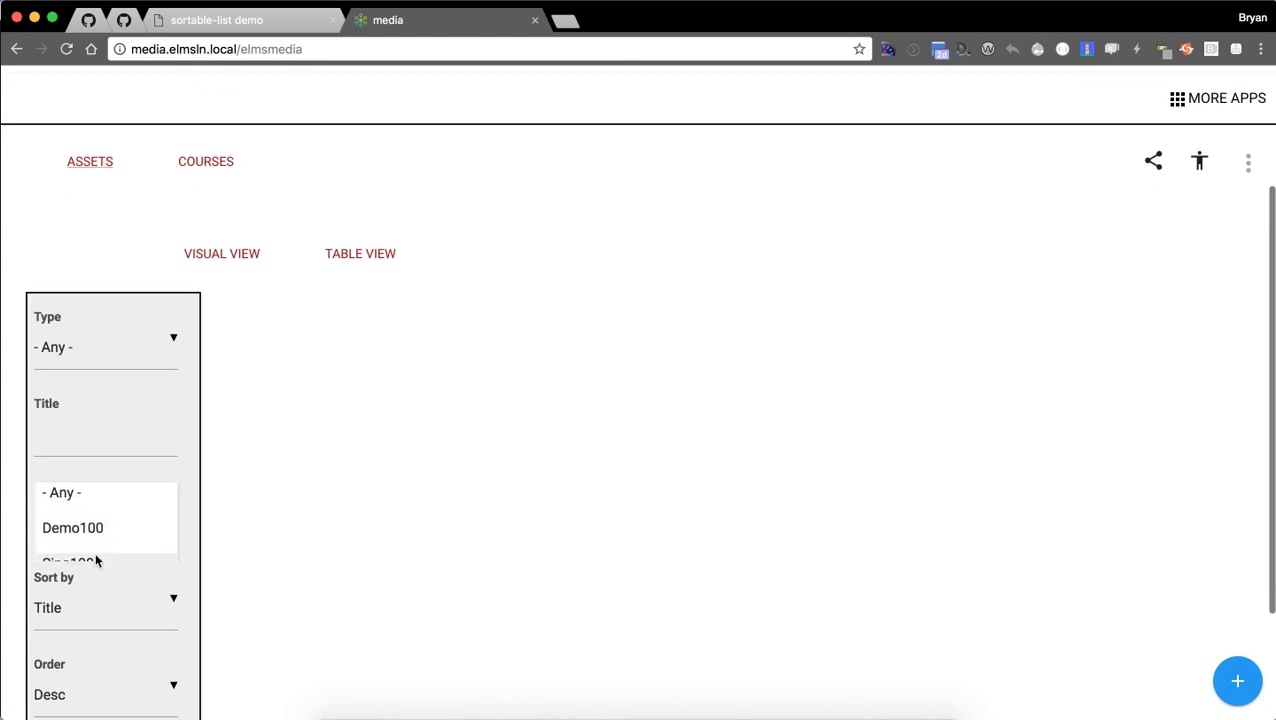
click(93, 555)
click(112, 496)
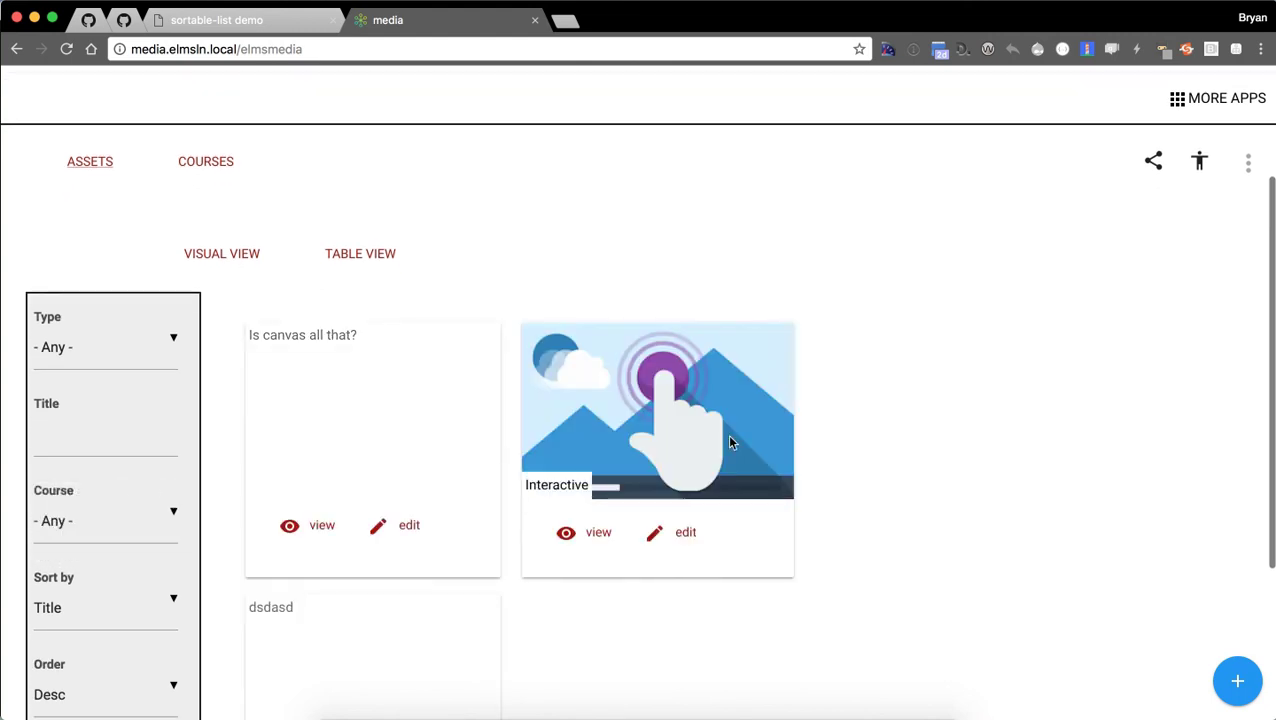
scroll(850, 428, down, 1)
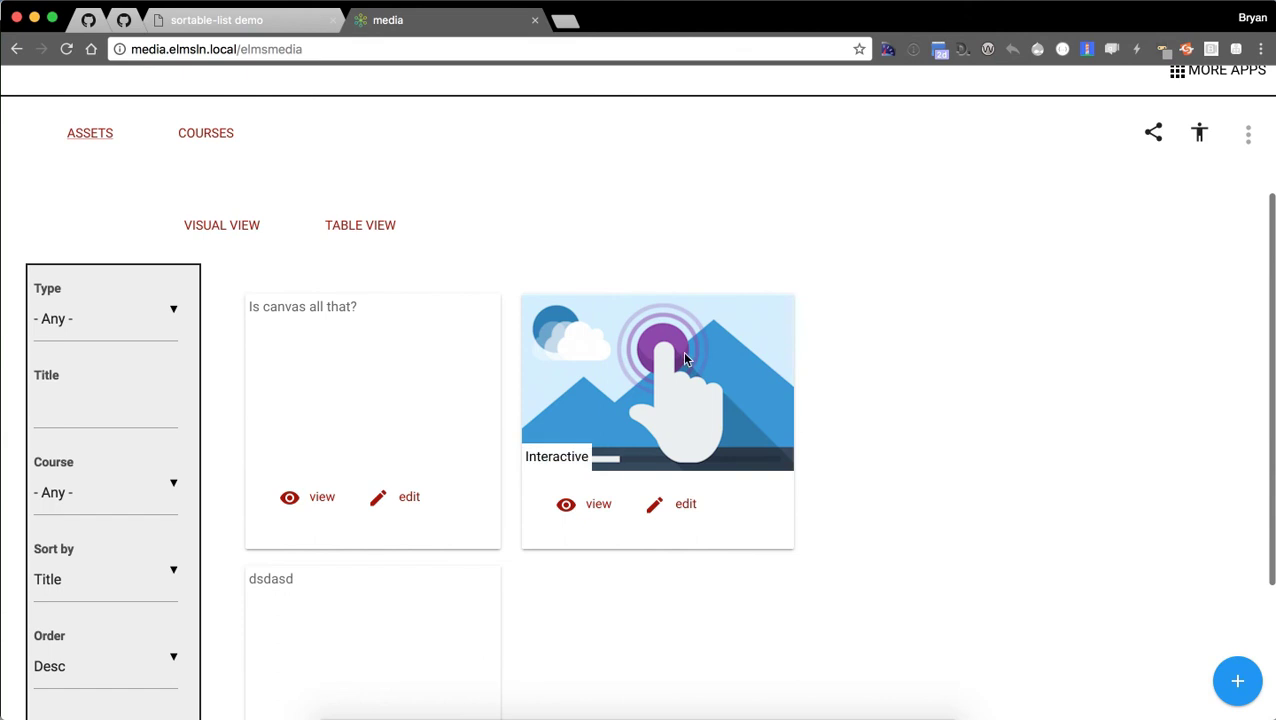
click(566, 512)
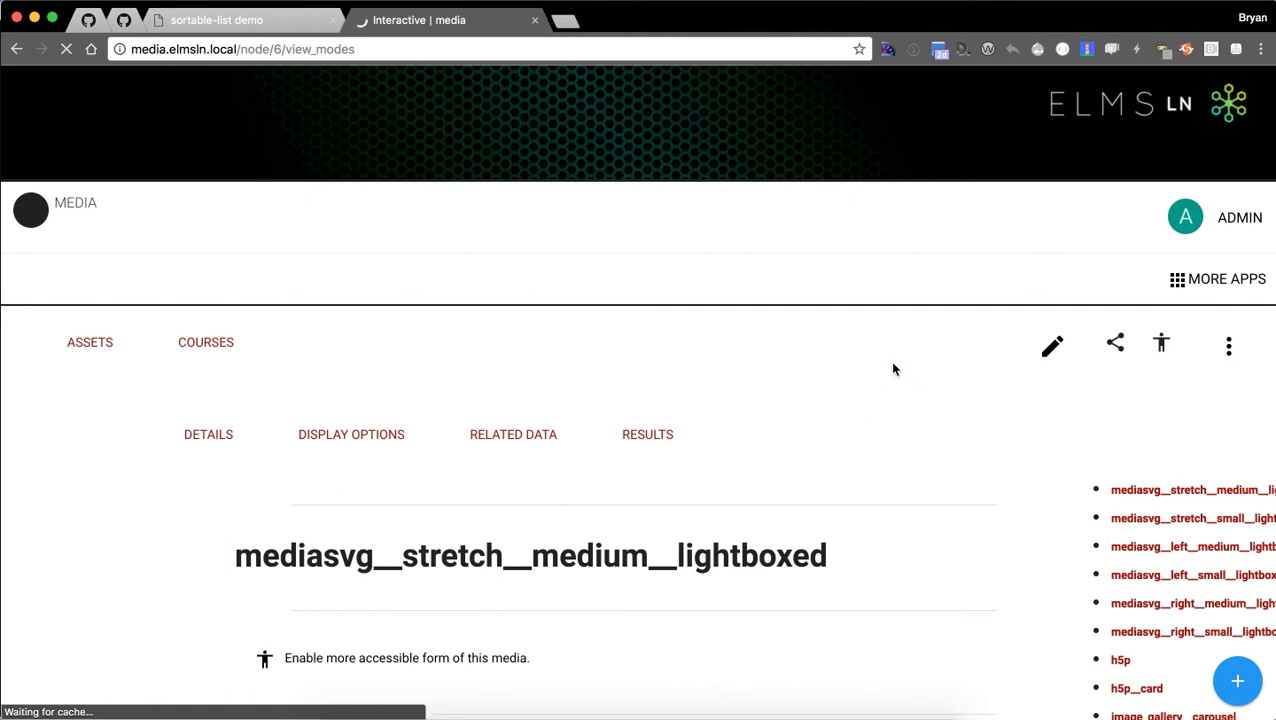
Copy the Interactive asset's h5p__card embed token to the clipboard.
scroll(1056, 413, down, 1)
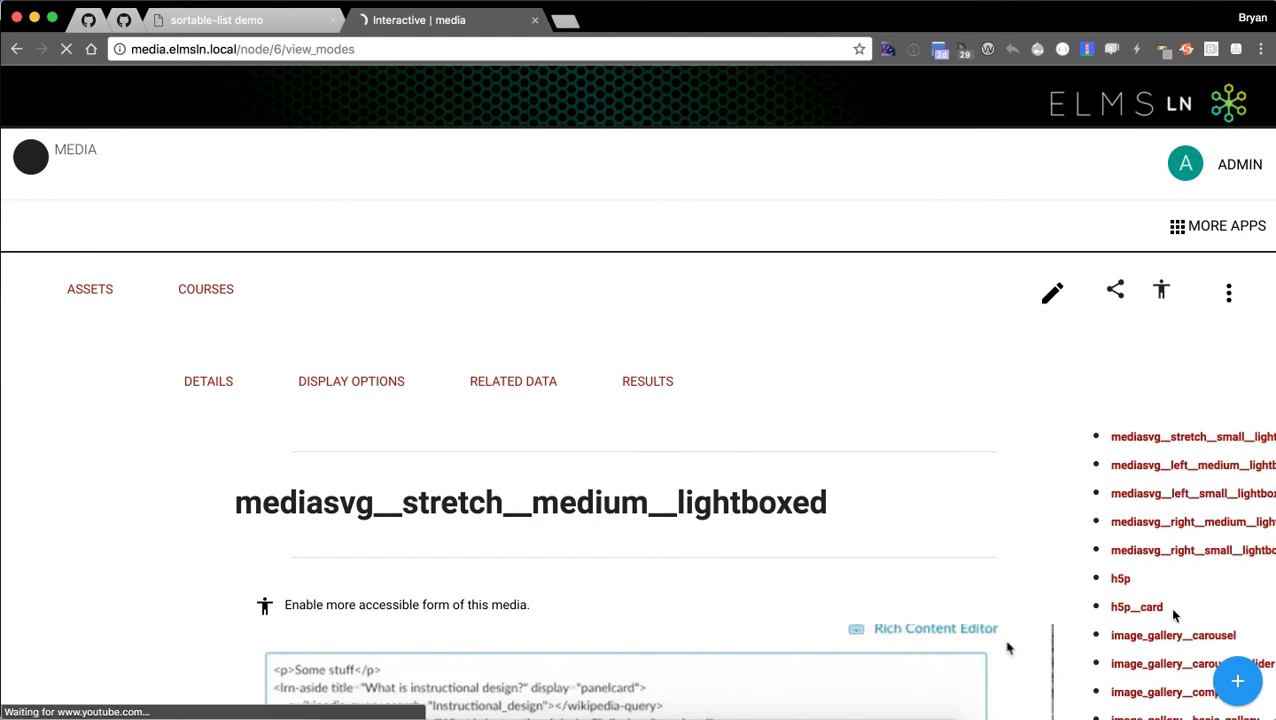
click(1122, 580)
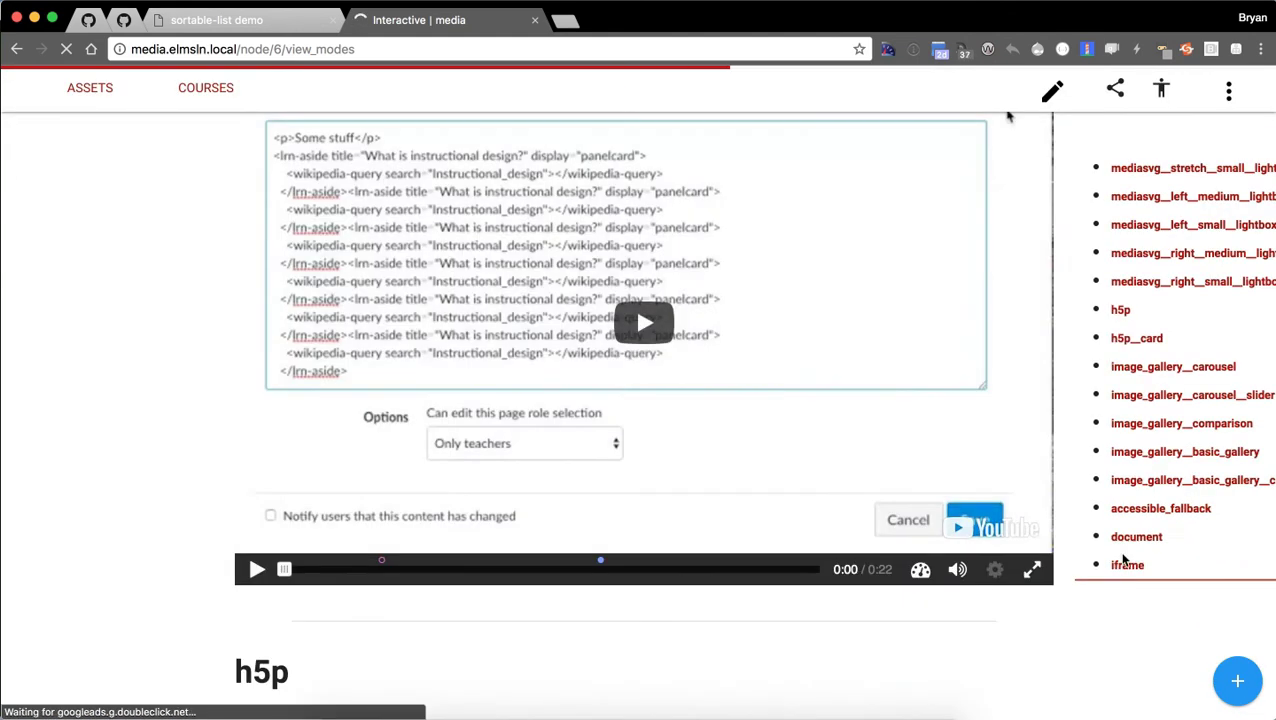
click(1130, 345)
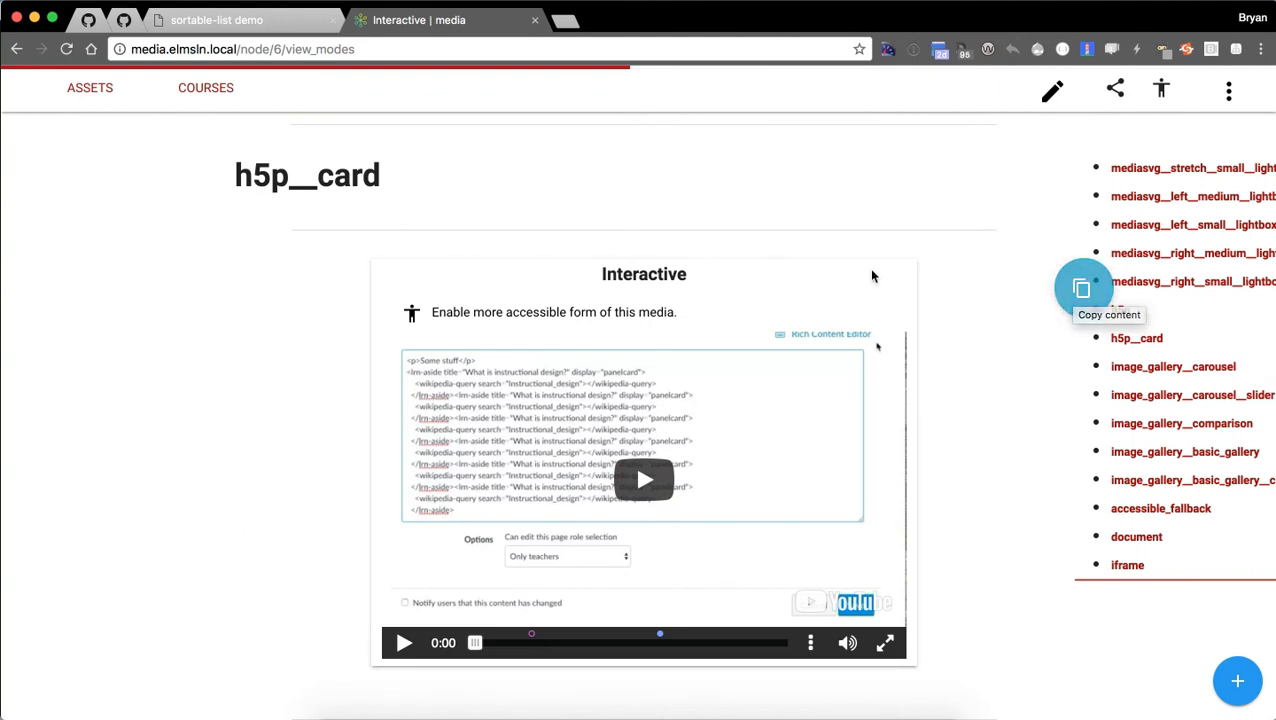
click(1078, 291)
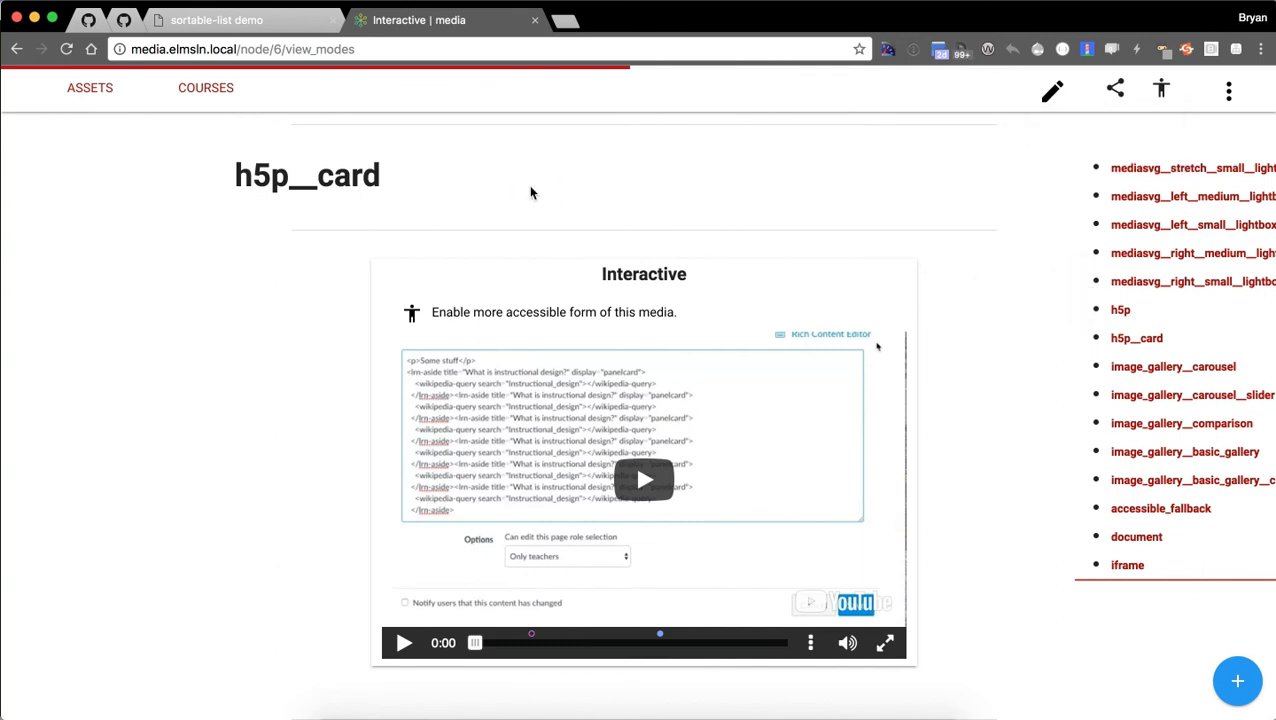
click(318, 50)
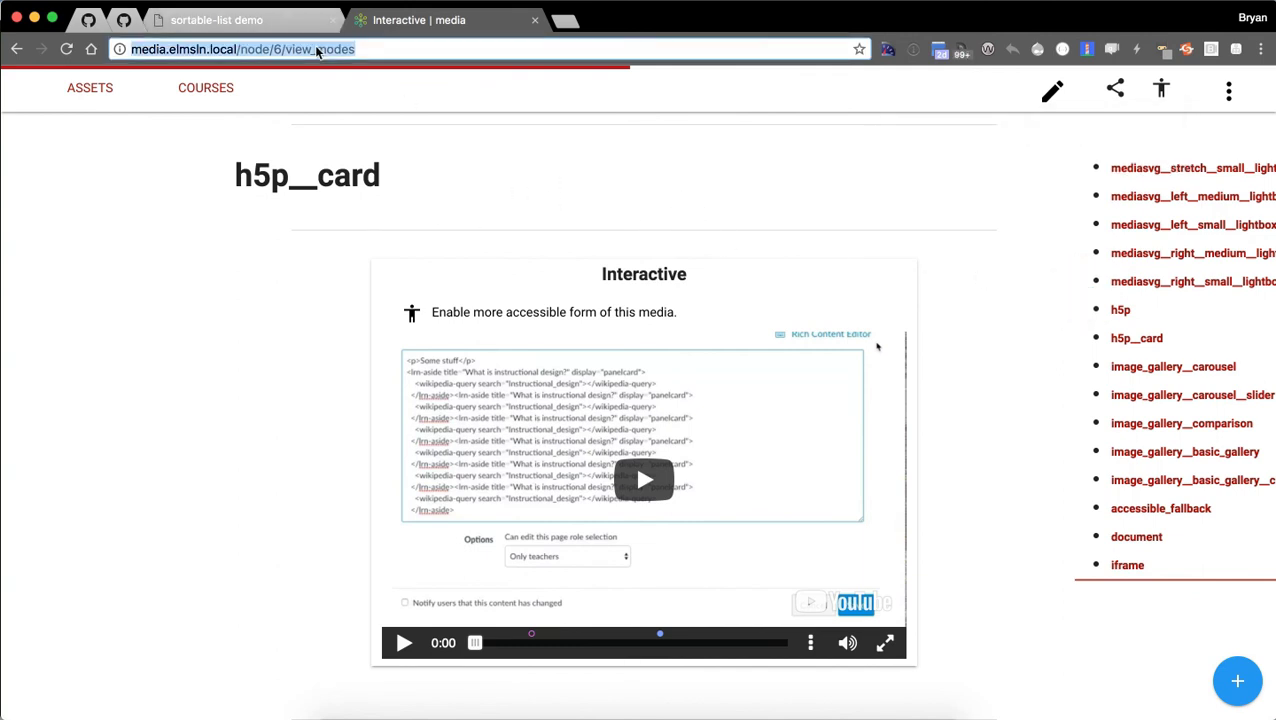
Paste the h5p__card ciscode token over the page address, leaving it unsubmitted.
key(ctrl+v)
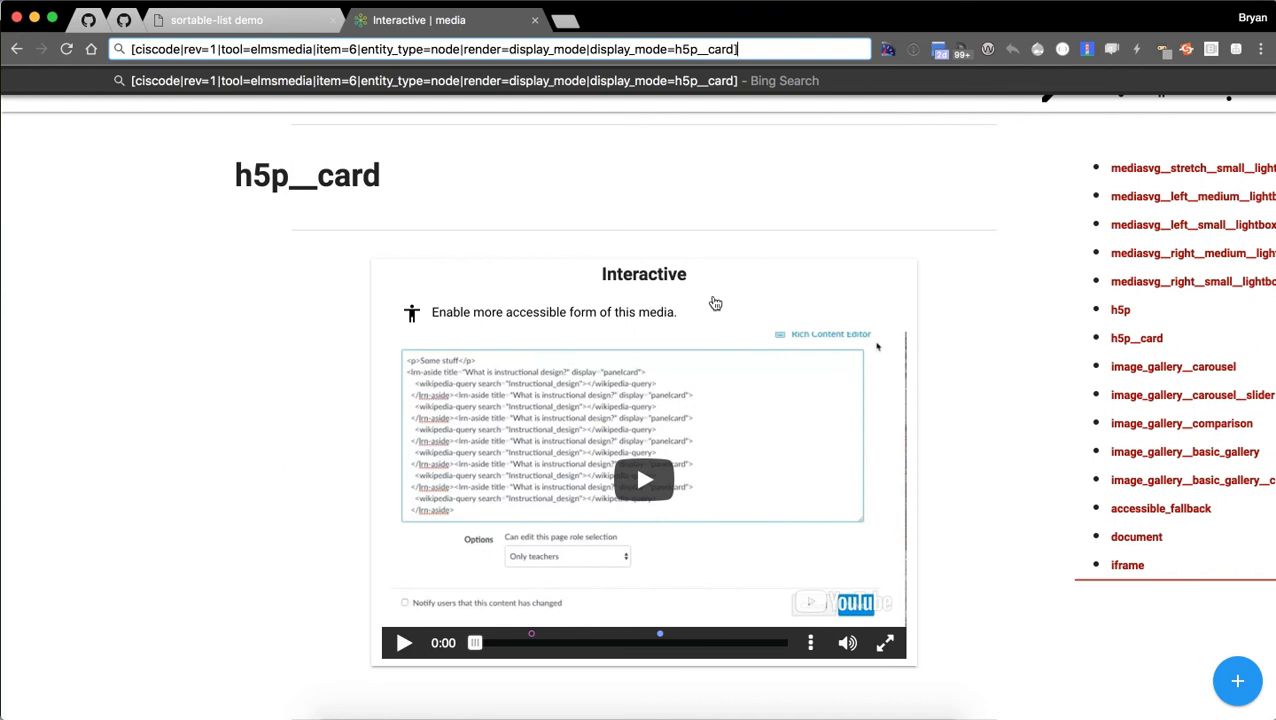
mouse_move(772, 350)
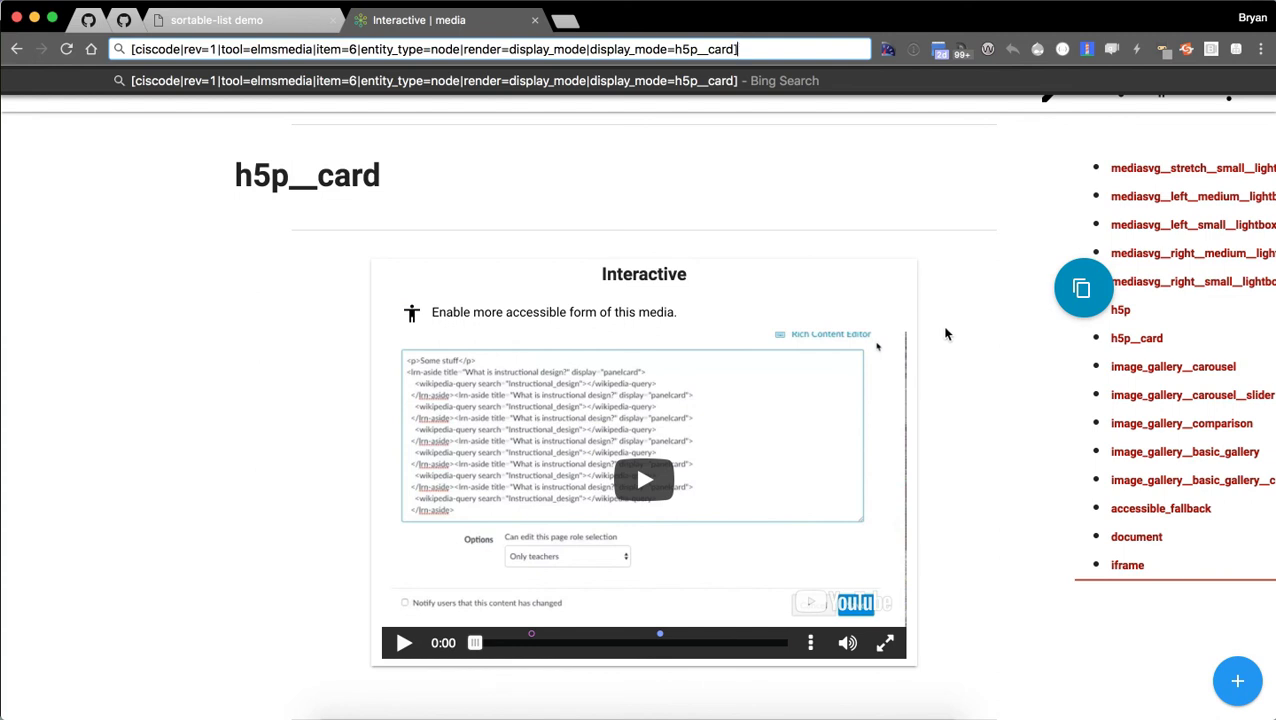
key(Return)
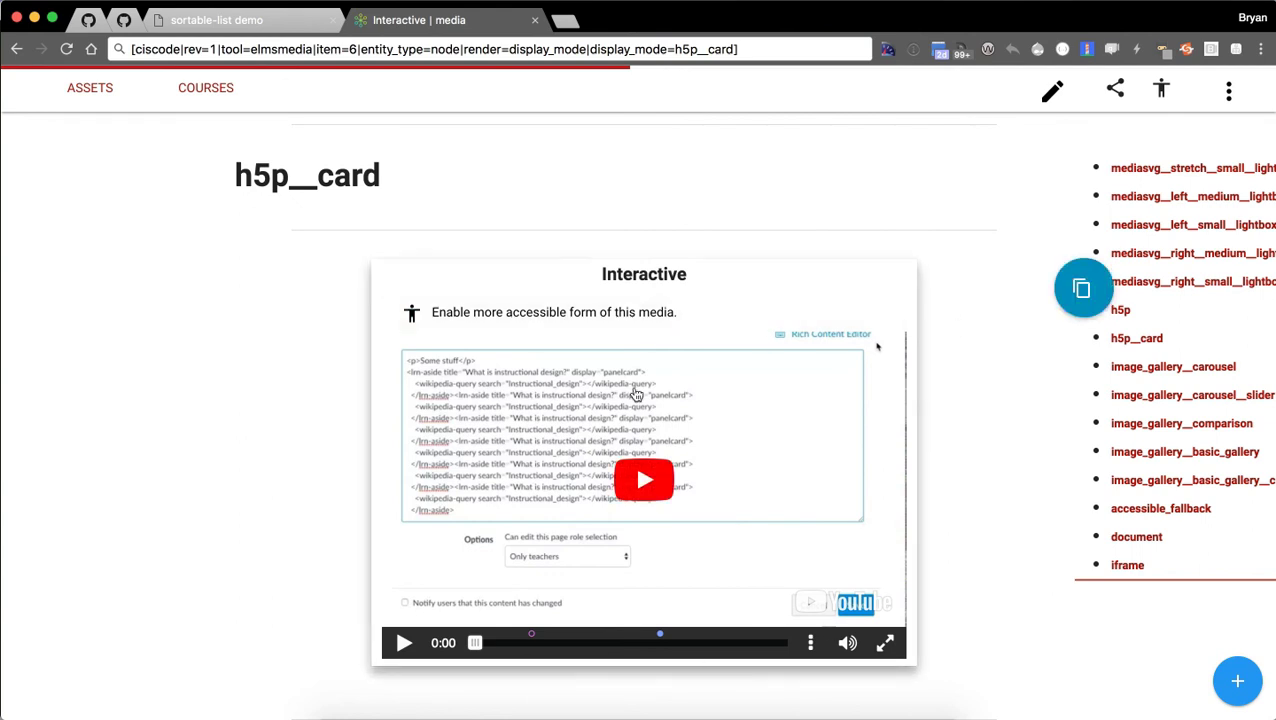